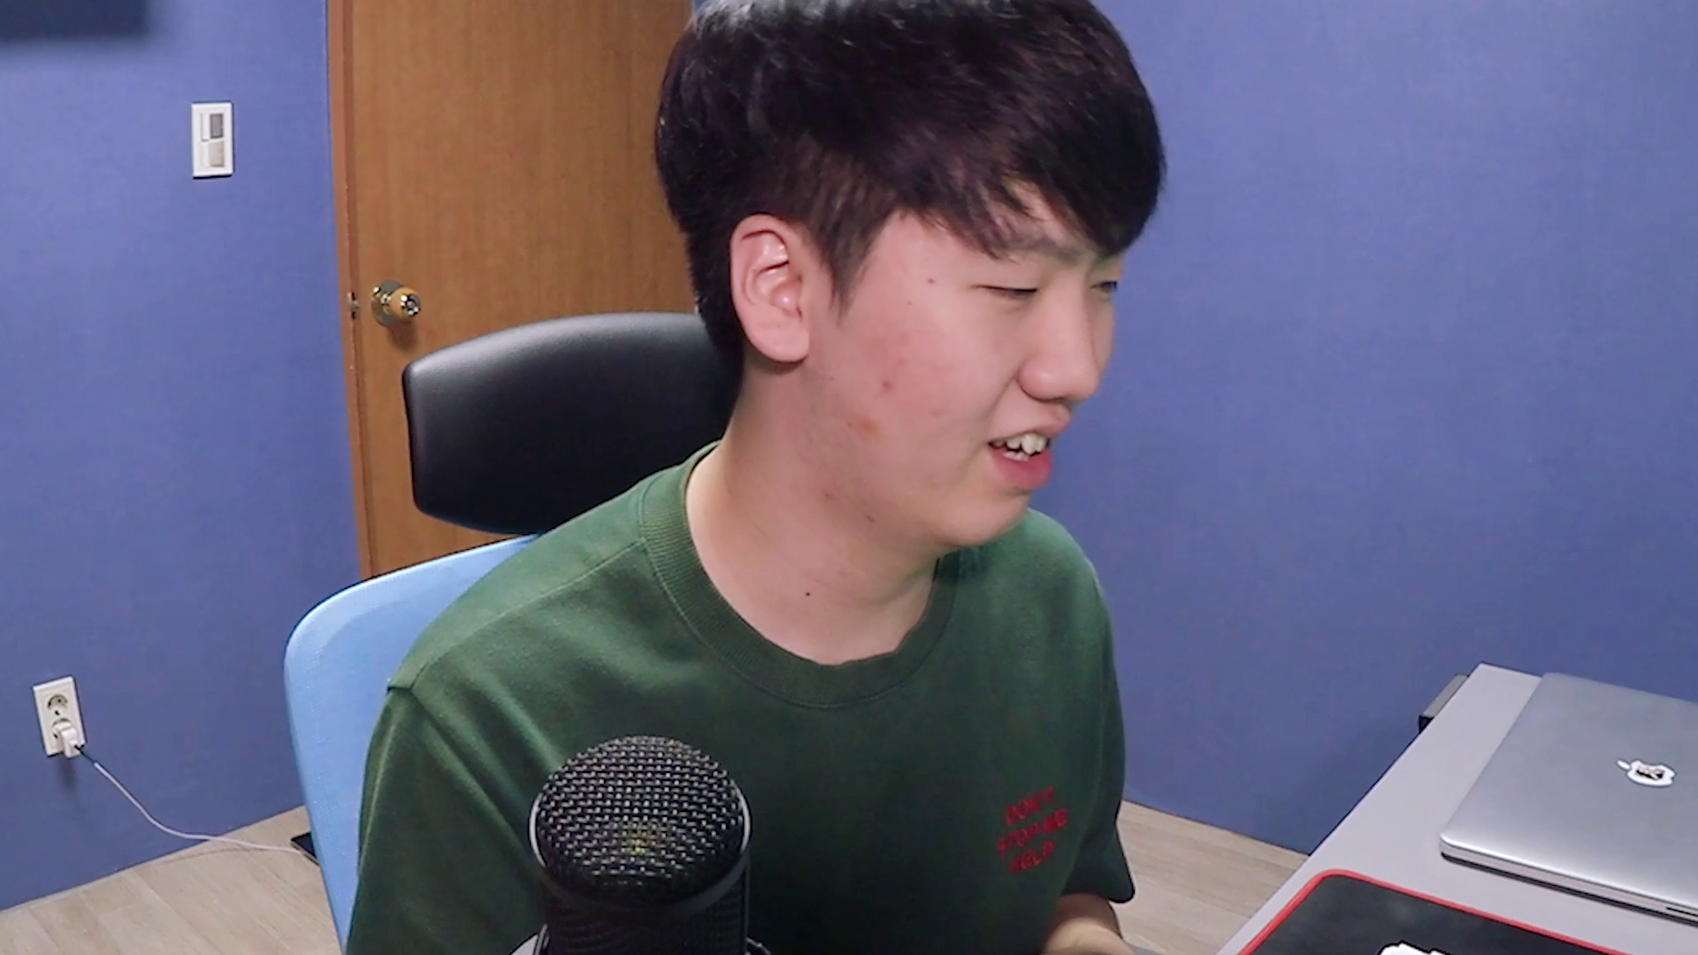
Step: Scrub through the reference clip Comp 1.mov to examine its title, footage and logo sections, and return to After Effects
left_click(625, 852)
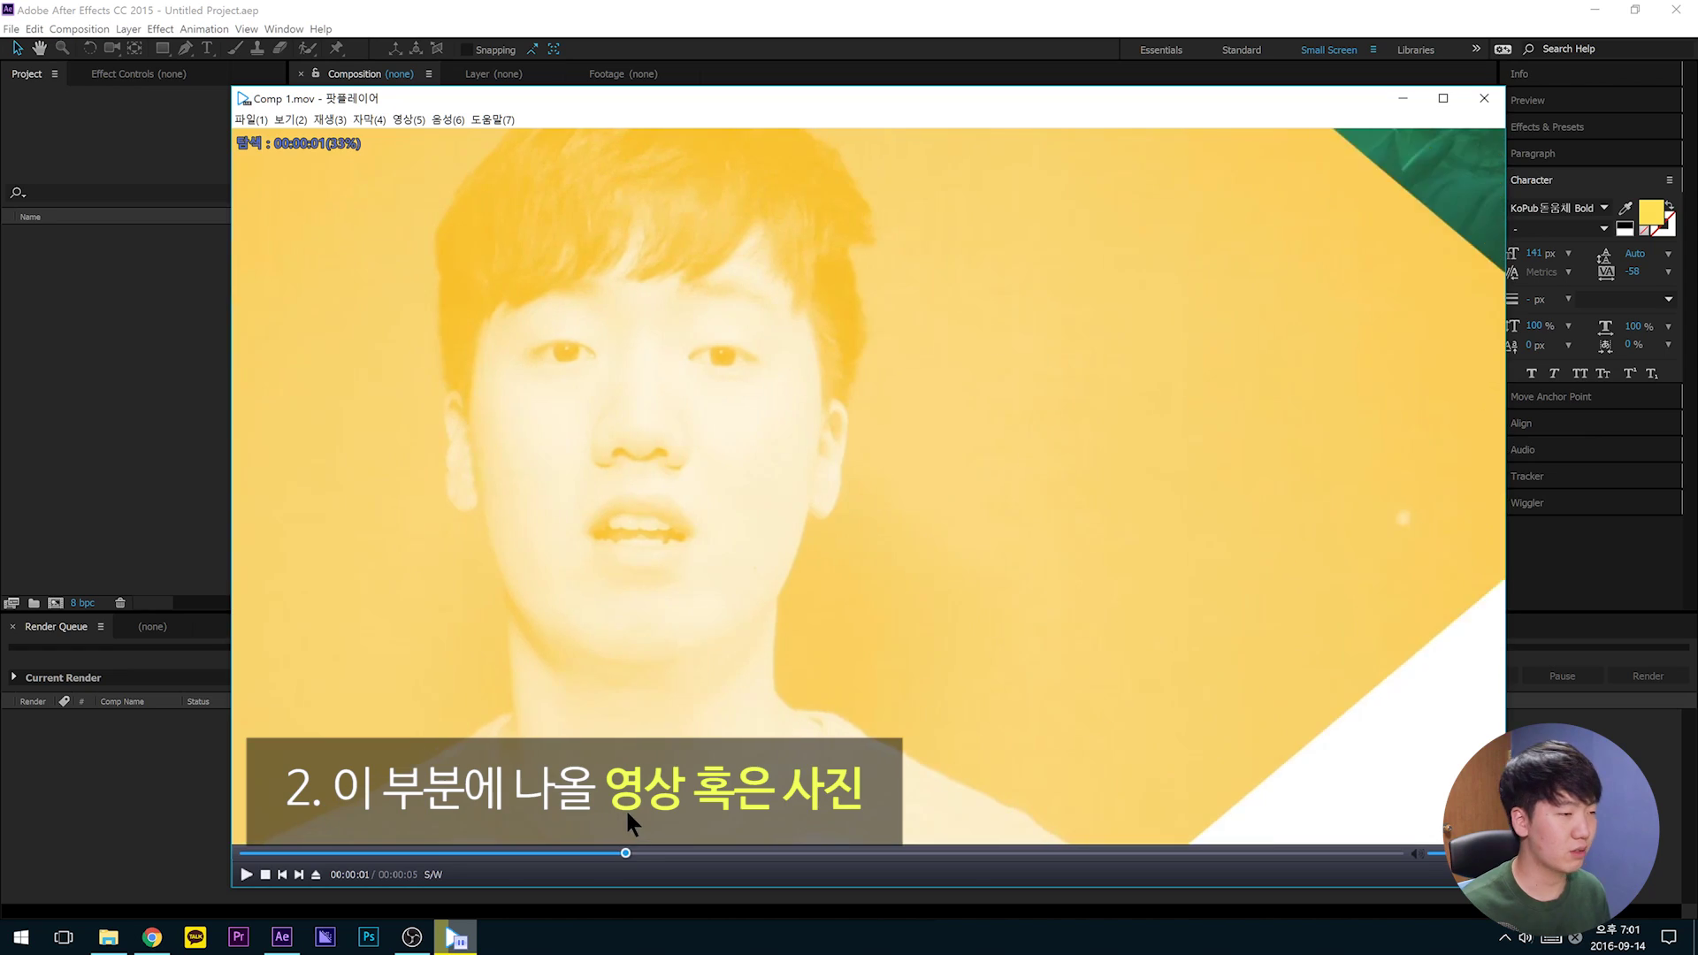
left_click_drag(625, 808, 1035, 862)
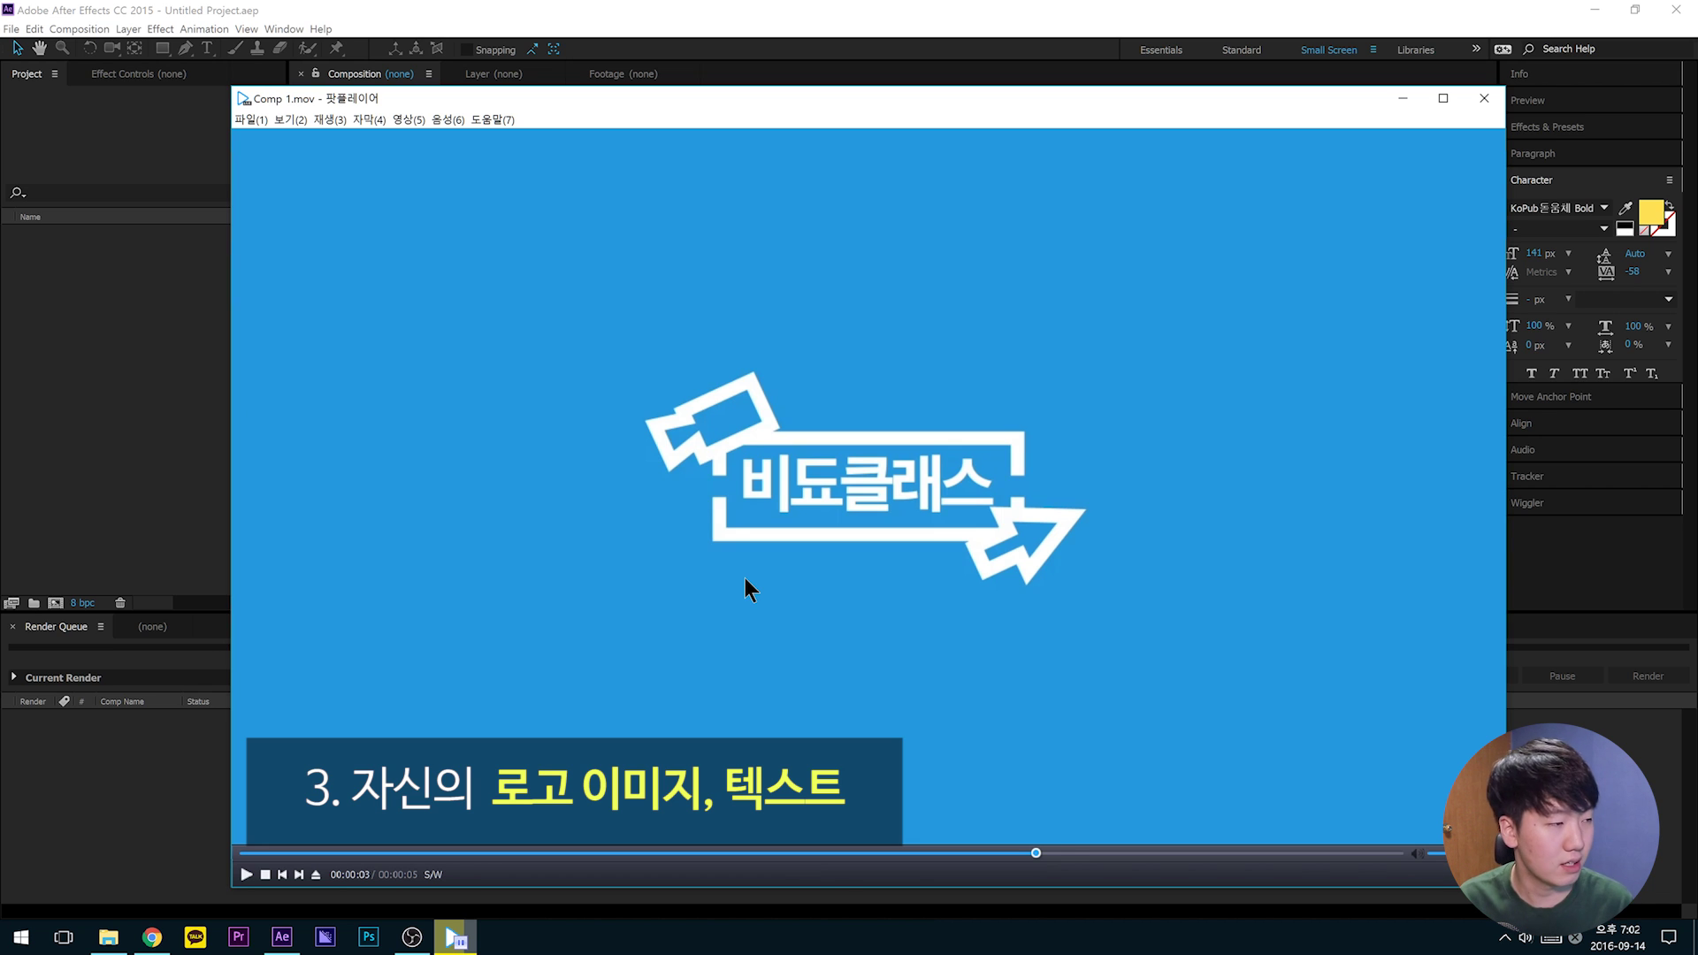
left_click_drag(1043, 836, 242, 841)
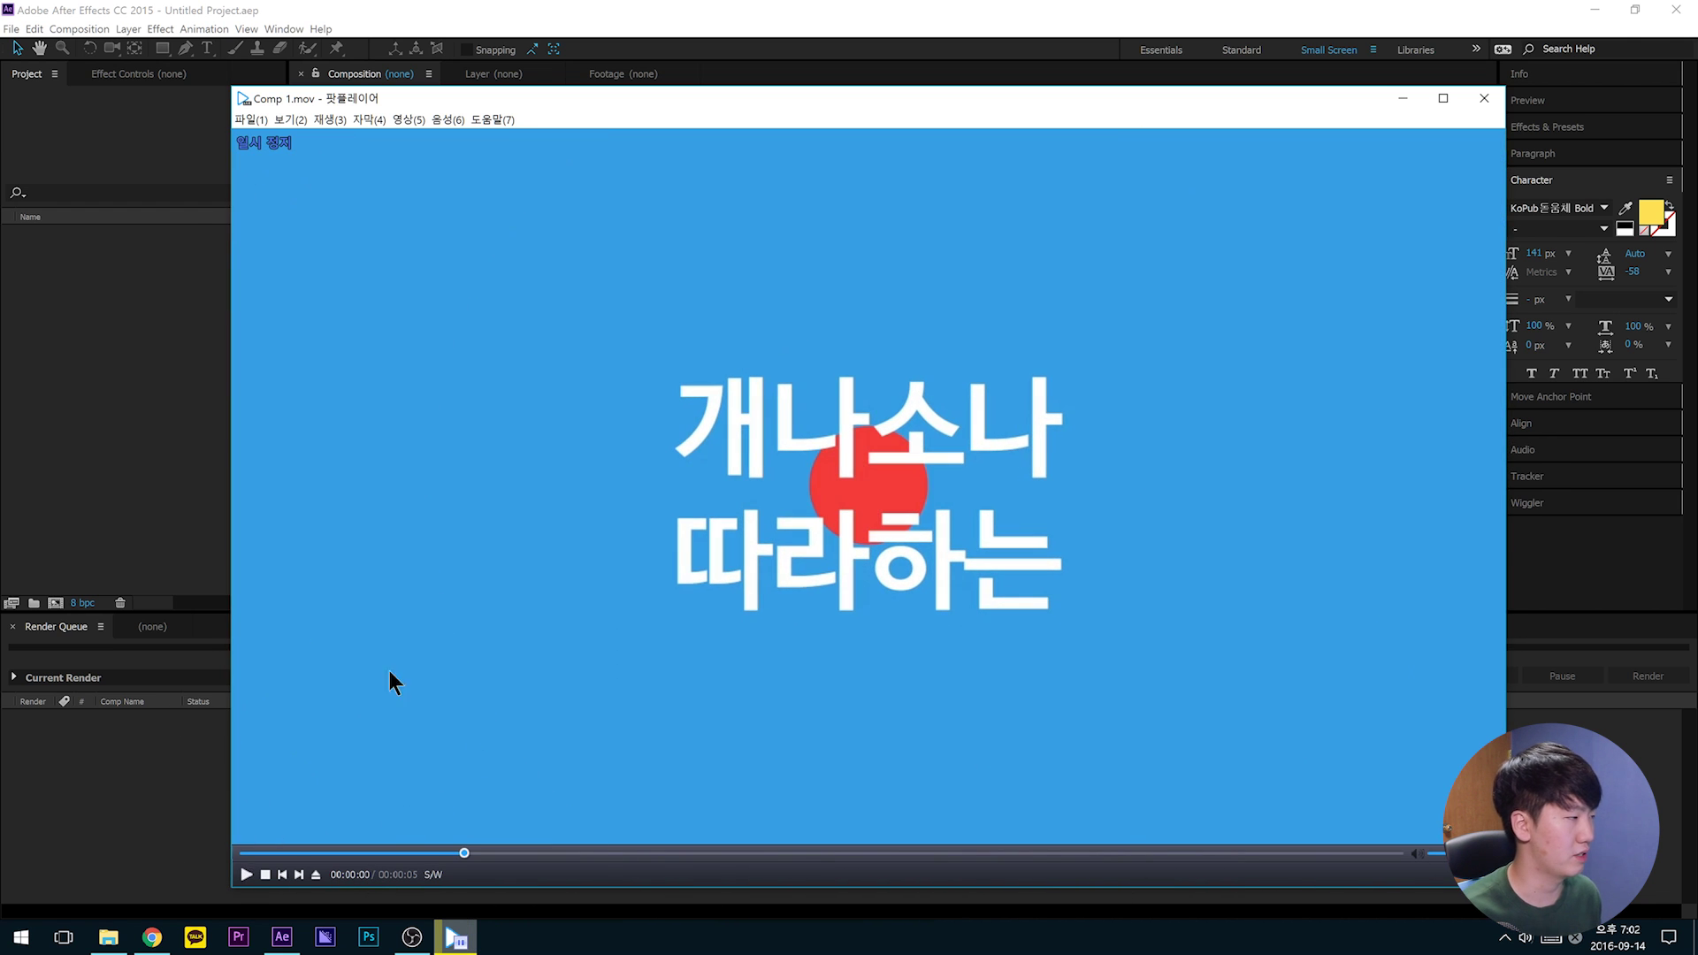
left_click(136, 488)
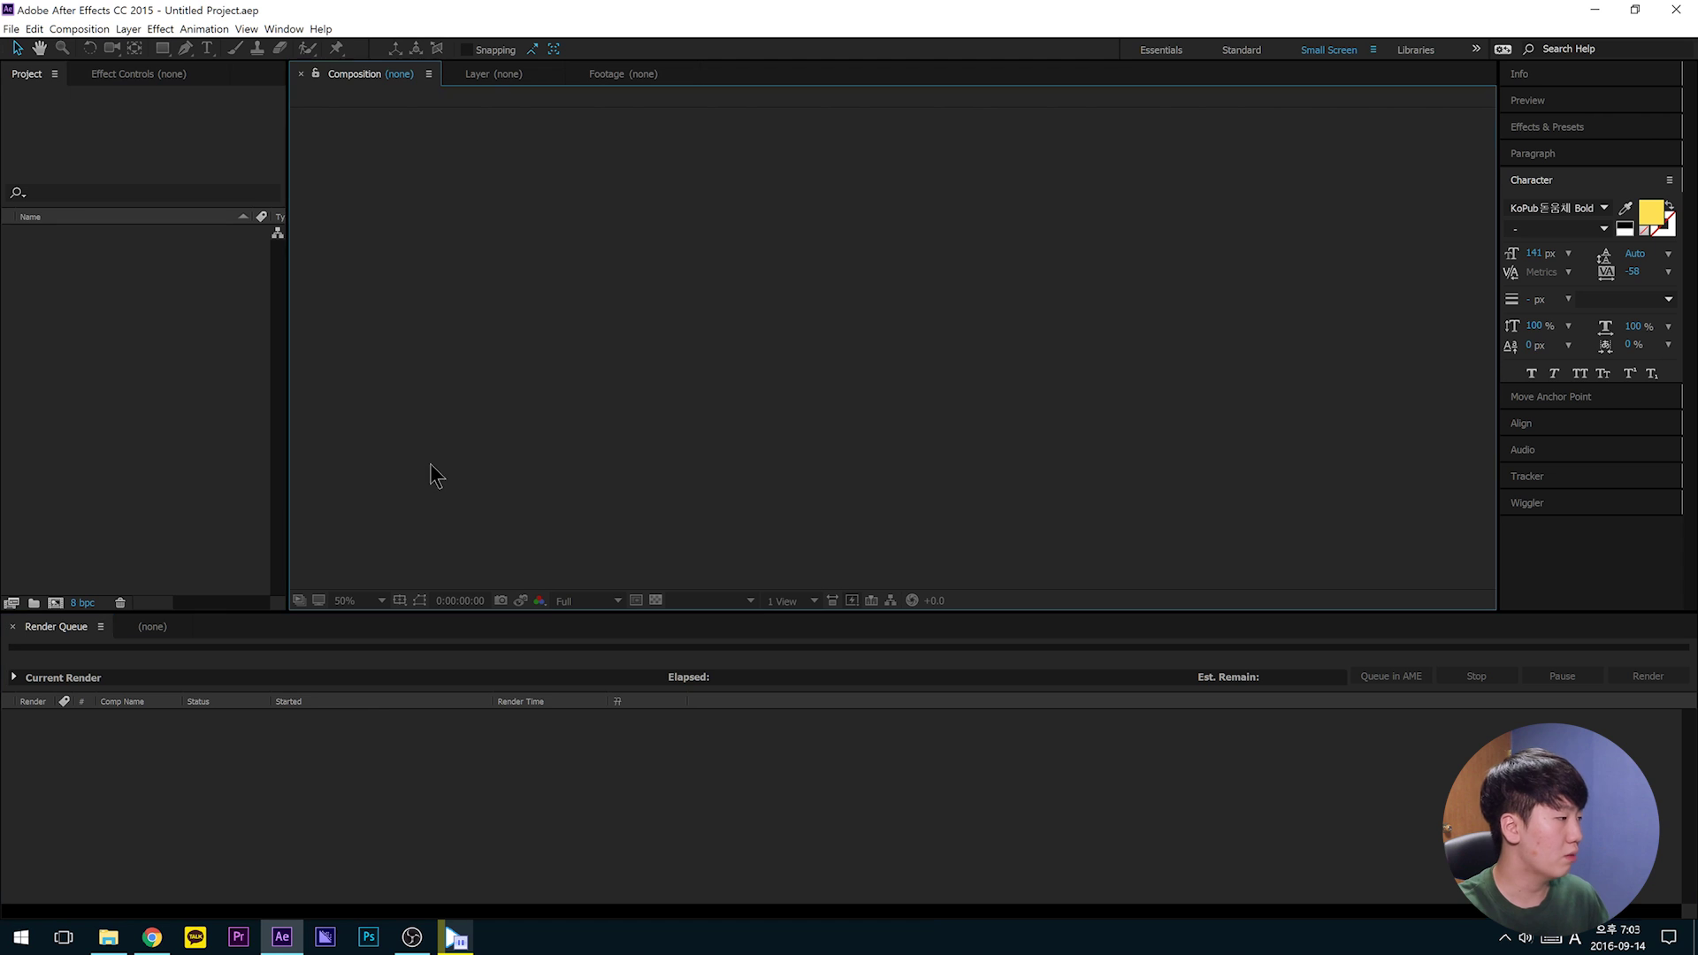
Step: Start a new composition and name it Intro Title
left_click(79, 28)
left_click(98, 51)
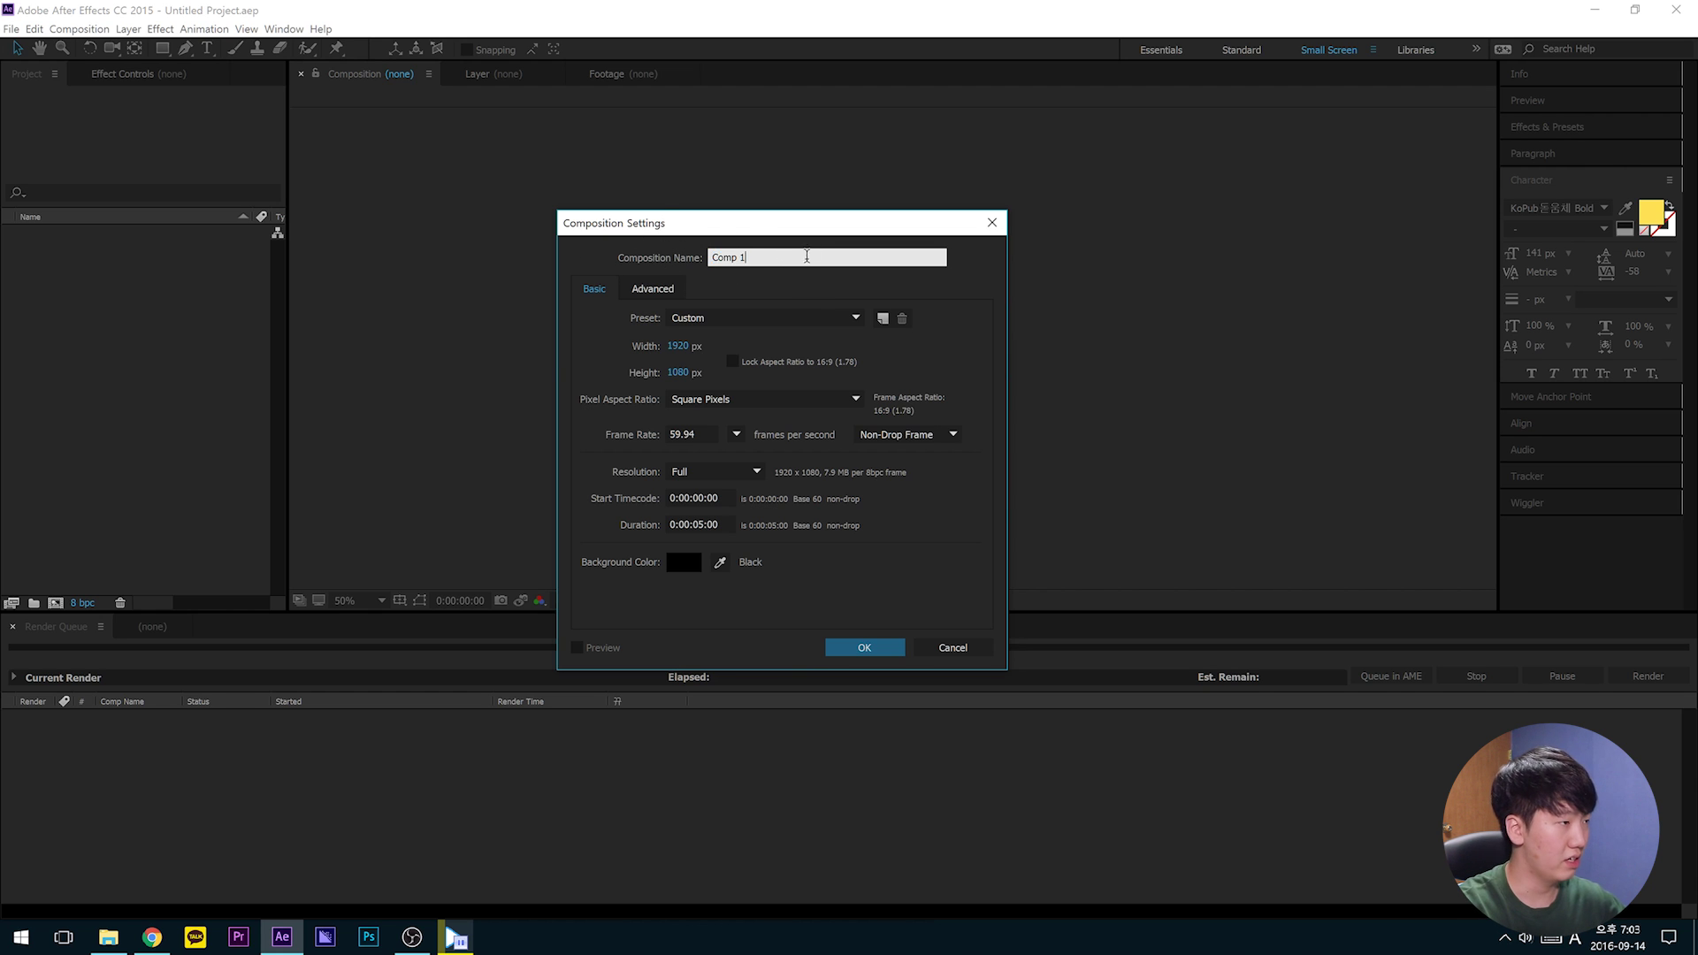
left_click(648, 256)
left_click(755, 258)
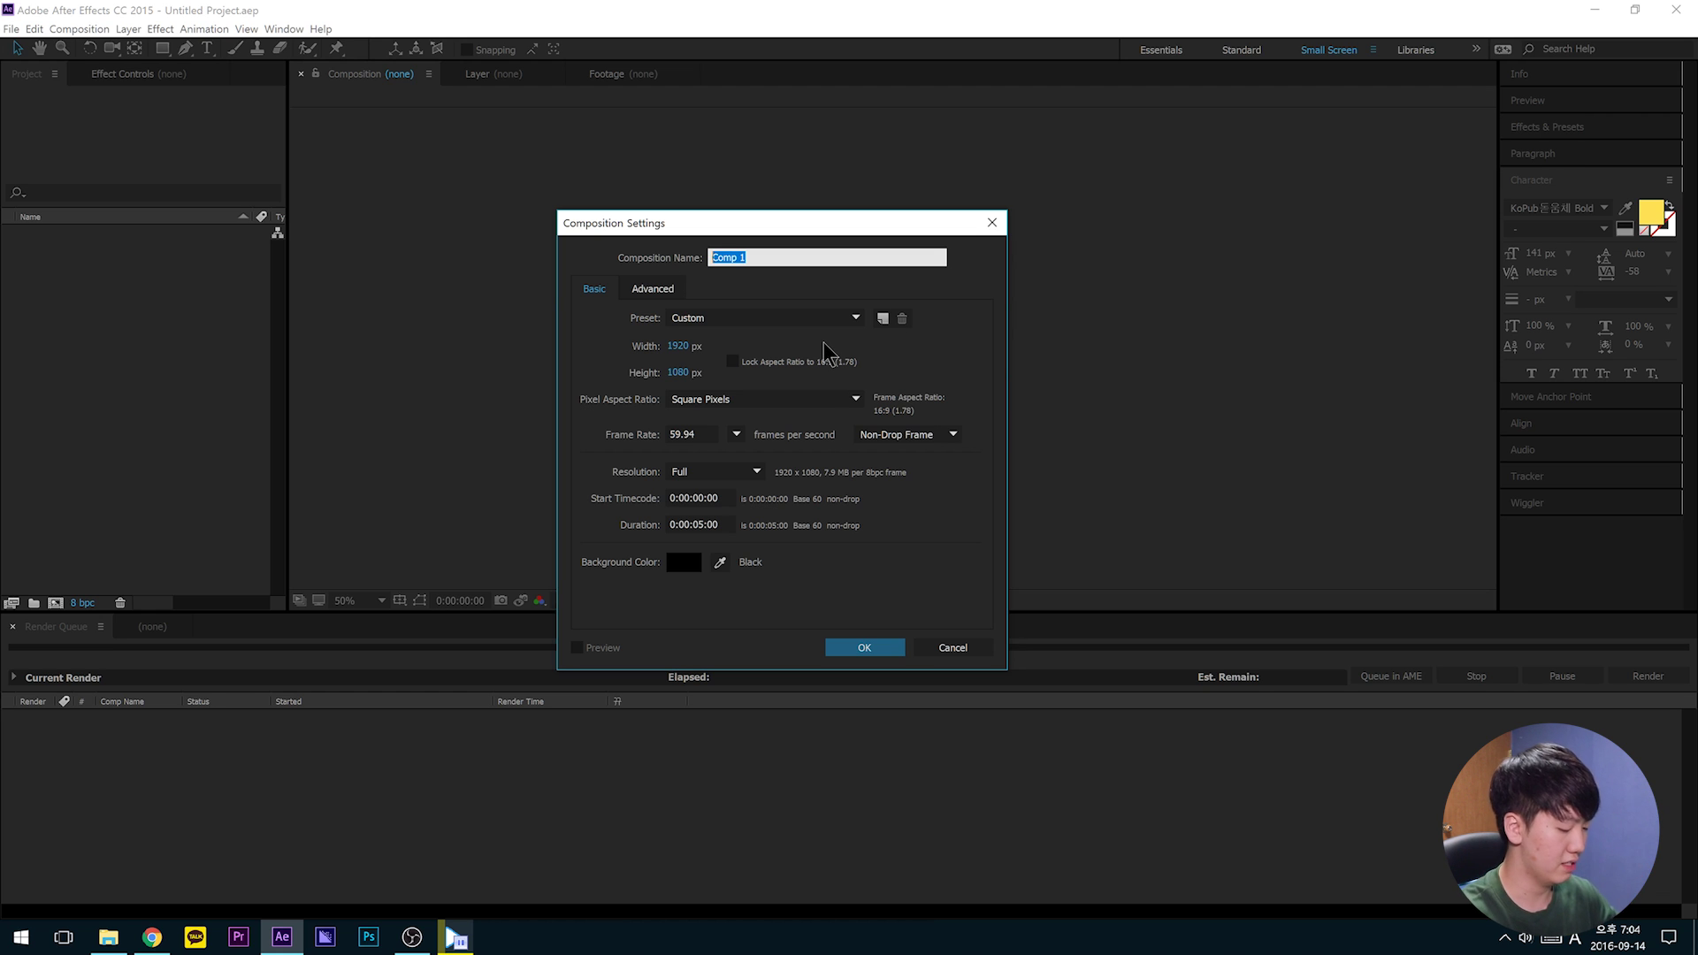
type("Intro Title")
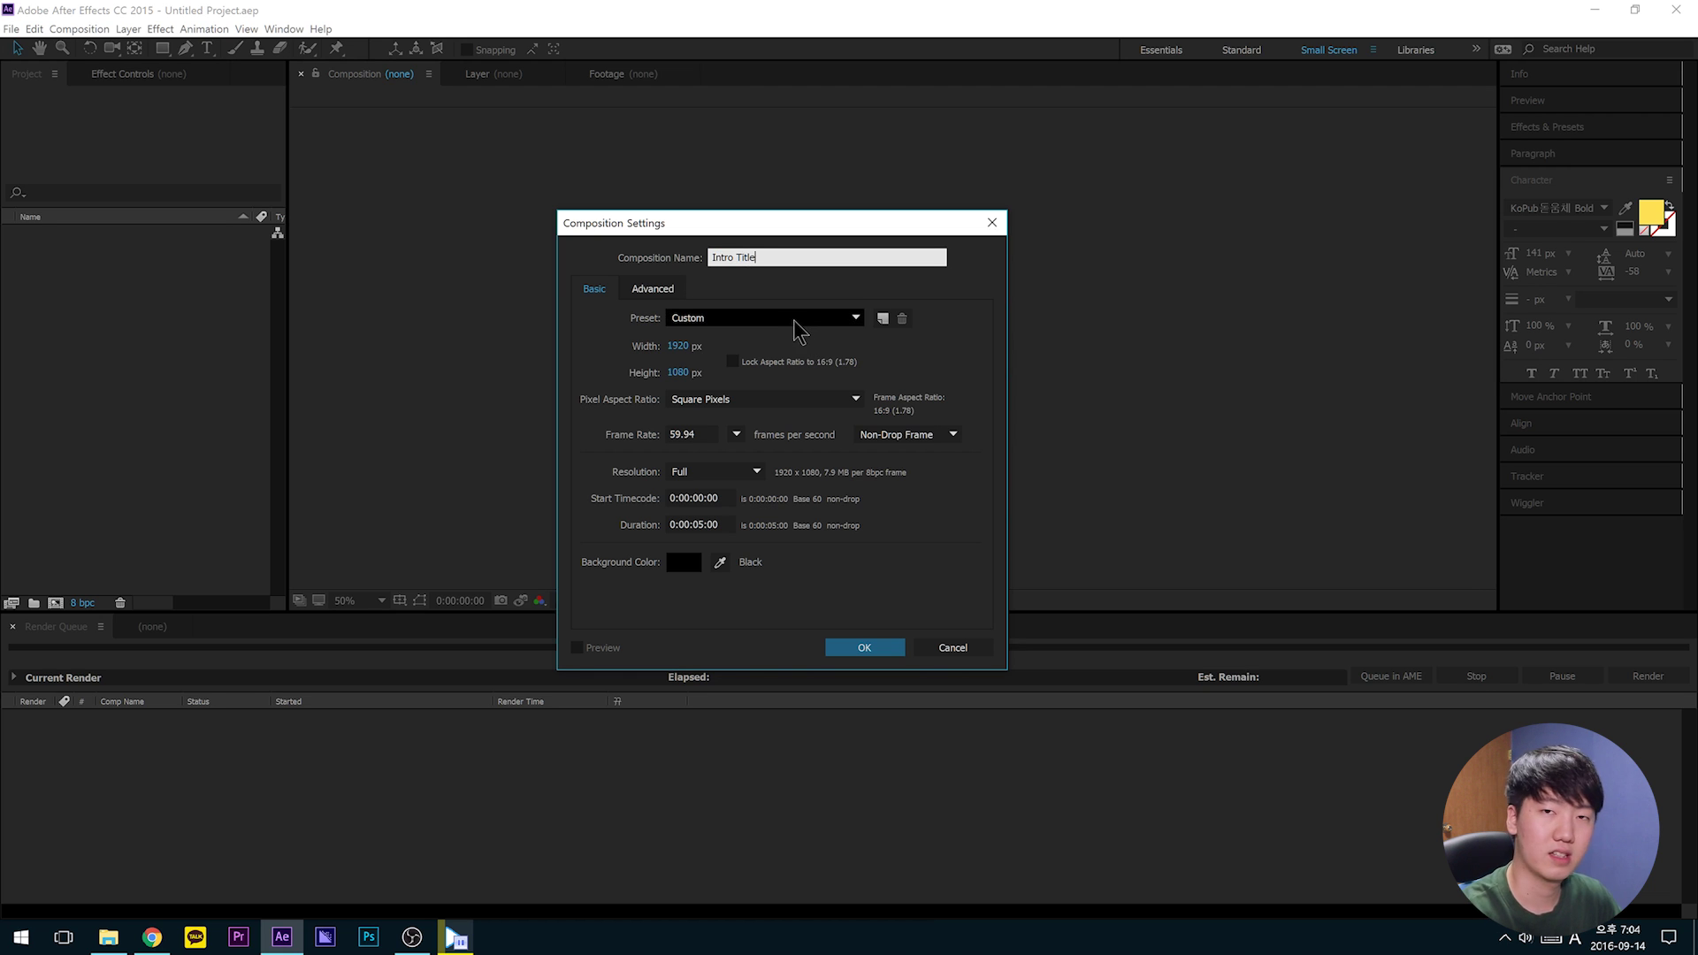
Step: Give the composition a 1920 x 1080 px size, a 29.97 fps frame rate and a five-second duration, and create it
left_click(678, 373)
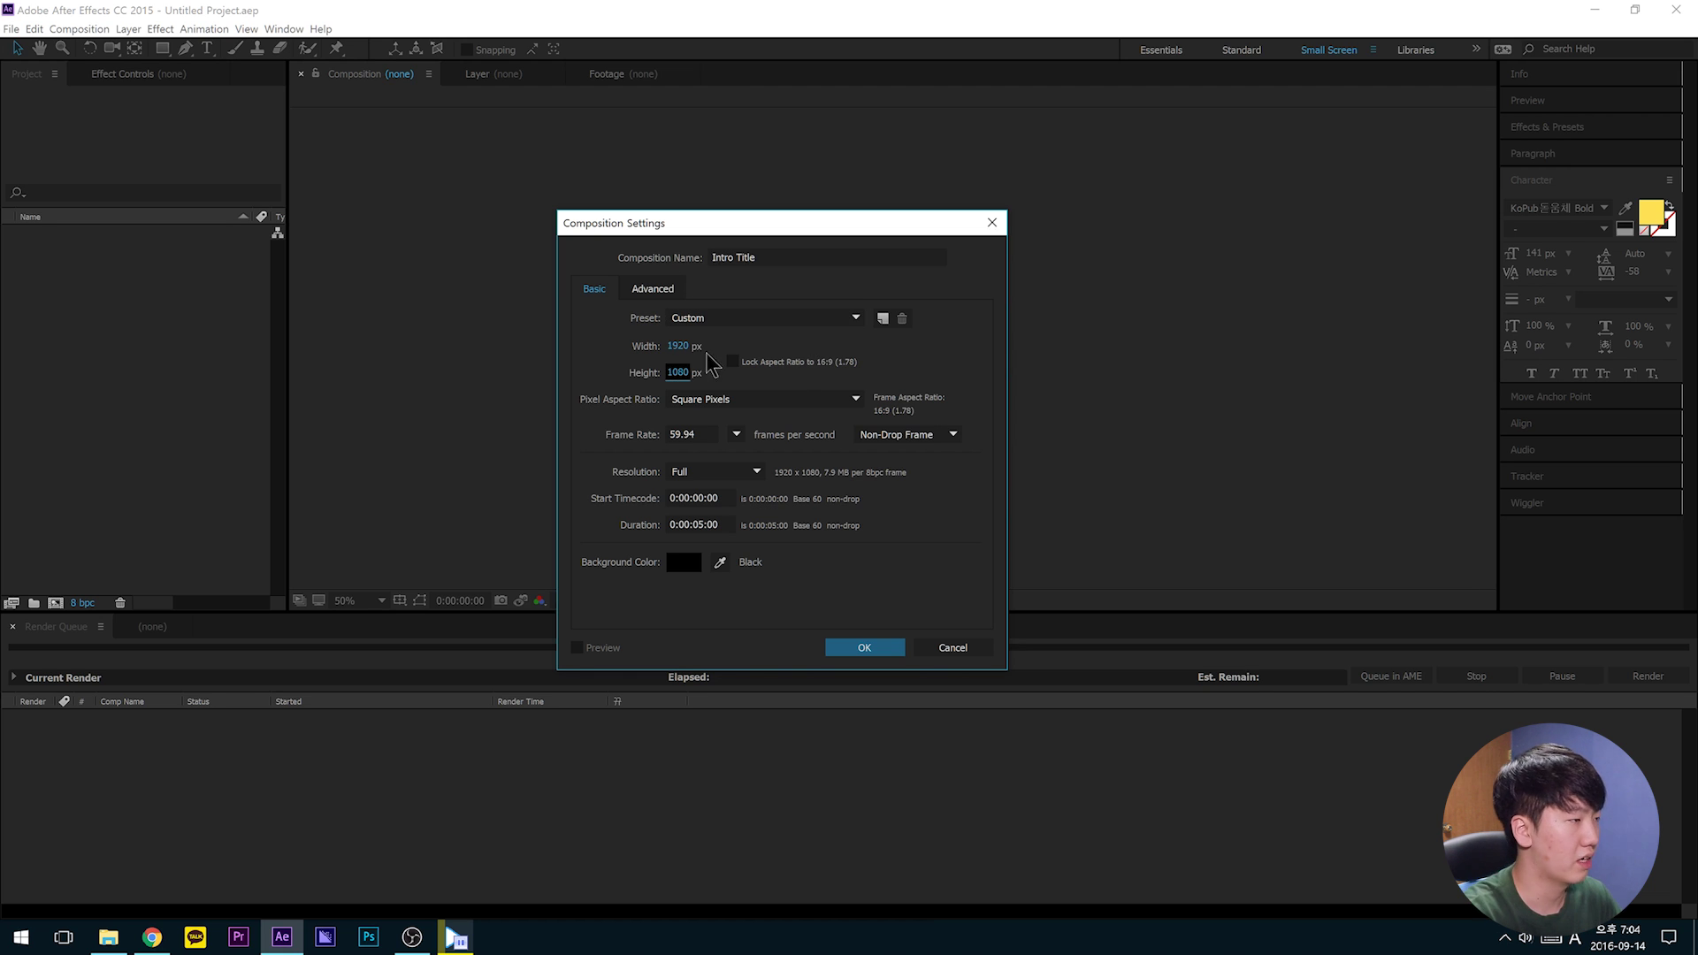
left_click(684, 345)
left_click(687, 373)
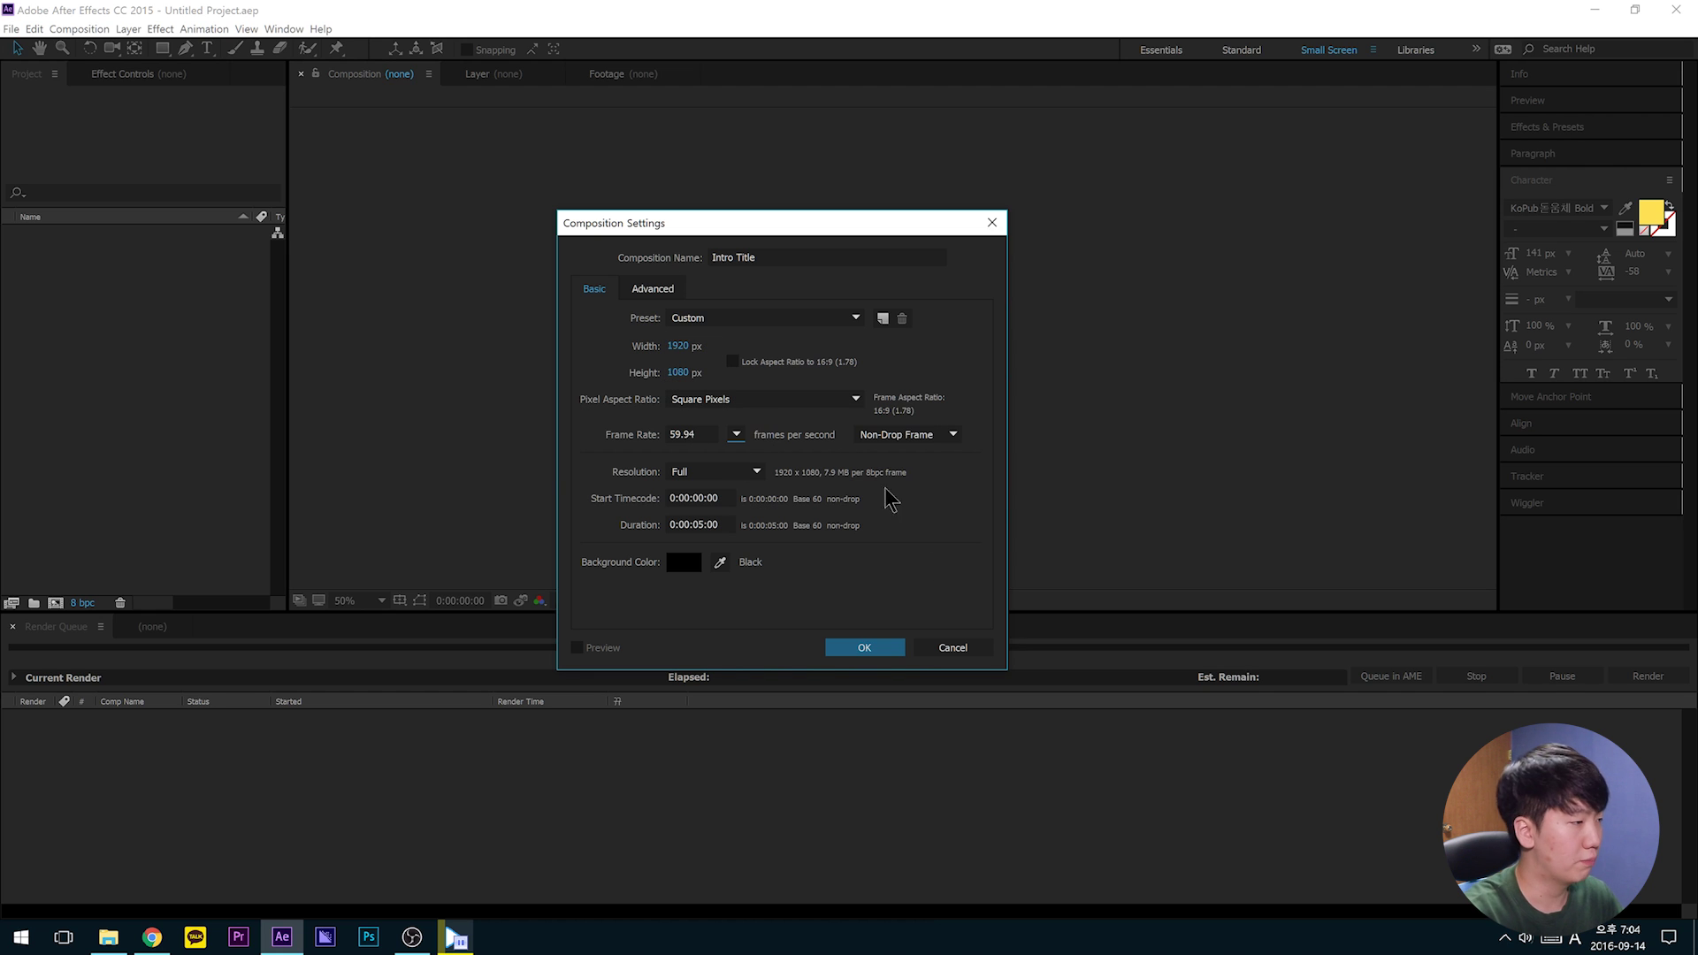
left_click(739, 435)
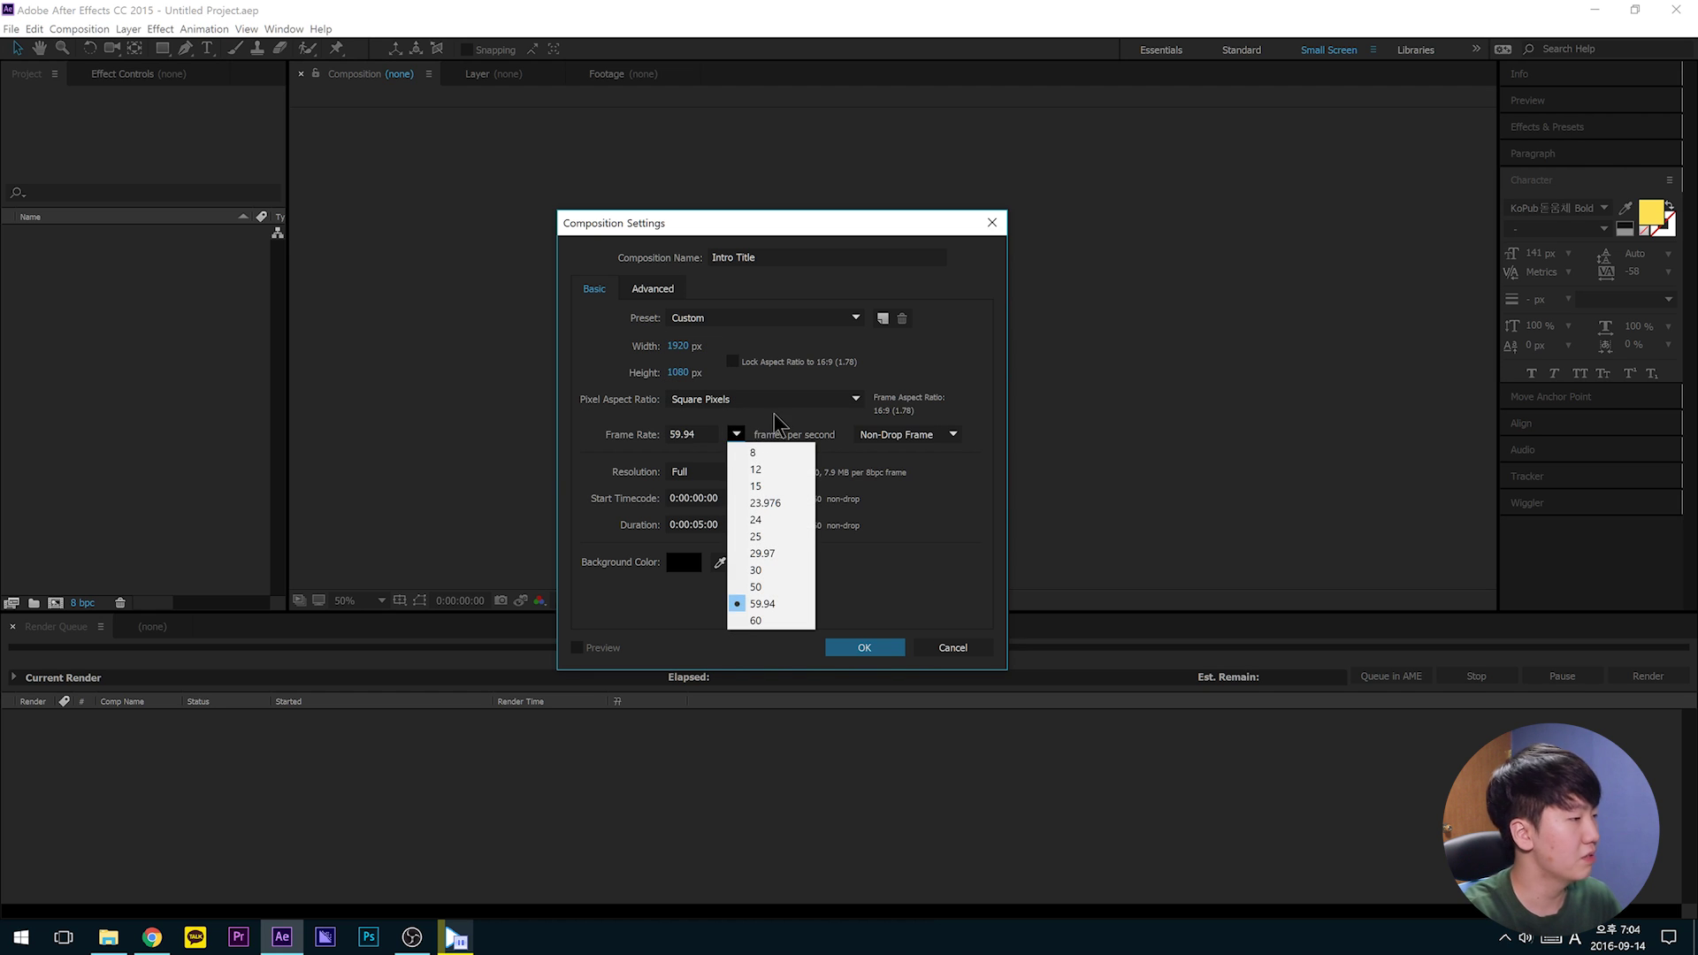
left_click(775, 556)
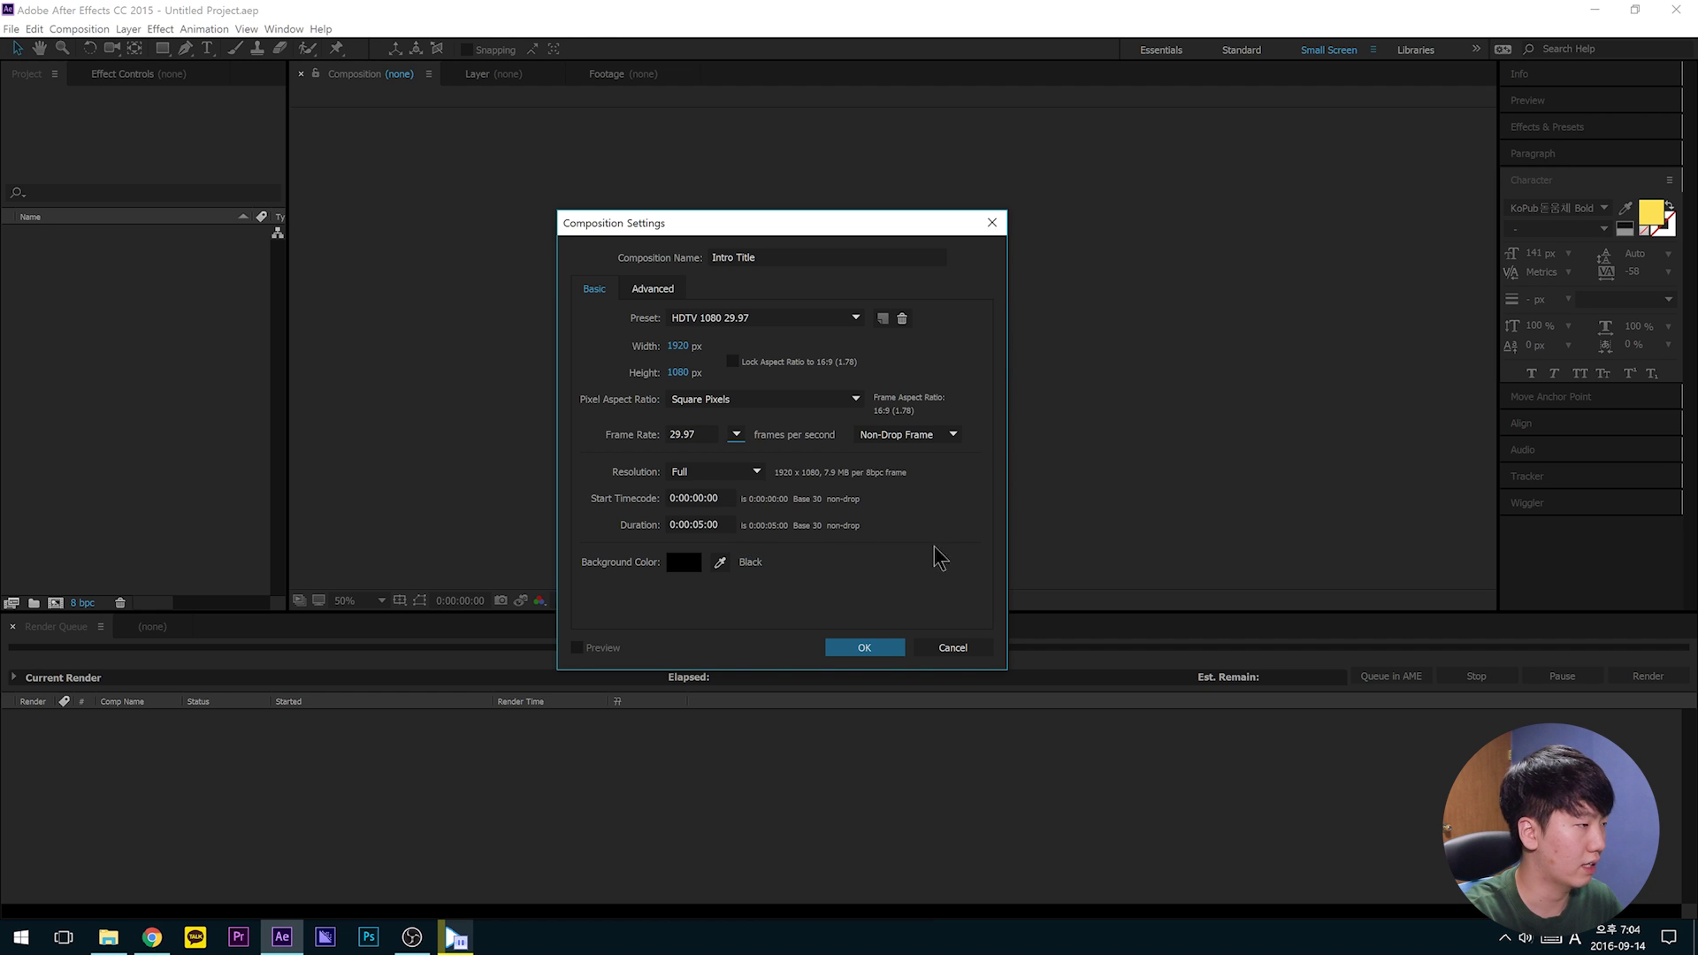
left_click_drag(695, 524, 721, 525)
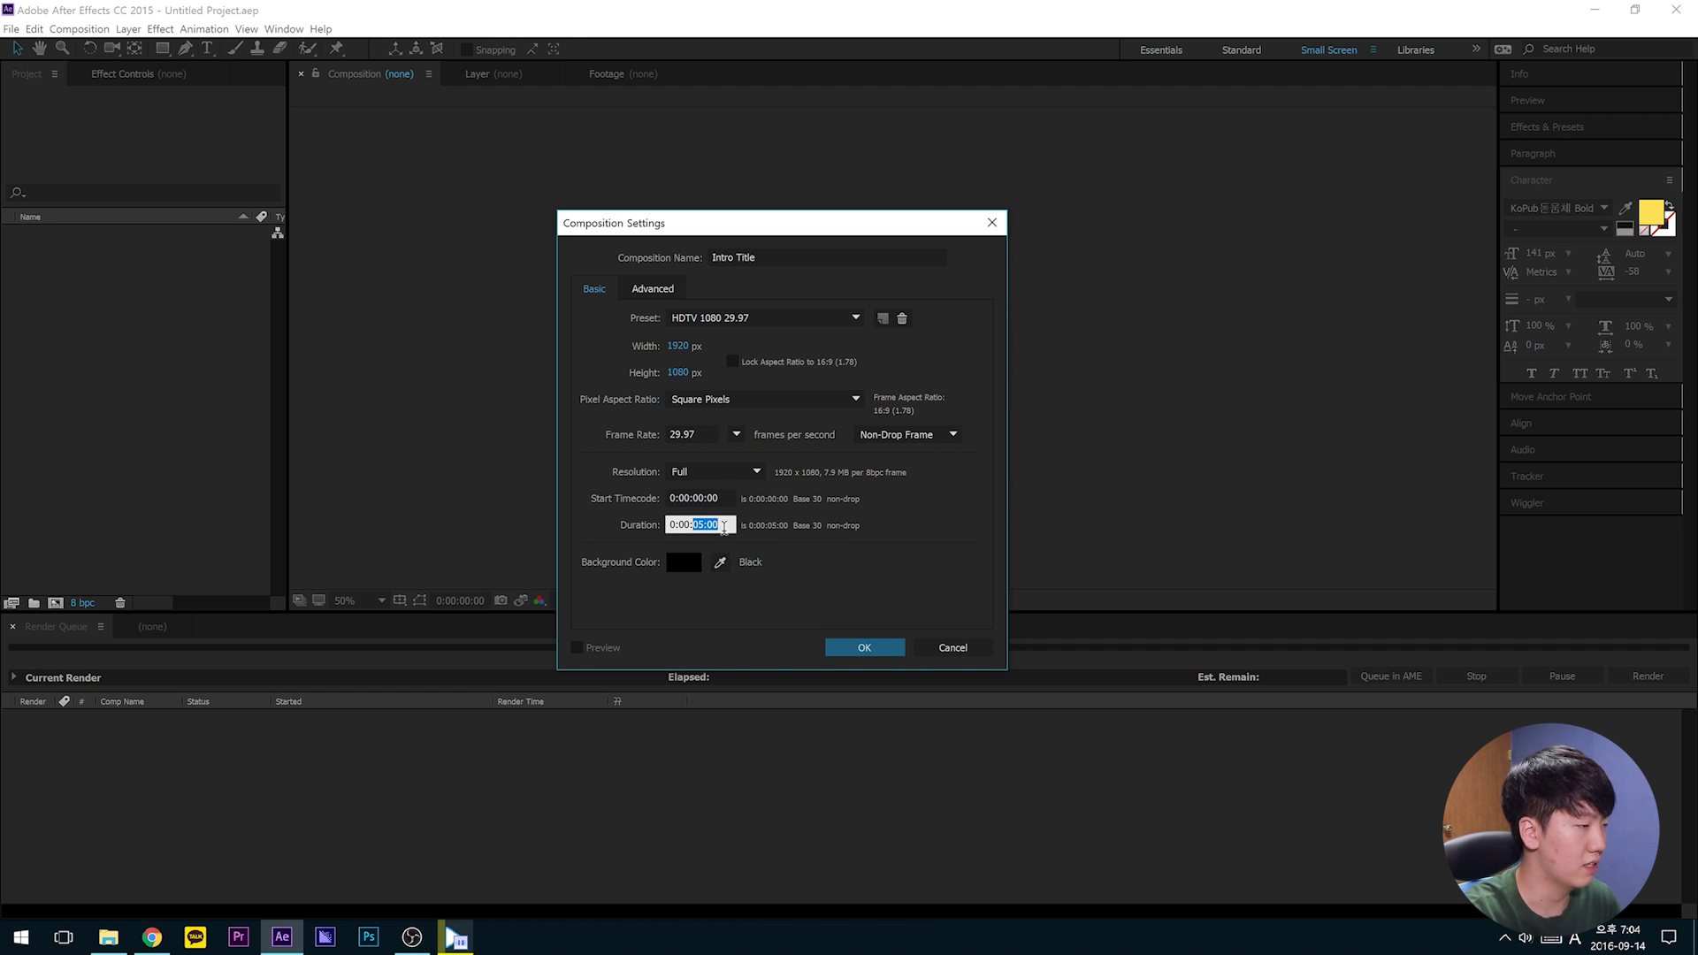
left_click(724, 522)
left_click(830, 539)
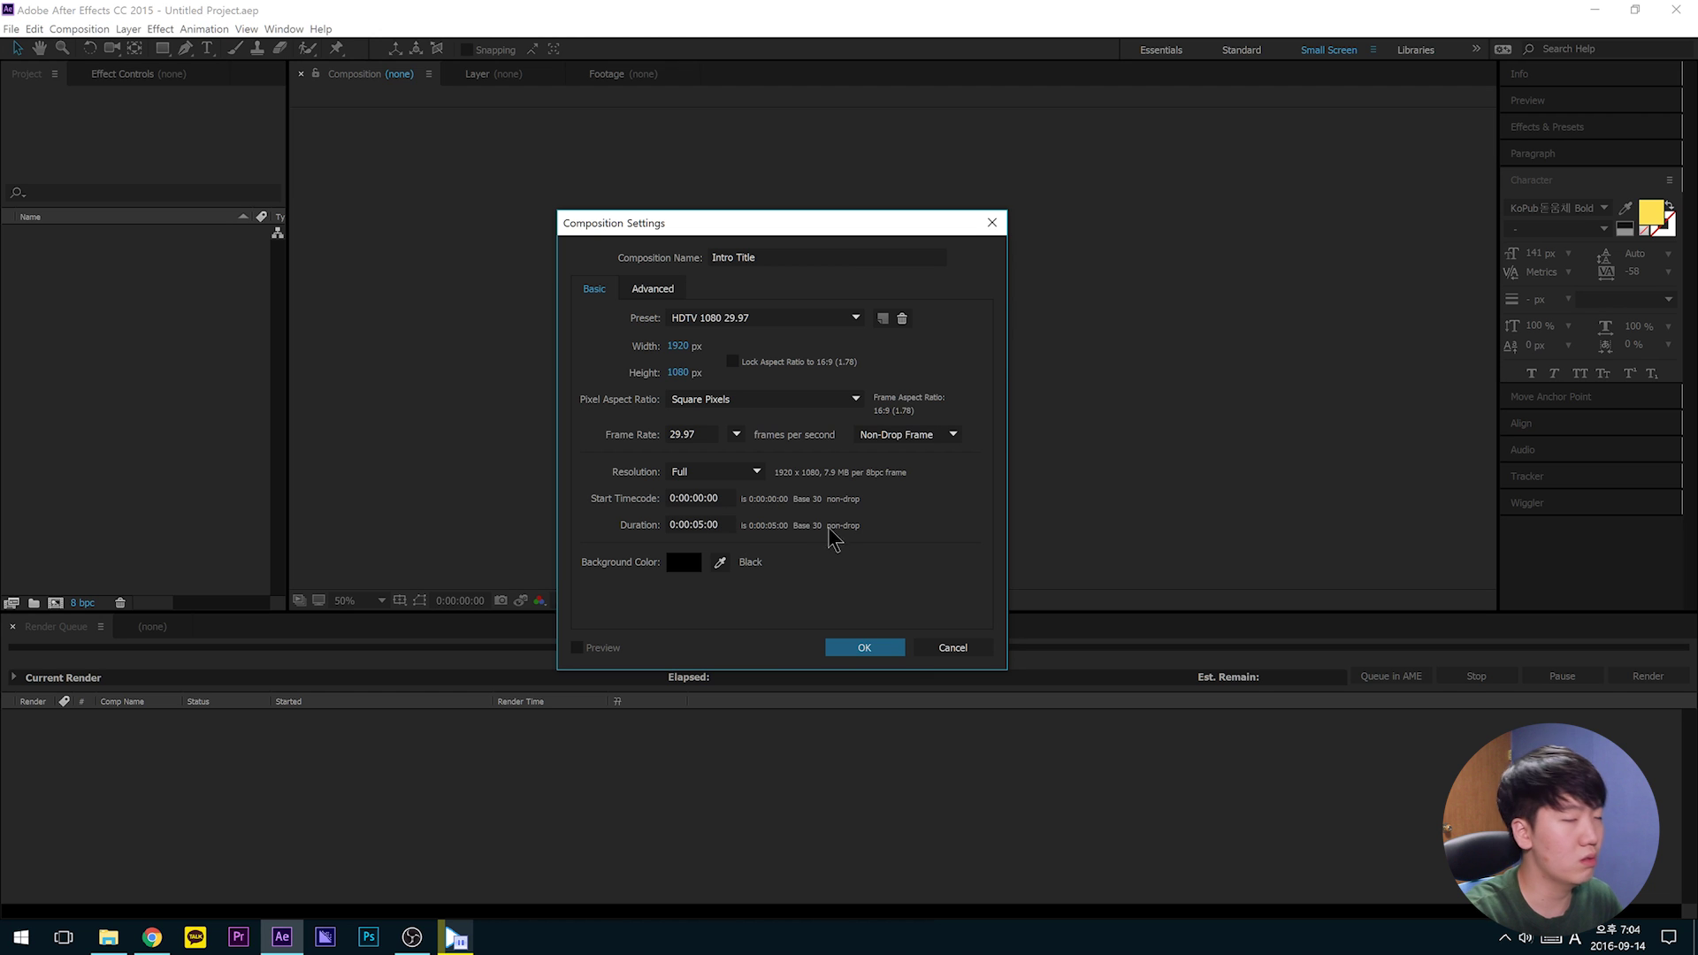
left_click(731, 523)
left_click(877, 652)
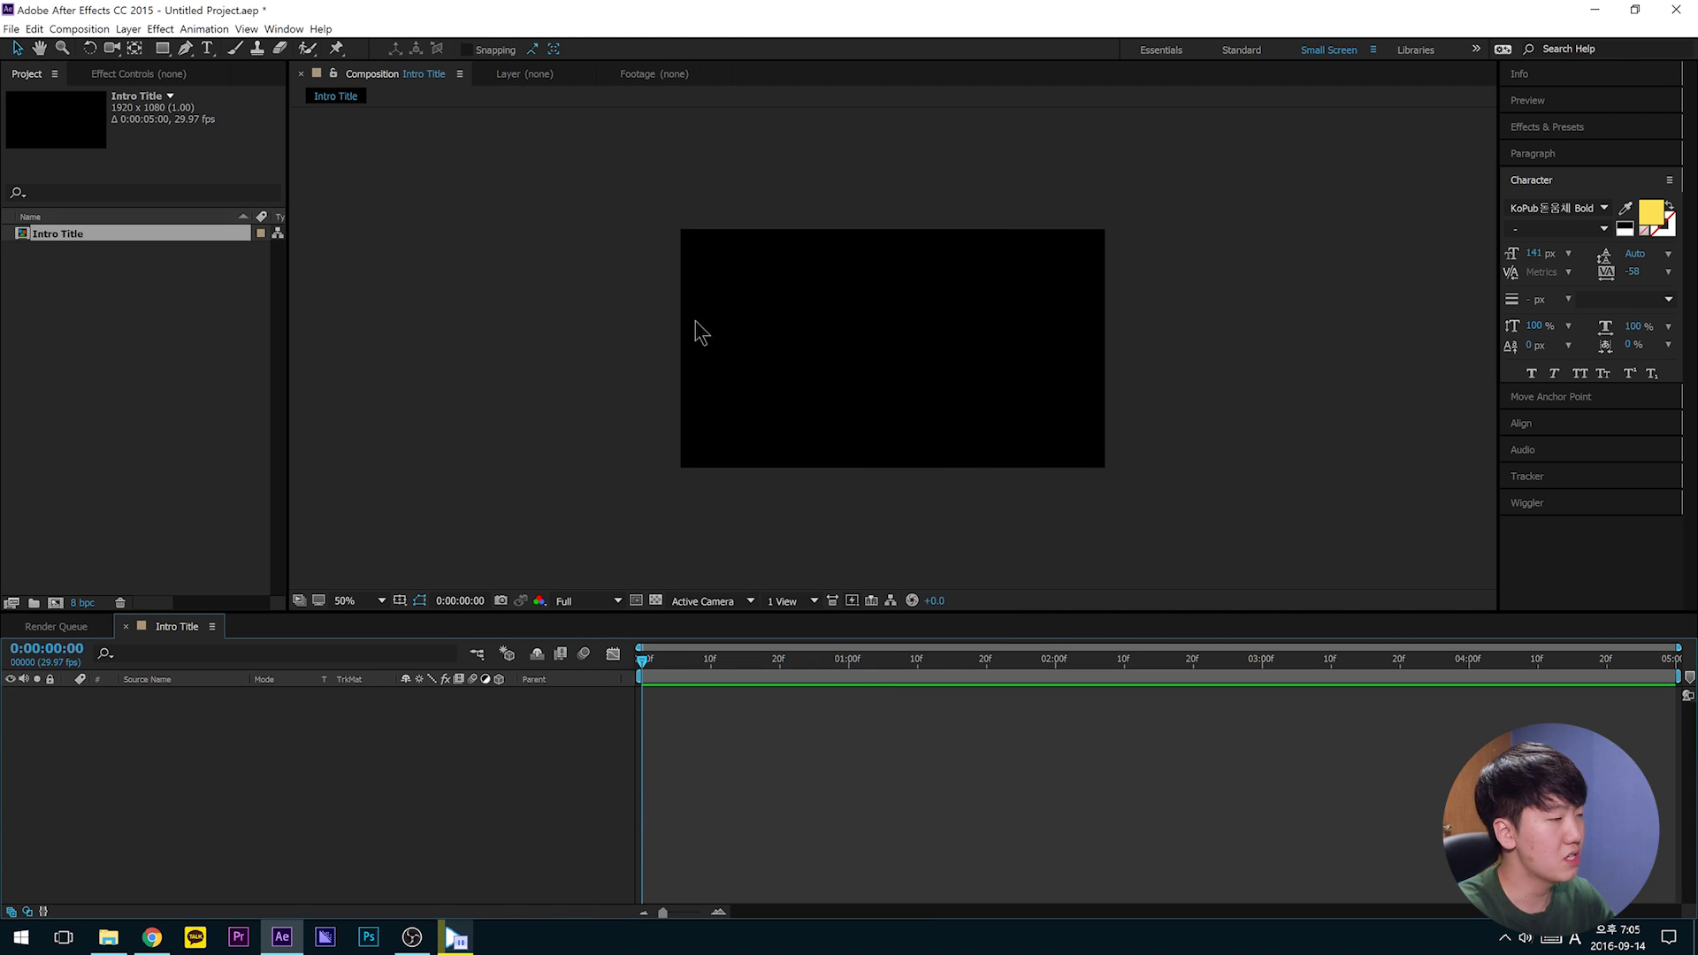
Step: Create a crimson solid layer named BG at 1920 x 1080 px that fills the composition
left_click(128, 28)
mouse_move(146, 53)
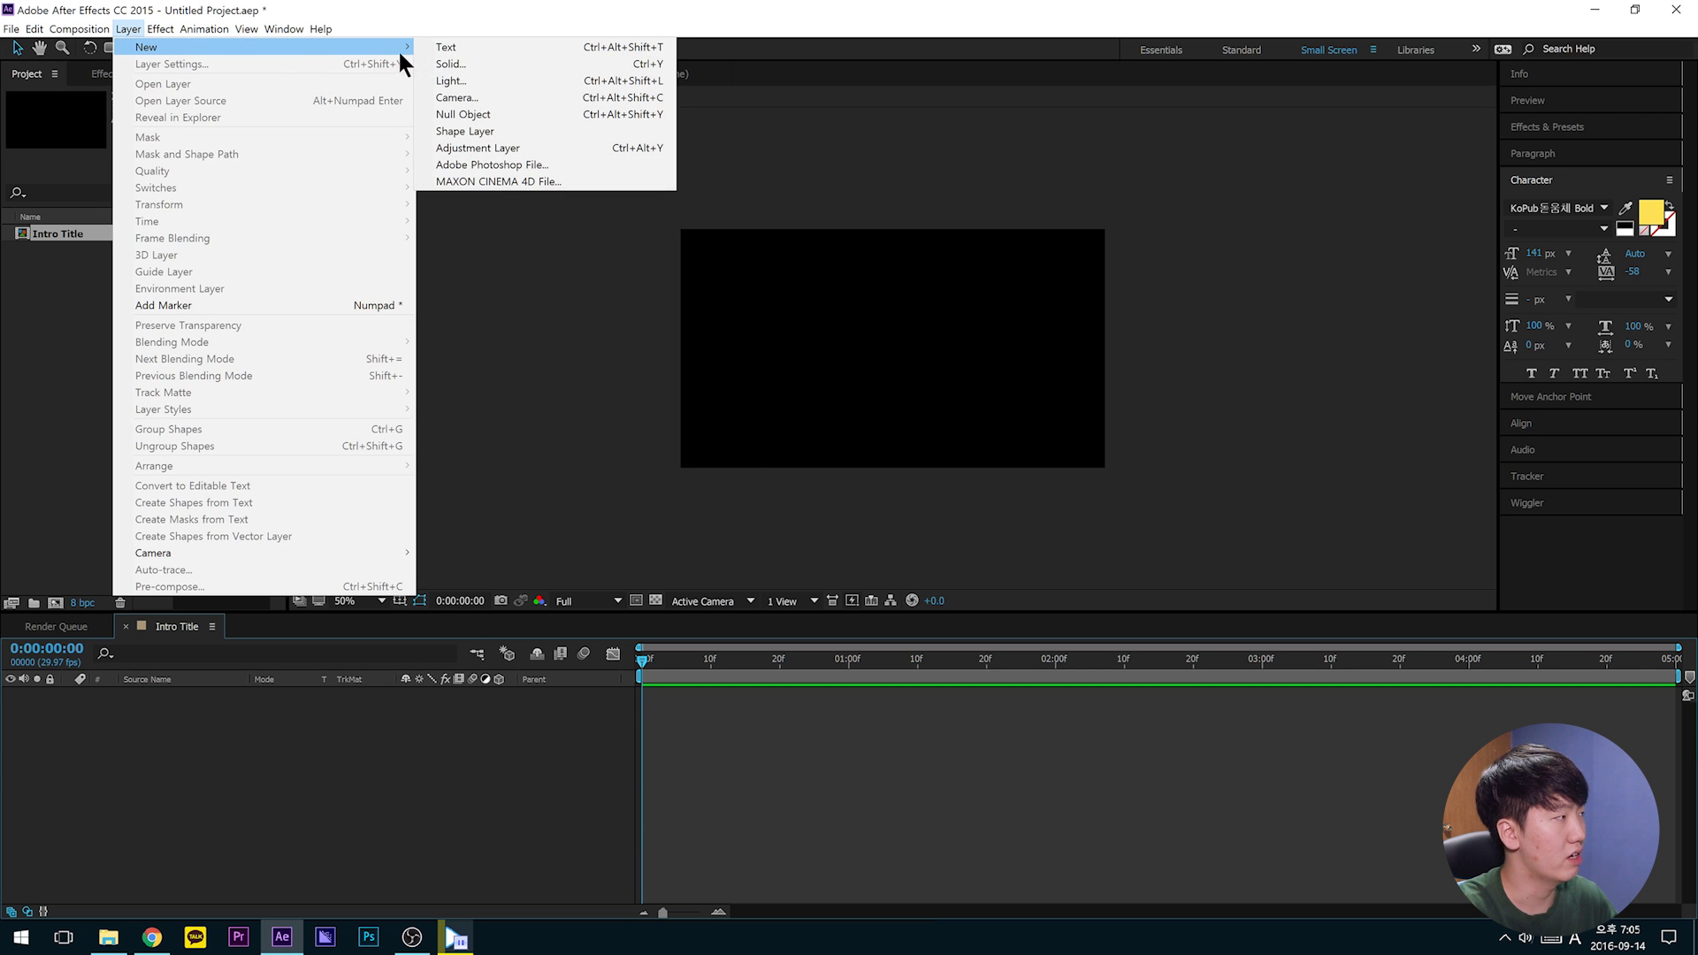
left_click(482, 66)
type("BG")
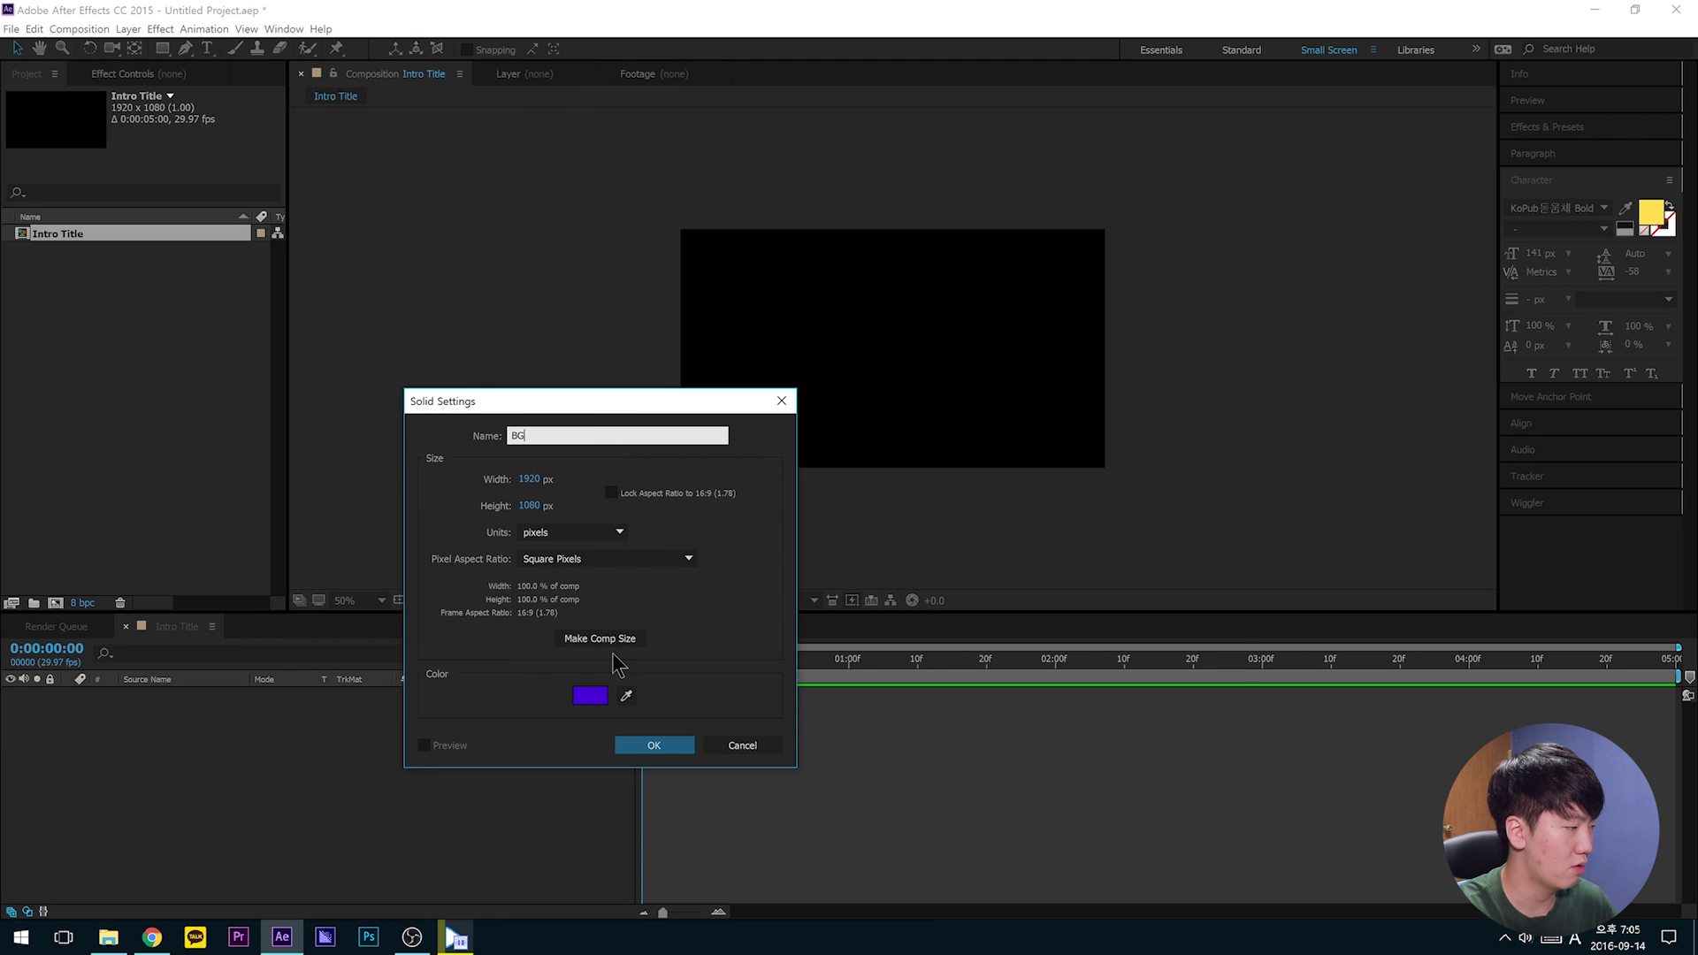
left_click(590, 695)
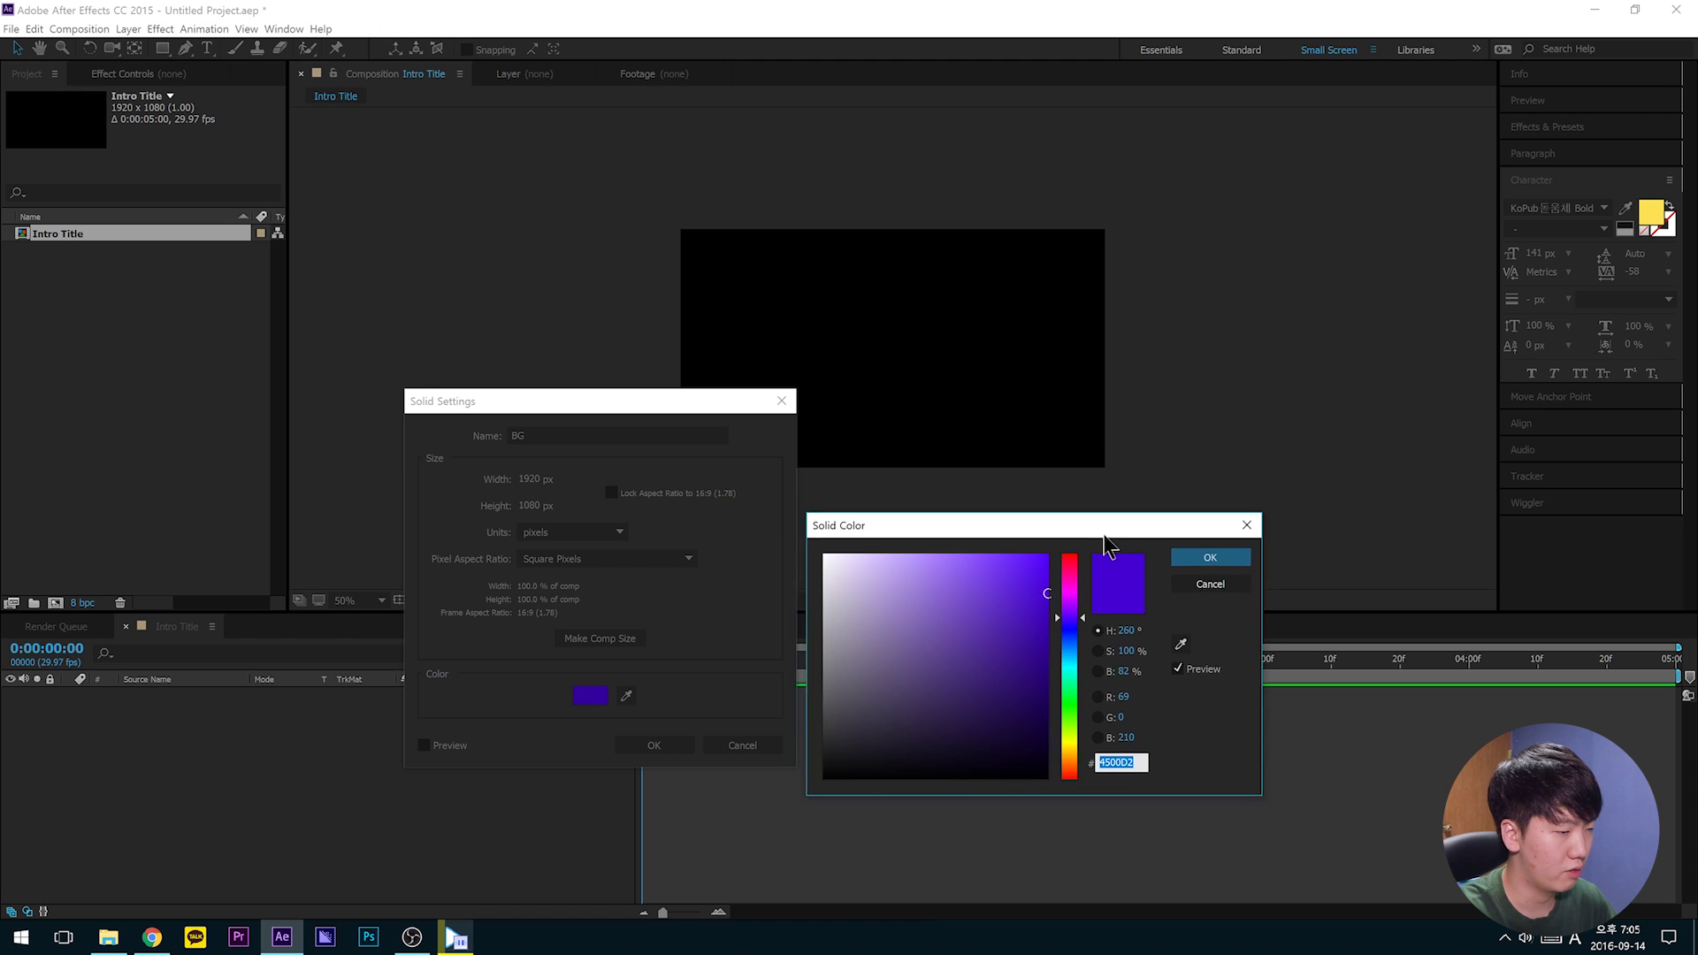
left_click_drag(1104, 535, 1117, 509)
mouse_move(1084, 570)
left_mouse_down()
mouse_move(1219, 715)
mouse_move(1093, 547)
left_mouse_up()
left_click_drag(1017, 611, 953, 587)
key("Escape")
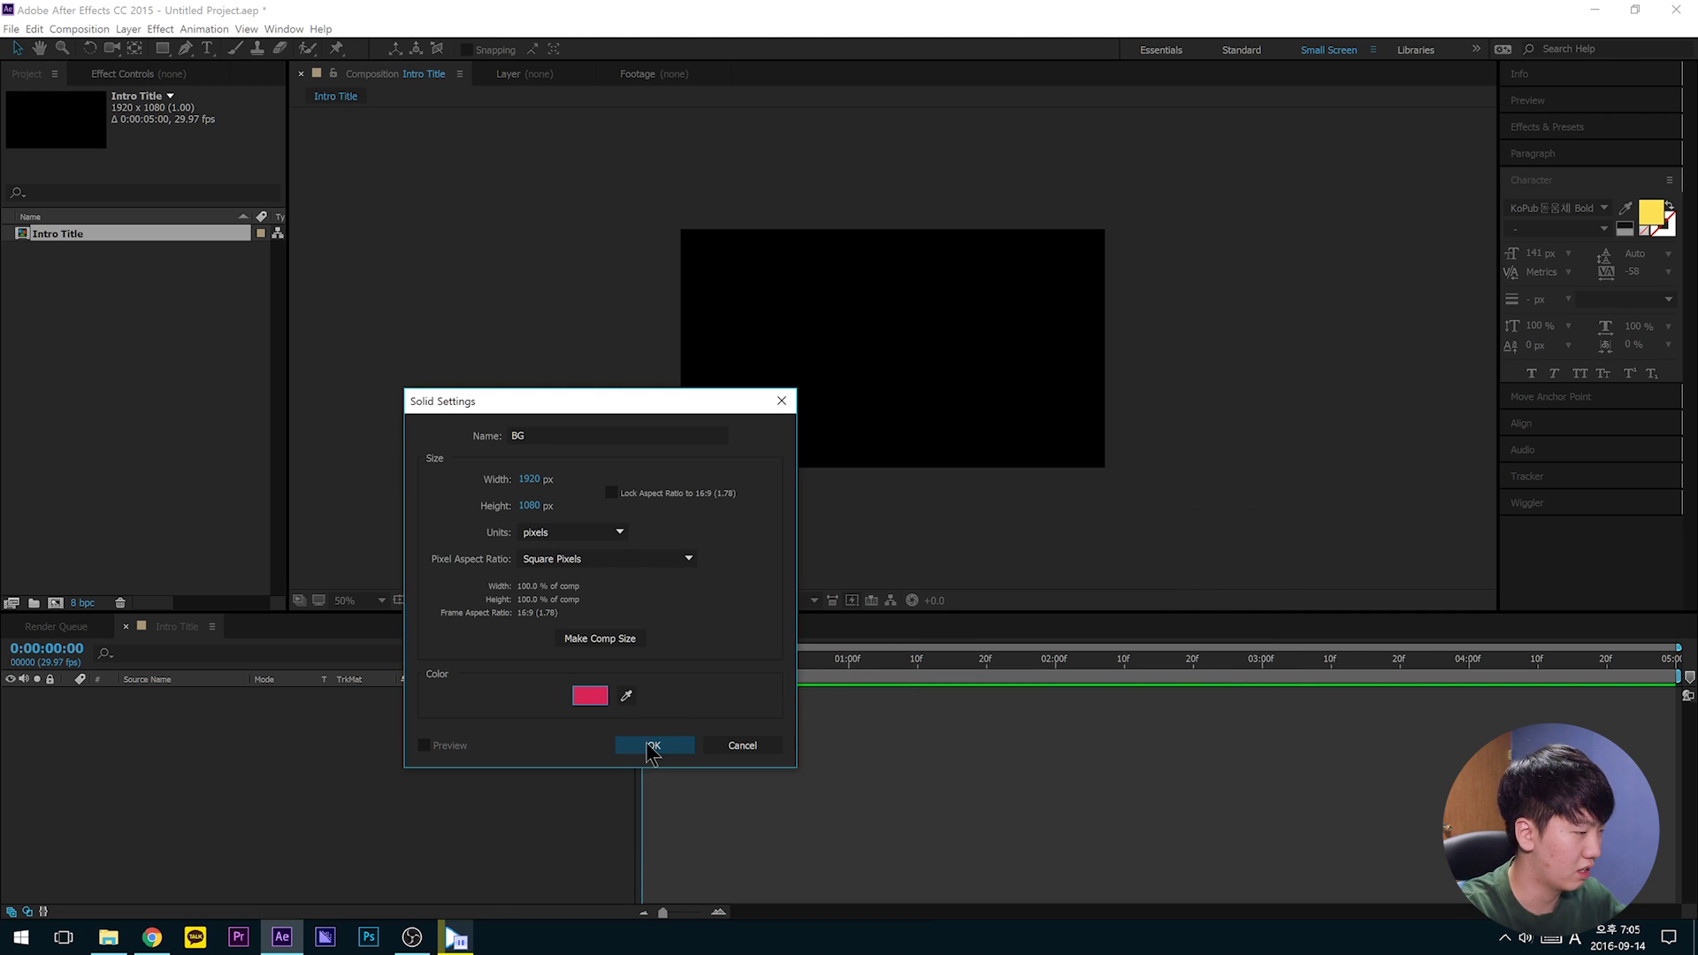
left_click(654, 745)
key("period")
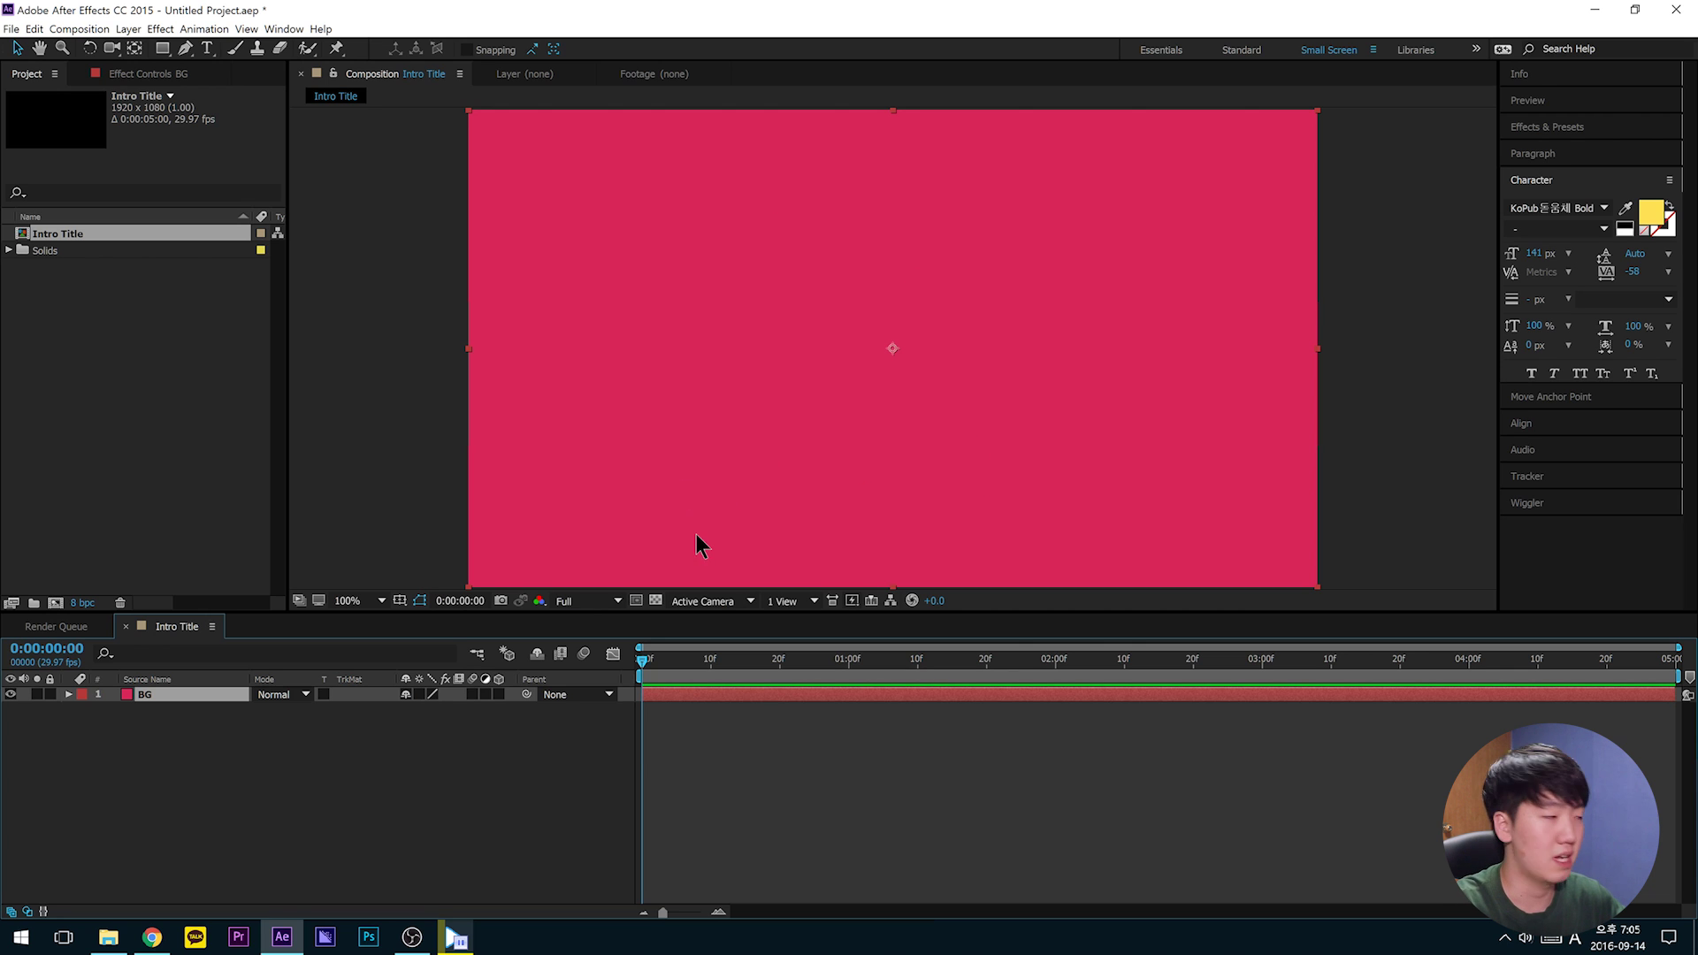
Step: Add the two-line text "나는여기에 / 쓸게 없다!" over the background and shift it towards the middle of the frame
left_click(206, 49)
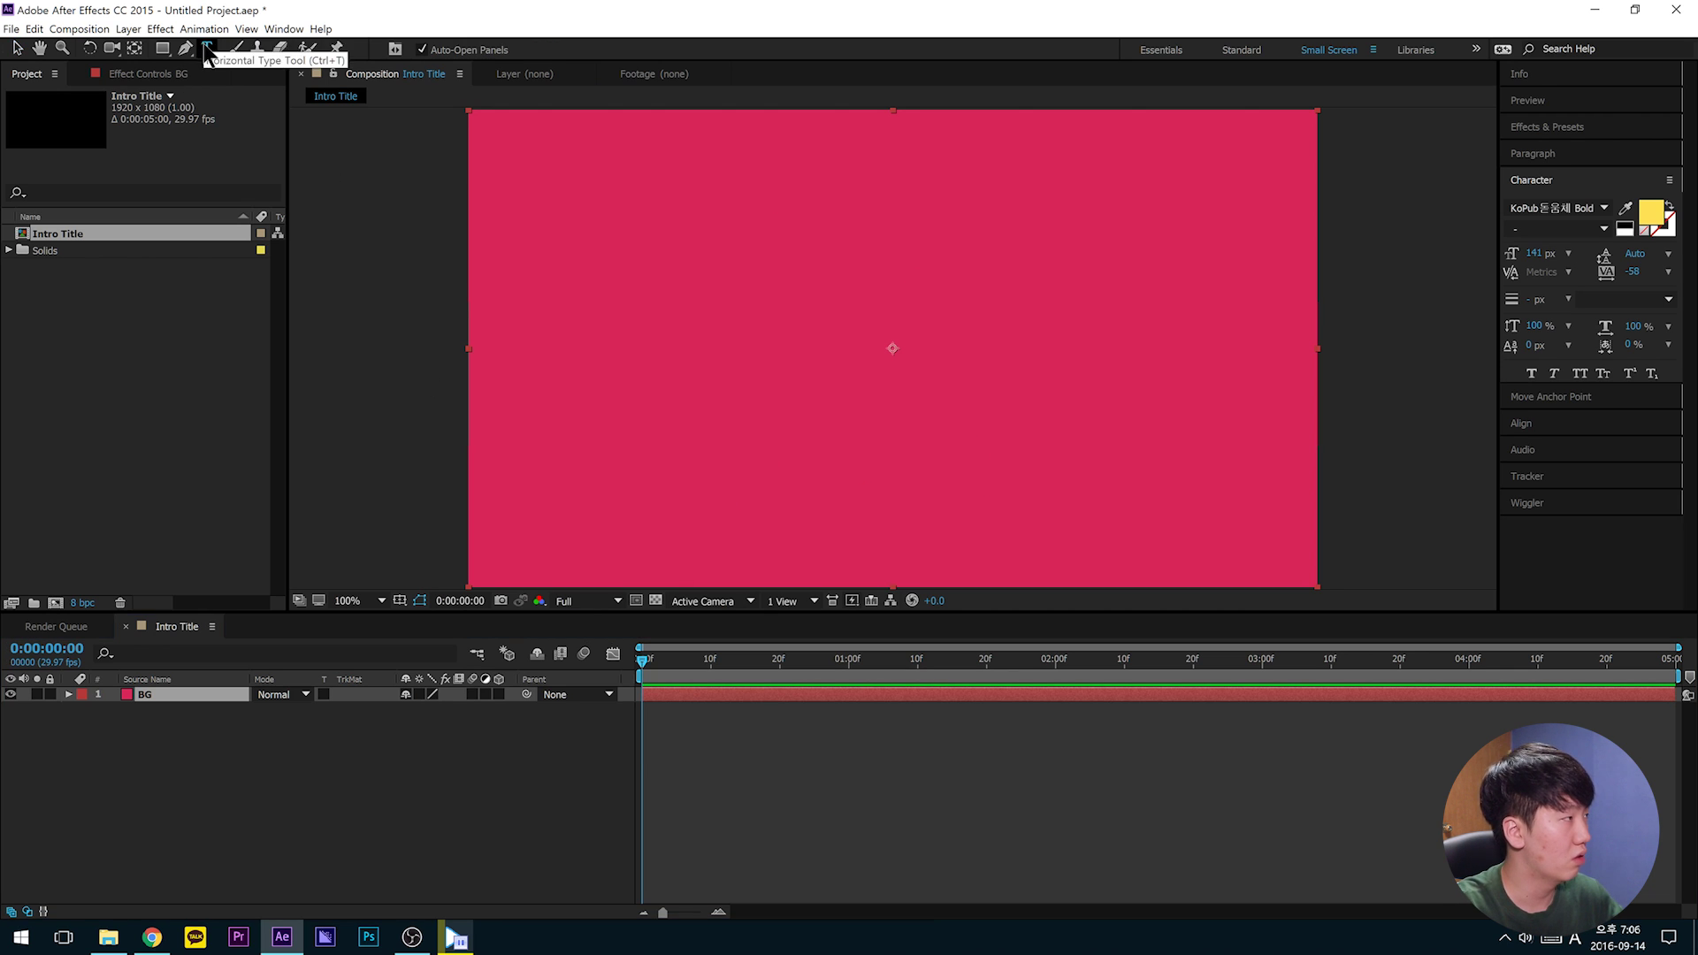
left_click(884, 333)
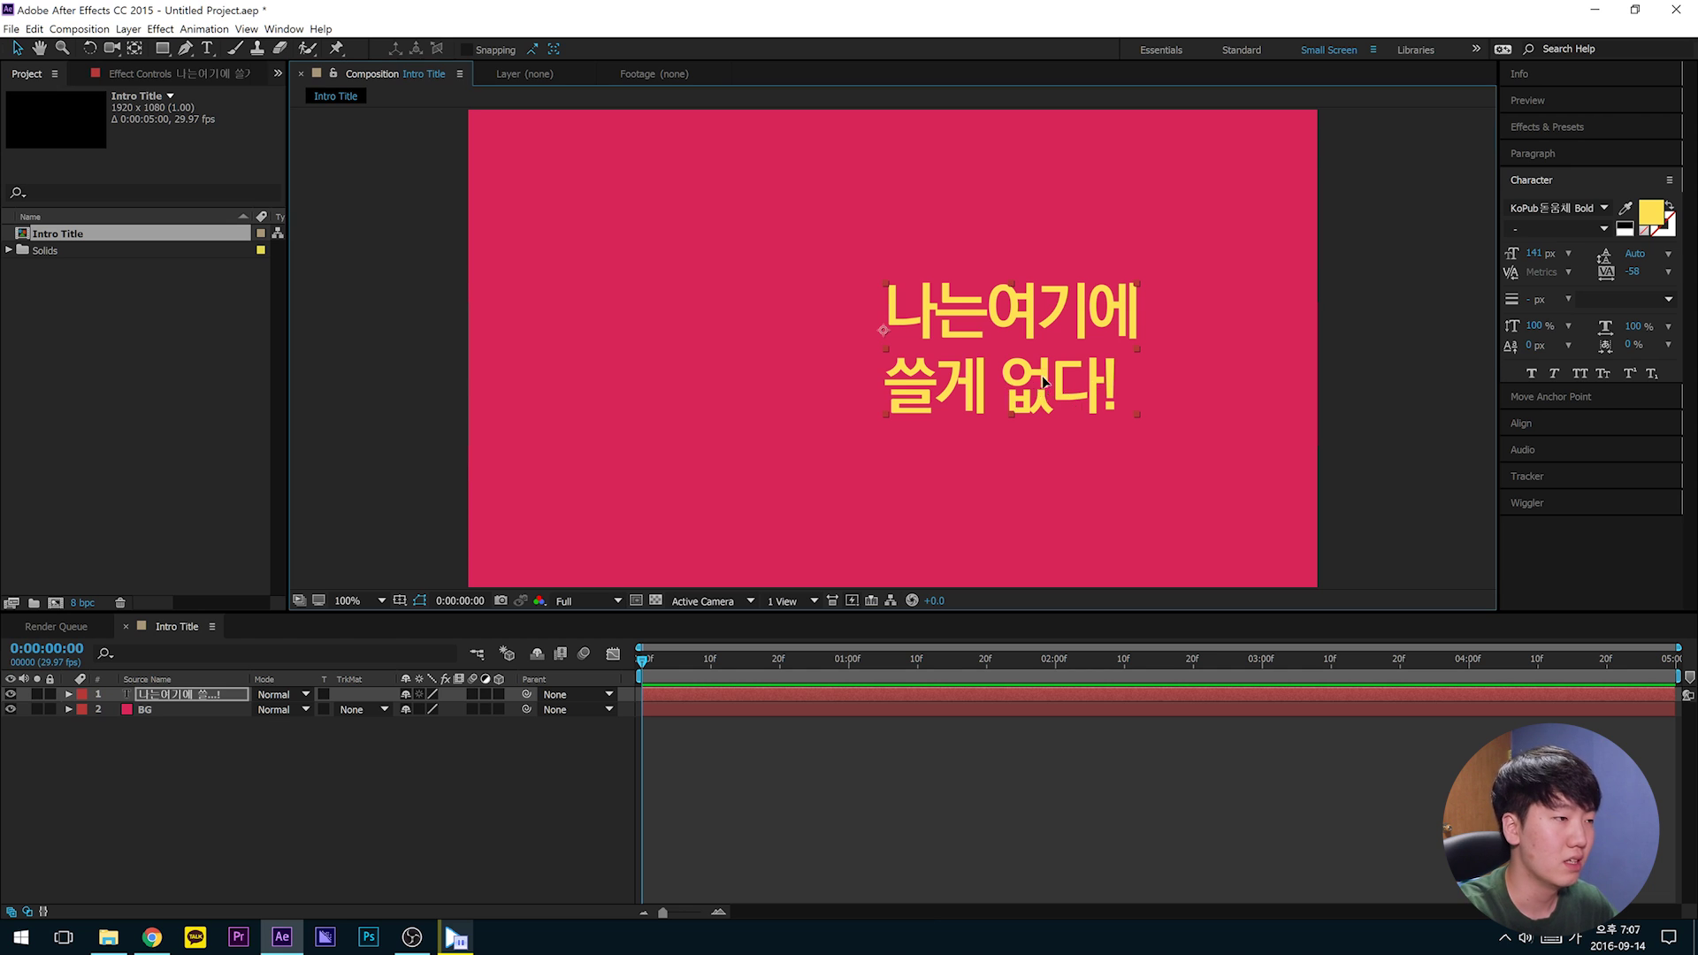
left_click_drag(1064, 391, 910, 374)
Step: Set the title text's tracking to -90 and centre-align its paragraph
left_click(1587, 202)
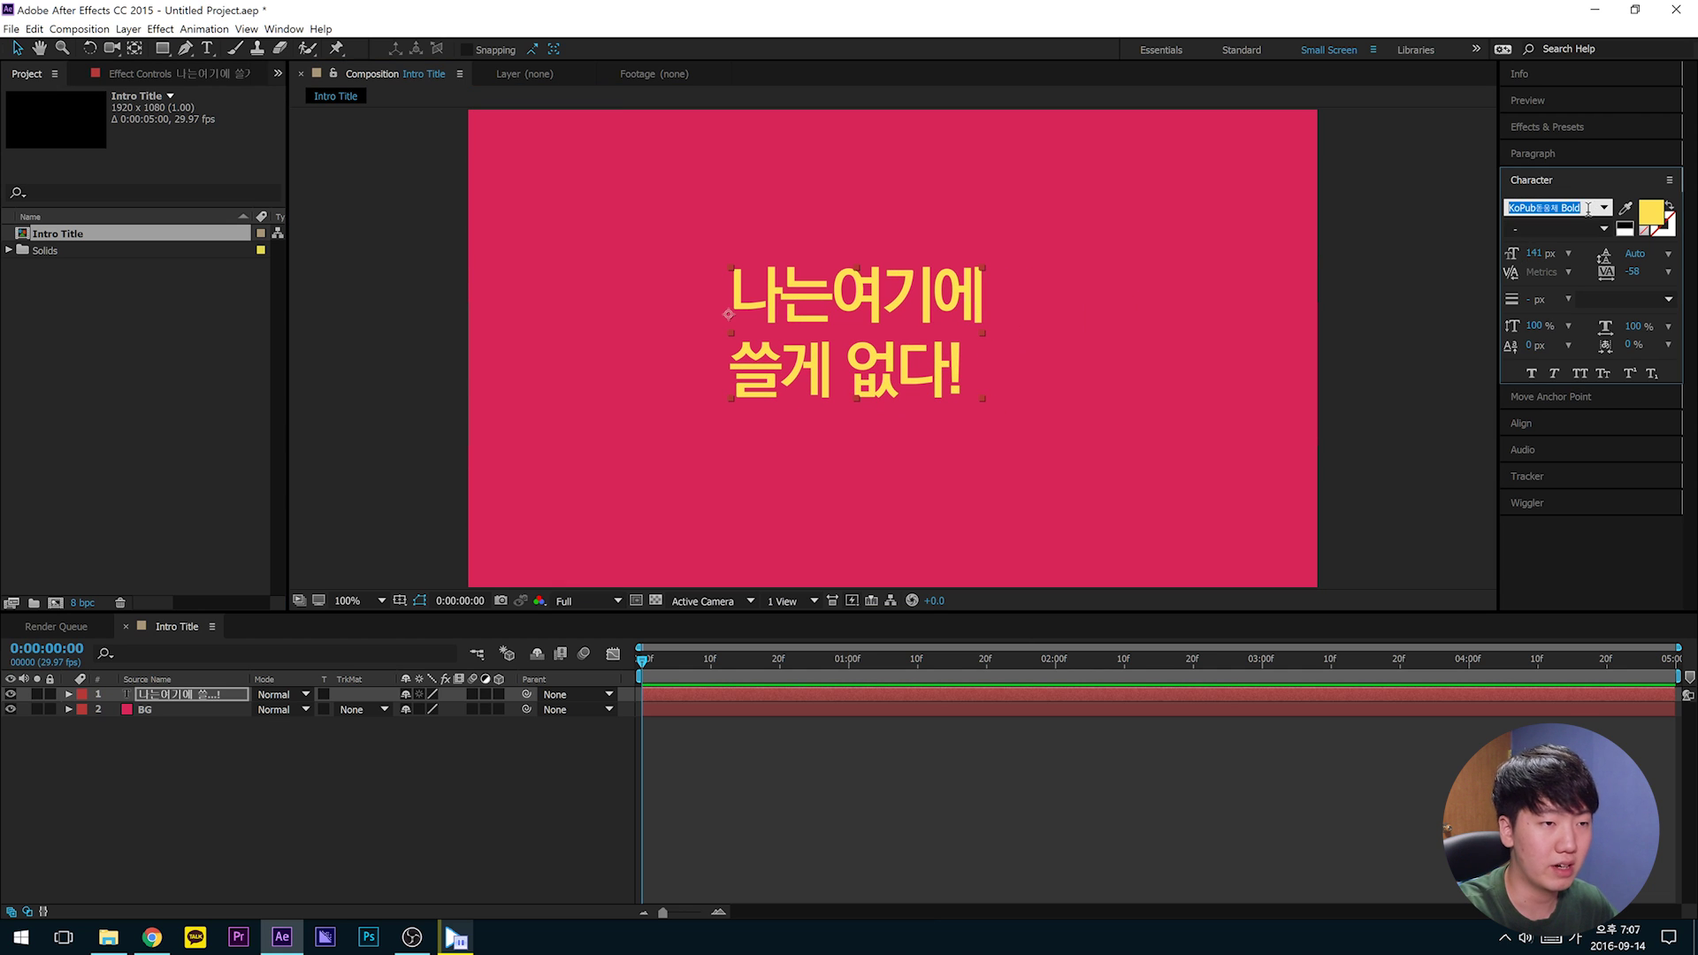
left_click_drag(1633, 272, 1630, 313)
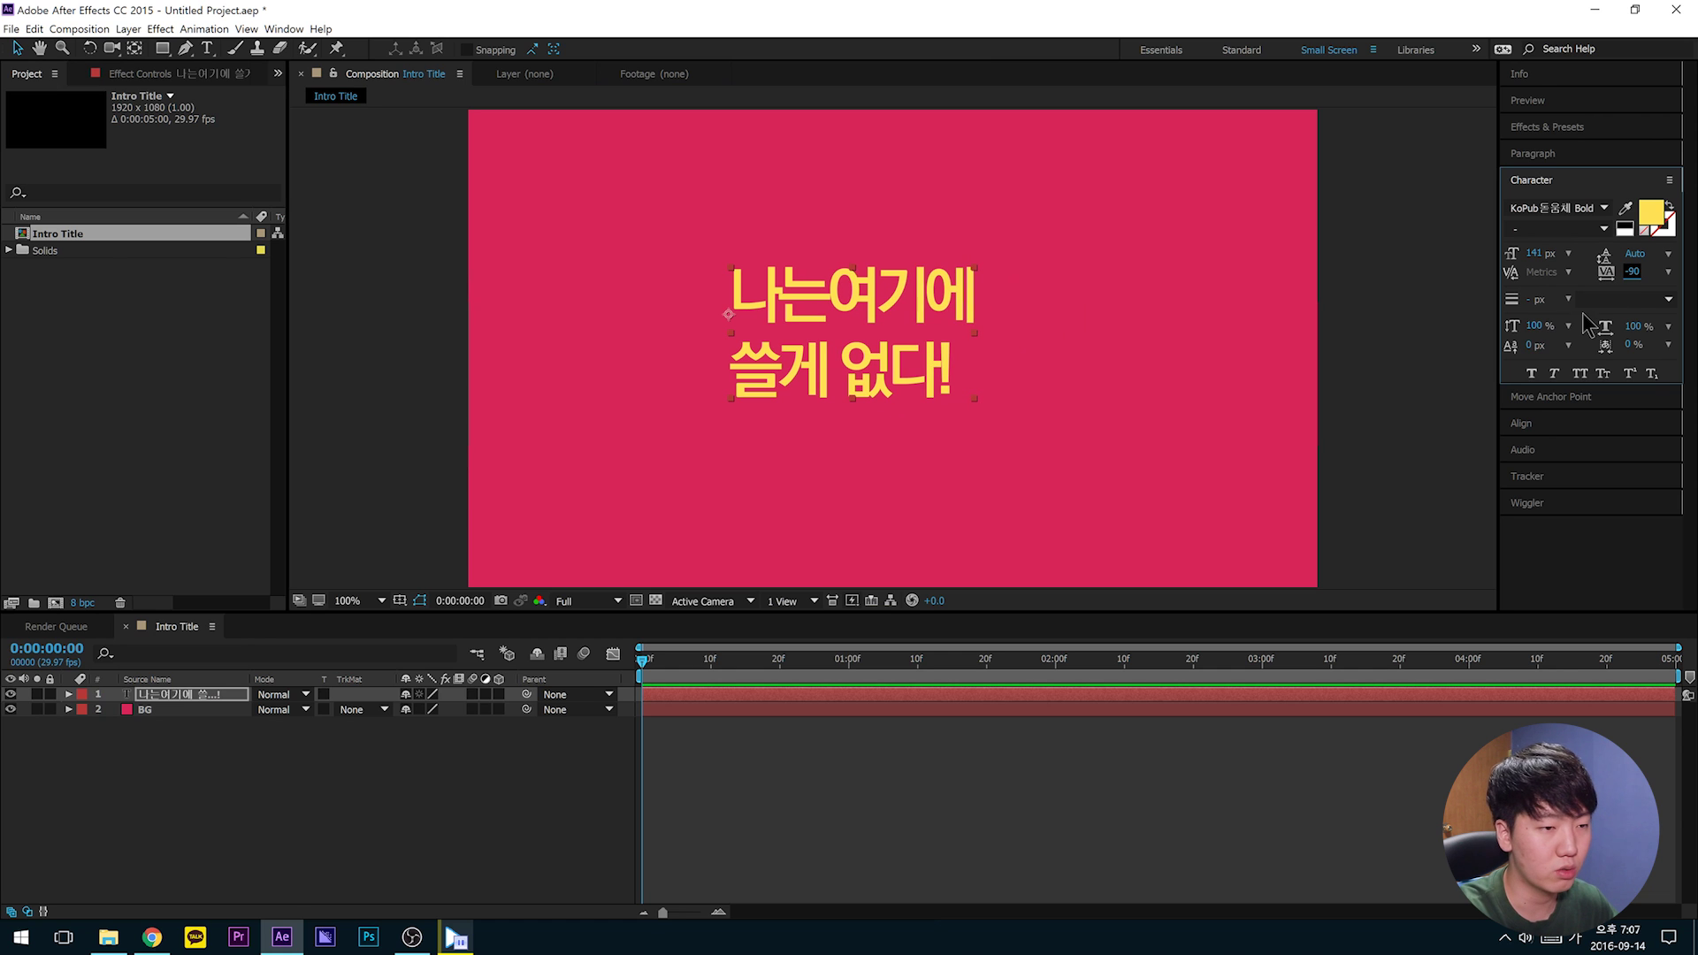
left_click(1539, 154)
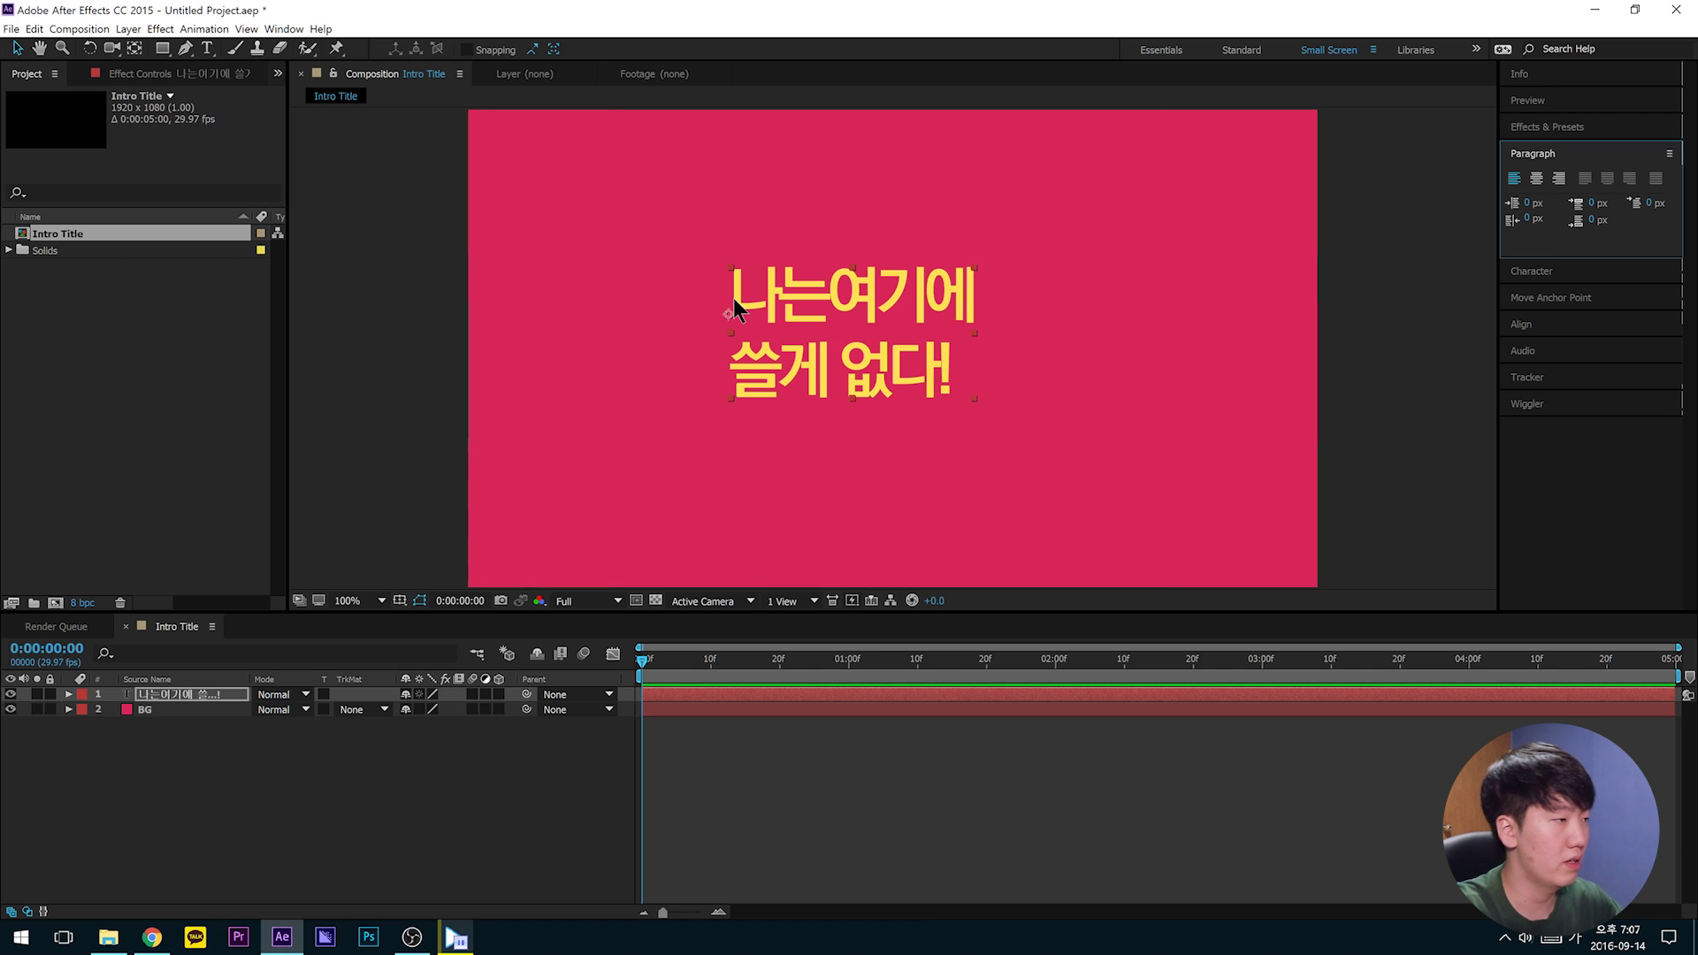
left_click(1538, 181)
Step: Align the title text layer to the horizontal and vertical centre of the composition
left_click_drag(734, 356, 957, 365)
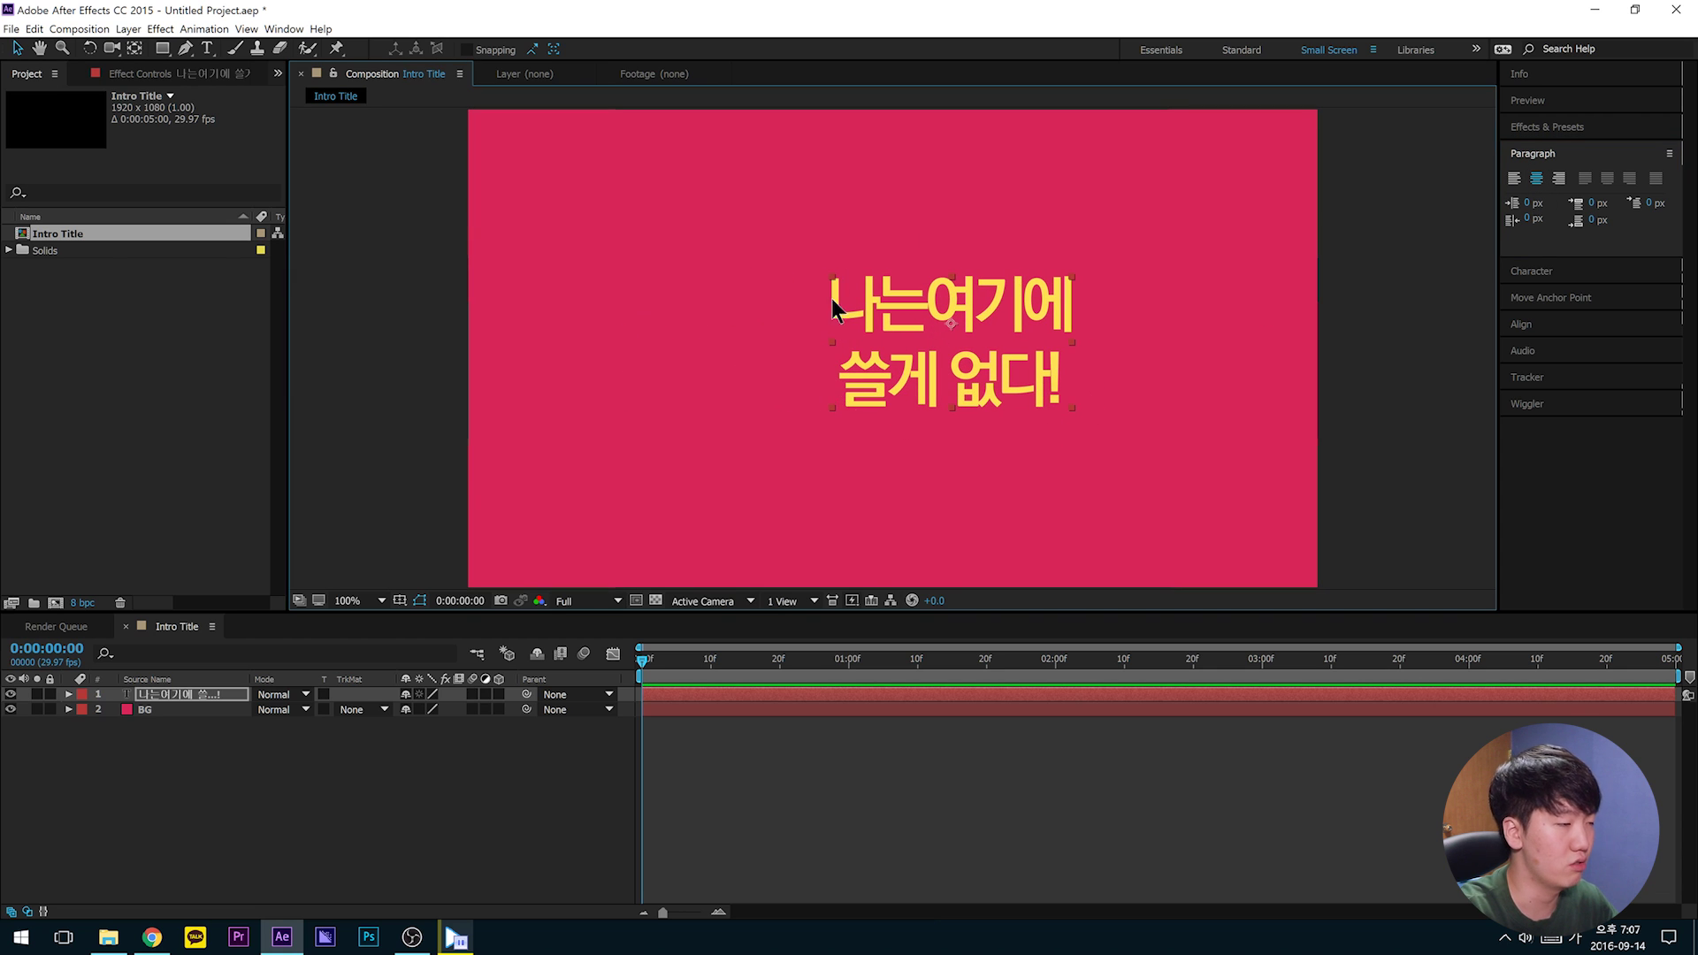
left_click_drag(1001, 320, 887, 322)
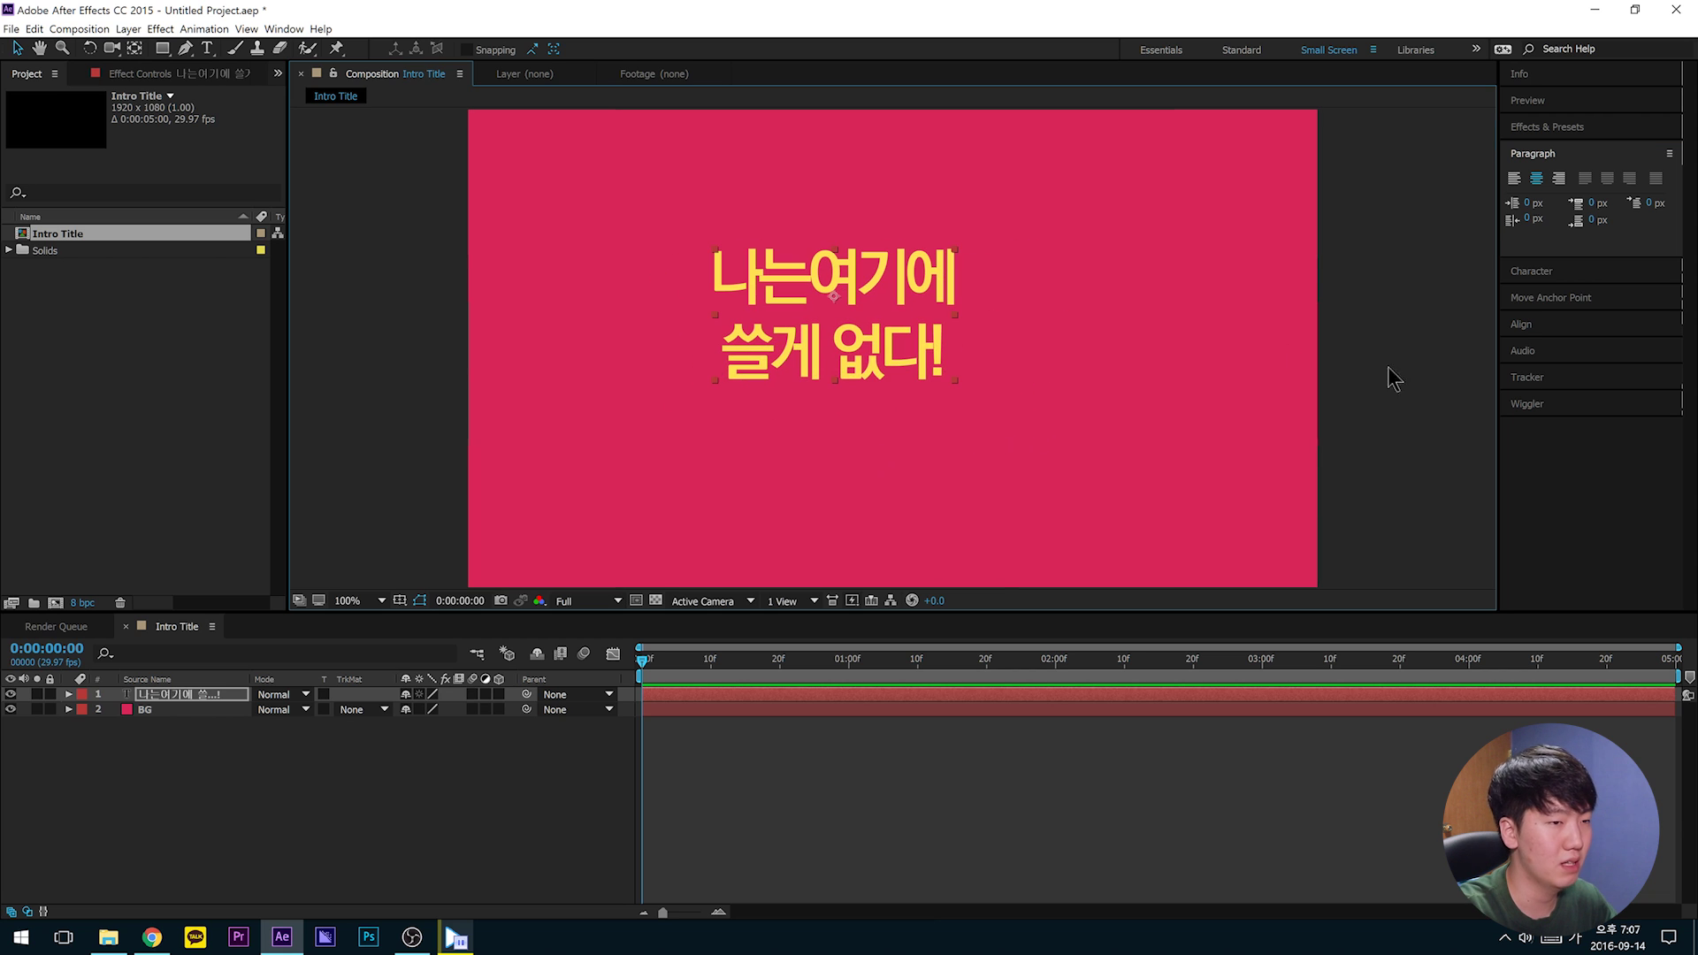
left_click(1530, 325)
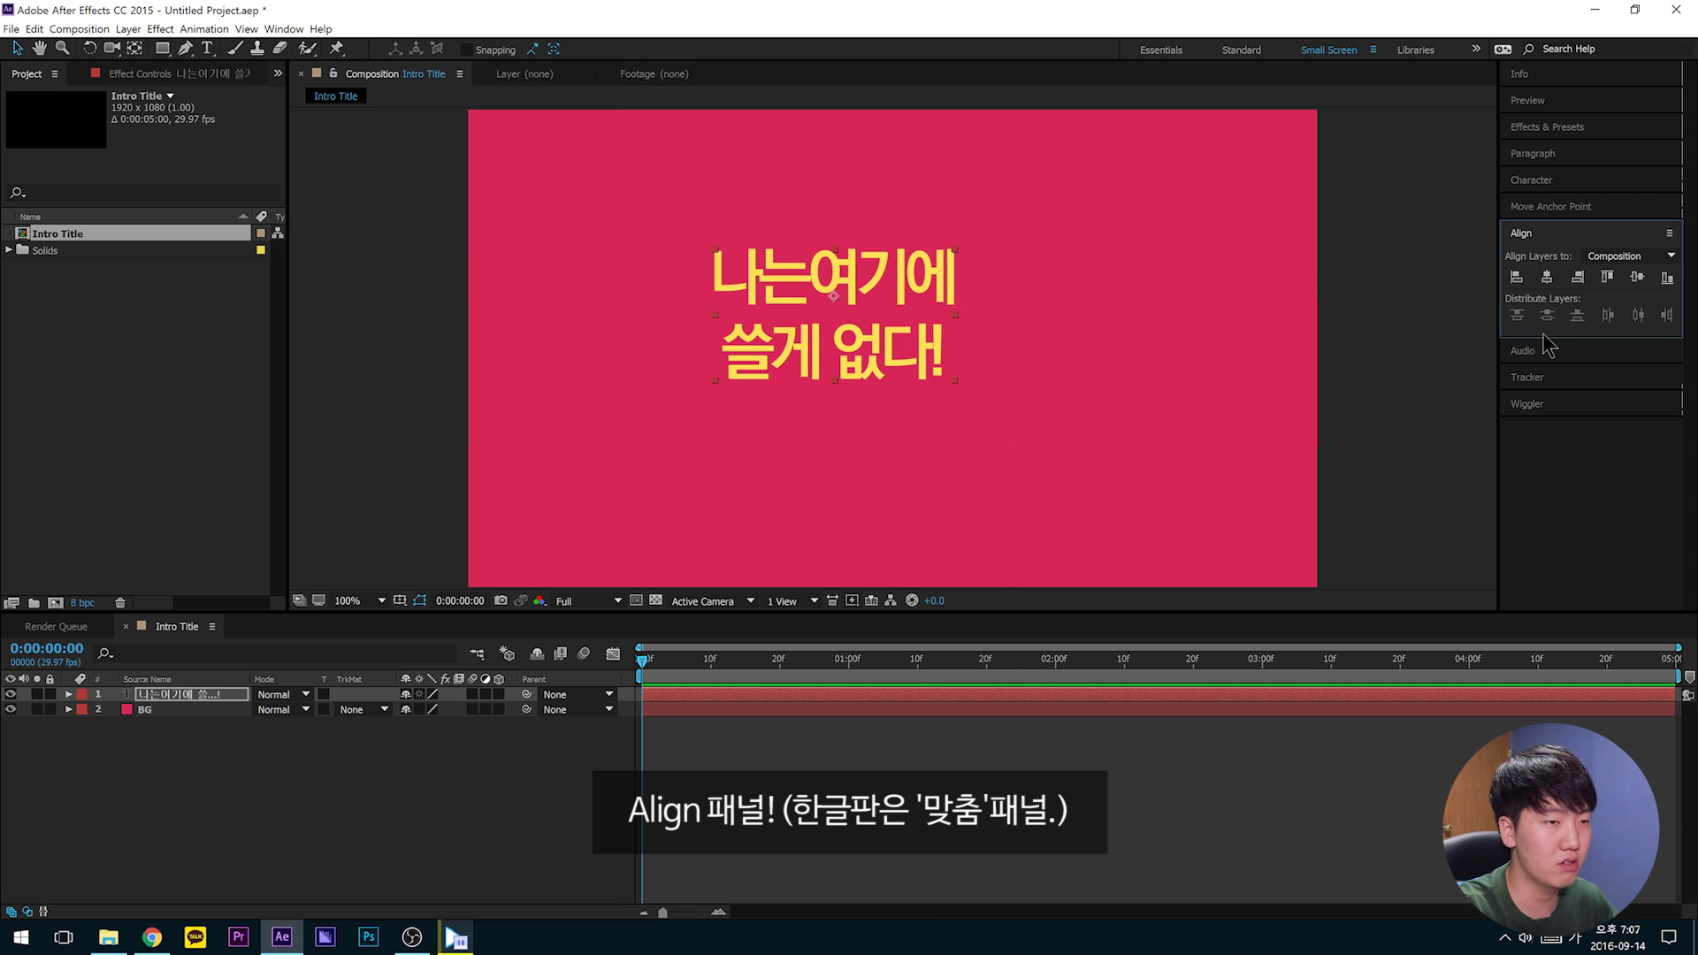
left_click(1547, 277)
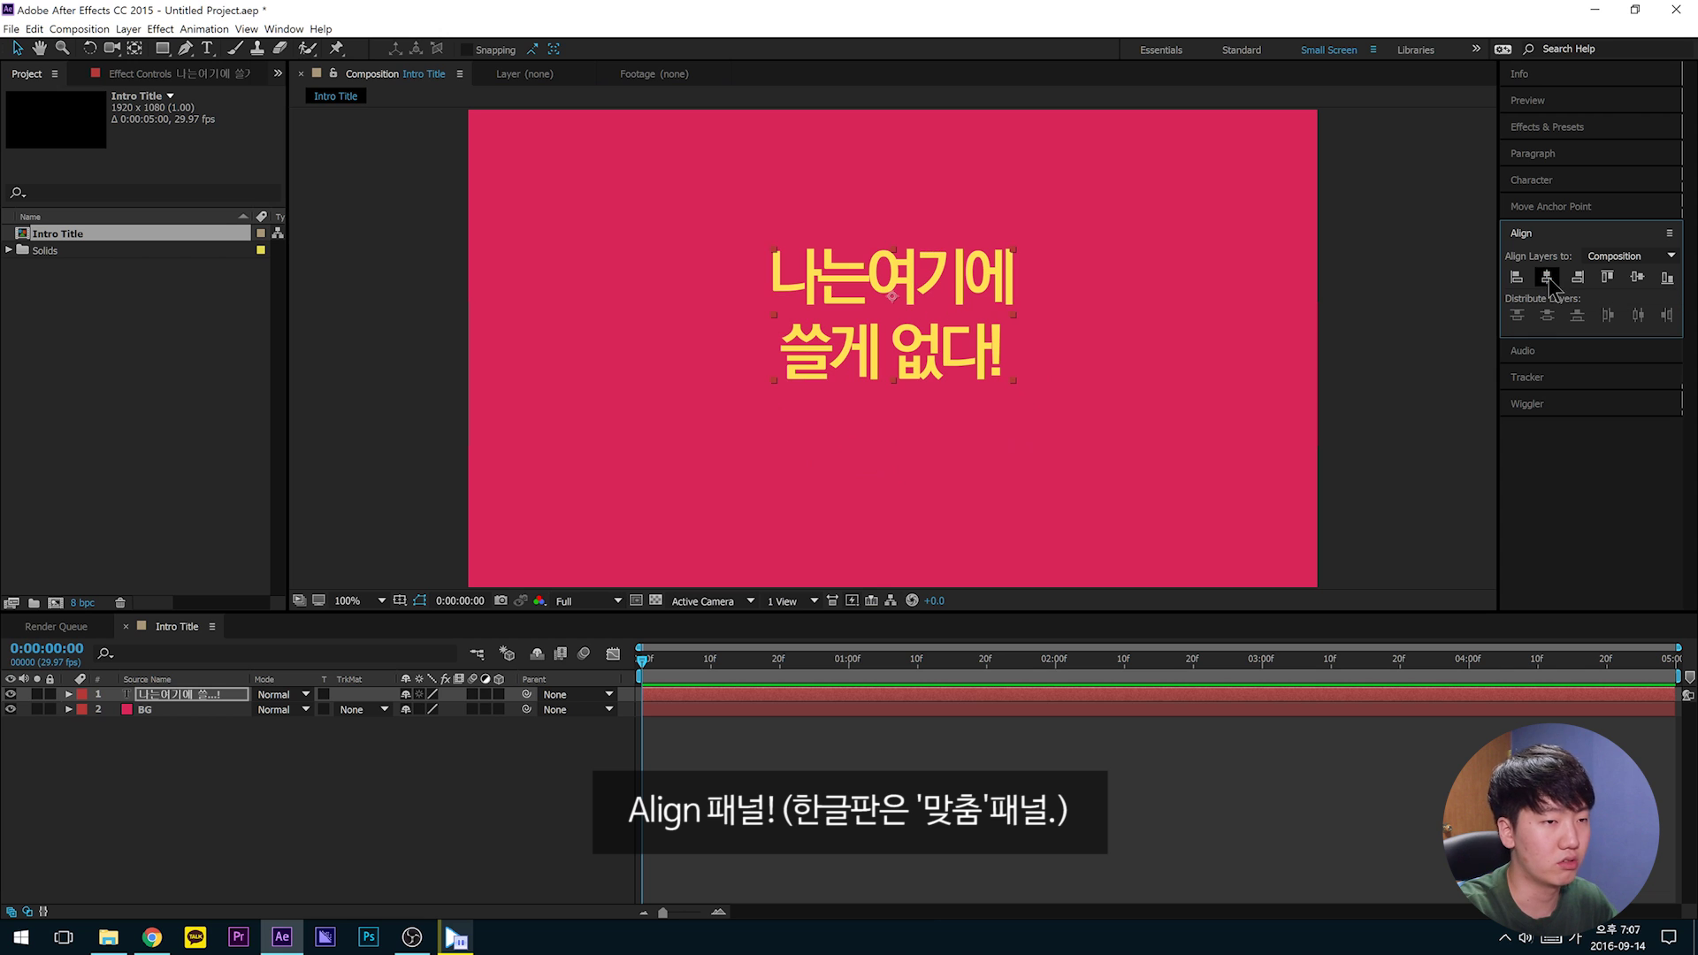
left_click(1637, 278)
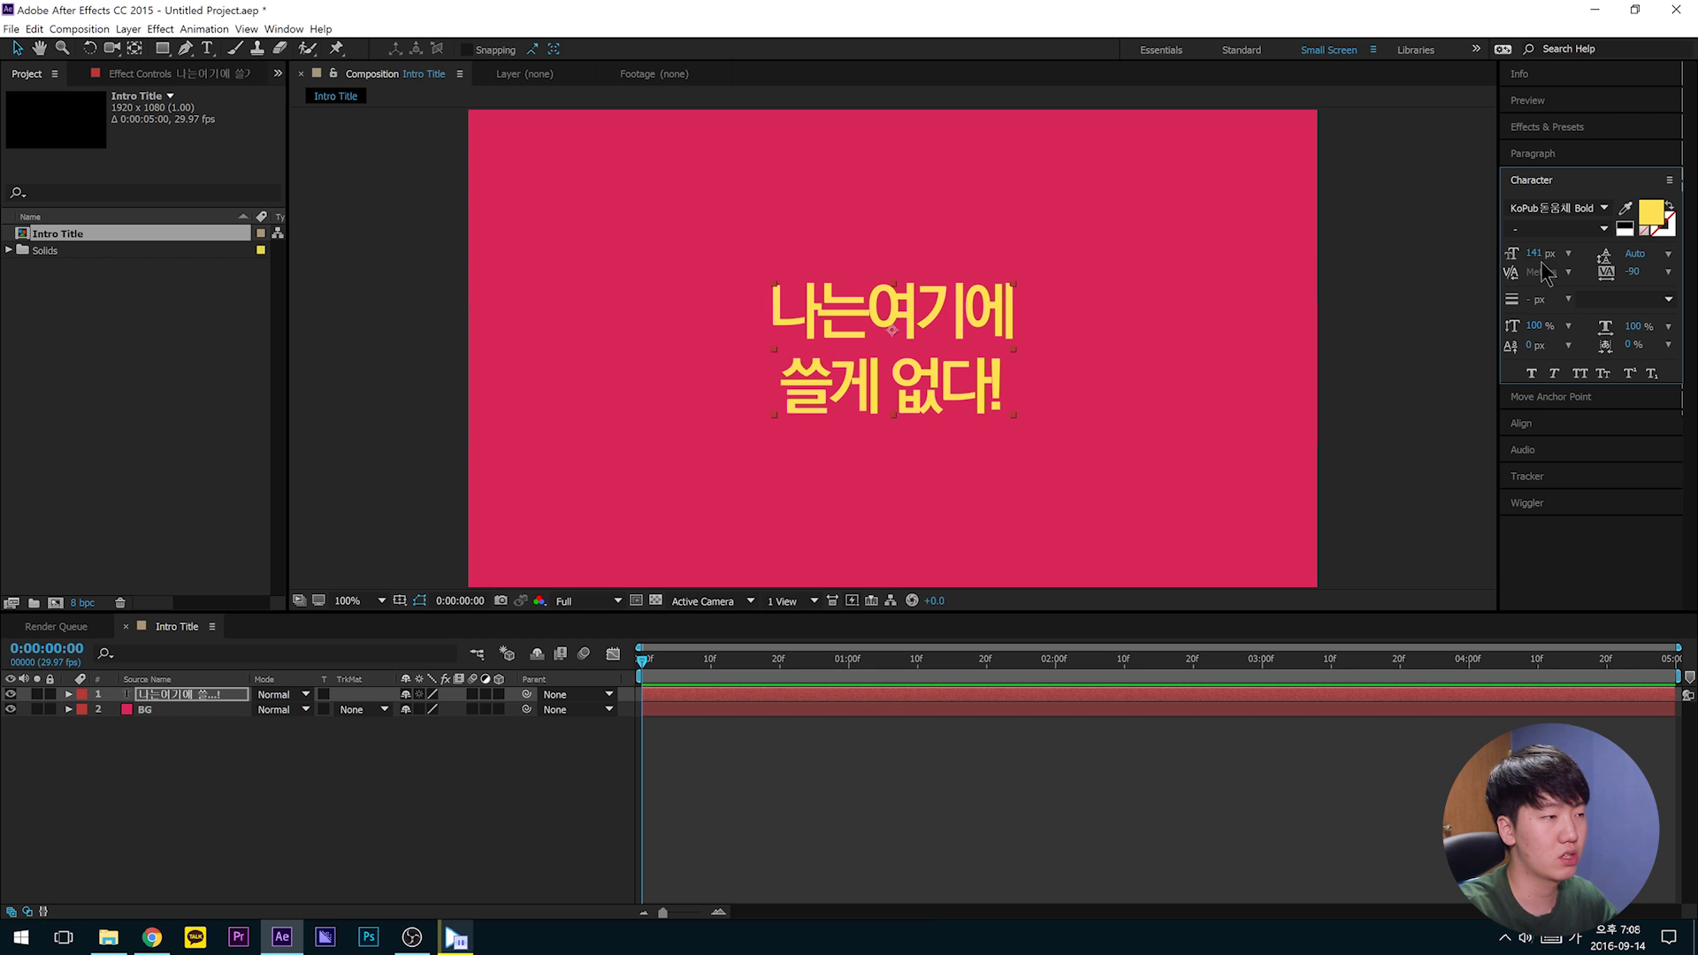
Step: Set the title text's font size to 144 px and its fill colour to yellow FFE04E
left_click_drag(1536, 254, 1591, 243)
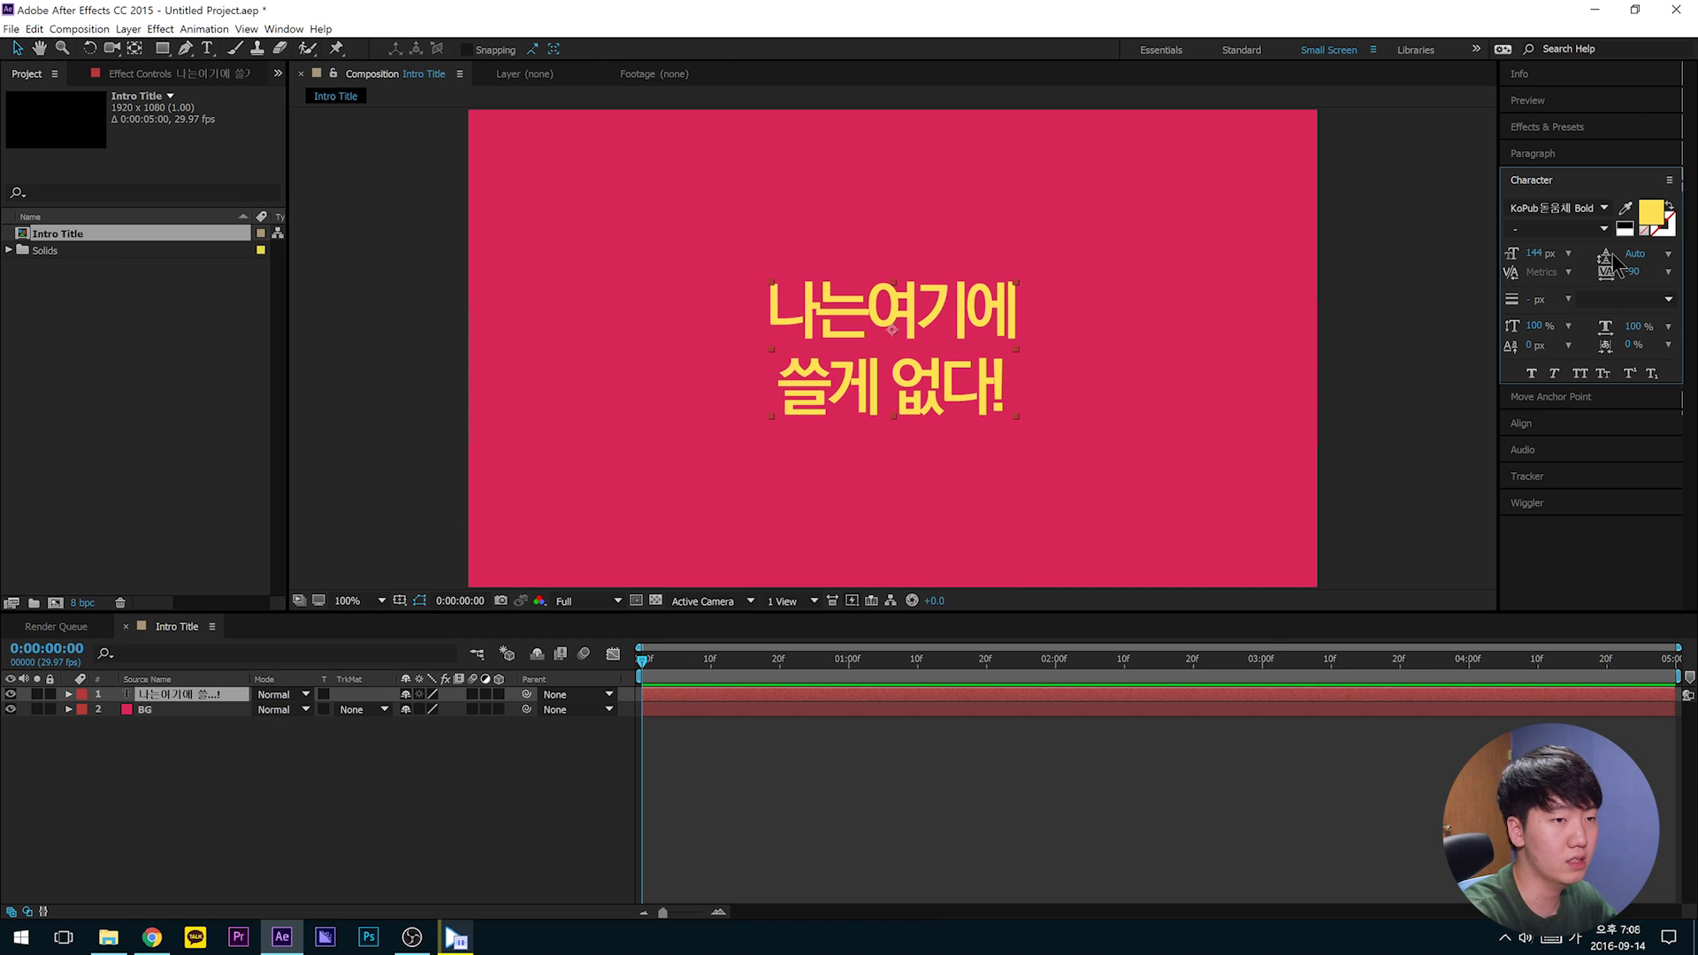
left_click(1650, 213)
type("ffffff")
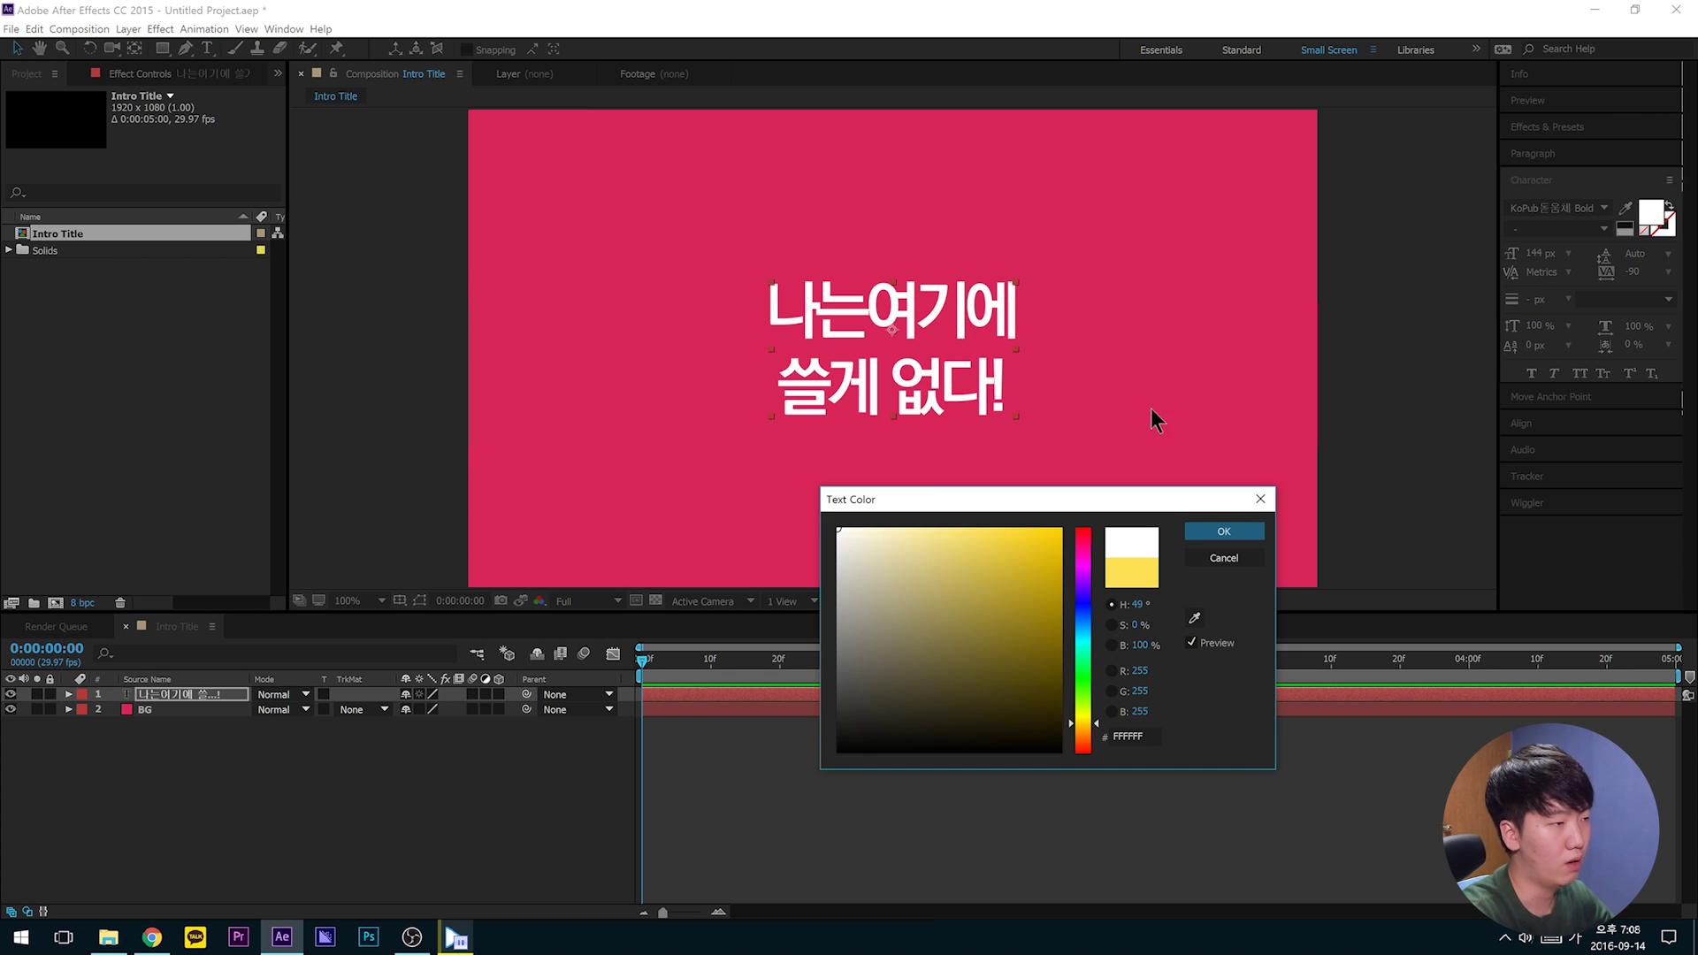
mouse_move(944, 542)
left_mouse_down()
mouse_move(998, 483)
mouse_move(969, 475)
mouse_move(1020, 483)
mouse_move(988, 474)
mouse_move(993, 449)
left_mouse_up()
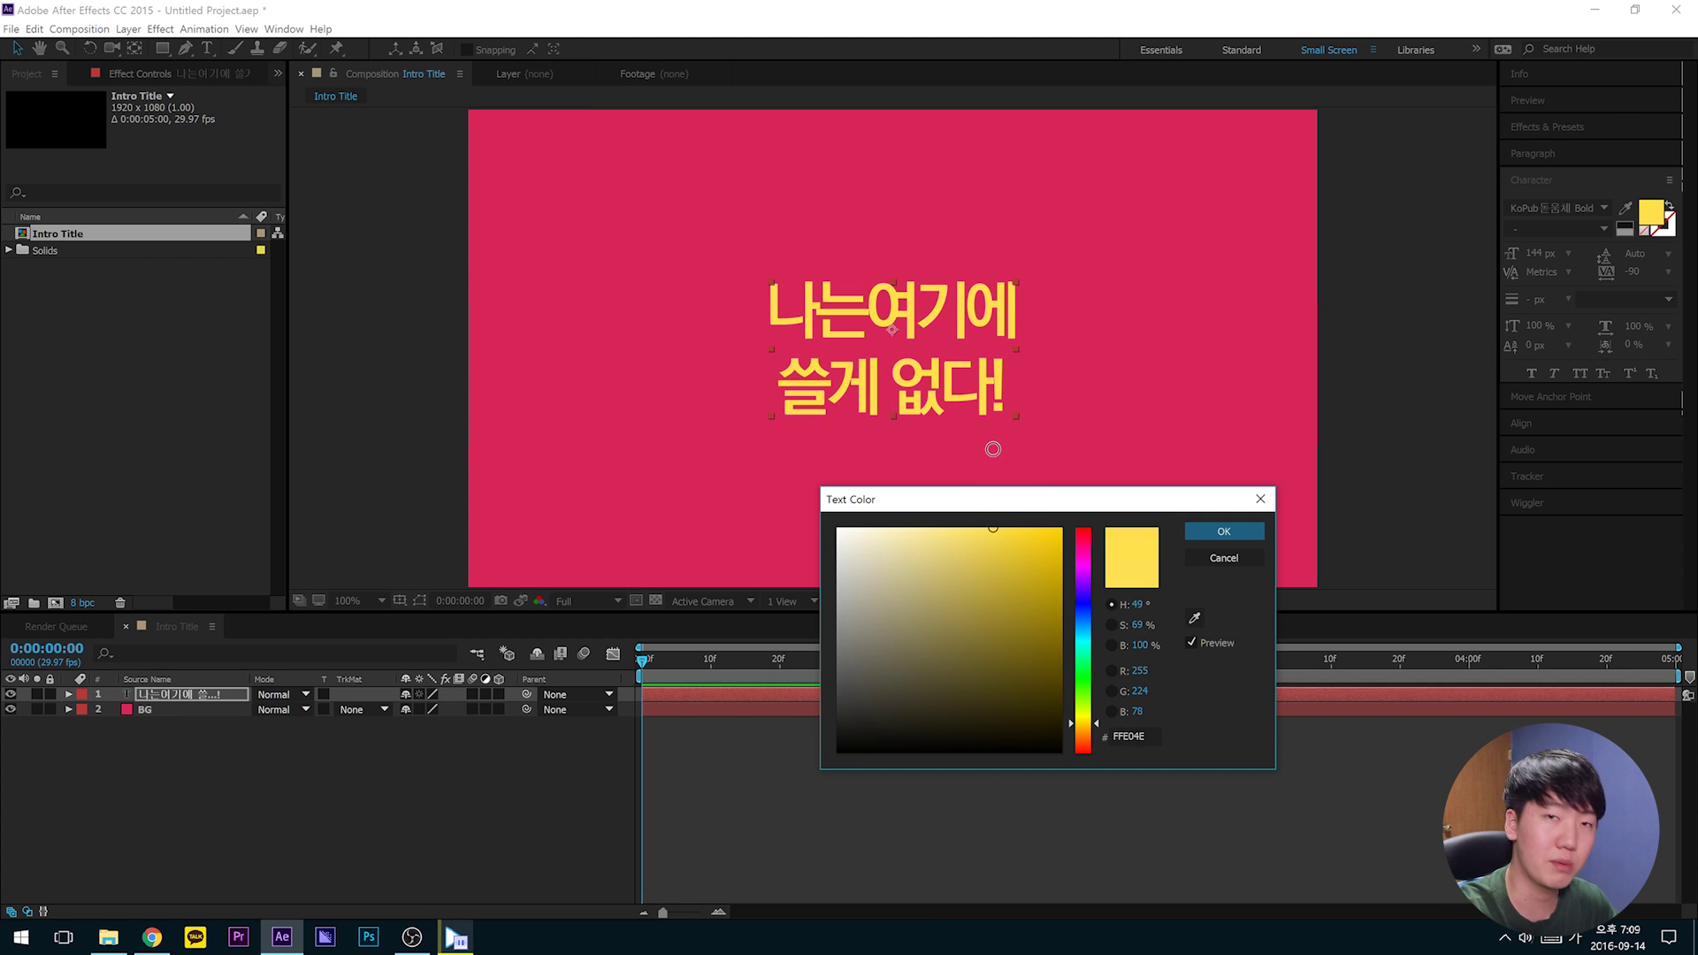
left_click(1244, 534)
Step: Switch to PotPlayer and scrub the opening of Comp 1.mov to examine how the title text scales up
left_click(458, 939)
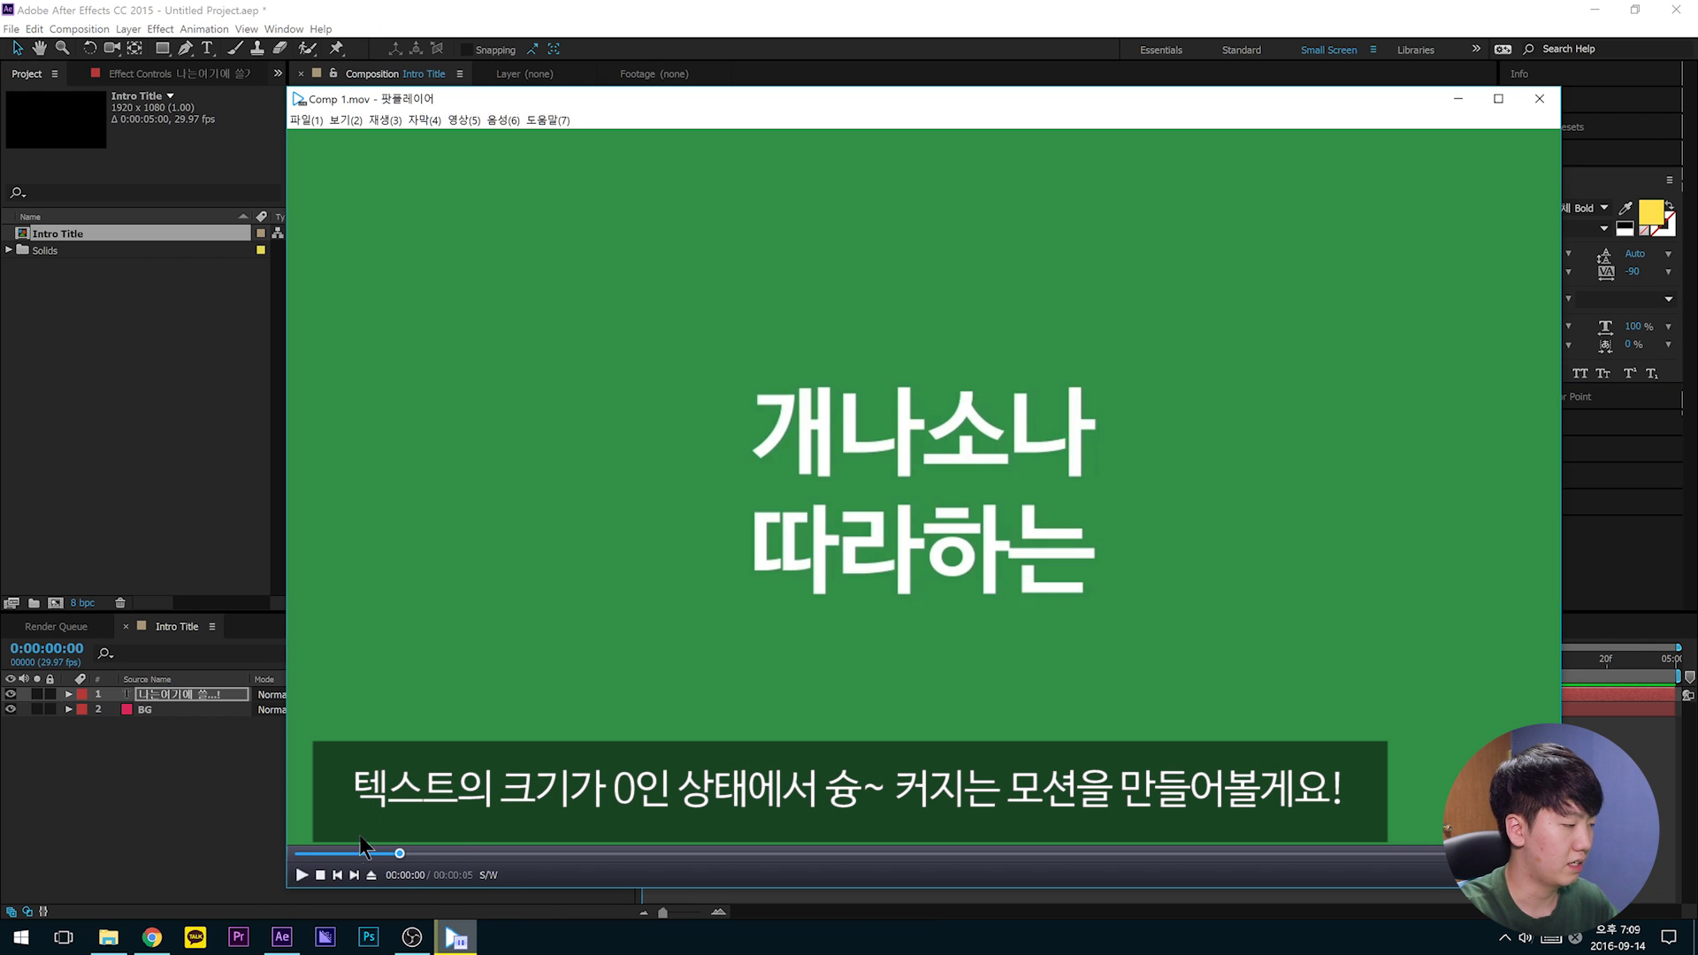
left_click(371, 854)
left_click_drag(374, 847, 231, 875)
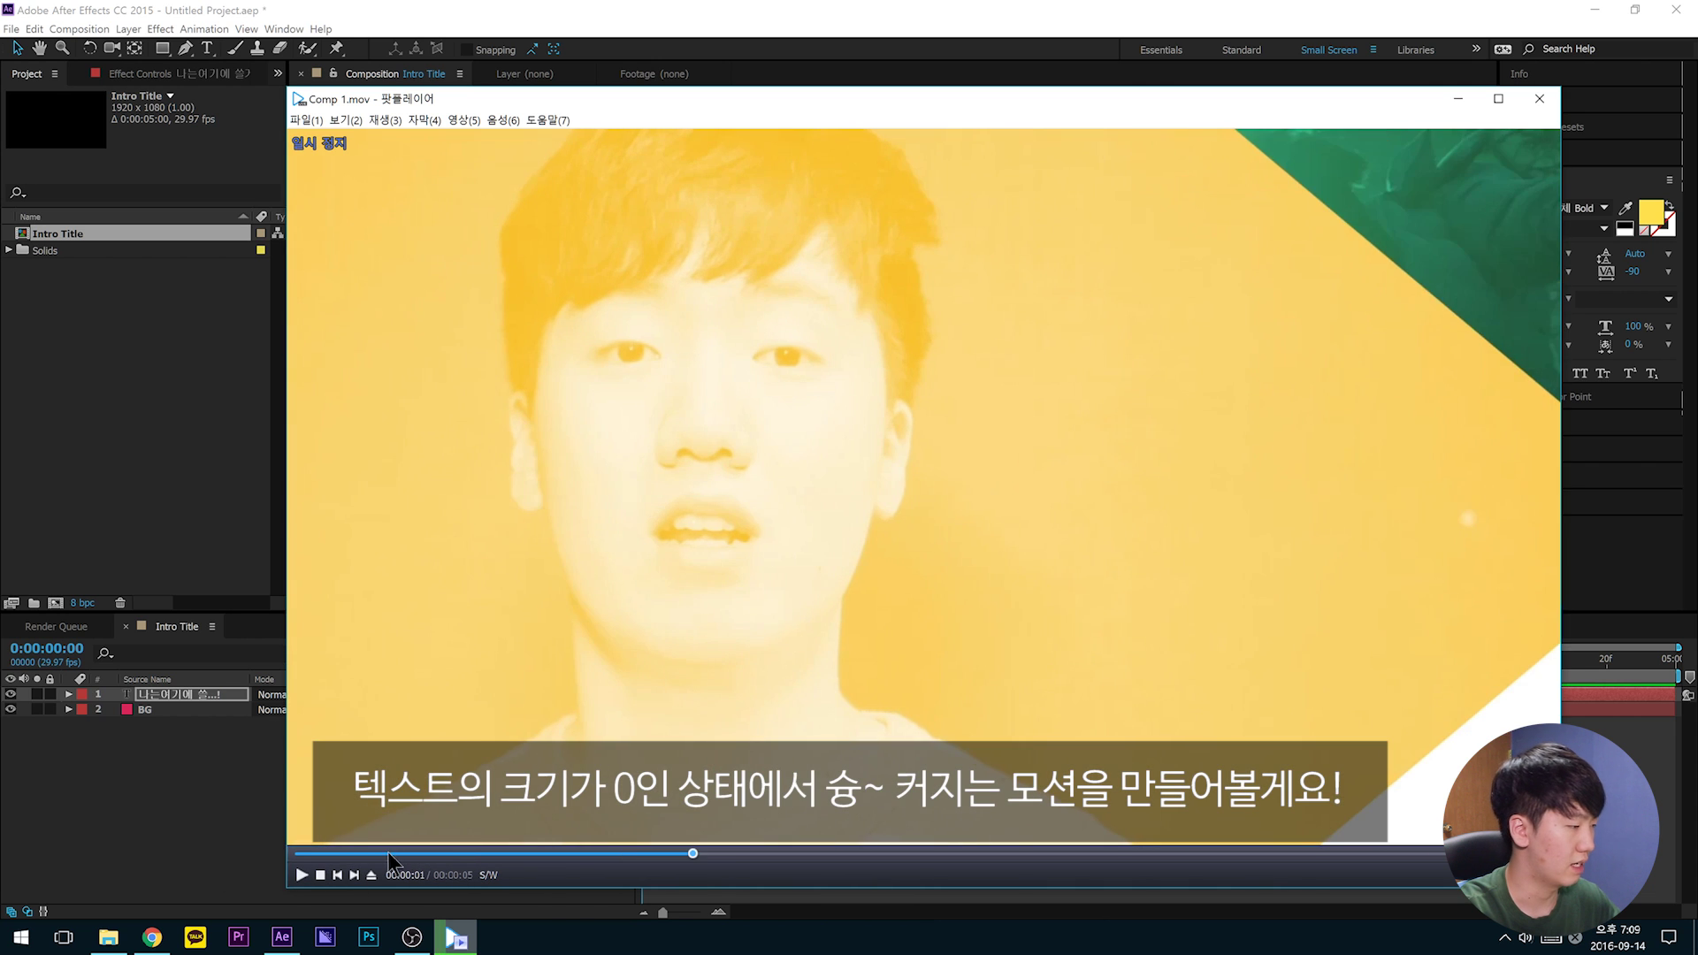
mouse_move(387, 852)
left_mouse_down()
mouse_move(449, 851)
mouse_move(402, 863)
left_mouse_up()
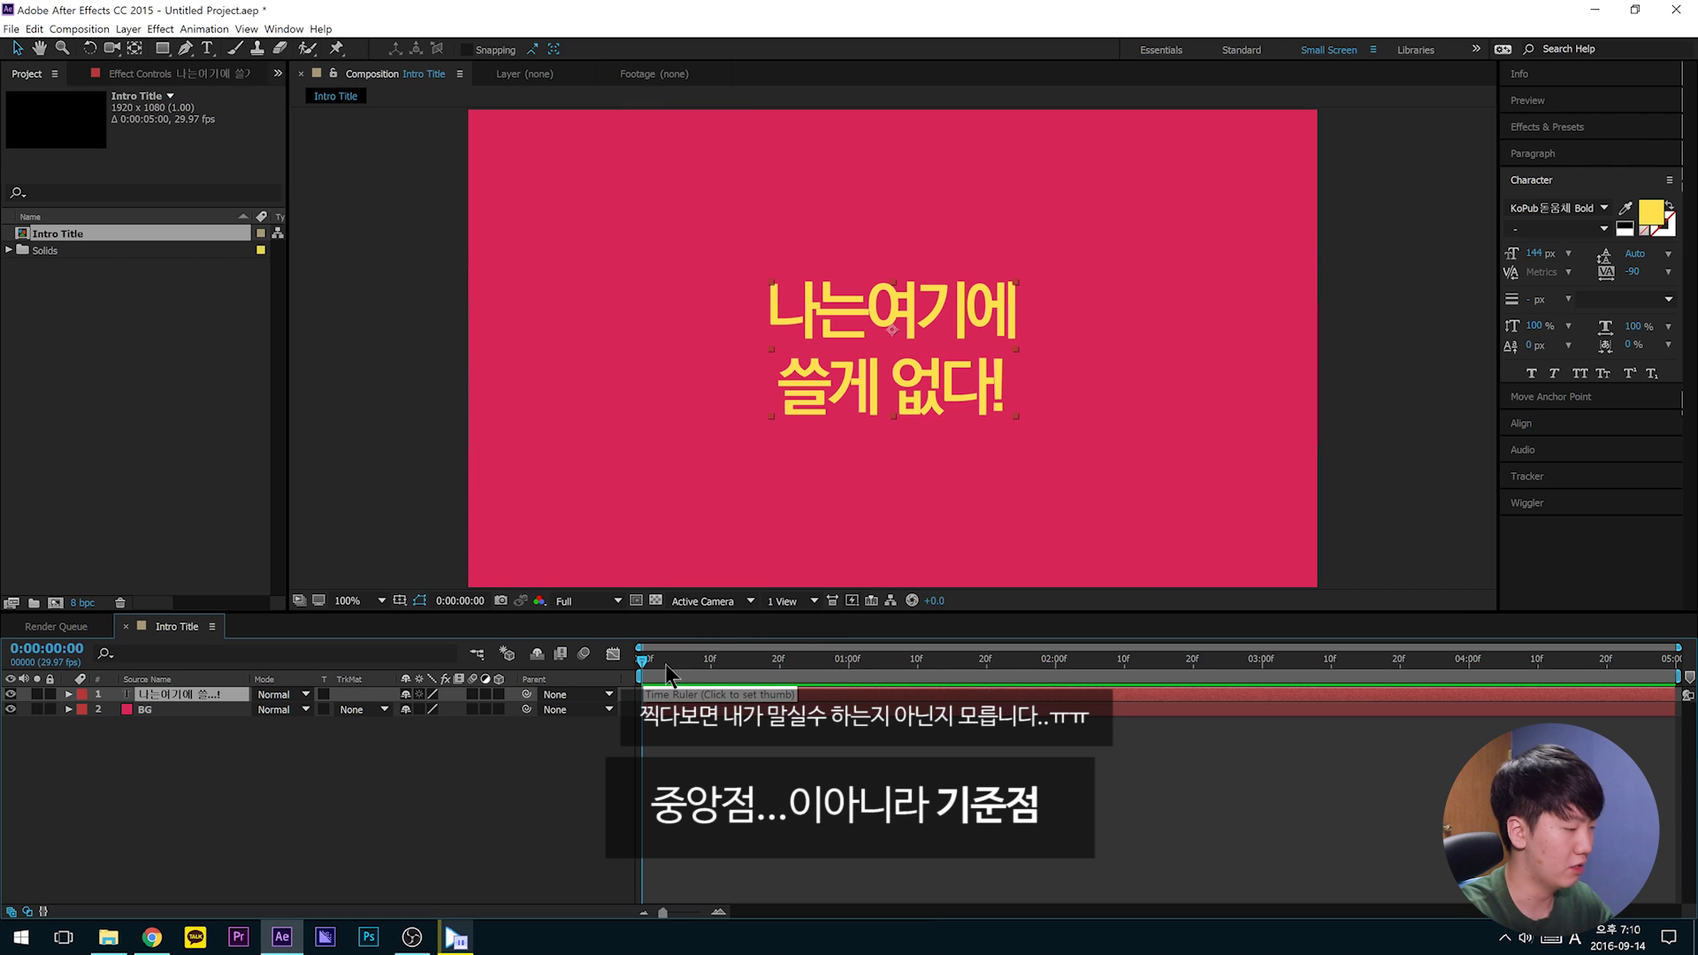
Step: Expand the title layer's Transform properties and try scaling the text around its off-centre anchor point
left_click(68, 694)
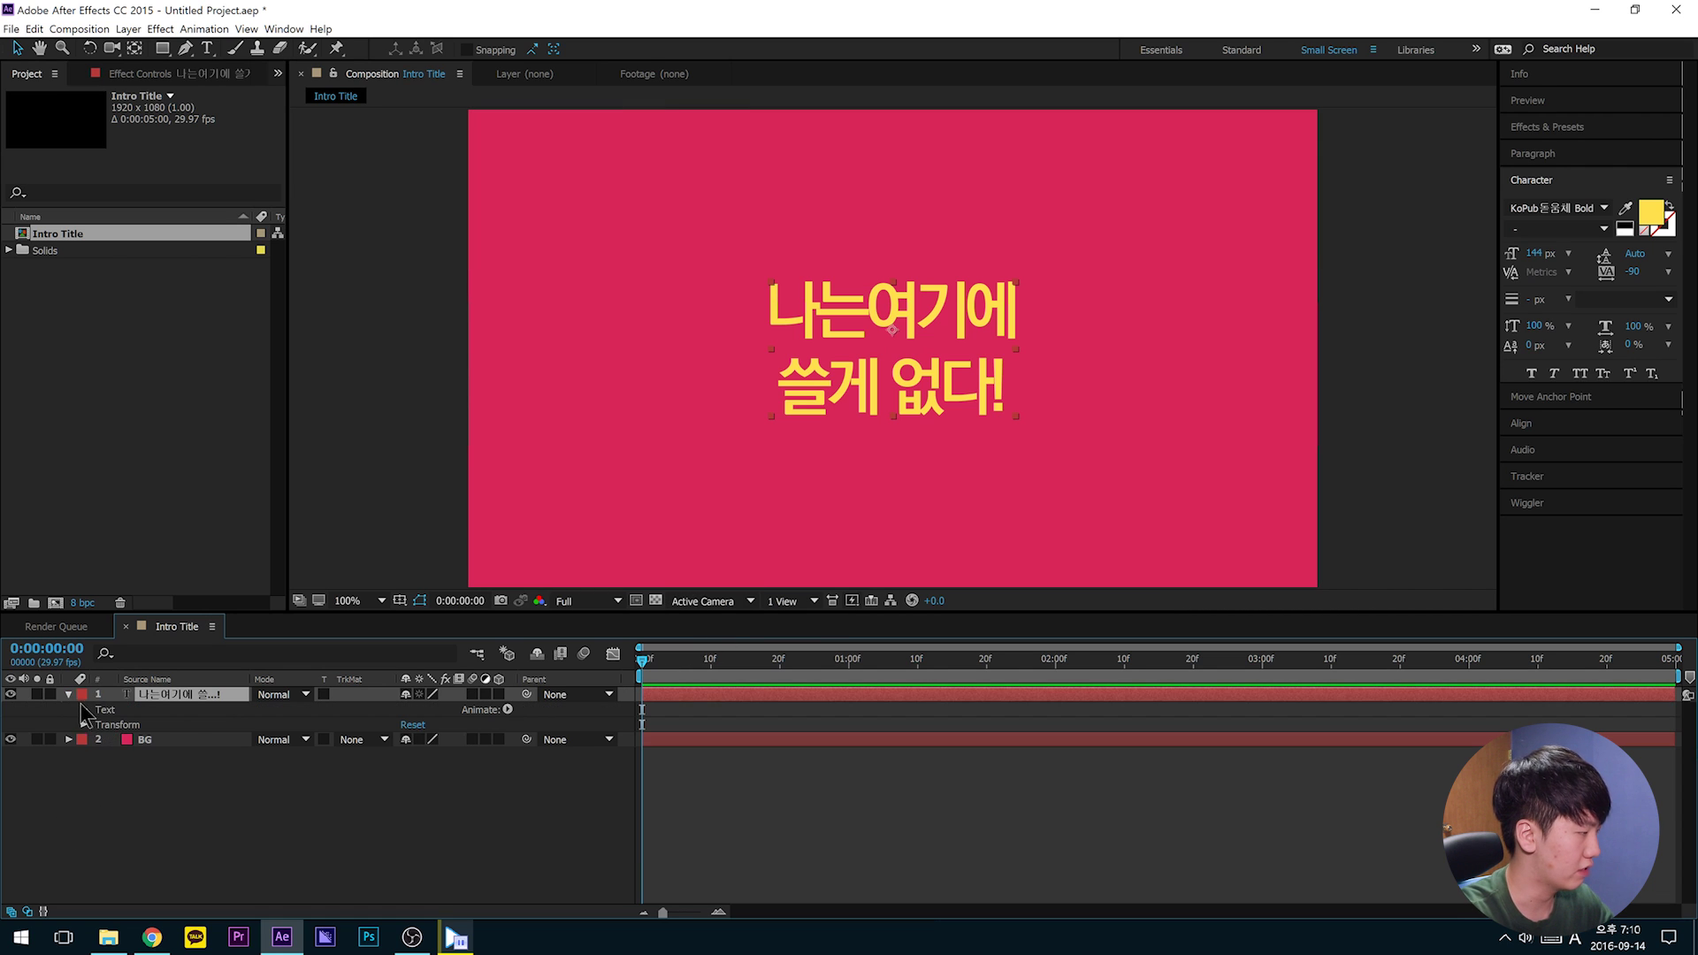
left_click(83, 724)
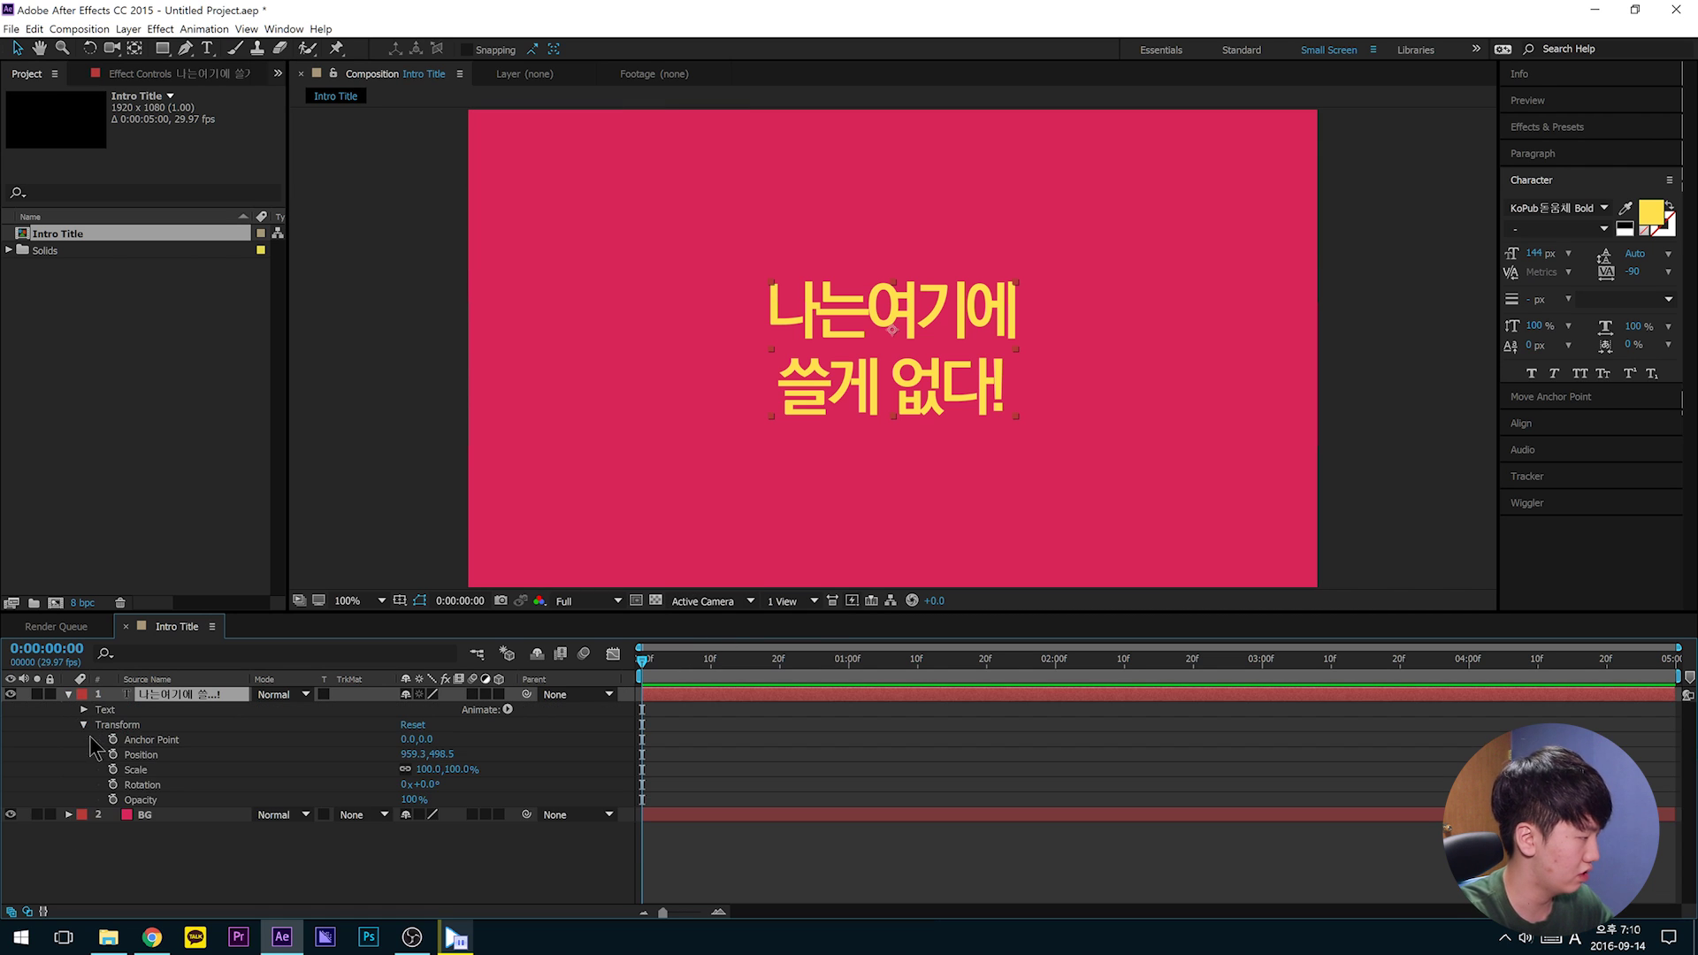
left_click_drag(428, 770, 535, 798)
left_click_drag(499, 801, 447, 814)
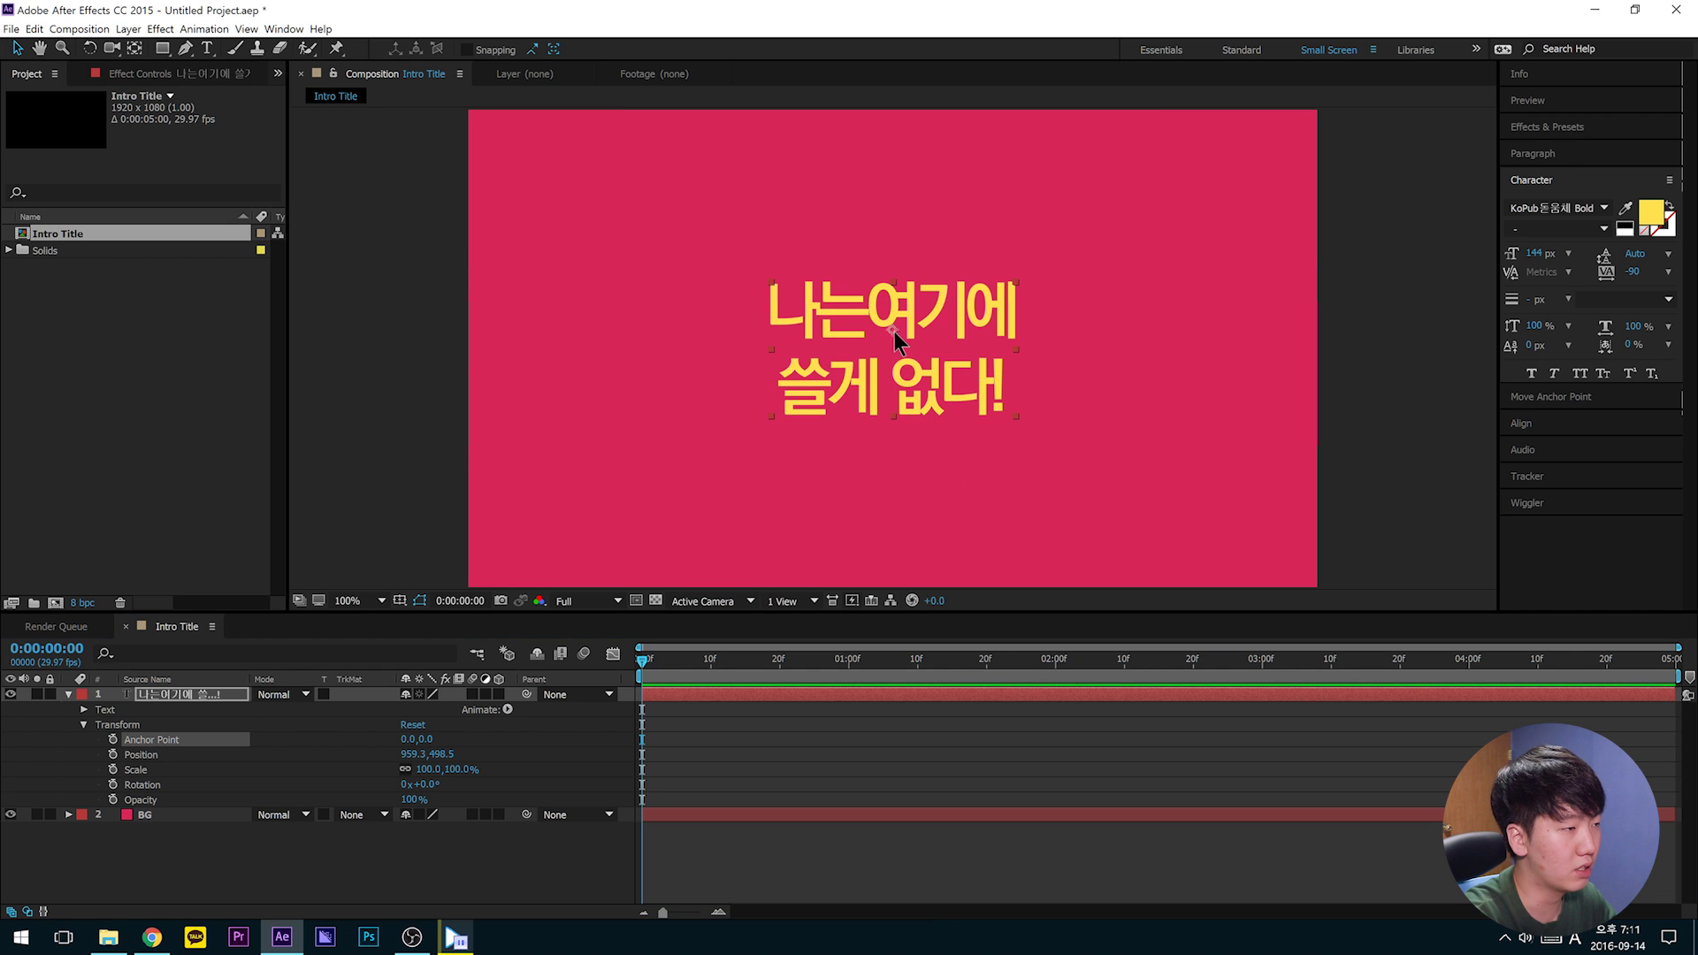
Step: Move the title layer's anchor point to the centre of the text, about 0.7, 41.5, with the Pan Behind tool and test scaling
mouse_move(895, 334)
left_mouse_down()
mouse_move(876, 340)
mouse_move(880, 324)
left_mouse_up()
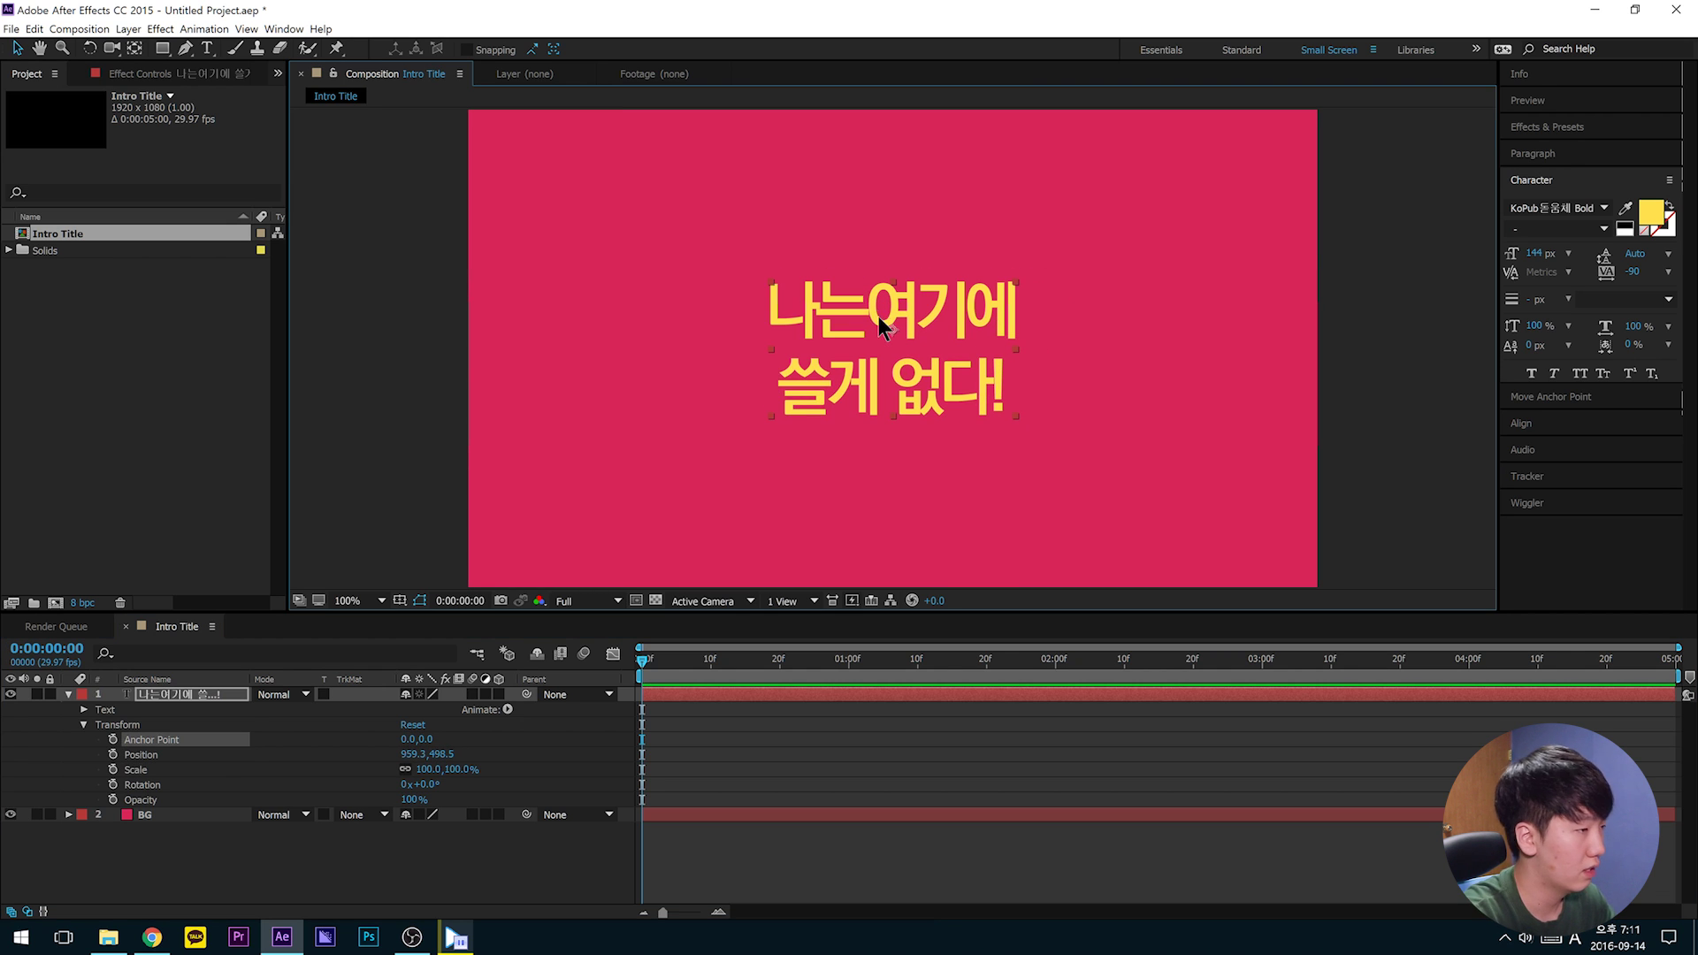
left_click(138, 49)
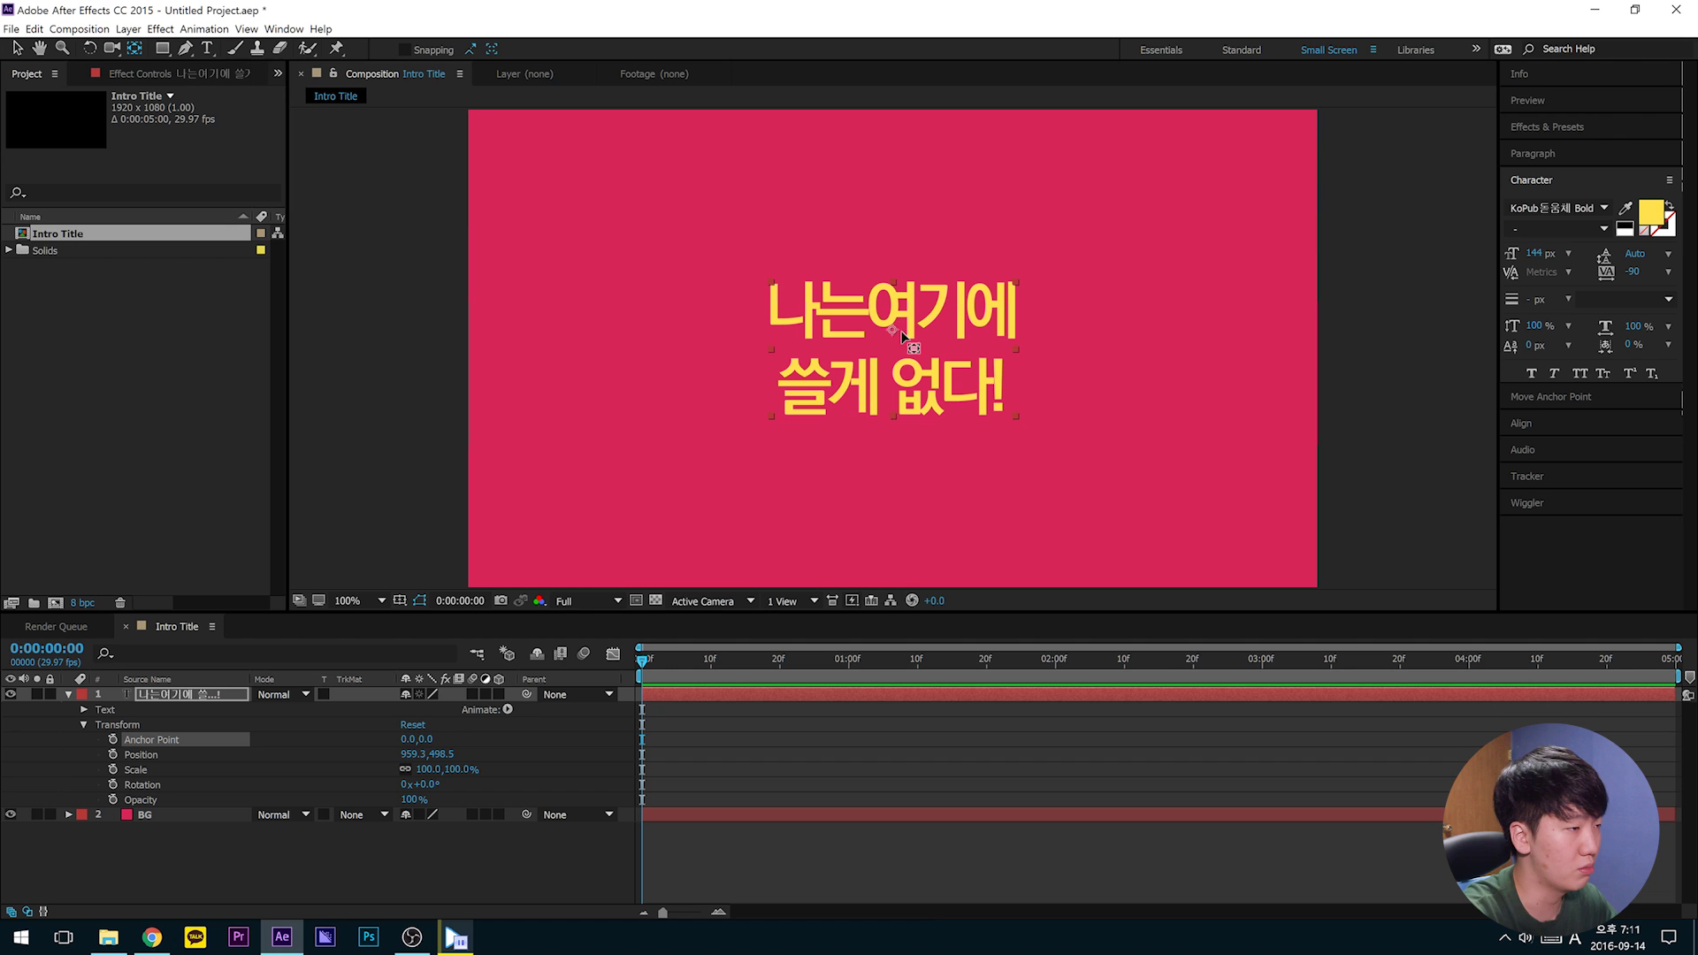
left_click_drag(893, 330, 894, 348)
key("ctrl+z")
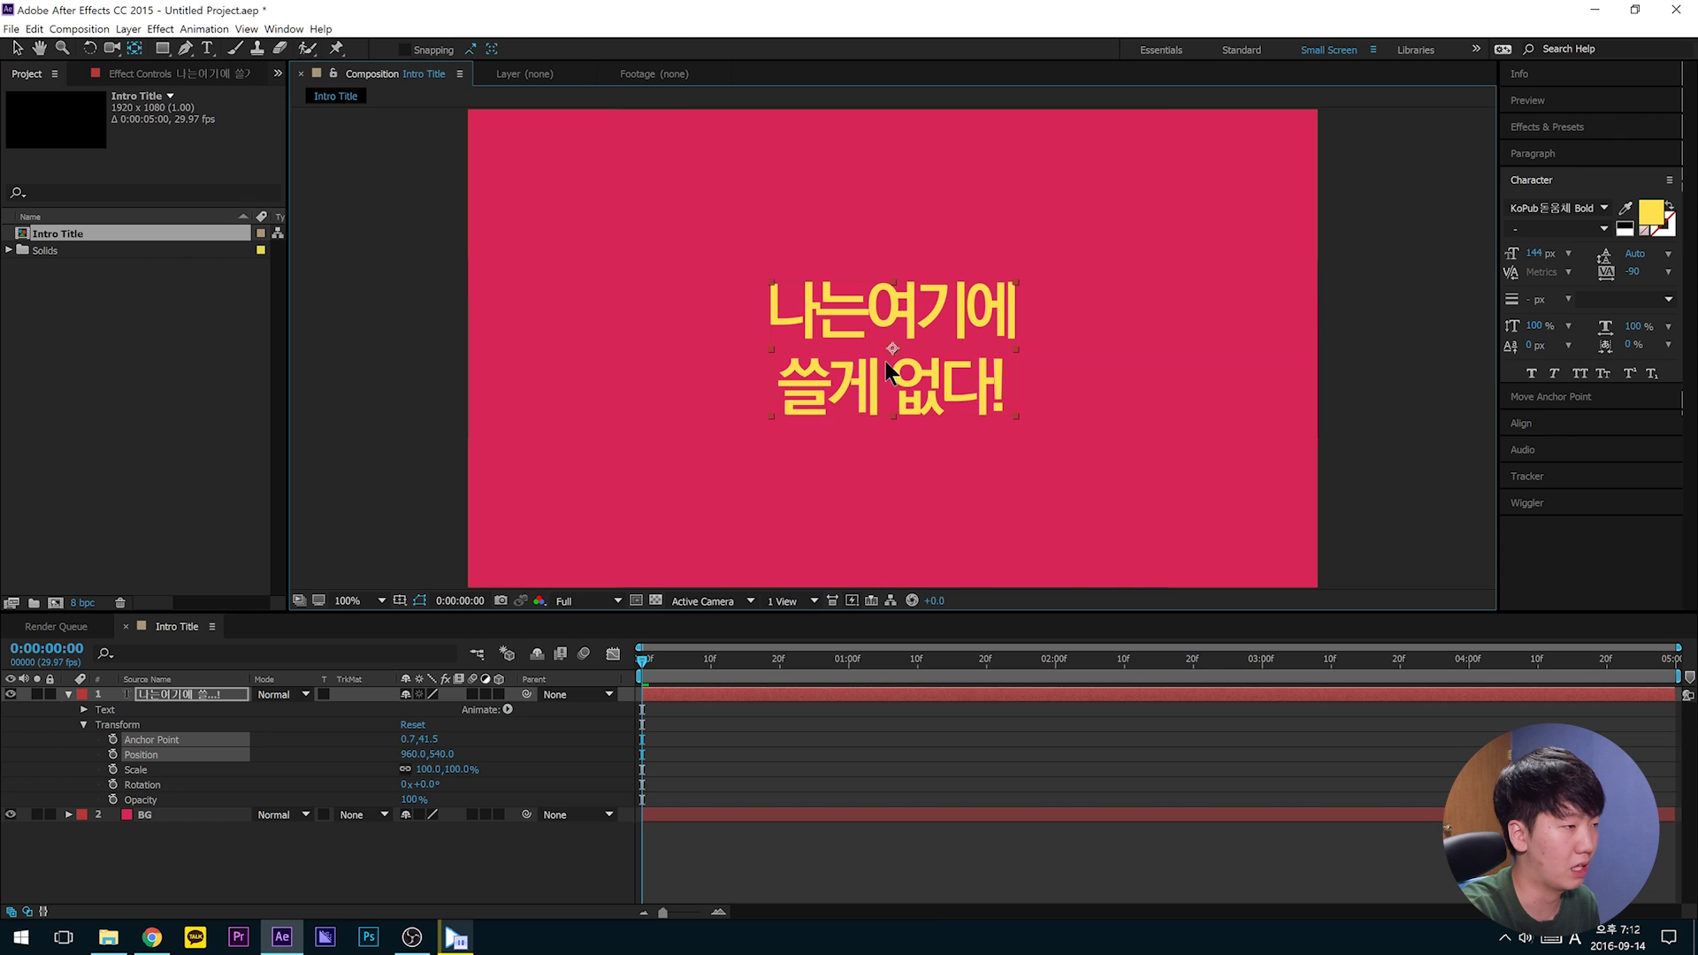
left_click_drag(891, 348, 904, 364)
key("ctrl+z")
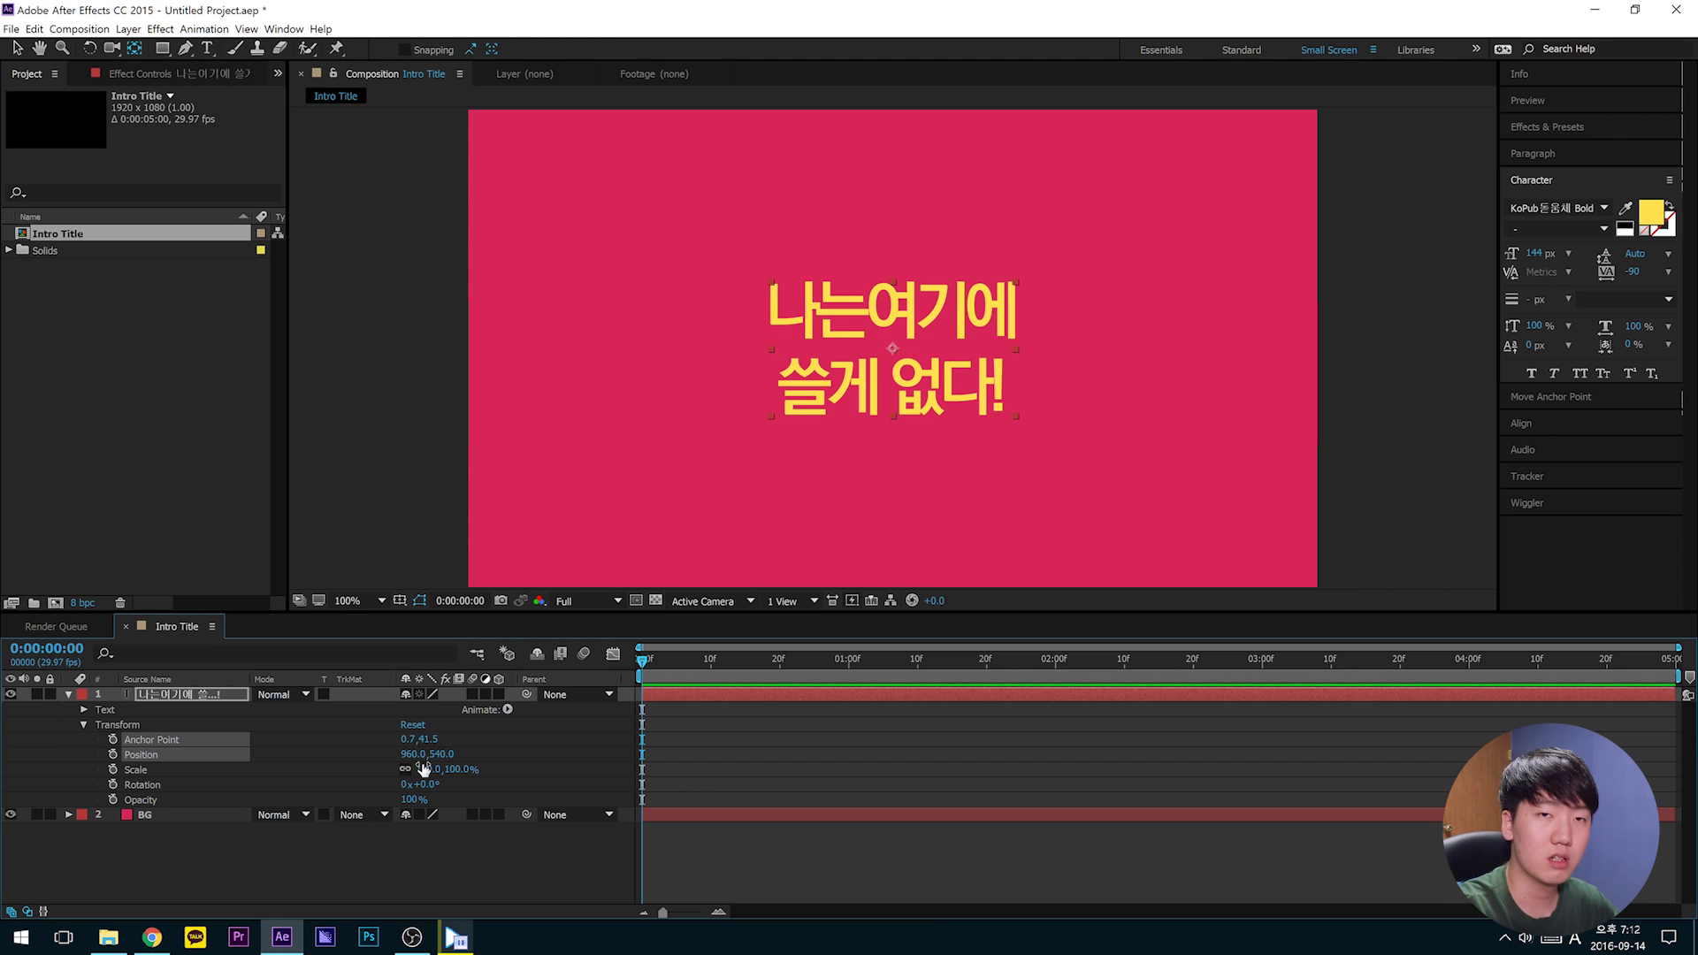
mouse_move(429, 772)
left_mouse_down()
mouse_move(349, 772)
mouse_move(429, 772)
left_mouse_up()
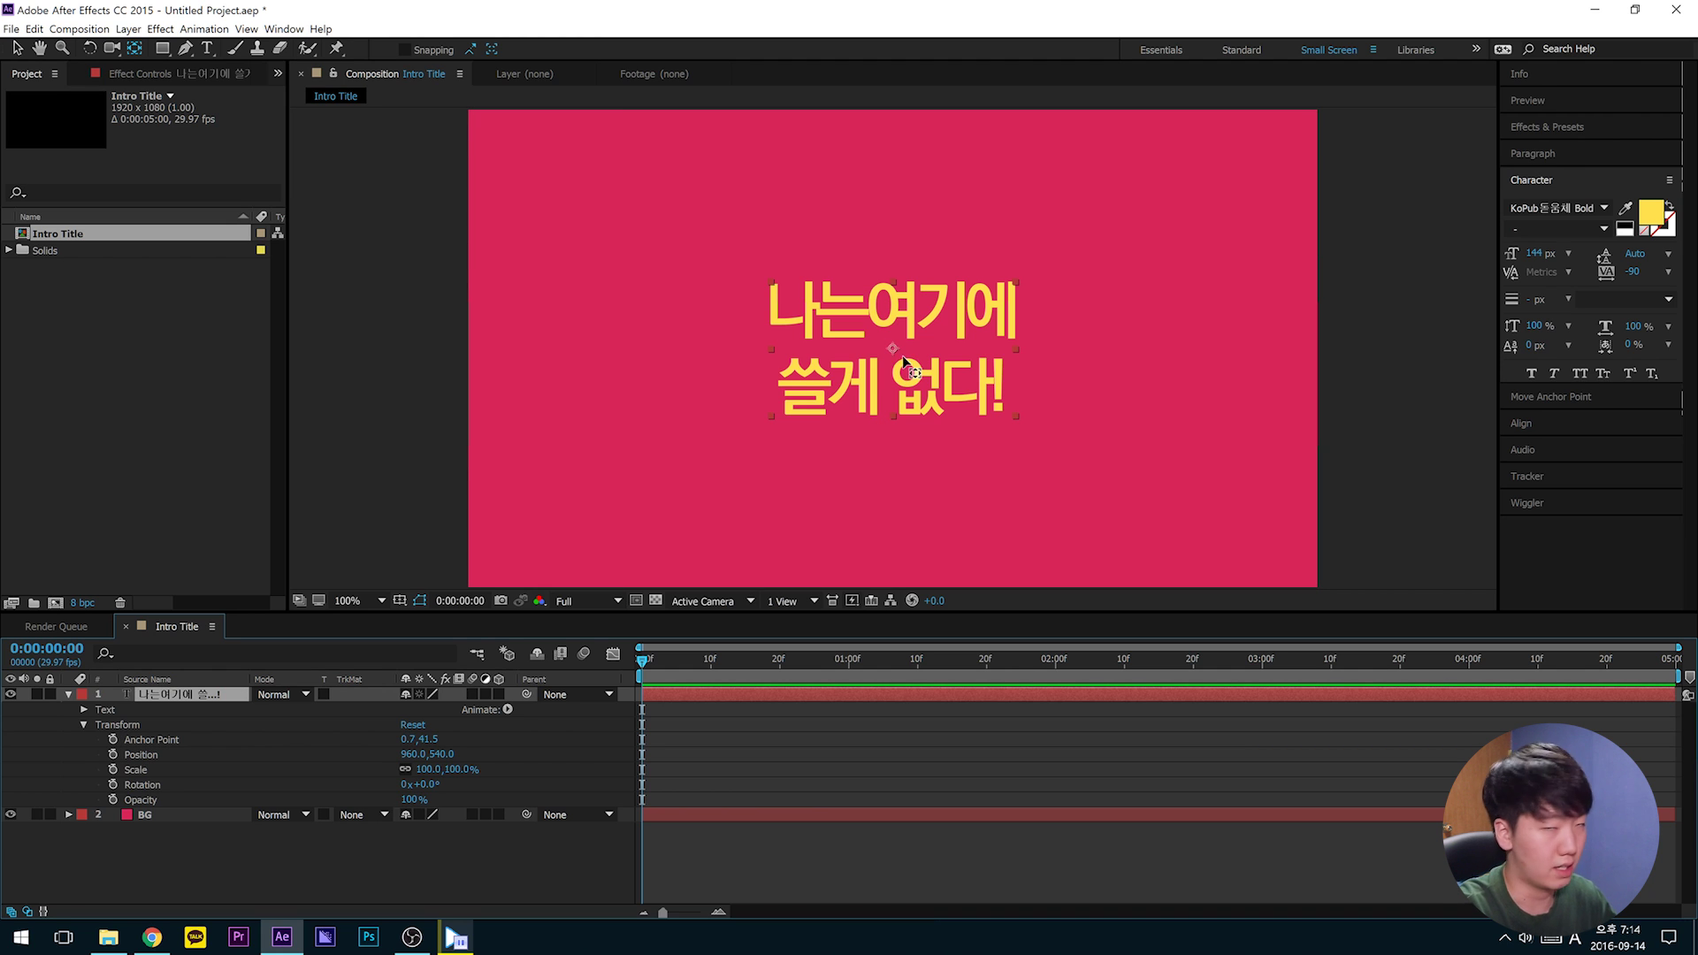
Step: Keyframe the title layer's Scale from 0% at the first frame to 100% at frame 5
key("v")
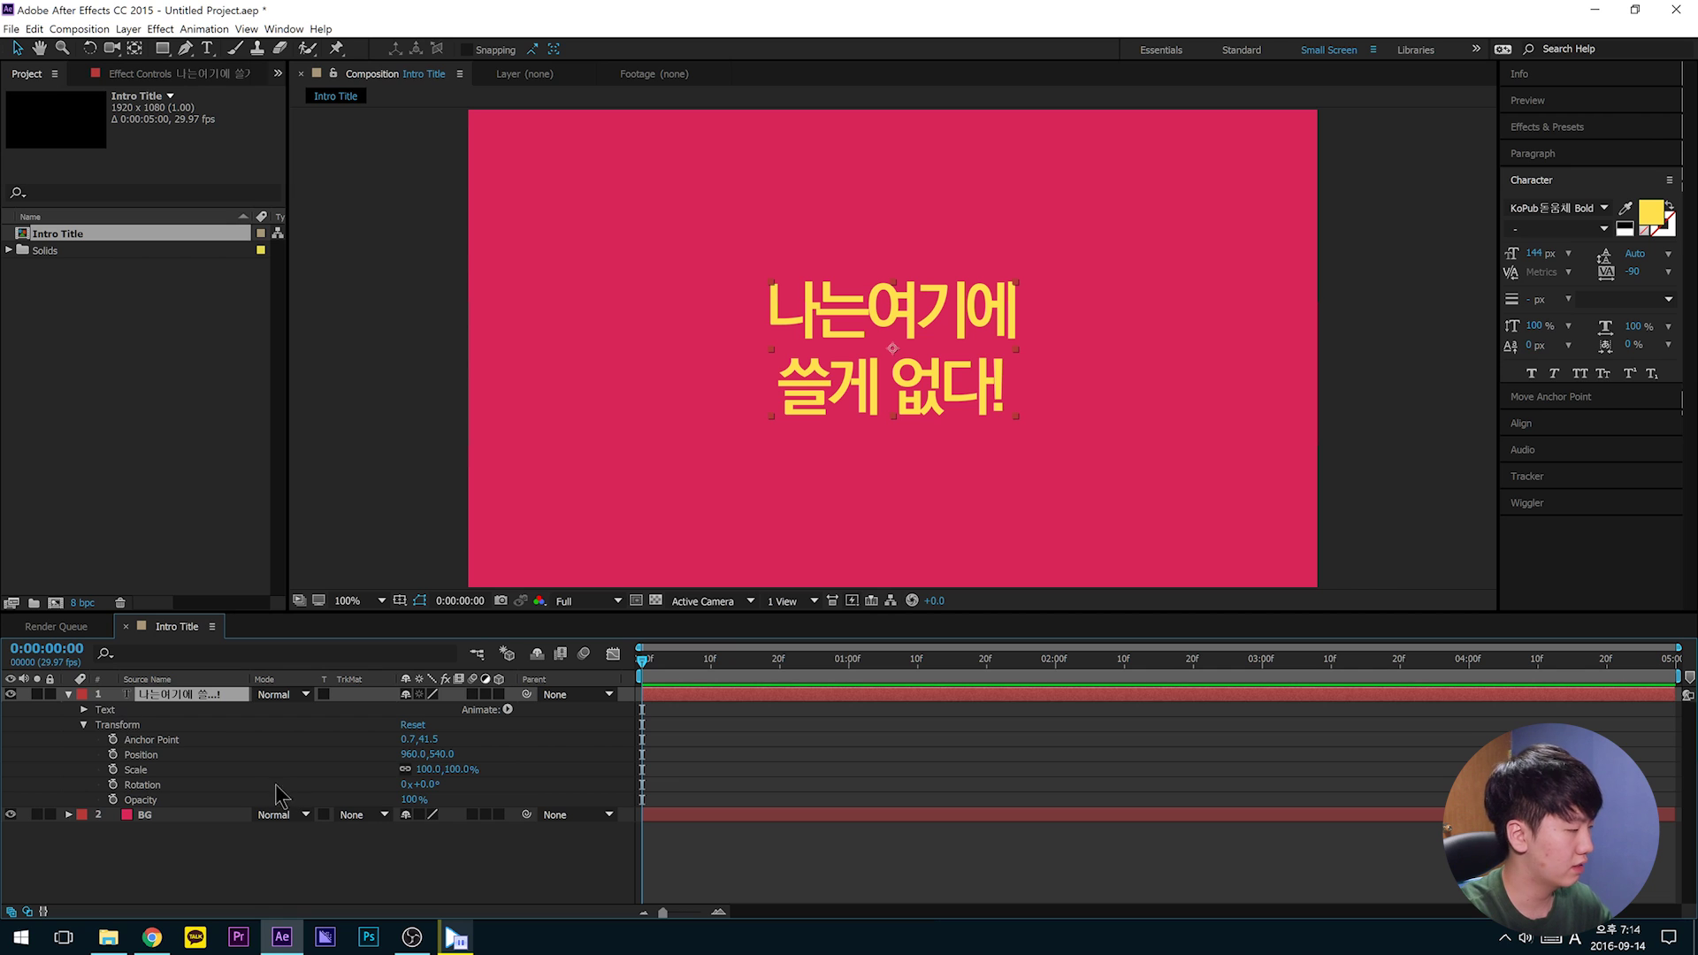
left_click(113, 769)
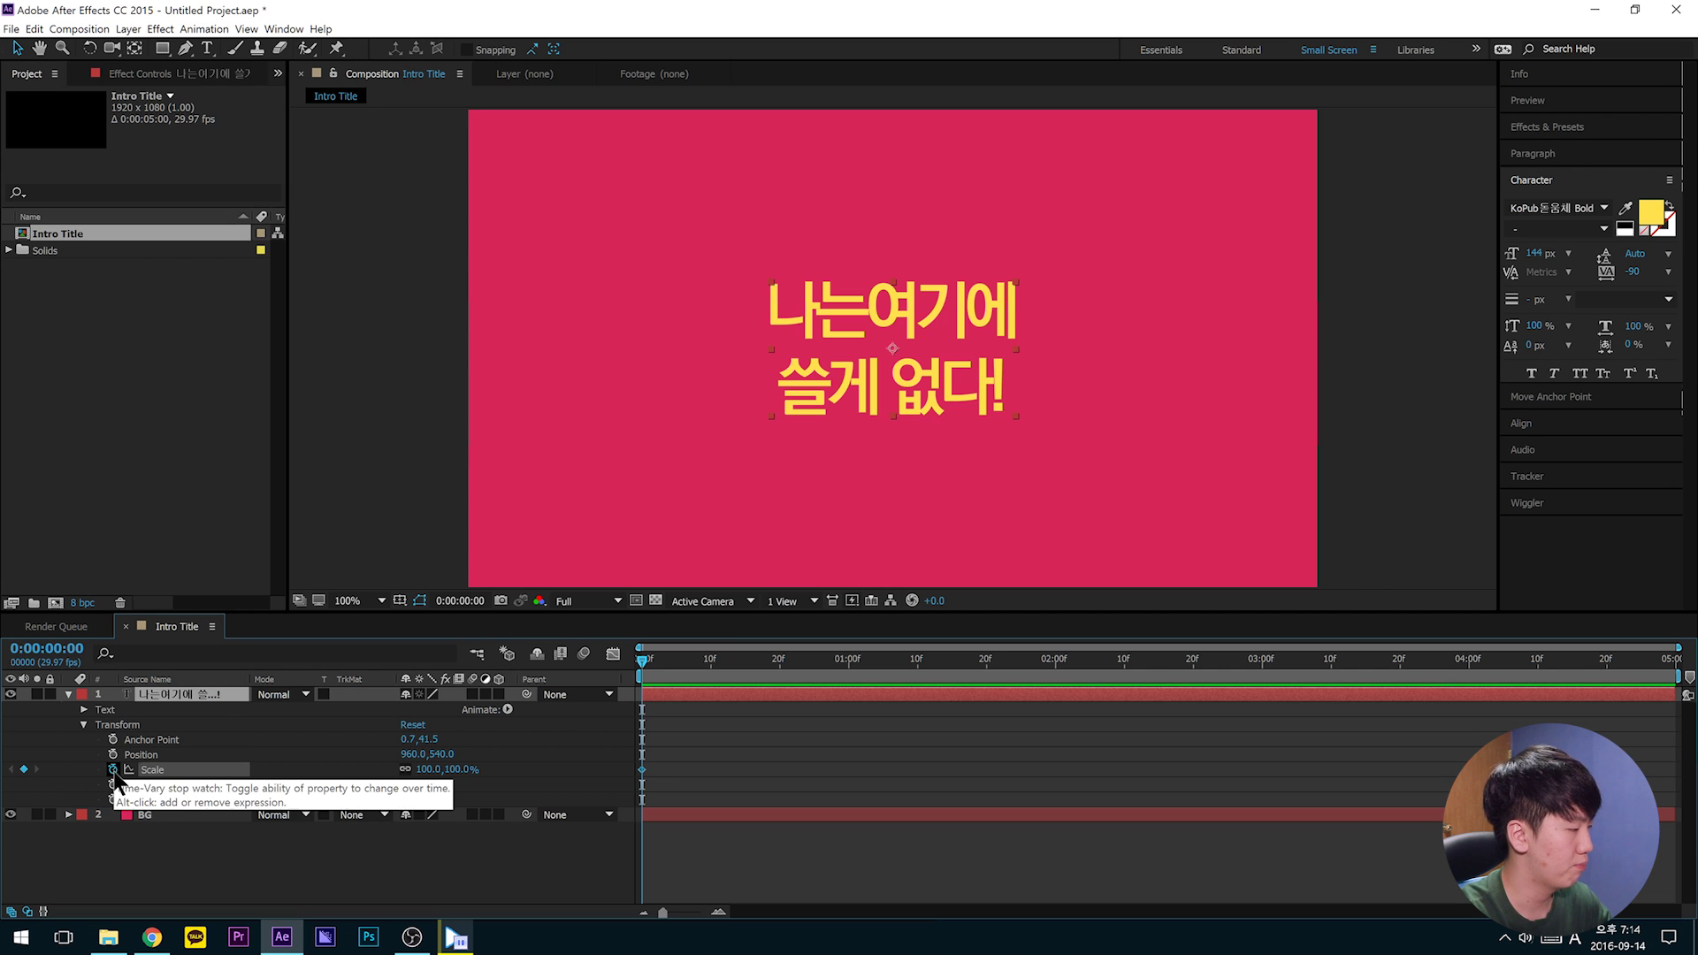
left_click_drag(655, 661, 677, 671)
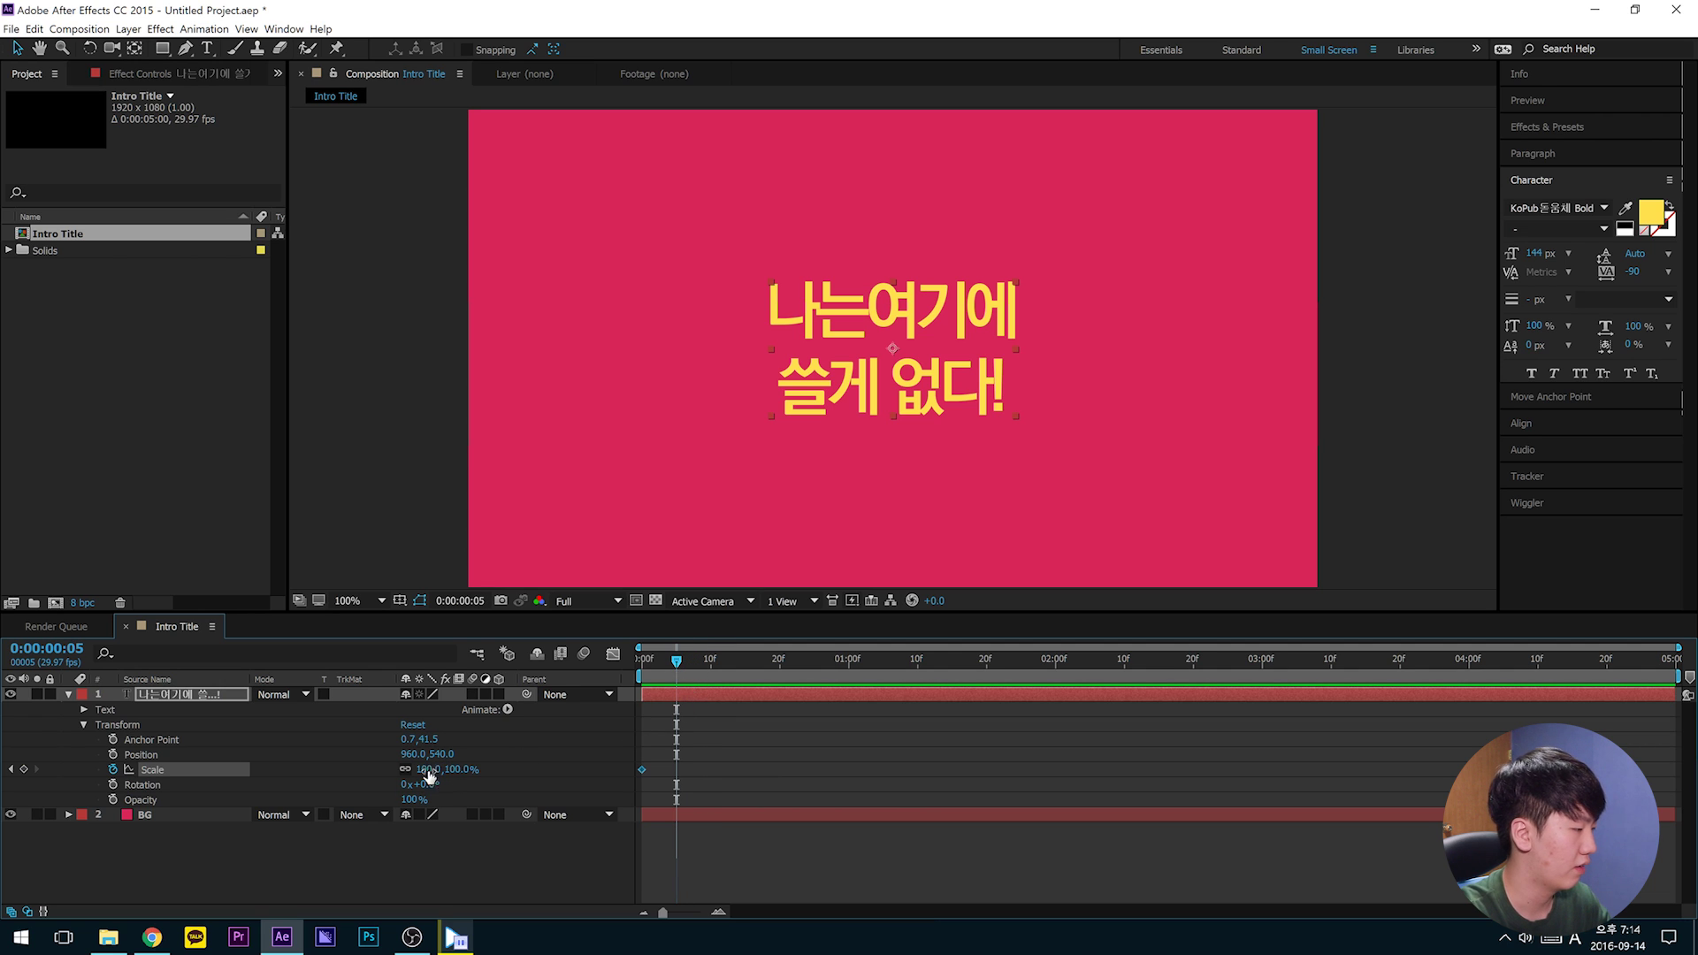
left_click(25, 770)
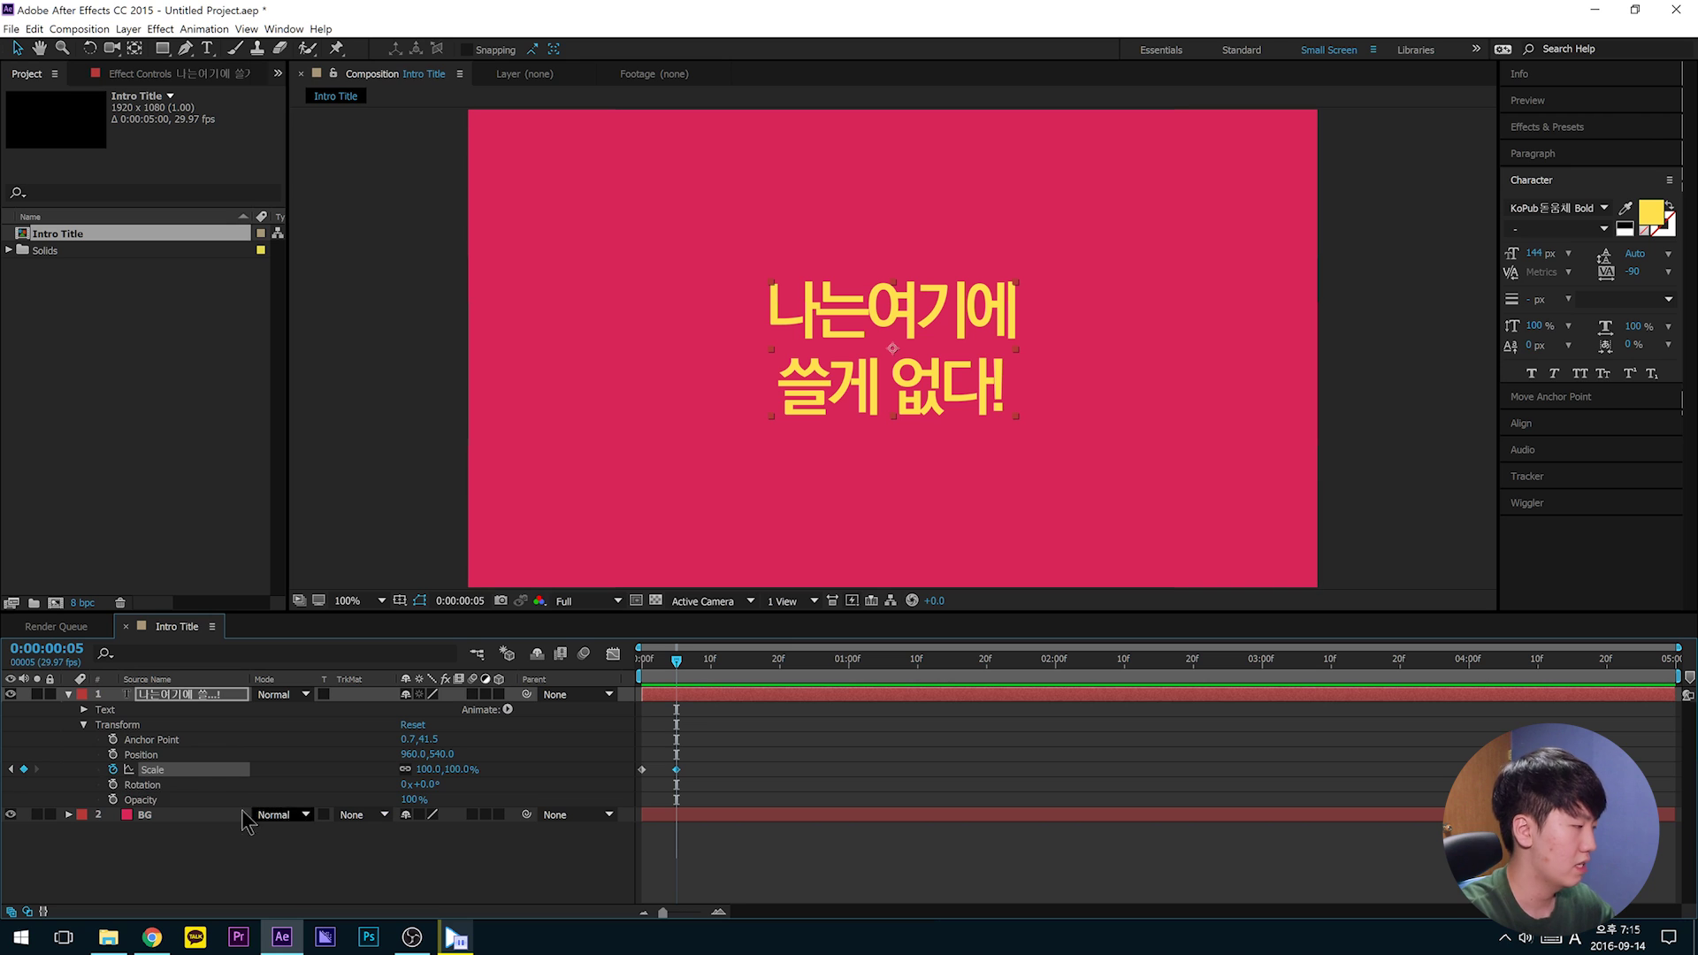
left_click(10, 769)
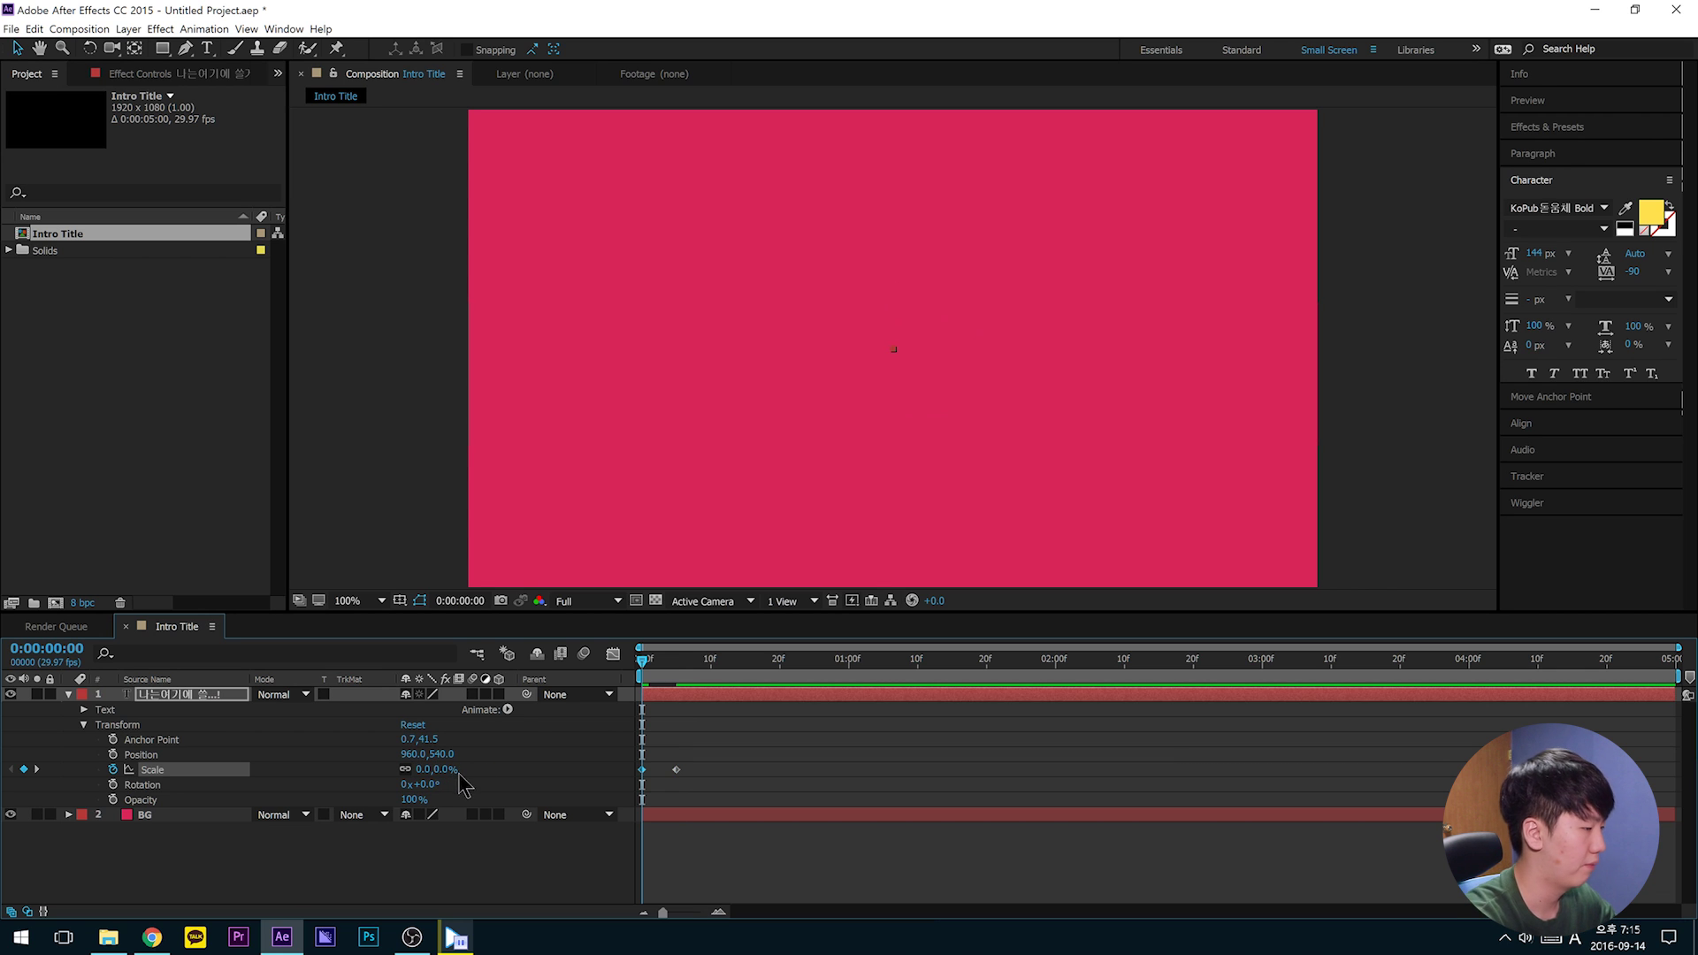
Step: Add a third Scale keyframe of 194% to the title layer at 0:00:03:13
key("k")
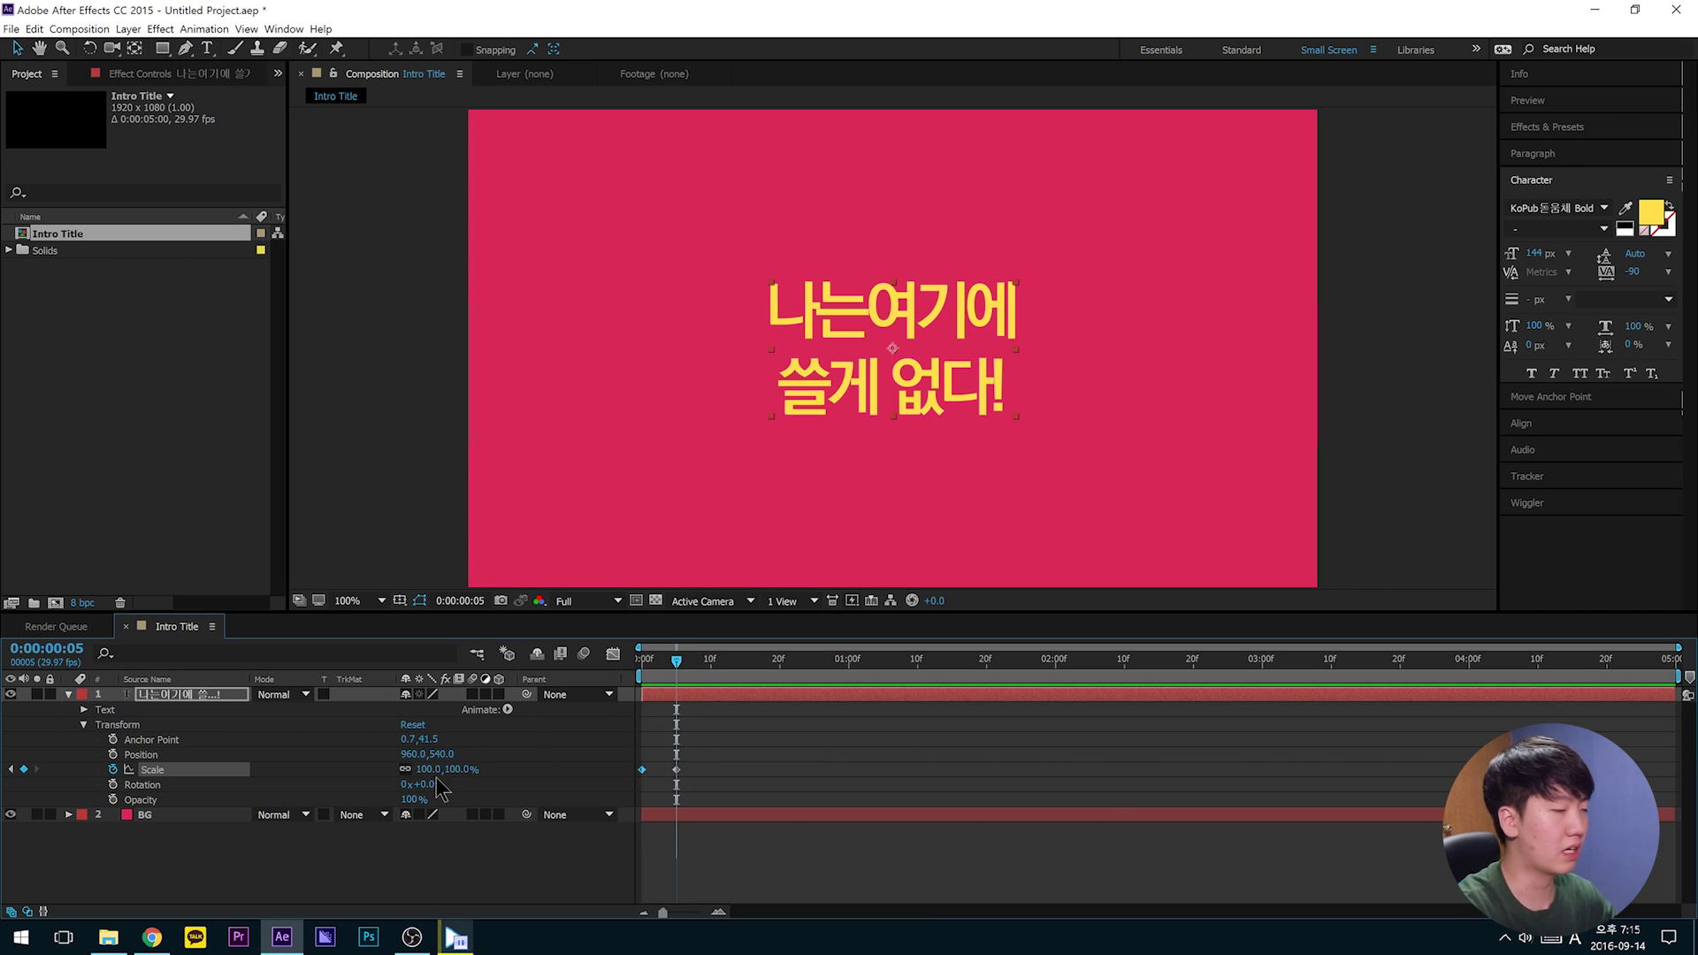
left_click_drag(693, 656, 1351, 689)
left_click_drag(437, 768, 550, 775)
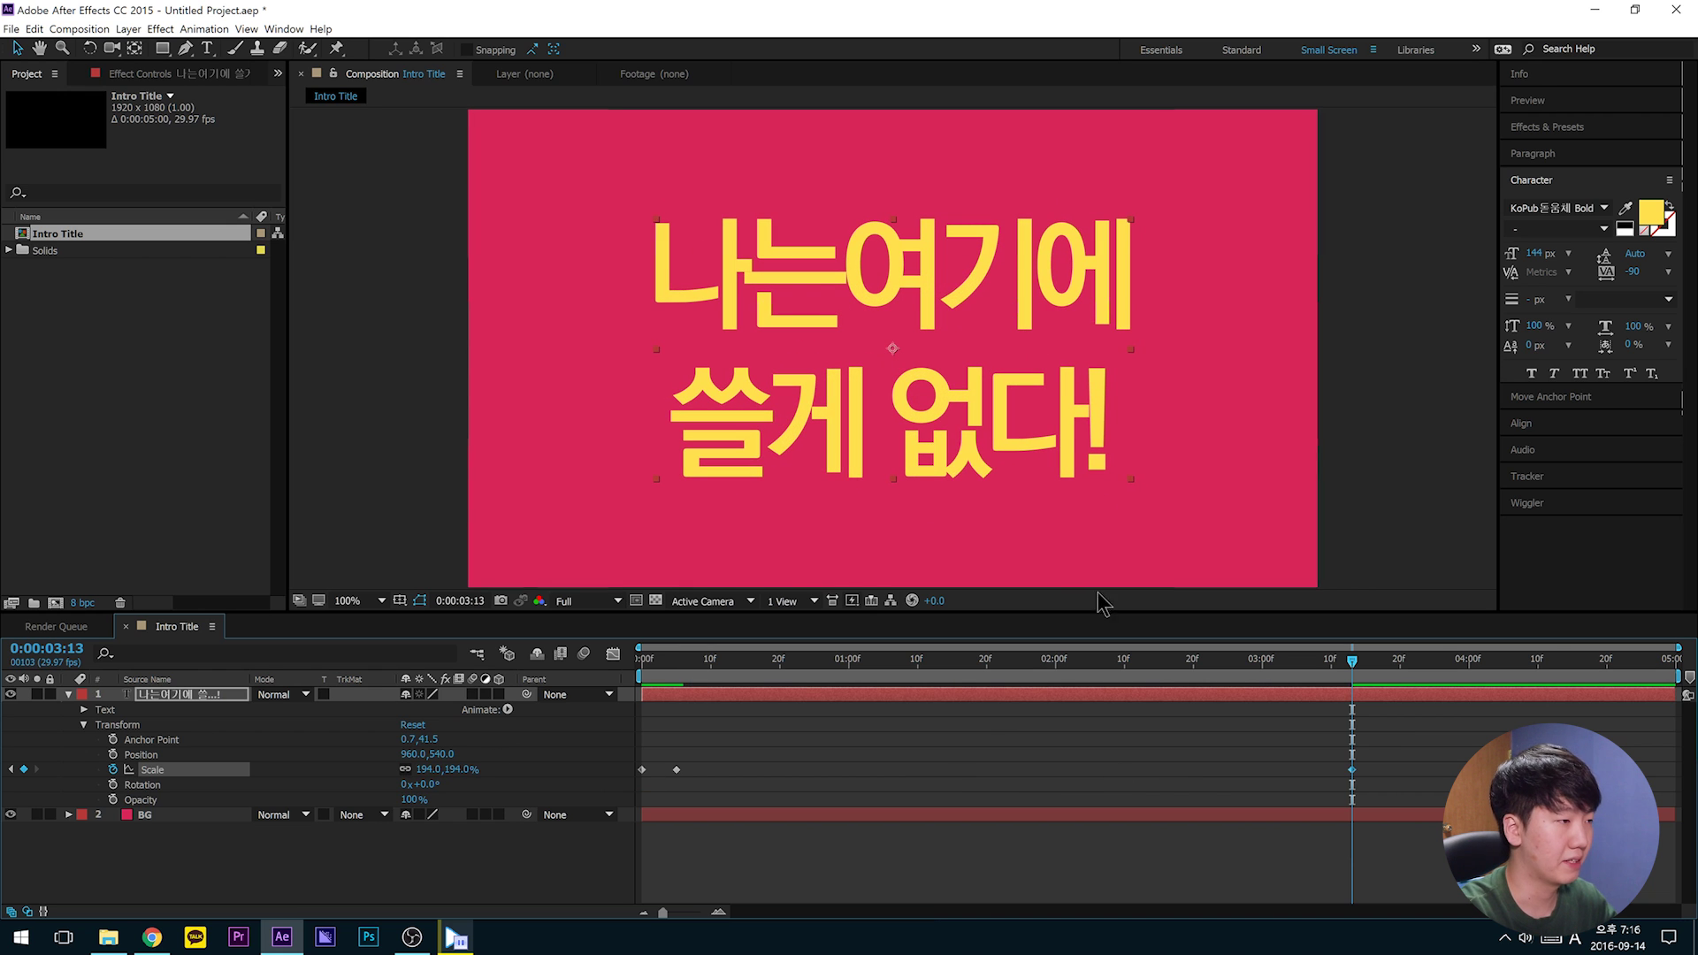
Step: Preview the title's scale animation over a temporarily shortened work area and over the full composition
left_click_drag(1339, 676, 624, 676)
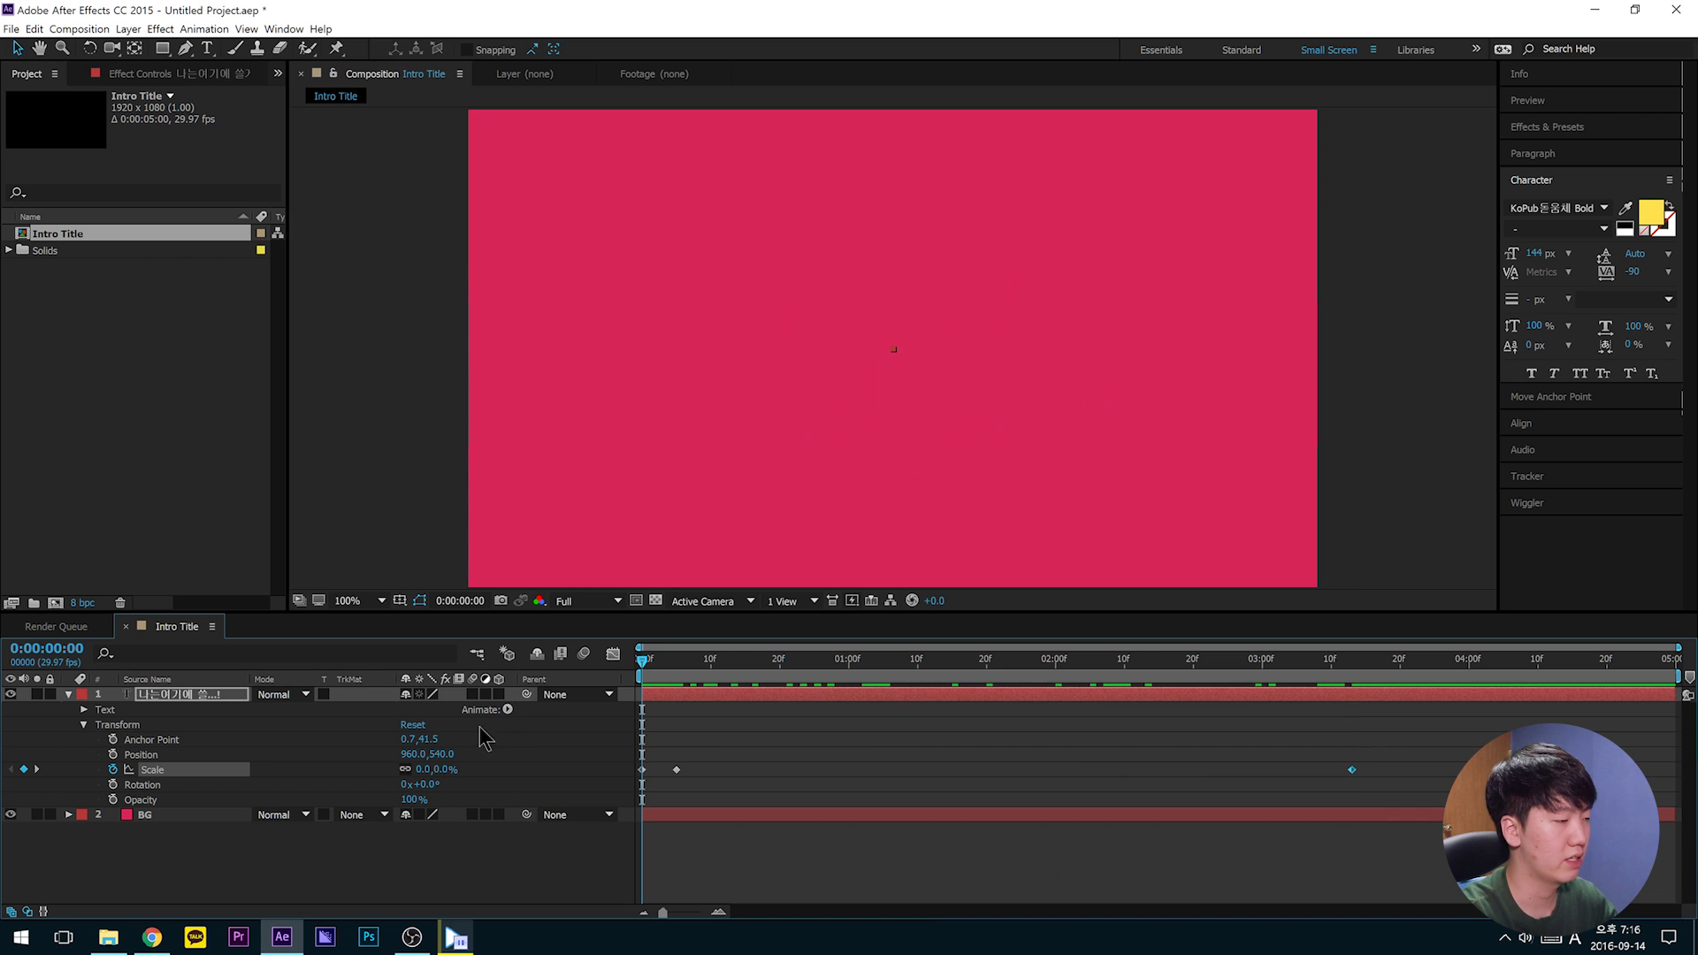
key("space")
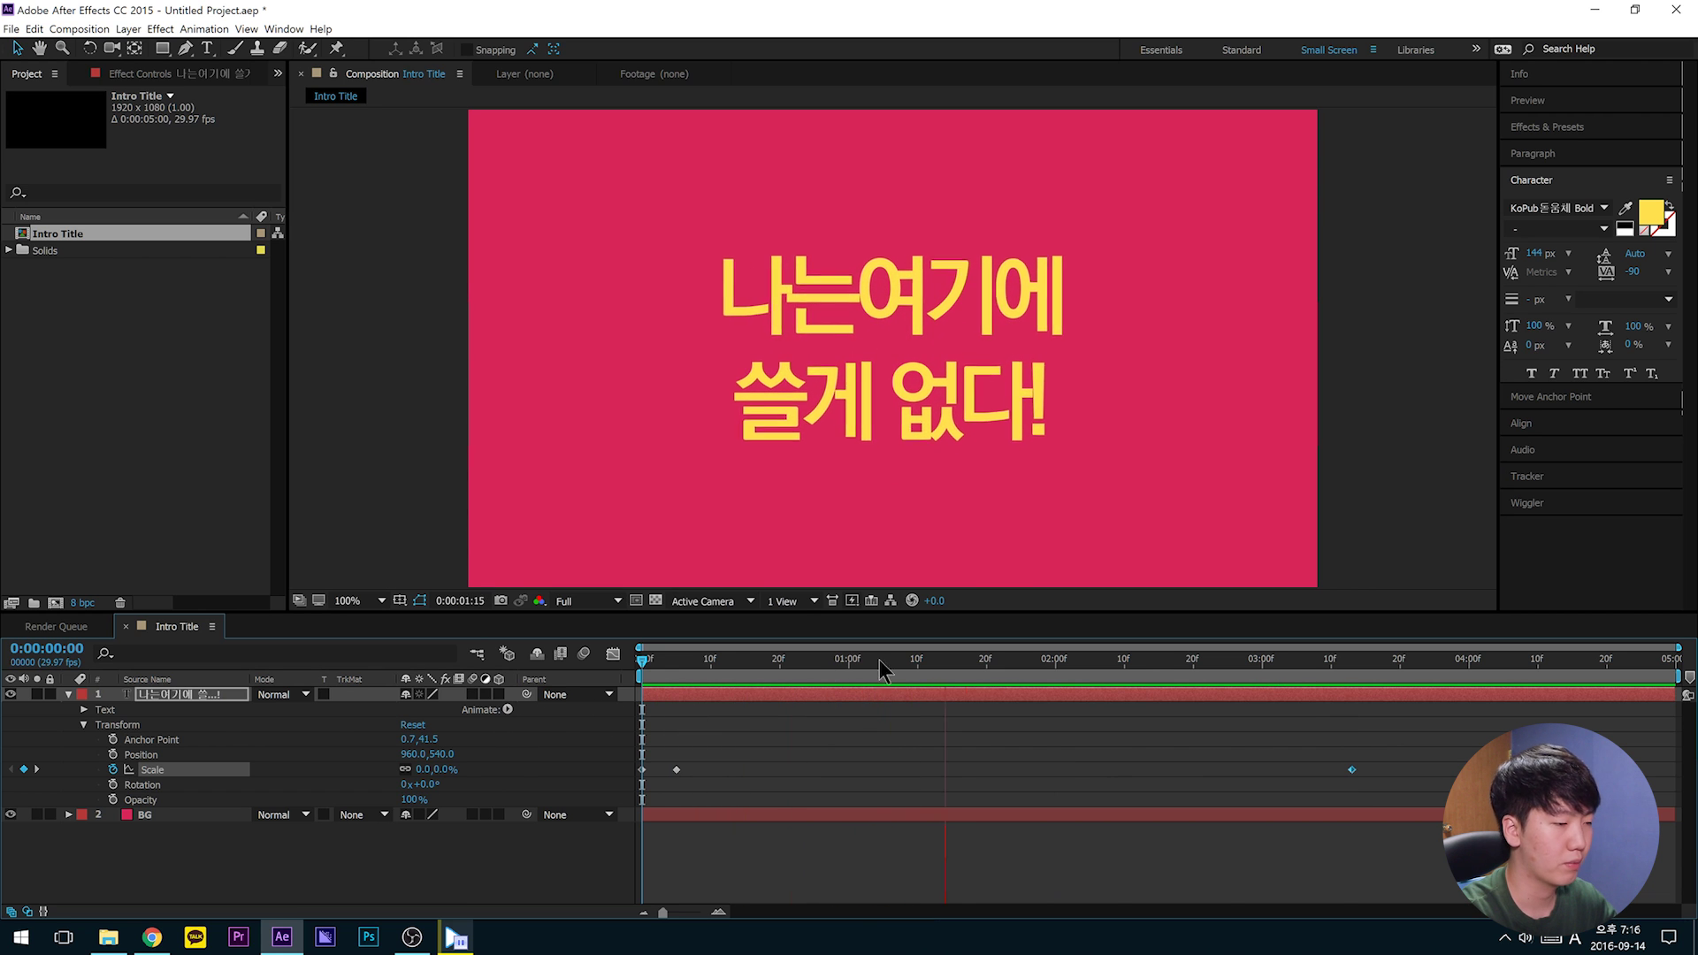
left_click_drag(1678, 675, 795, 676)
key("n")
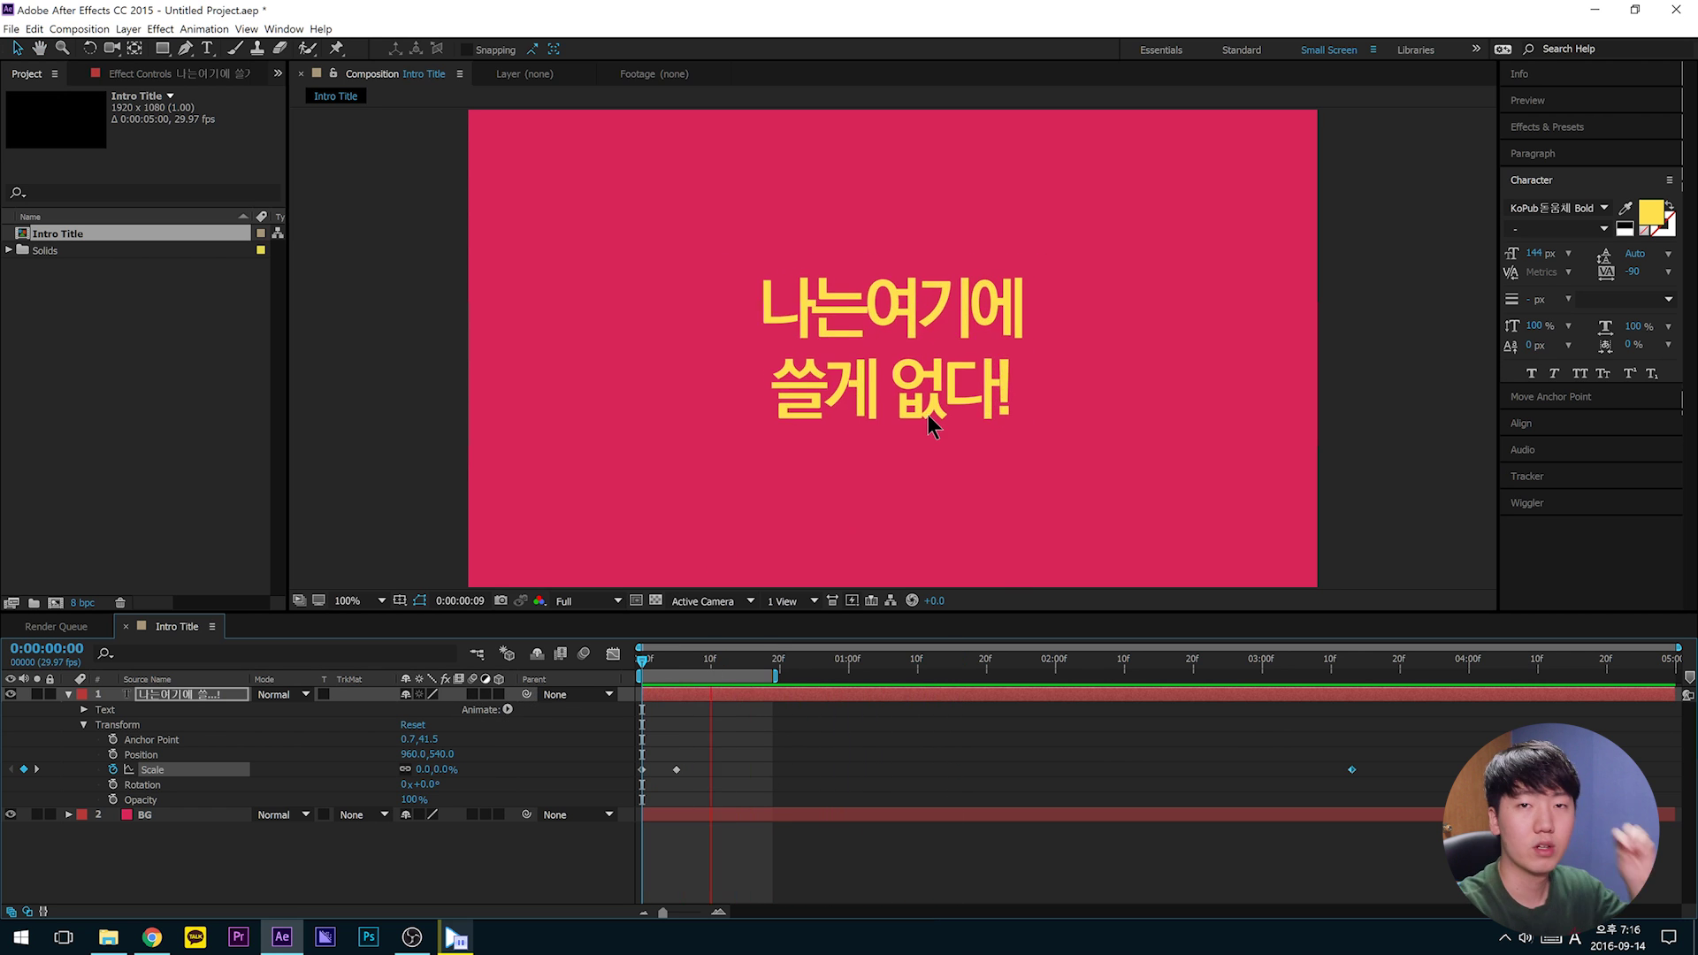
key("space")
left_click_drag(775, 676, 1678, 677)
key("space")
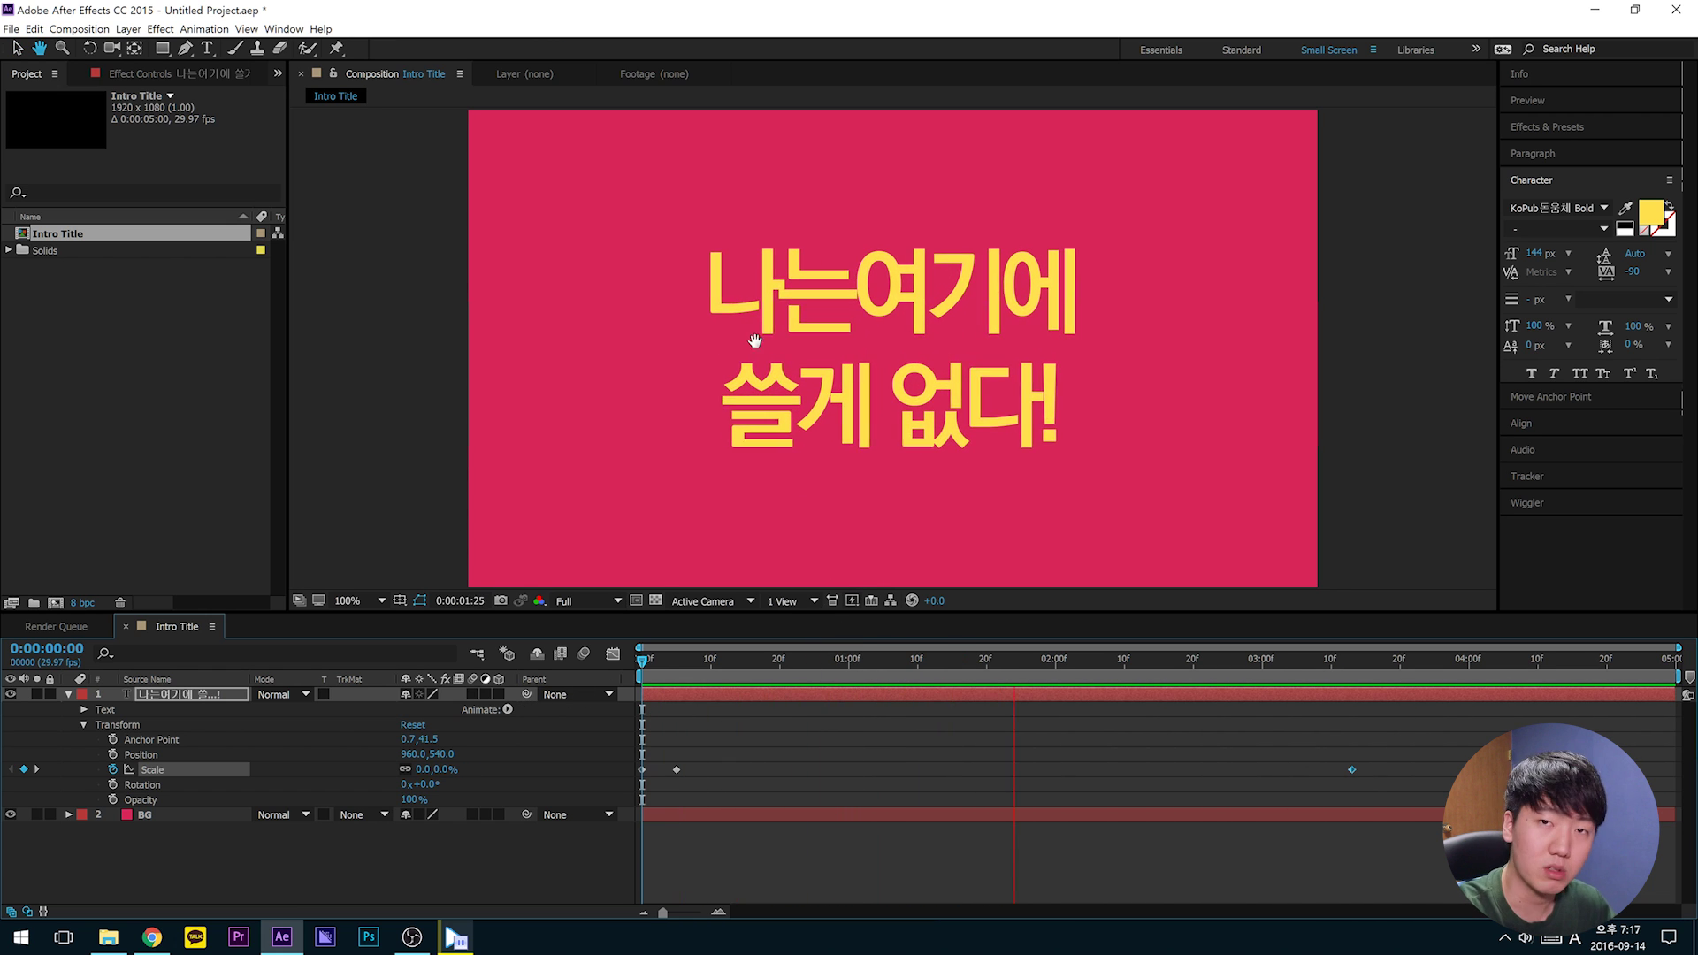
key("space")
left_click(731, 659)
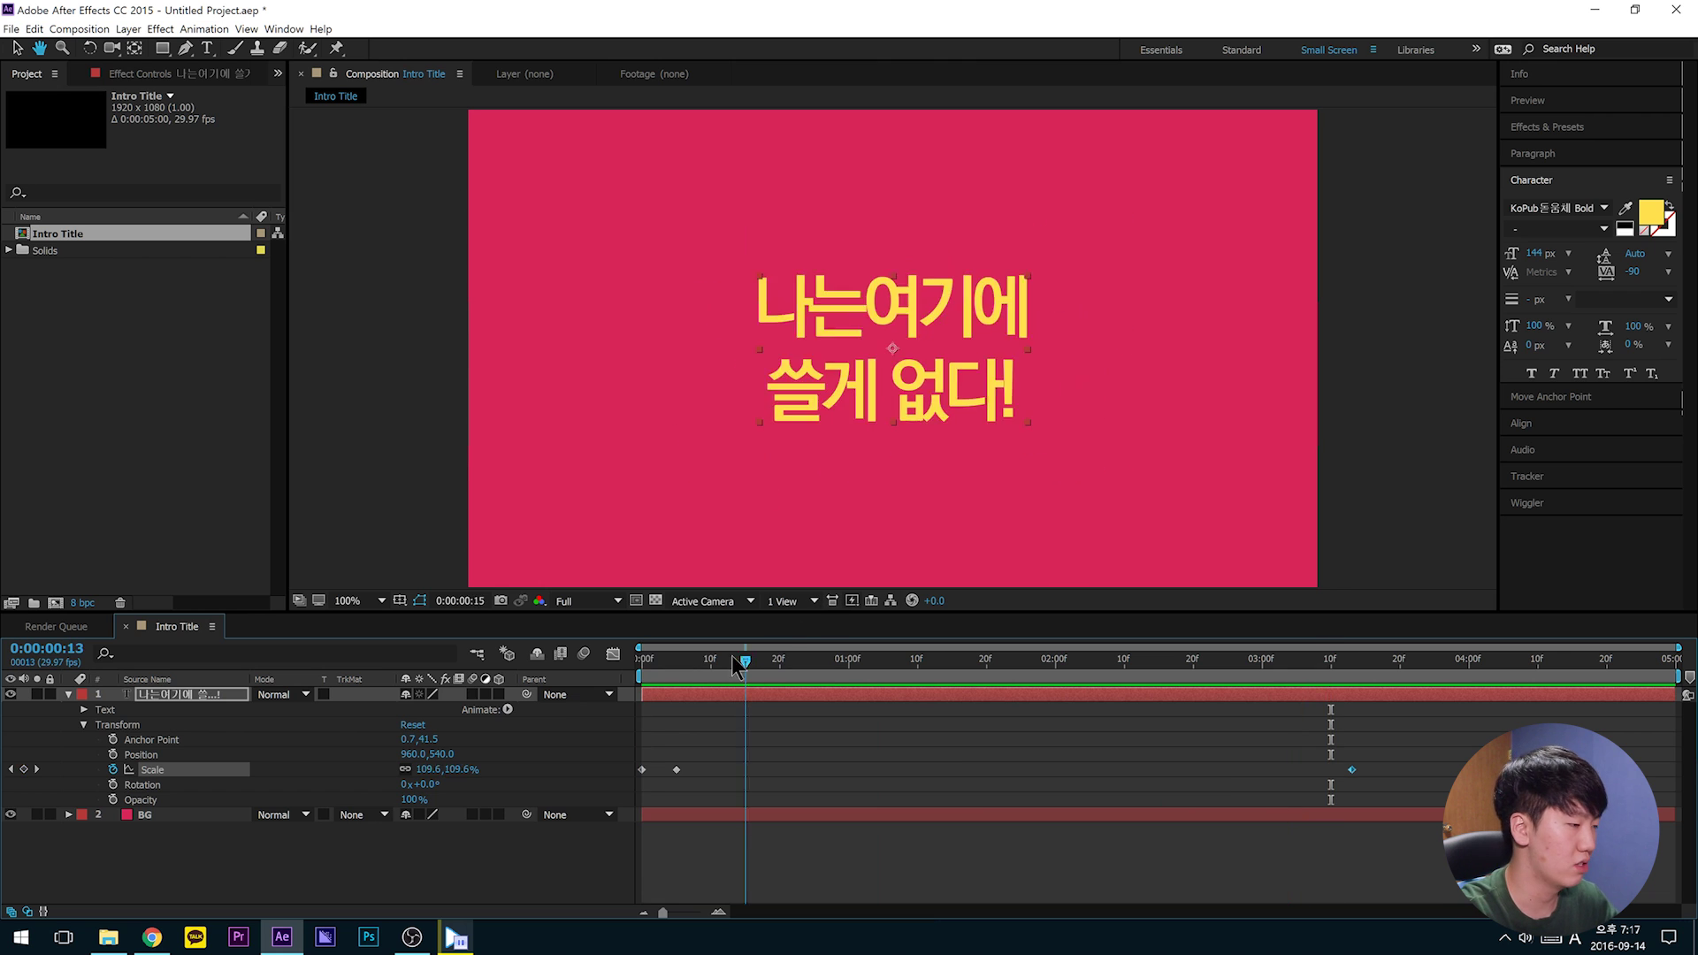
Step: Switch to PotPlayer, replay the opening of Comp 1.mov to compare its title scaling, and return to After Effects
key("alt+Tab")
left_click_drag(402, 847, 135, 862)
key("space")
key("alt+Tab")
Step: Show the title's Scale keyframes in the Graph Editor and scrub the opening frames to examine the speed change
key("Home")
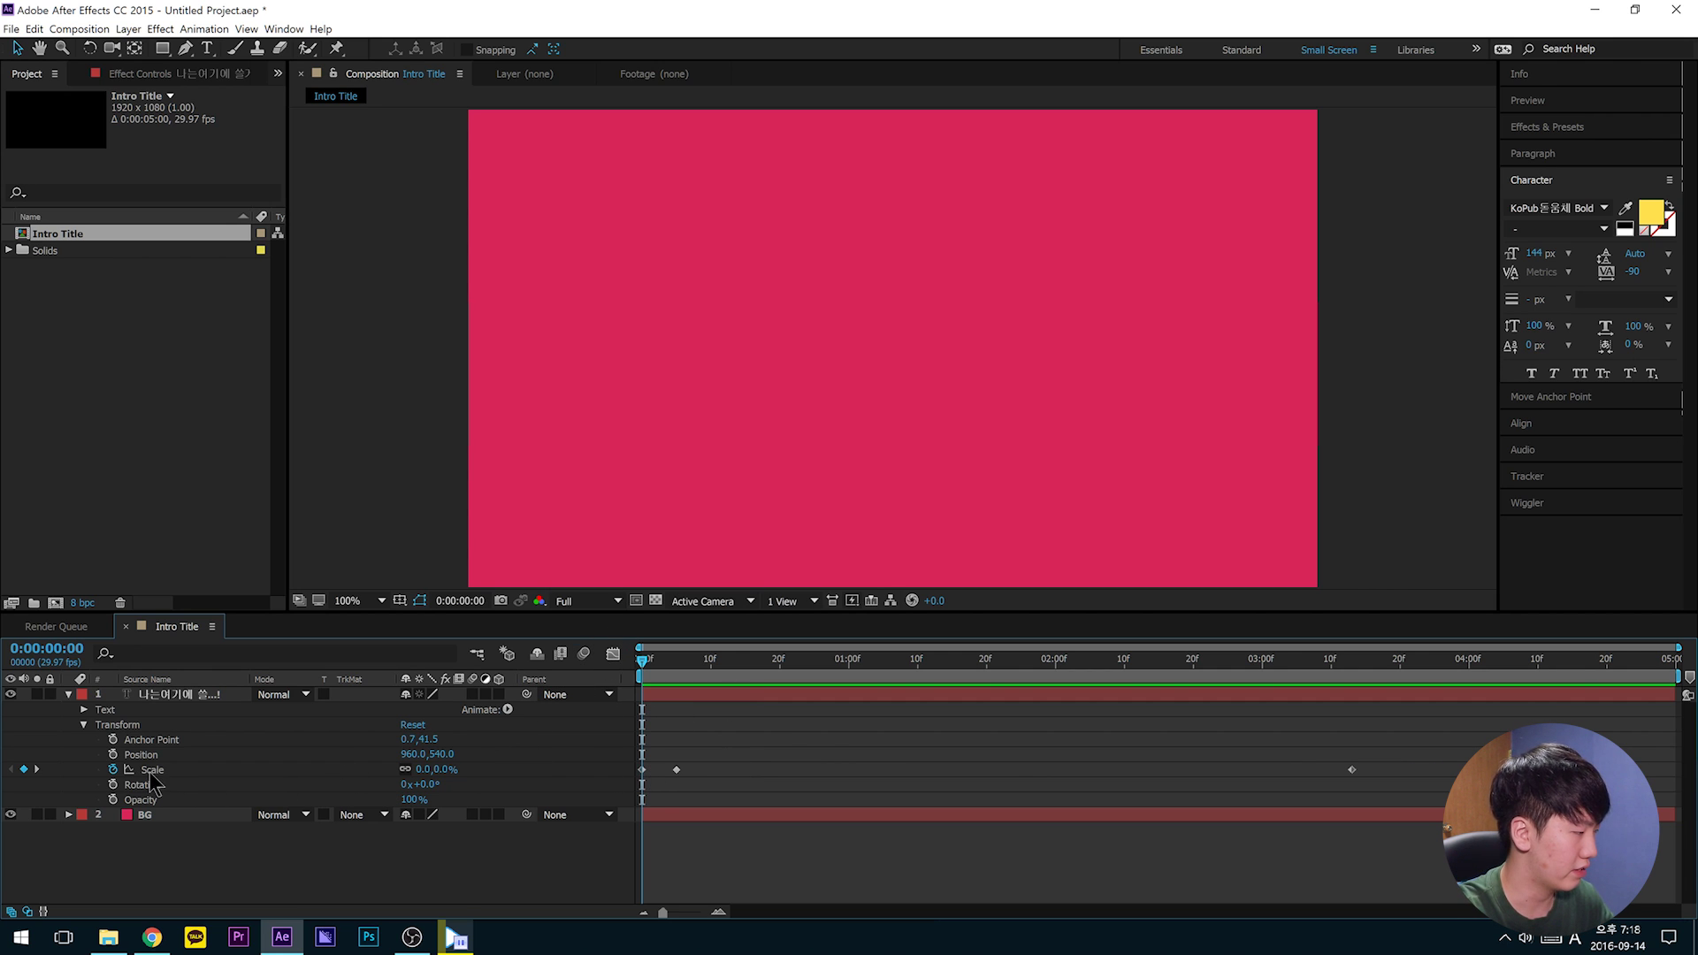
left_click_drag(1414, 767, 1257, 782)
left_click(1378, 767)
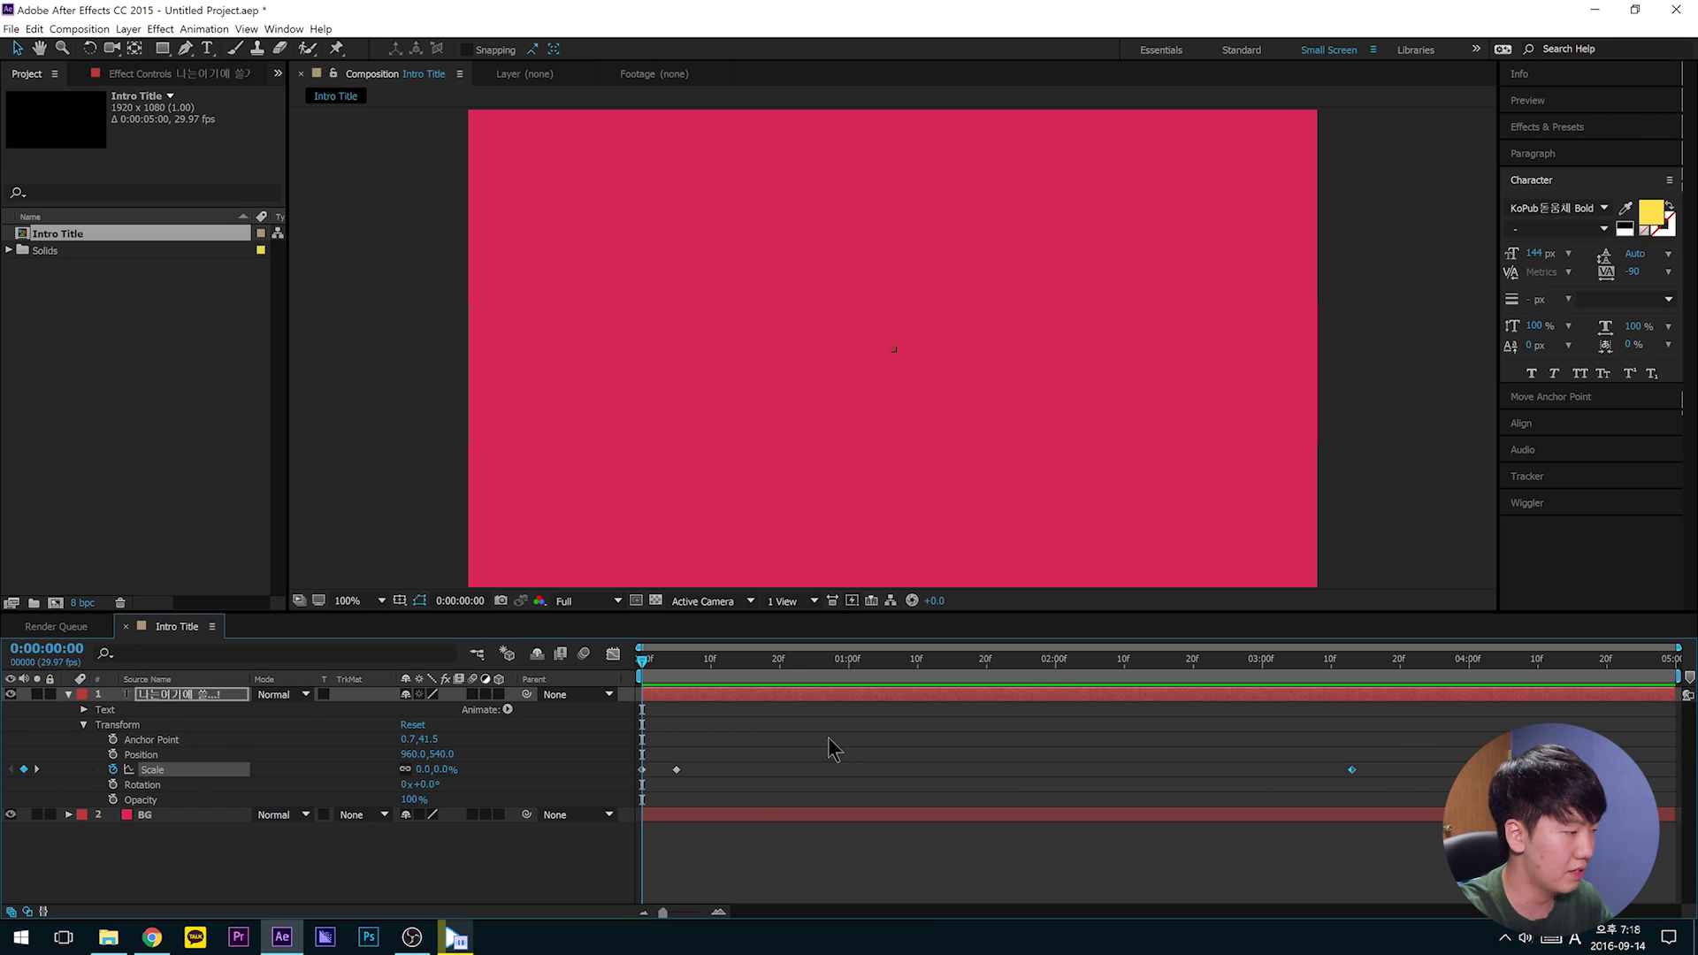
left_click(613, 654)
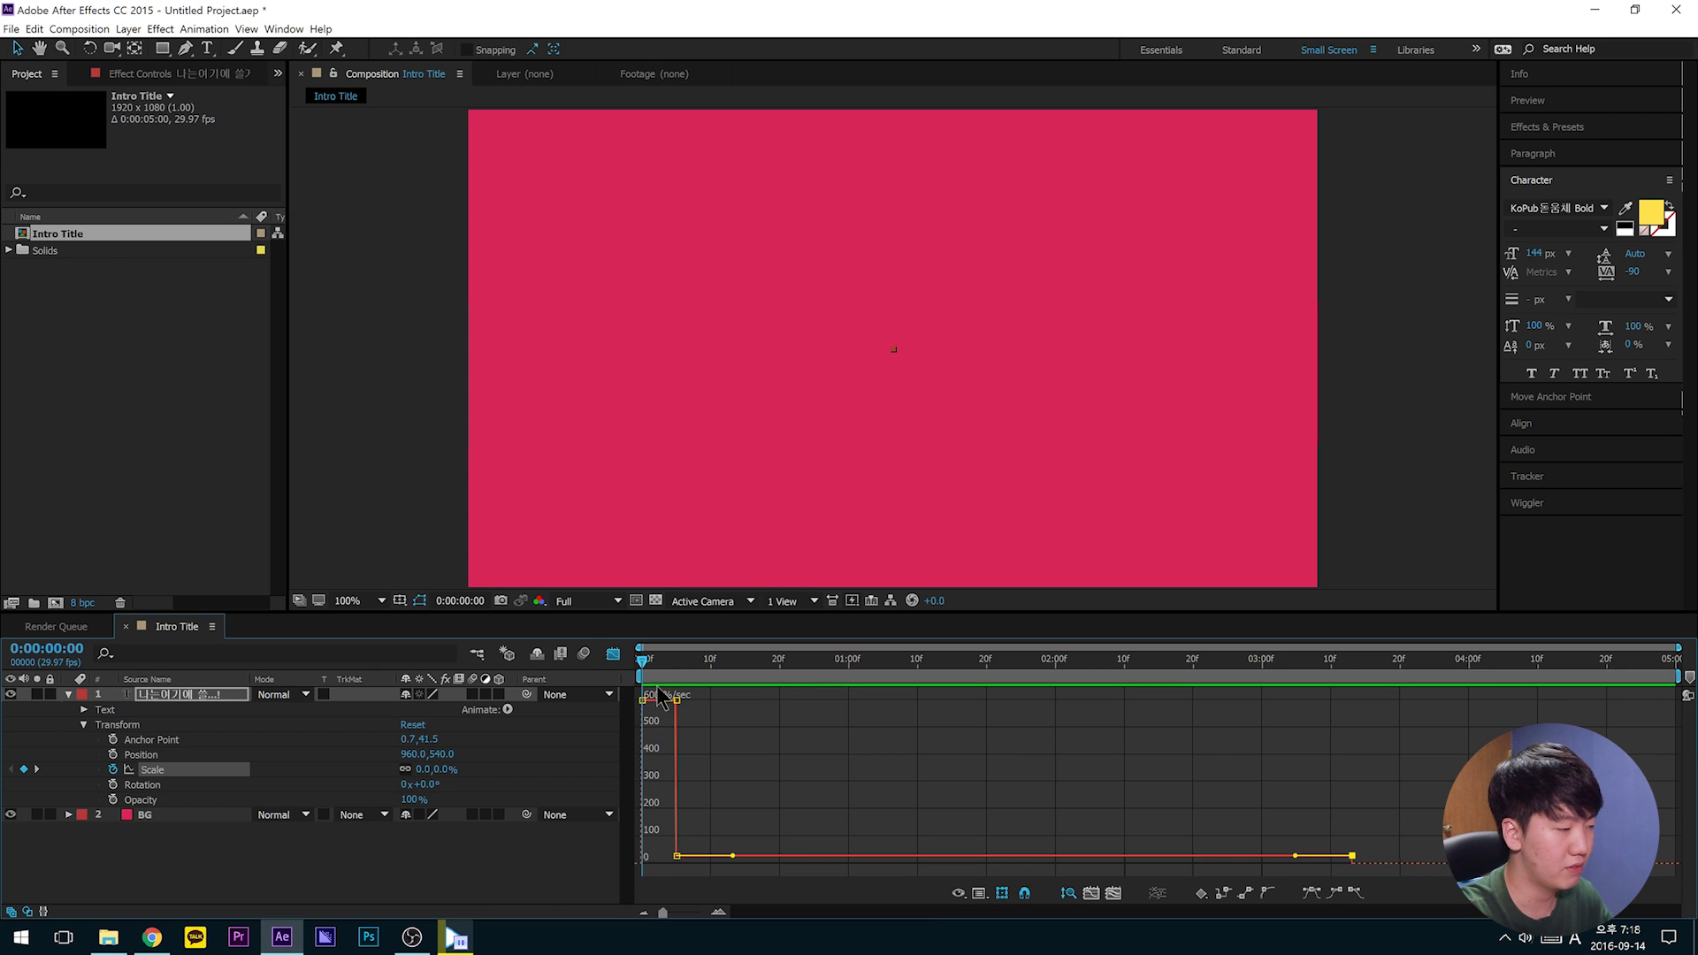
mouse_move(676, 714)
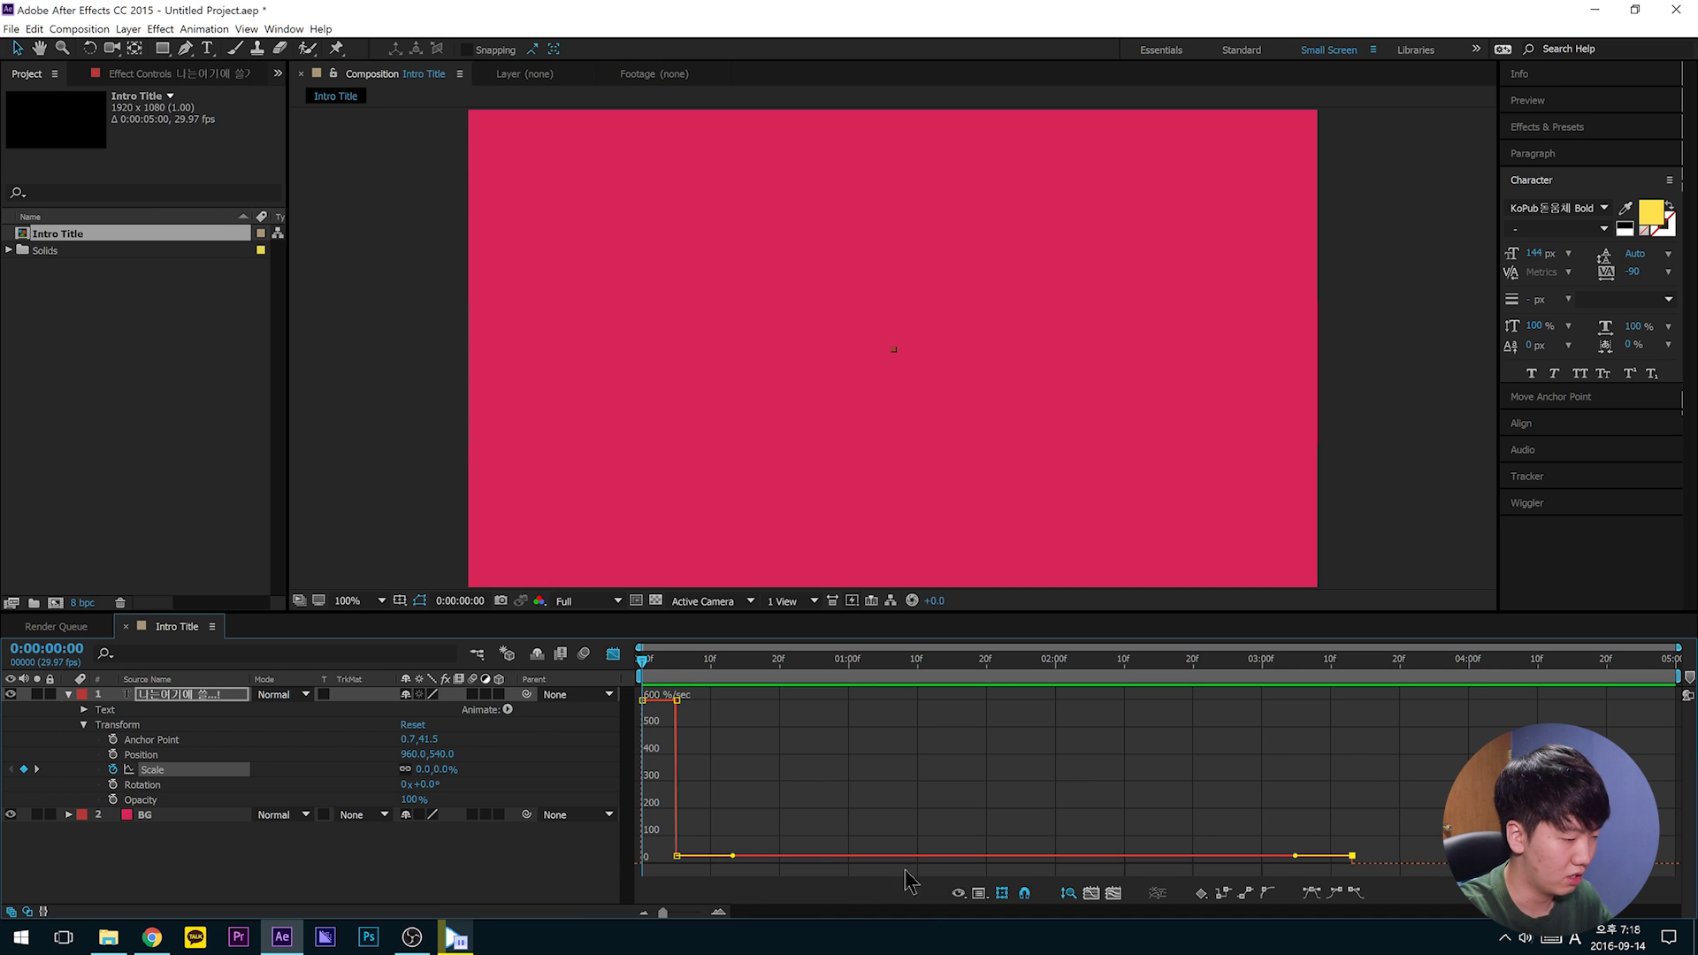
mouse_move(658, 667)
left_mouse_down()
mouse_move(679, 677)
mouse_move(640, 674)
mouse_move(680, 690)
left_mouse_up()
key("space")
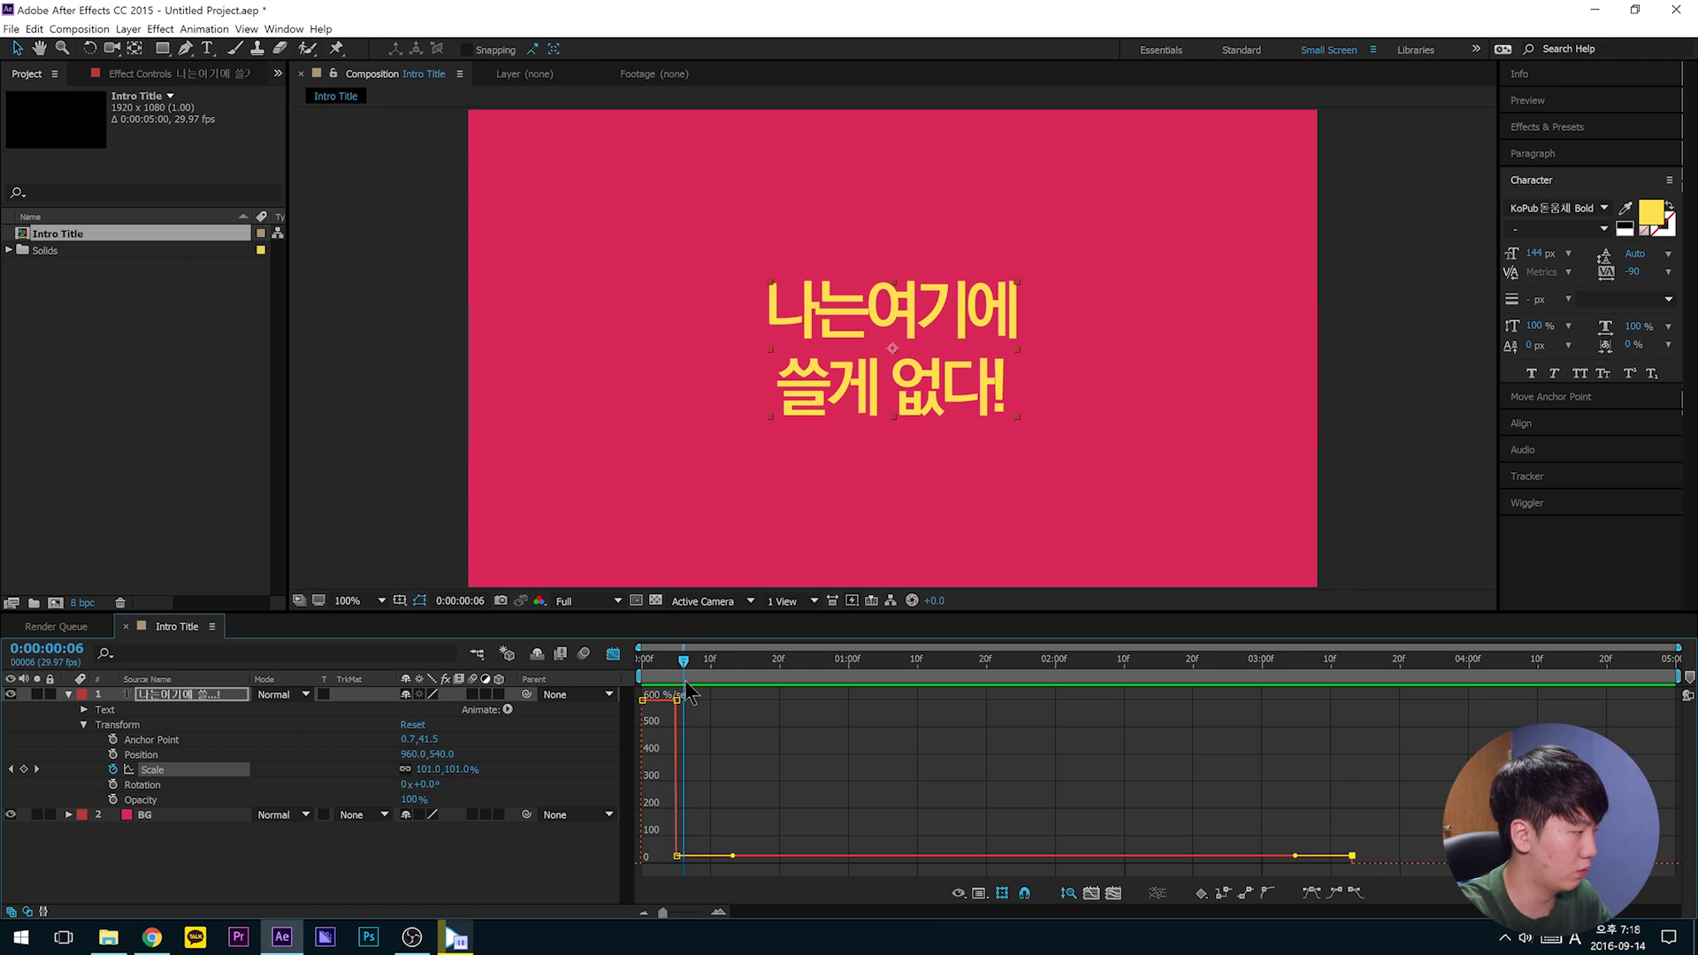
key("space")
left_click_drag(613, 725, 735, 753)
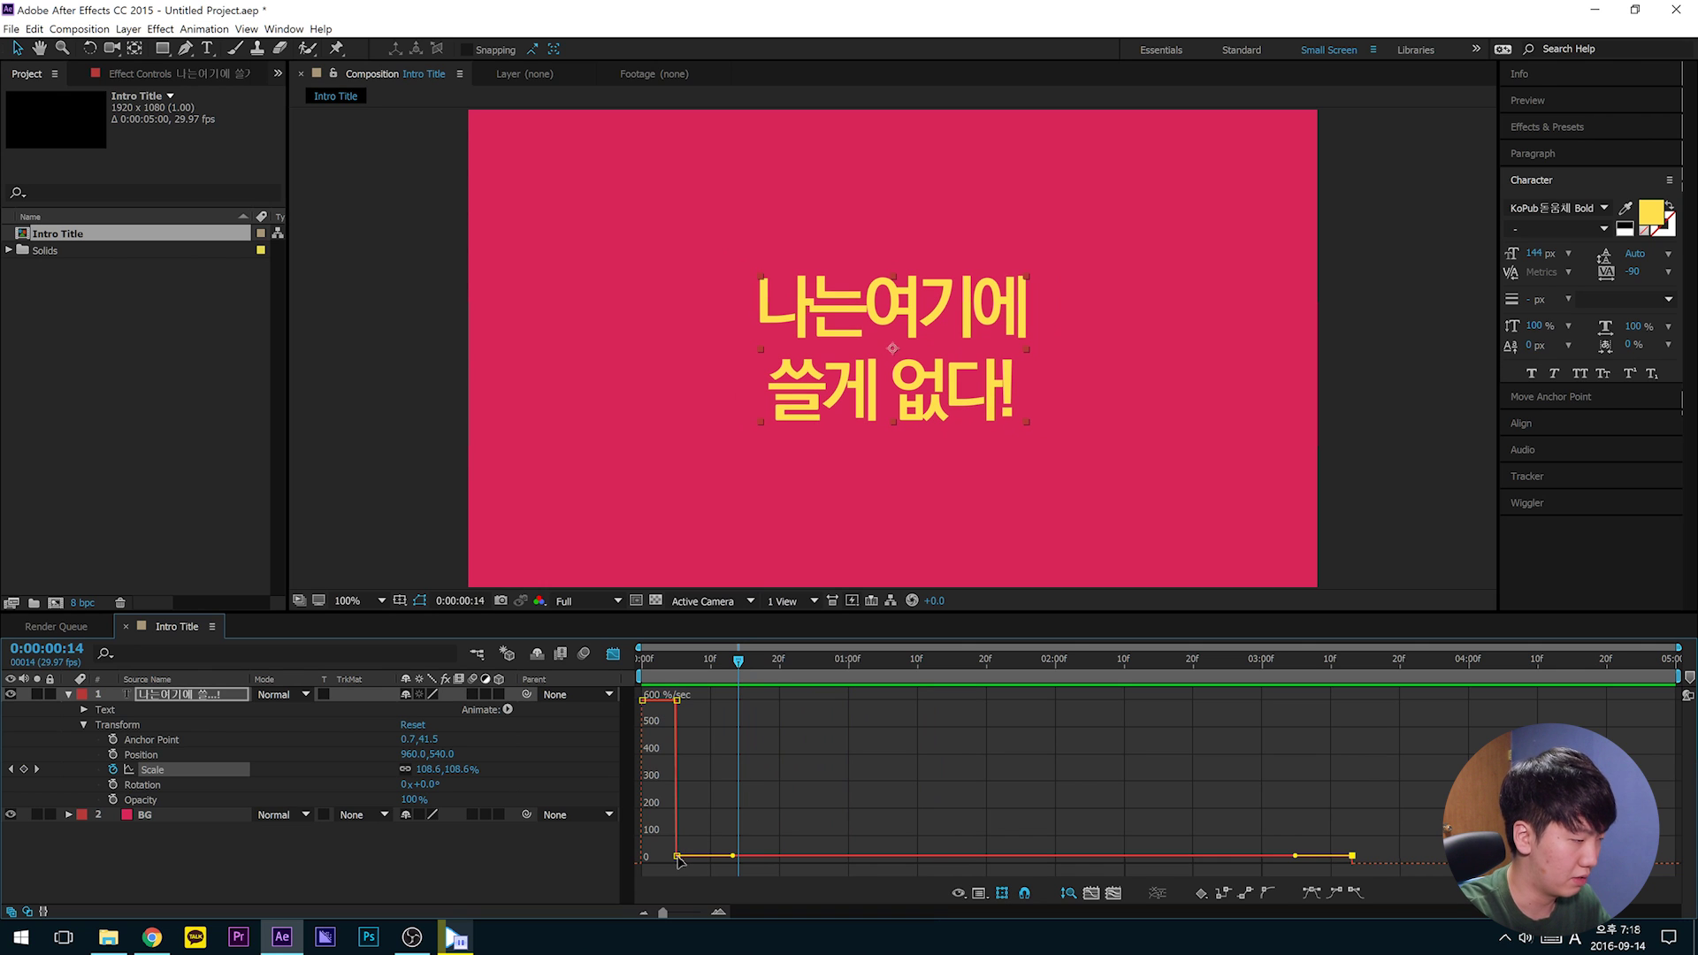
Step: Raise the outgoing speed of the frame 5 Scale keyframe to about 160 %/sec and scrub through the slowdown
left_click_drag(677, 857, 704, 812)
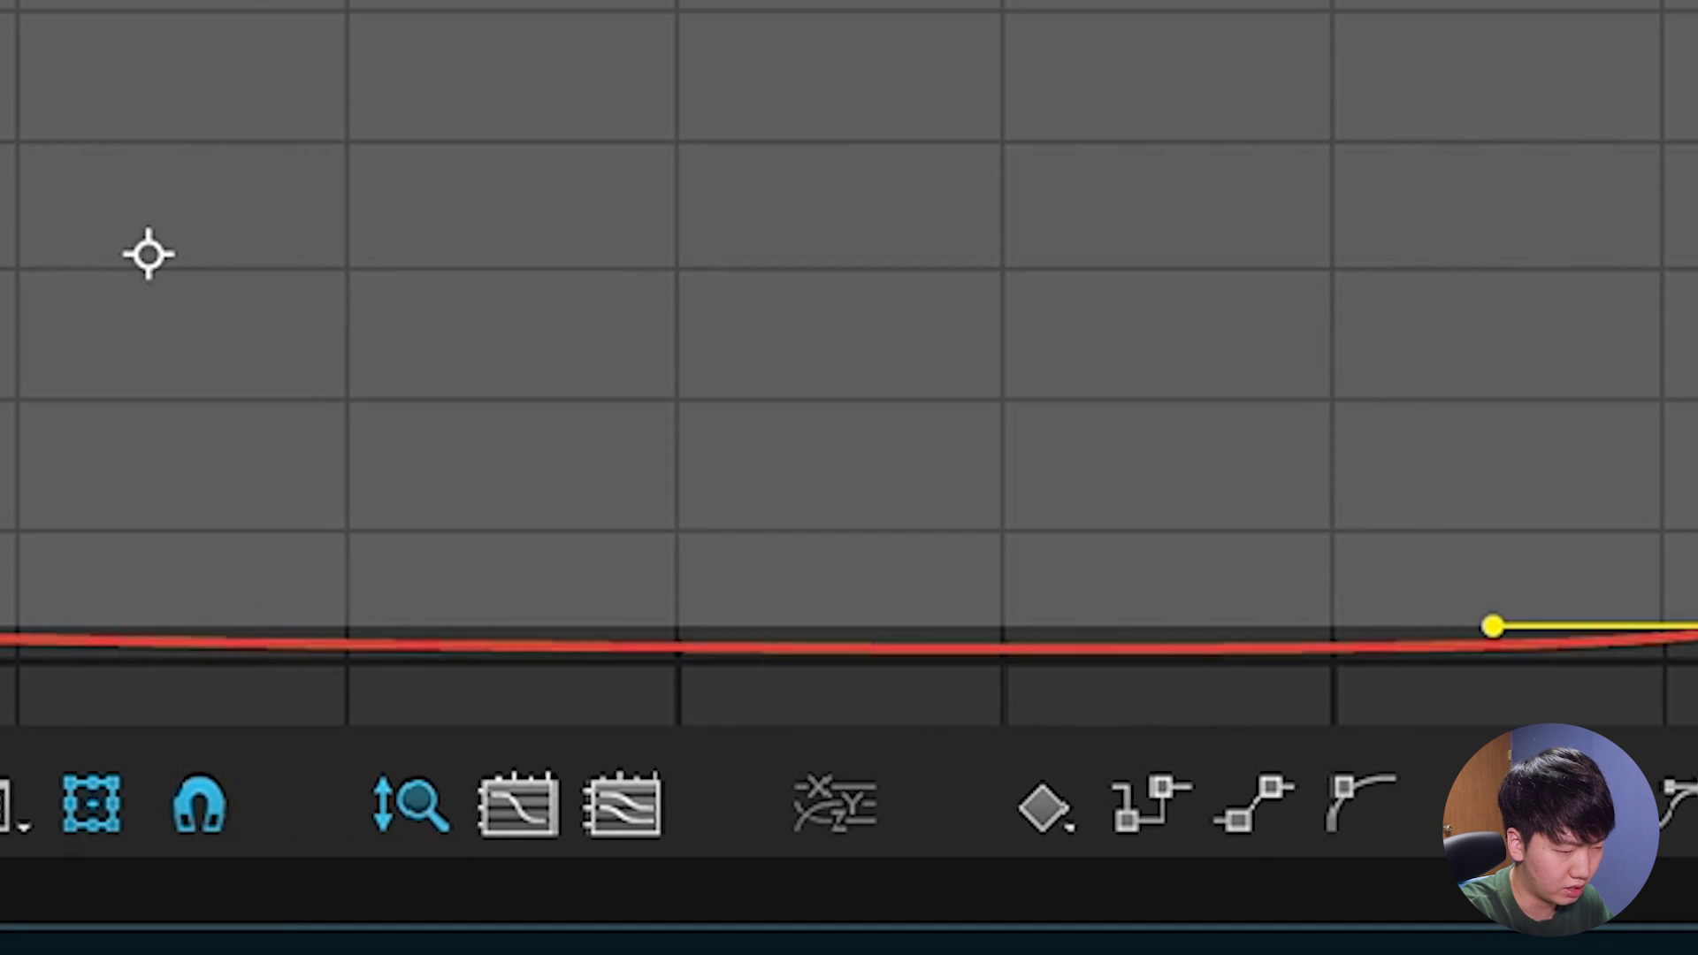
mouse_move(704, 812)
left_mouse_down()
mouse_move(698, 772)
mouse_move(685, 836)
left_mouse_up()
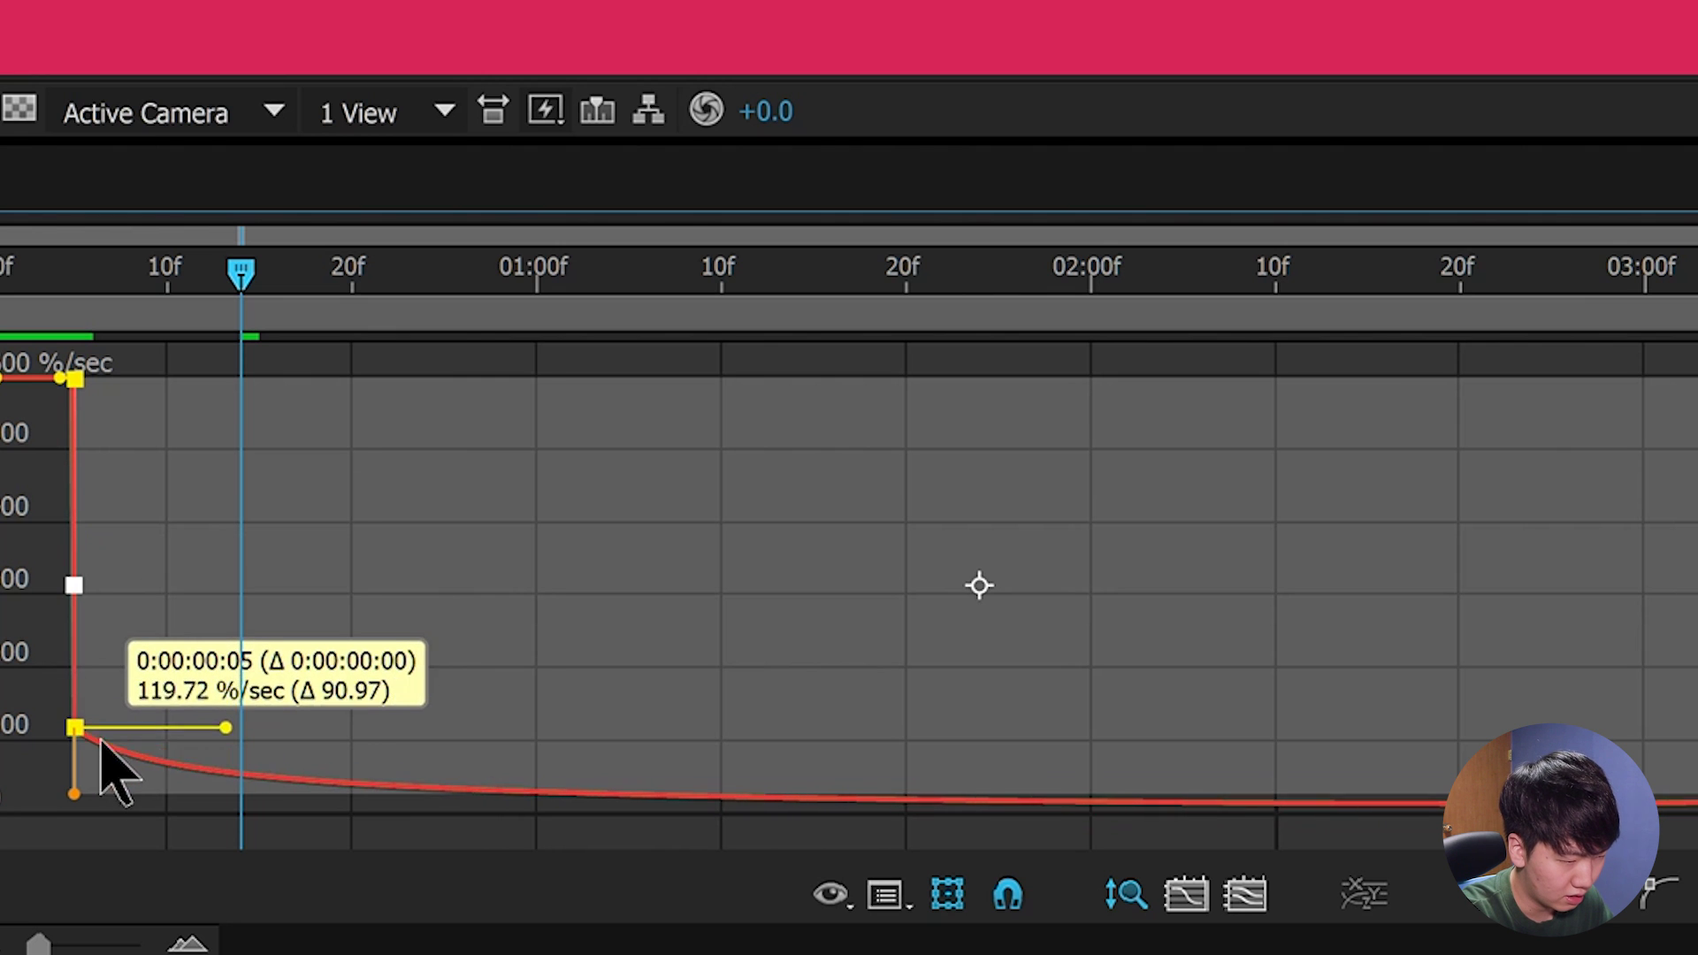
left_click_drag(99, 739, 98, 698)
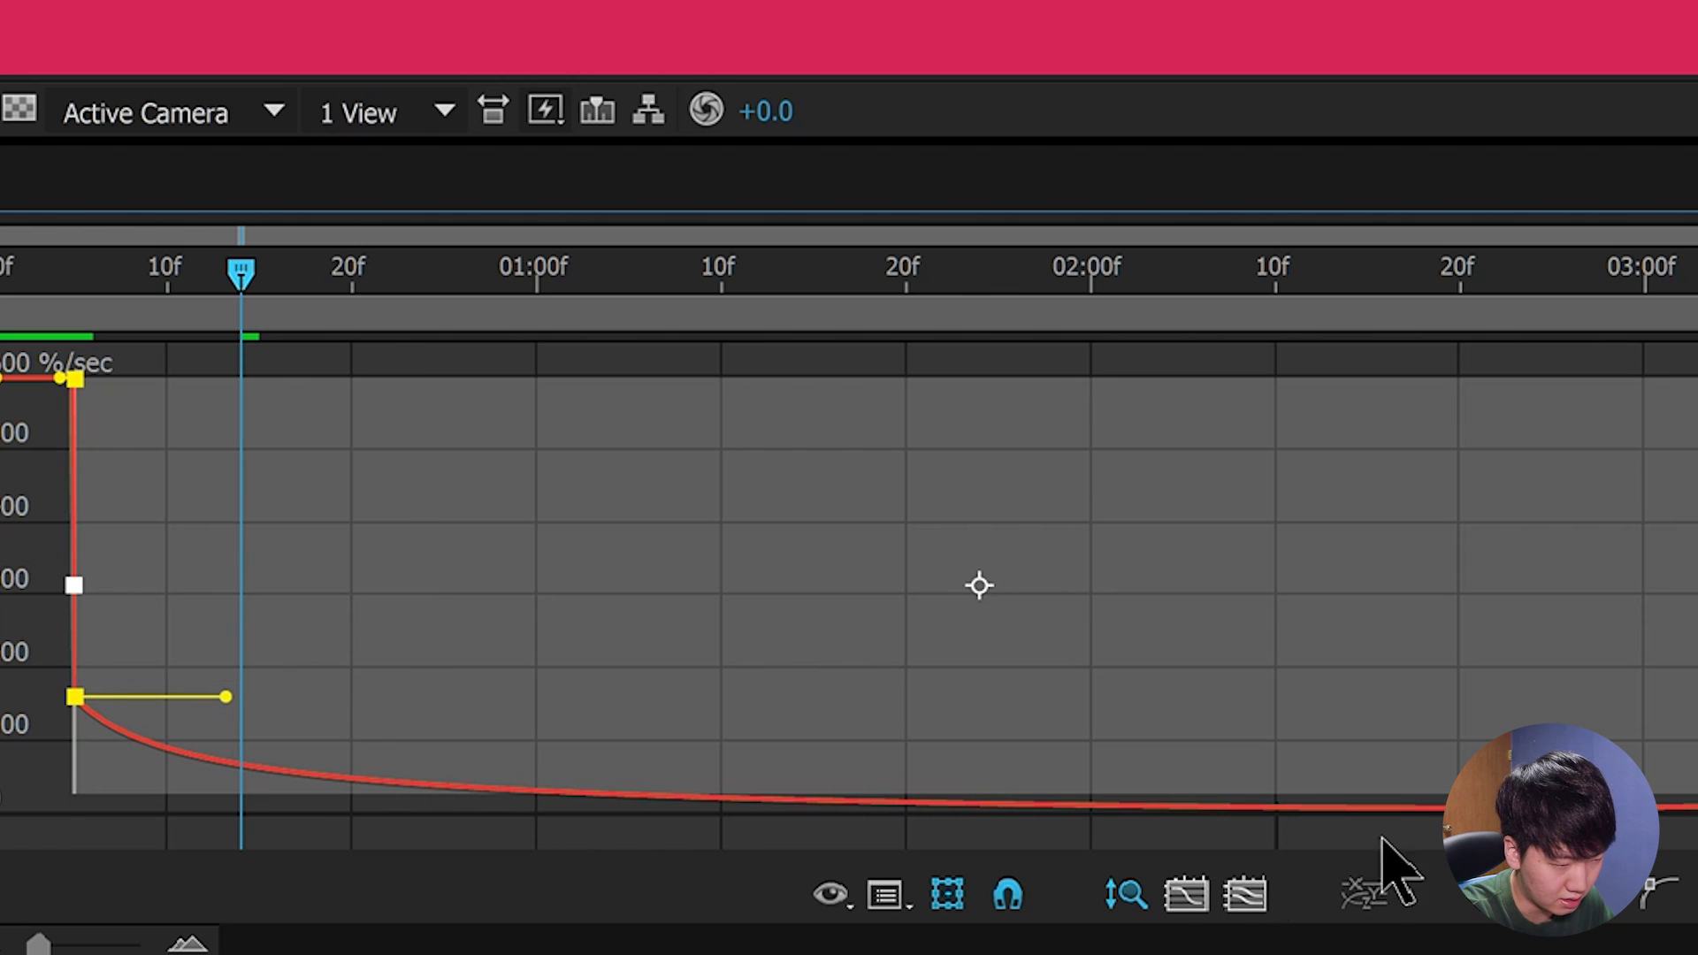
left_click_drag(676, 265, 1489, 374)
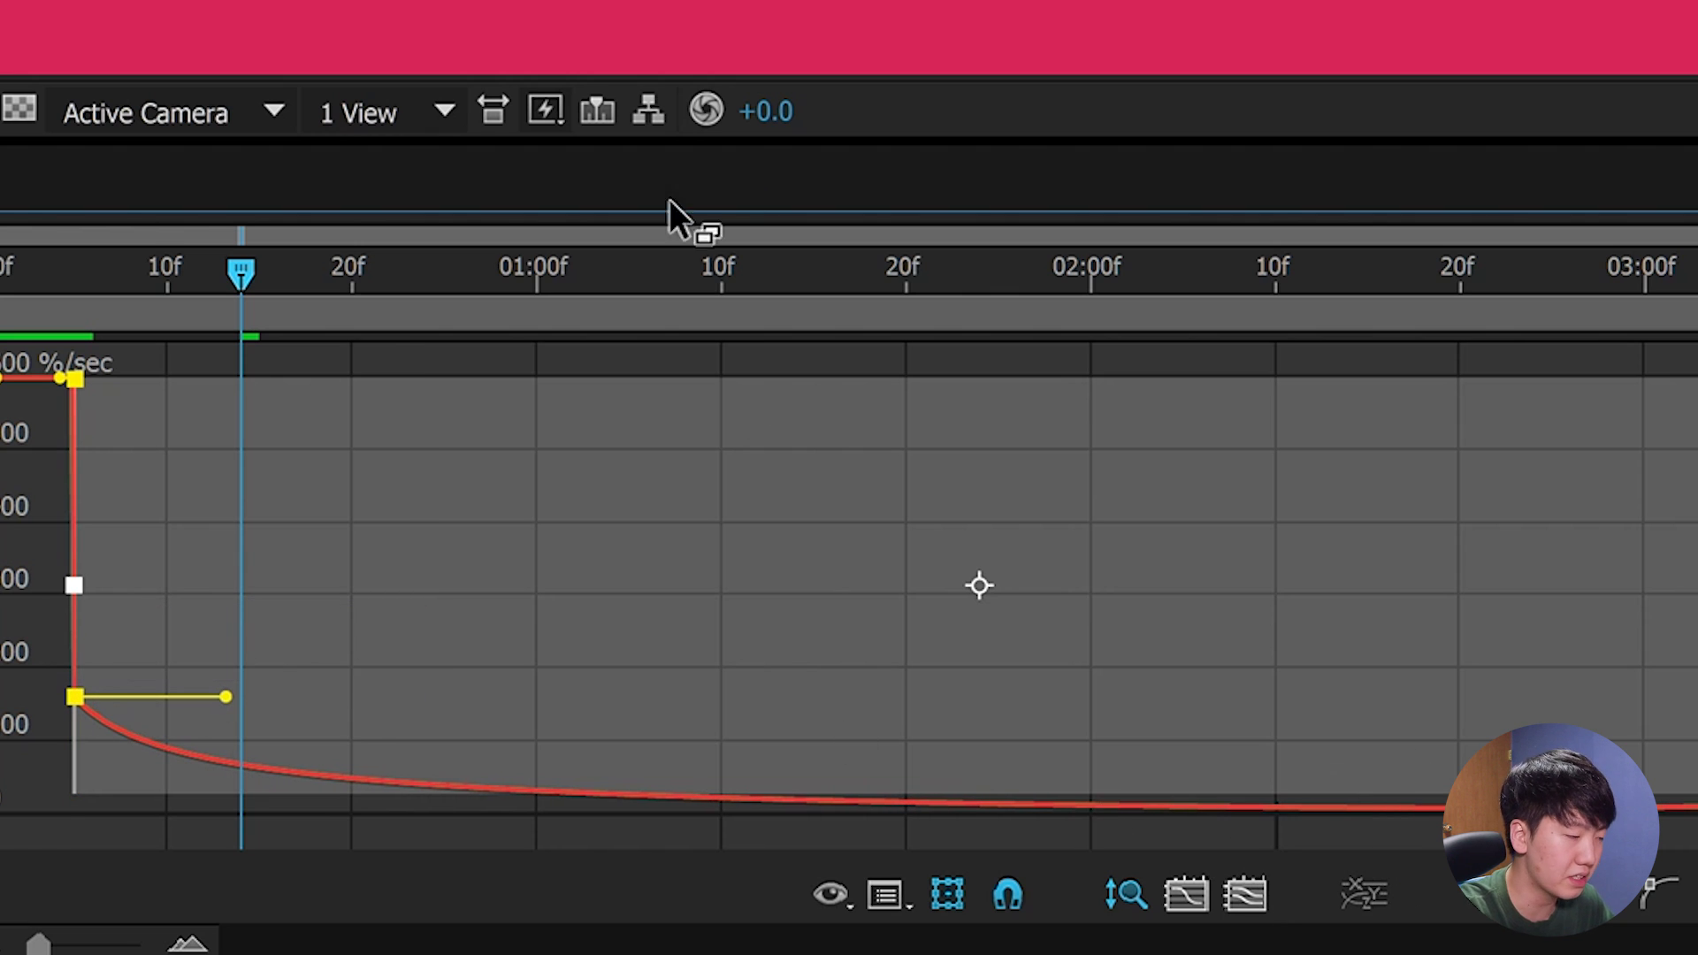
left_click_drag(1207, 701, 676, 784)
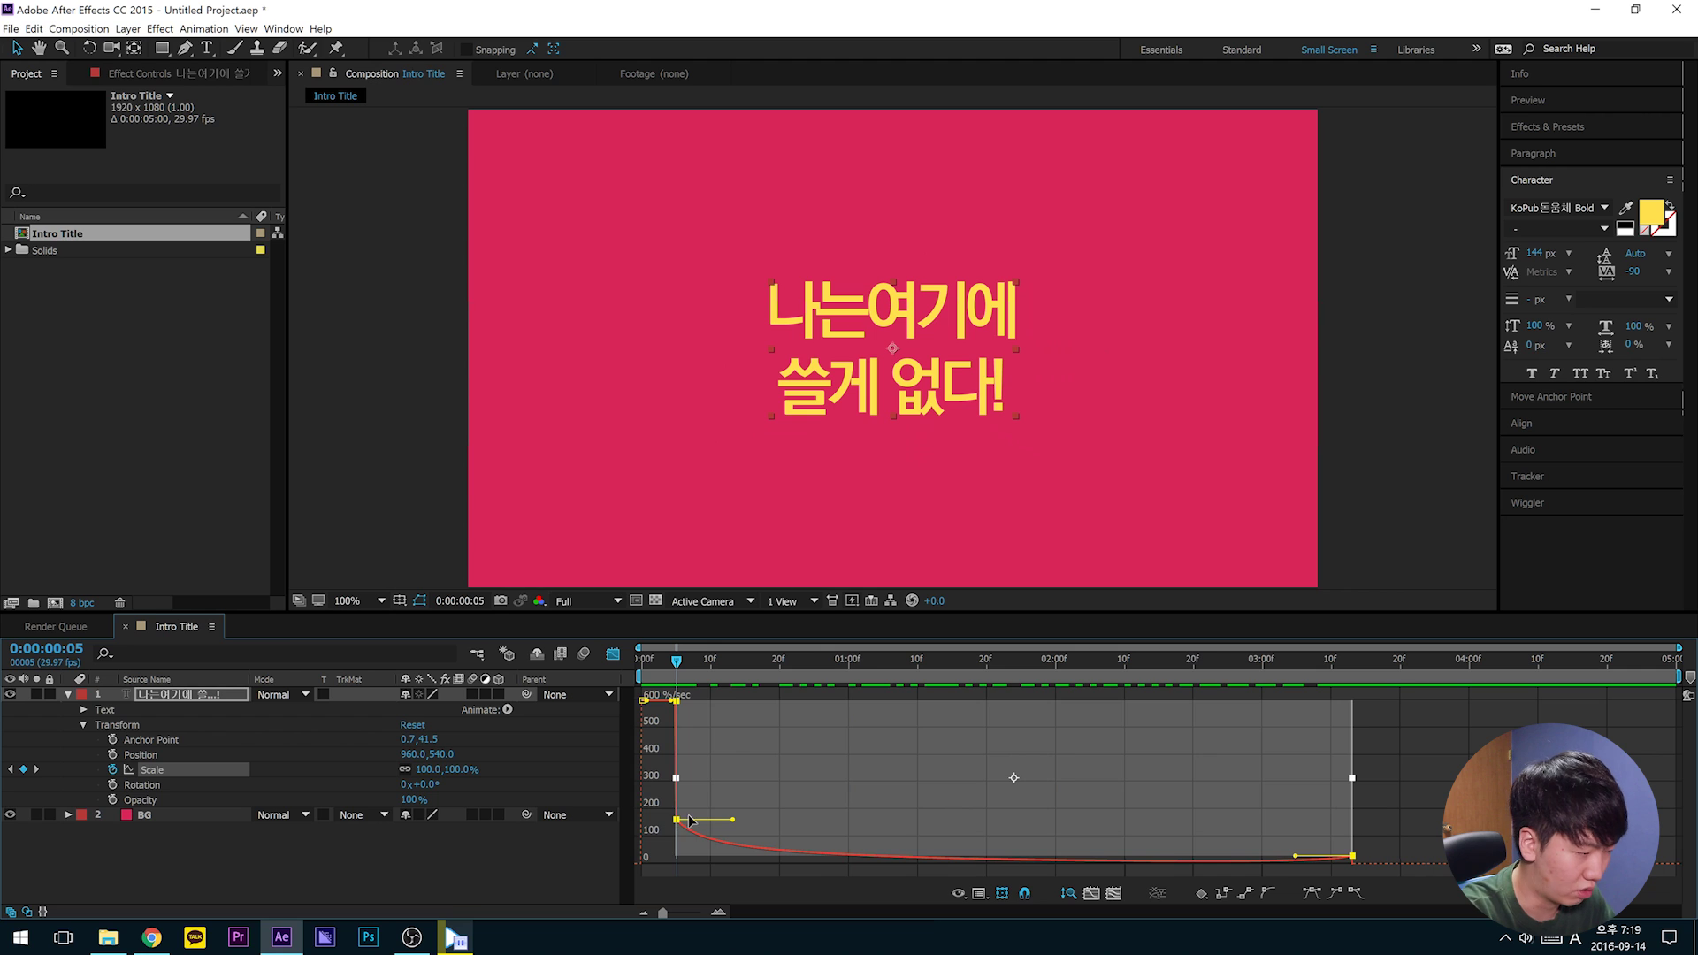
left_click_drag(664, 798, 650, 778)
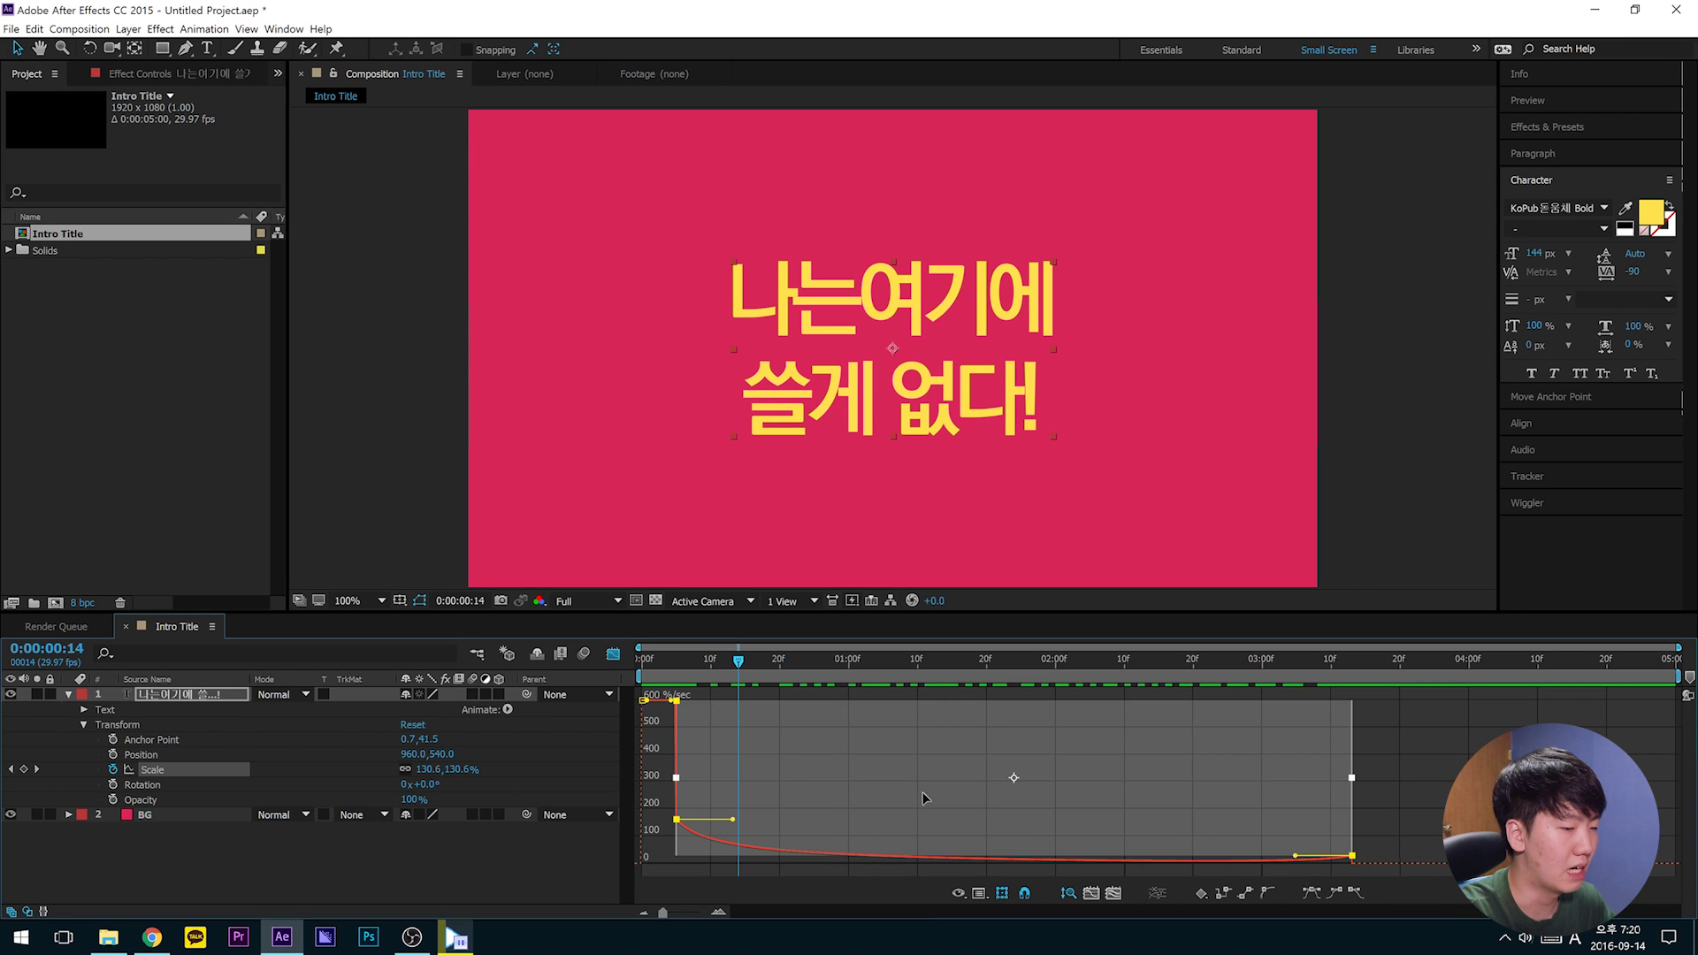
Step: Lower the incoming speed of the frame 5 Scale keyframe to about 162 %/sec, joining it to the outgoing curve
left_click(1057, 775)
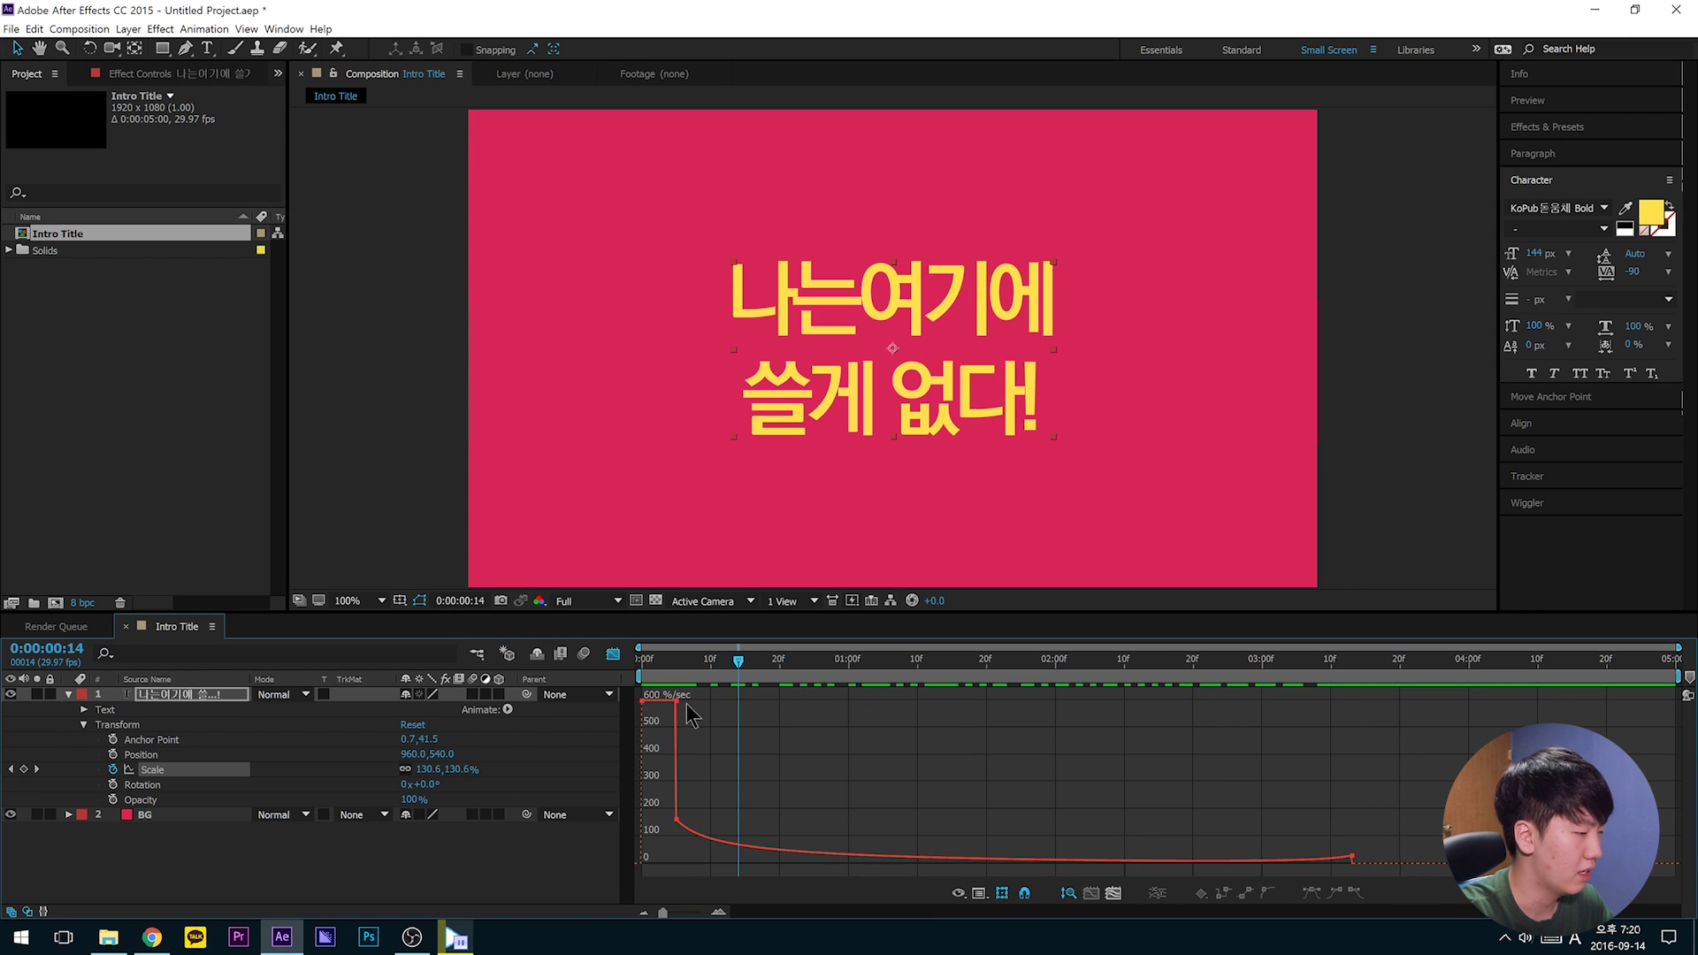
left_click_drag(678, 703, 681, 776)
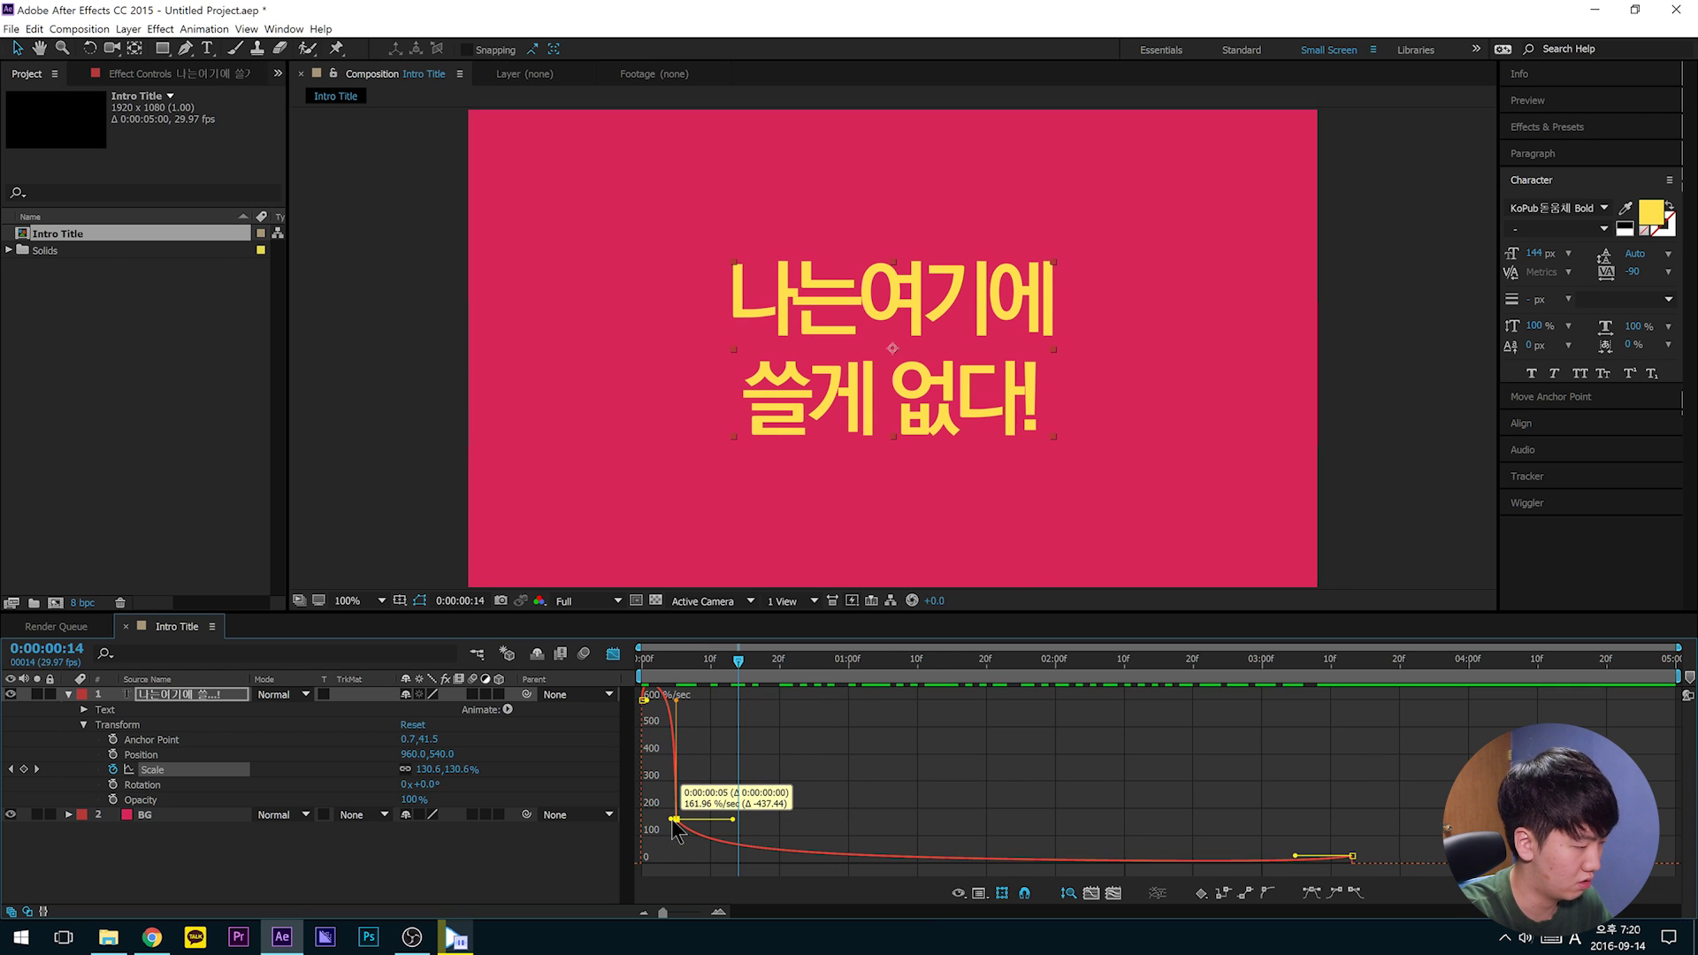
left_click_drag(674, 831, 675, 831)
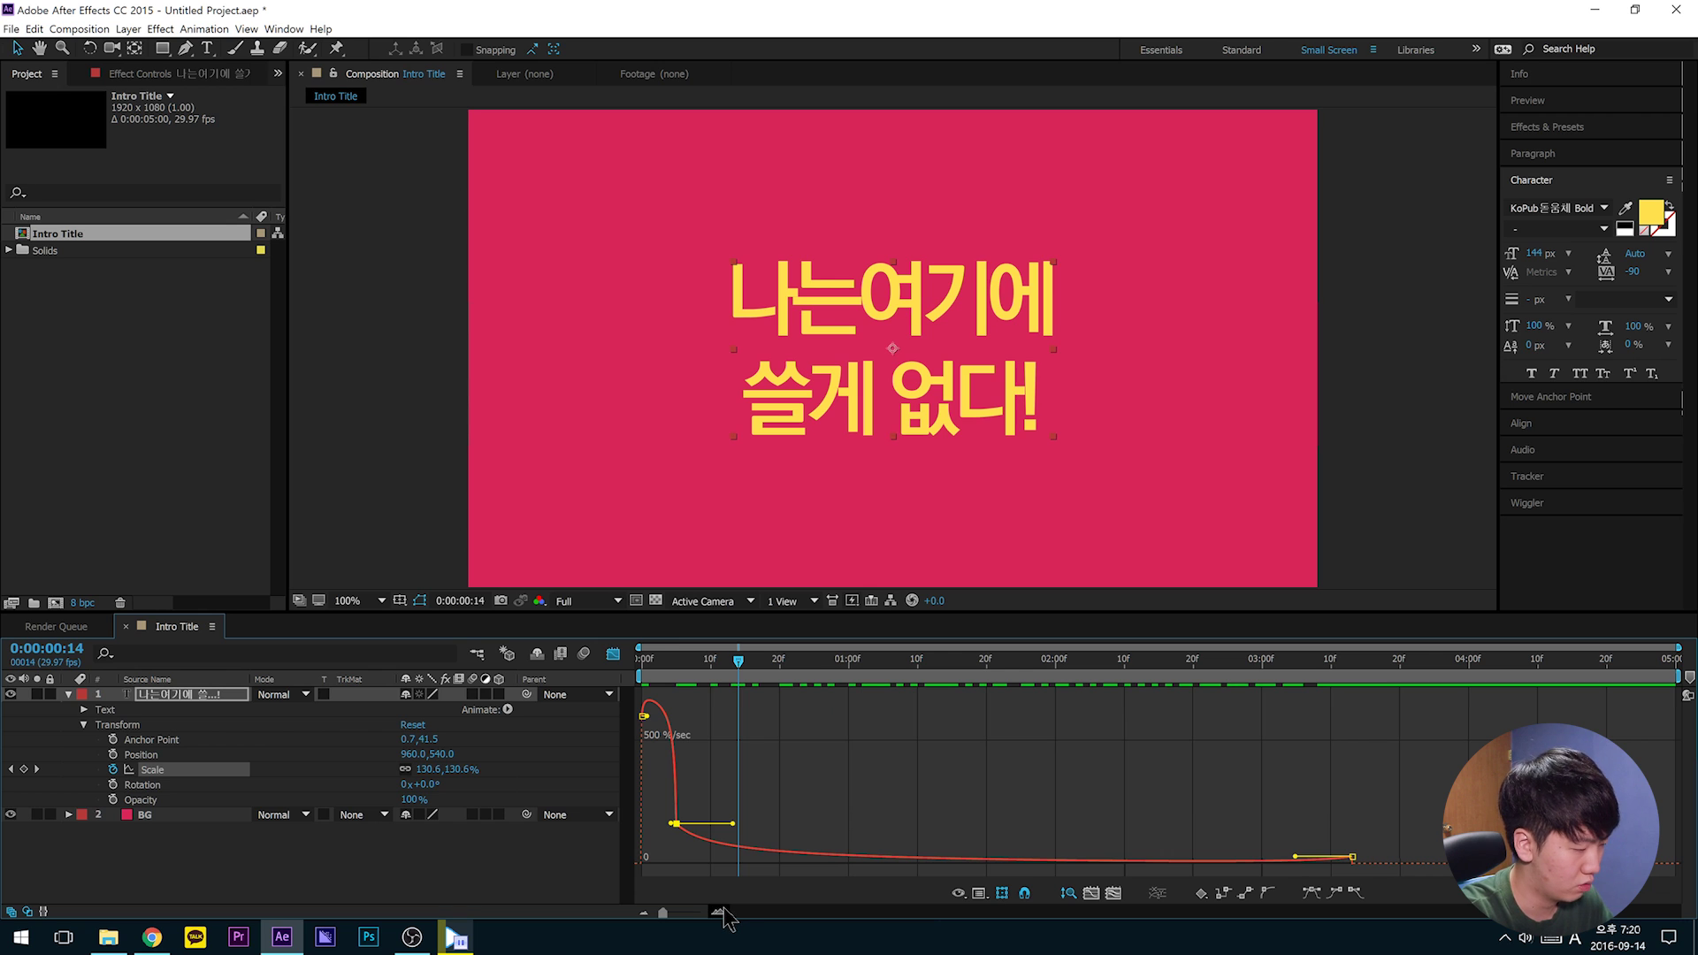
Step: Lengthen the incoming influence handle of the frame 5 Scale keyframe so the speed curve eases smoothly into the slowdown
left_click(722, 911)
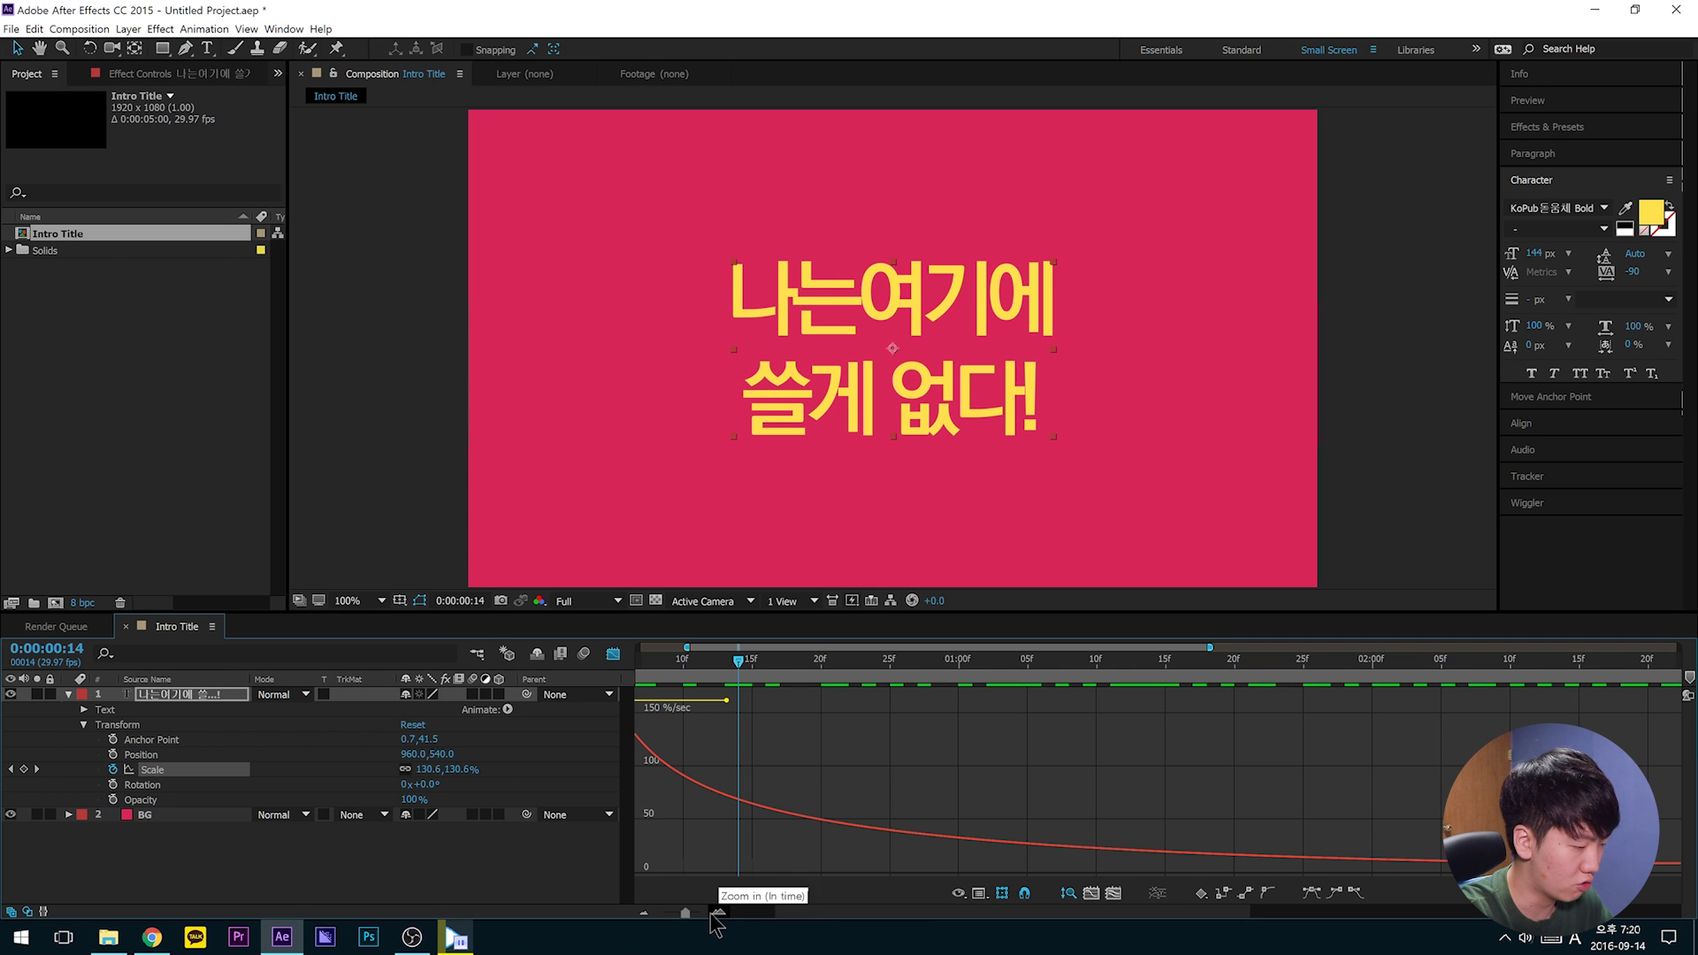
left_click_drag(832, 911, 768, 912)
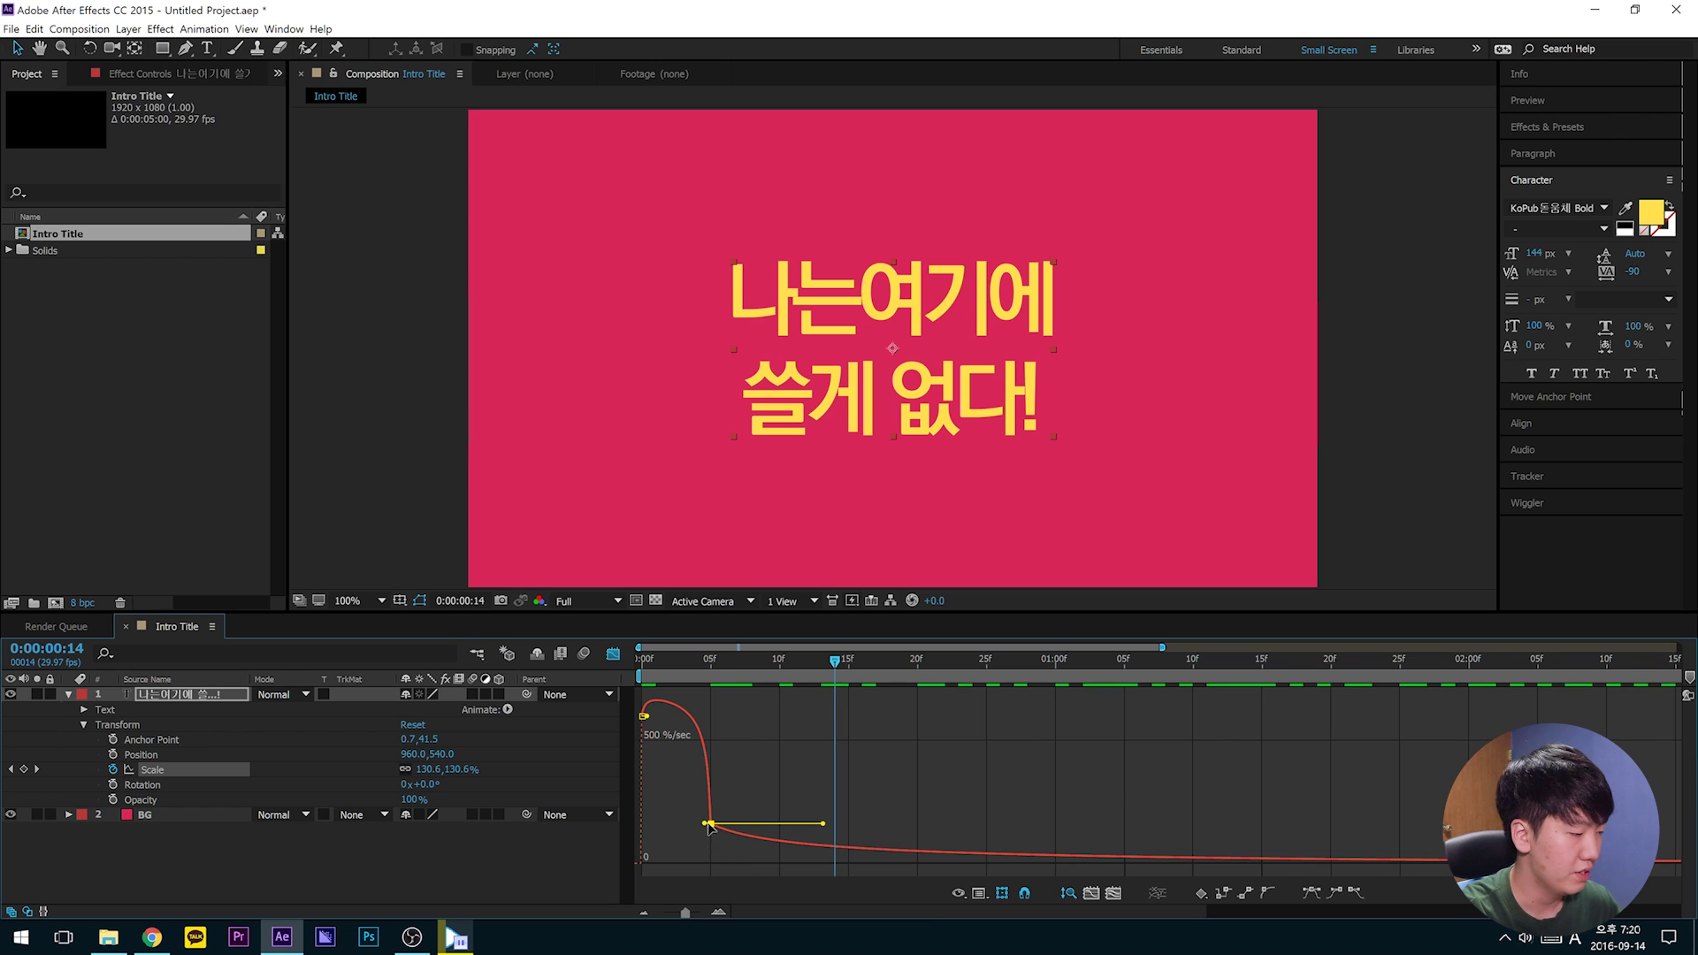
left_click_drag(703, 825, 686, 828)
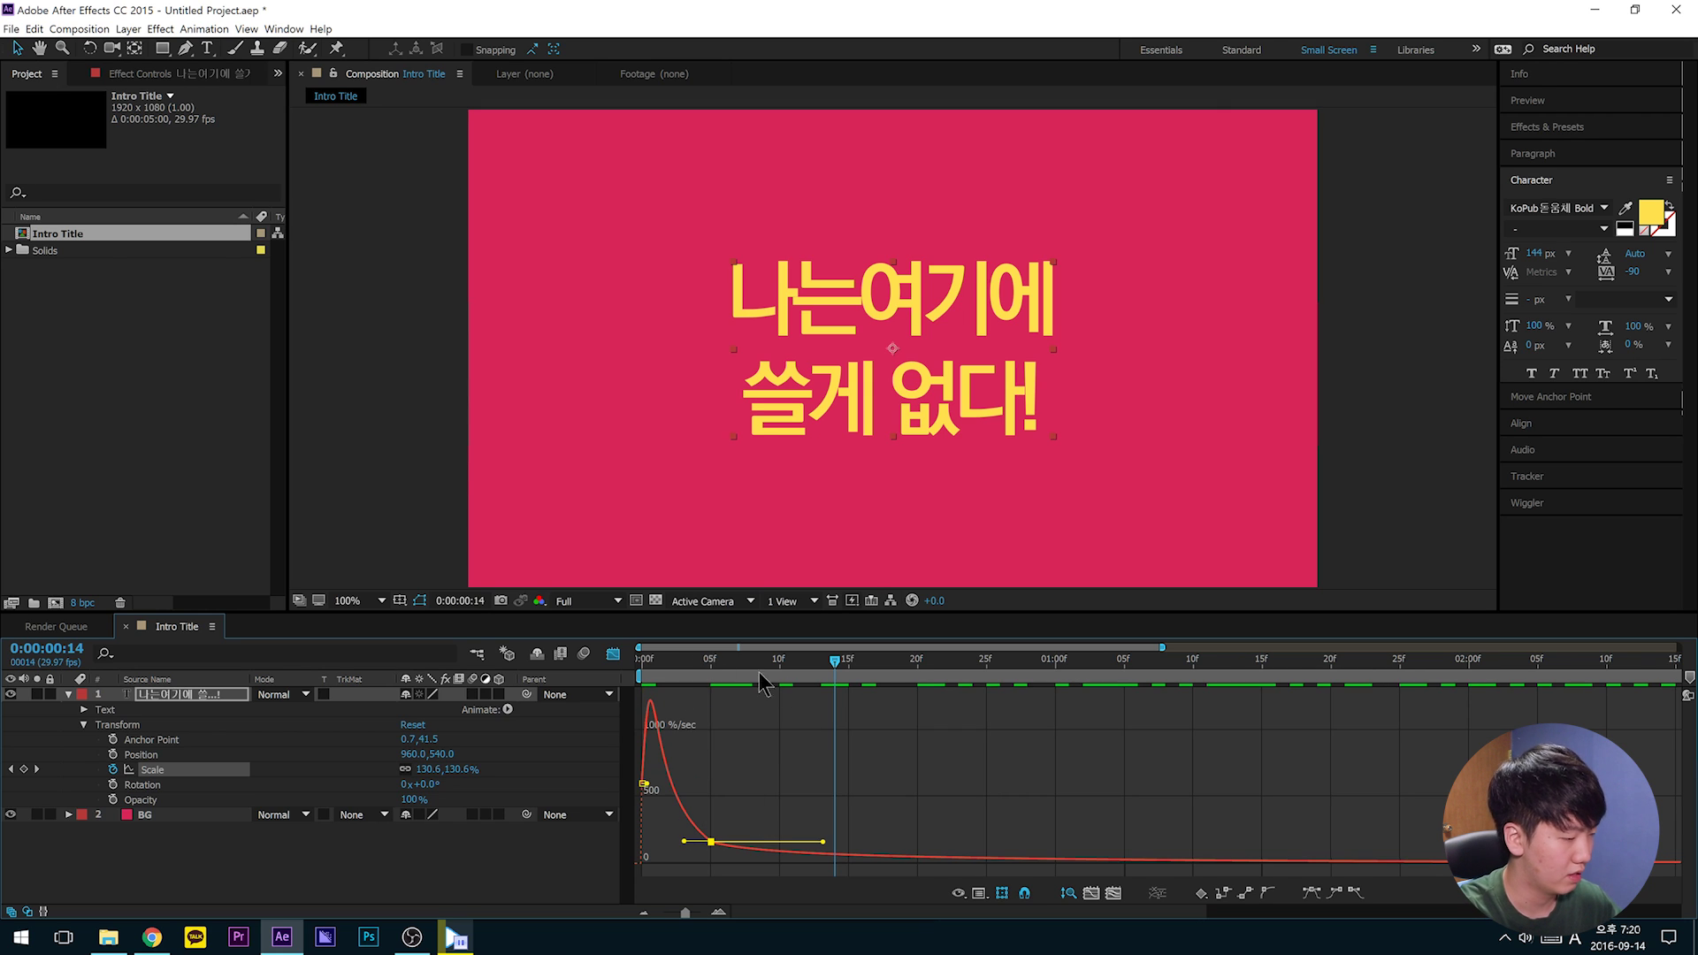
key("minus")
key("minus")
key("minus")
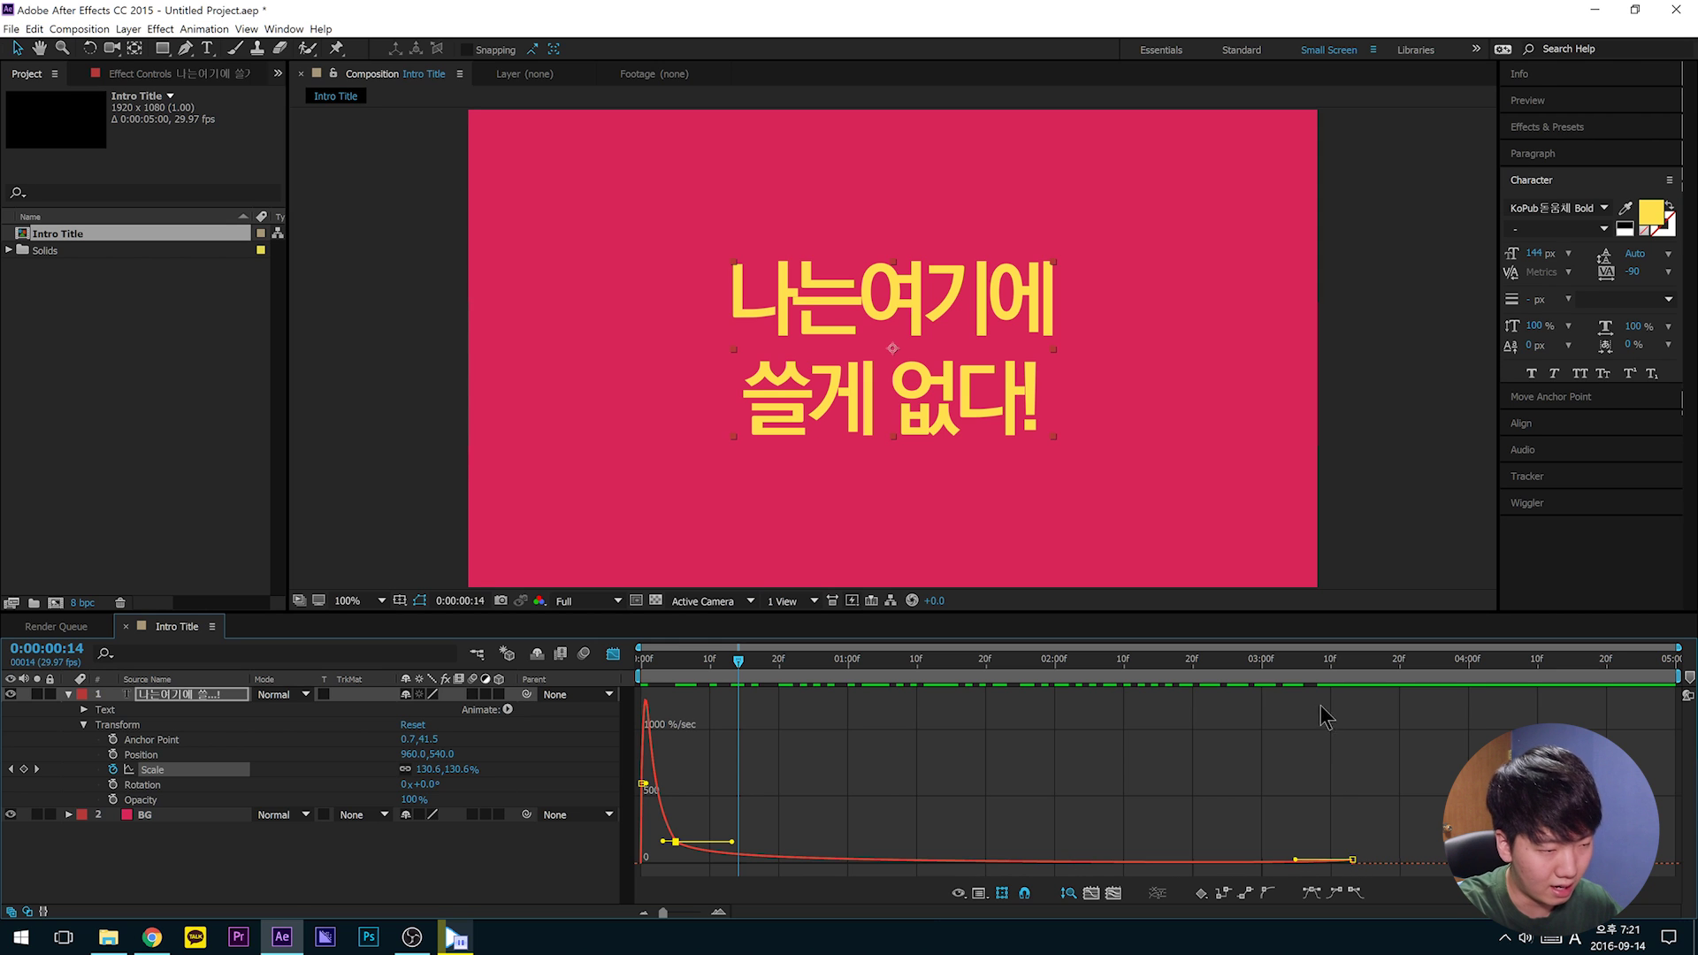
Step: Apply Easy Ease In to the title's last Scale keyframe and preview the animation
mouse_move(1352, 859)
left_mouse_down()
mouse_move(1334, 871)
mouse_move(1357, 851)
left_mouse_up()
key("ctrl+z")
left_click_drag(1358, 889, 1351, 888)
left_click(1388, 831)
left_click_drag(1397, 818, 1333, 869)
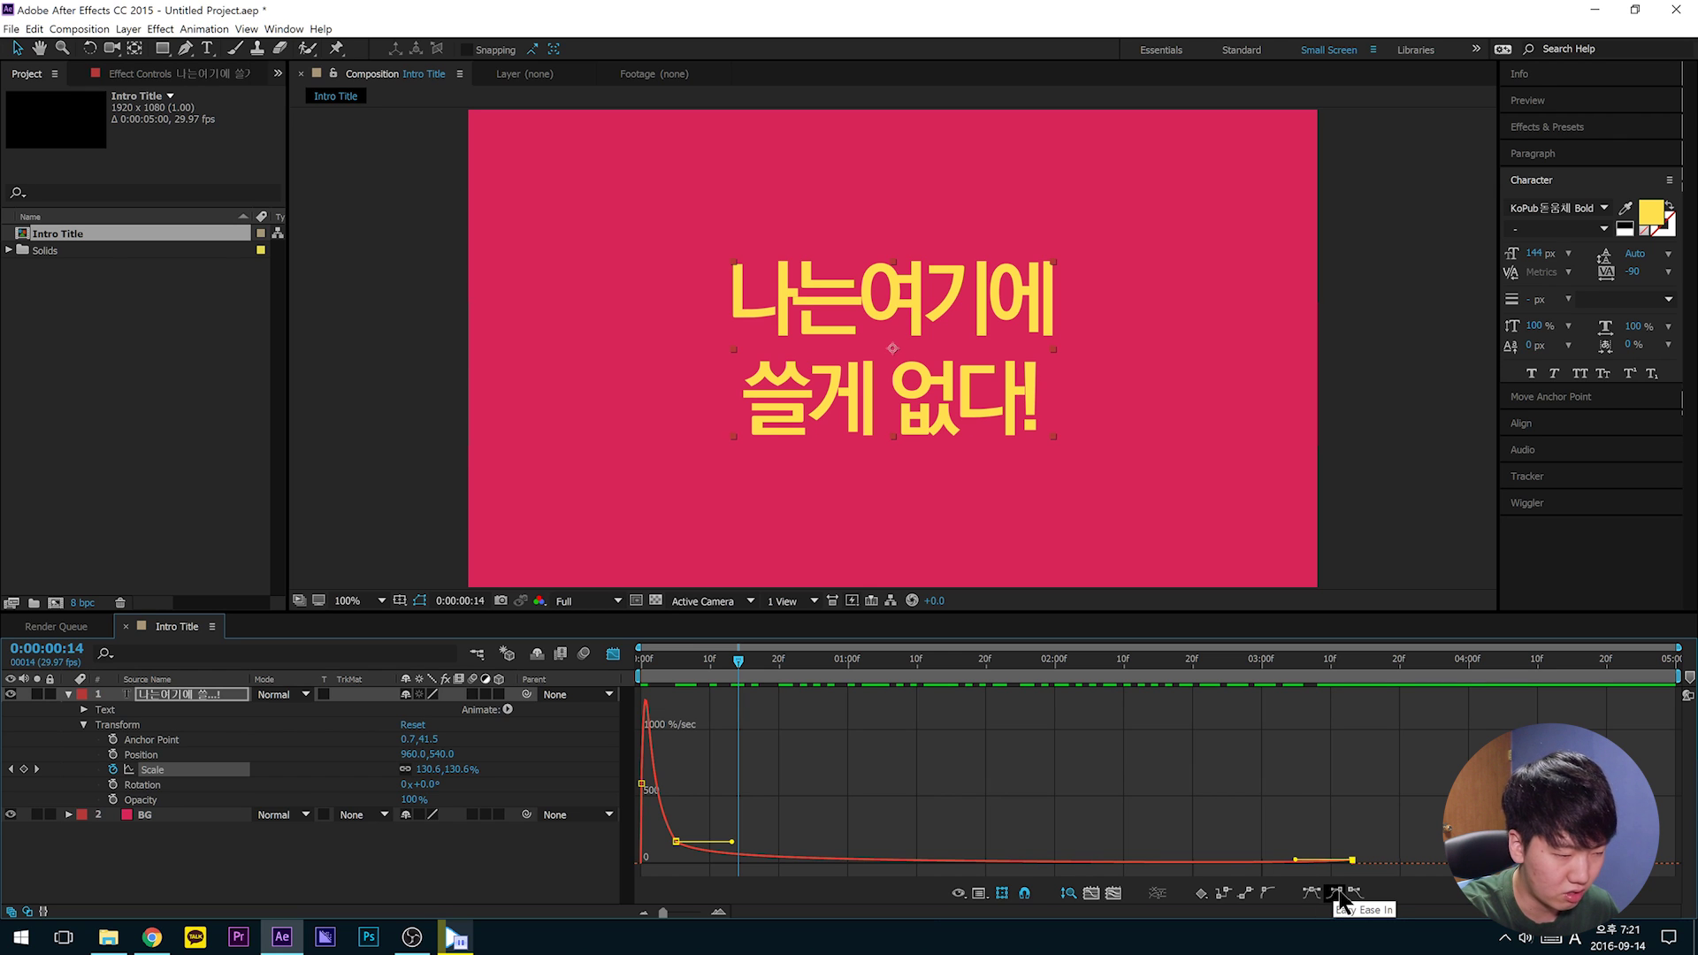
left_click(1341, 893)
left_click_drag(1399, 799, 1291, 905)
key("space")
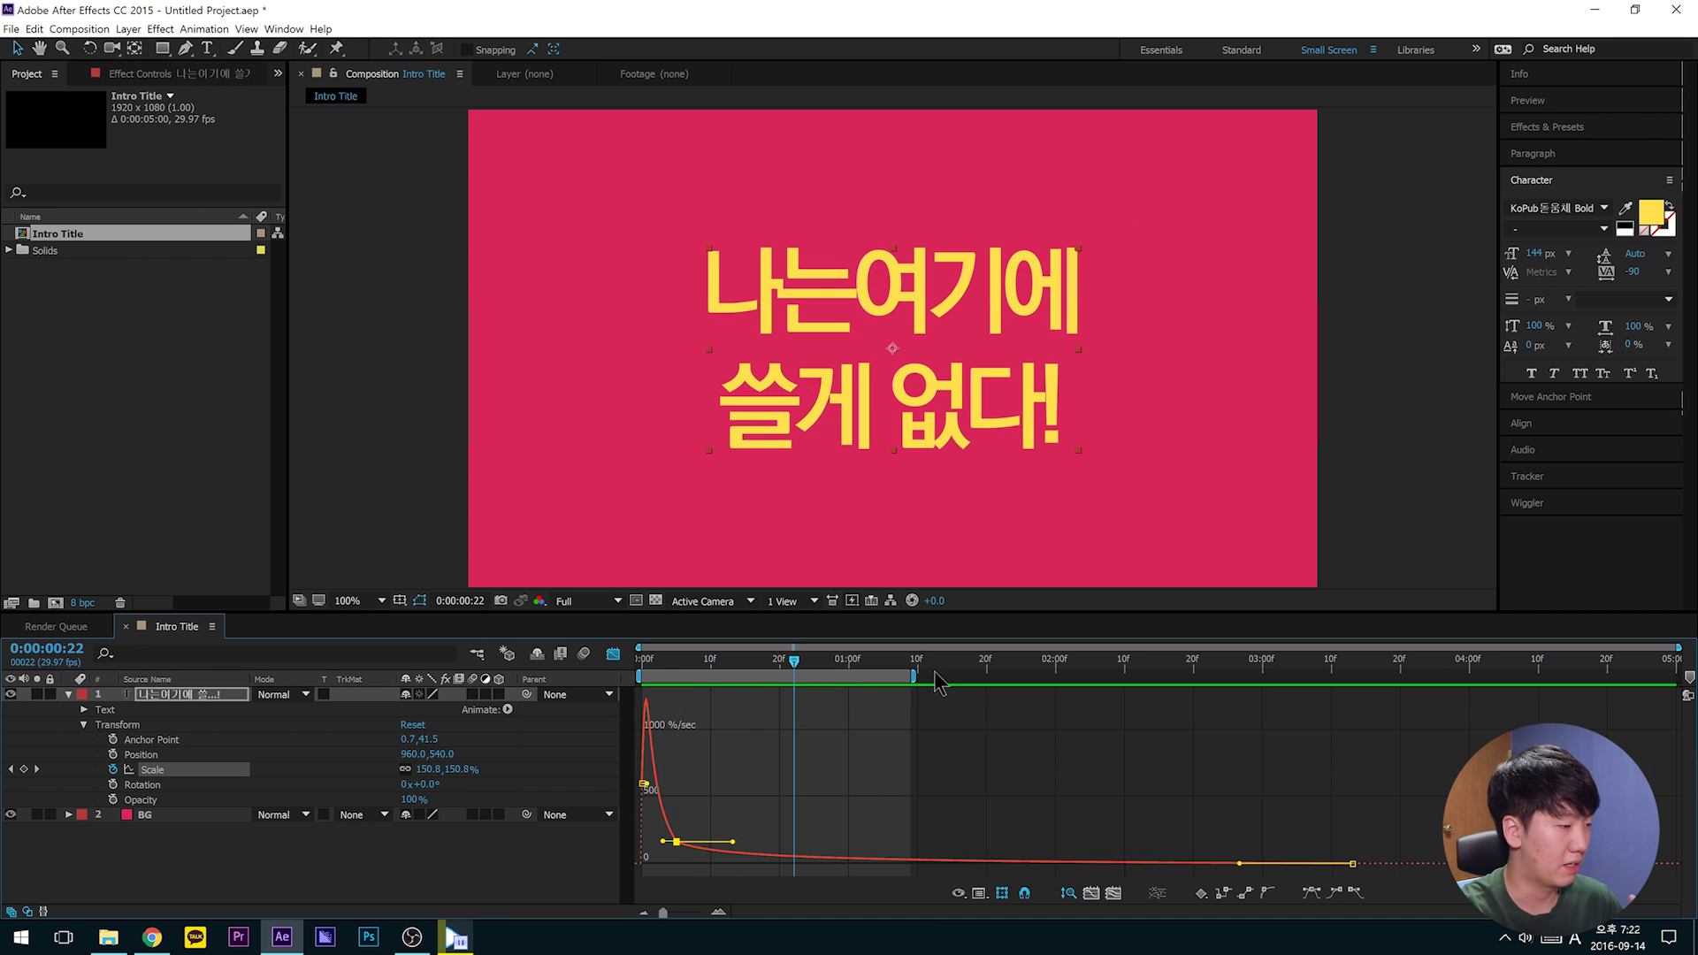
Step: Scrub the opening frames back to frame 13 and leave the Graph Editor for the keyframe view
left_click_drag(786, 665, 731, 665)
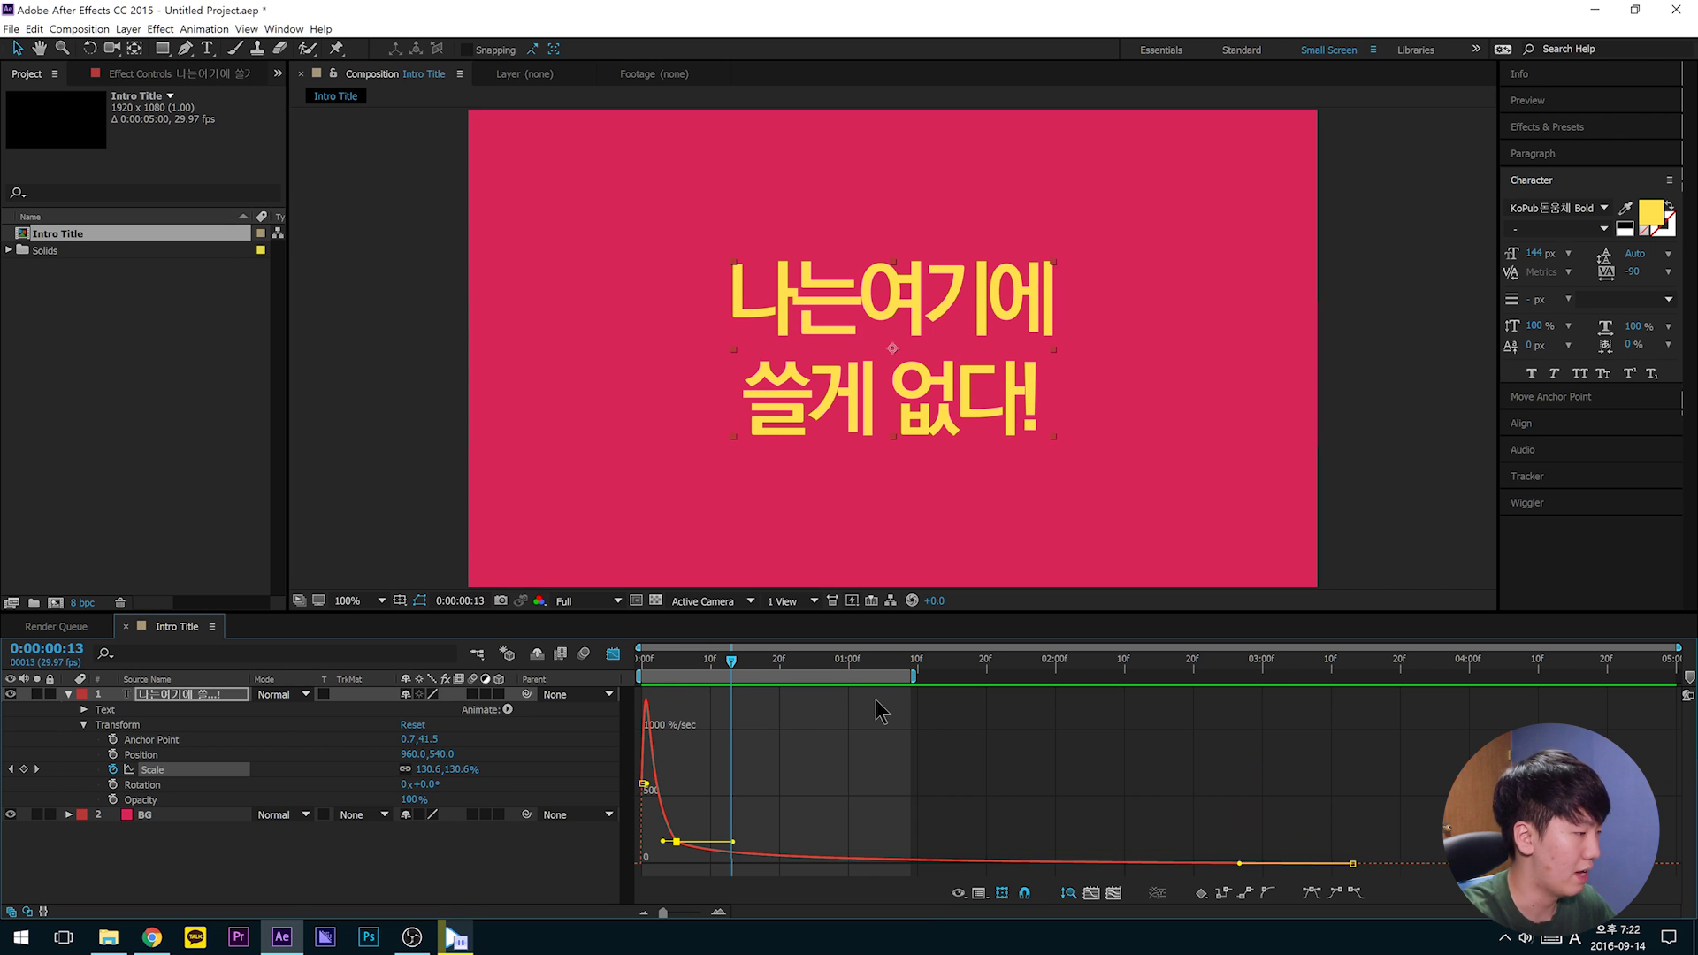
left_click_drag(762, 707, 576, 887)
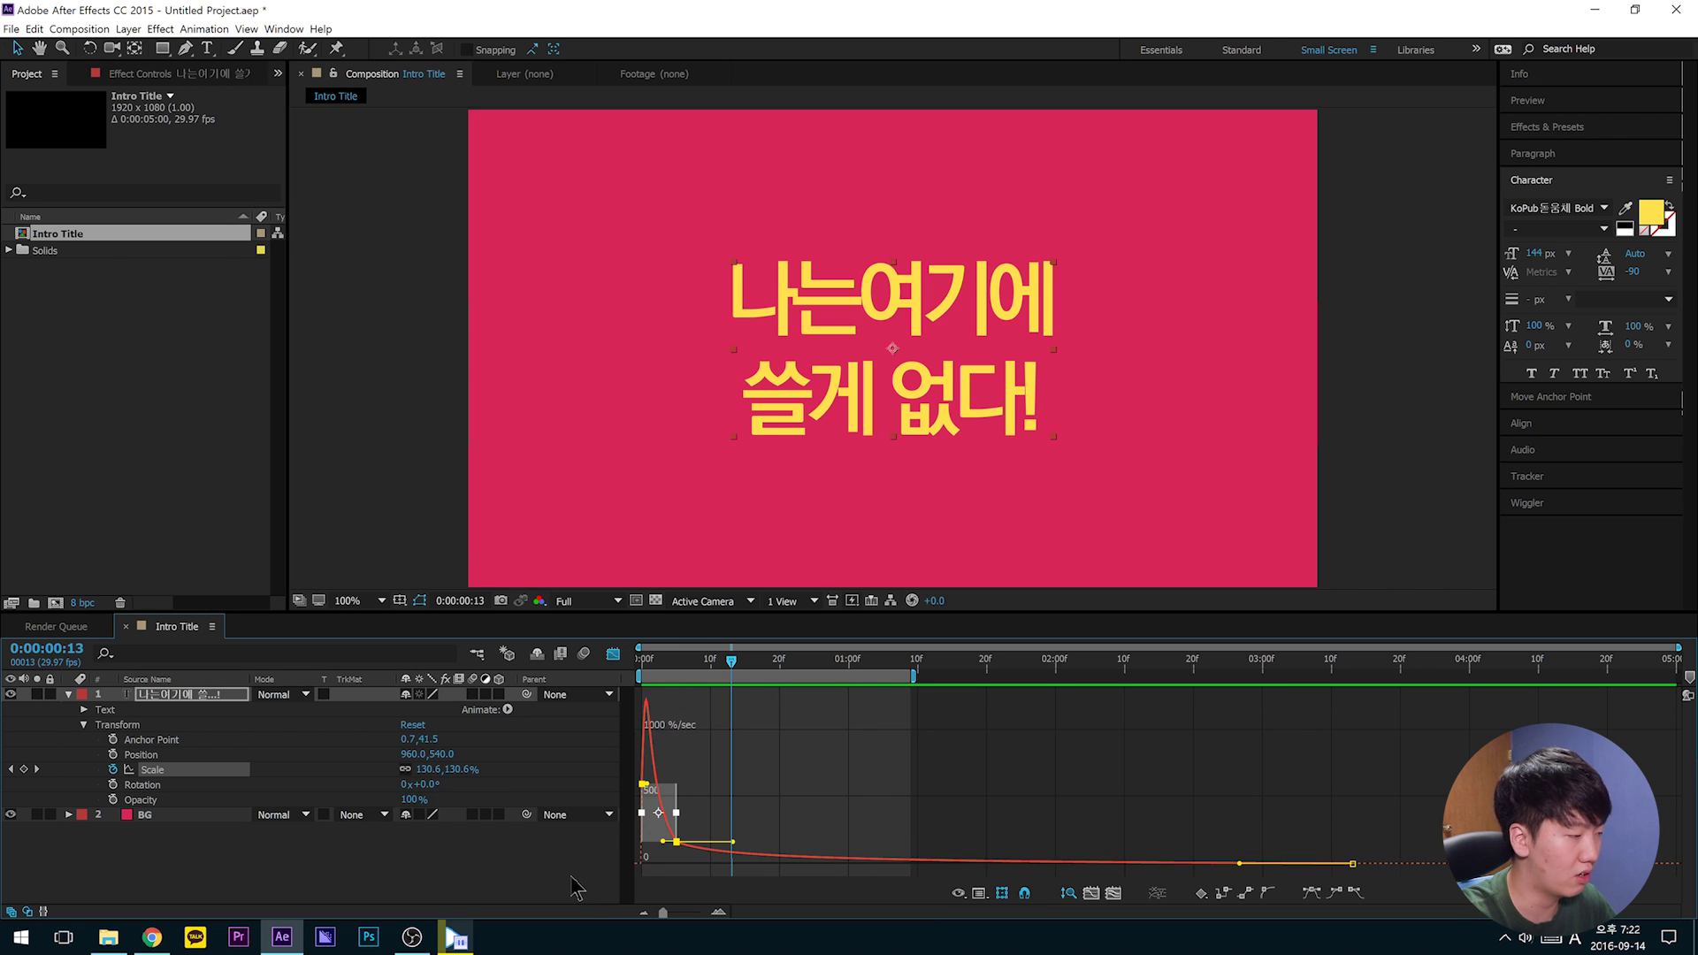
left_click(613, 653)
Step: Try the middle Scale keyframe at frame 12 and at frame 4, previewing each timing
left_click_drag(677, 775, 718, 781)
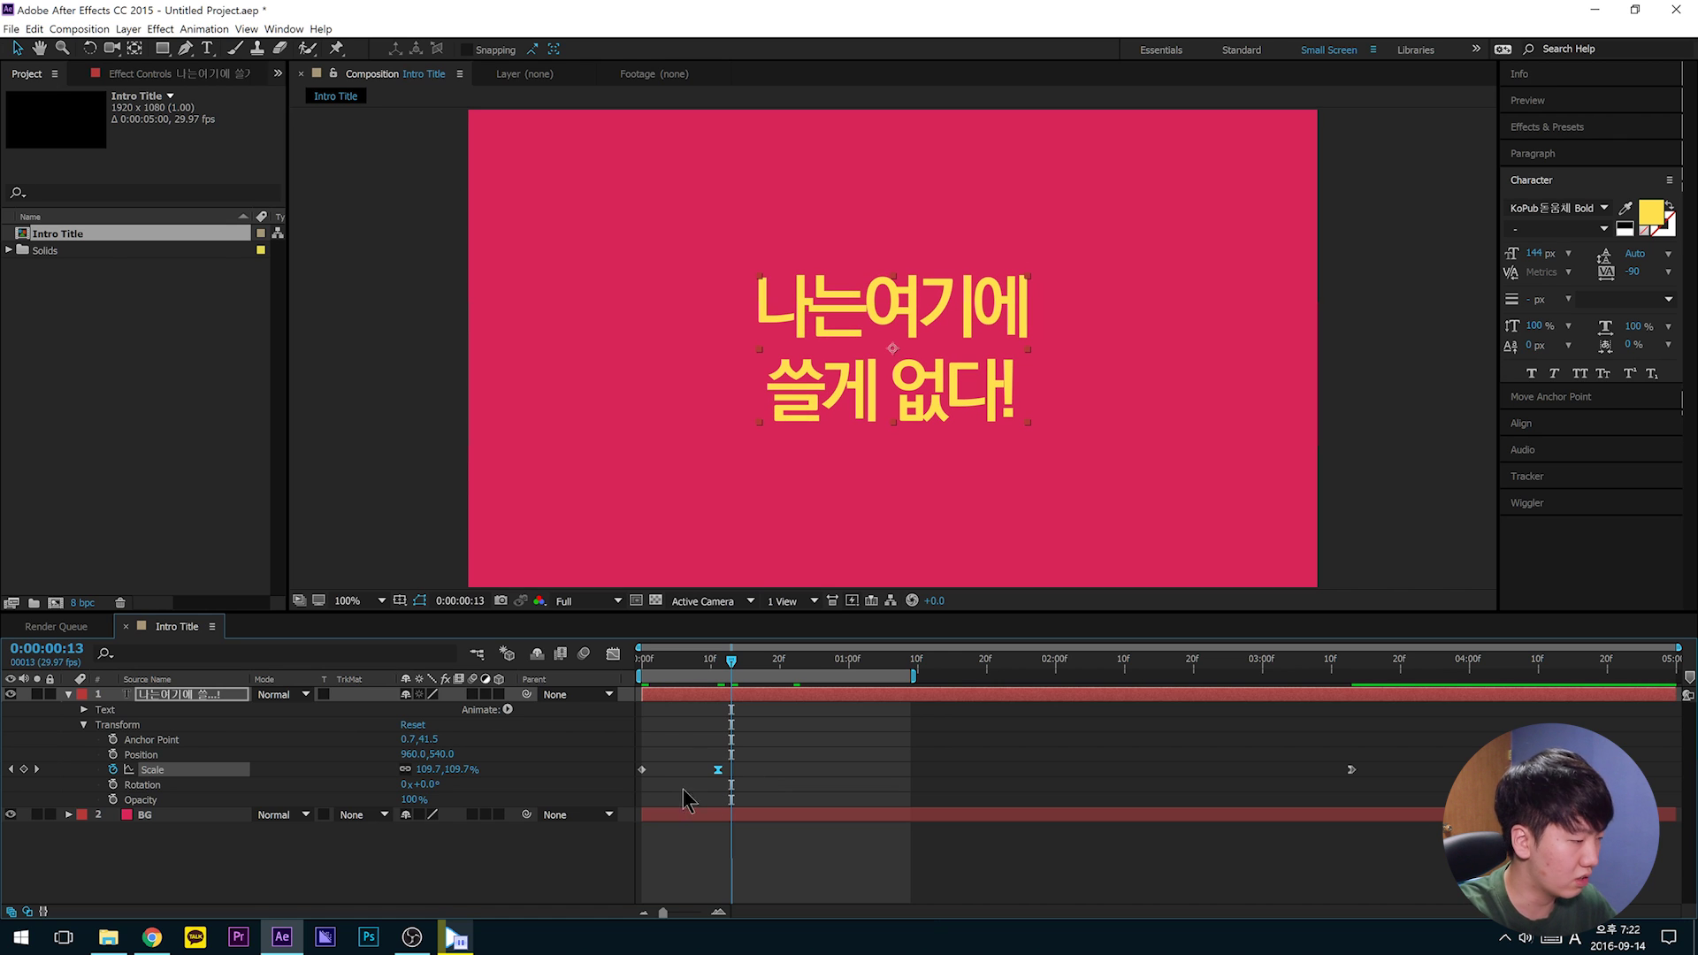
left_click_drag(722, 776, 725, 778)
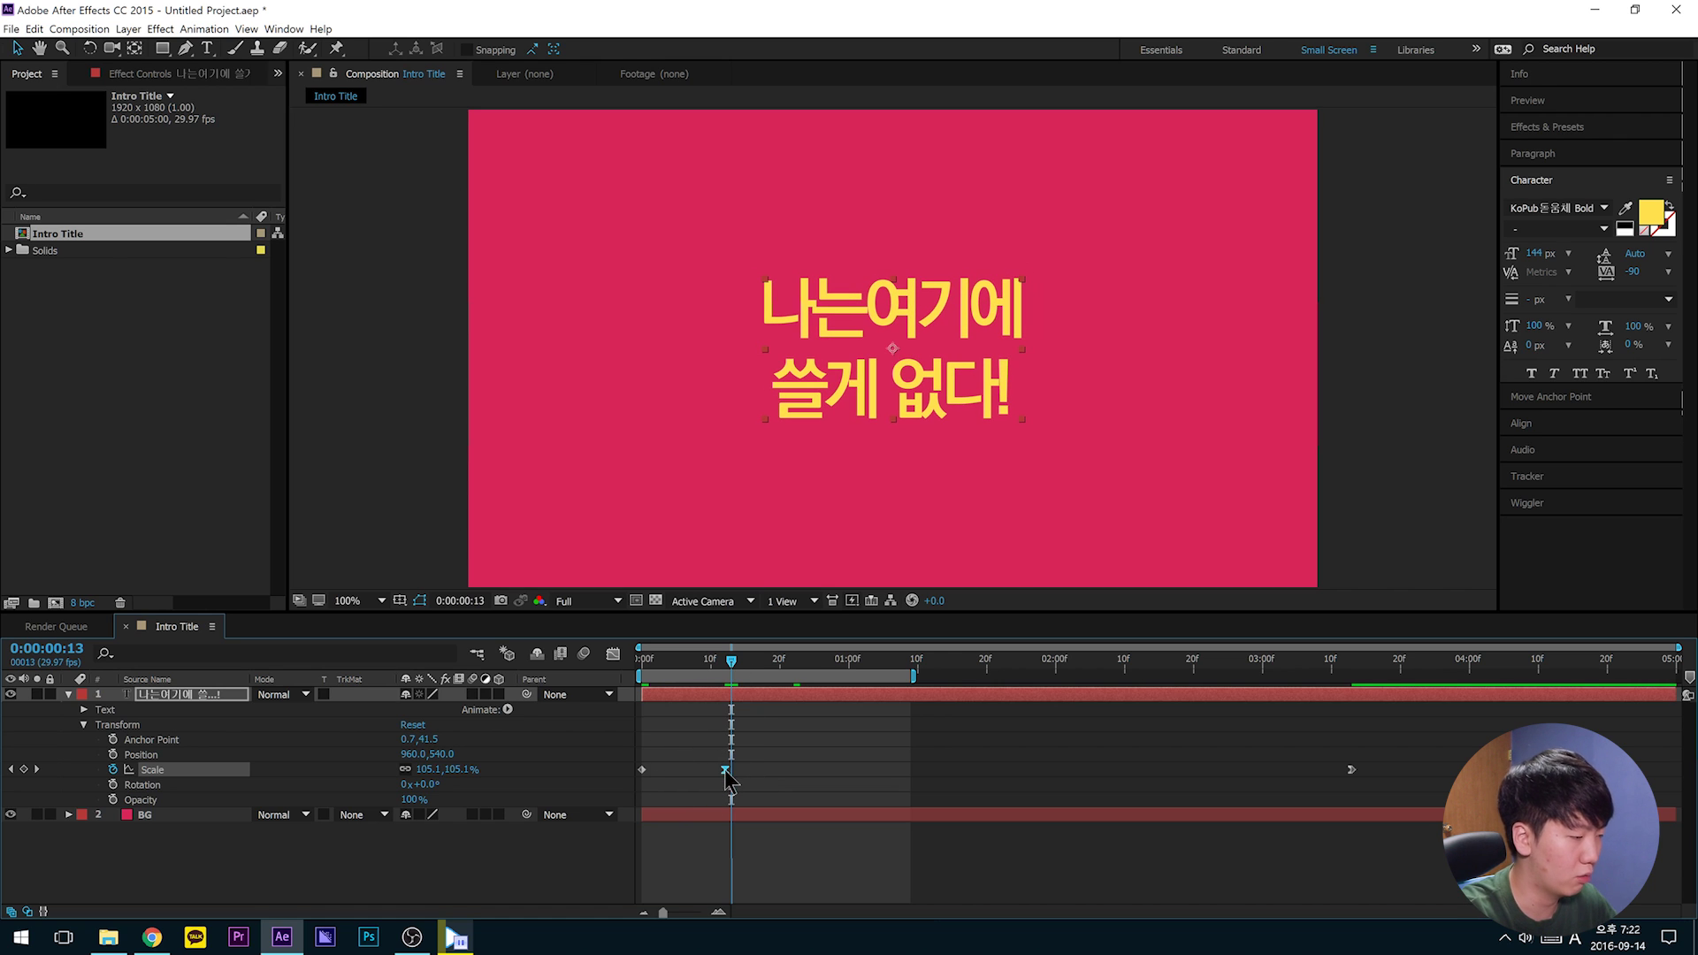
key("space")
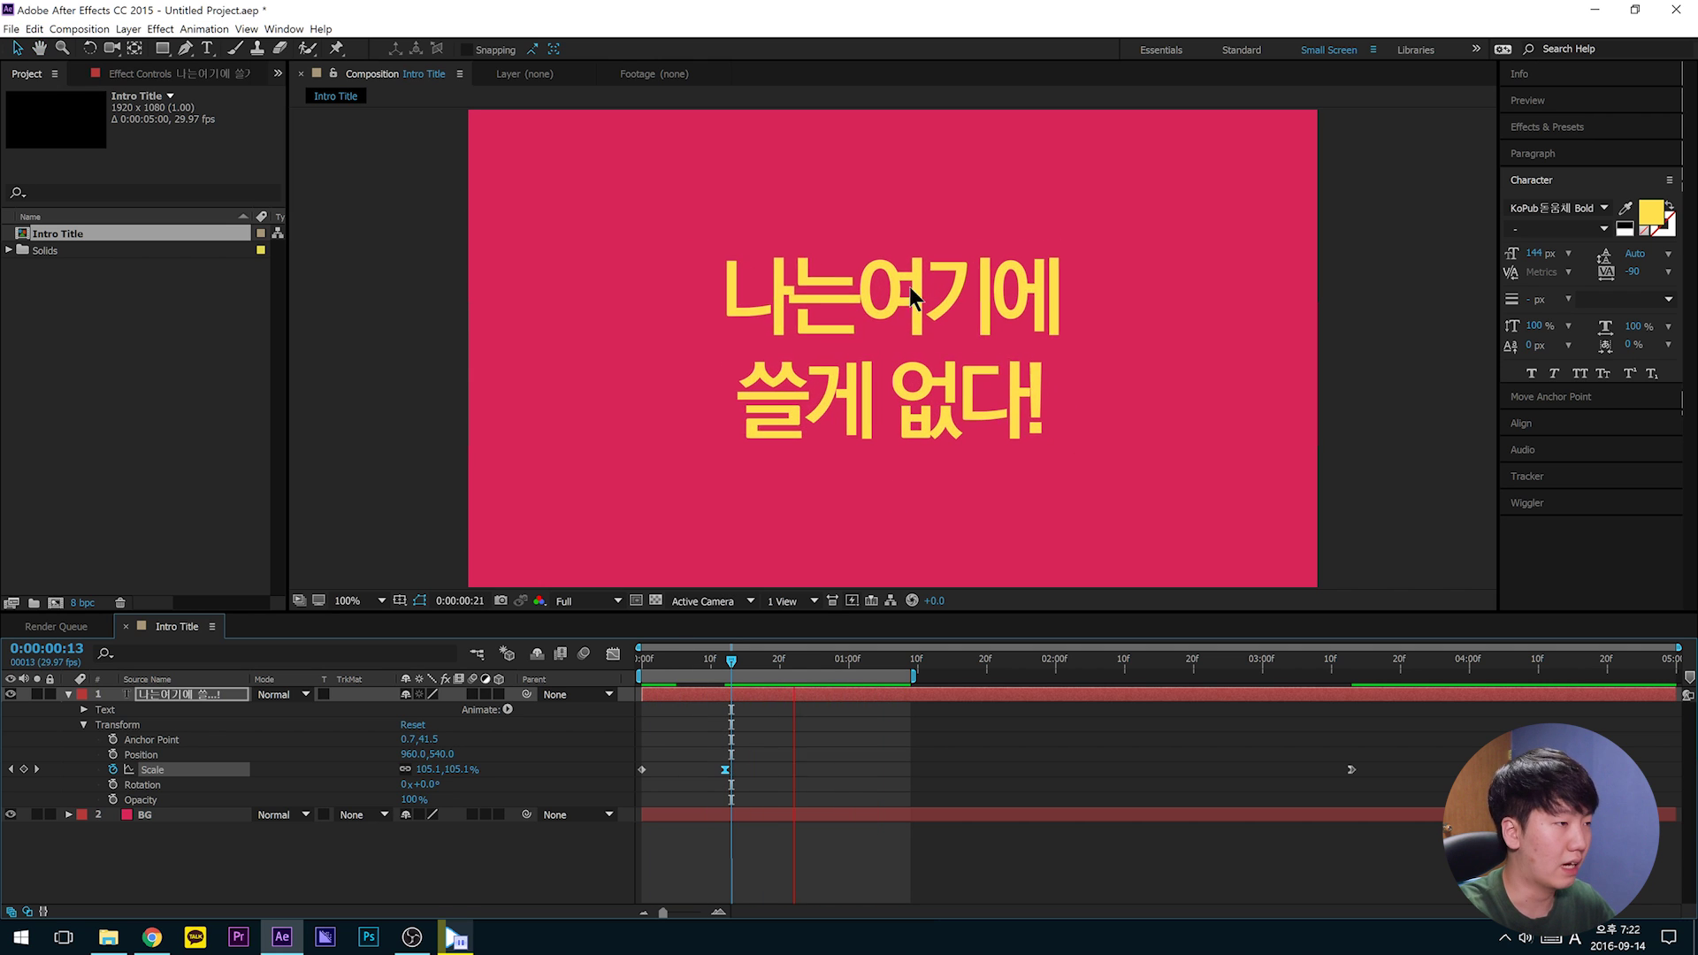
left_click_drag(725, 769, 670, 775)
key("space")
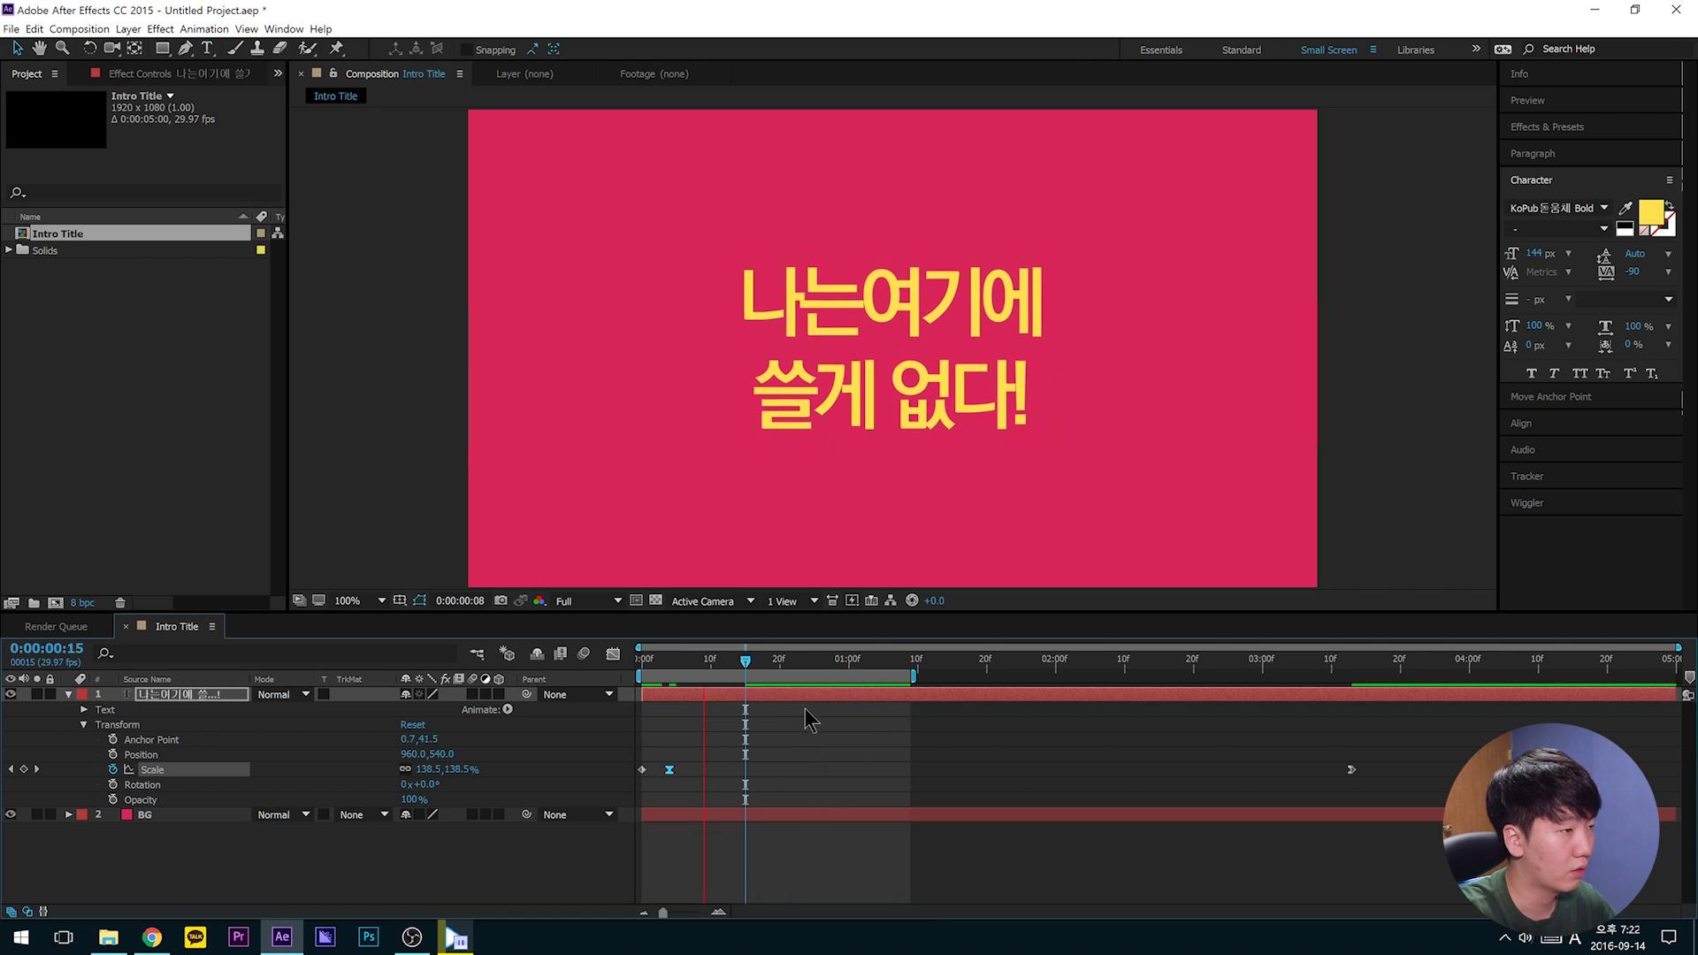
Step: Move the middle Scale keyframe to about frame 9 and preview the title's scaling
left_click_drag(669, 769, 697, 770)
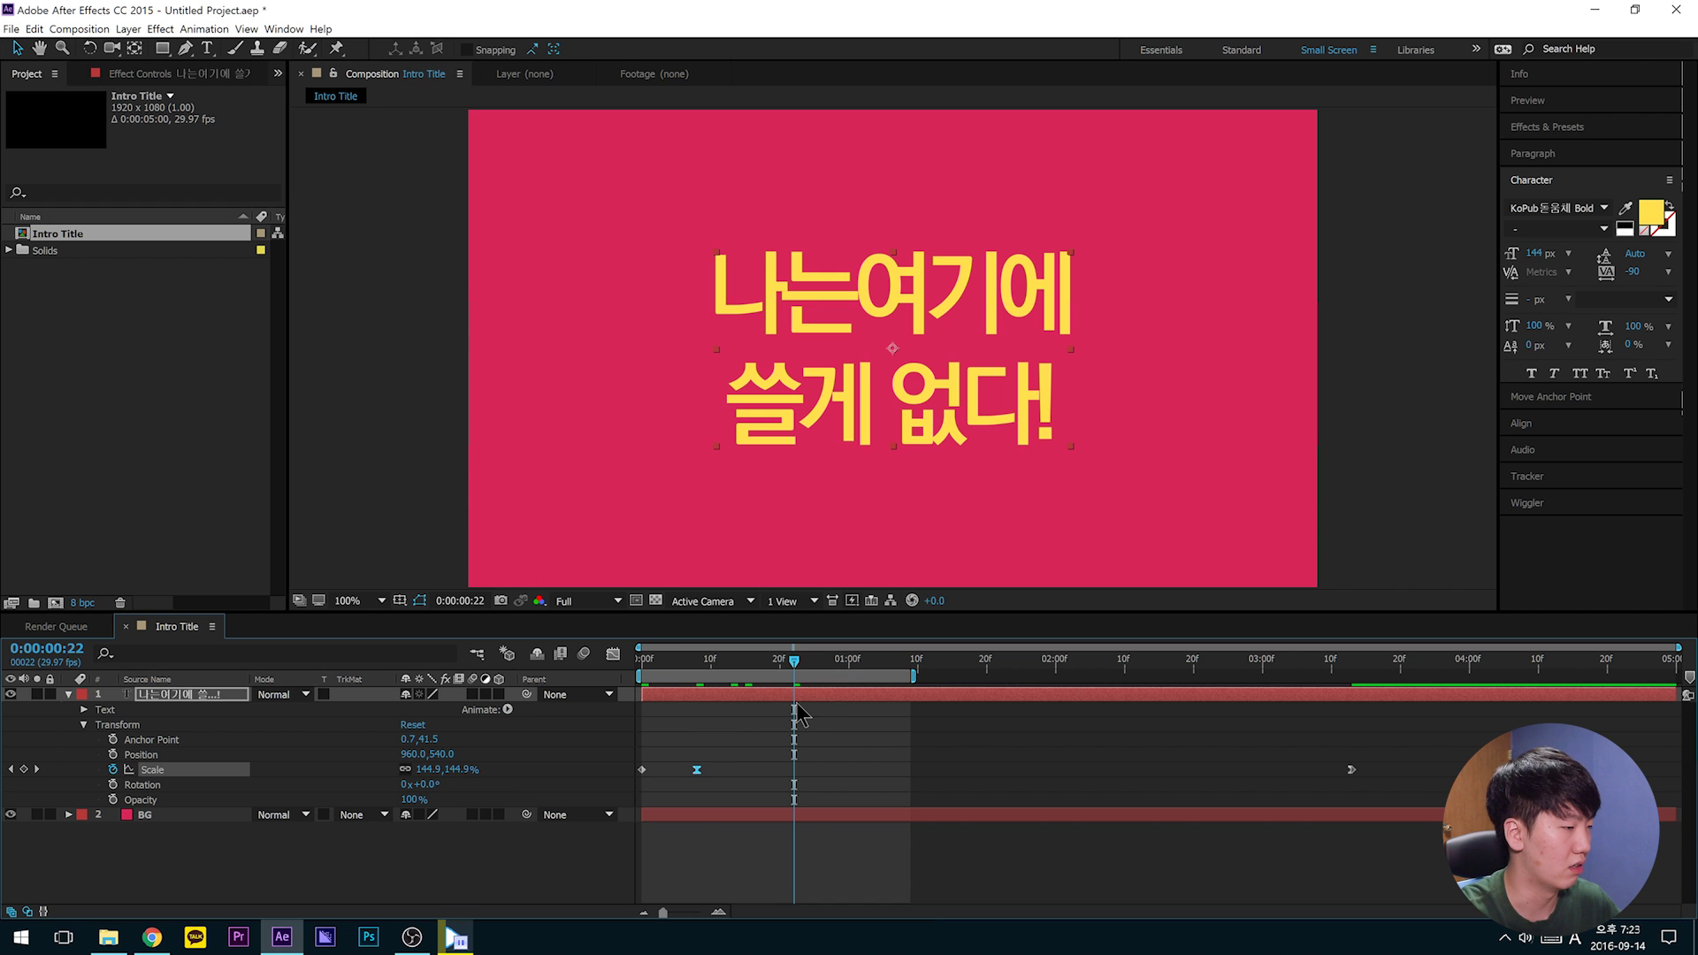
key("space")
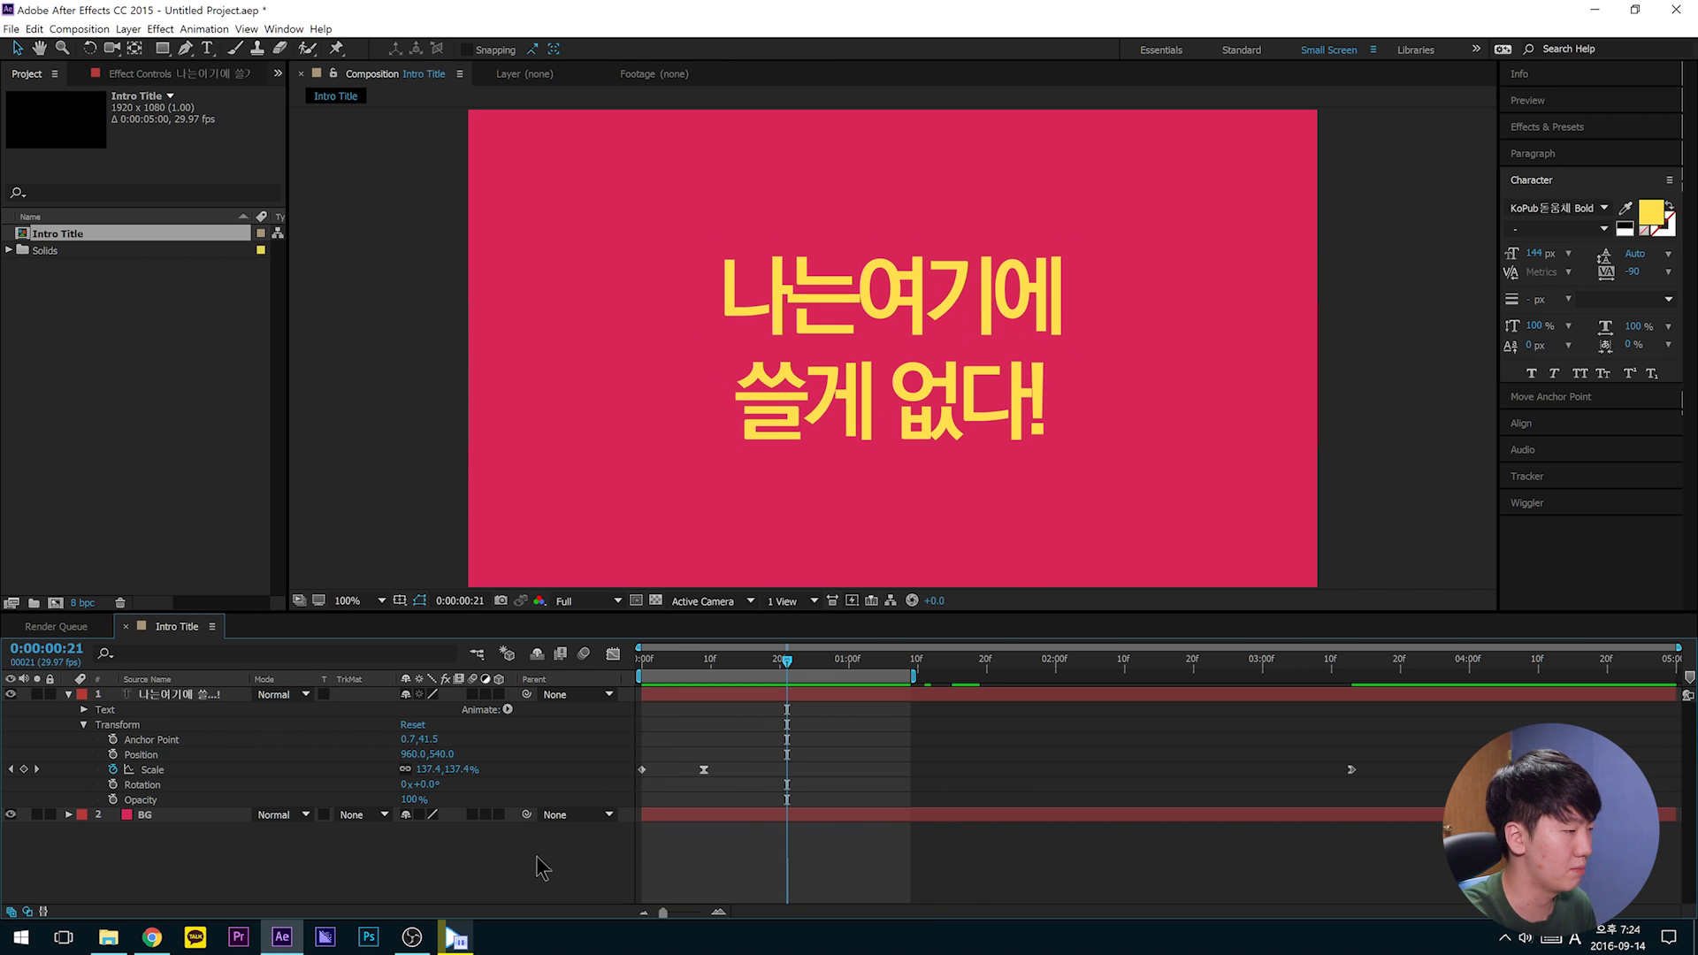
Step: Switch to PotPlayer, scrub through the circle transition in Comp 1.mov, and return to After Effects
left_click(457, 937)
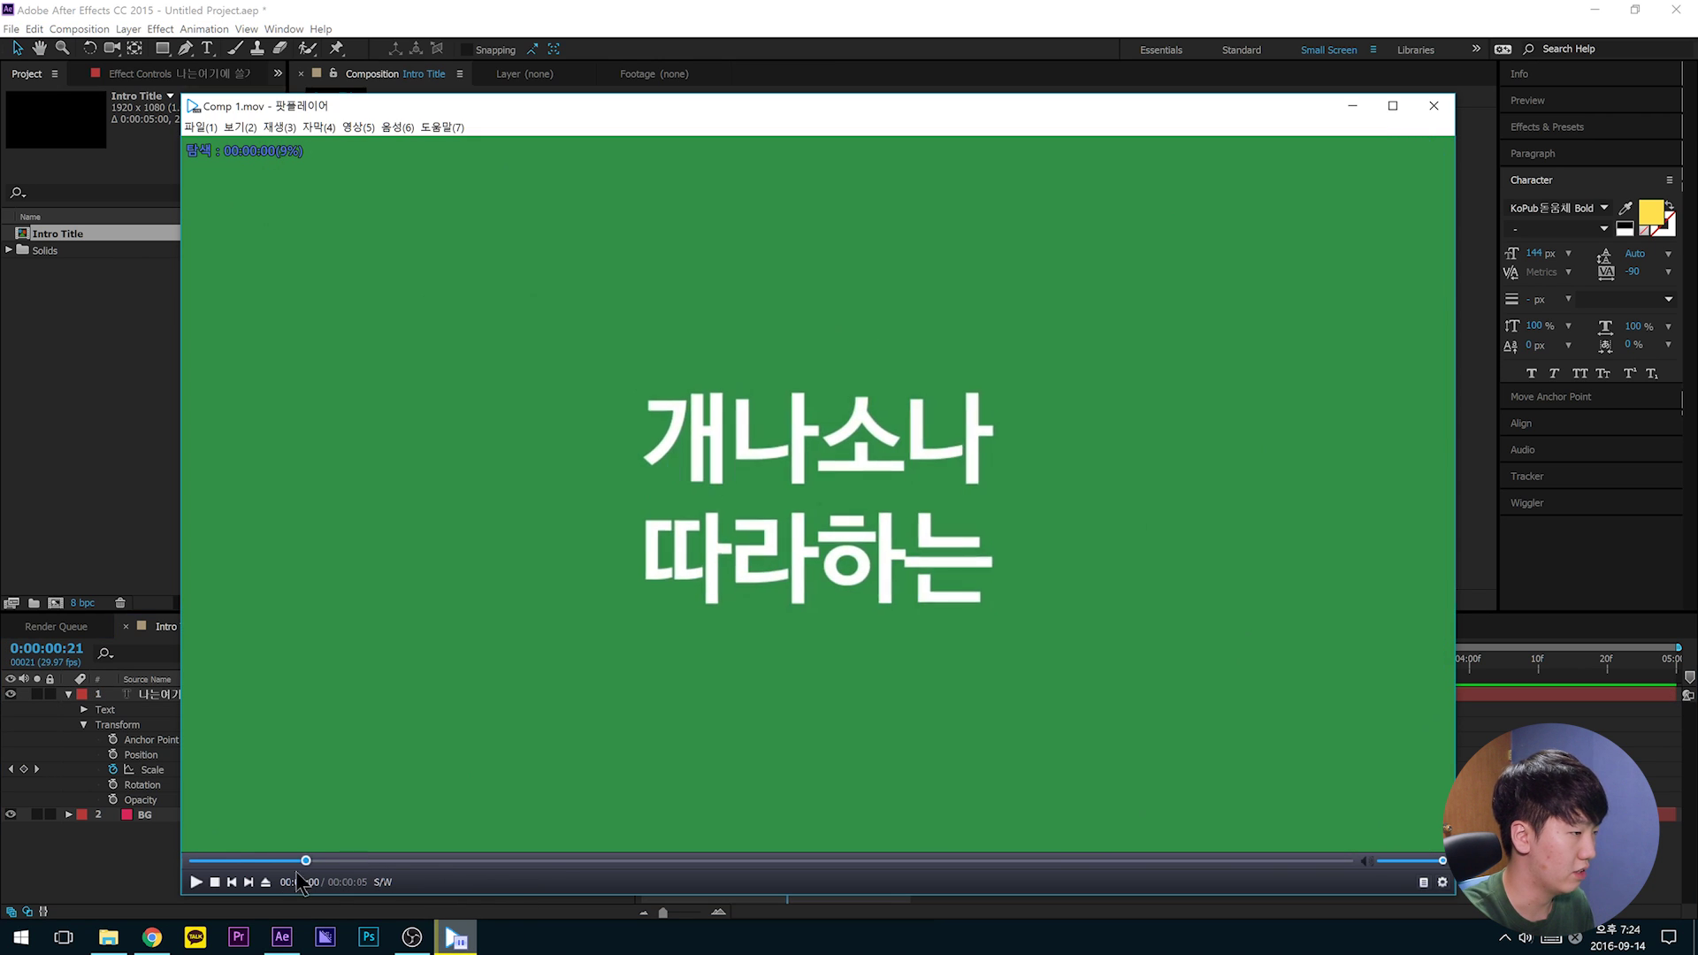
left_click_drag(300, 881, 476, 858)
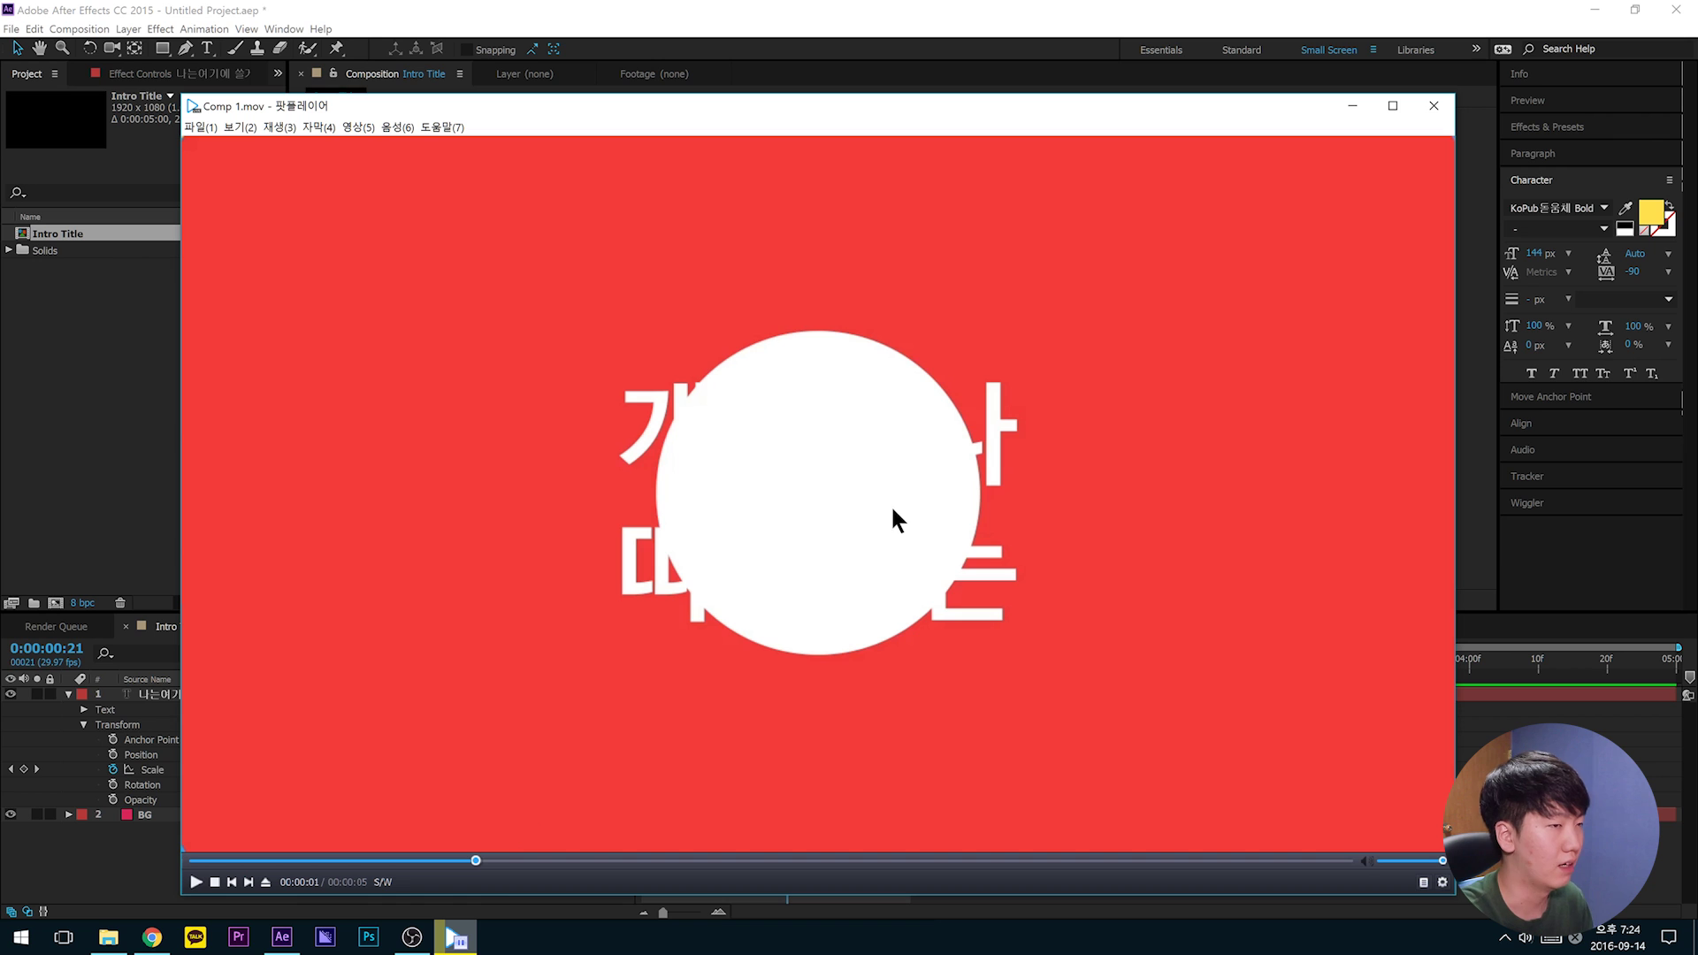
left_click_drag(468, 855, 417, 867)
left_click_drag(426, 873, 473, 884)
left_click(1453, 777)
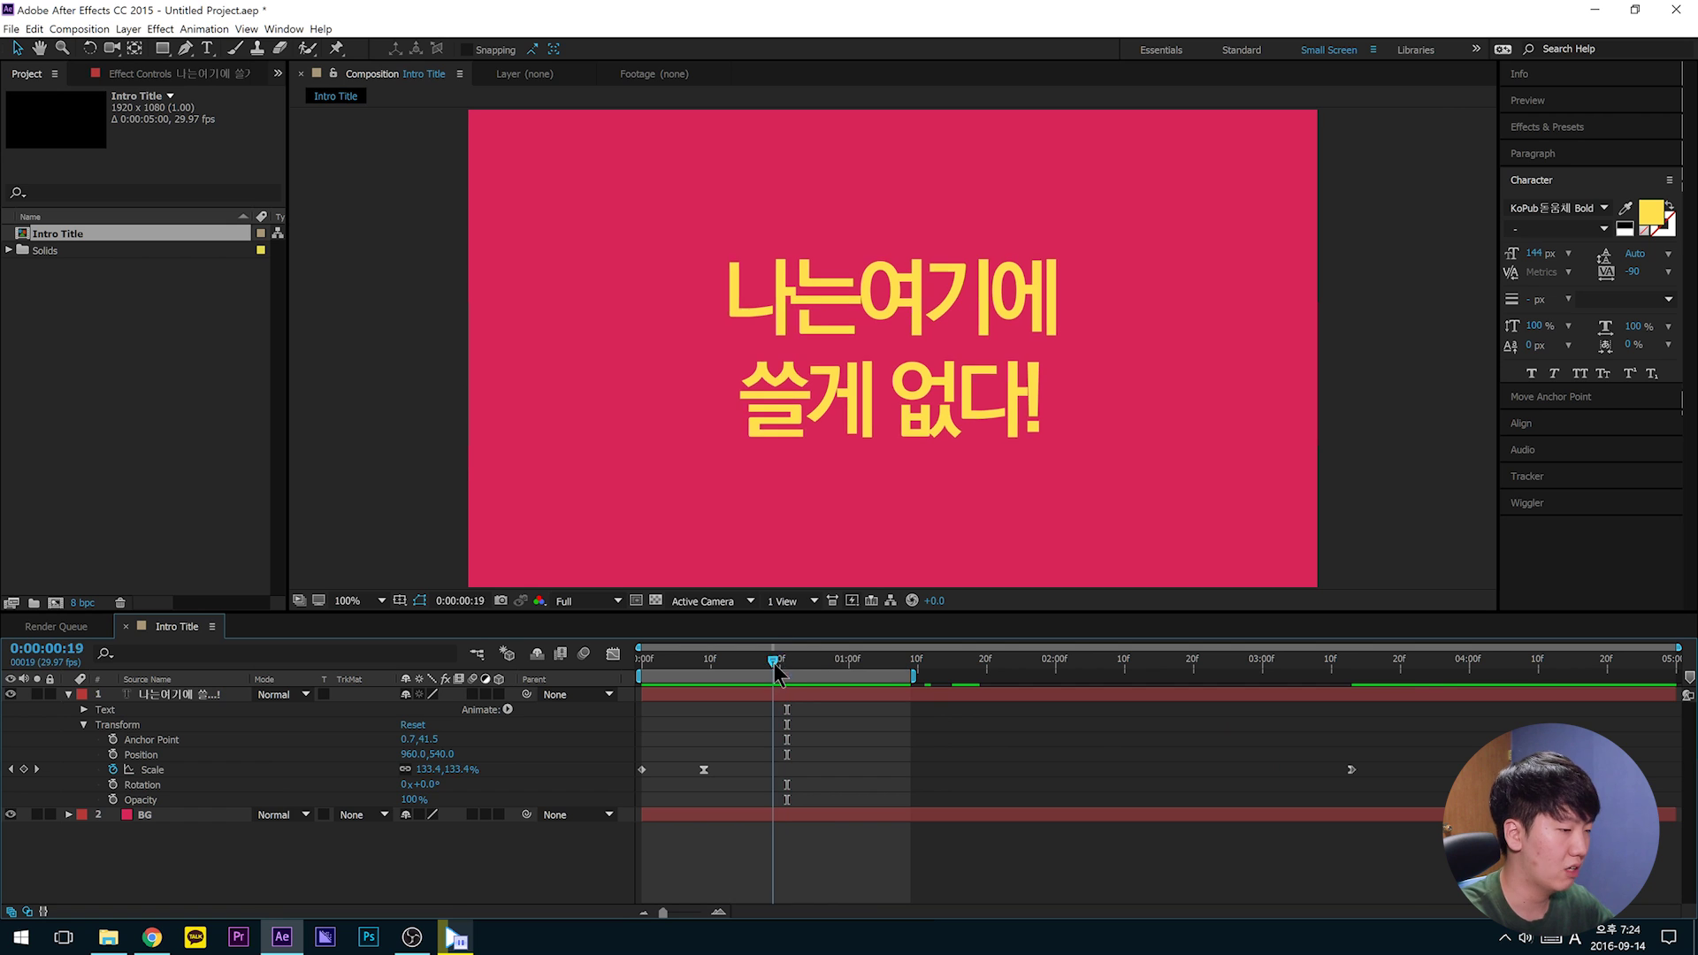
Step: Go to 0:00:01:00 in the Intro Title composition and activate the Ellipse tool for a new shape
left_click_drag(787, 734, 849, 739)
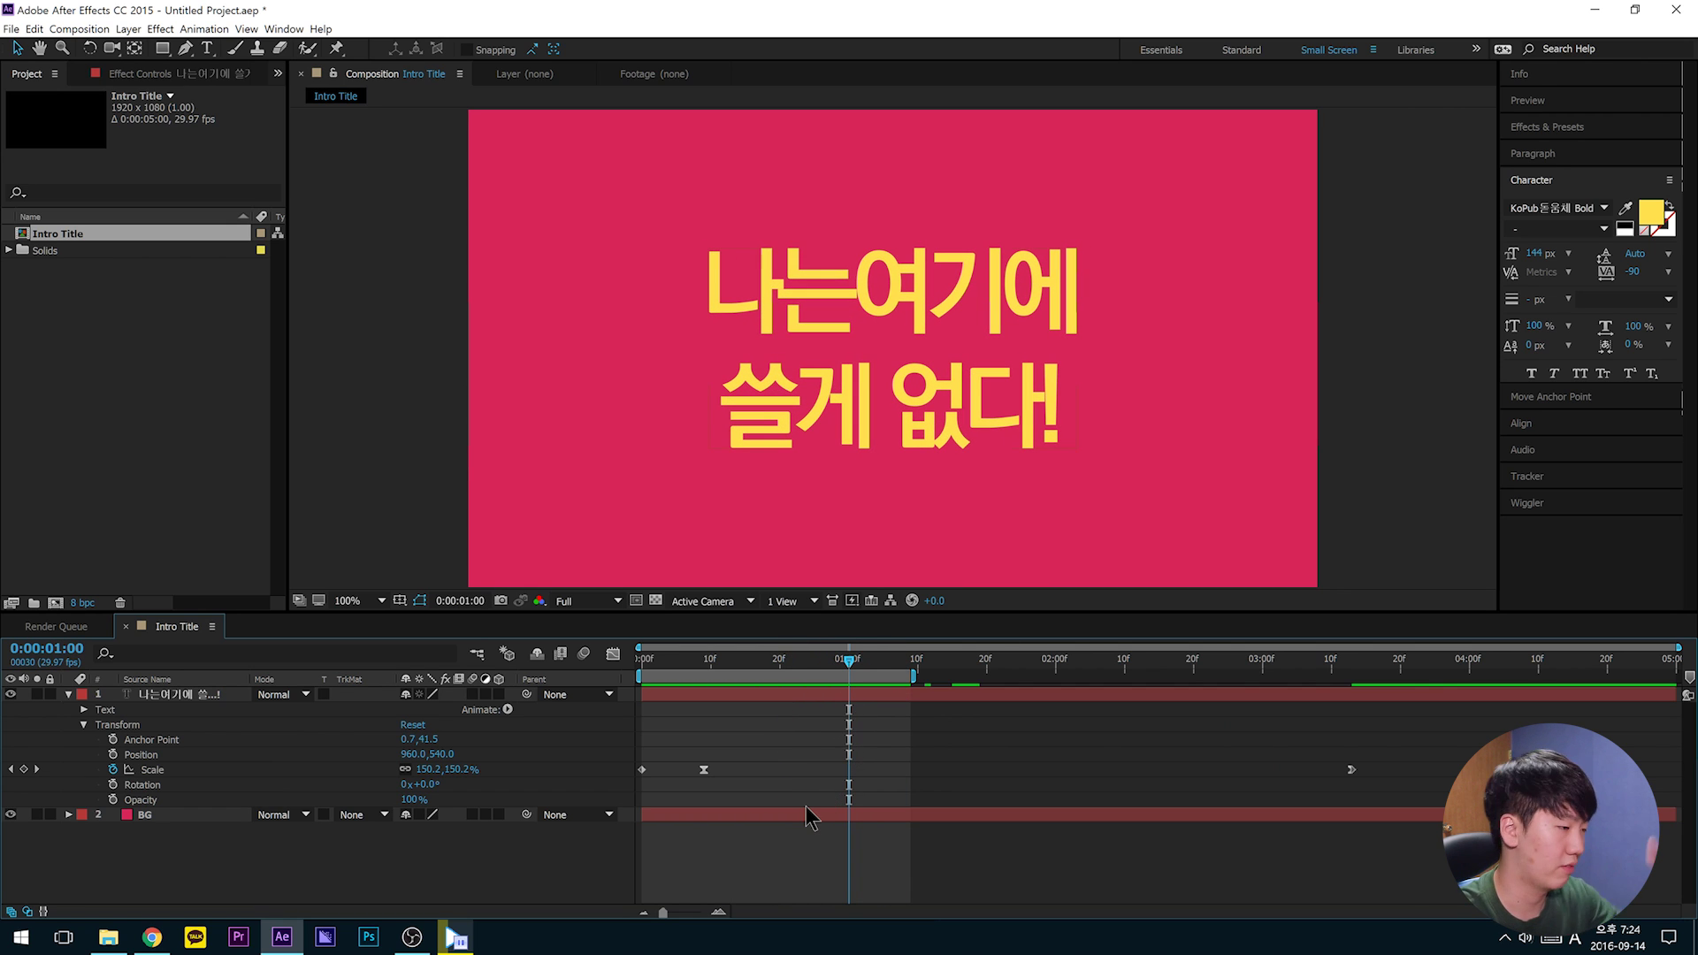
left_click(163, 50)
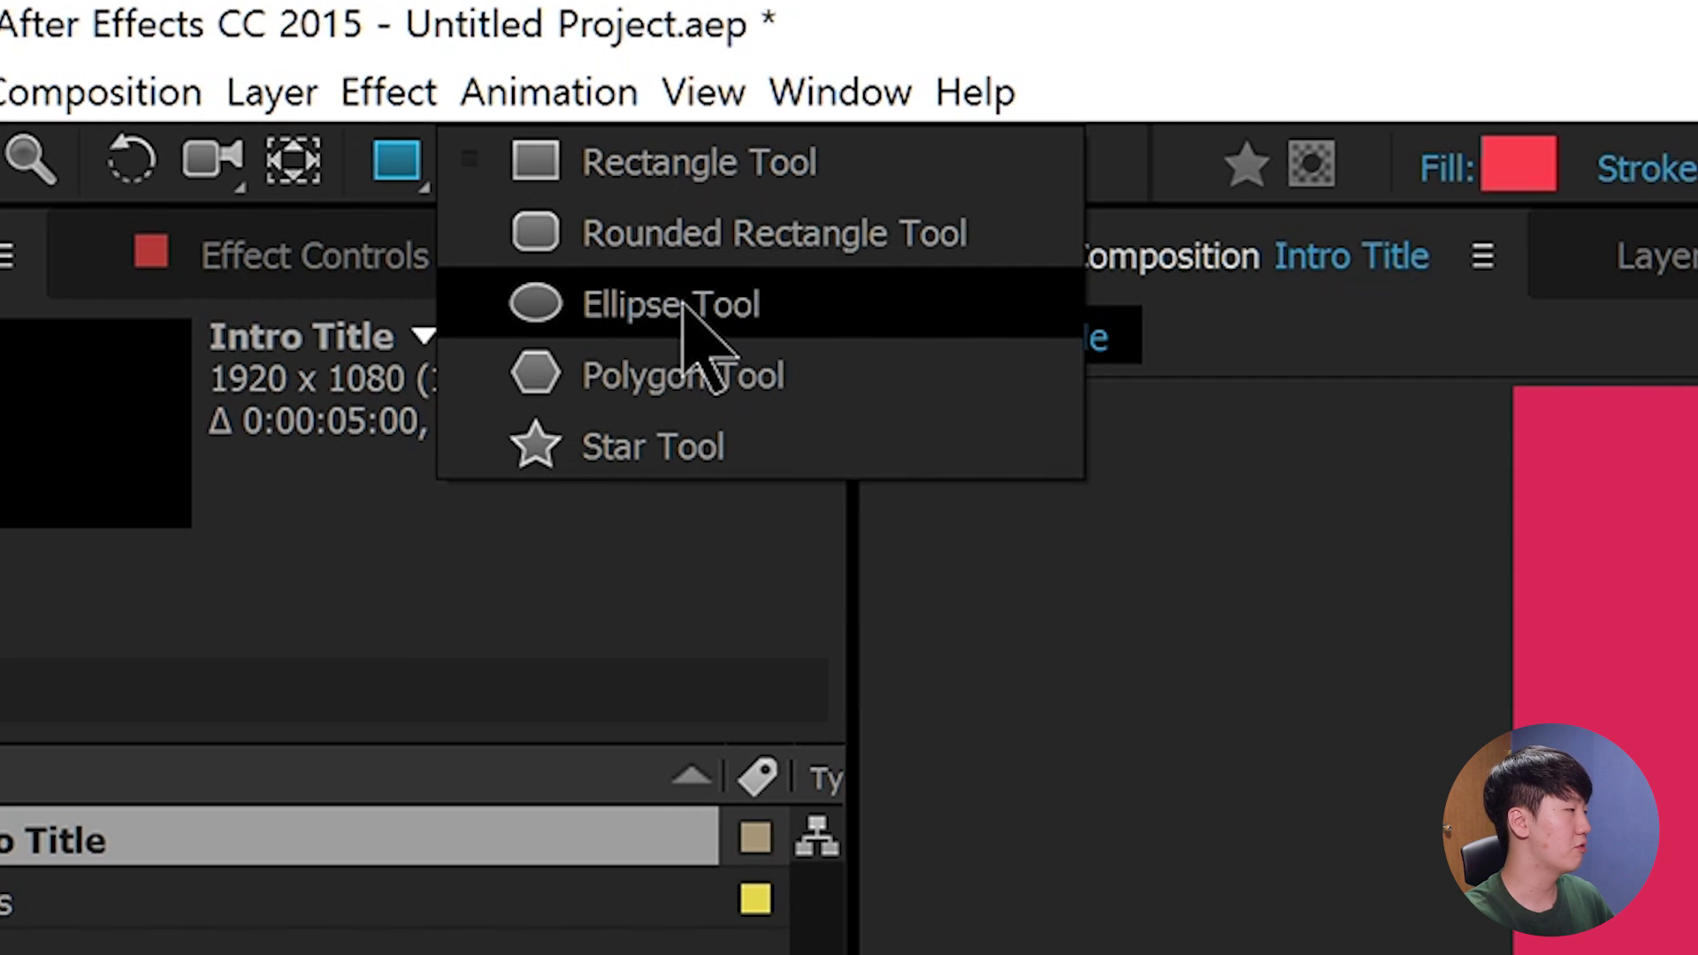
left_click(633, 311)
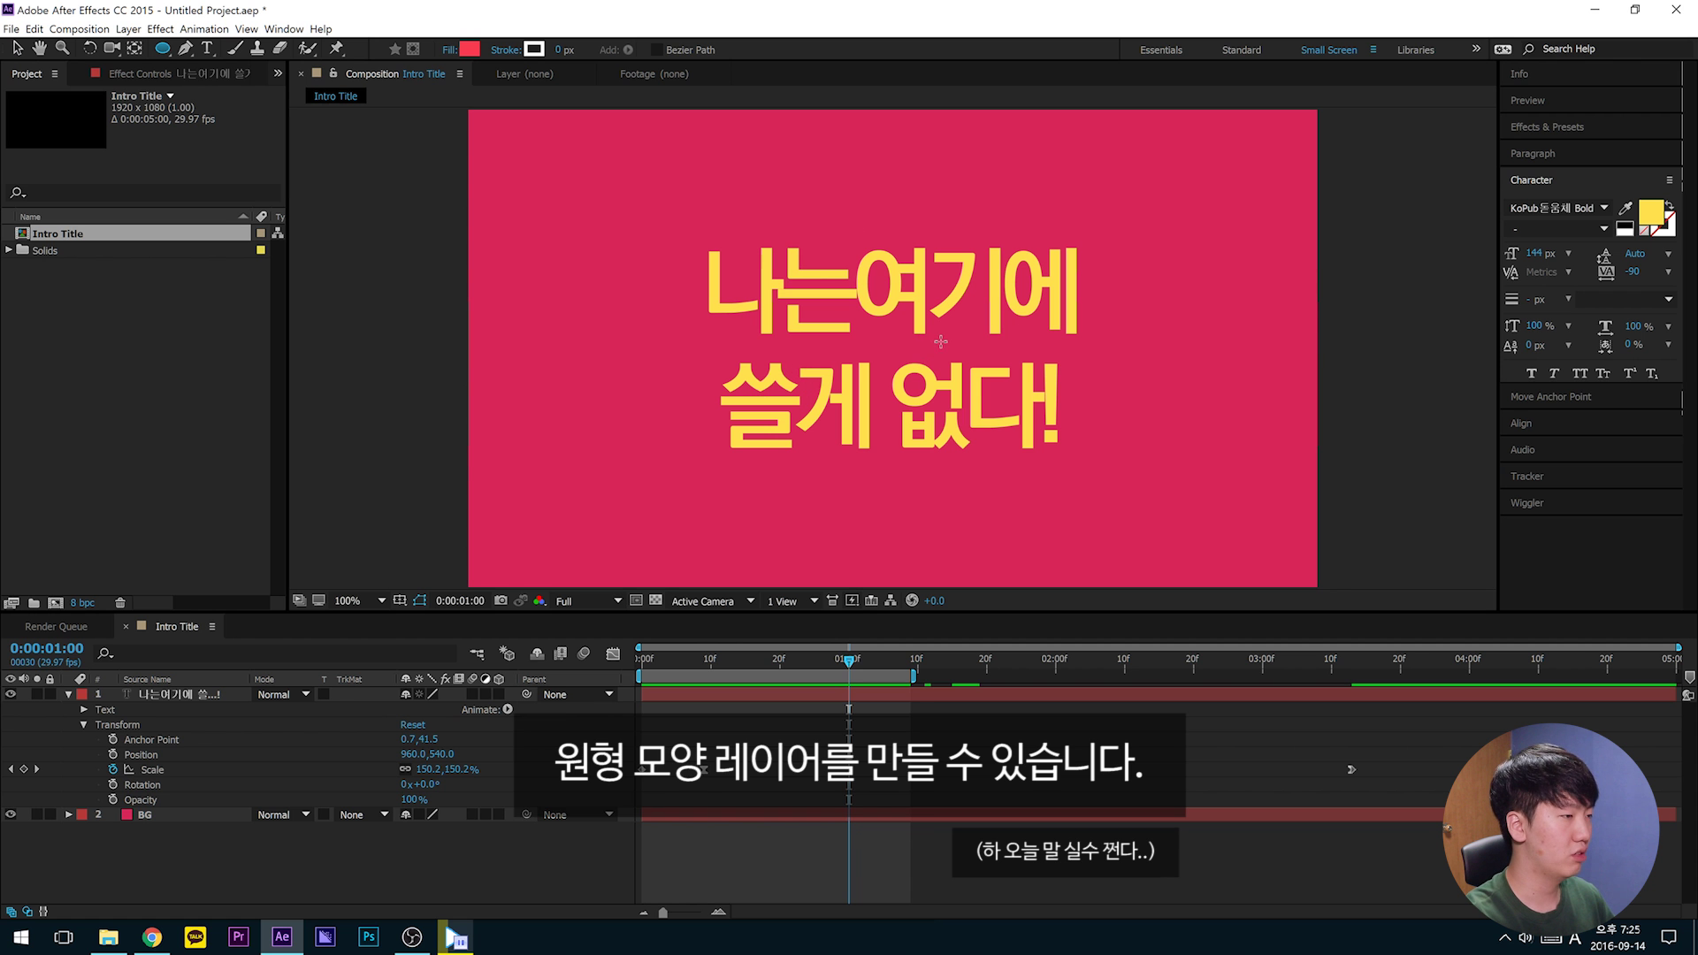
mouse_move(940, 341)
left_mouse_down()
mouse_move(1082, 480)
mouse_move(1199, 528)
mouse_move(1130, 507)
mouse_move(945, 346)
left_mouse_up()
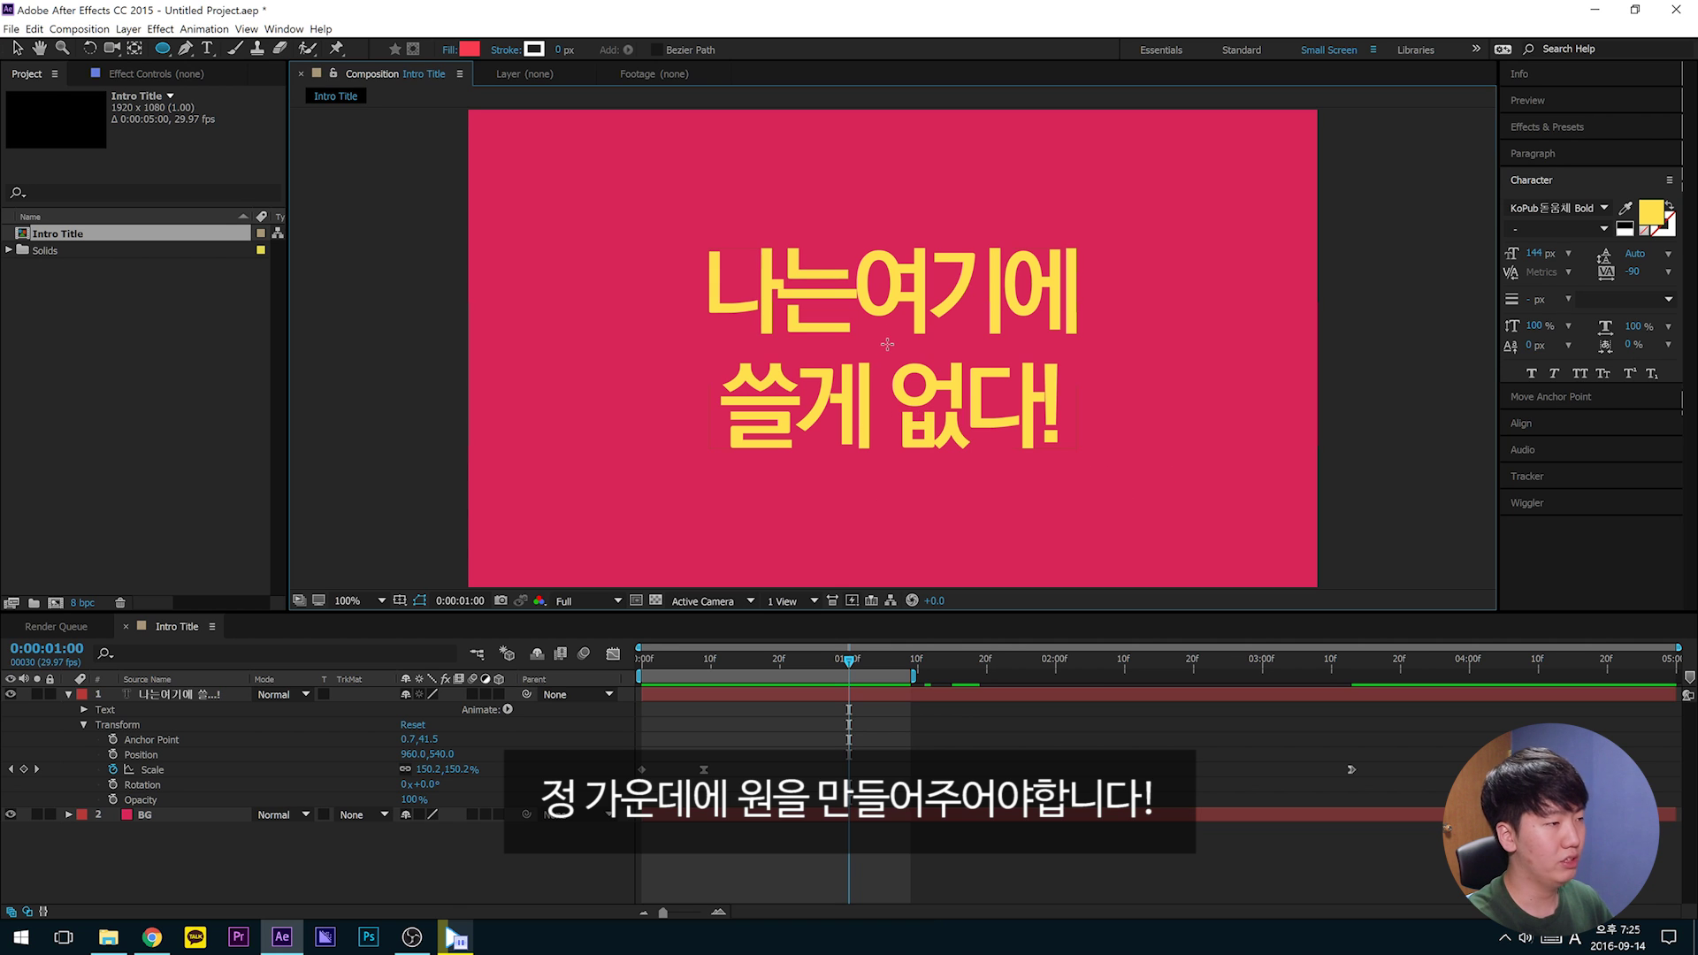
mouse_move(886, 343)
left_mouse_down()
mouse_move(973, 517)
mouse_move(902, 354)
mouse_move(958, 195)
mouse_move(548, 460)
mouse_move(823, 416)
mouse_move(1011, 327)
left_mouse_up()
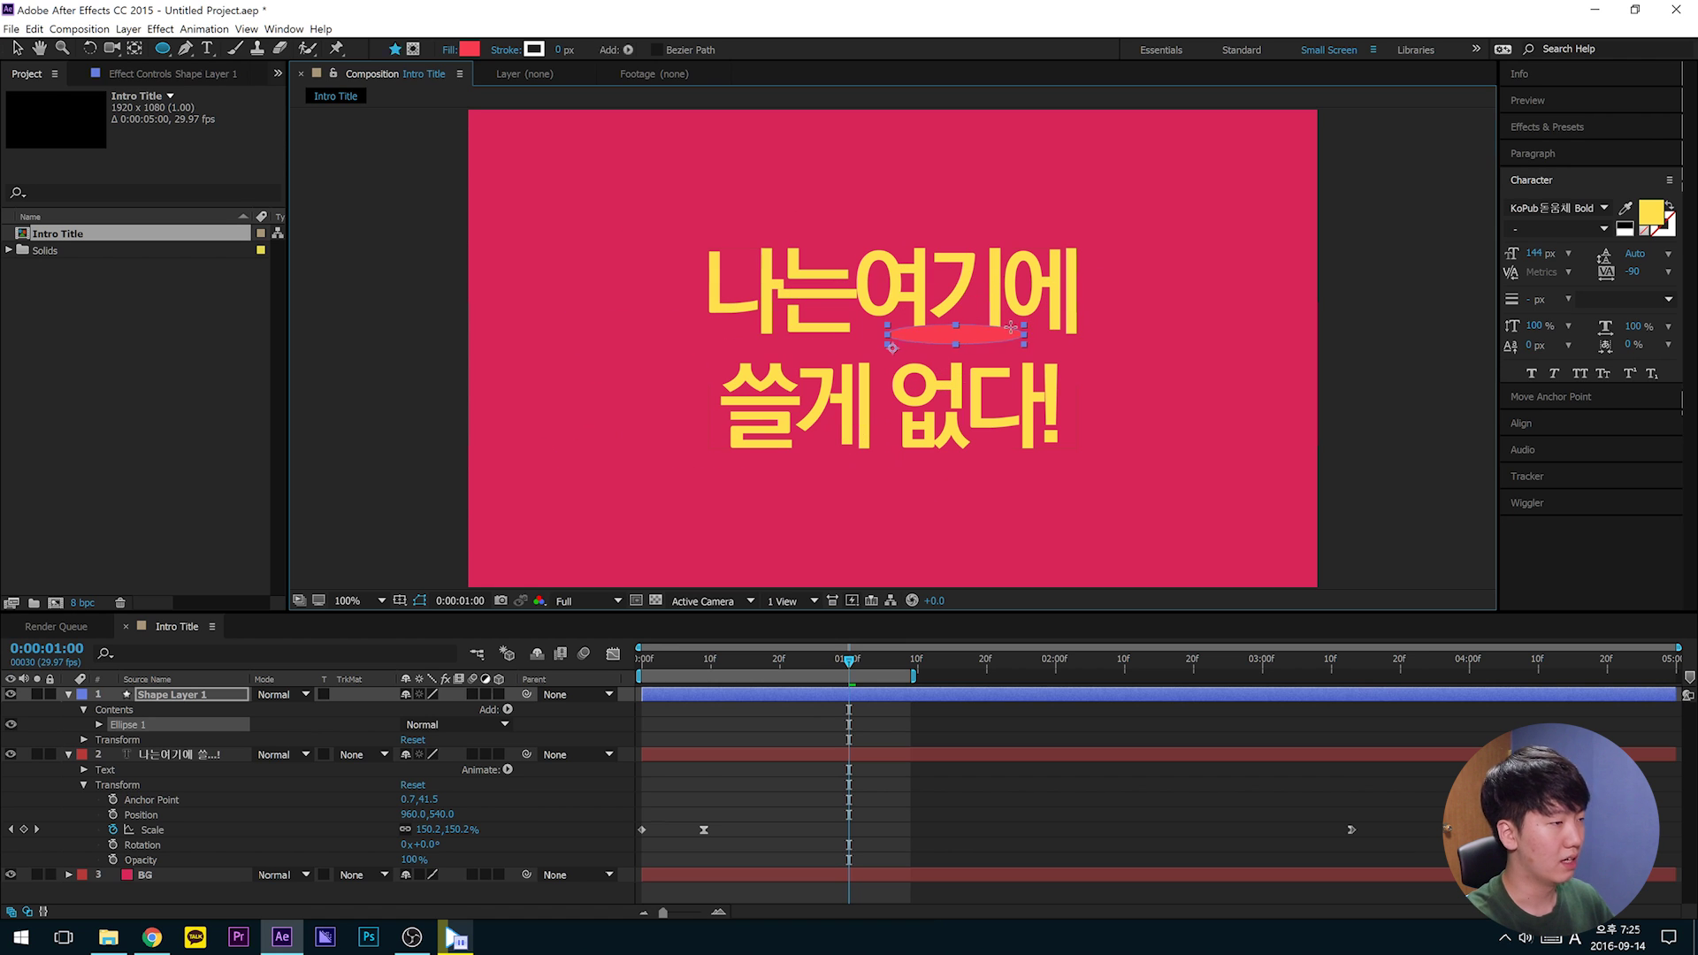
key("ctrl+z")
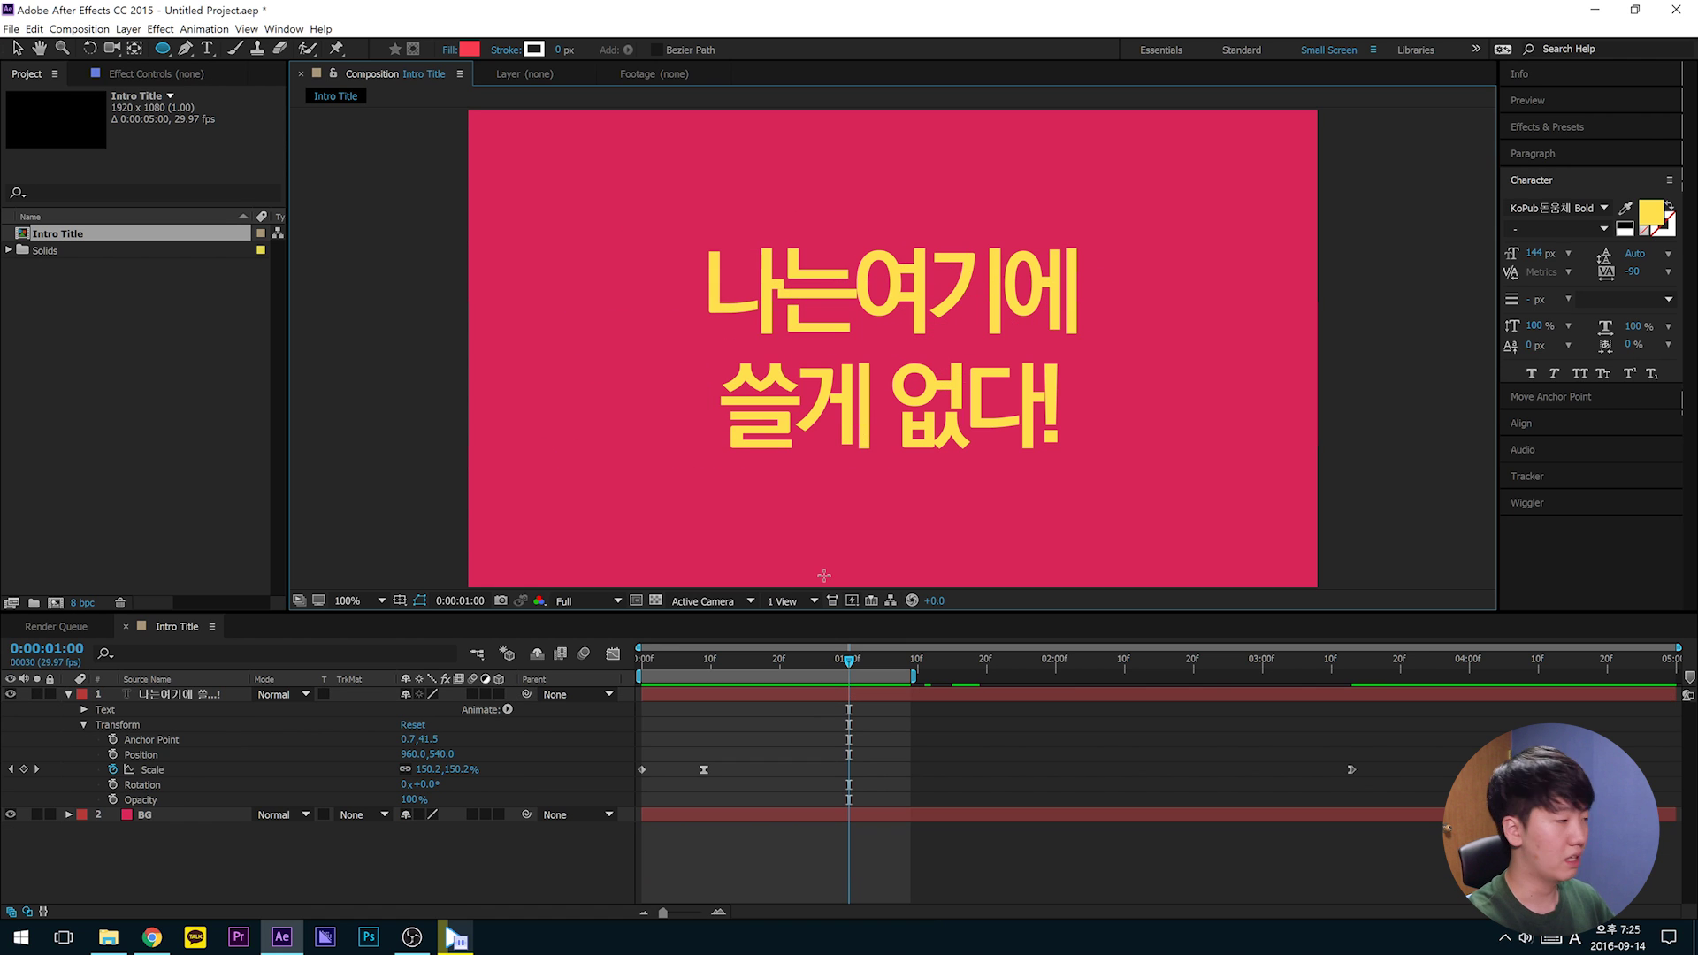
Step: Display the Title/Action Safe guides and draw a circle from the composition's centre out to nearly the action-safe height
left_click(399, 602)
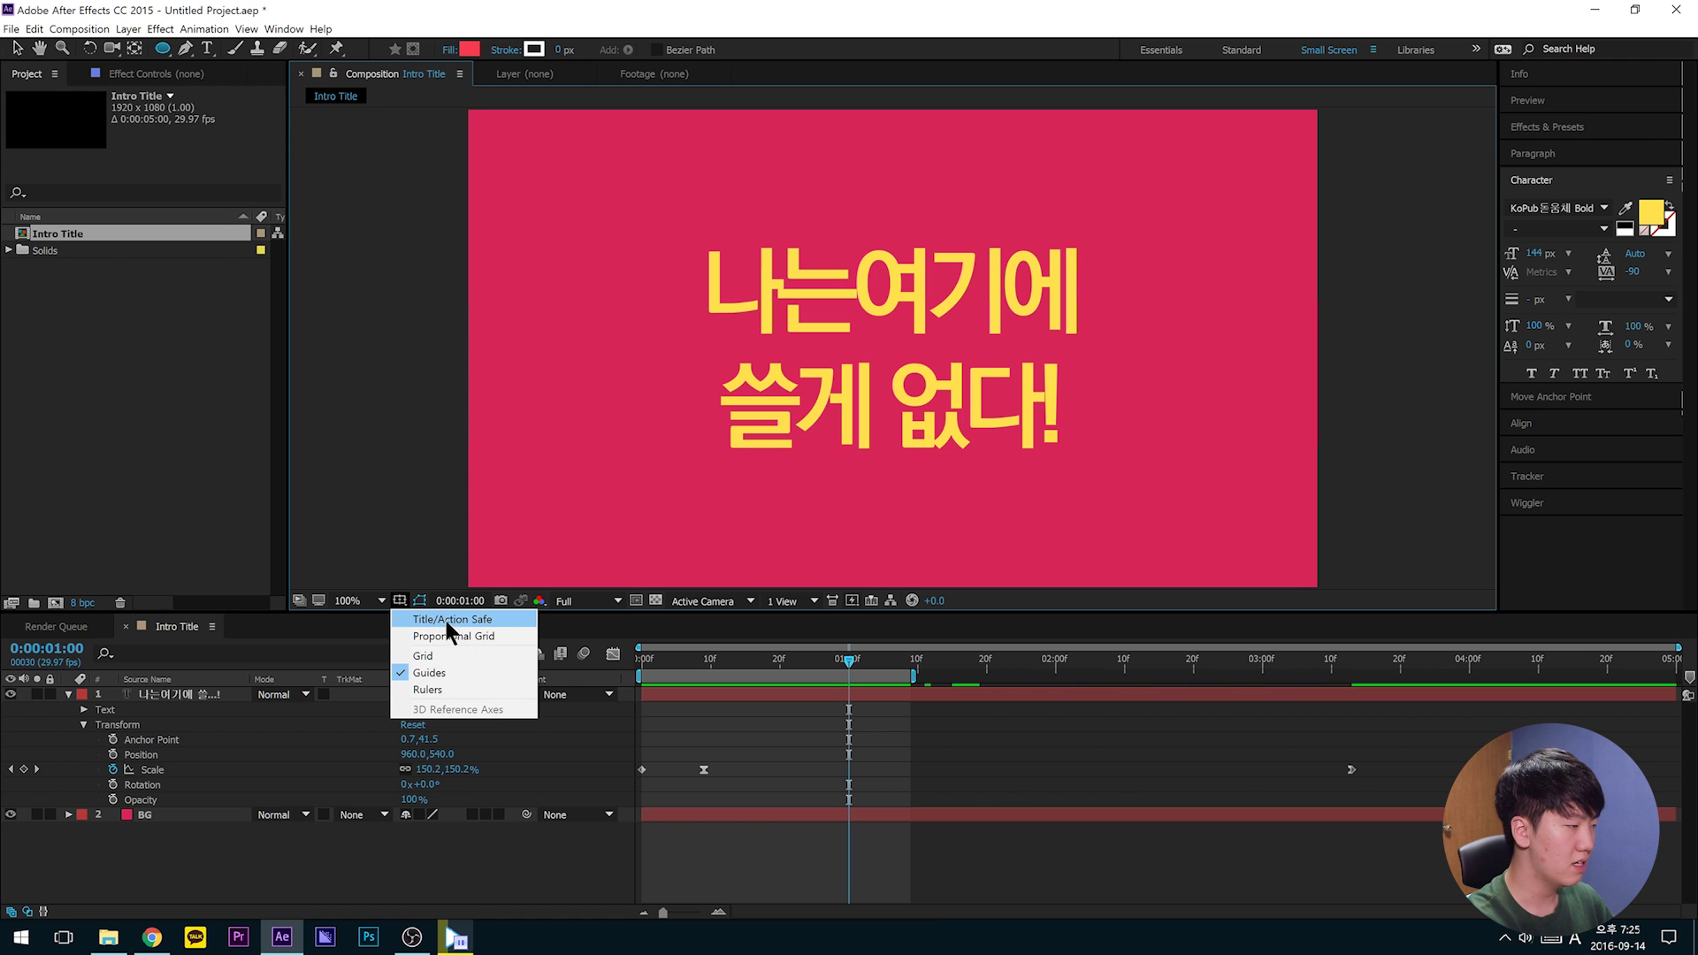
left_click(479, 621)
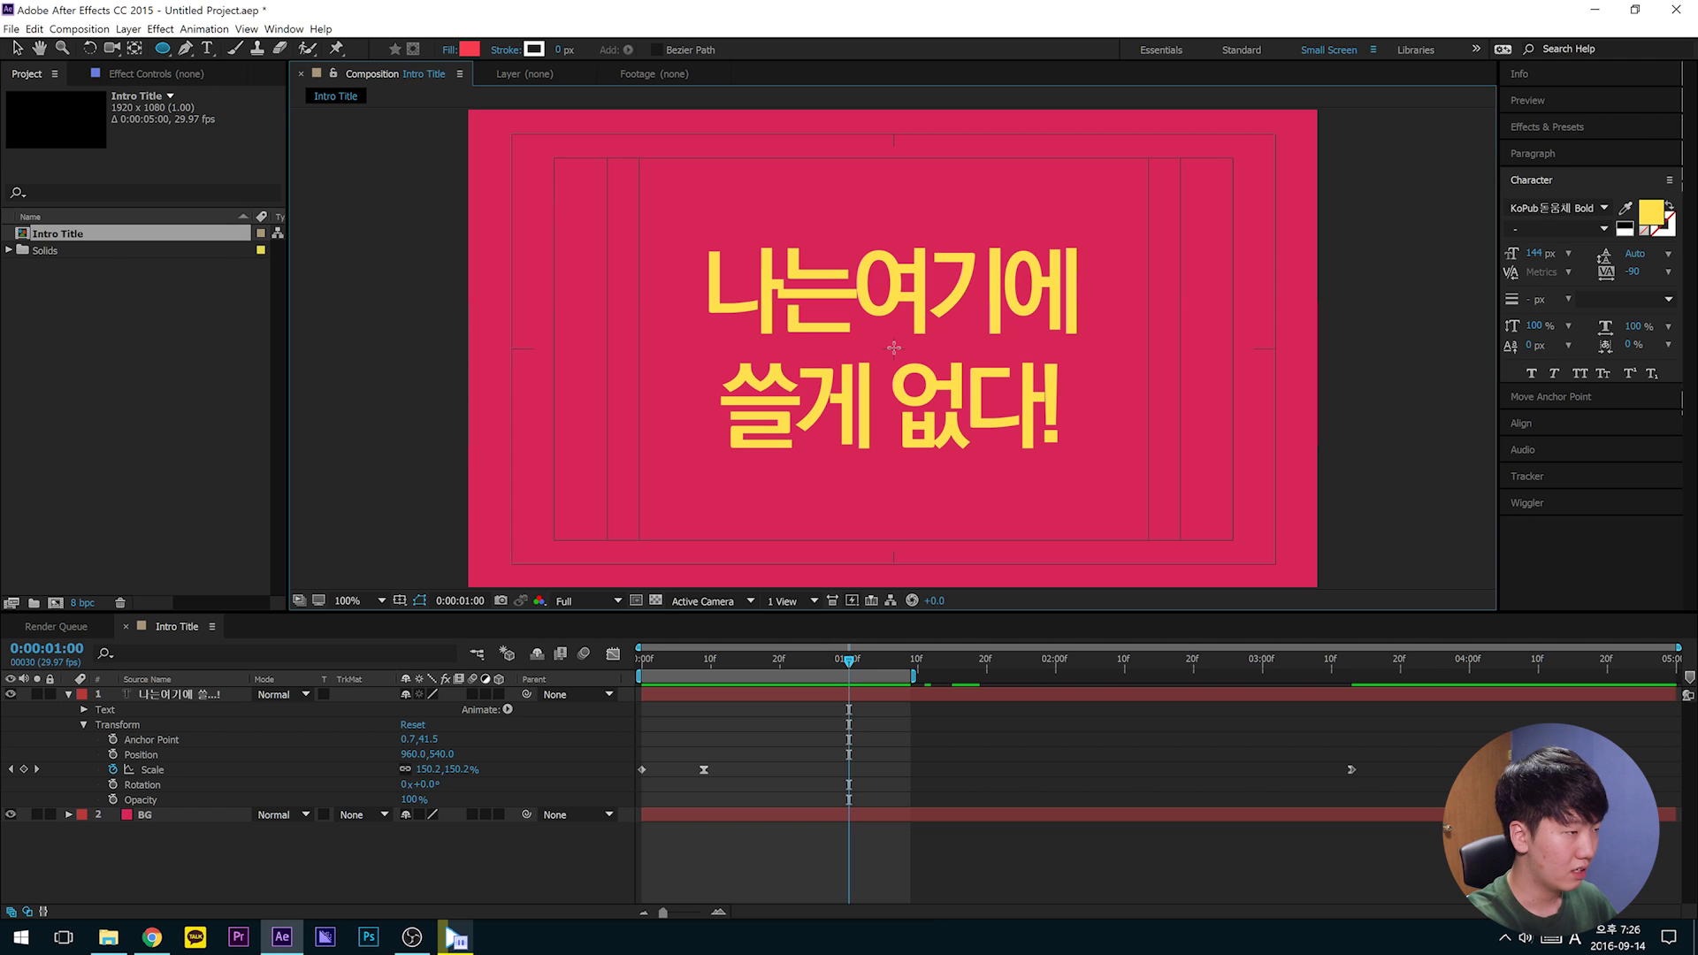
left_click_drag(893, 347, 1106, 561)
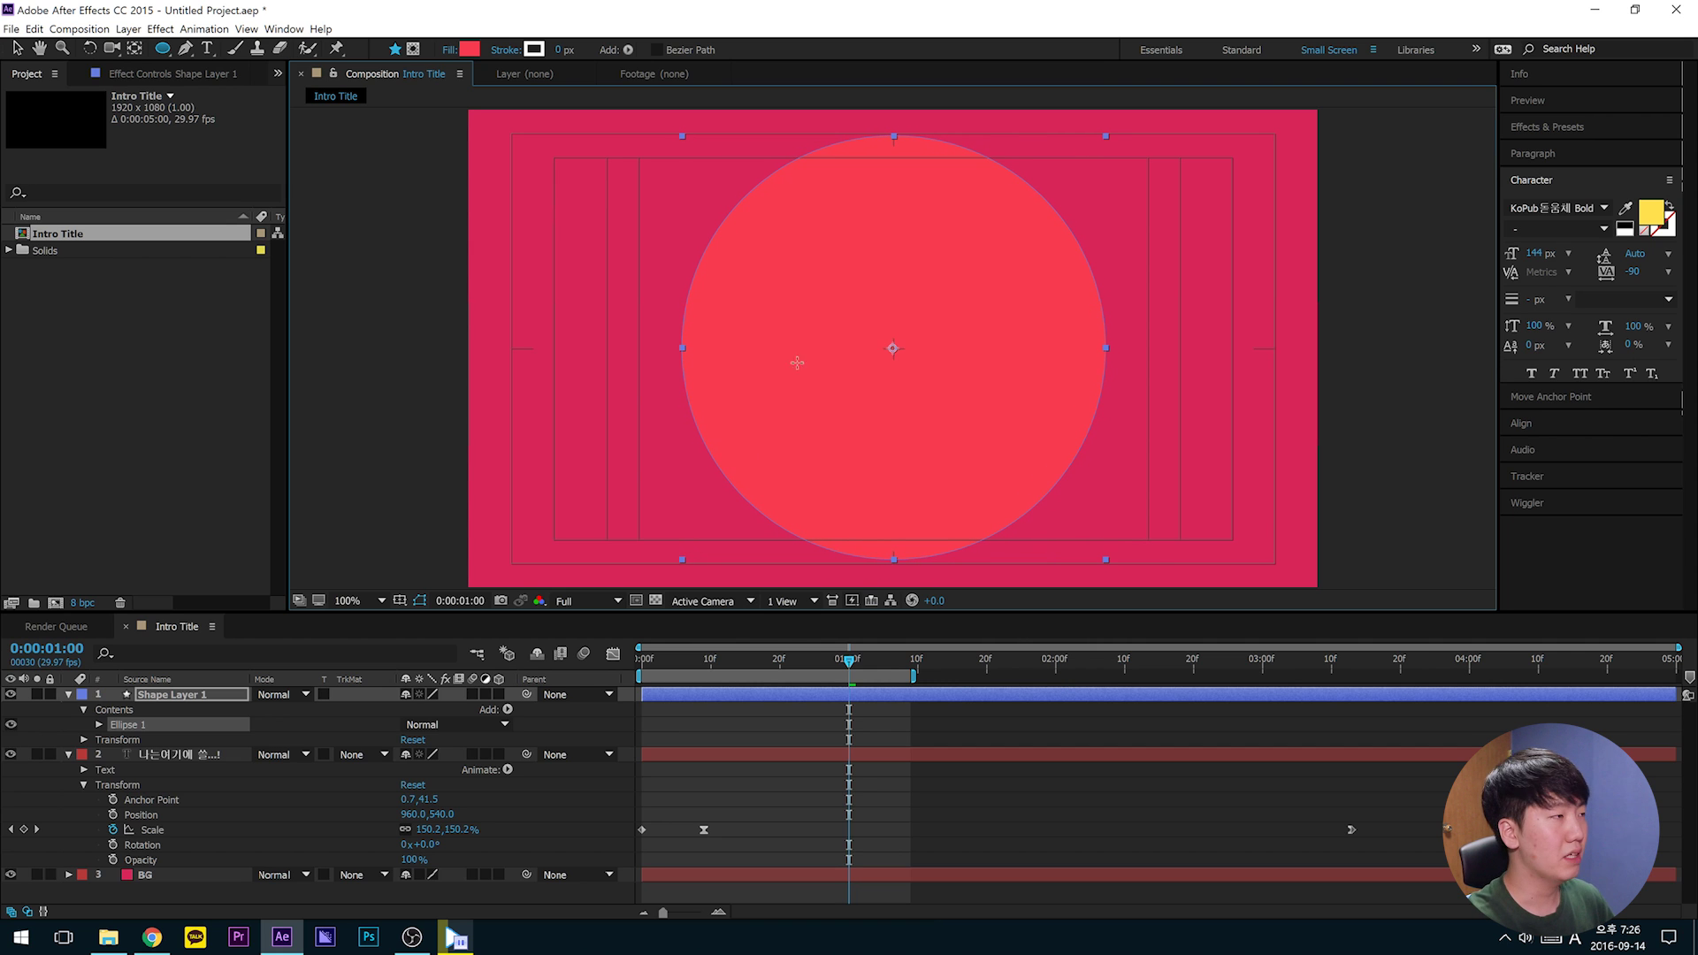
Step: Try a 181 px stroke on the circle and set its width back to 0 px
mouse_move(562, 50)
left_mouse_down()
mouse_move(874, 128)
mouse_move(721, 147)
left_mouse_up()
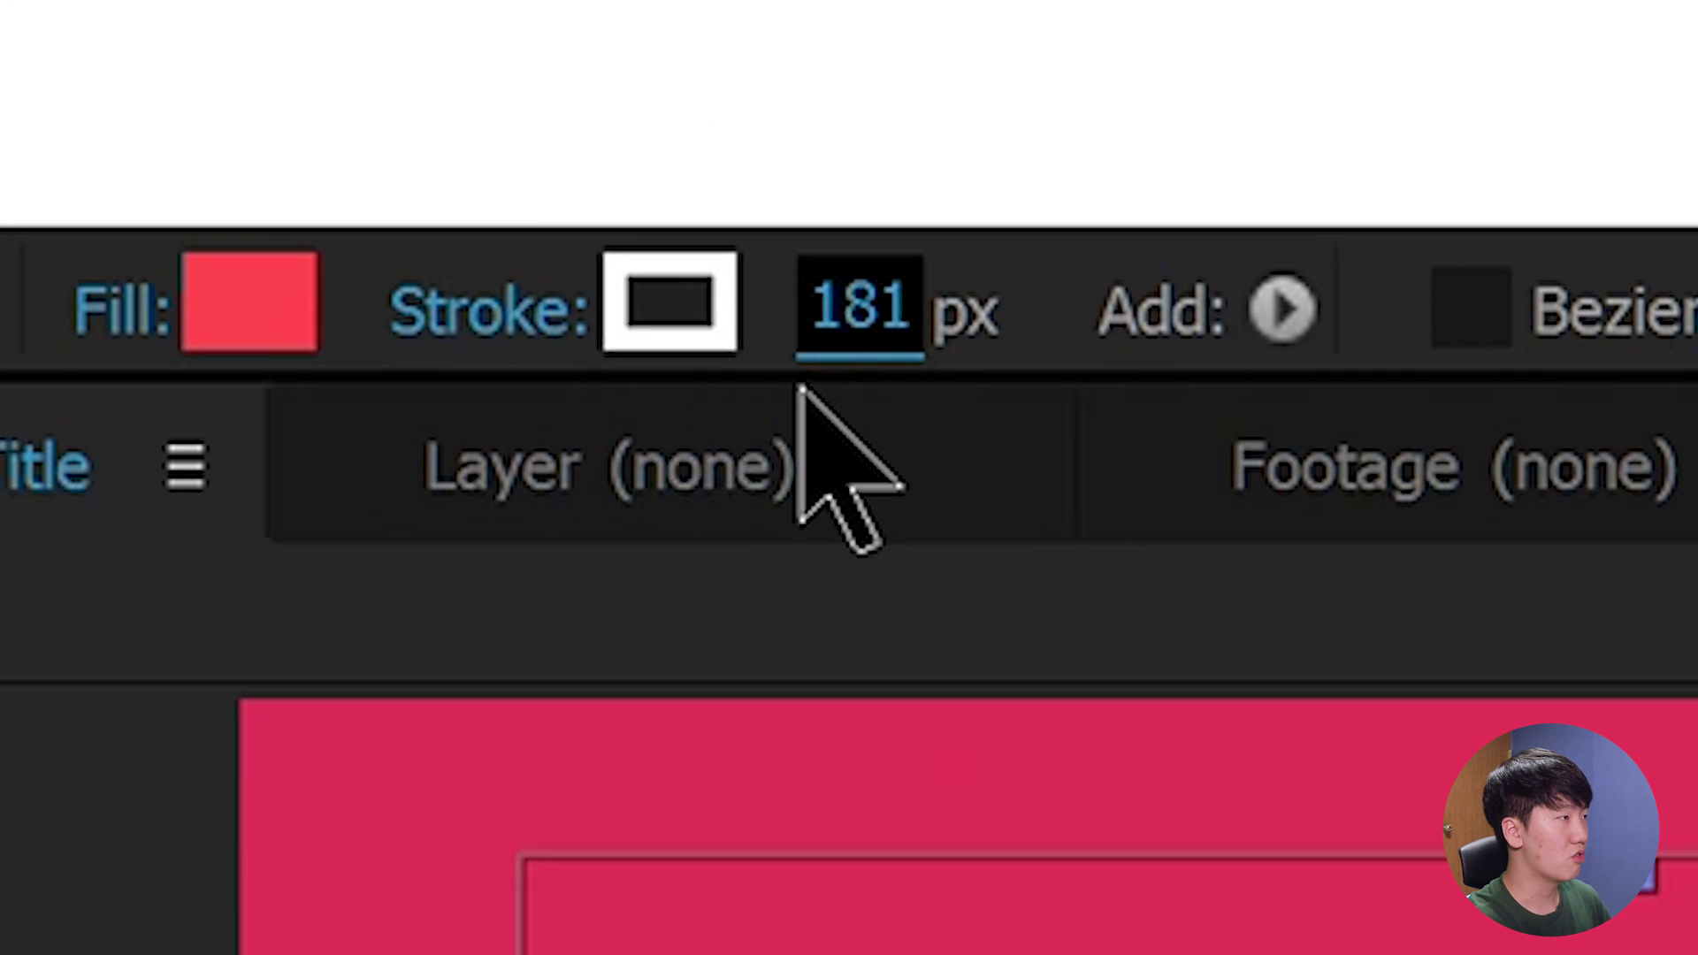
left_click(867, 305)
type("0")
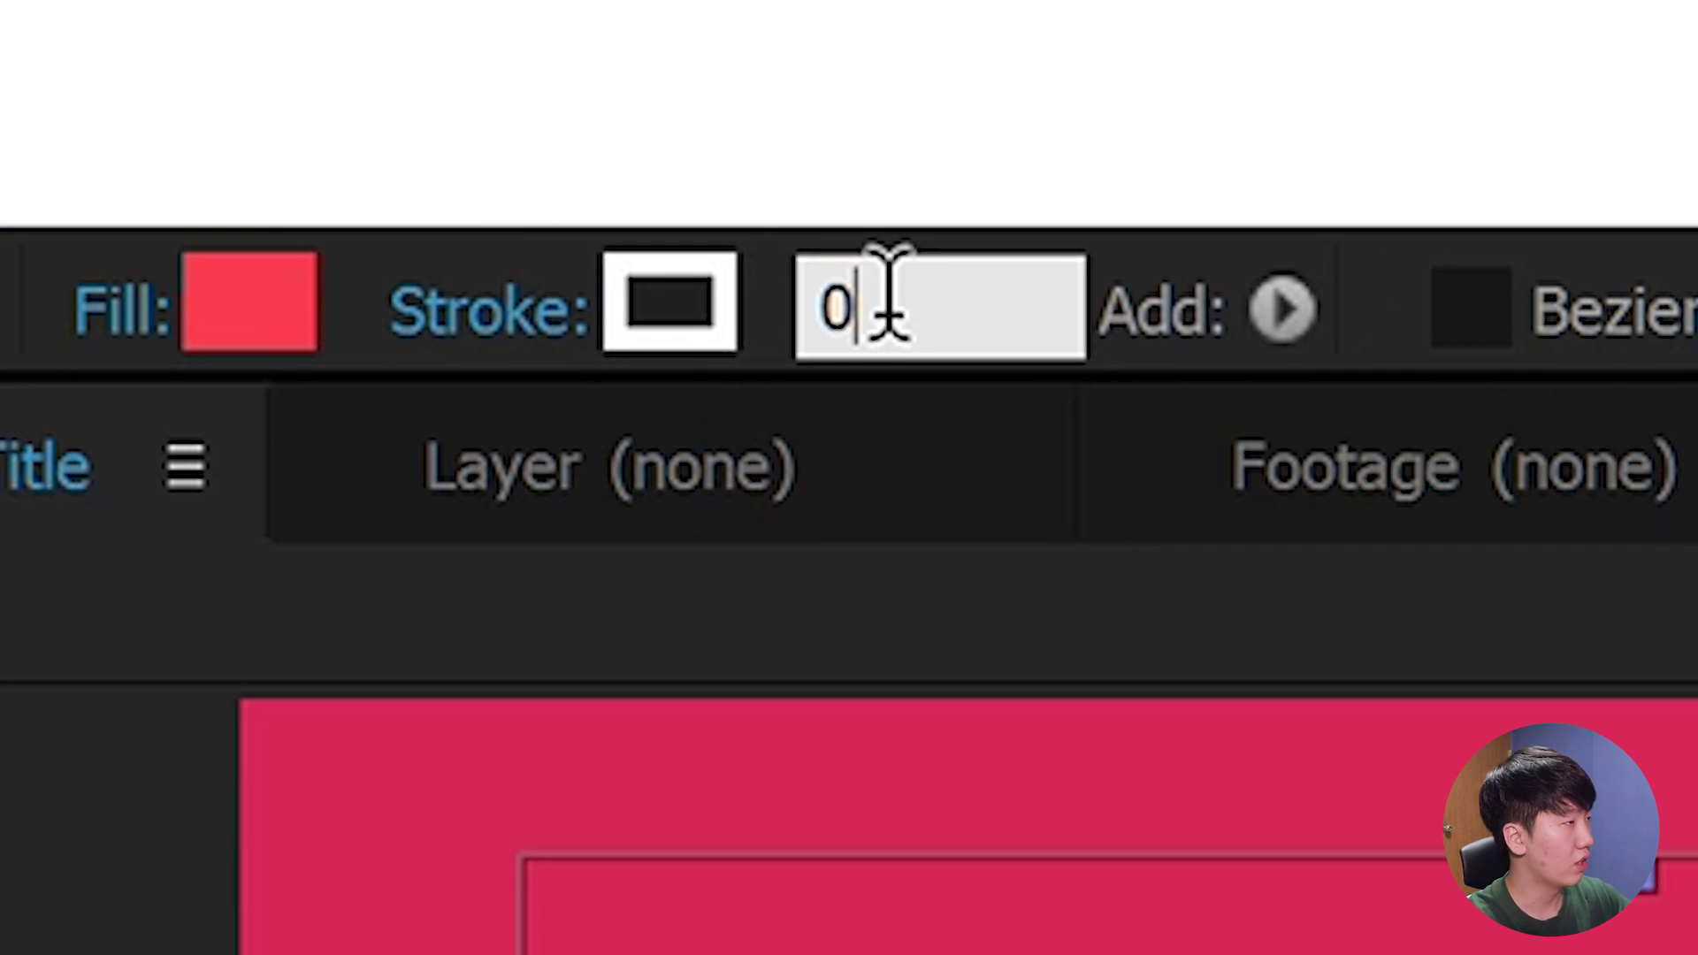
key("Return")
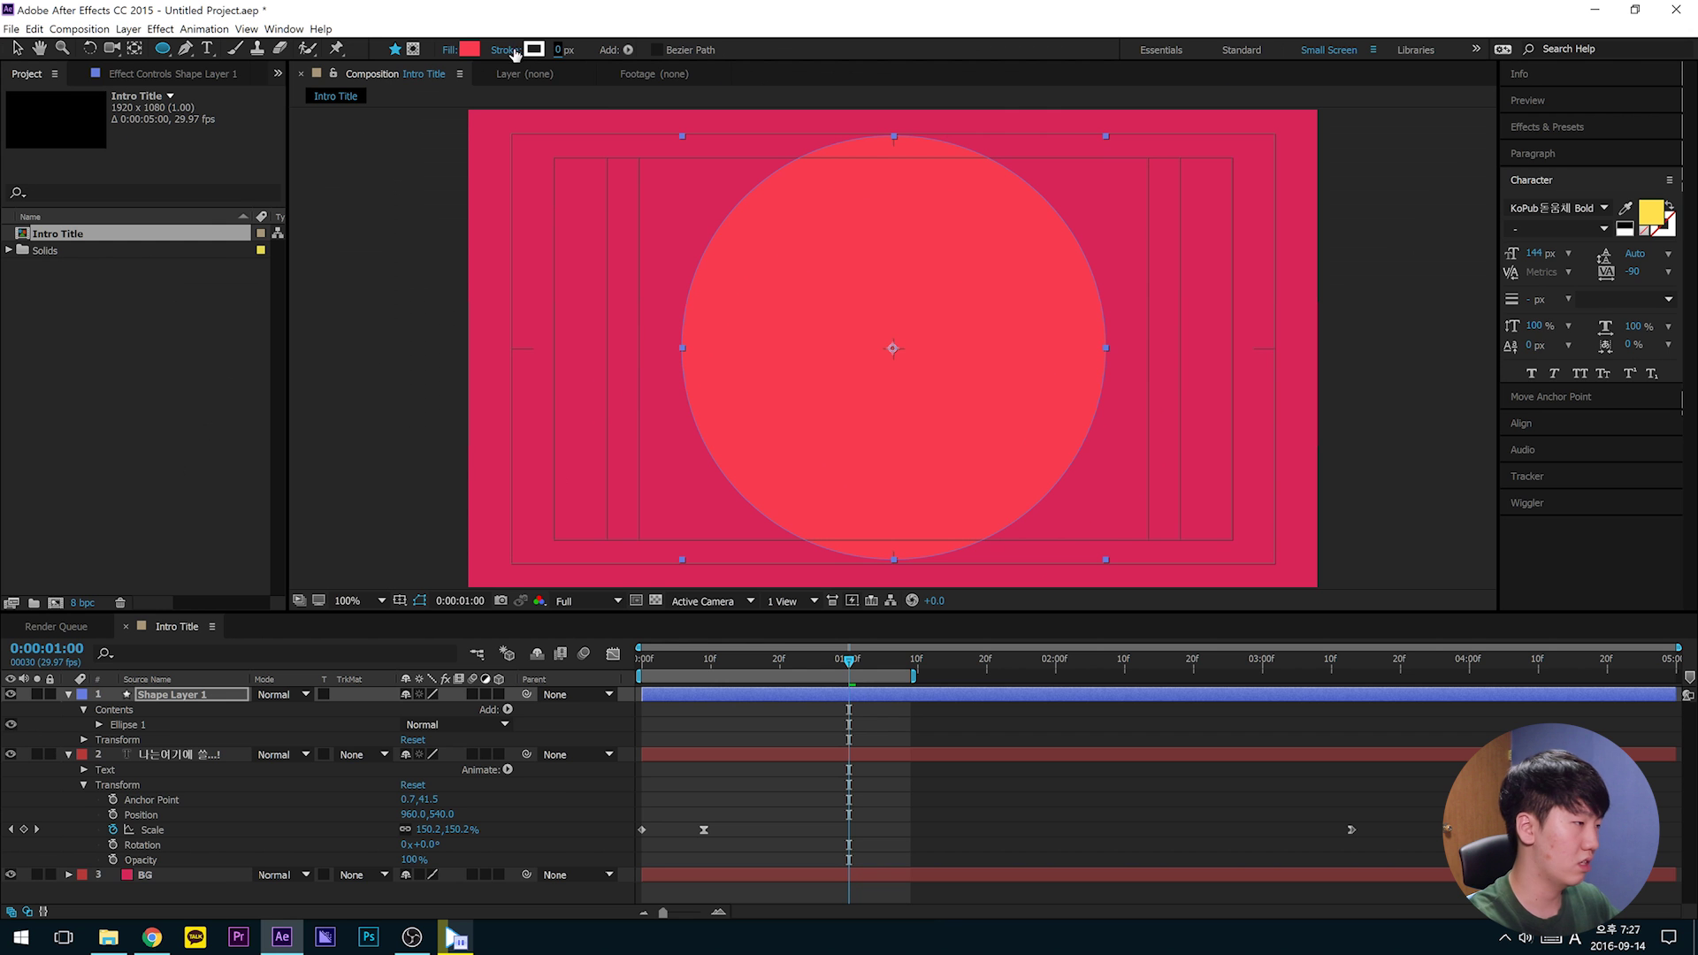
Step: Set the circle's fill to green #46AB7A and return to the Selection tool
left_click(470, 50)
left_click_drag(900, 498, 631, 287)
mouse_move(818, 409)
left_mouse_down()
mouse_move(822, 453)
mouse_move(820, 425)
left_mouse_up()
left_click_drag(771, 294, 764, 436)
left_click(807, 495)
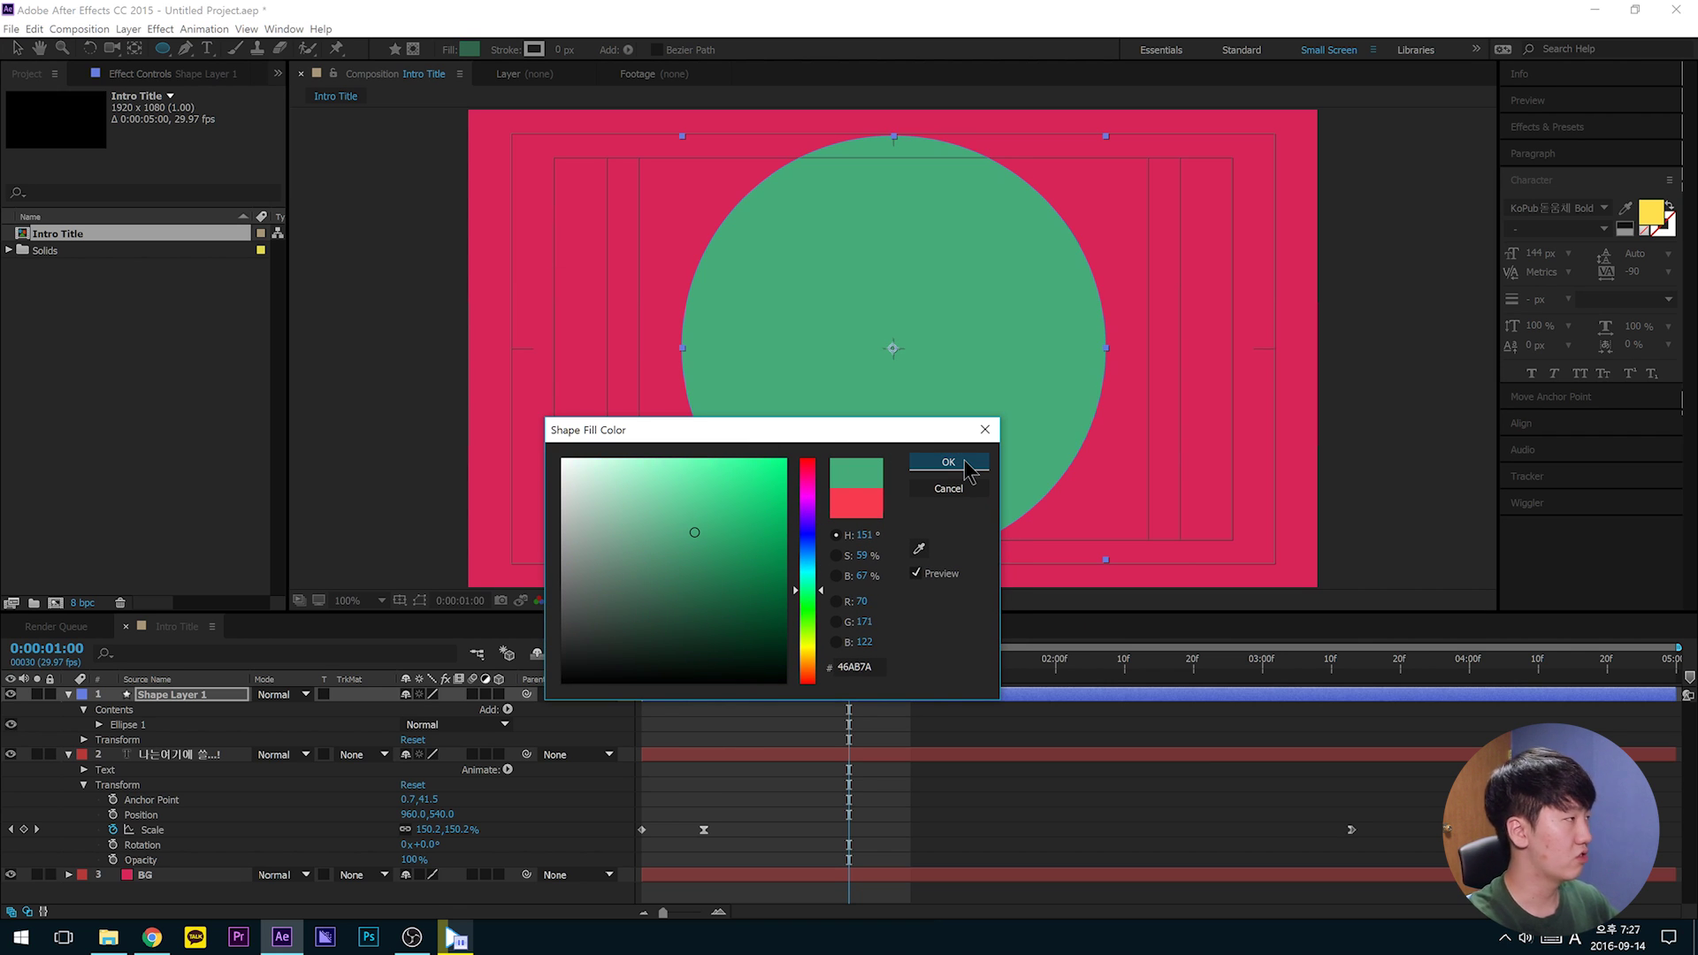
left_click(948, 462)
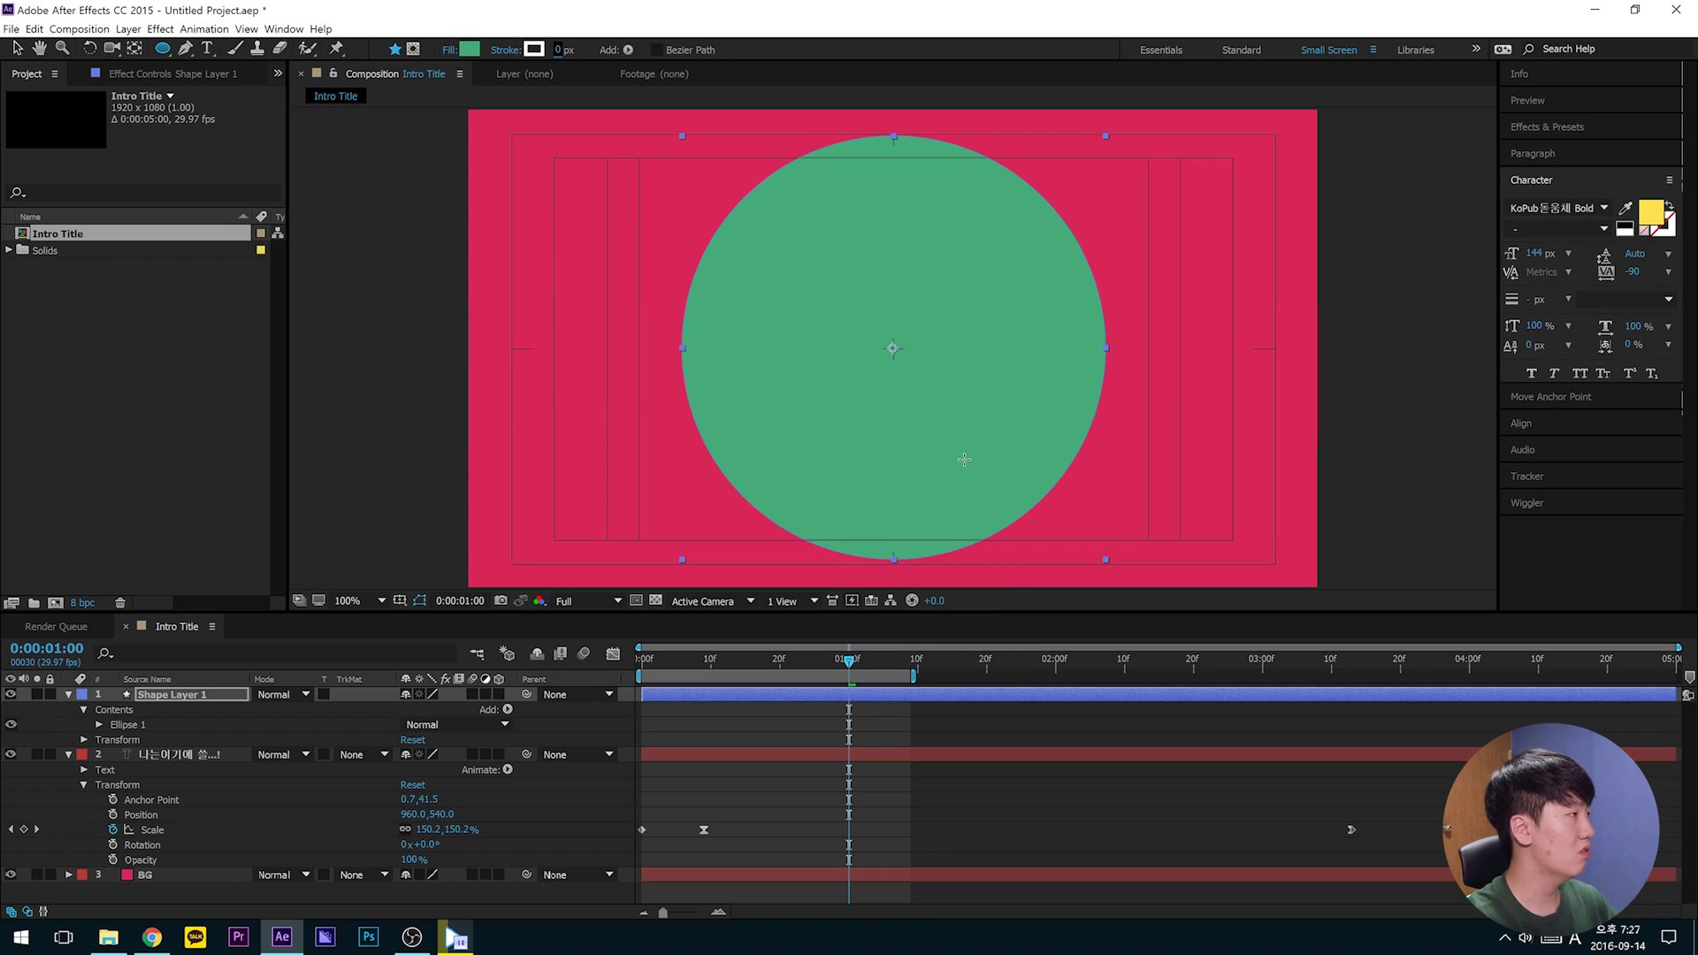
left_click(17, 50)
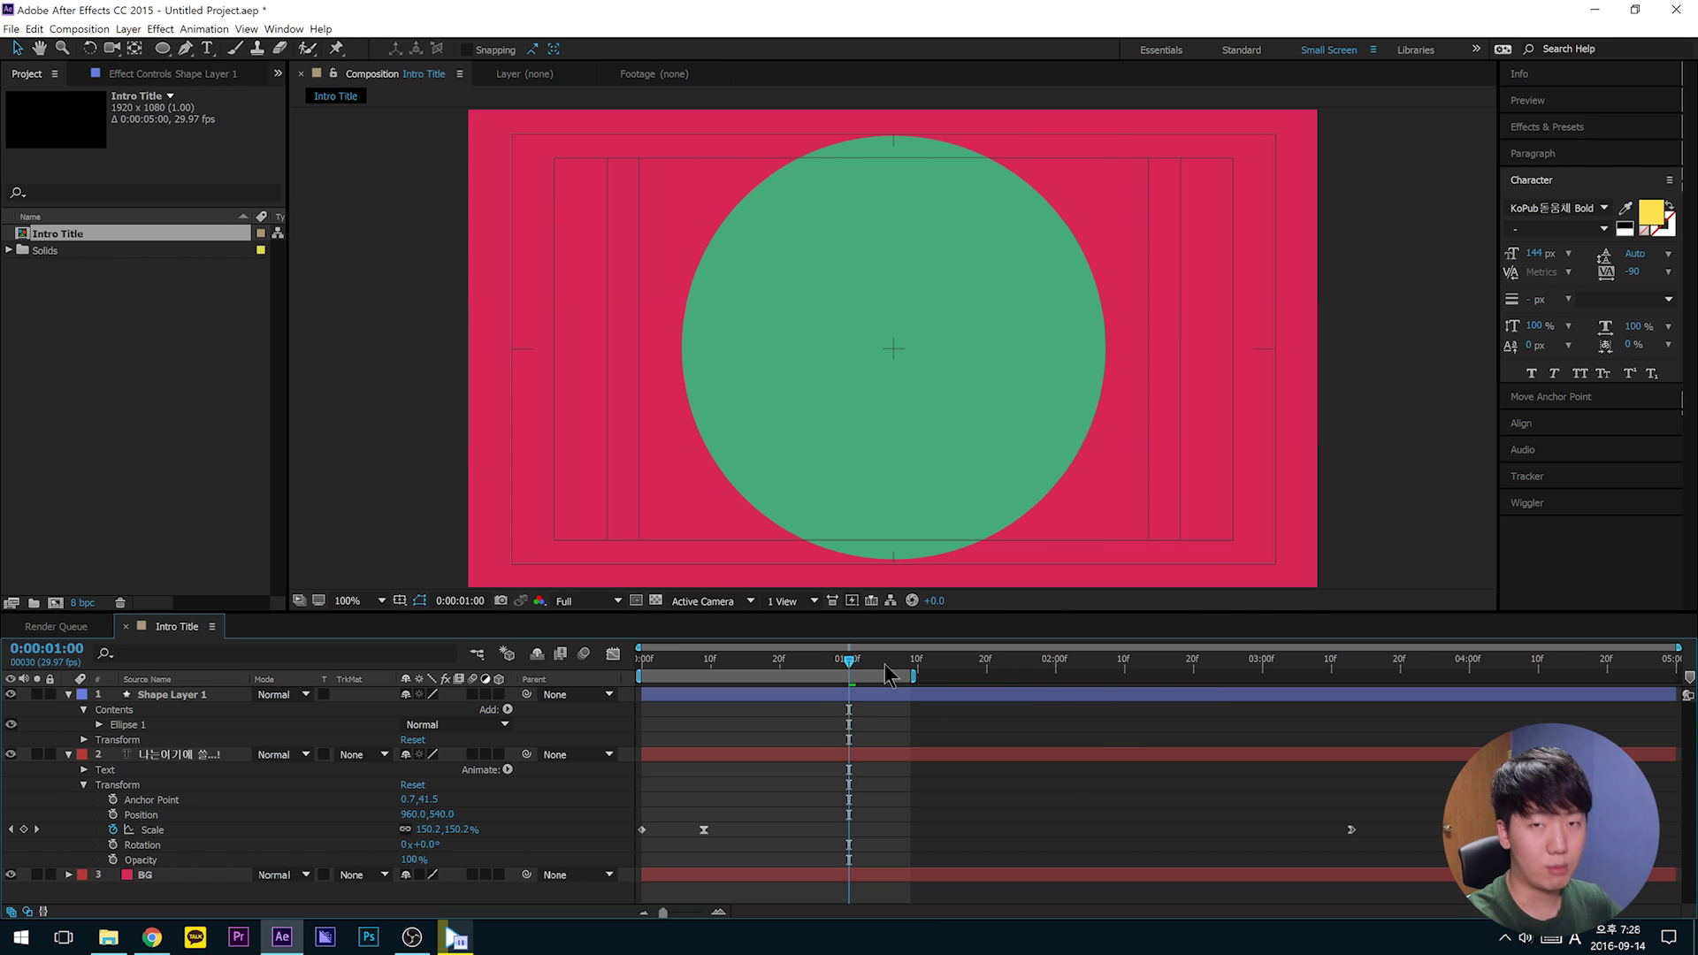
Step: Place Shape Layer 1 beneath the title text layer and shift its start to about 0:00:01:13
key("space")
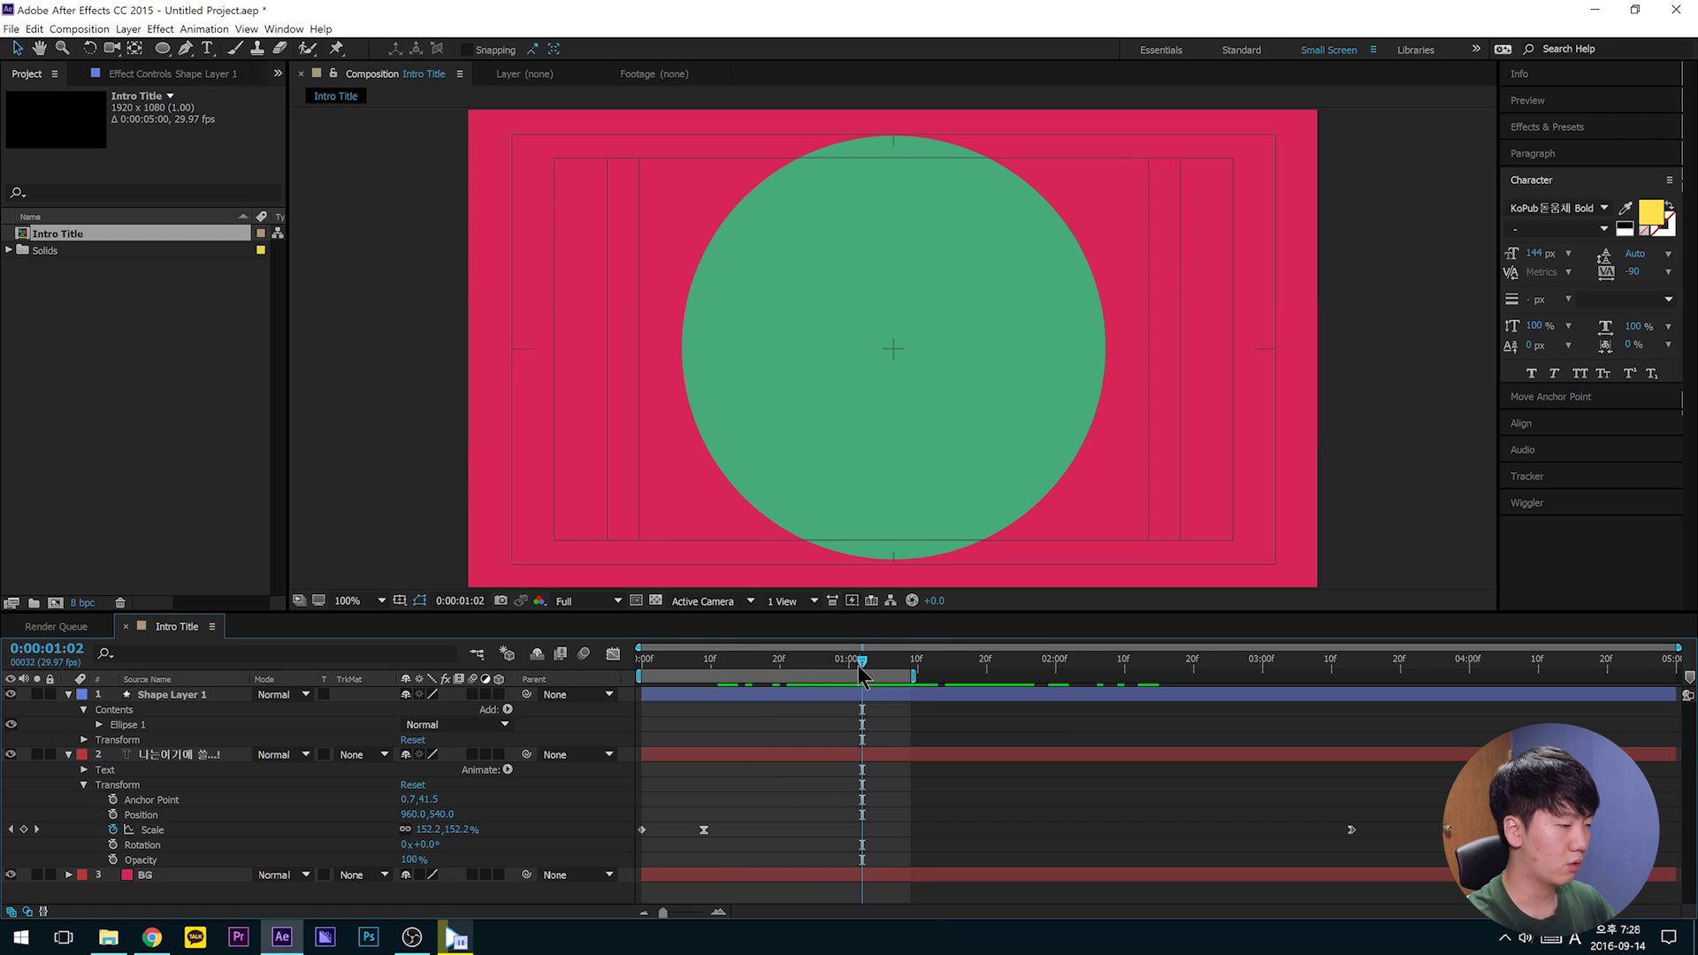
key("space")
left_click(201, 696)
mouse_move(200, 695)
left_mouse_down()
mouse_move(173, 854)
mouse_move(160, 831)
left_mouse_up()
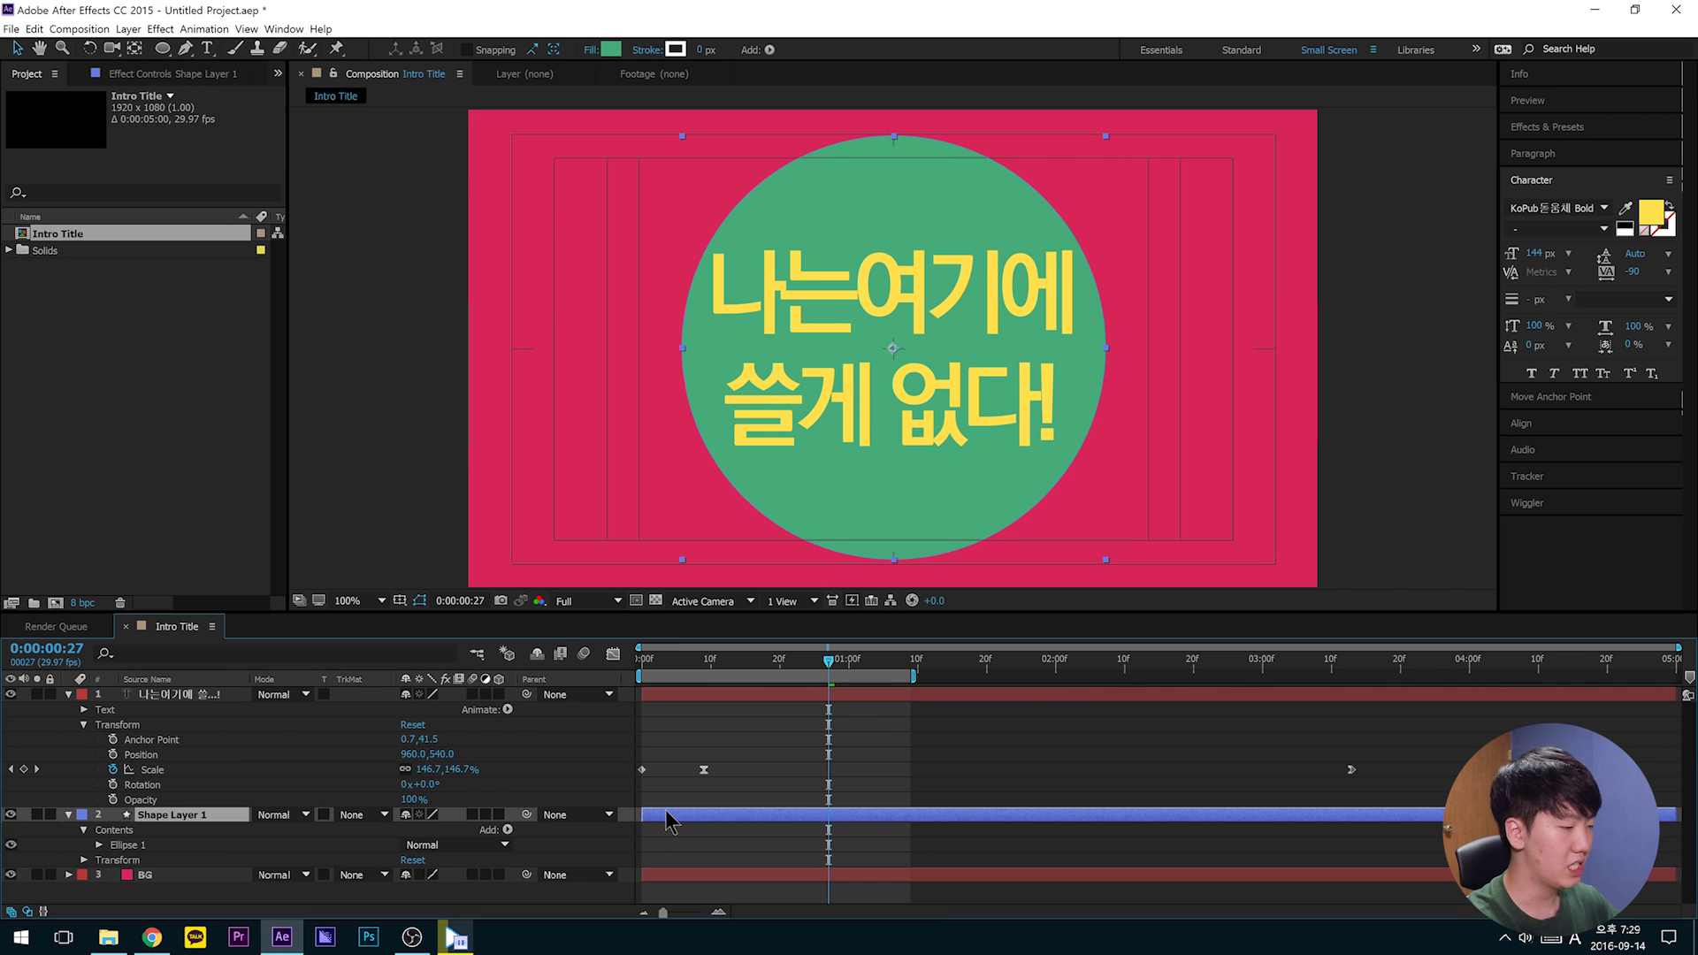
left_click_drag(698, 813, 1000, 829)
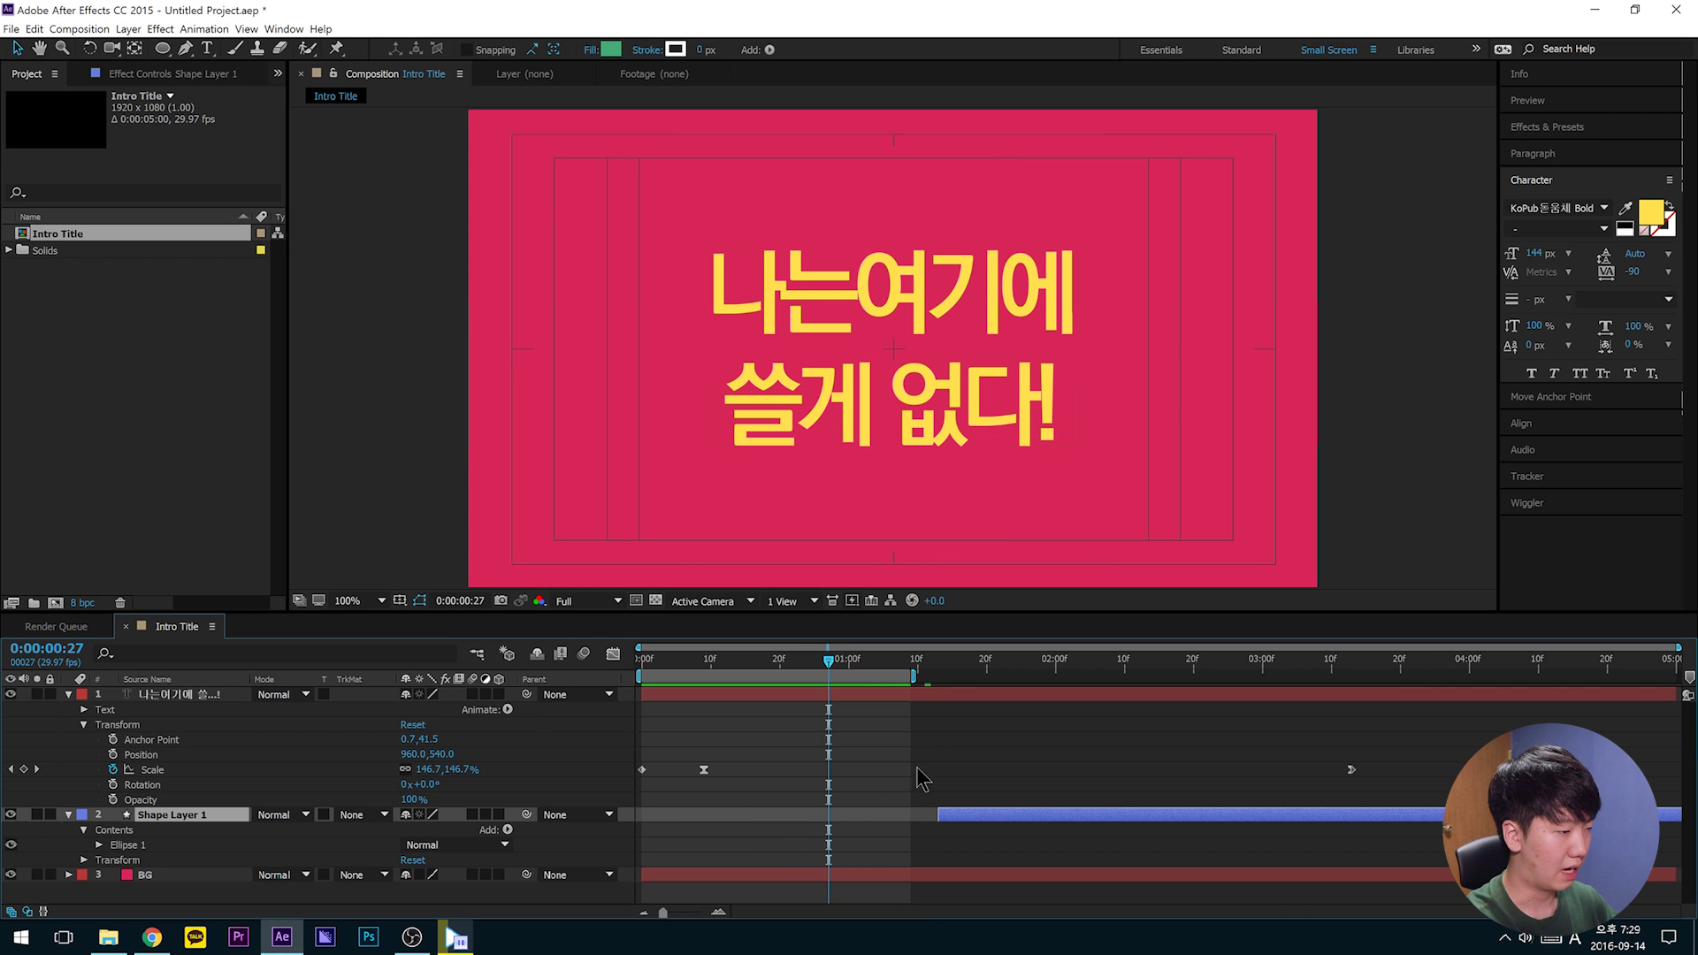
Step: Shift Shape Layer 1 earlier so that it starts at 0:00:01:00
left_click_drag(849, 658, 853, 672)
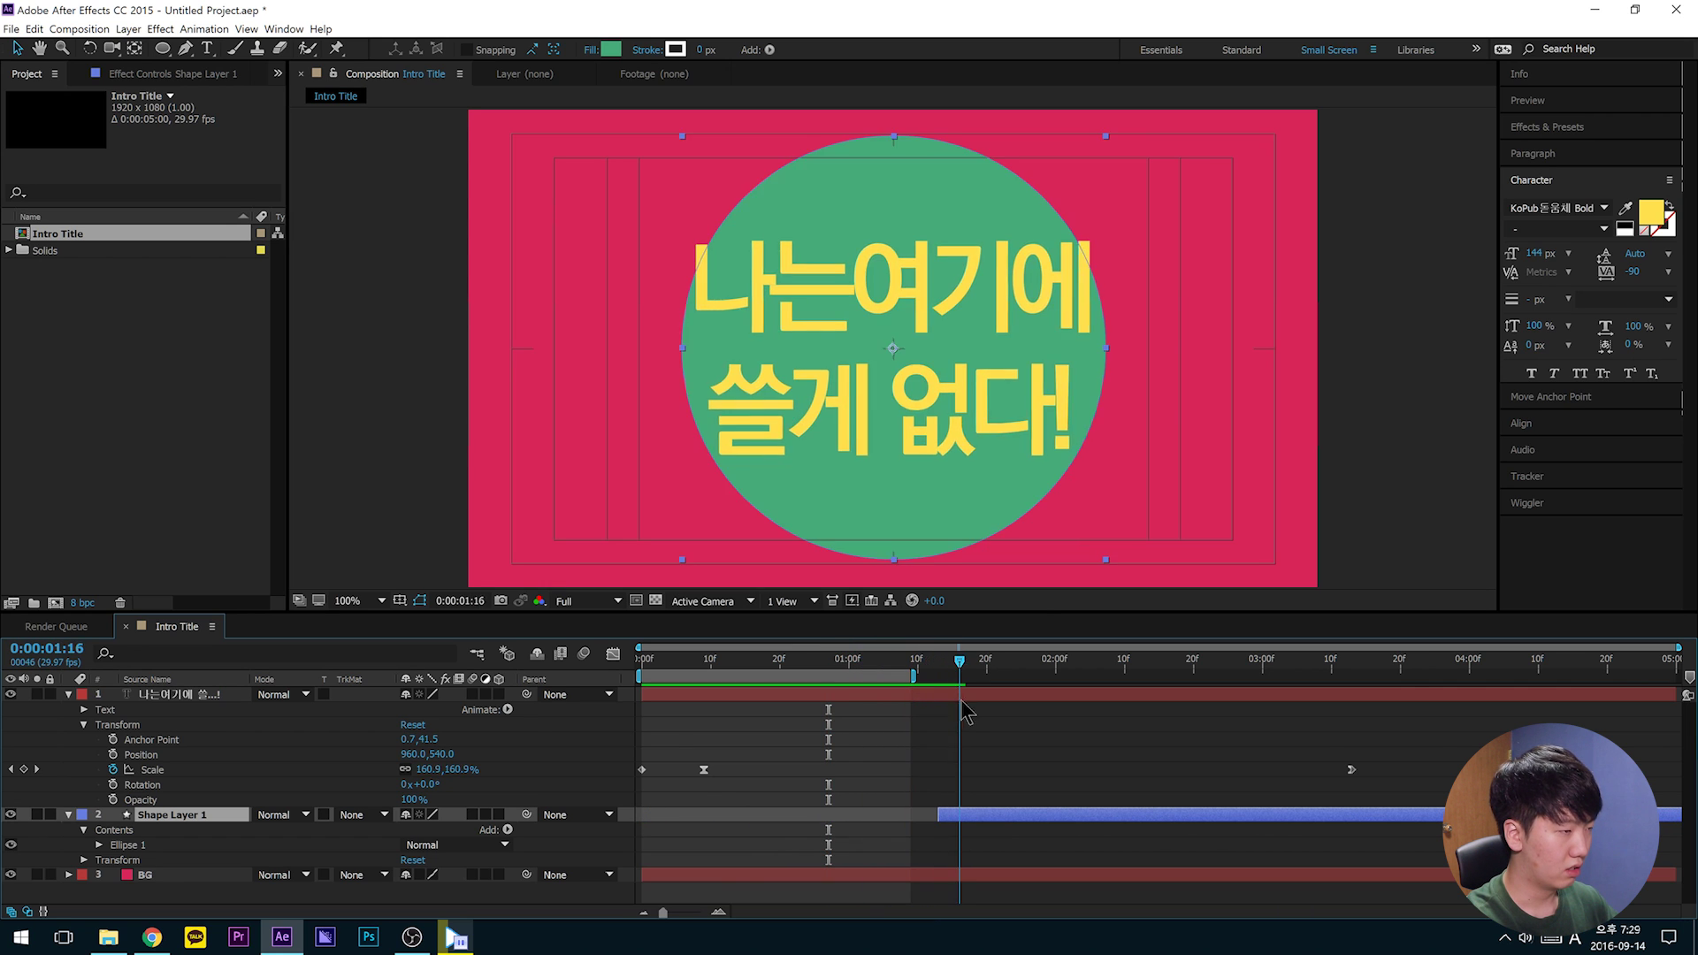
left_click_drag(856, 728, 851, 729)
left_click_drag(962, 814, 885, 836)
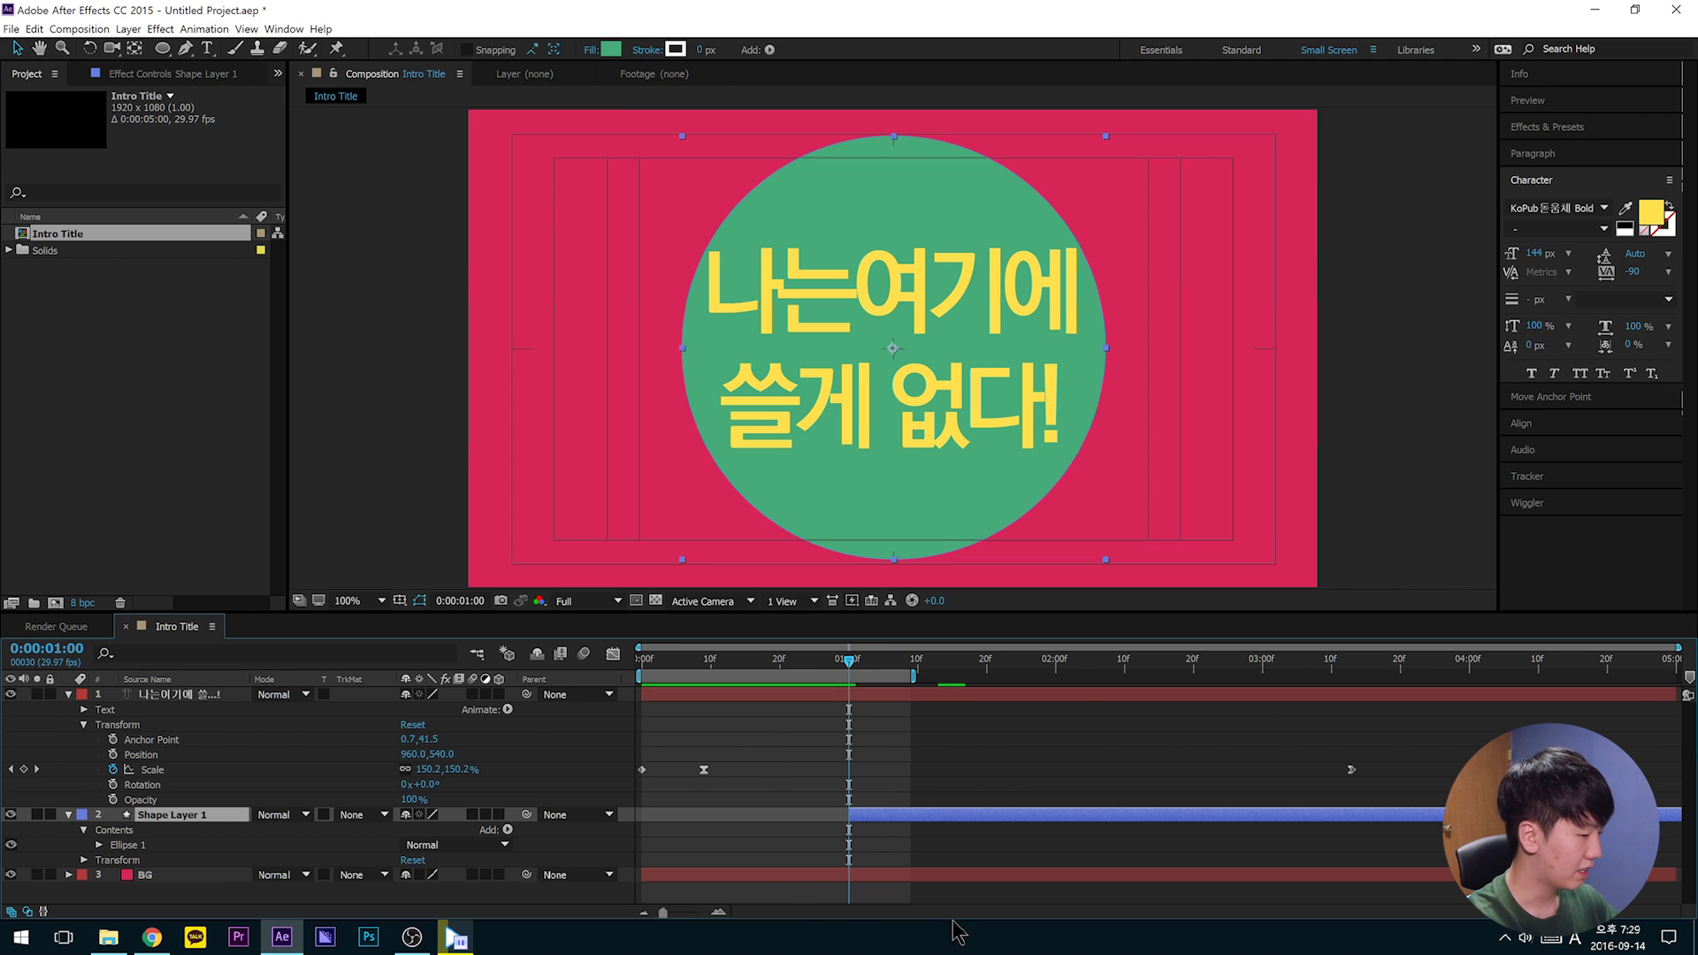
Step: Reveal only Shape Layer 1's Scale property and add a Scale keyframe of 0% at 0:00:01:00
key("s")
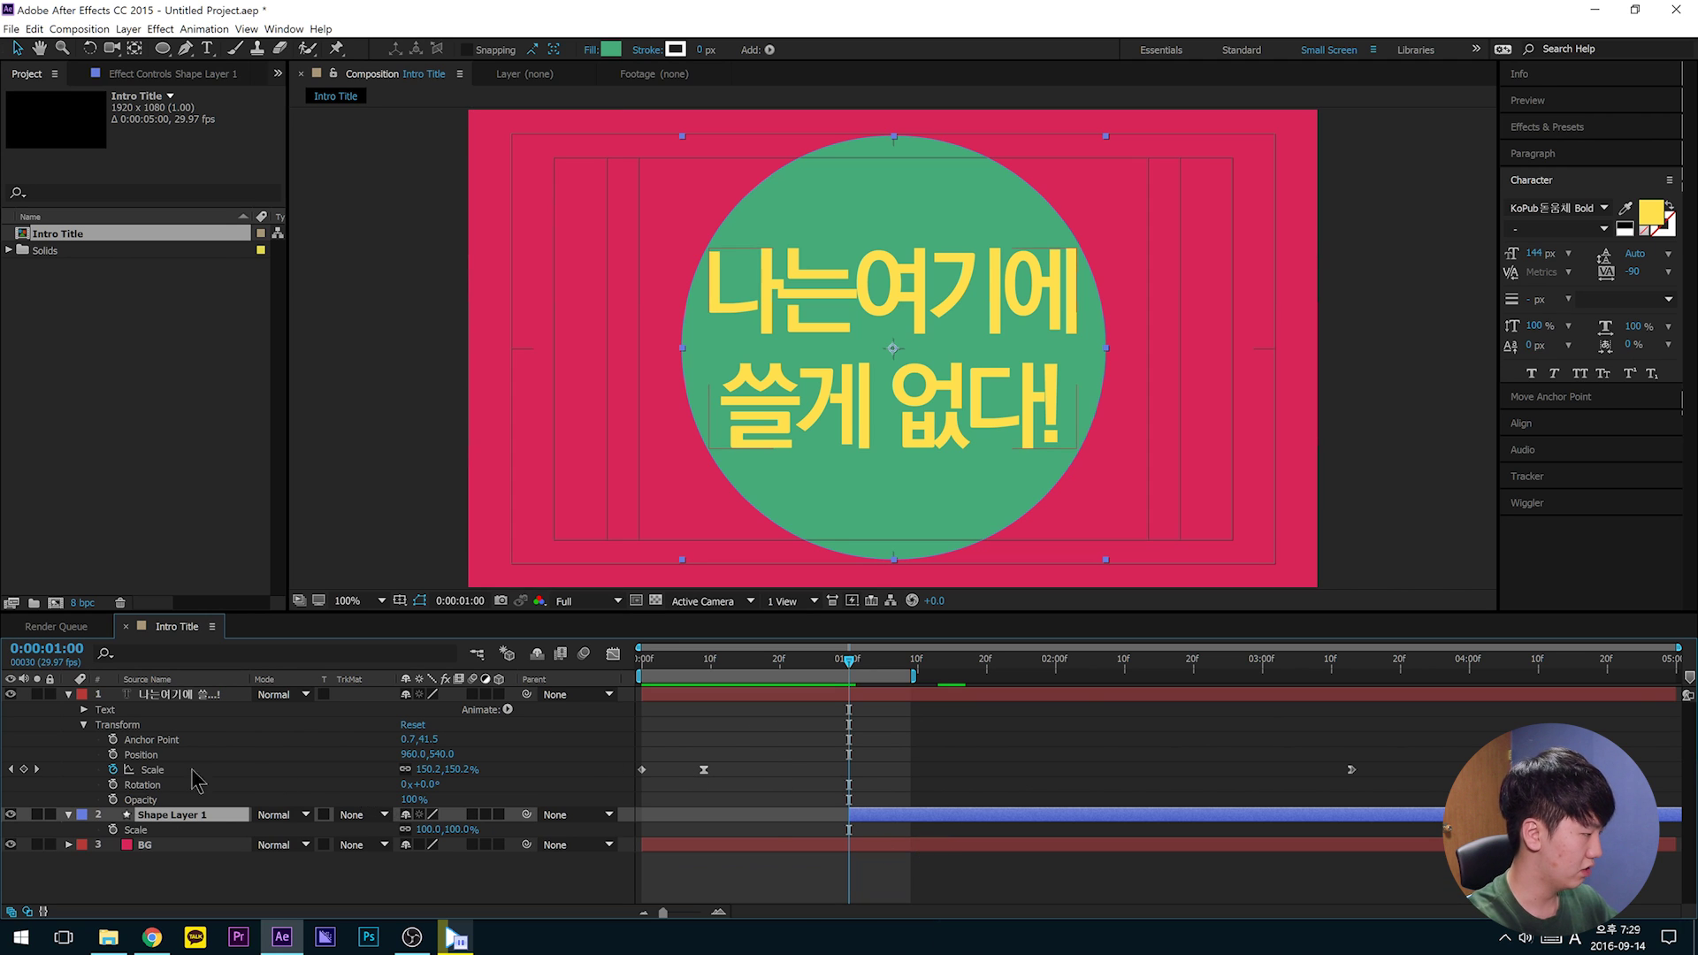
left_click(69, 815)
left_click(69, 814)
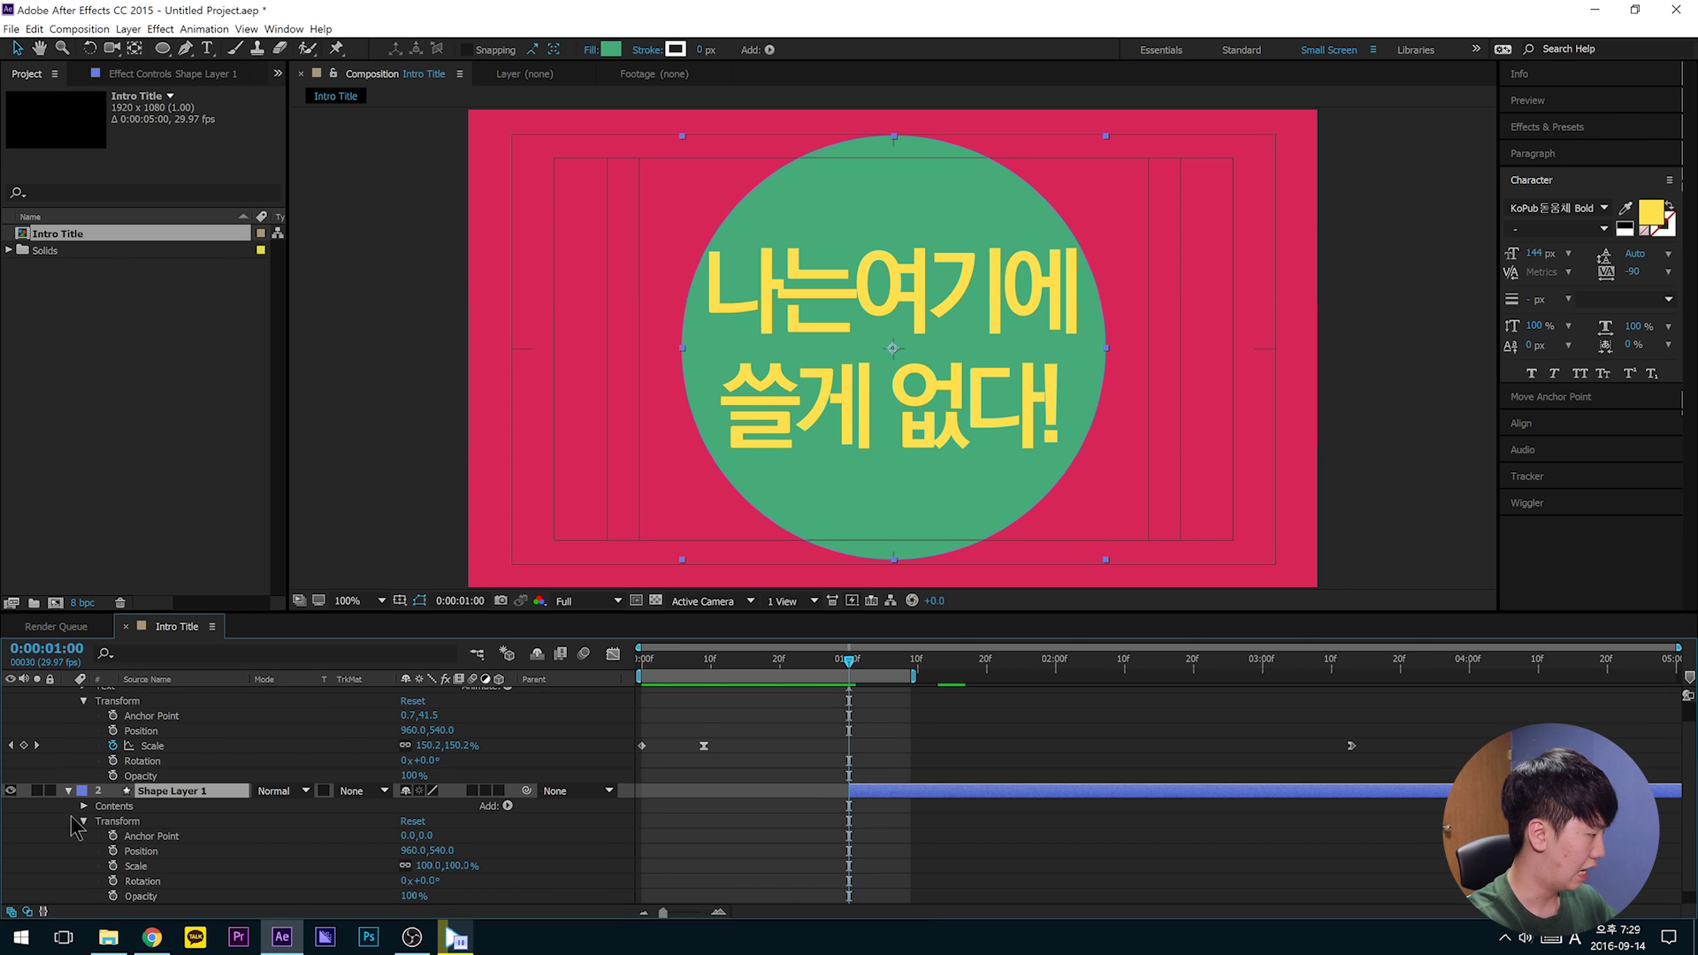
key("s")
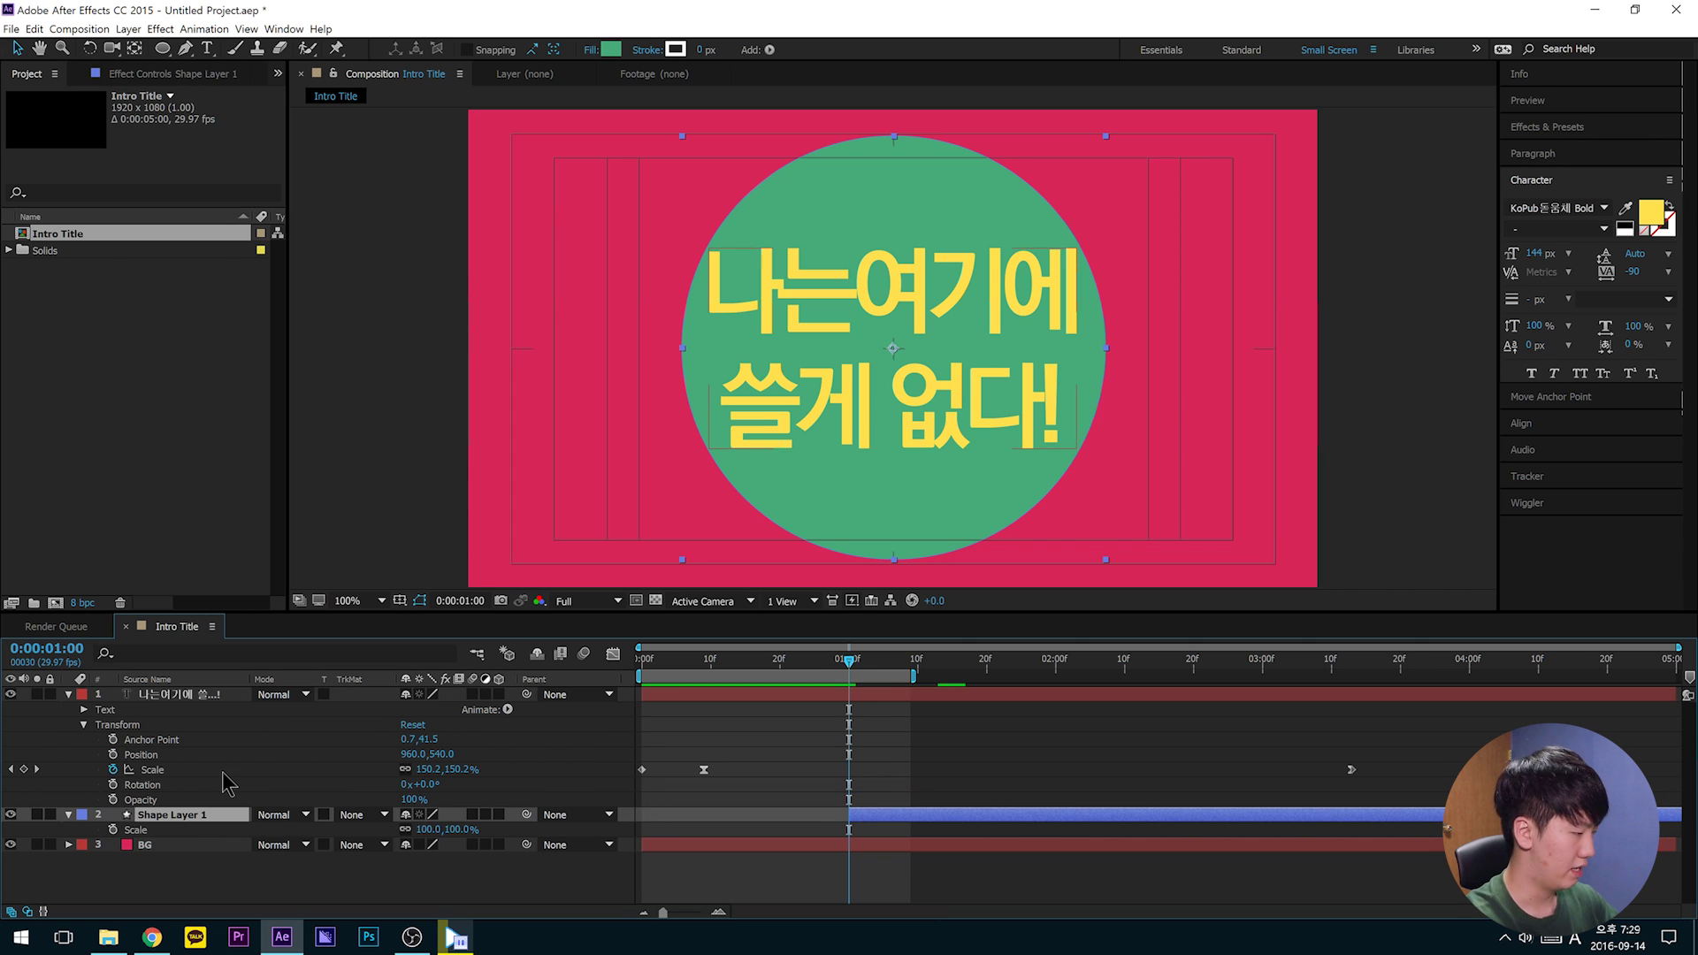
left_click(113, 829)
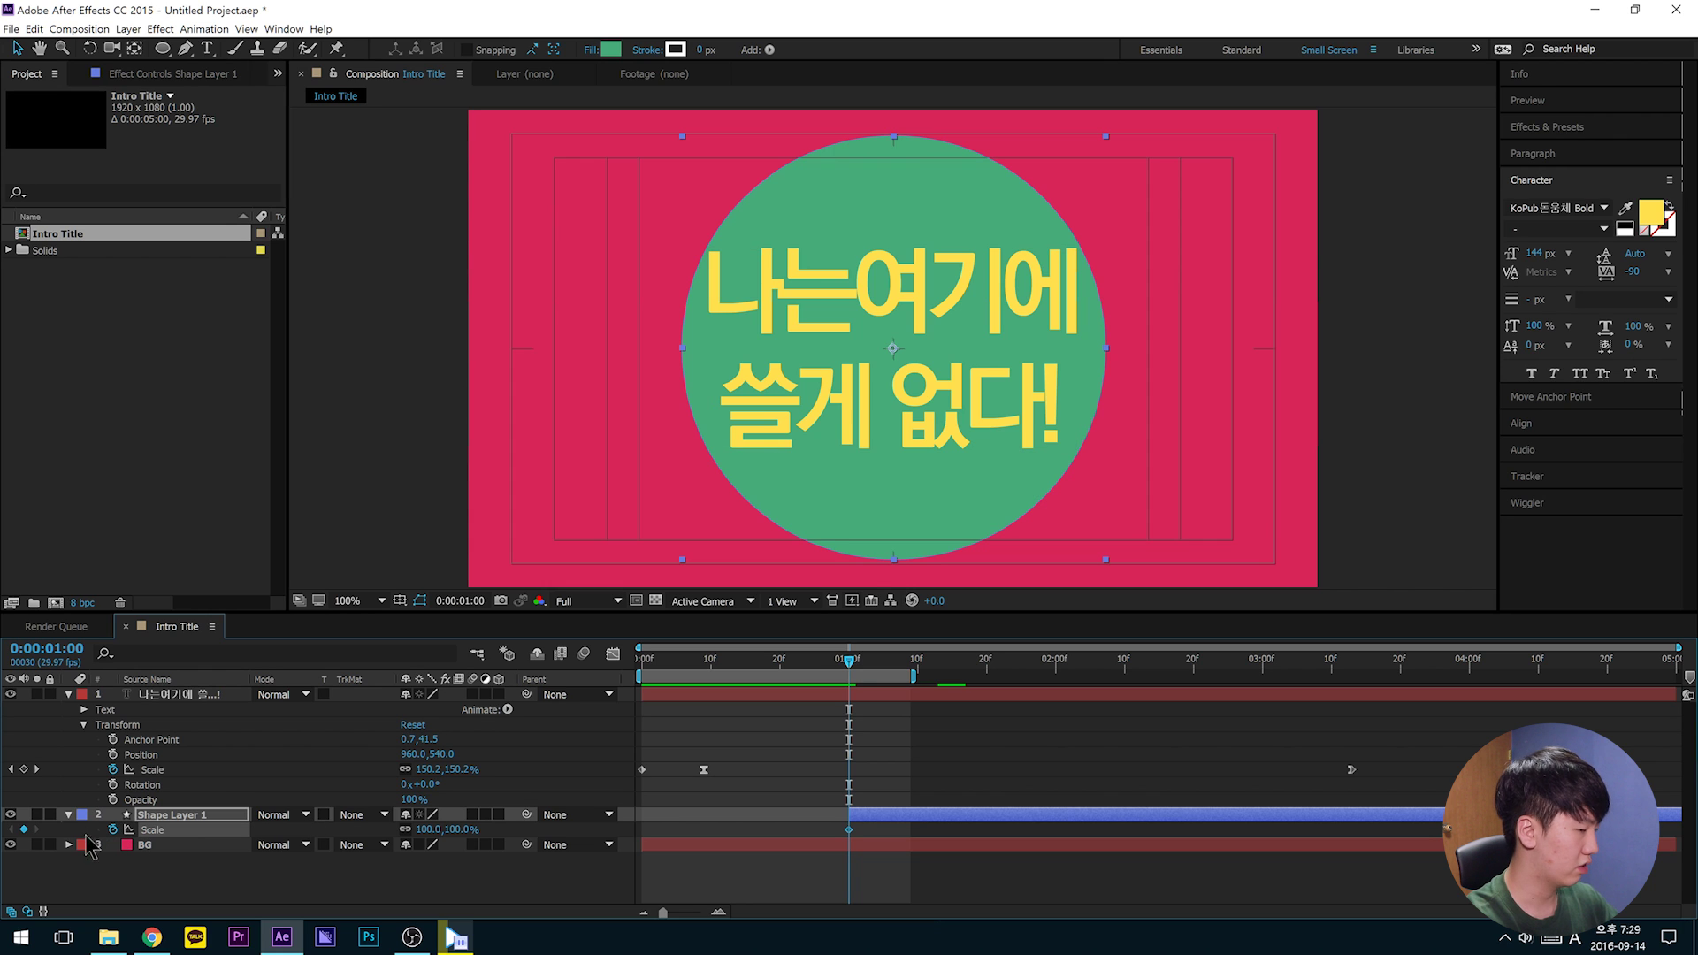
left_click(432, 828)
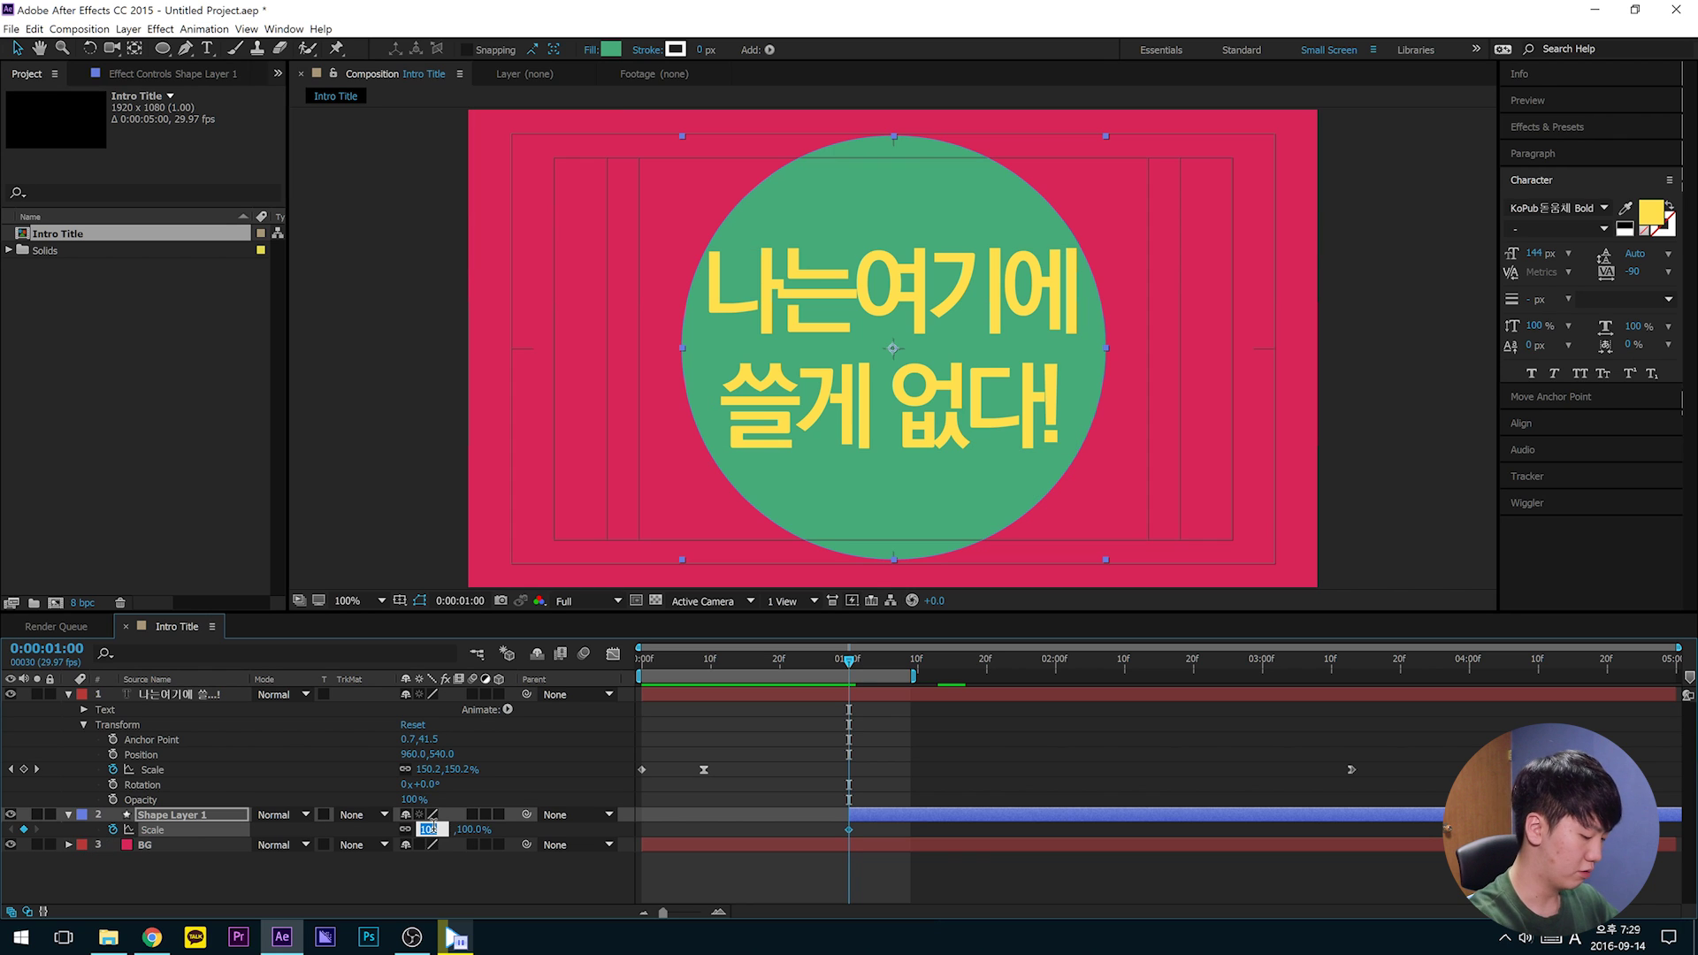
key("Return")
Step: Add a second Scale keyframe of 240% at 0:00:01:10 so that the circle covers the whole frame
left_click_drag(911, 668, 920, 701)
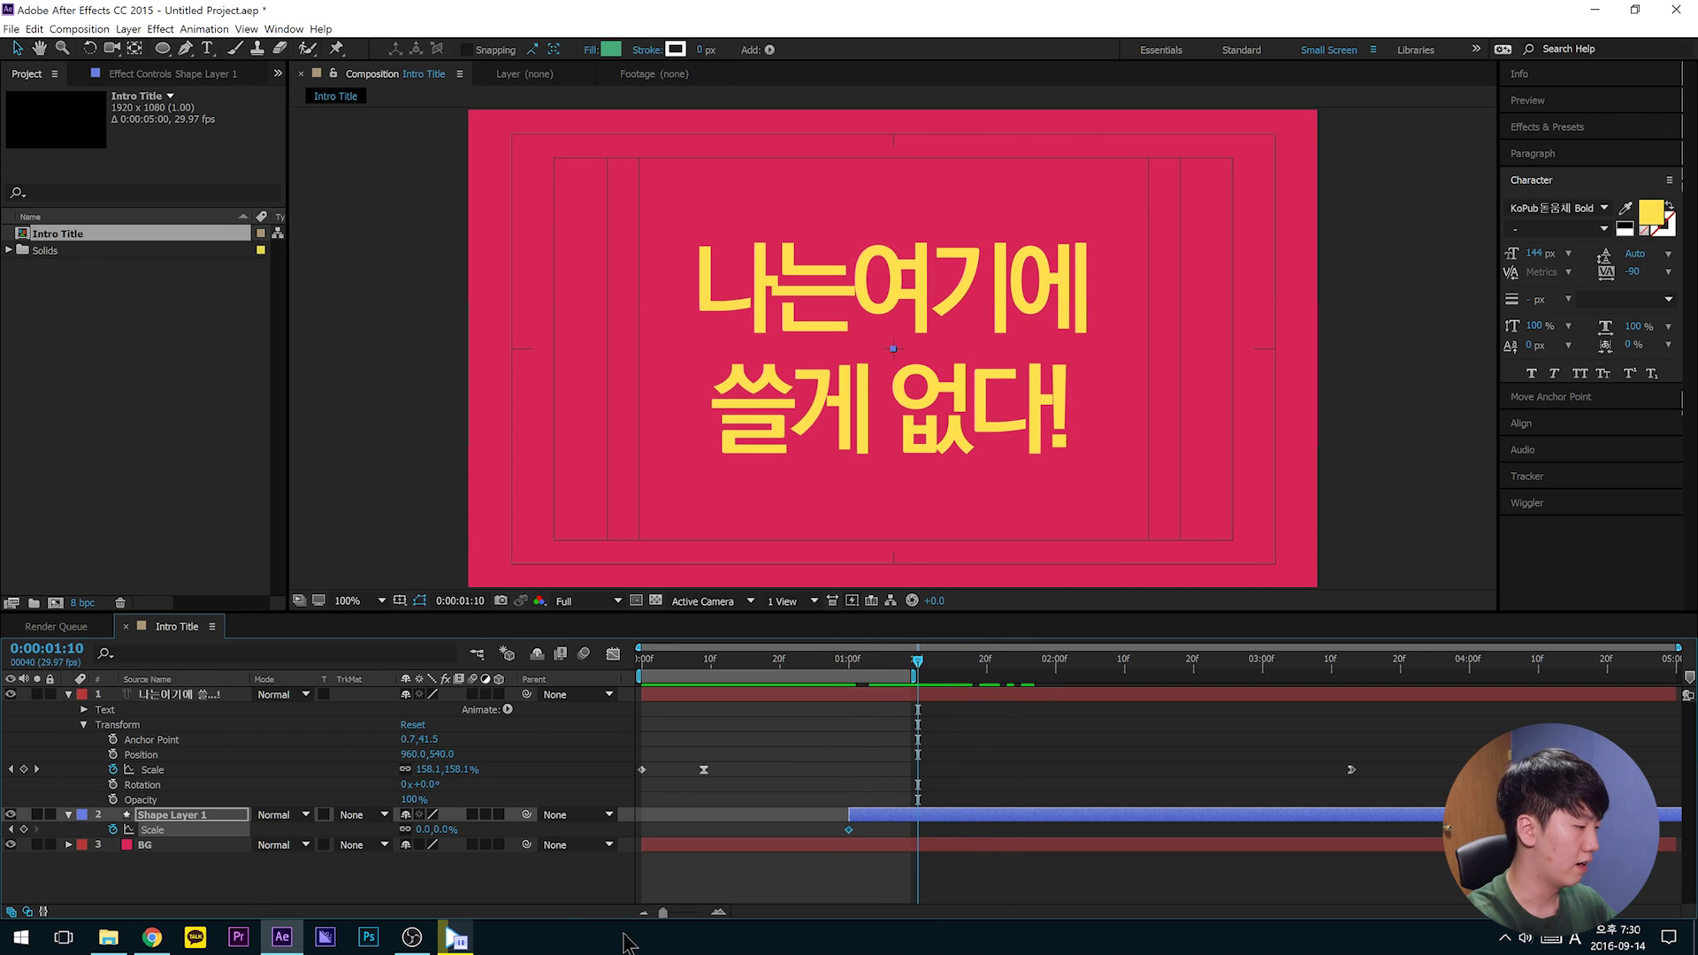
left_click_drag(427, 836, 509, 619)
left_click_drag(445, 835, 672, 822)
left_click_drag(570, 731, 475, 853)
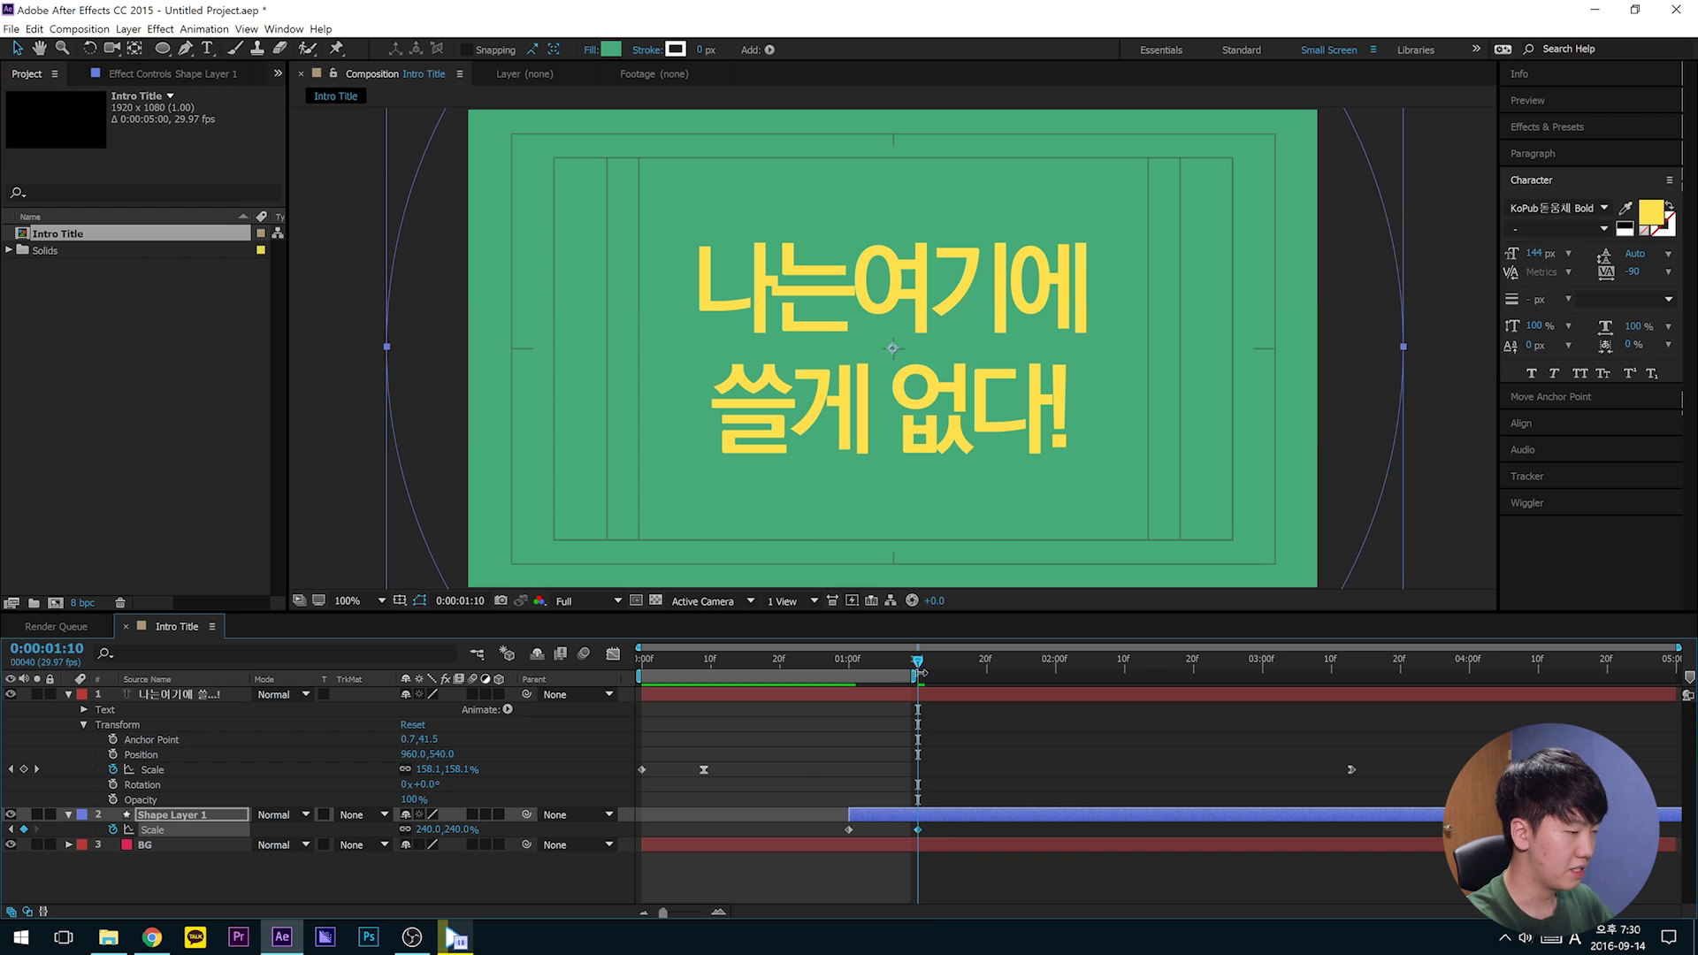
Step: Extend the work area's end to 0:00:01:15 and preview the circle's growth
left_click_drag(918, 672, 956, 672)
key("space")
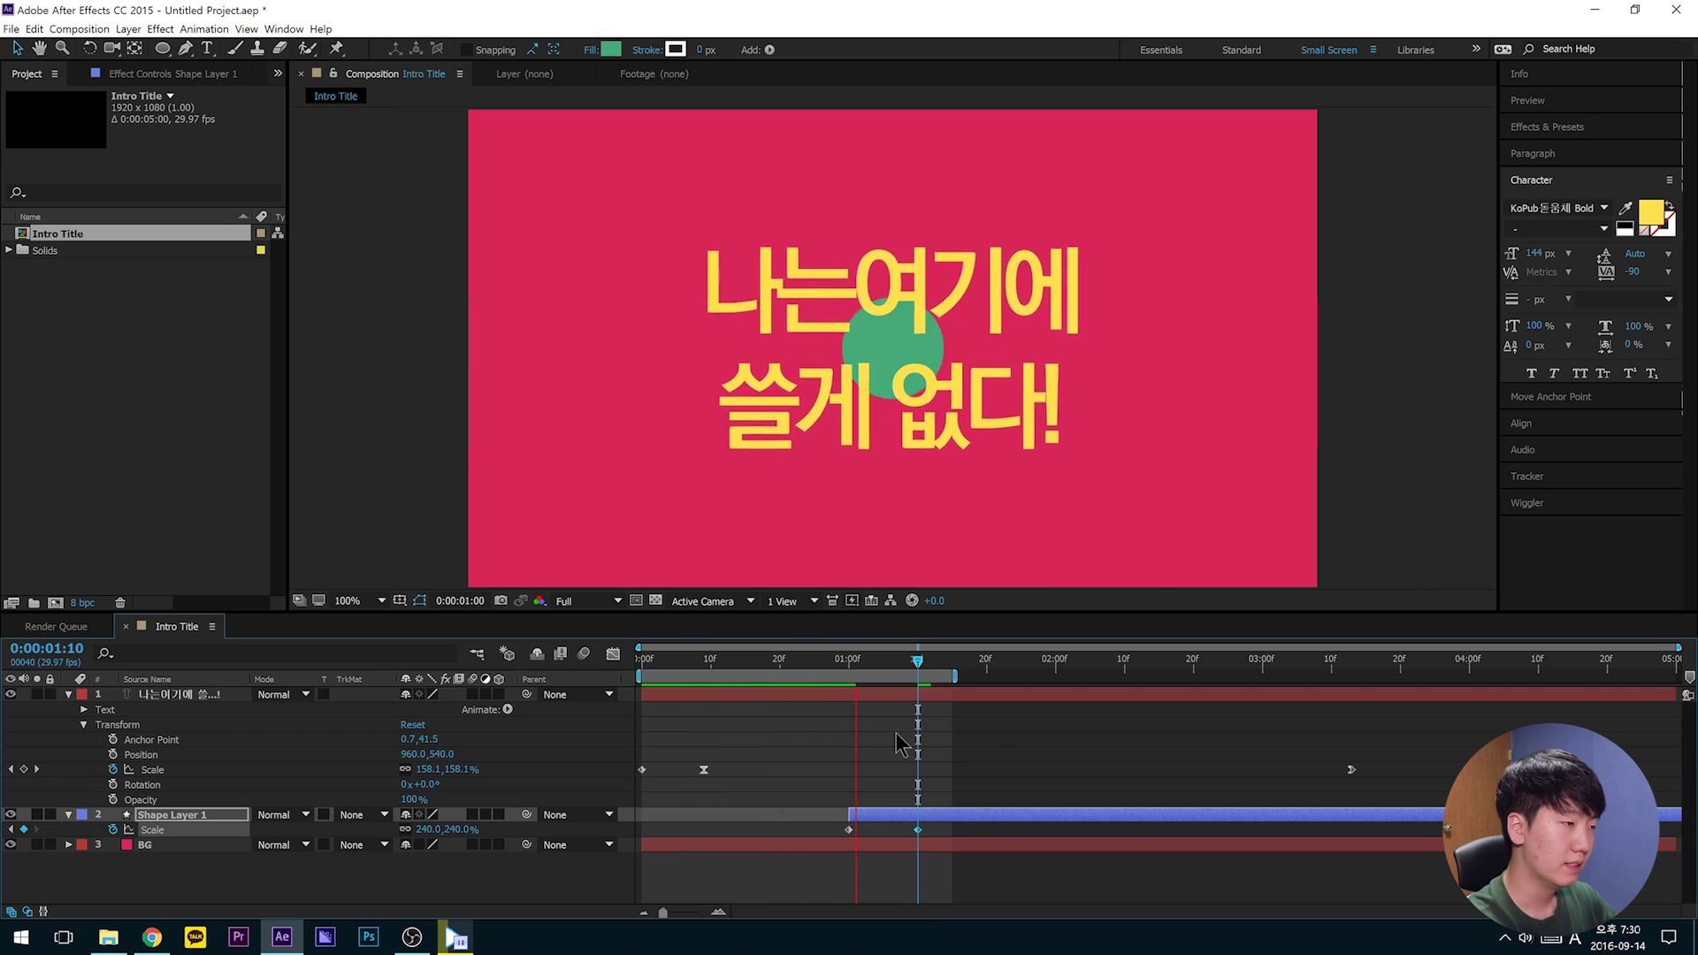
key("space")
Step: Apply Easy Ease to both of the circle's Scale keyframes in the Graph Editor and preview the motion
left_click_drag(939, 661, 904, 667)
left_click_drag(934, 840, 827, 820)
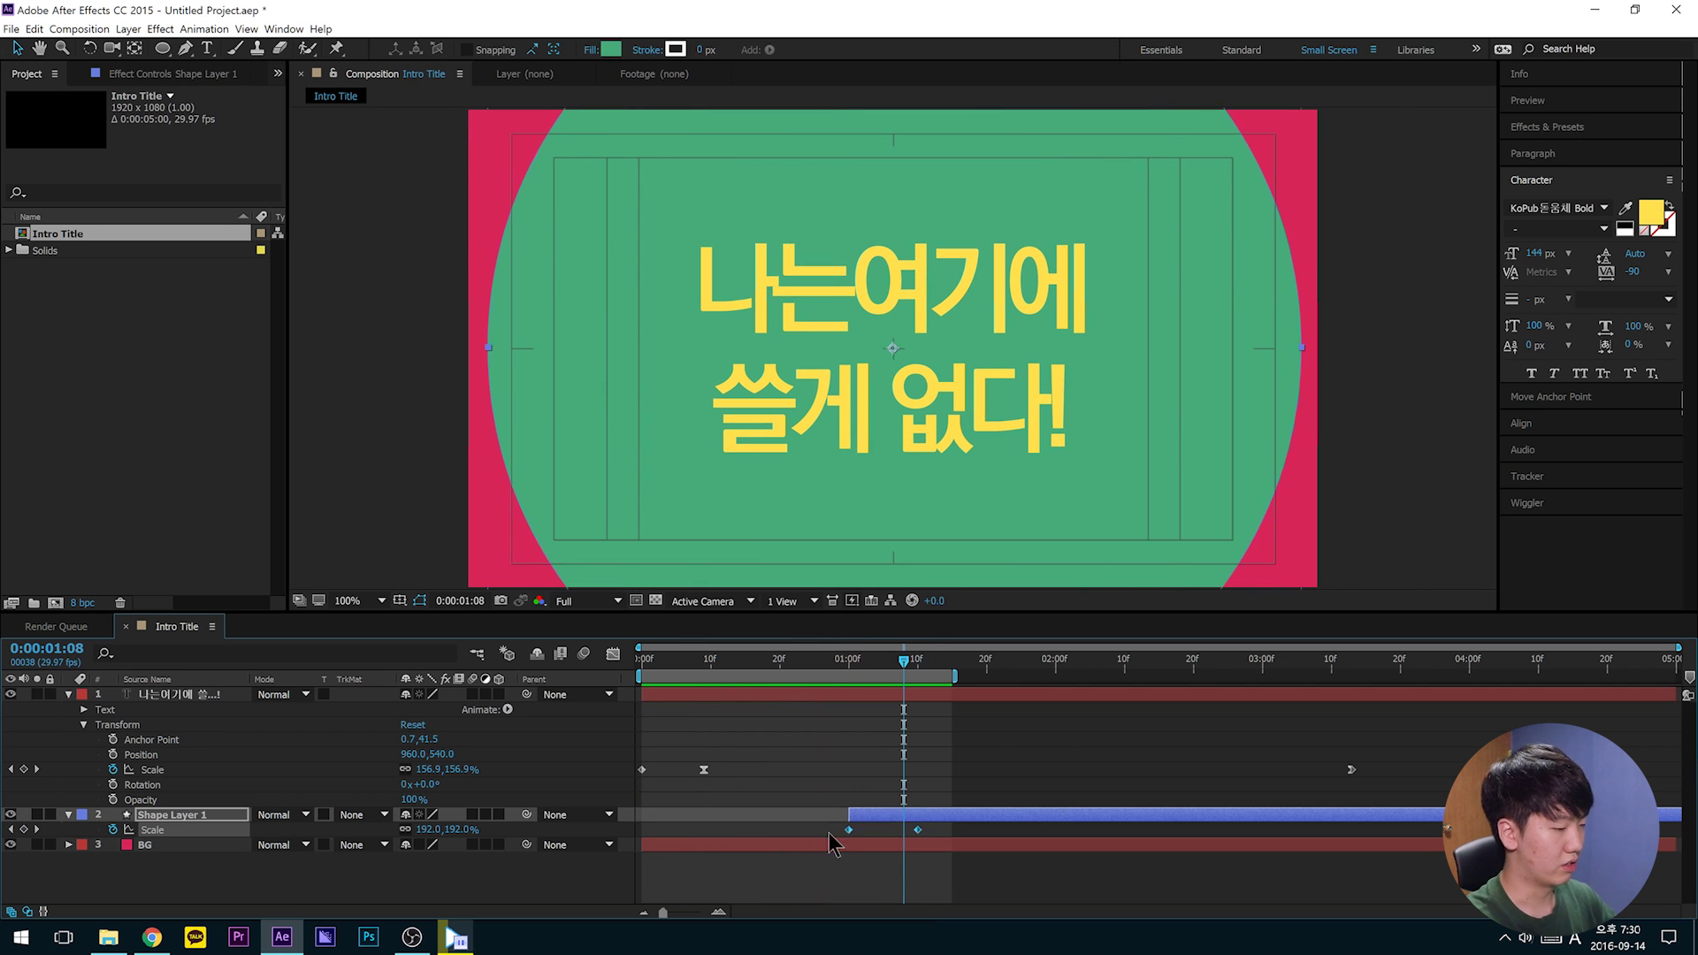
left_click(613, 654)
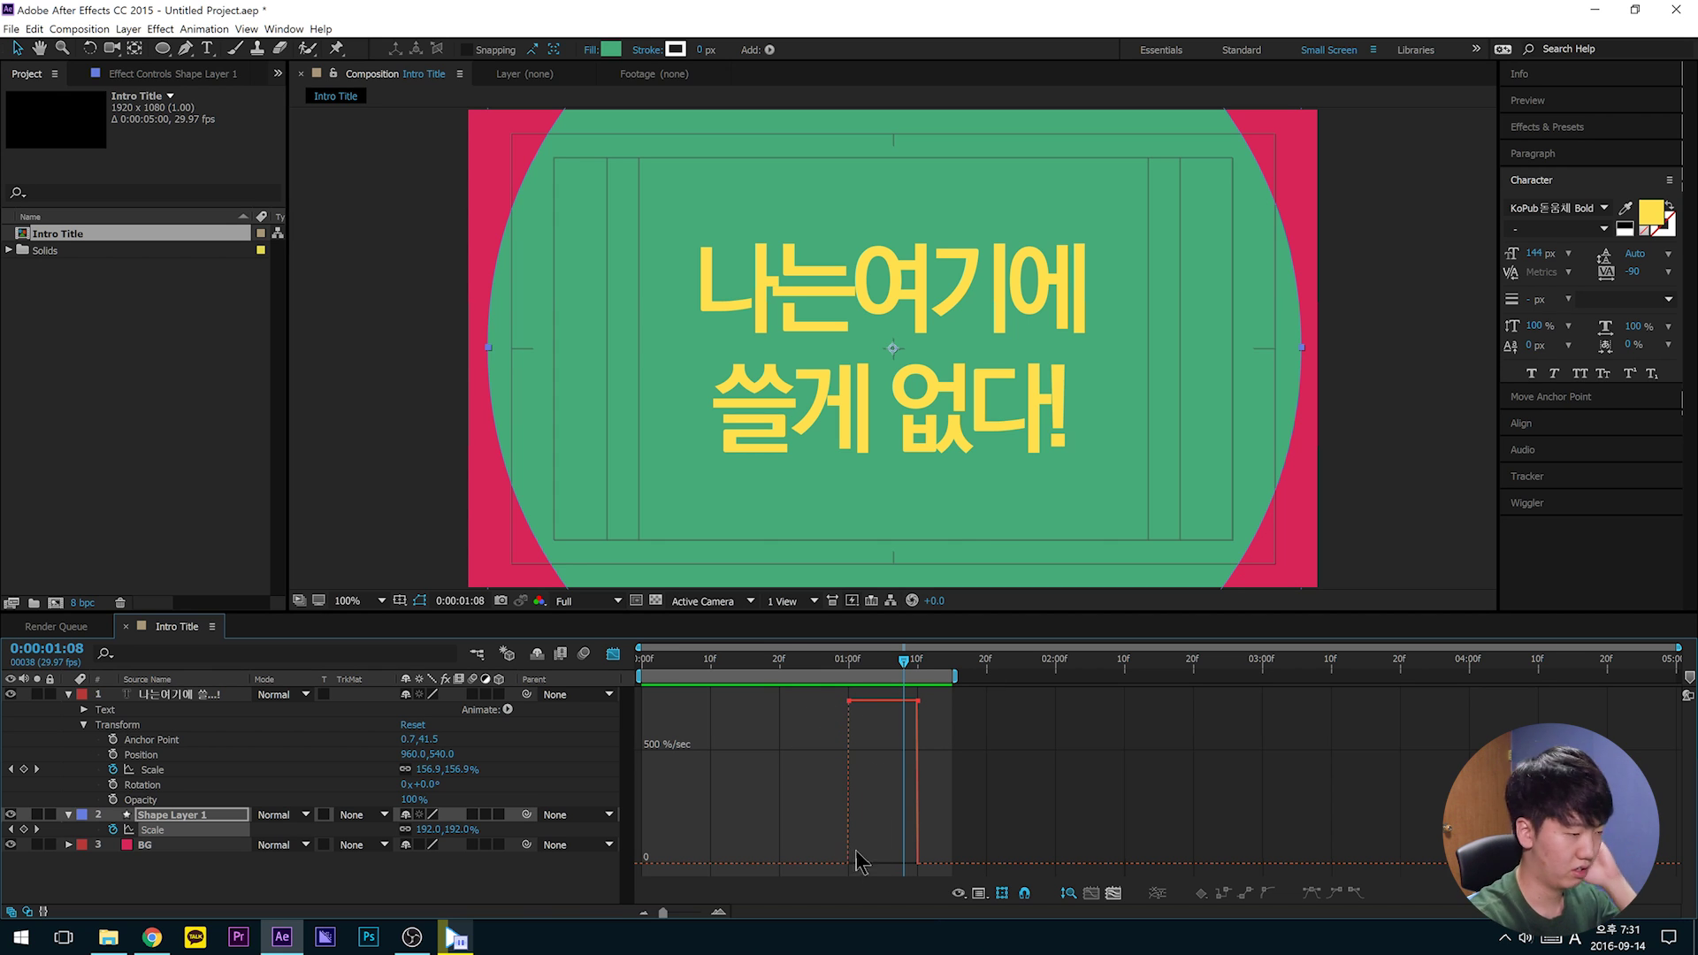
left_click_drag(828, 687, 862, 743)
left_click_drag(986, 759, 806, 687)
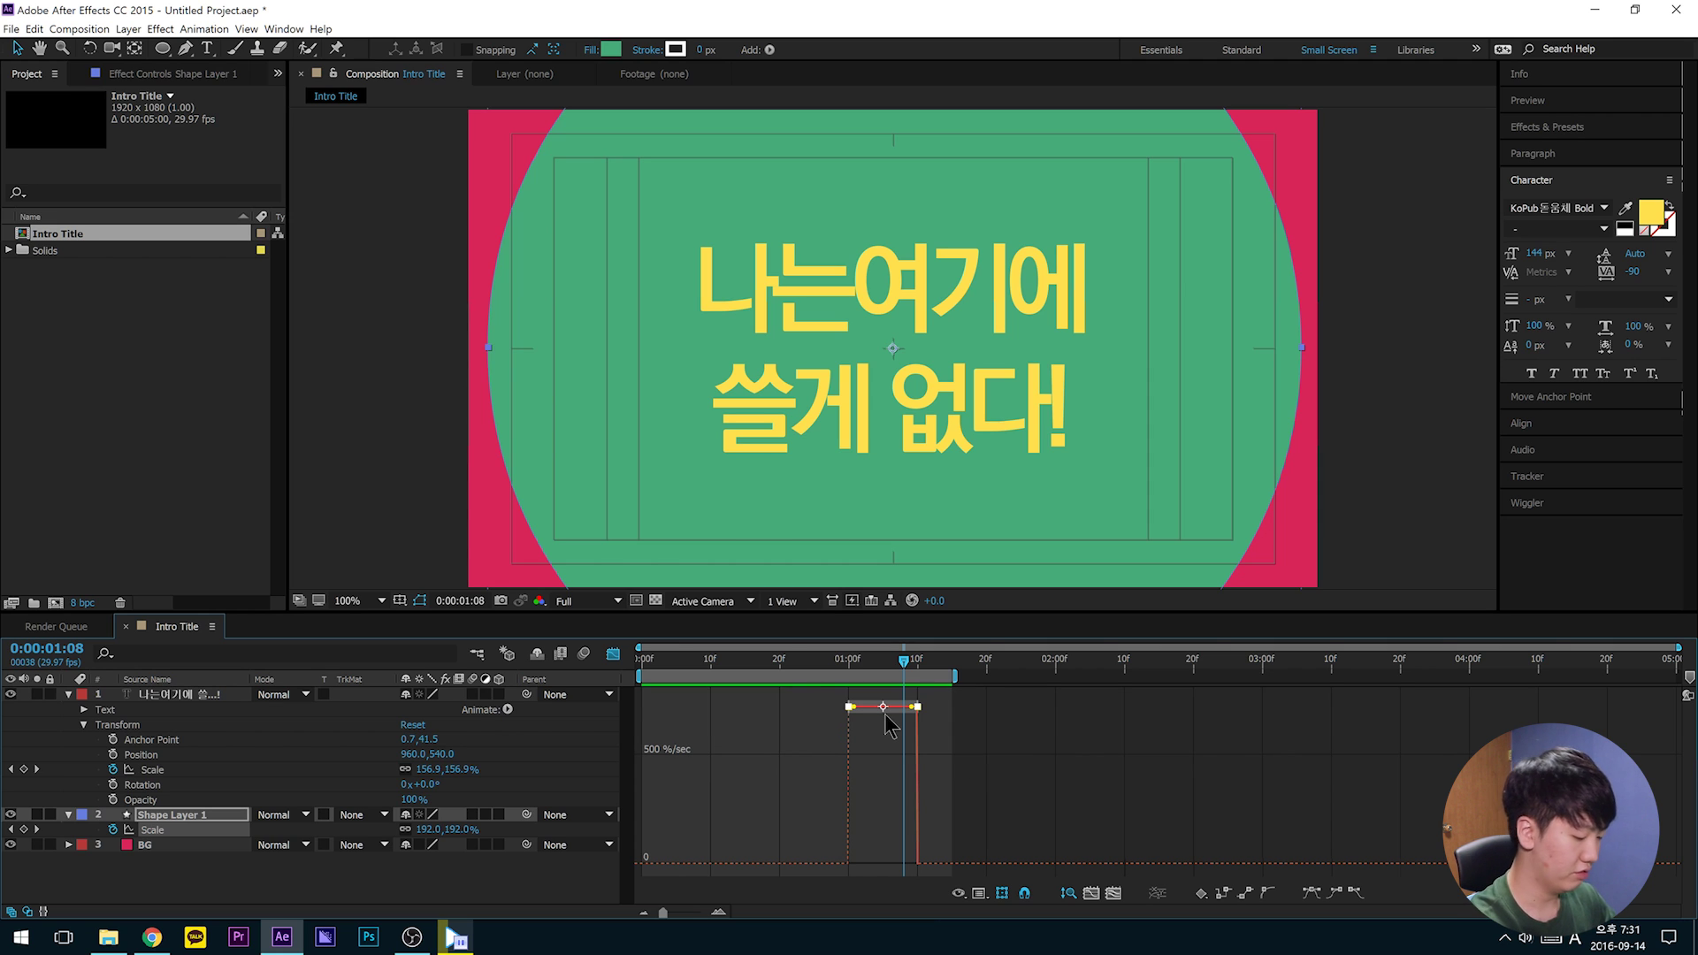
key("F9")
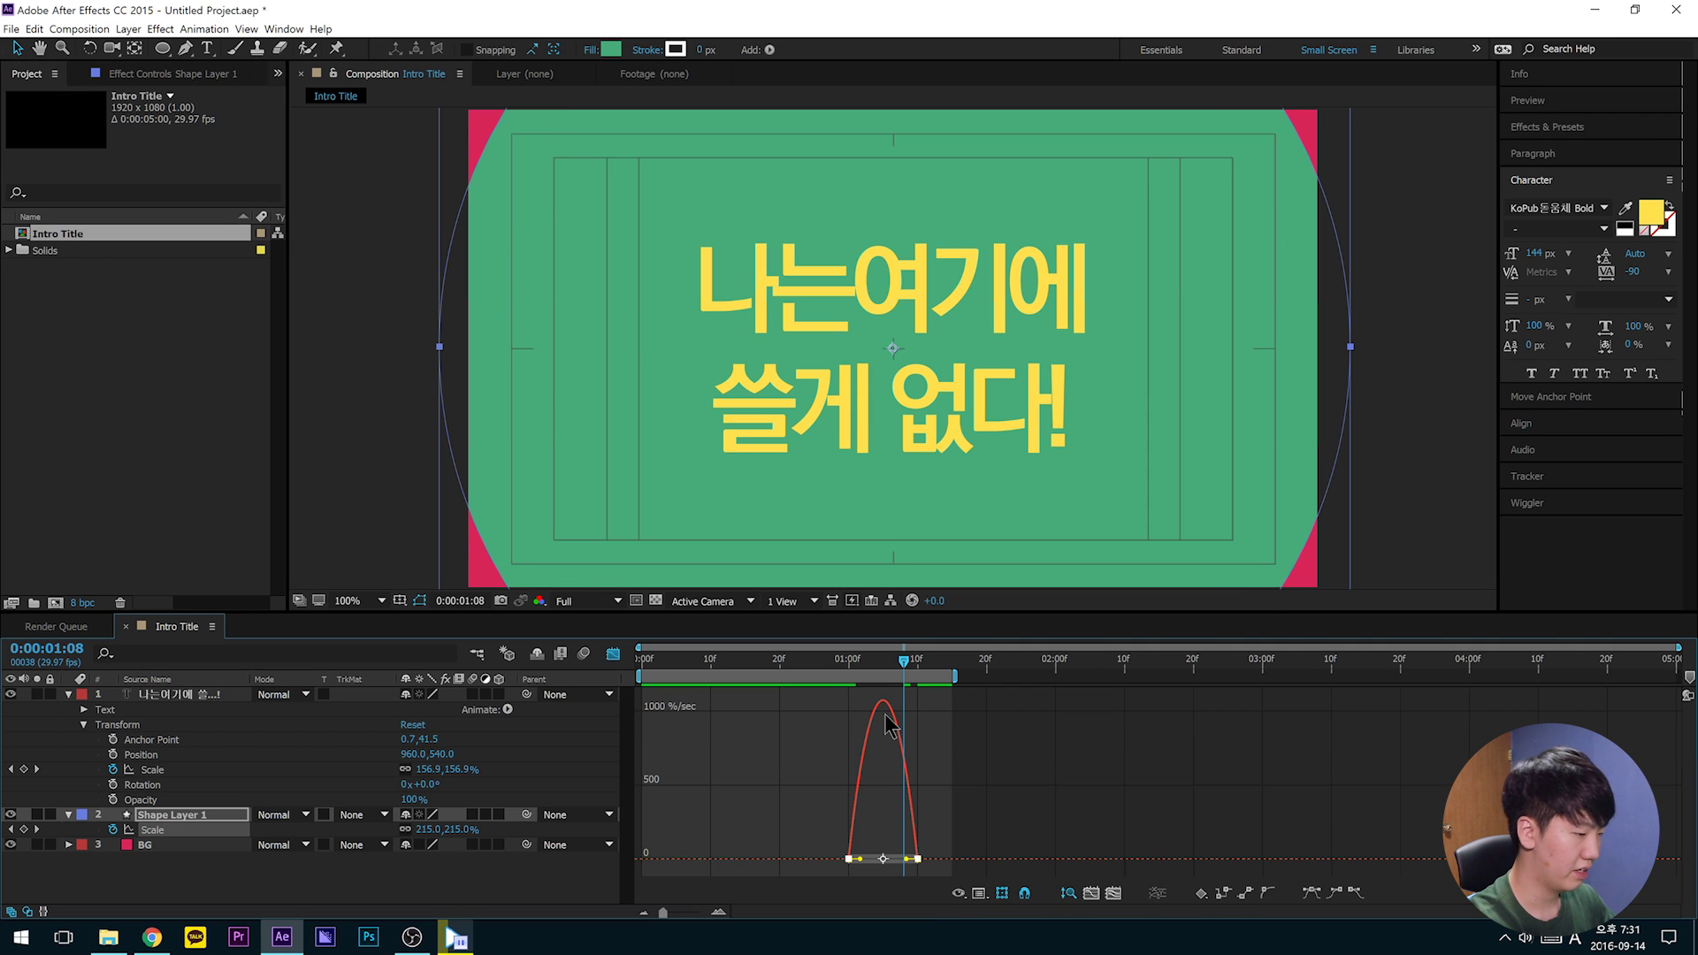
key("ctrl+z")
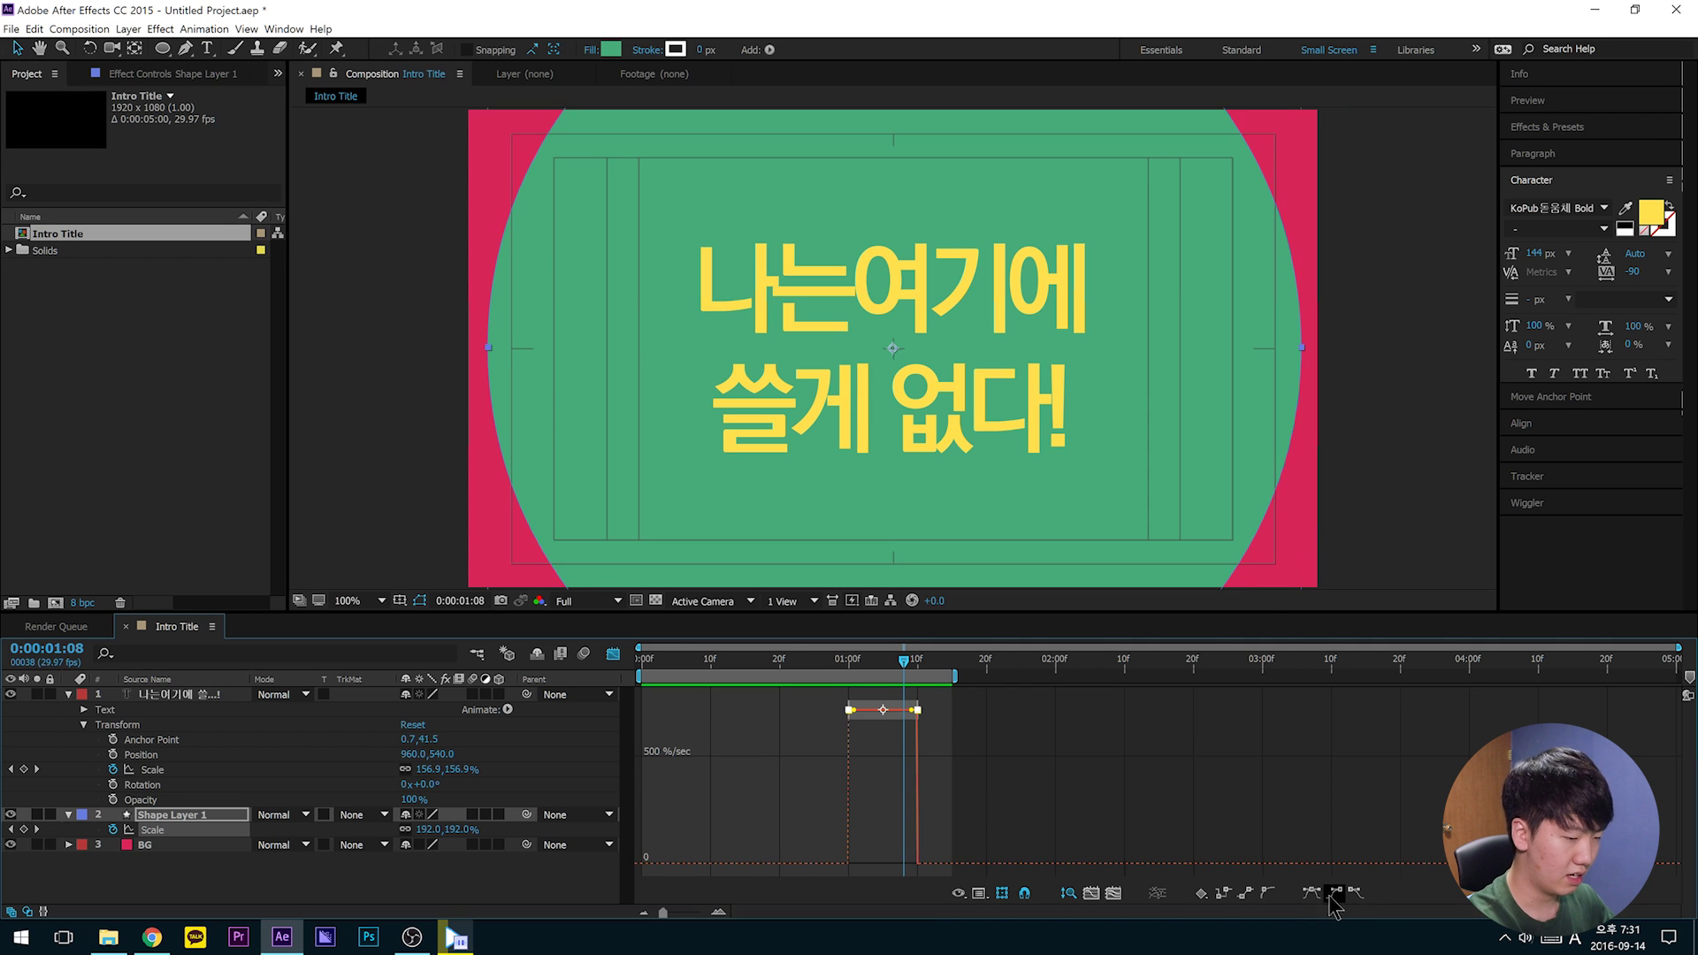
left_click(1311, 892)
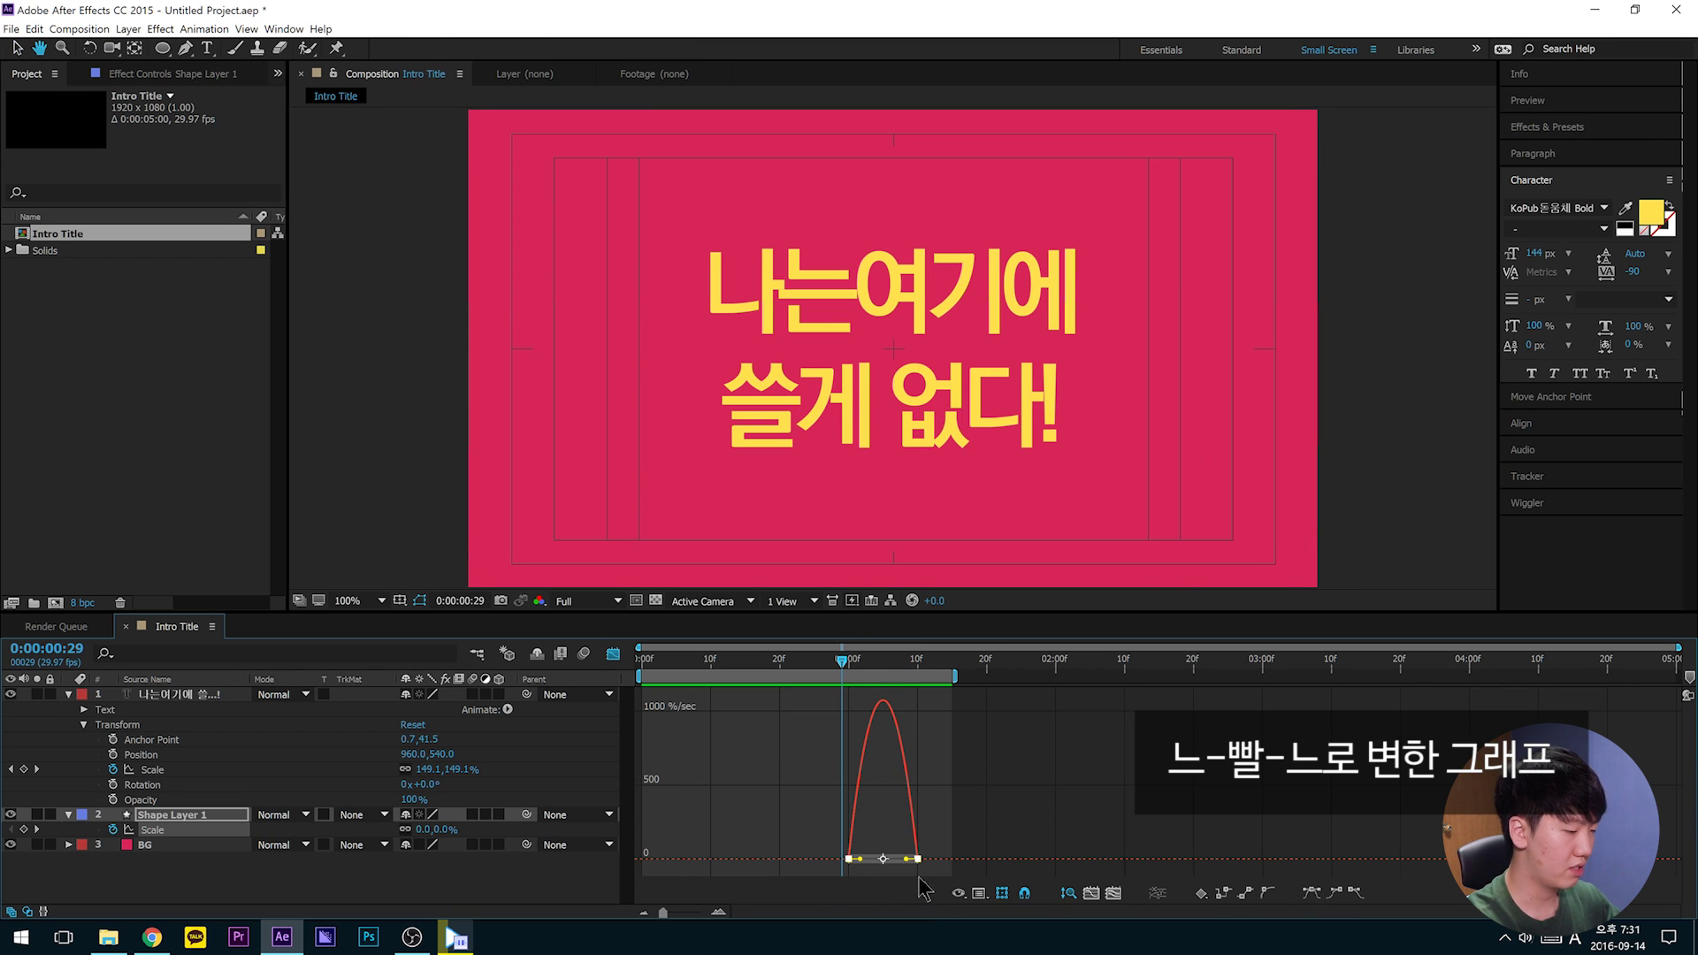
key("space")
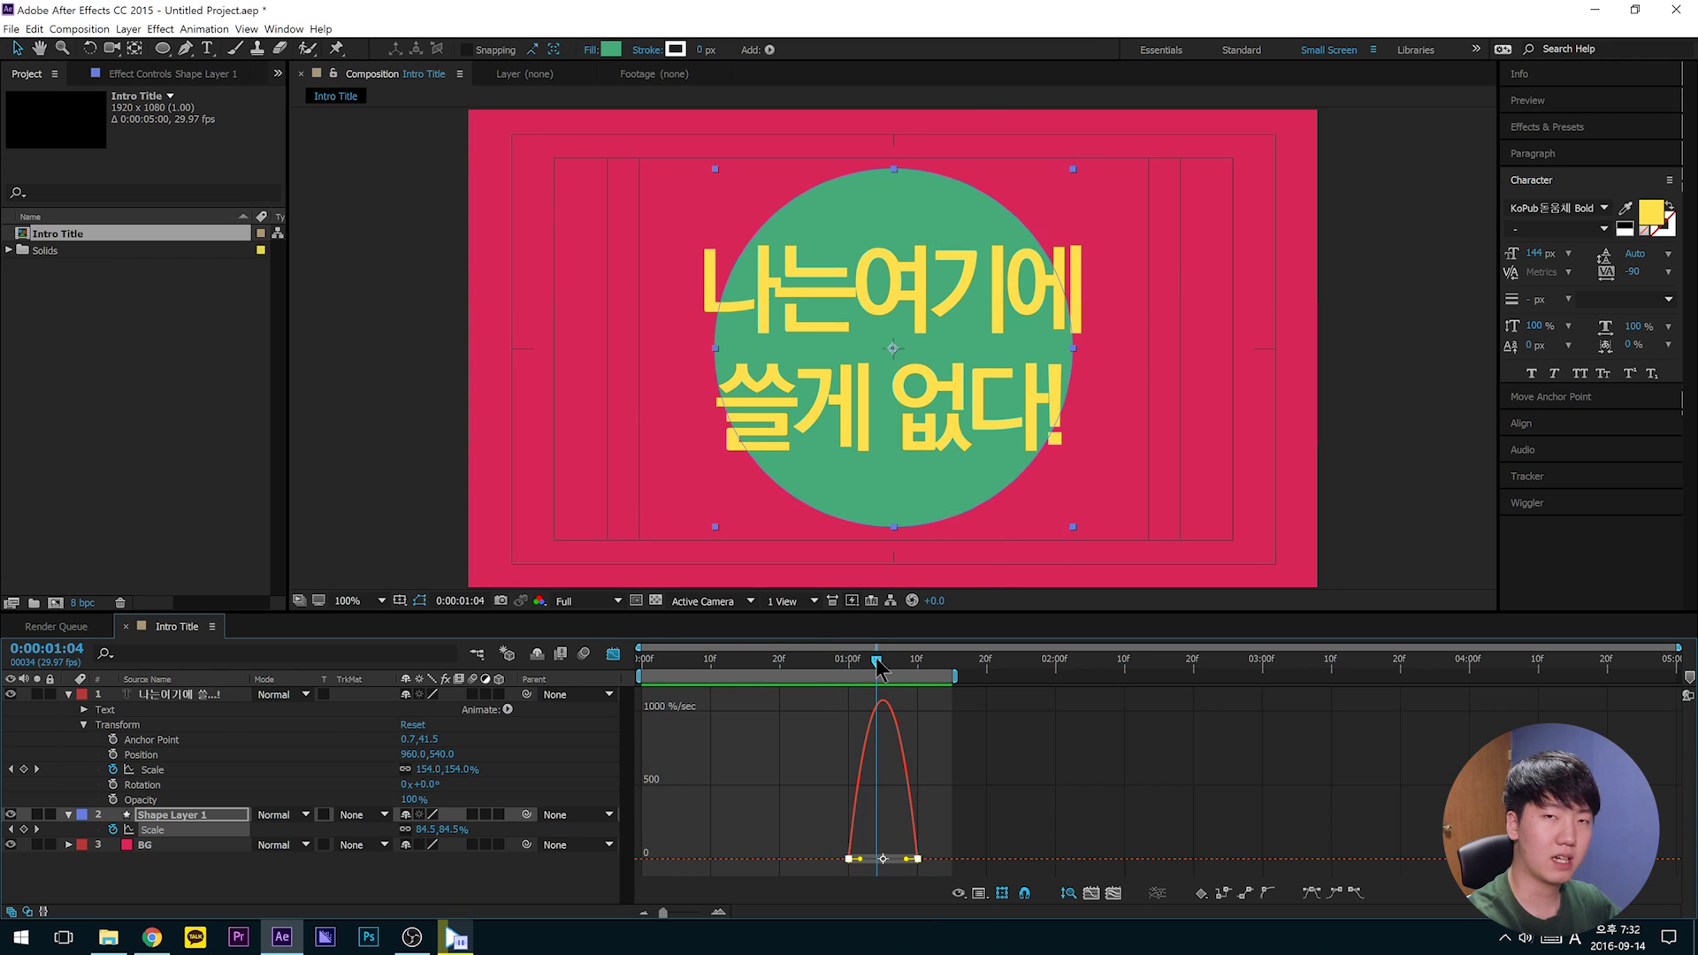
Step: Lengthen the first Scale keyframe's outgoing ease and shorten the last keyframe's incoming ease so the speed peaks near the end
left_click_drag(853, 663, 818, 705)
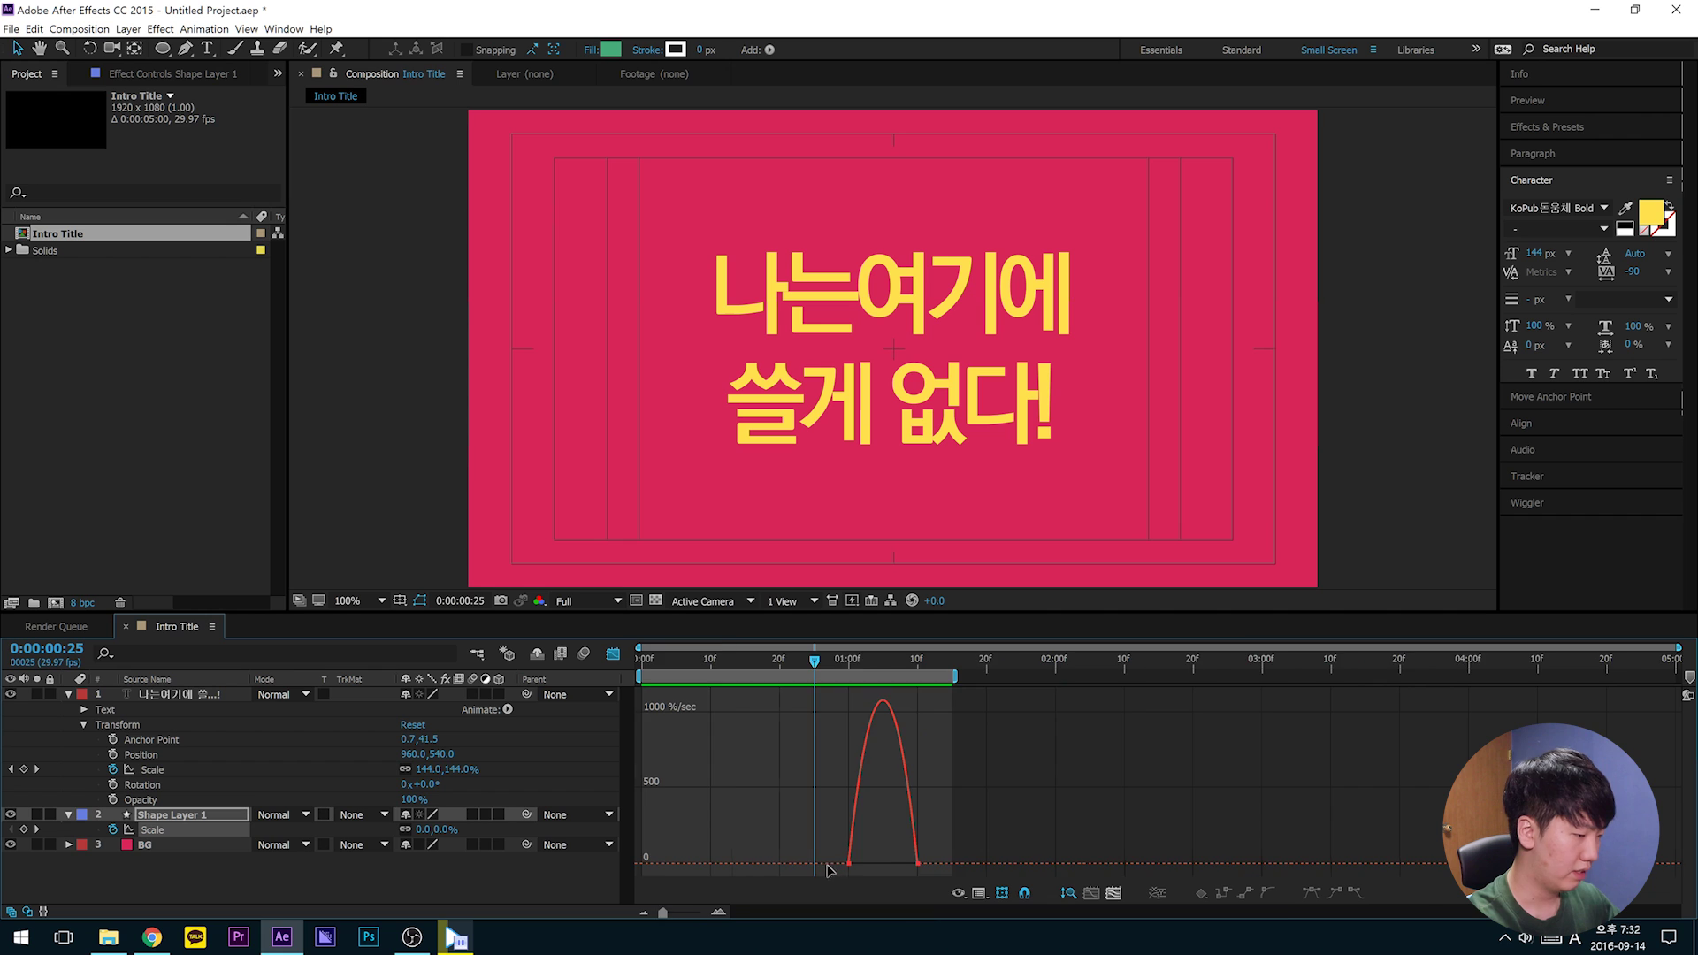
key("semicolon")
left_click_drag(1082, 832, 920, 856)
left_click_drag(735, 820, 939, 864)
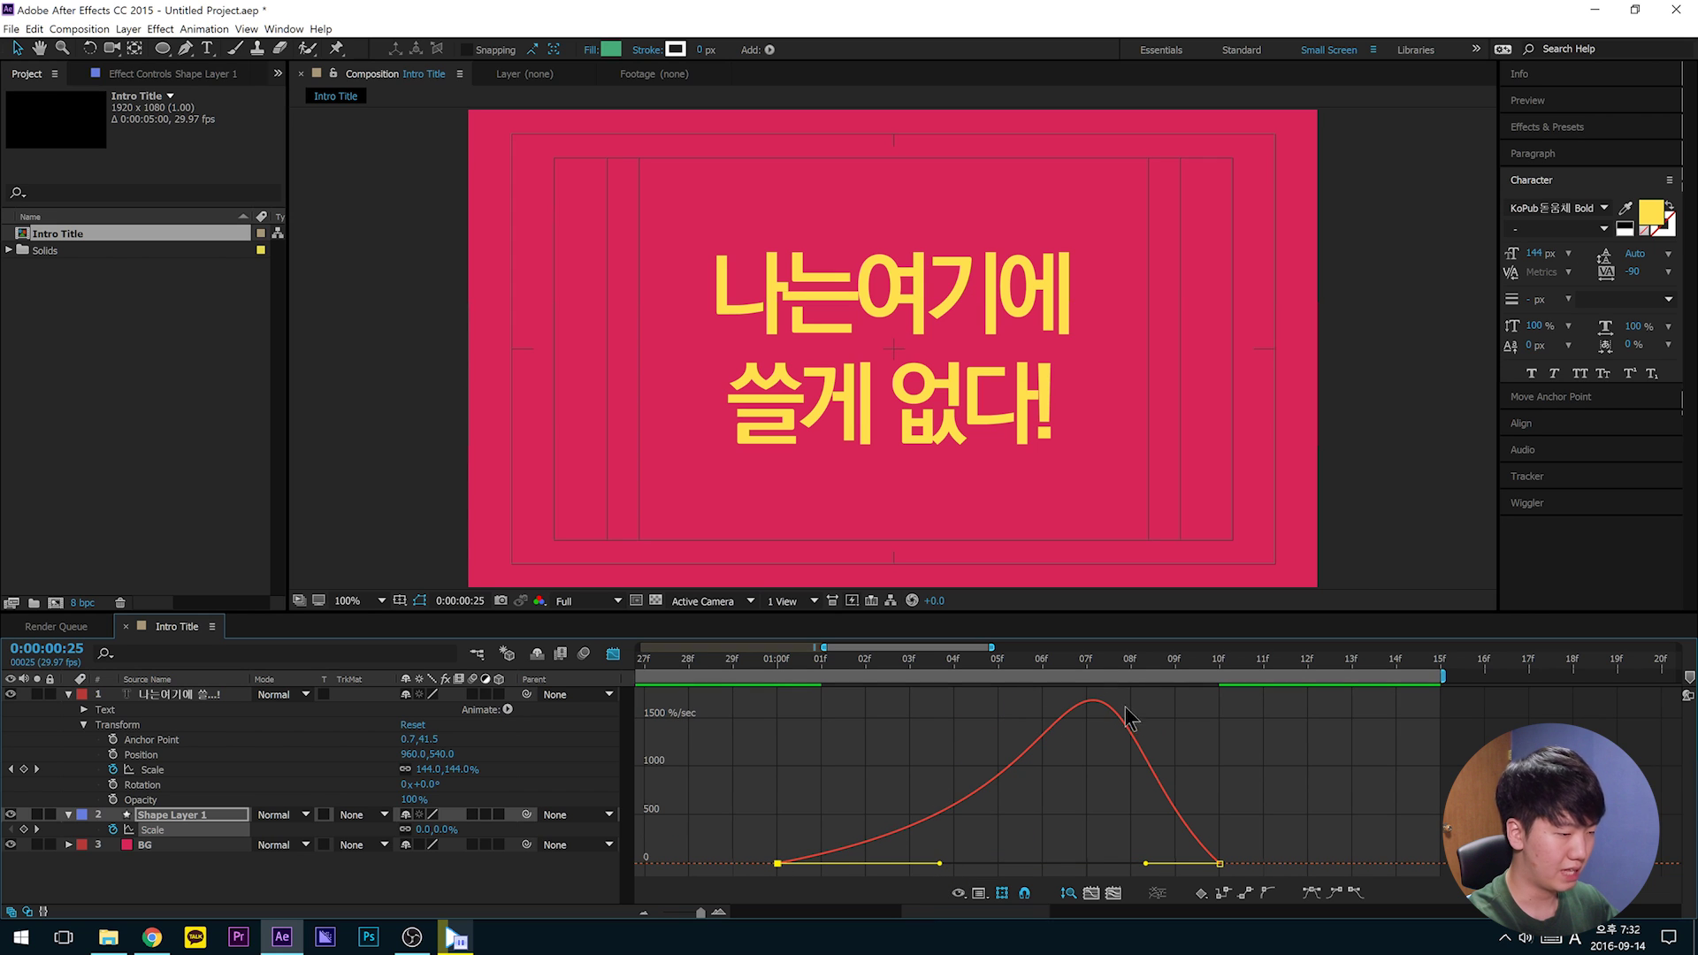
left_click_drag(1273, 809, 1202, 864)
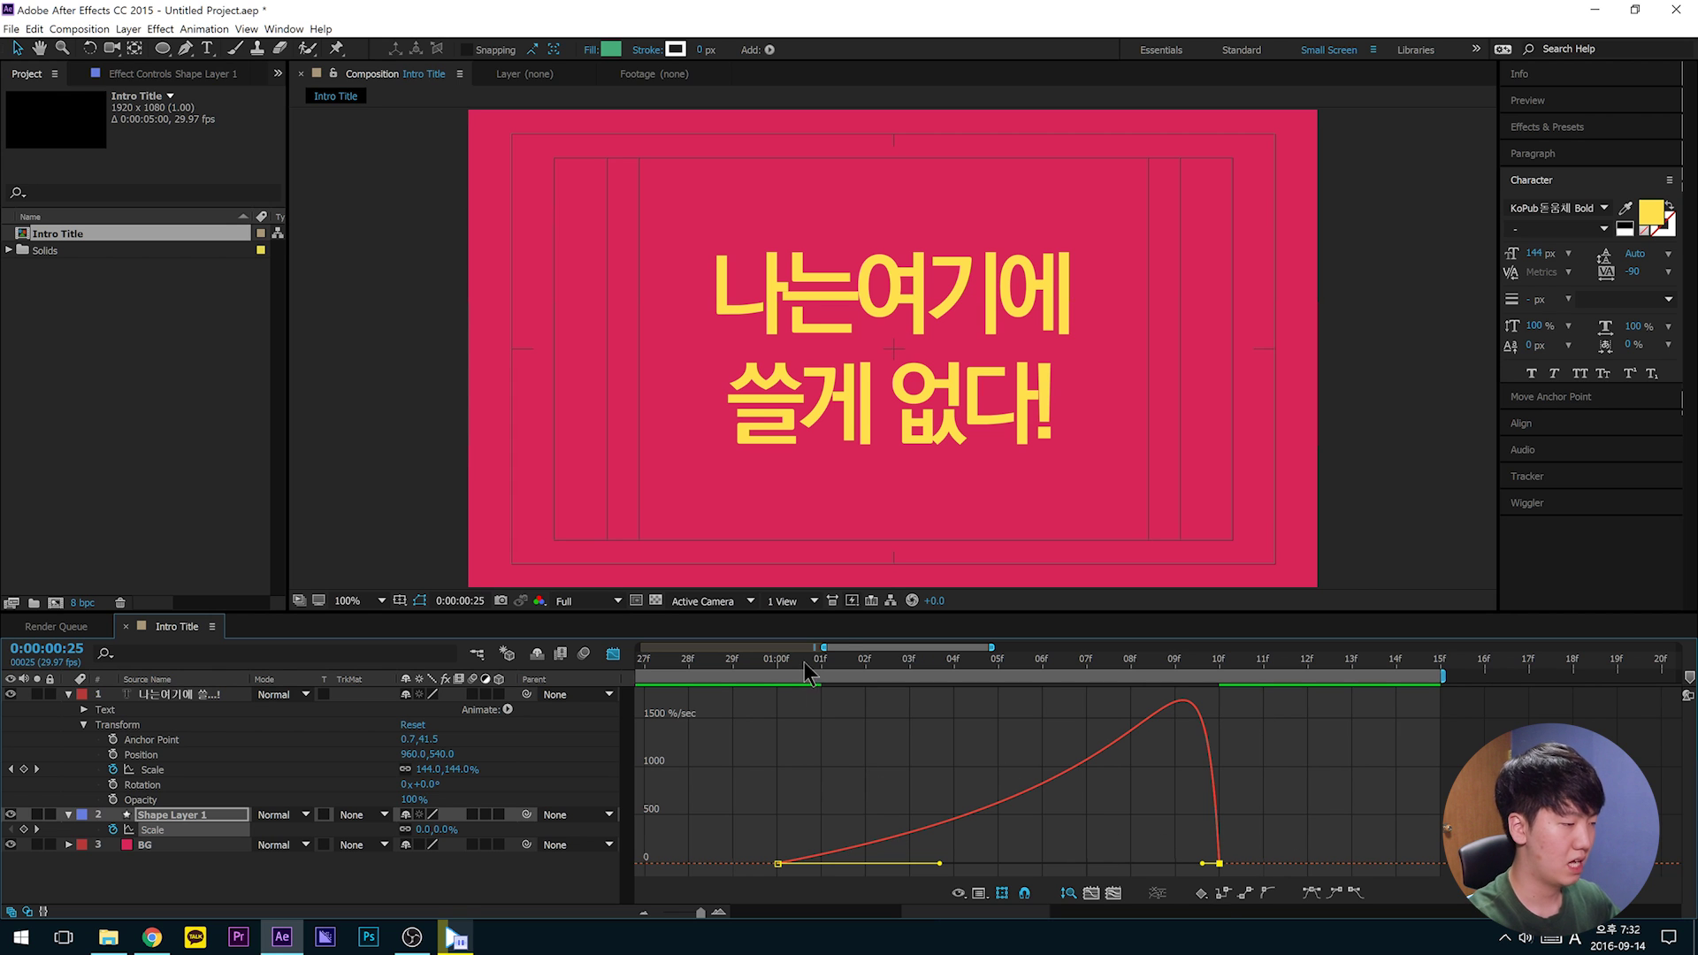
Step: Preview the circle's growth and reshape its speed curve to peak sharply at the last Scale keyframe
left_click(778, 678)
key("space")
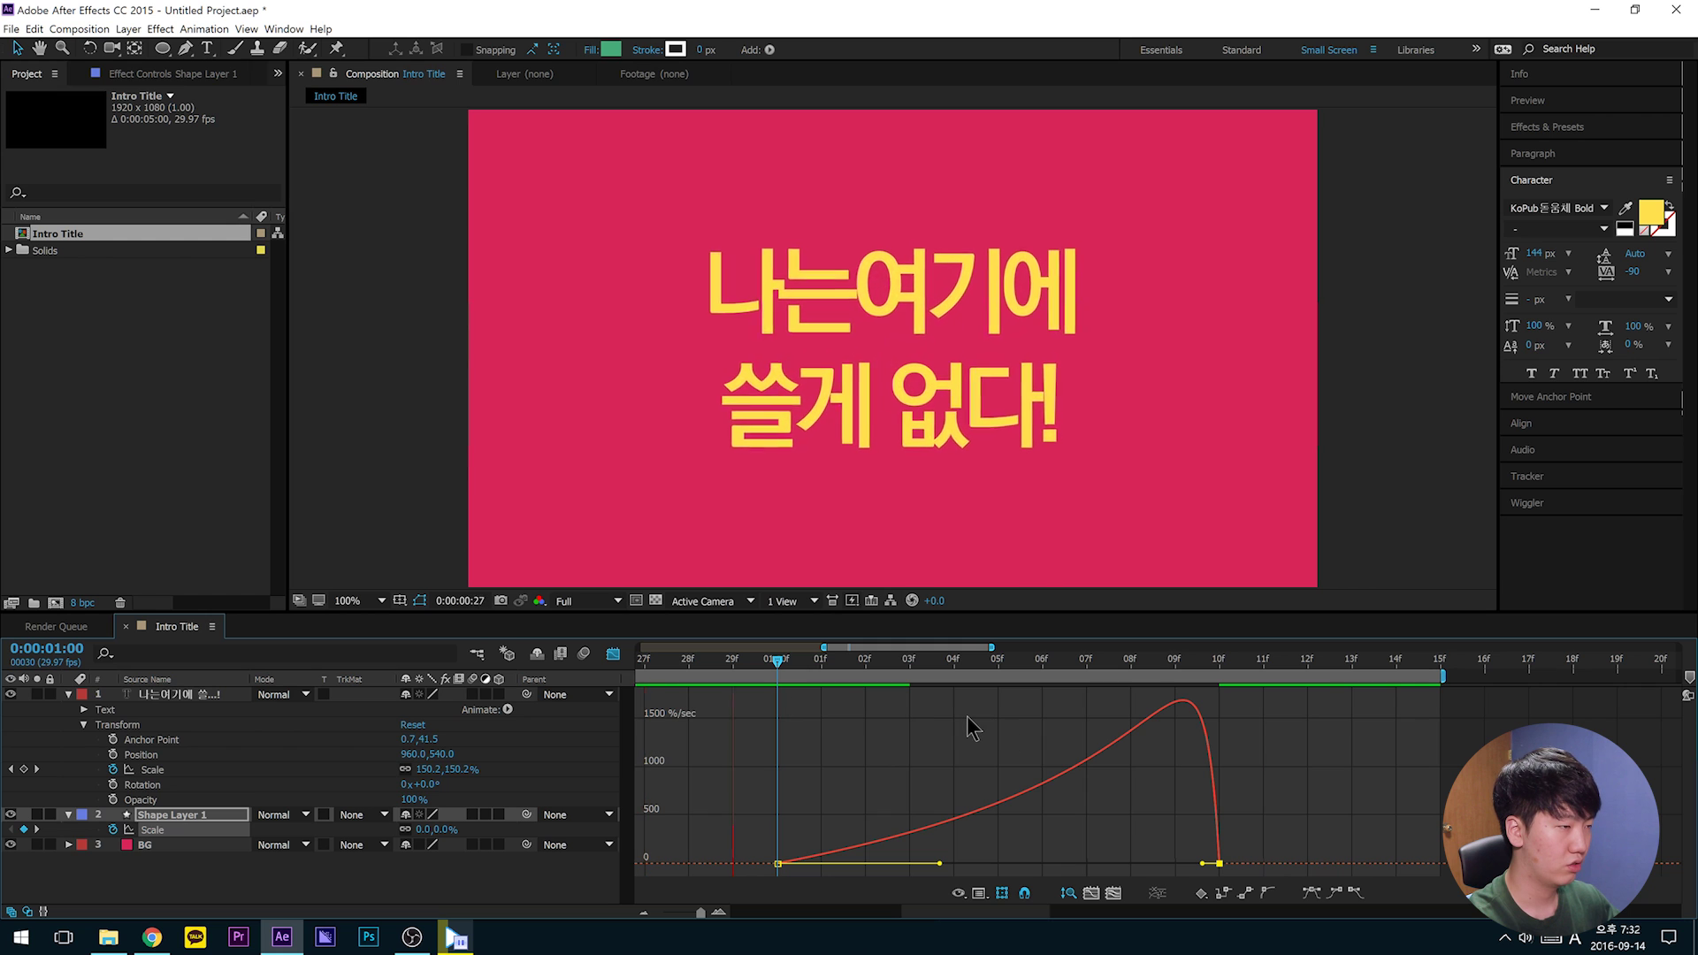
key("space")
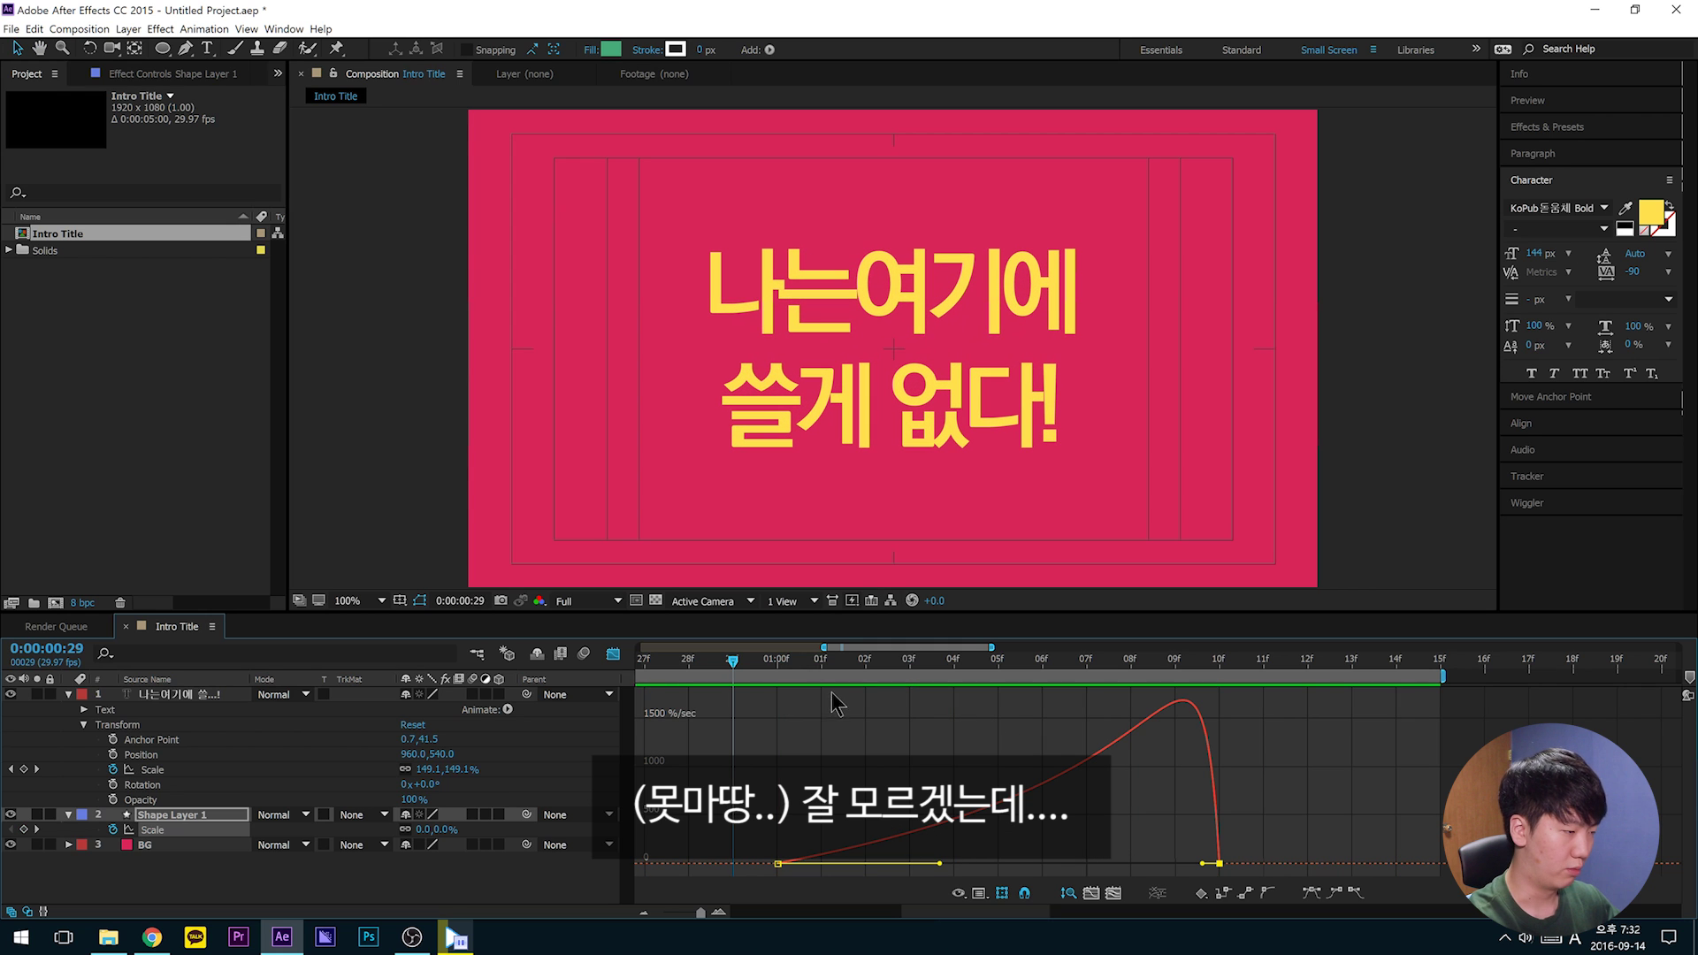
left_click_drag(1204, 864, 1185, 871)
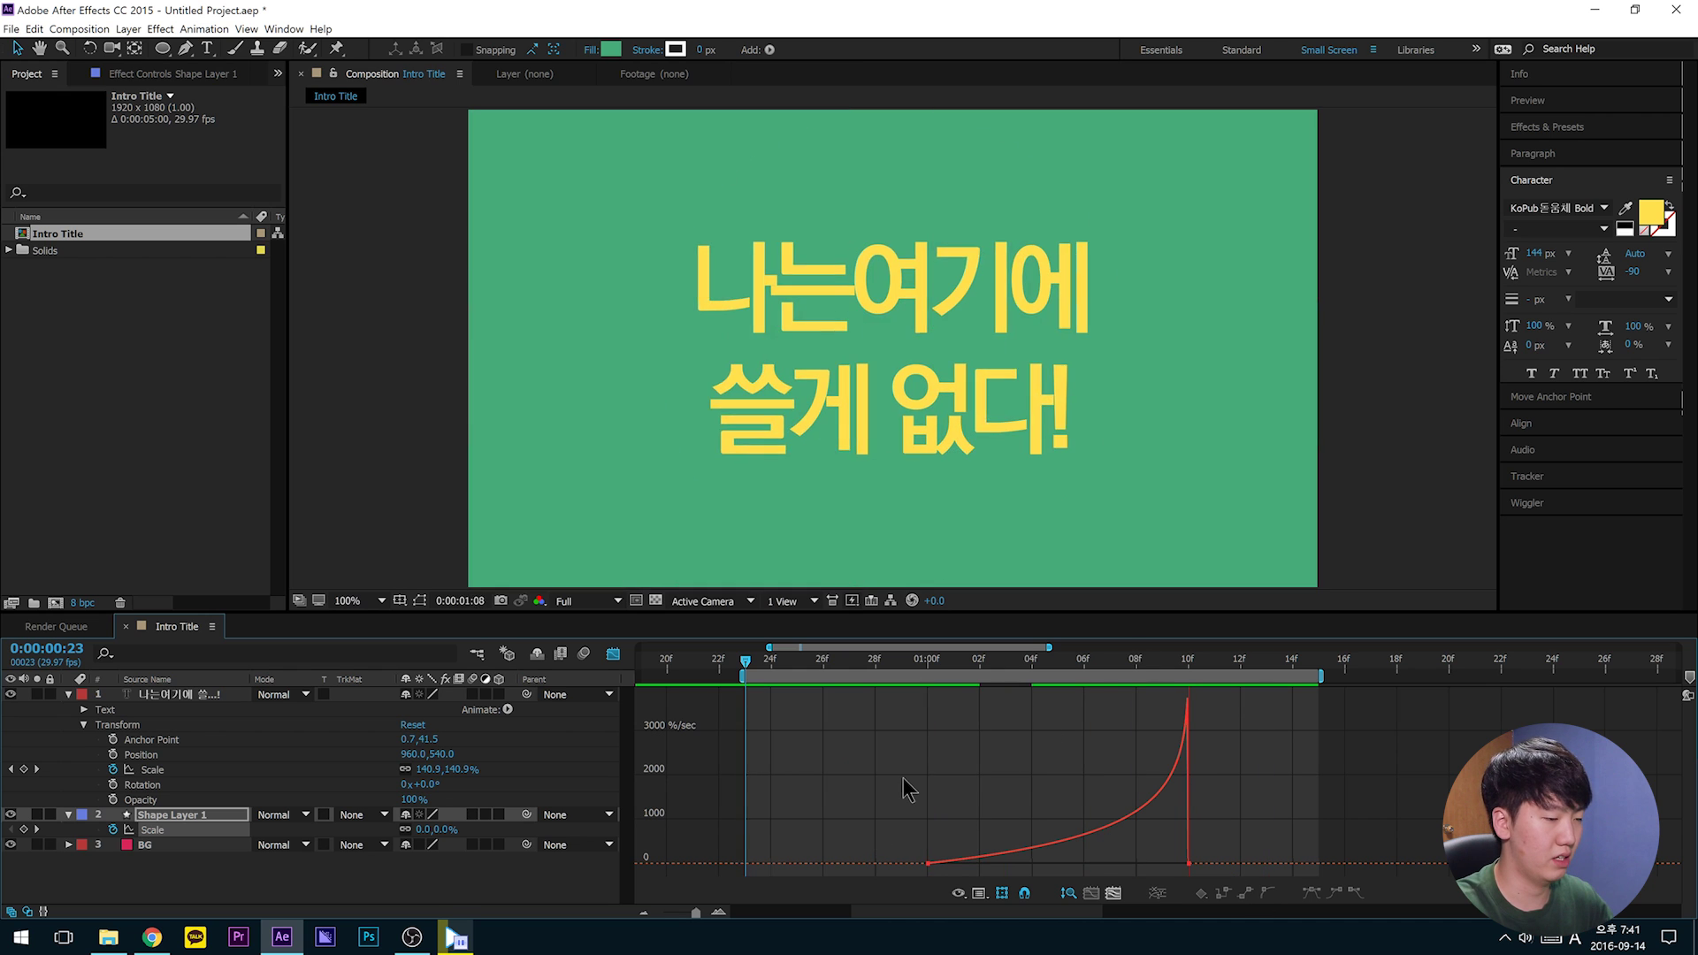
key("space")
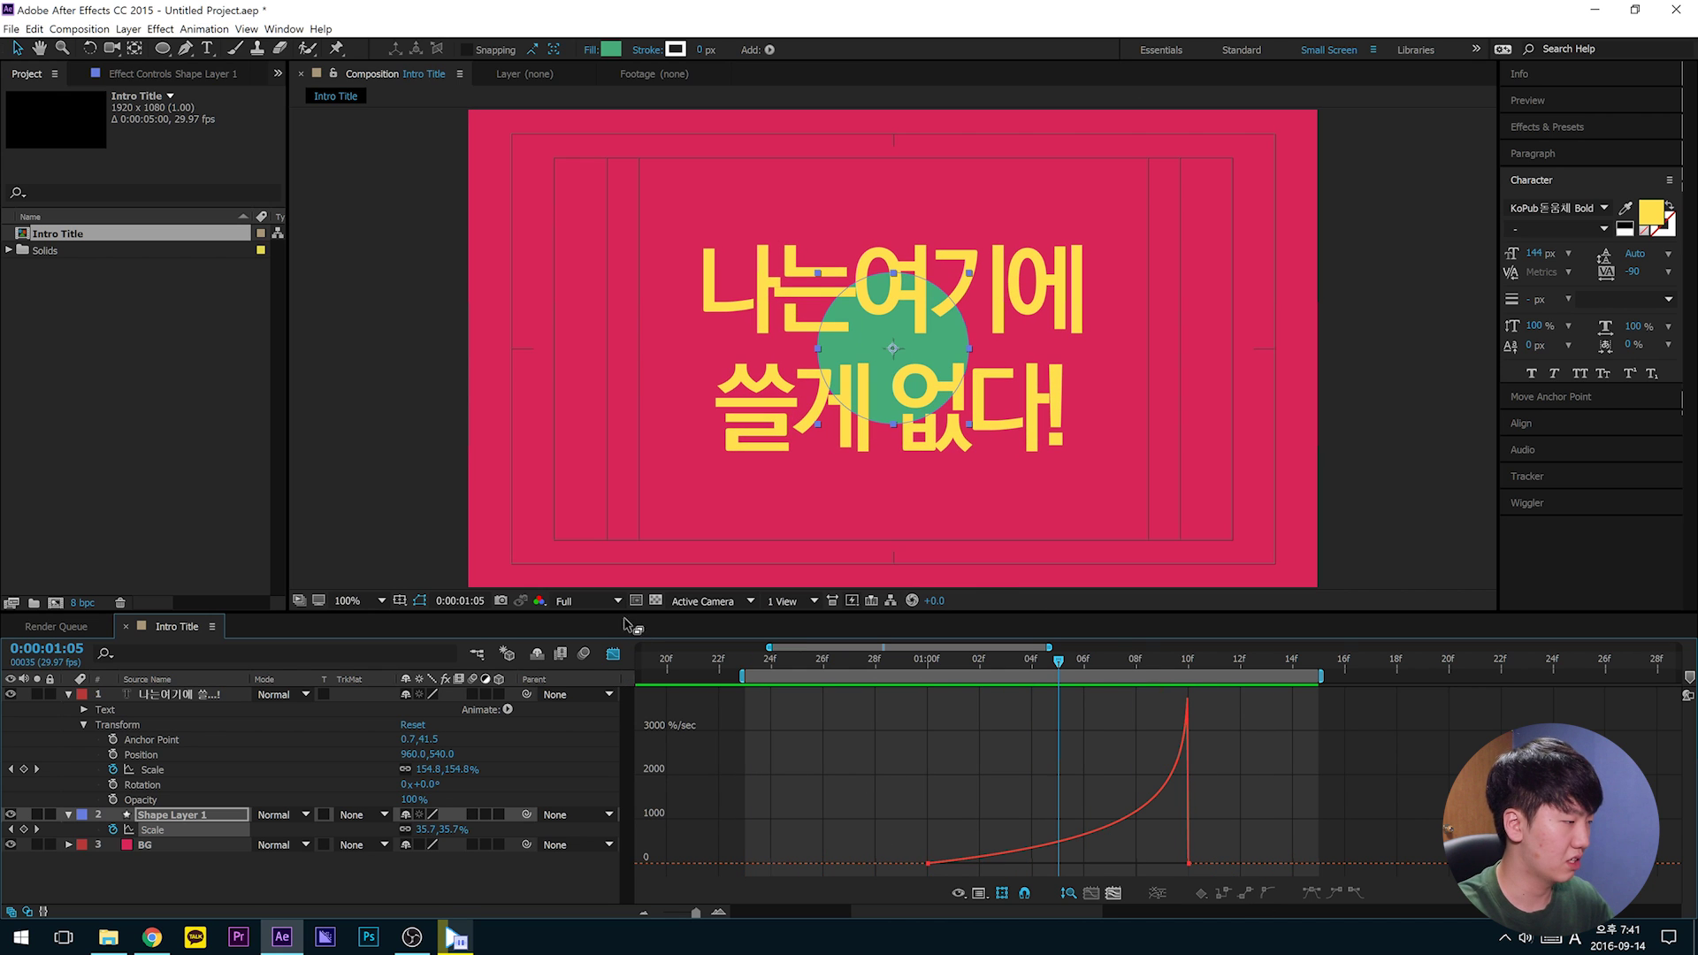
Step: Leave the Graph Editor, move the 240% Scale keyframe to 0:00:01:12, and extend the work area's end to 0:00:01:21
left_click(613, 654)
left_click_drag(1187, 829, 1302, 831)
left_click_drag(1321, 678, 1476, 678)
key("space")
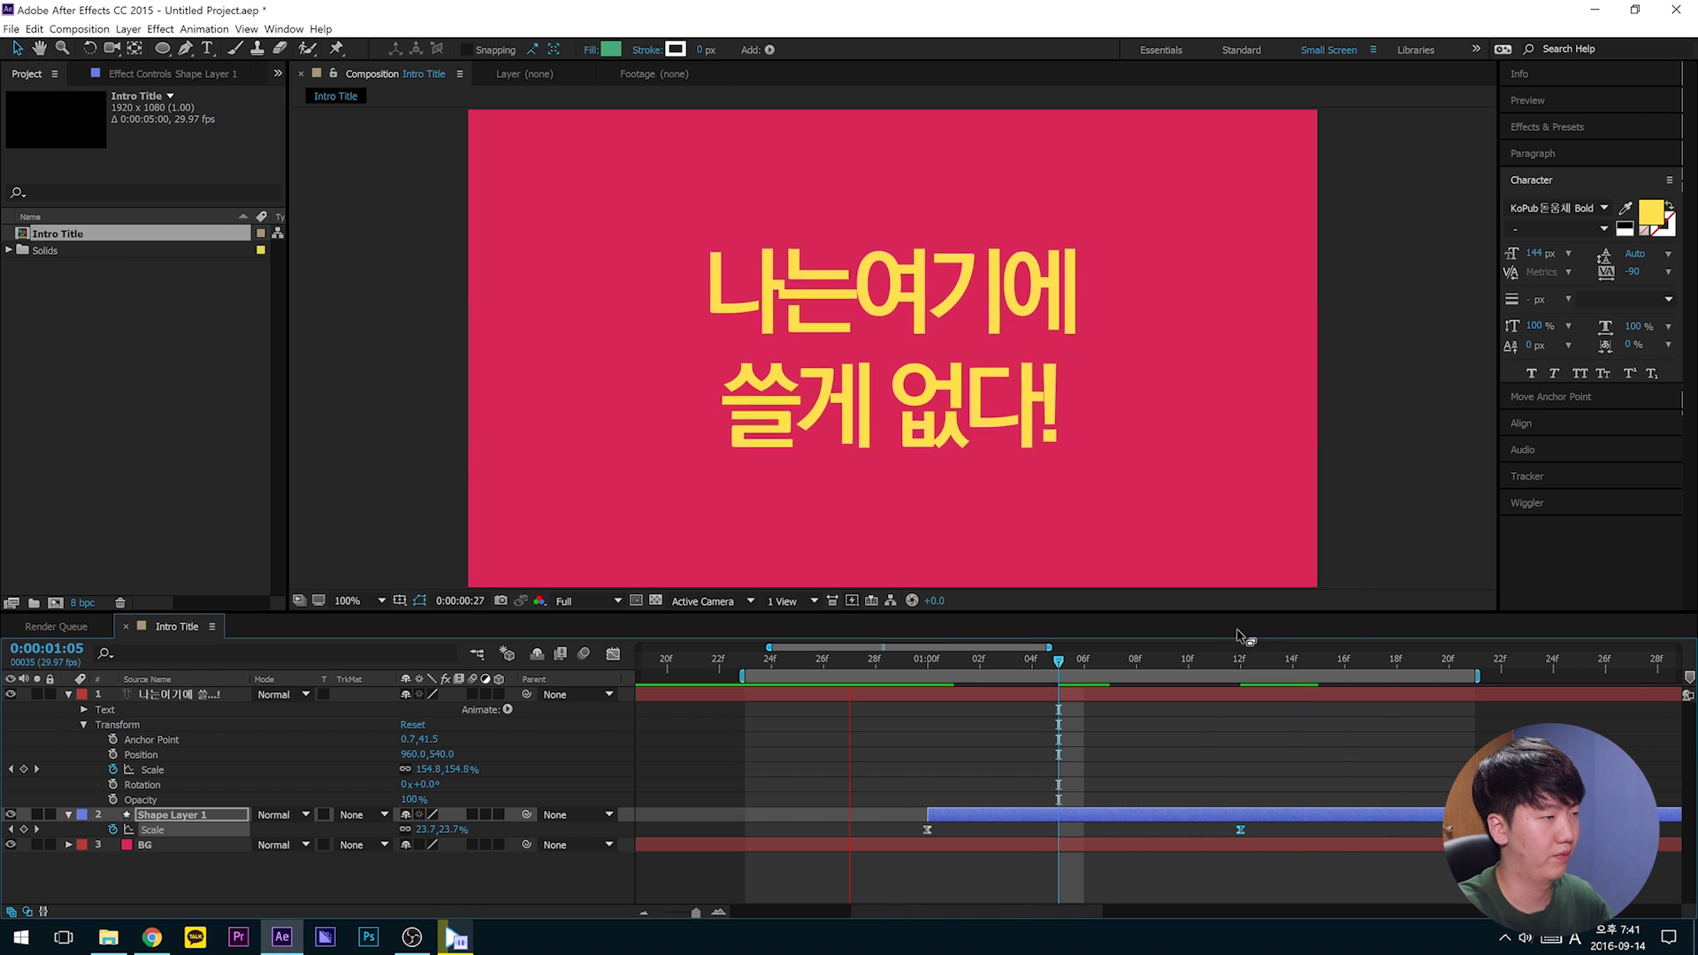
key("space")
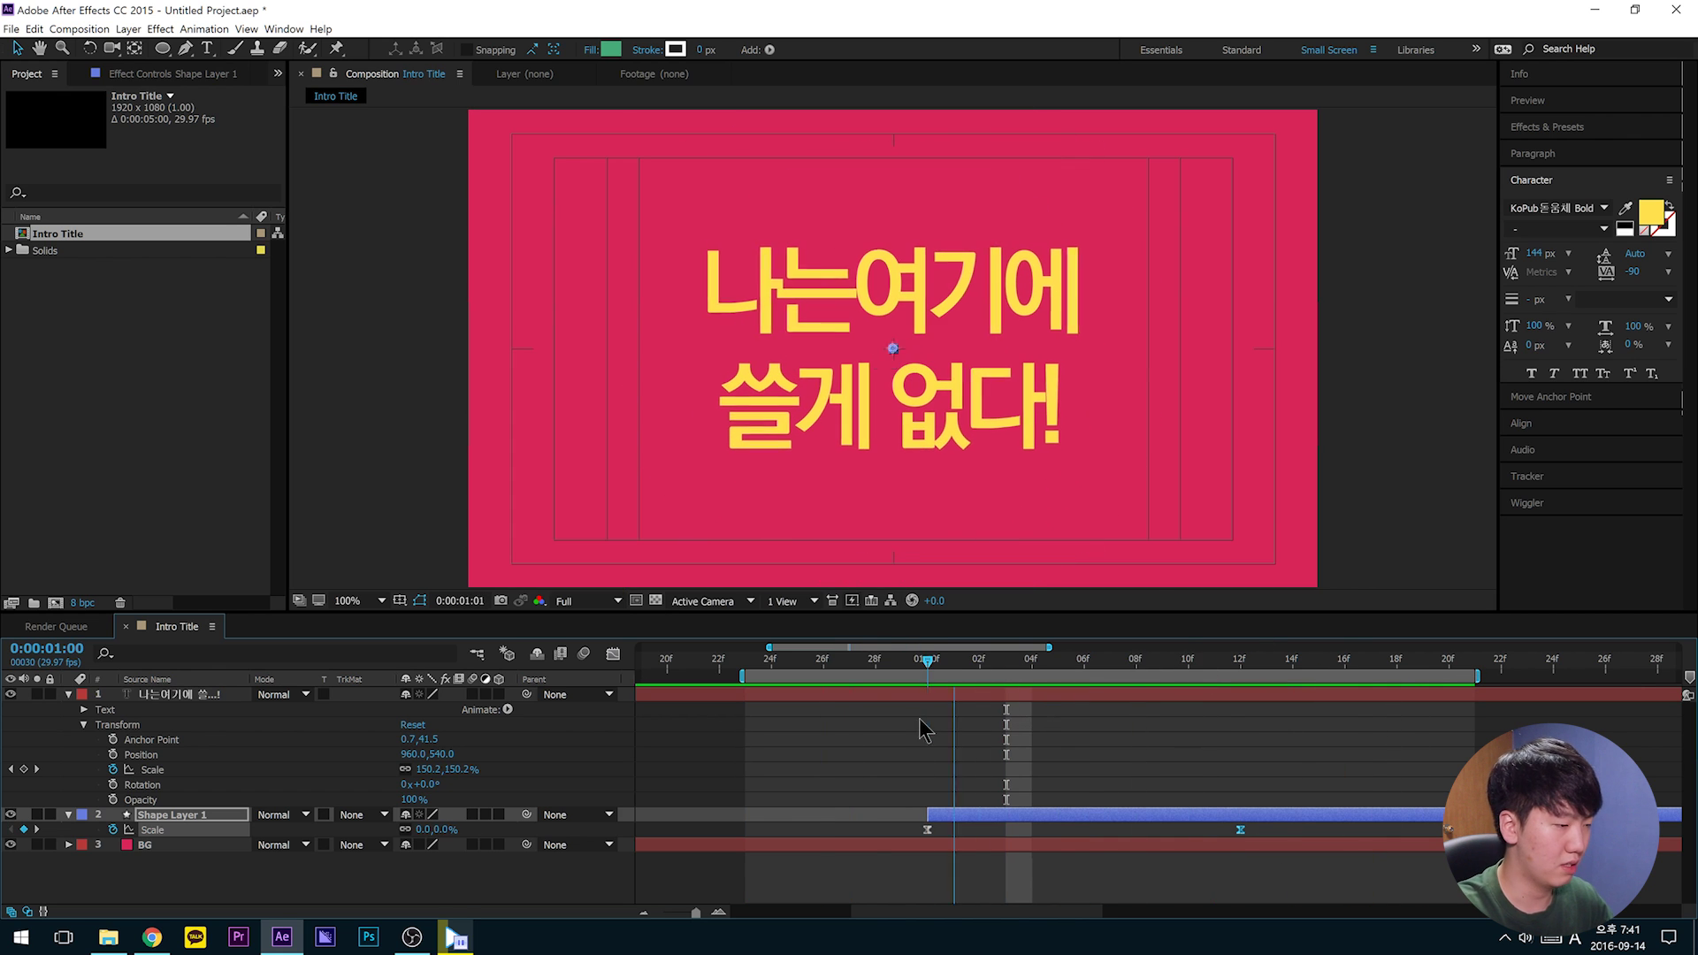
Step: Scrub through the circle's growth up to its last Scale keyframe and play back the transition
left_click_drag(952, 730, 1247, 732)
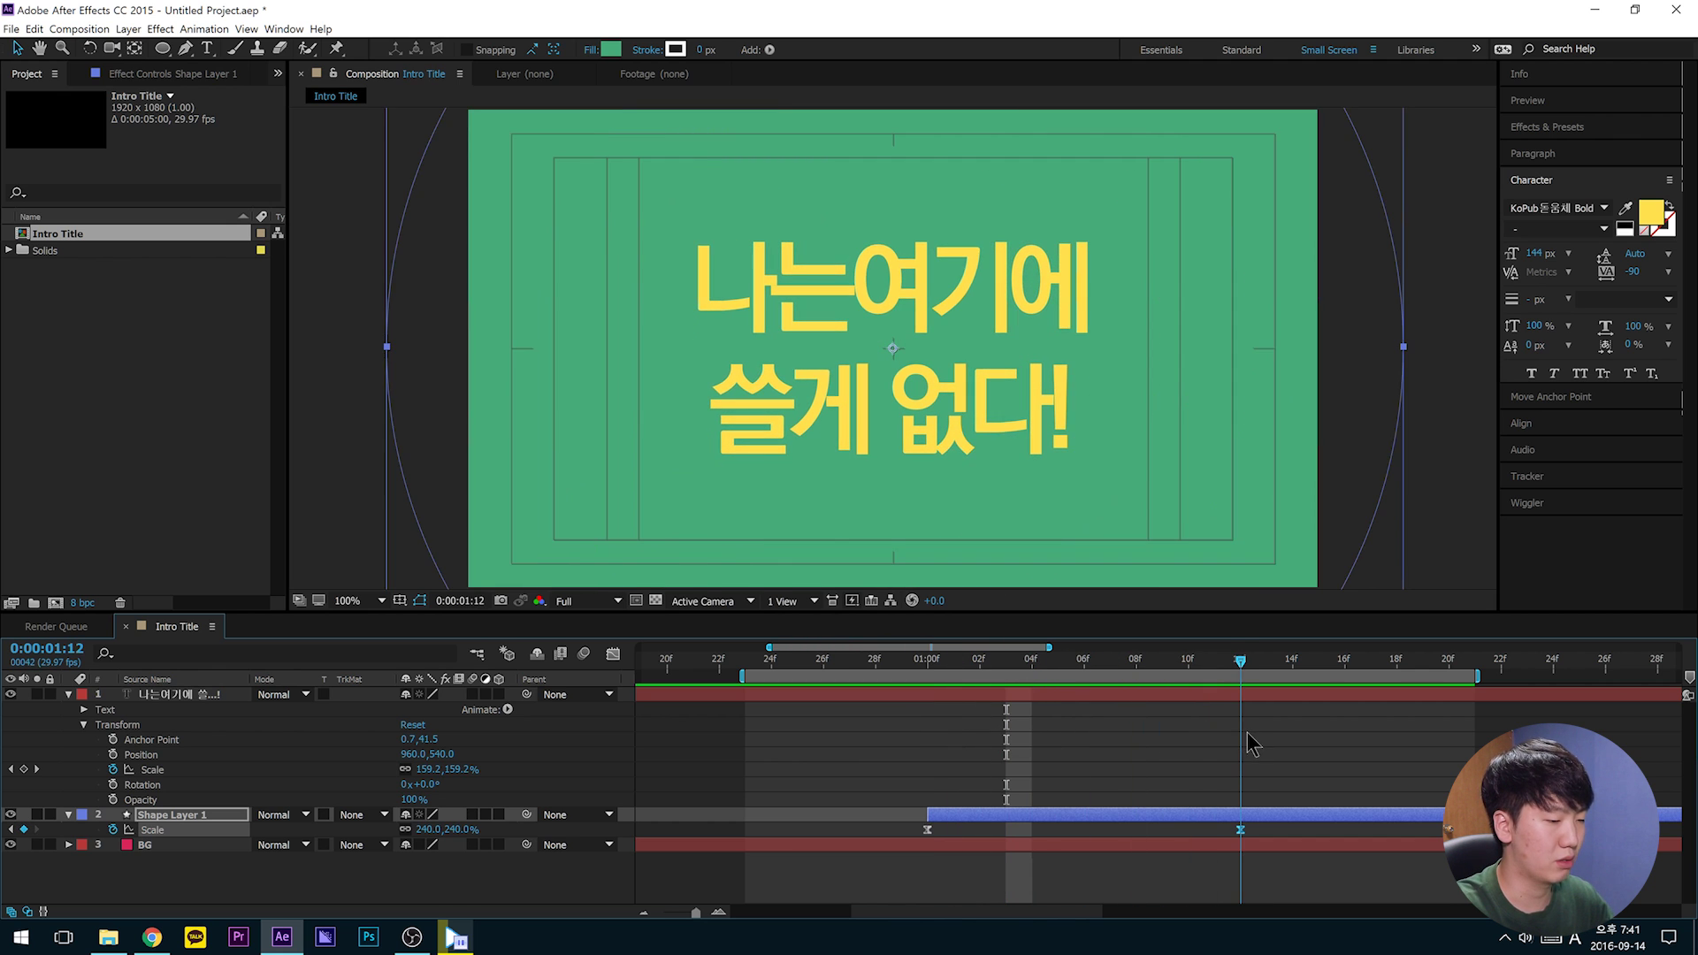
key("space")
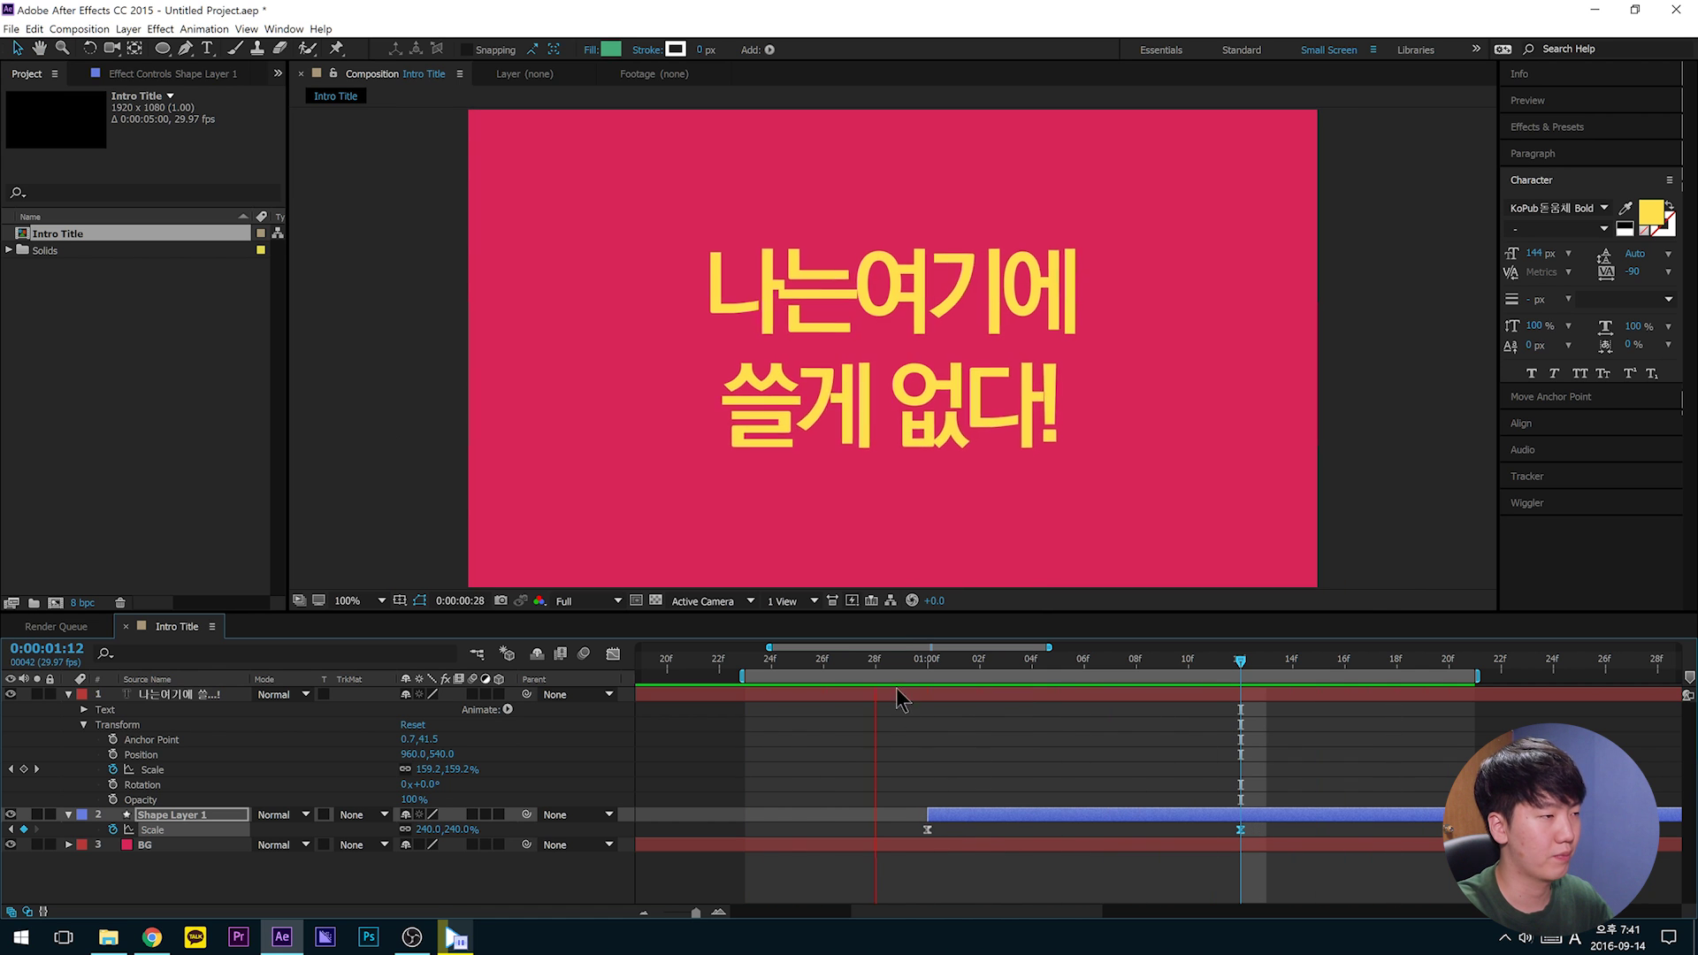
left_click(1192, 679)
key("space")
key("space")
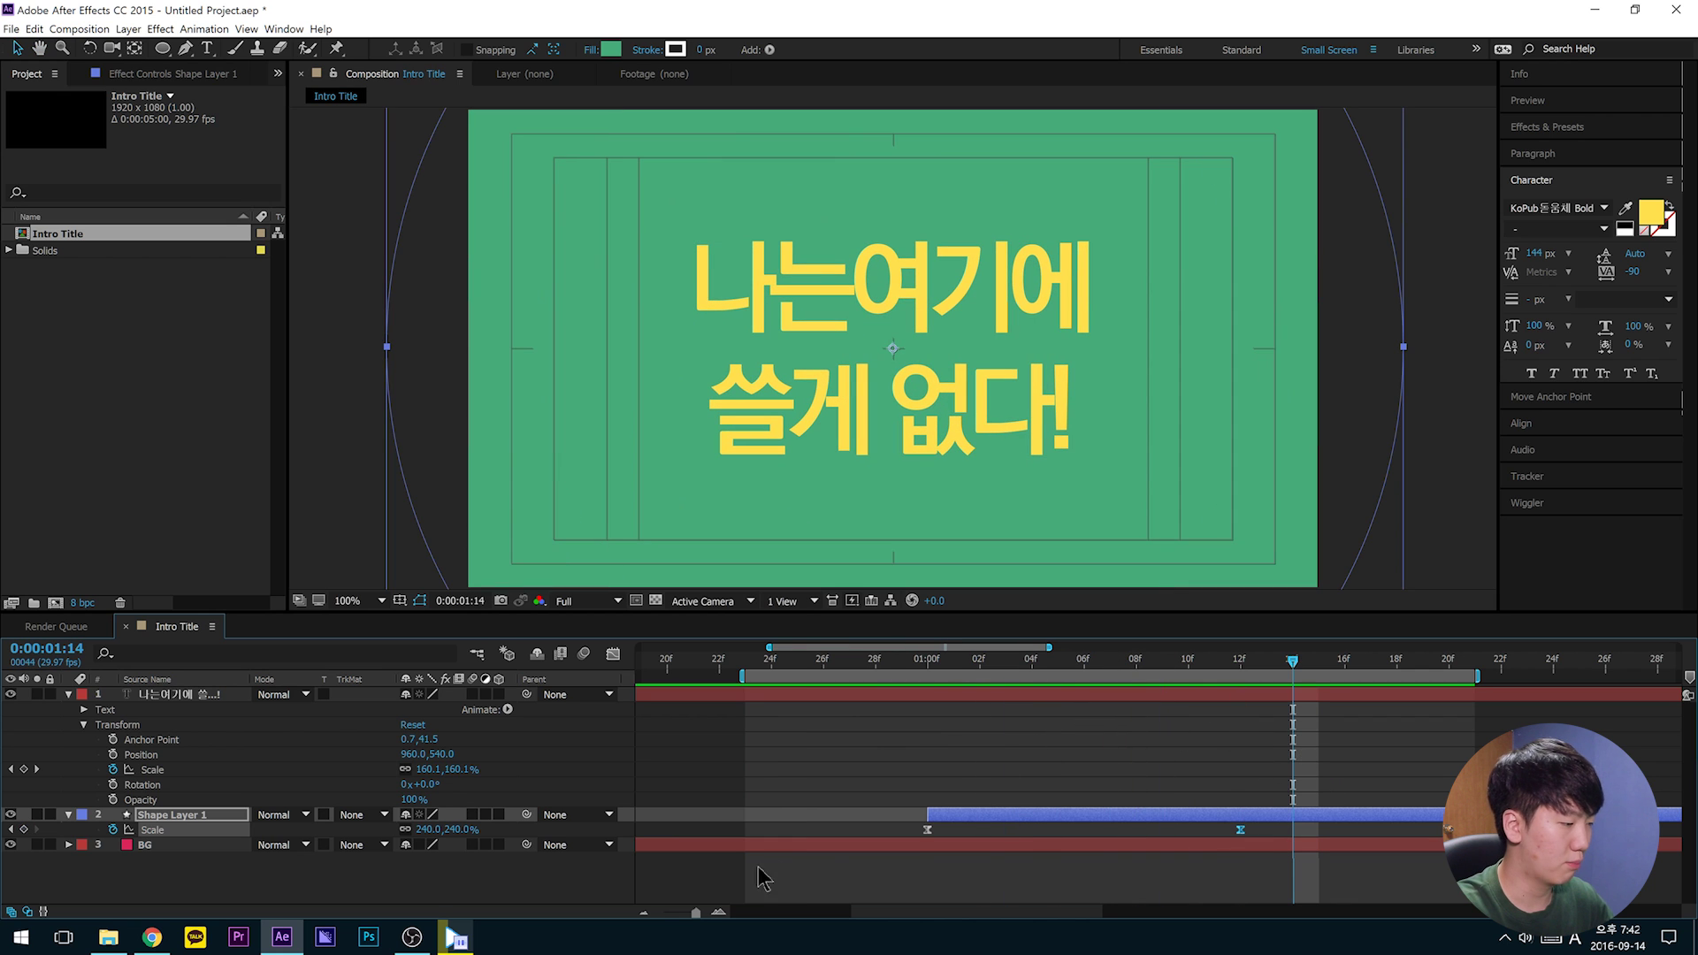
Step: Duplicate Shape Layer 1 twice to get three stacked circle layers
left_click(644, 911)
left_click_drag(1362, 779, 1278, 824)
left_click(188, 817)
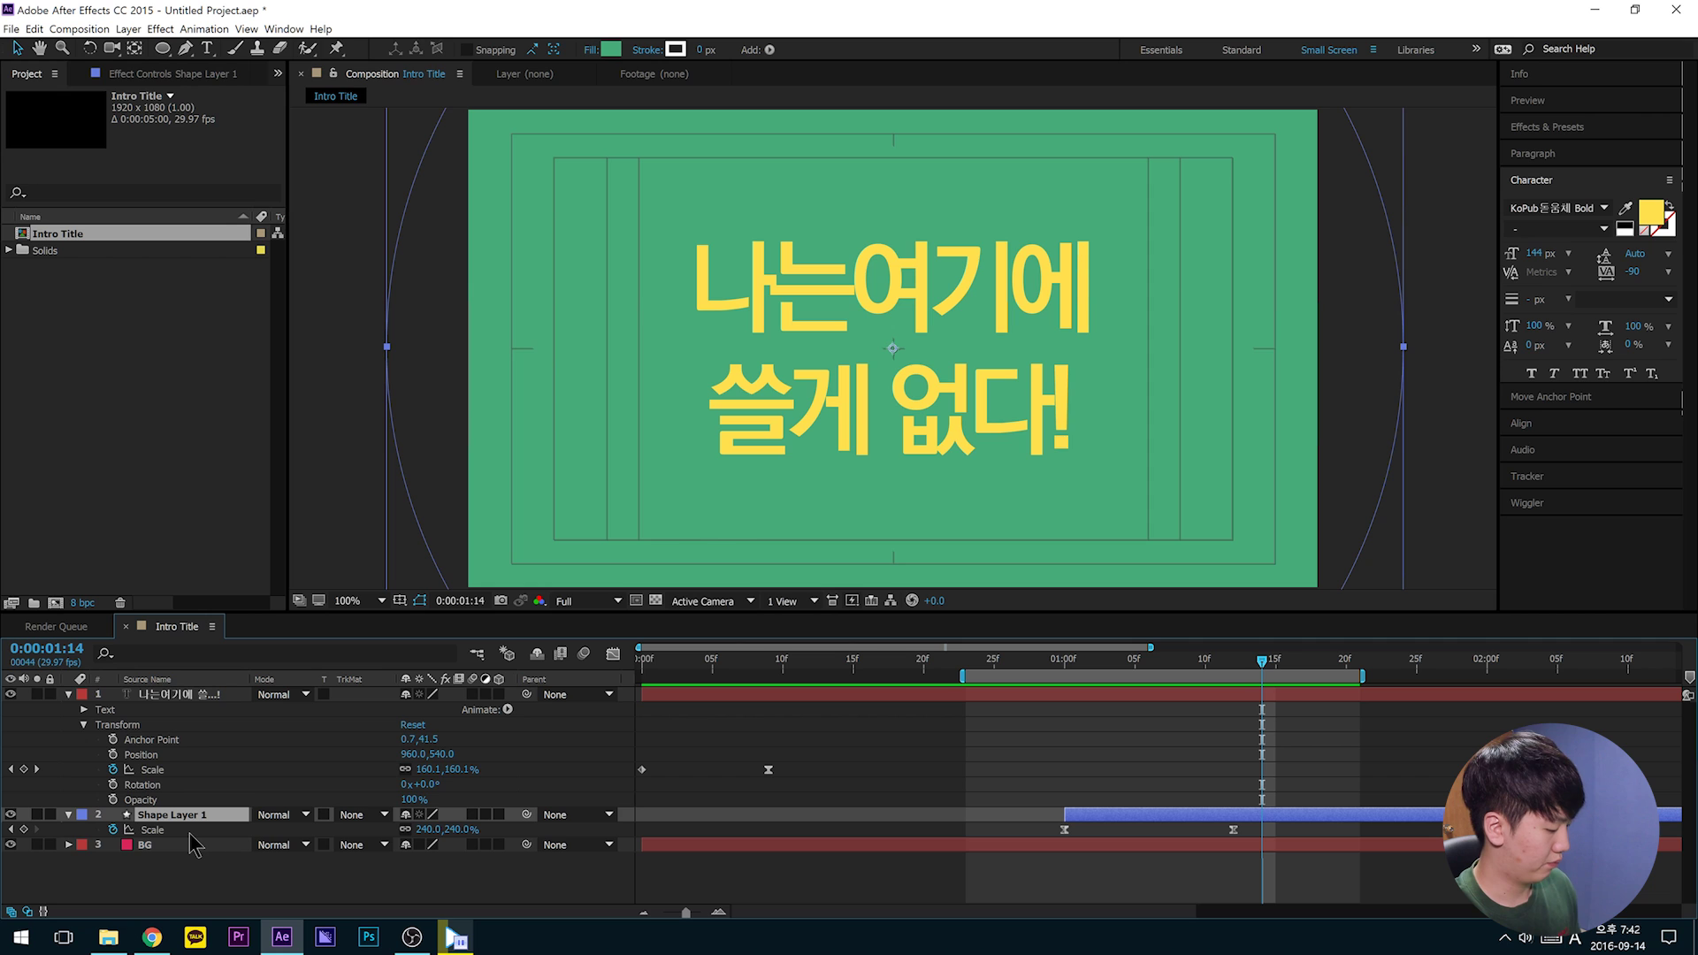
key("ctrl+d")
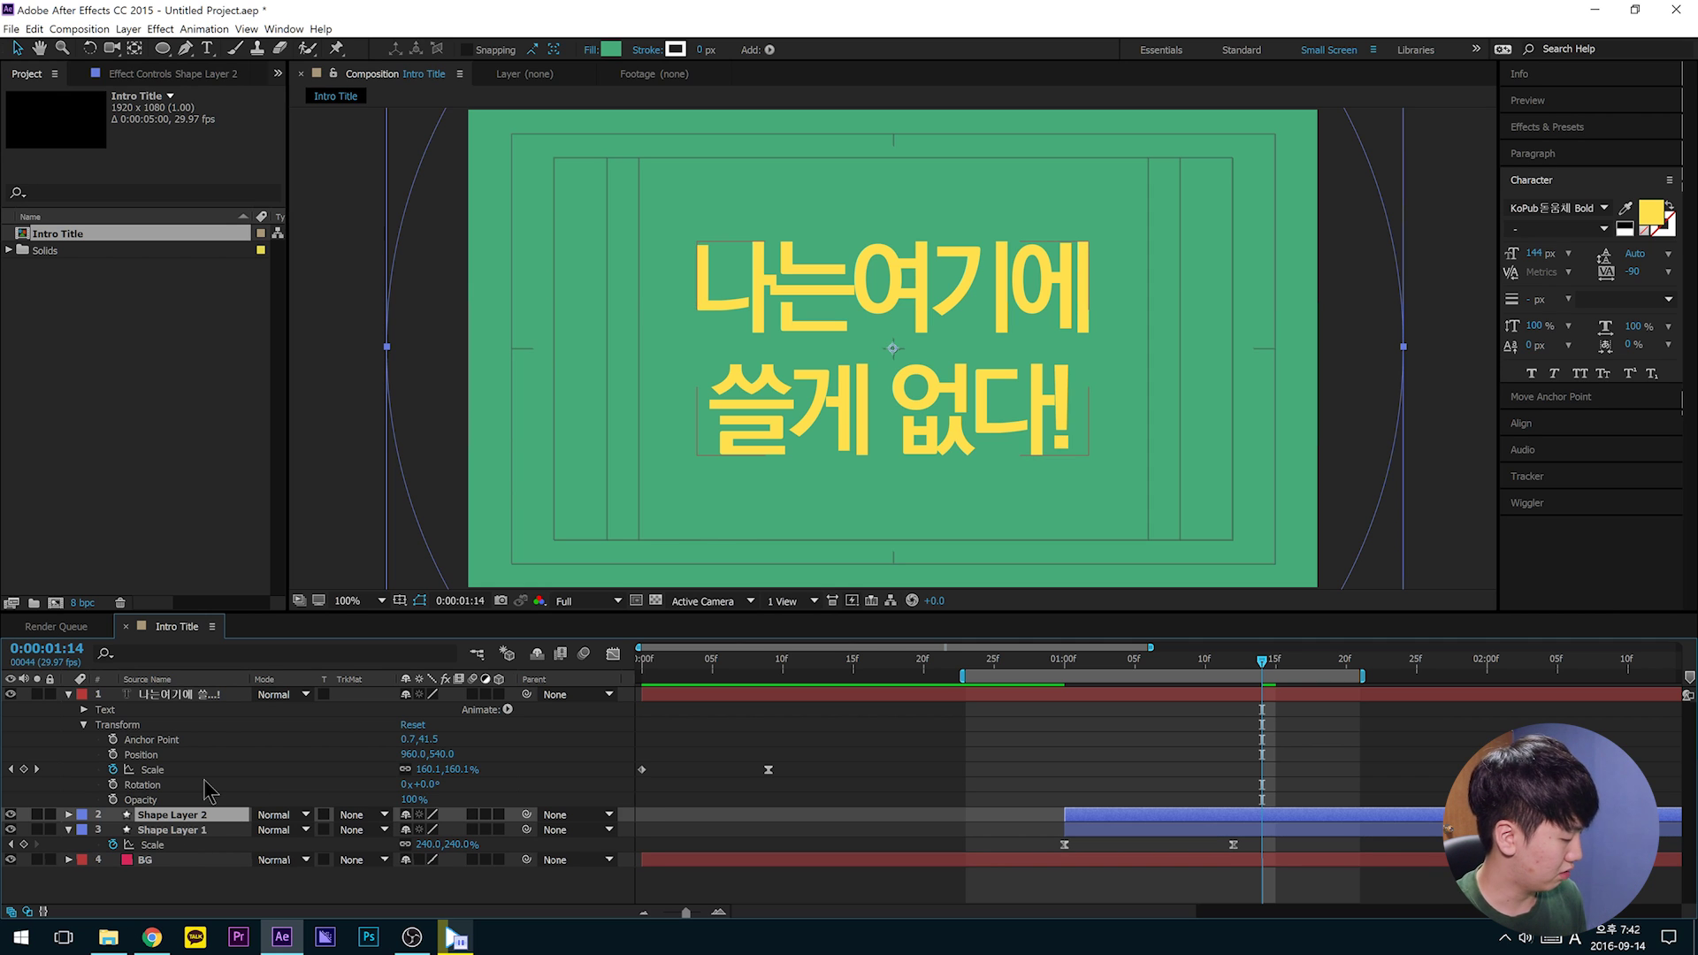
key("ctrl+d")
scroll(849, 831, "right", 4)
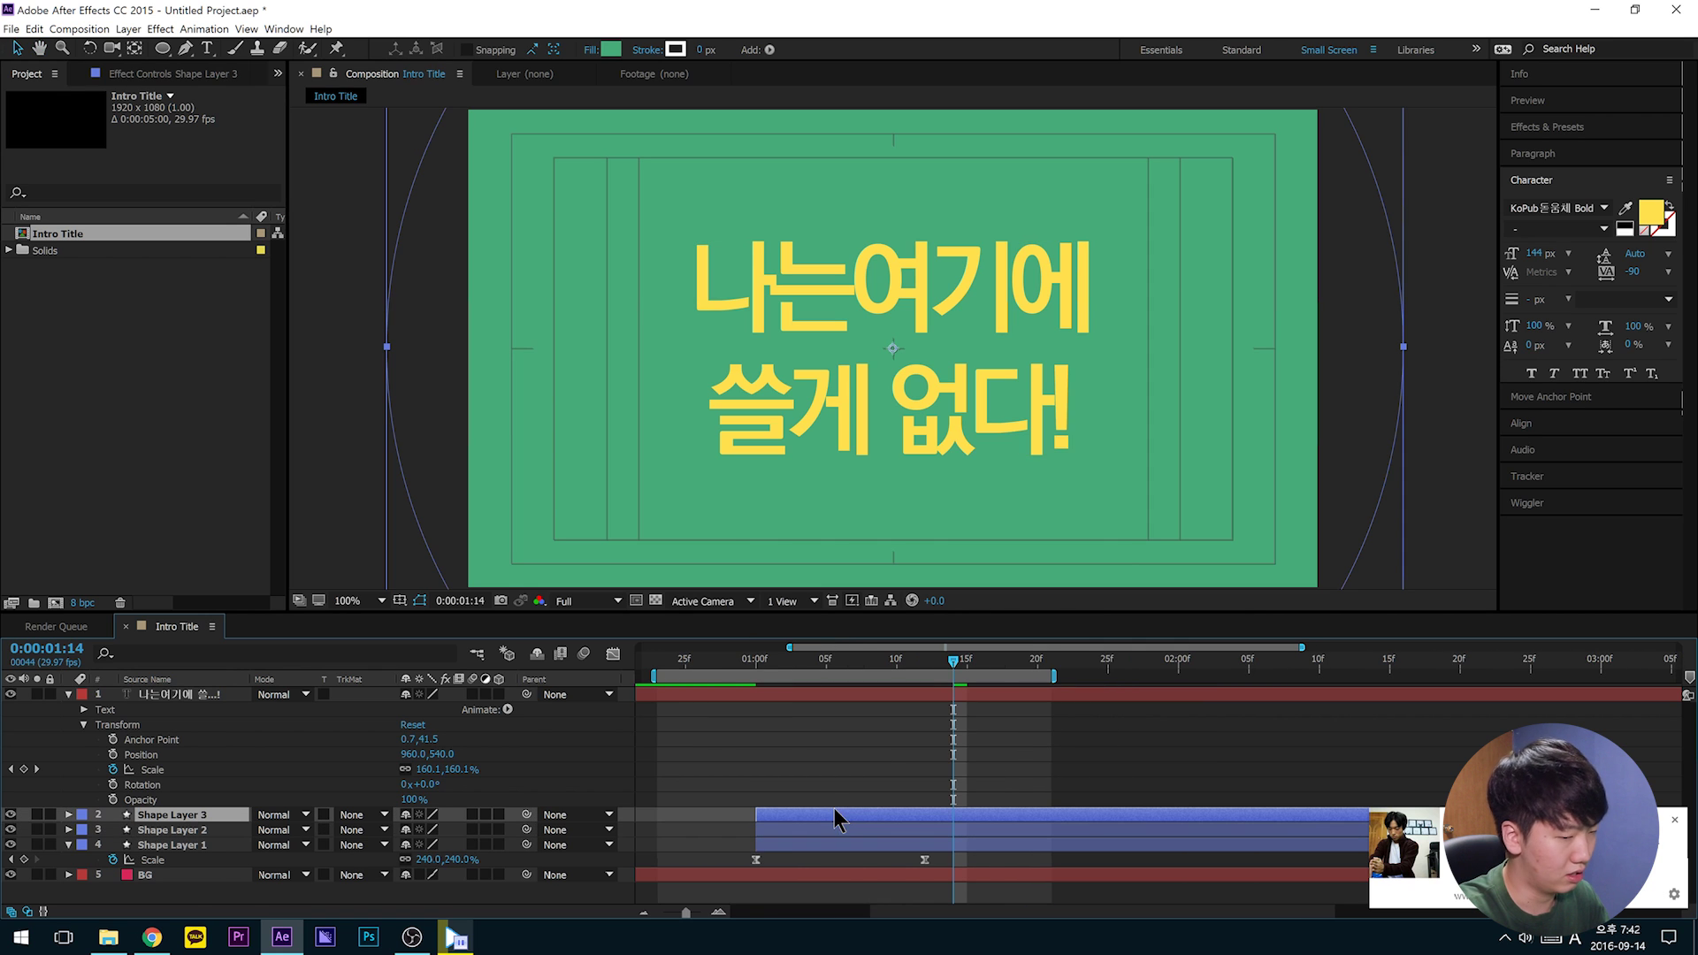
Step: Change Shape Layer 2's fill colour to the dark reddish brown 69342A
left_click(1674, 822)
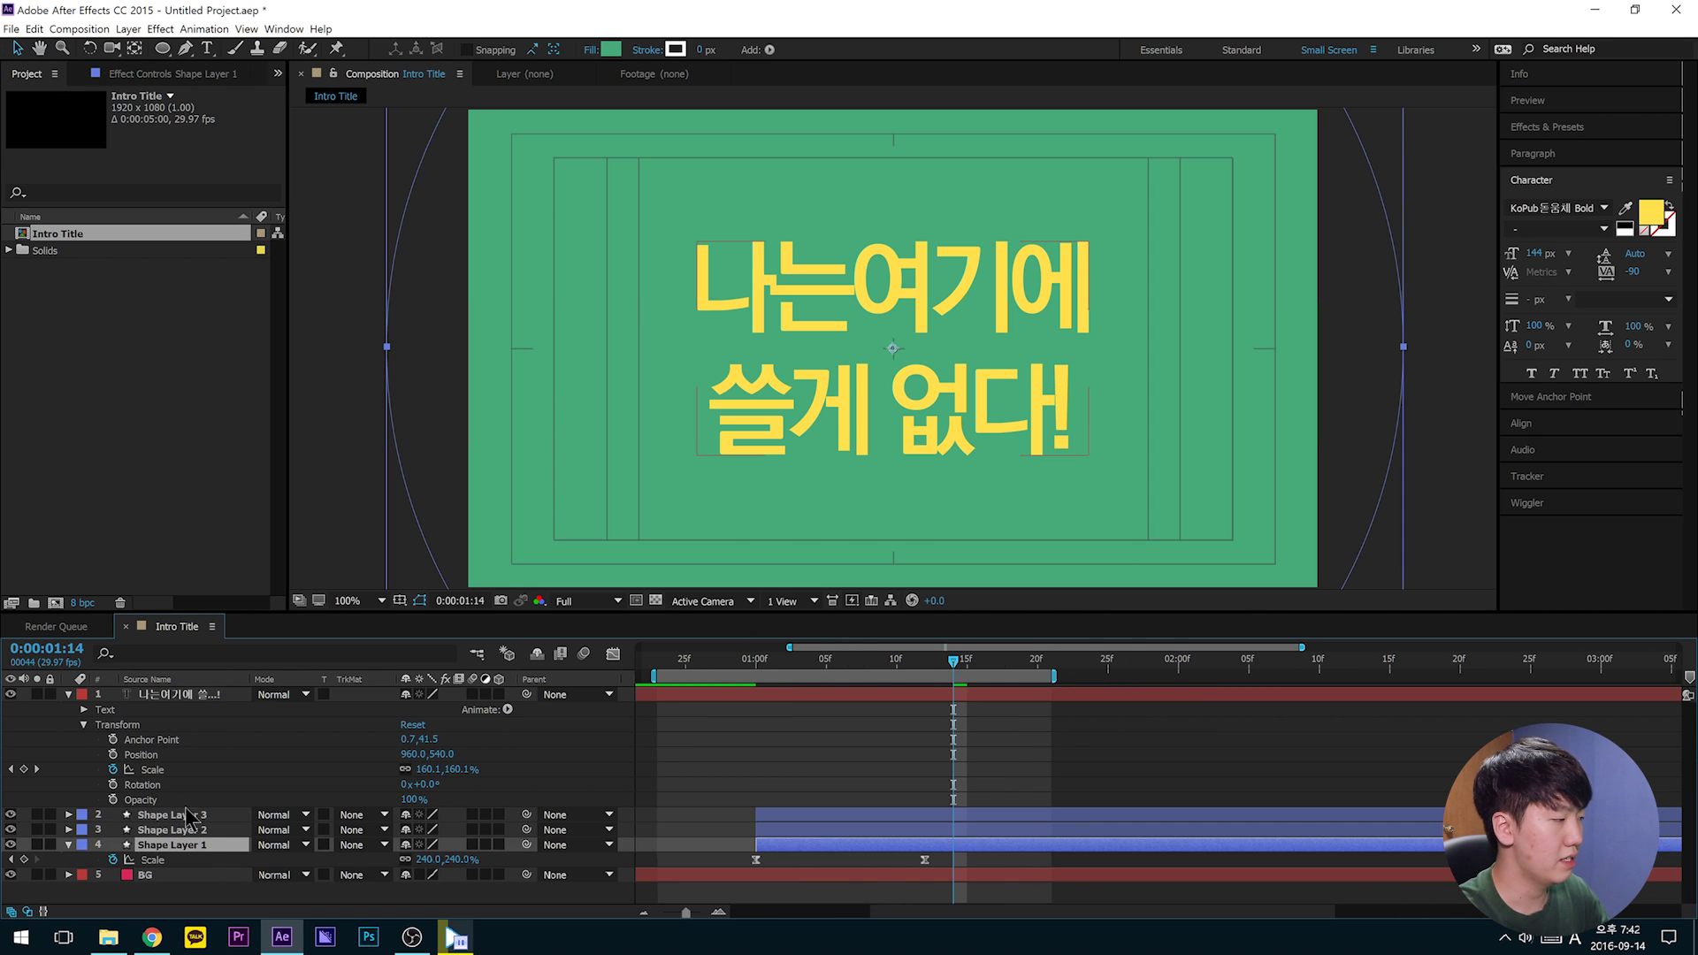
left_click(199, 844)
mouse_move(199, 844)
left_mouse_down()
mouse_move(205, 818)
mouse_move(204, 847)
left_mouse_up()
left_click(206, 829)
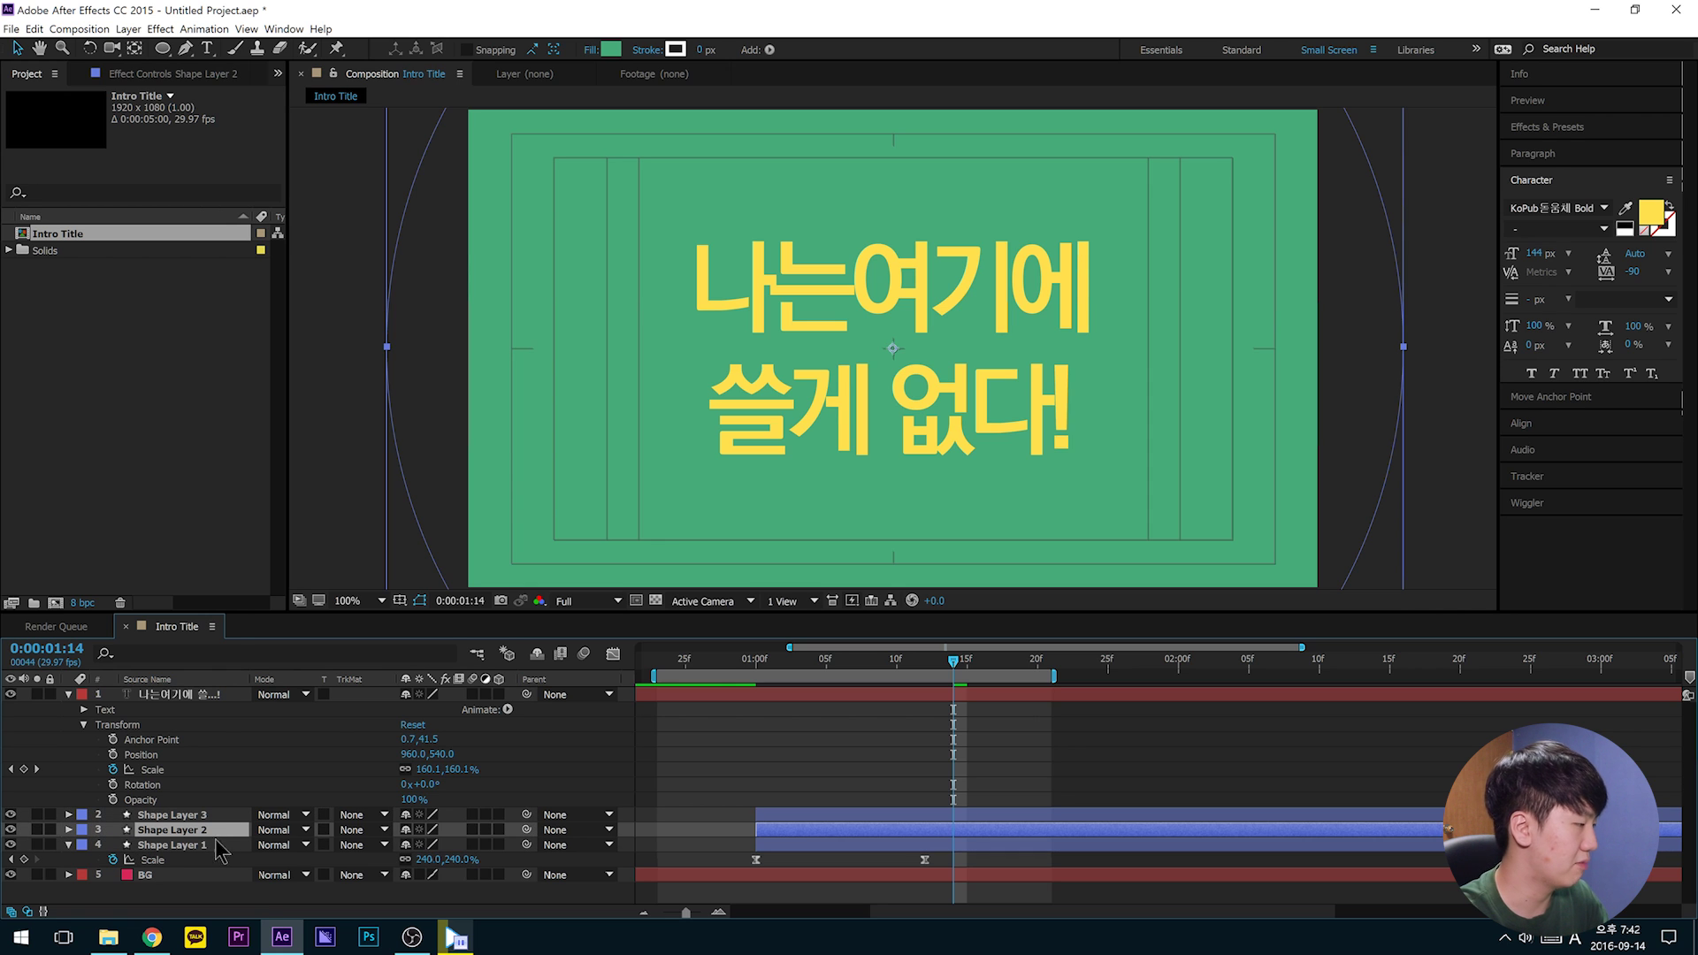
left_click(612, 49)
mouse_move(800, 559)
left_mouse_down()
mouse_move(880, 497)
mouse_move(812, 679)
mouse_move(694, 566)
mouse_move(700, 596)
left_mouse_up()
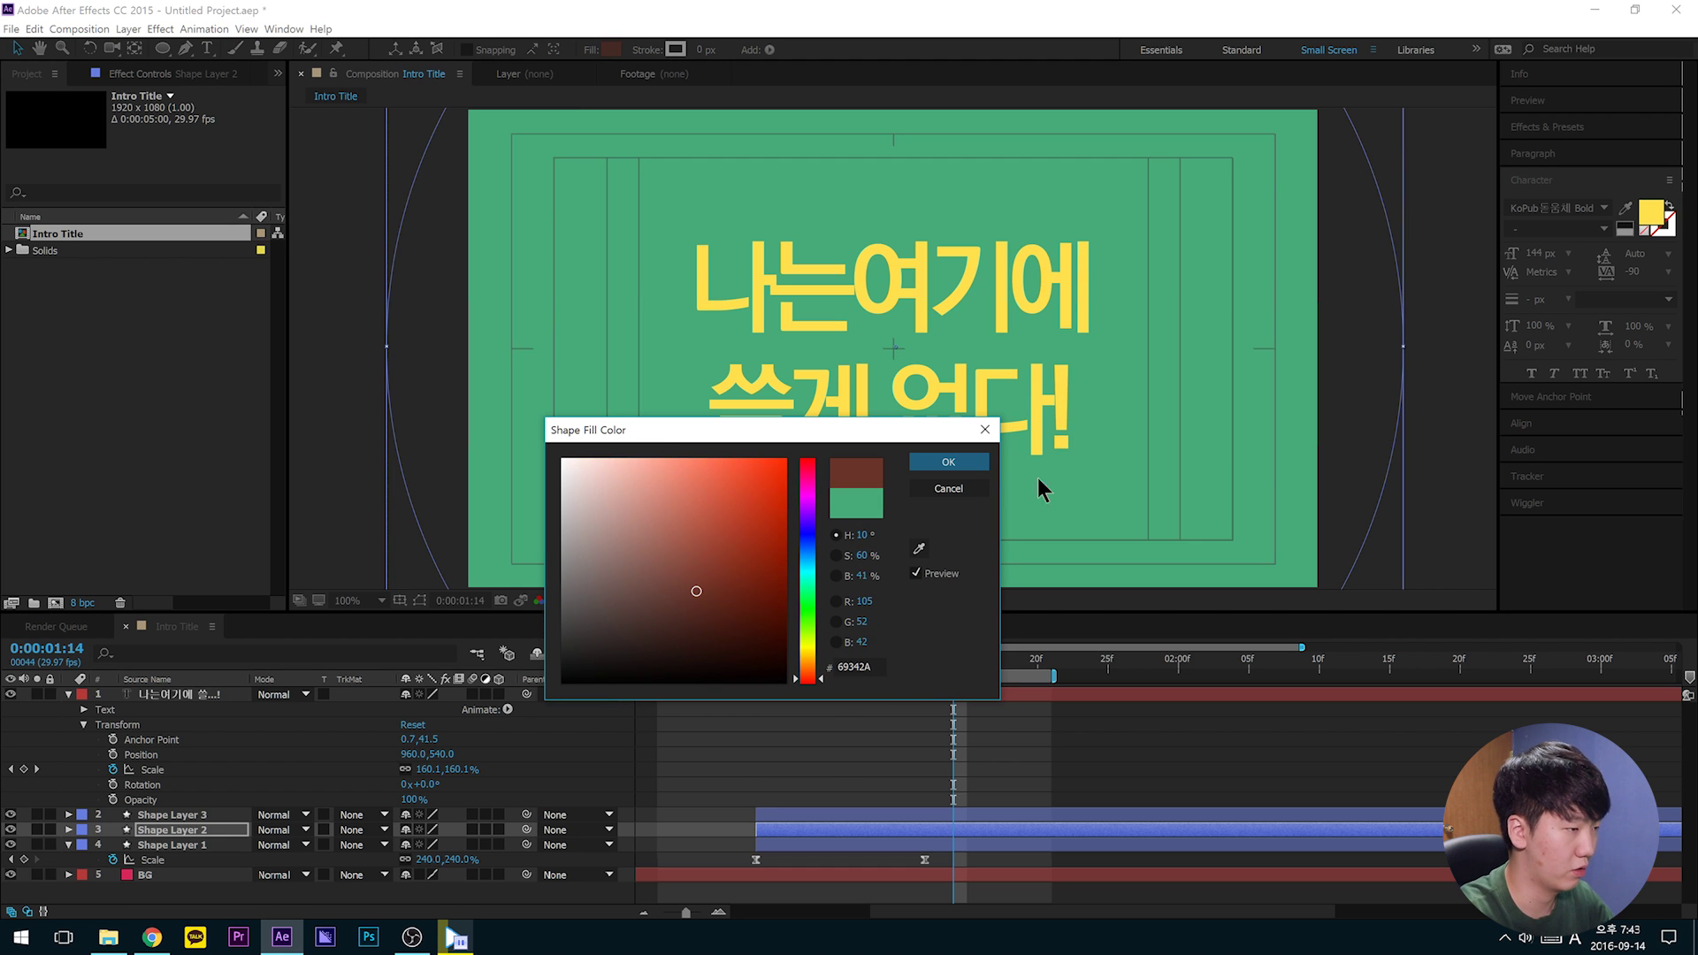
left_click(964, 486)
Step: Fill Shape Layer 3 with the yellow FFE04E sampled from the title text
left_click(173, 814)
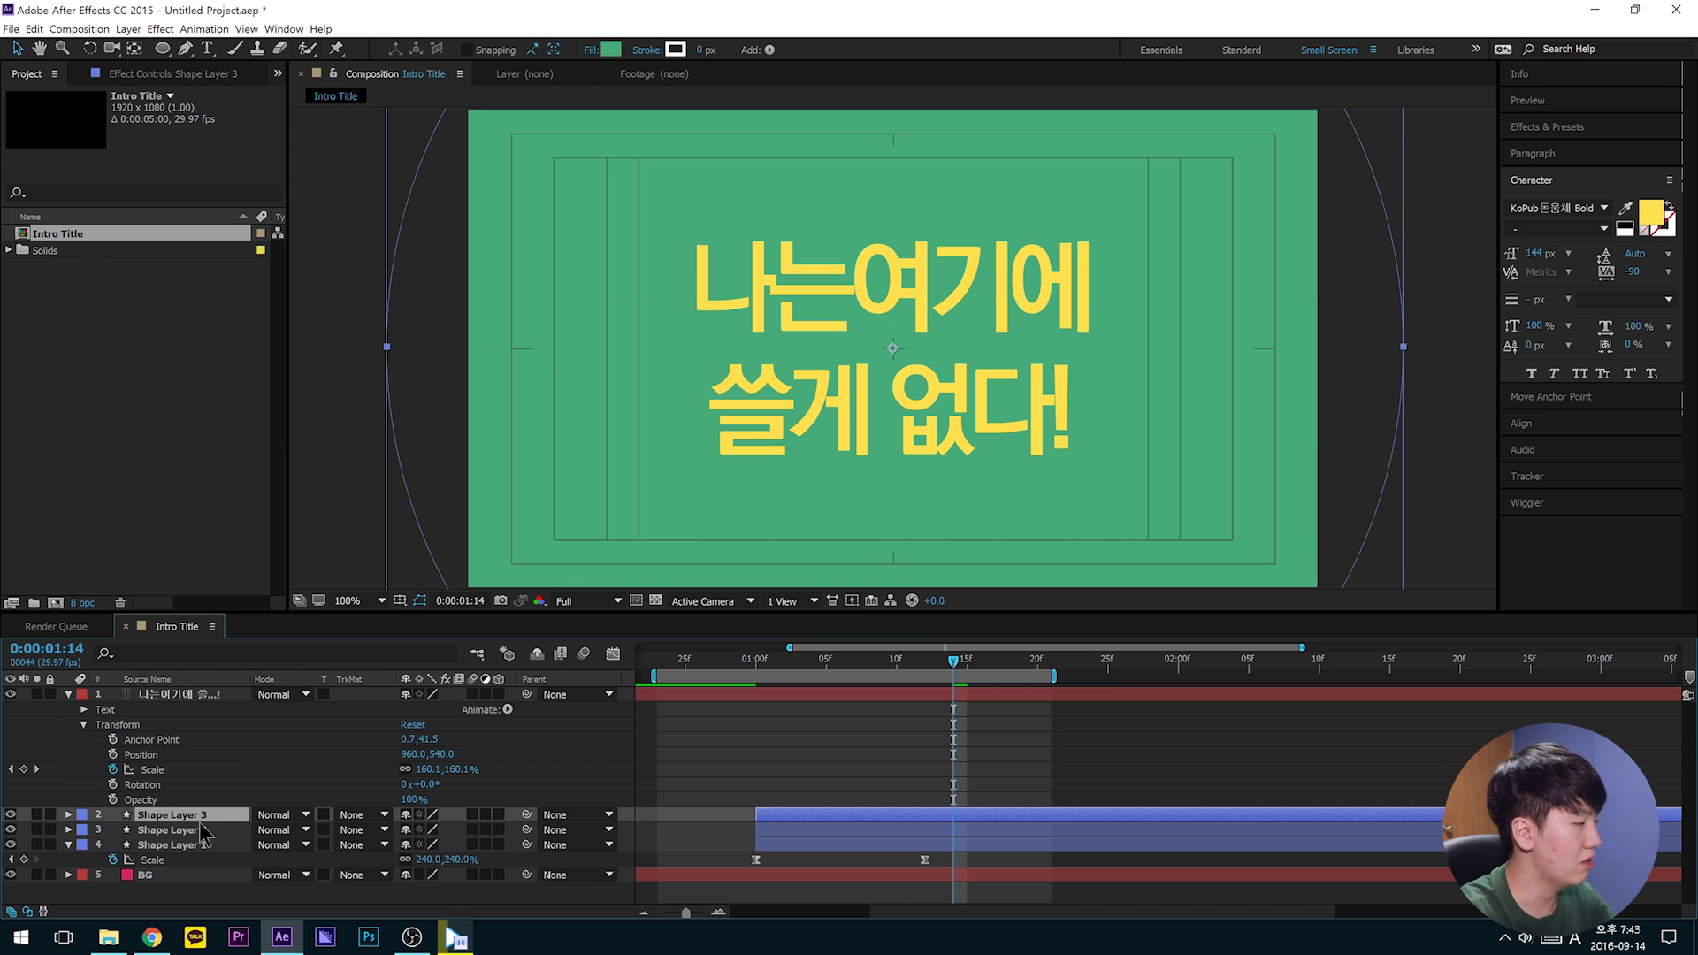
left_click(611, 50)
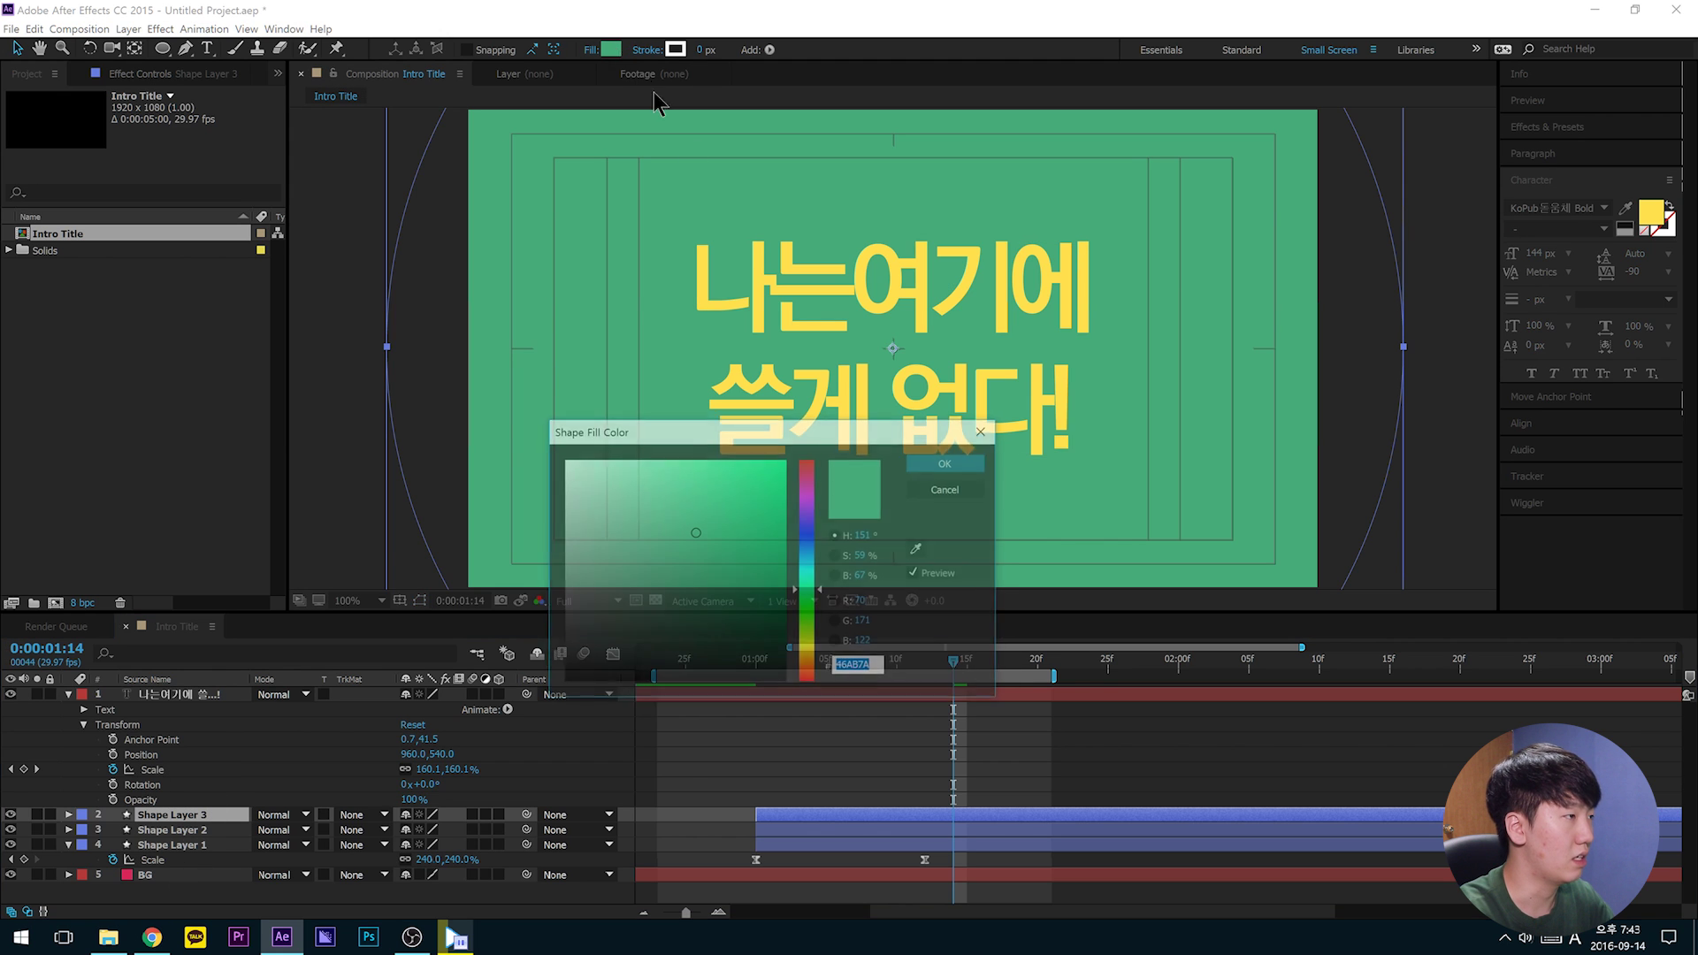
left_click(920, 552)
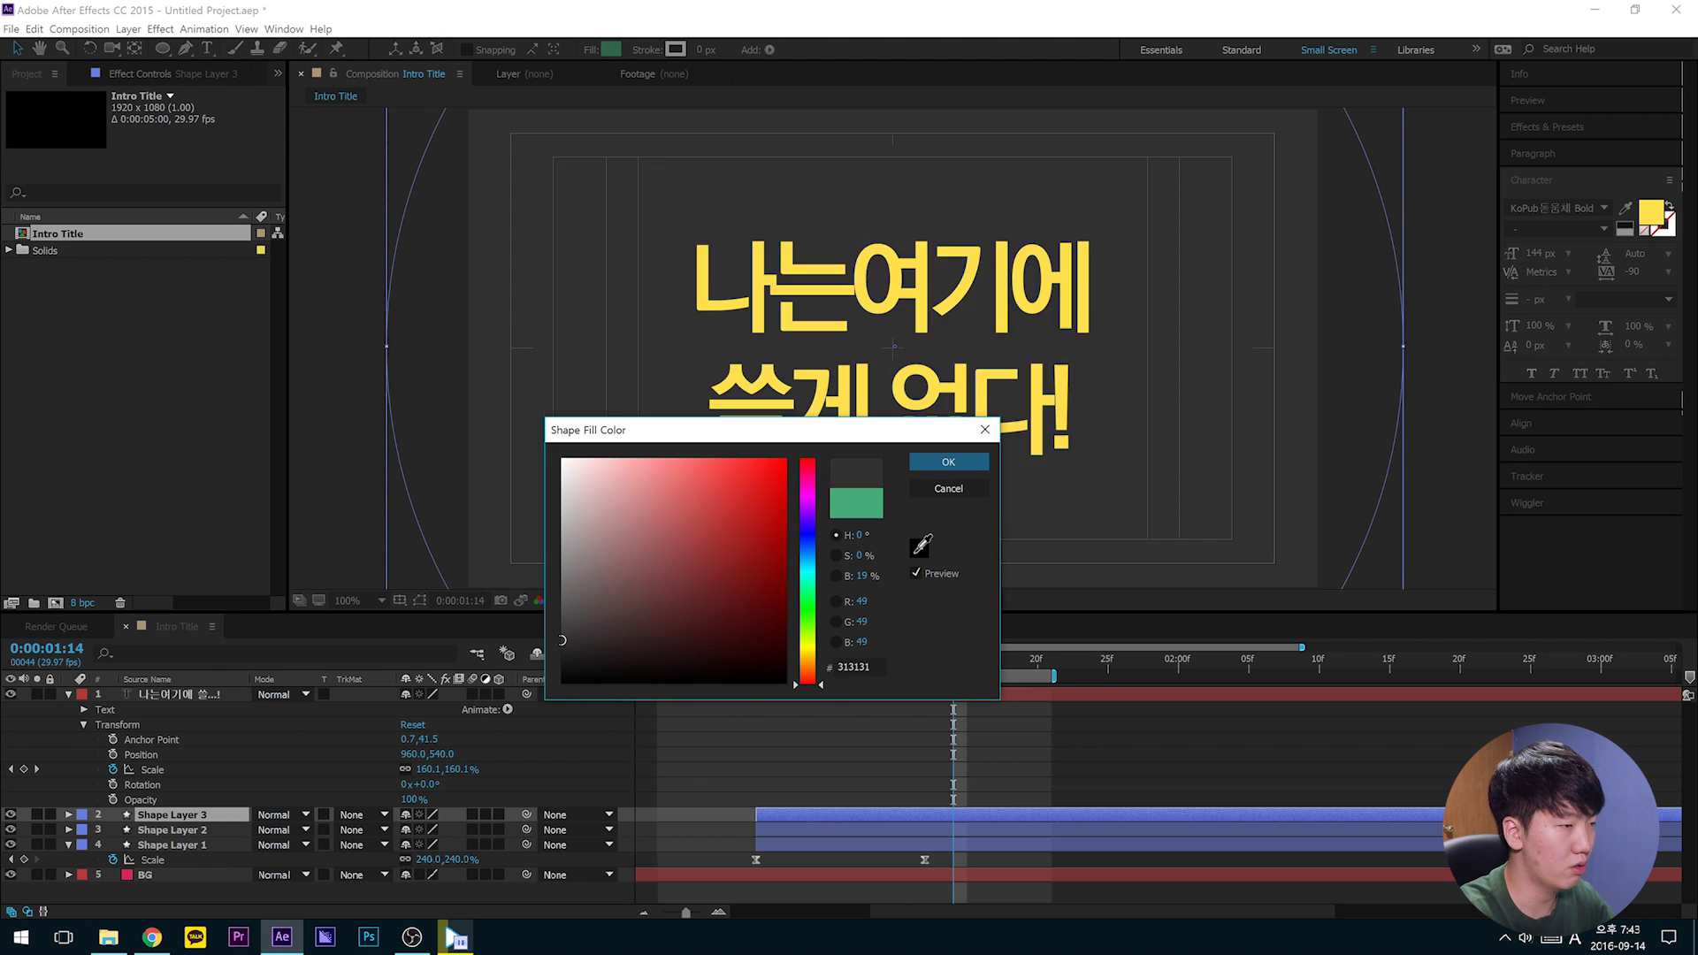
left_click(1070, 388)
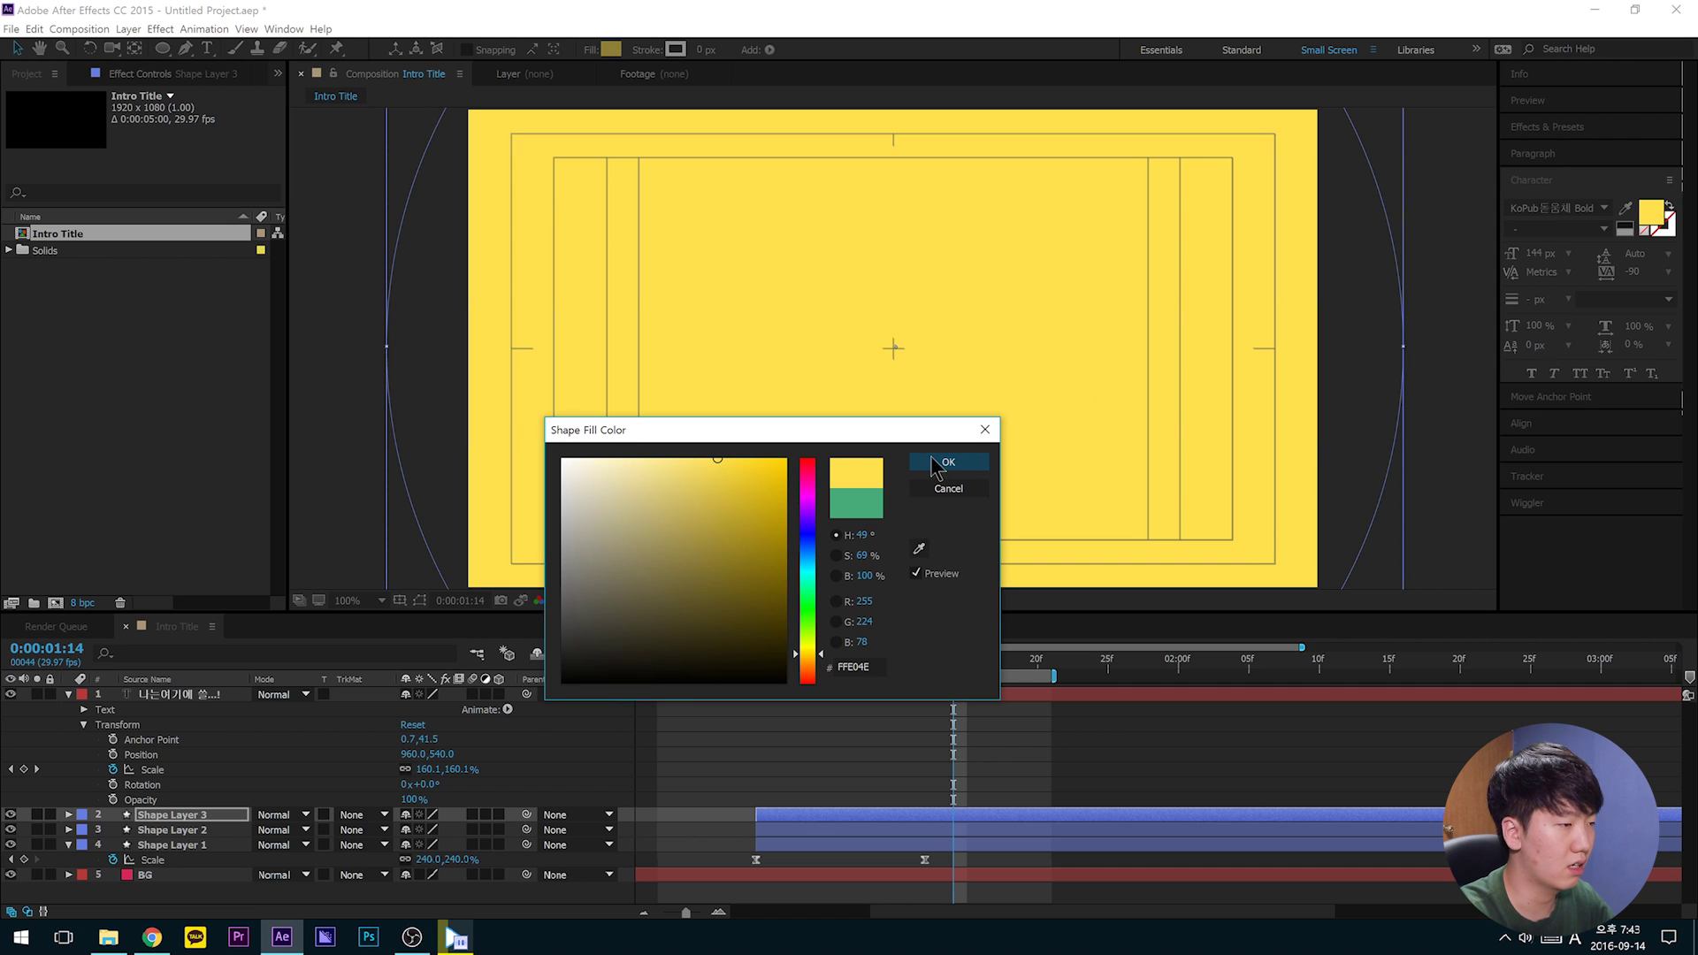
left_click(937, 460)
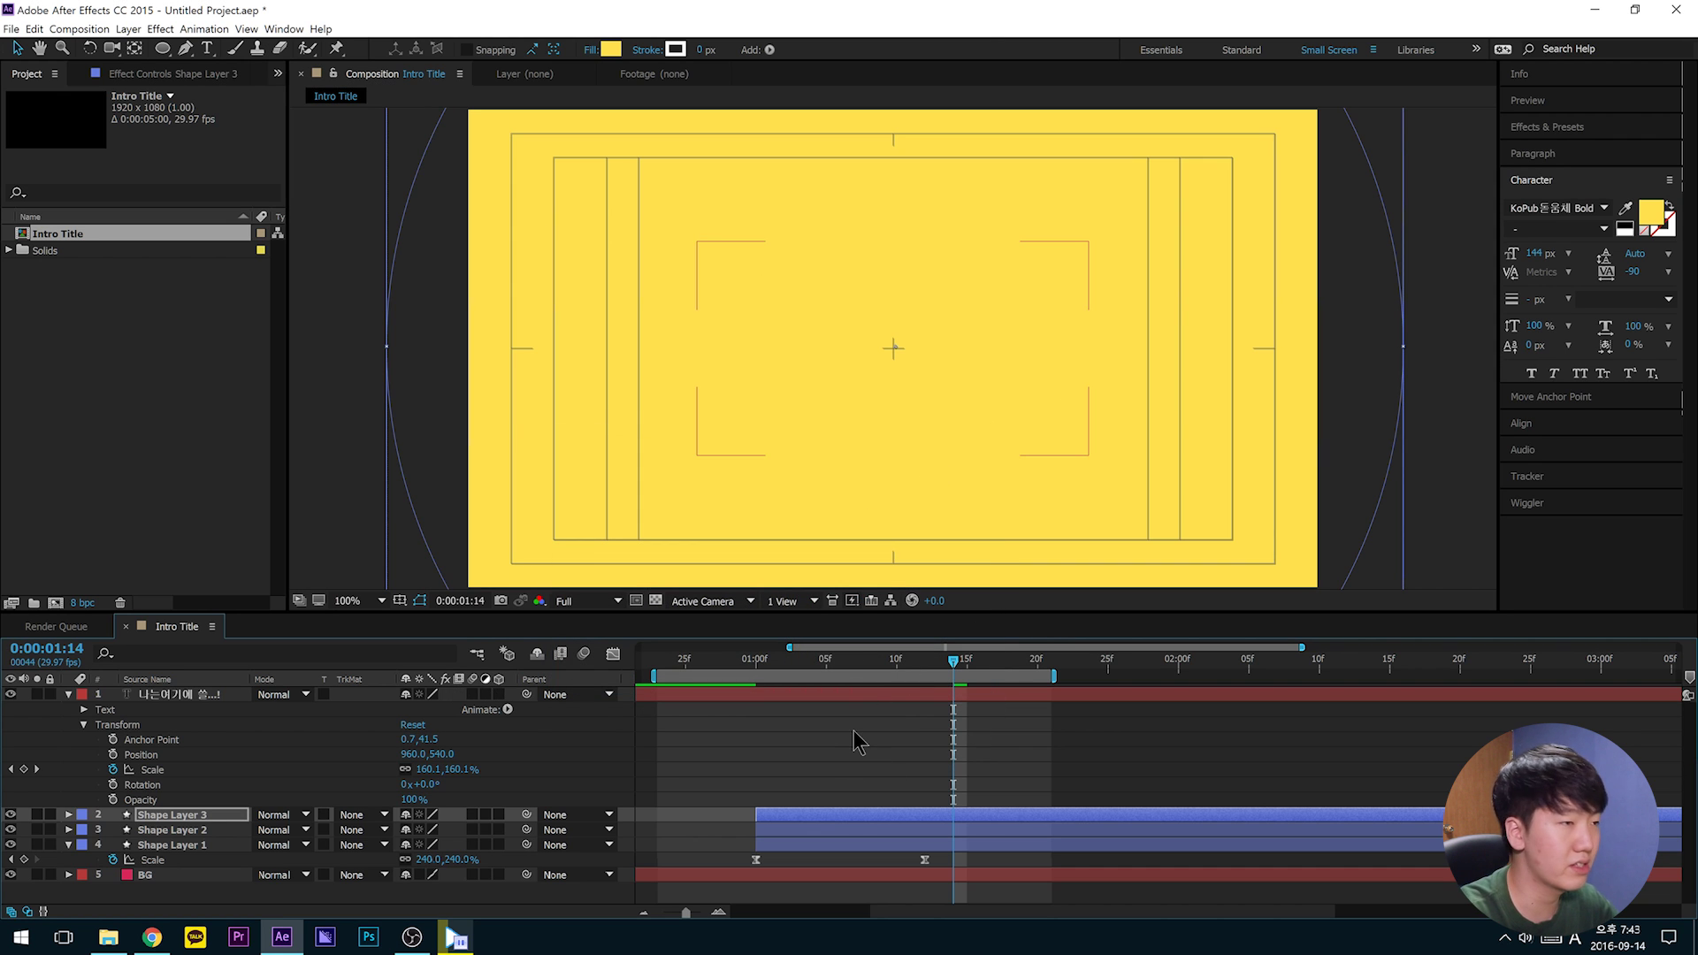
Step: Stagger Shape Layers 2 and 3 to start at about 0:00:01:09 and 0:00:01:18, and preview them with the work area extended to 0:00:02:05
mouse_move(799, 814)
left_mouse_down()
mouse_move(917, 822)
mouse_move(841, 826)
mouse_move(916, 839)
mouse_move(797, 821)
mouse_move(1016, 819)
mouse_move(796, 821)
left_mouse_up()
left_click(823, 842)
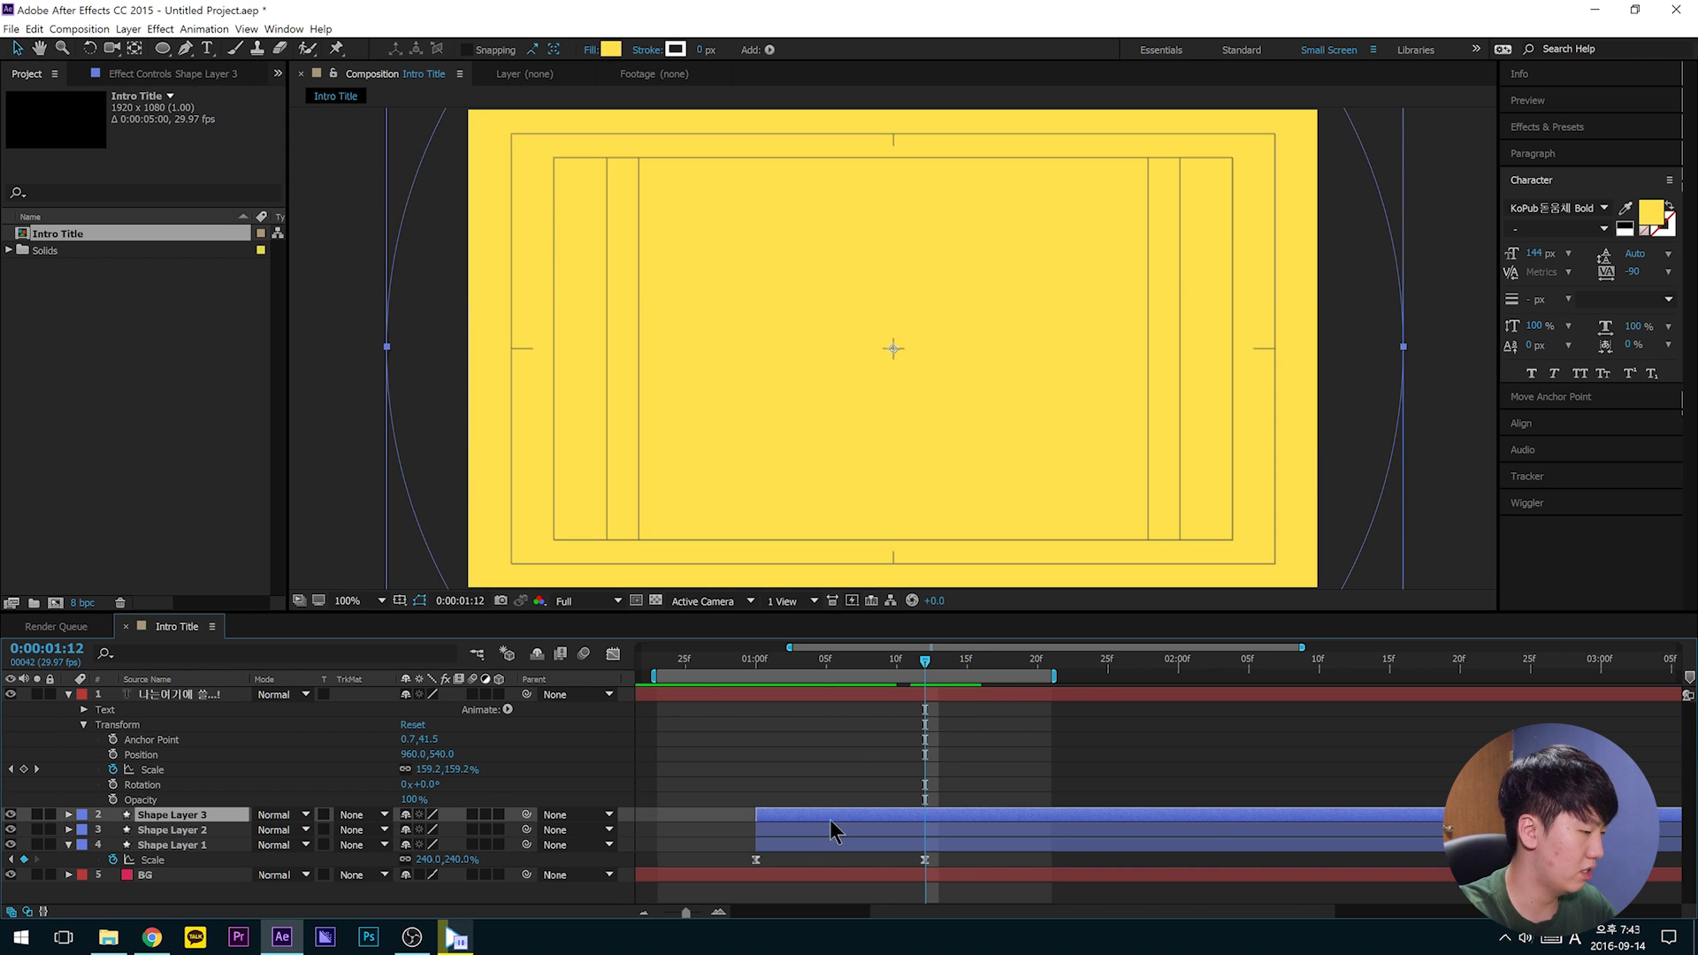
left_click_drag(778, 830, 821, 832)
left_click_drag(966, 820, 1159, 819)
mouse_move(1032, 832)
left_mouse_down()
mouse_move(1094, 818)
mouse_move(1061, 821)
left_mouse_up()
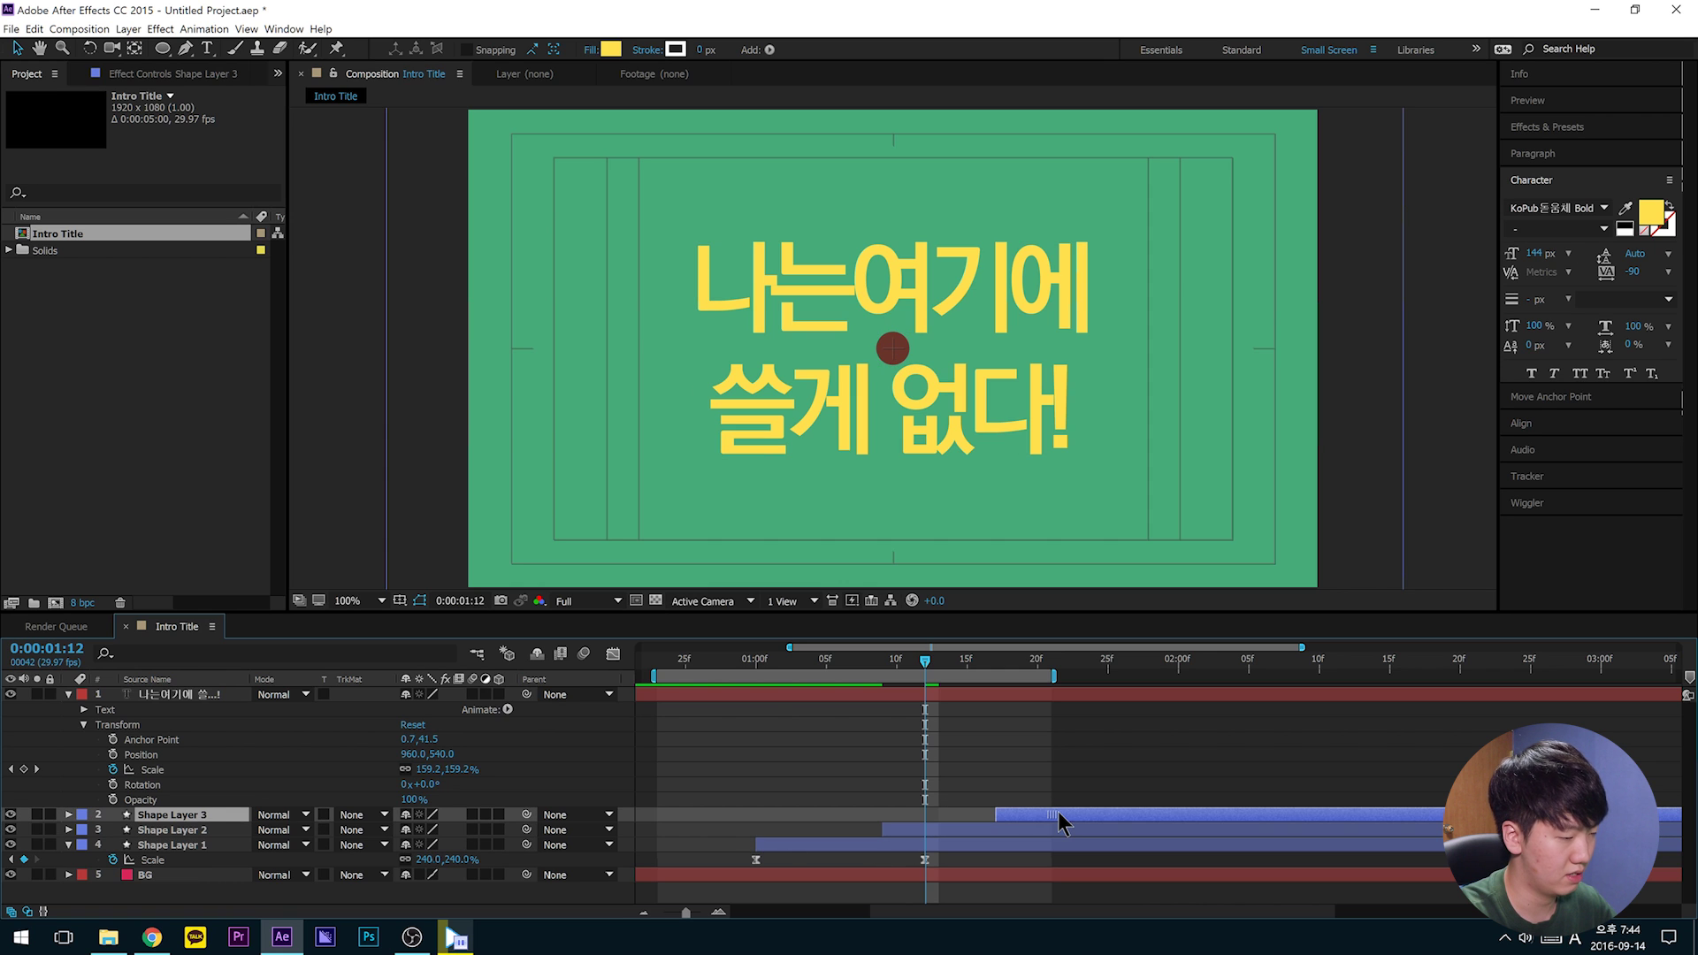
mouse_move(1058, 676)
left_mouse_down()
mouse_move(1369, 681)
mouse_move(1250, 680)
left_mouse_up()
key("space")
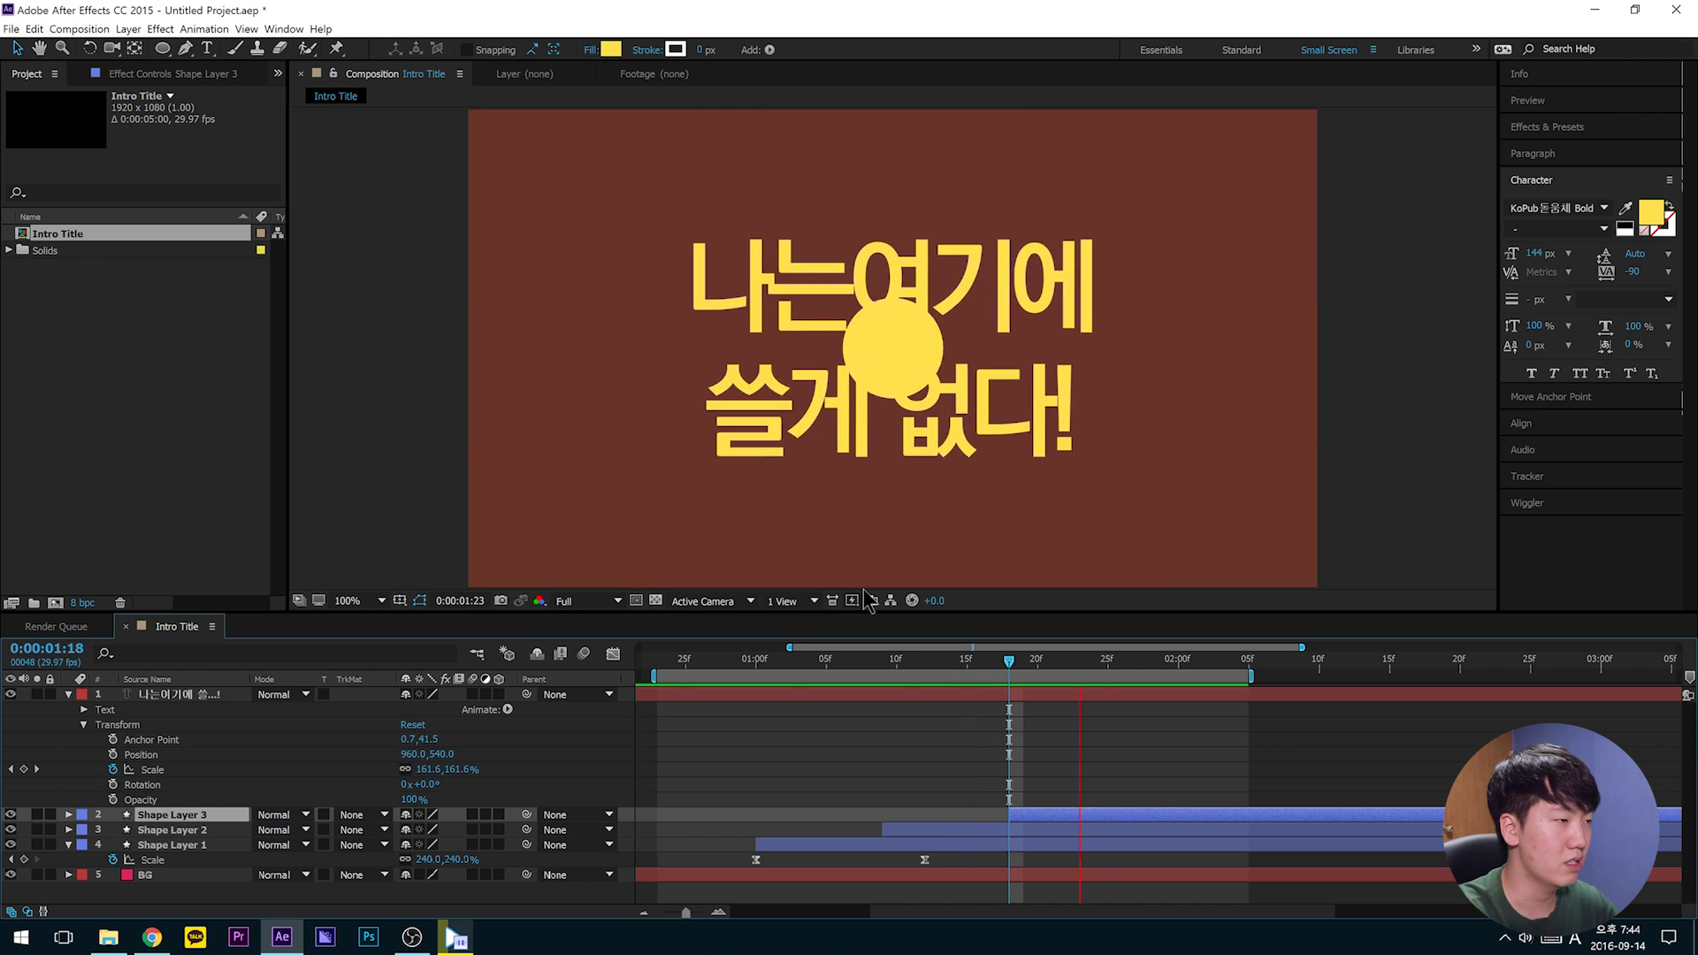
Step: Shift Shape Layer 2's start to about 0:00:01:07 and Shape Layer 3's to about 0:00:01:15, and play back the circle sequence
left_click_drag(988, 838, 1039, 826)
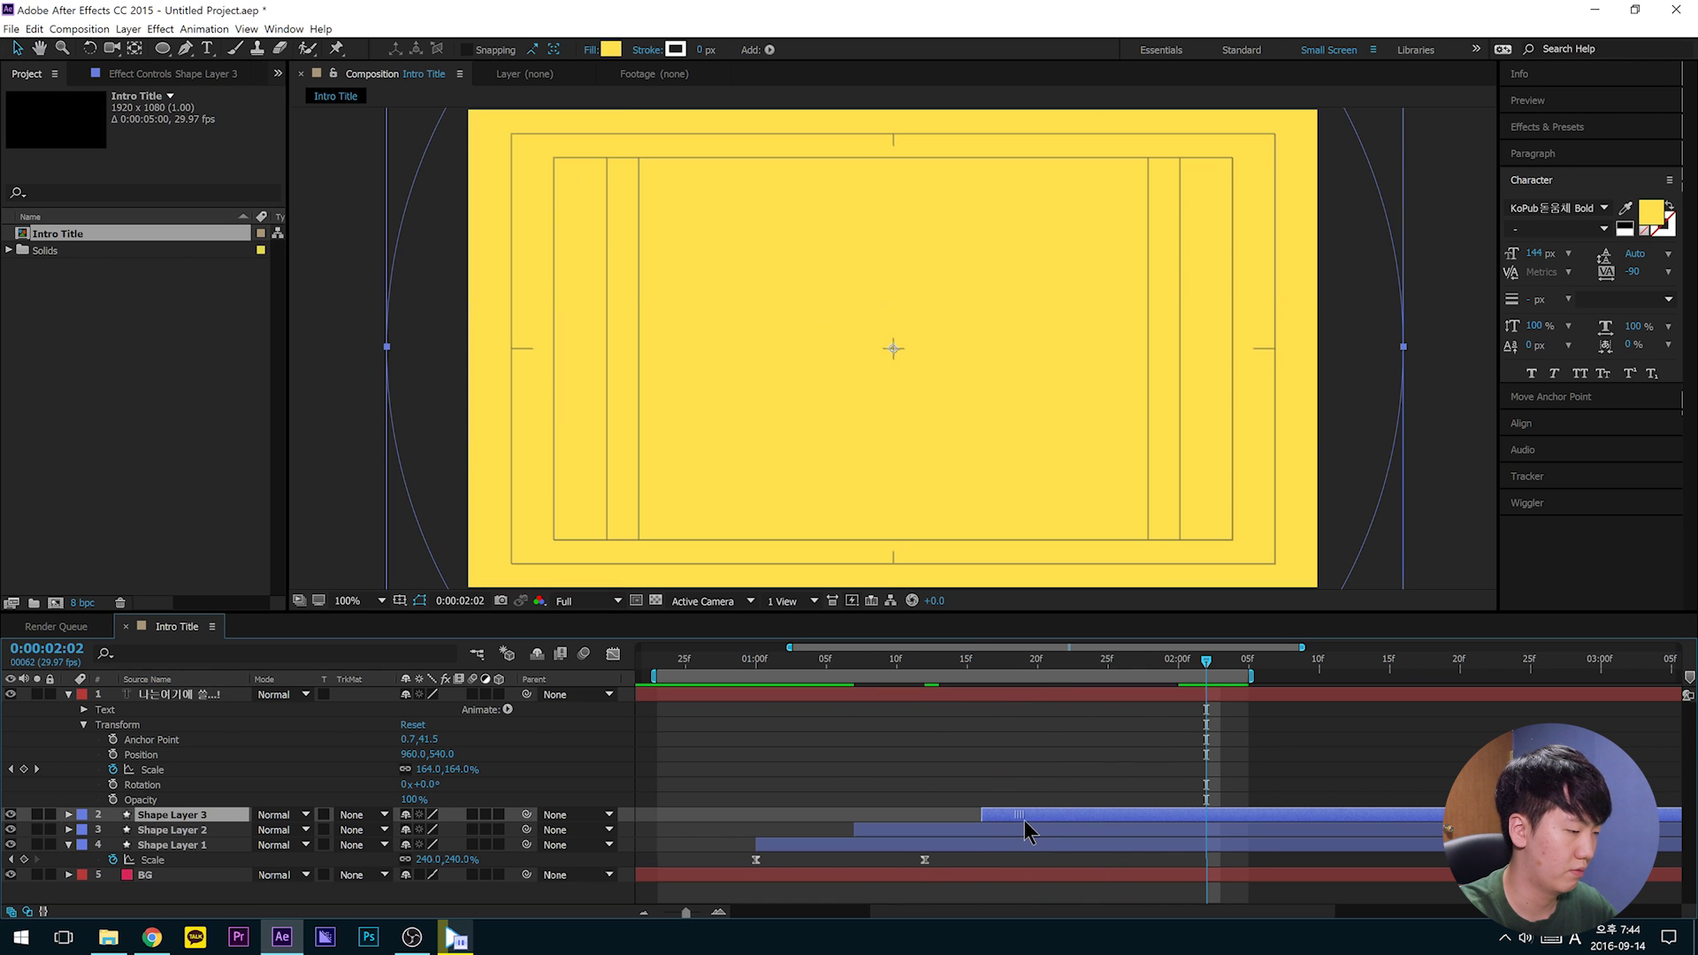
key("space")
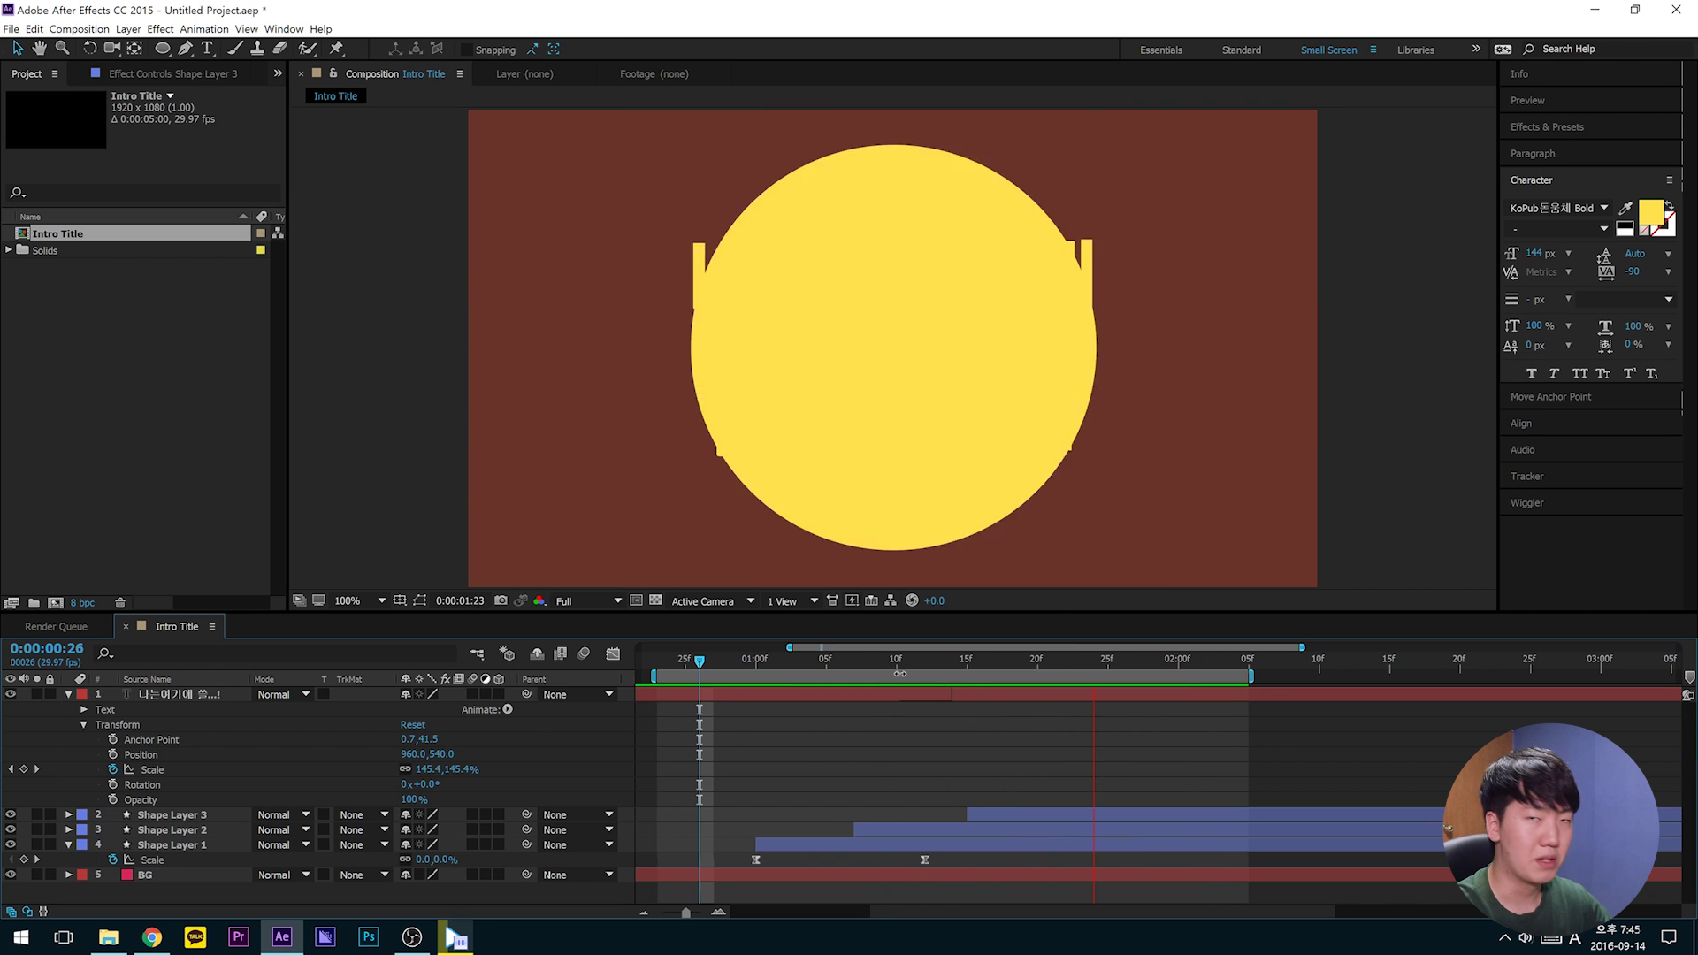
key("space")
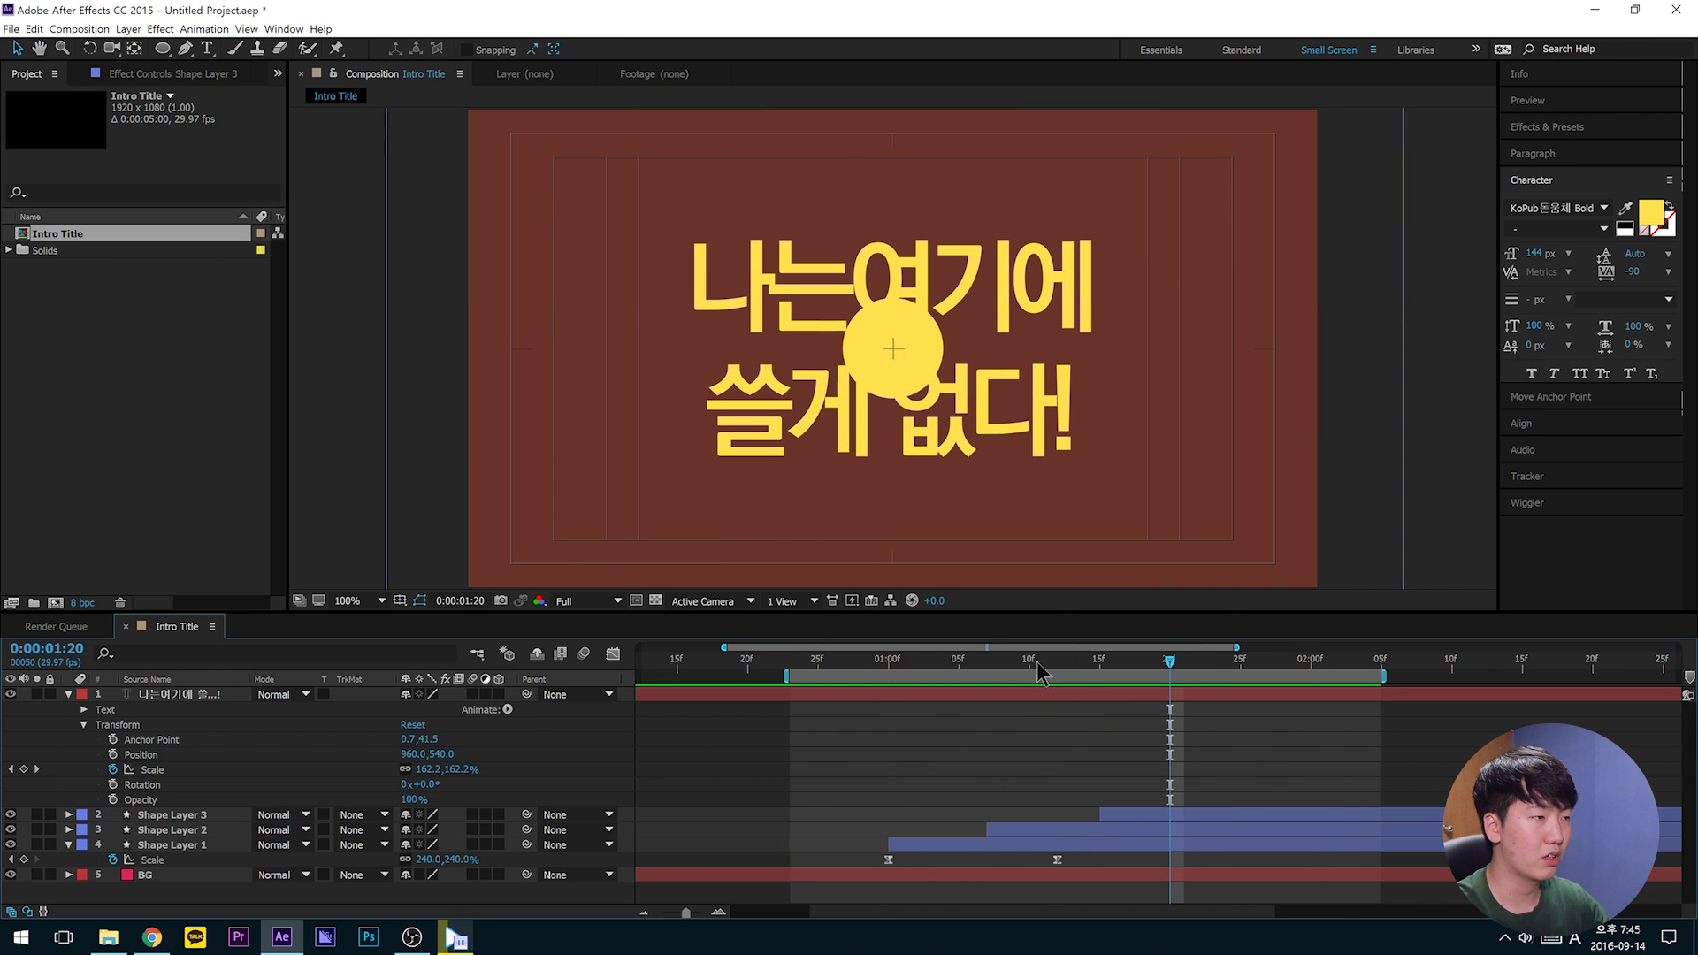
Step: Switch to the reference video Comp 1.mov in the video player and examine the diagonal transition that follows the circles
left_click(456, 938)
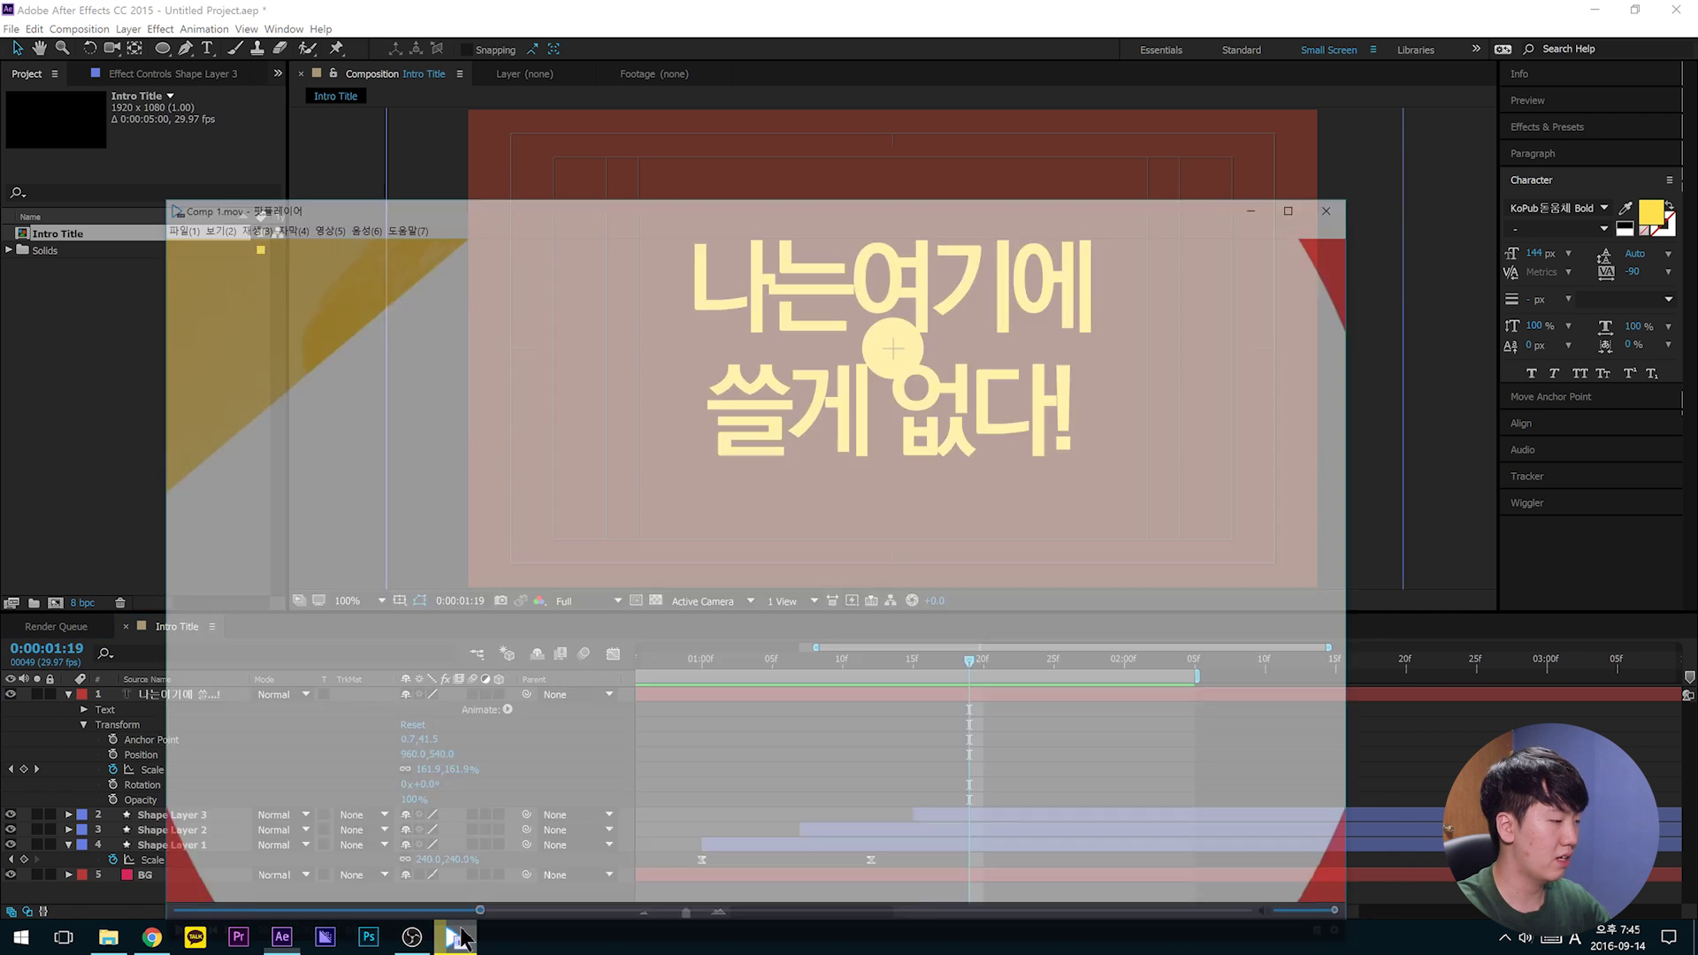
left_click(451, 876)
left_click_drag(451, 876, 593, 871)
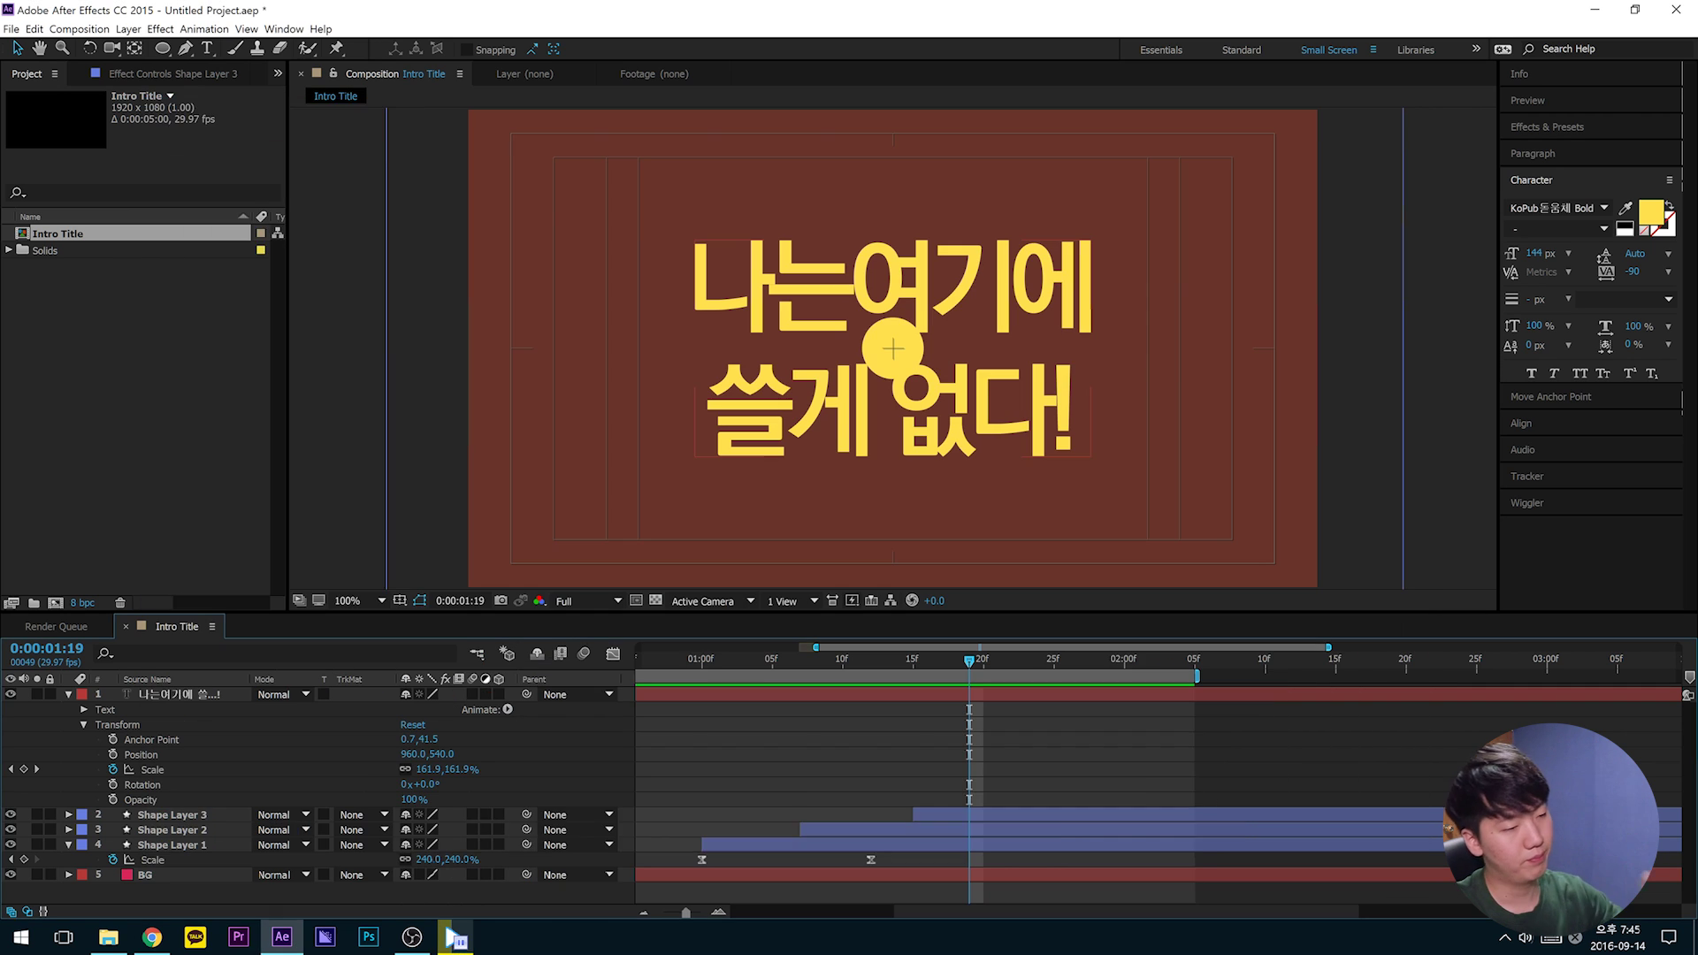
Step: Create a white solid layer of 1920 x 1080 px on top of the Intro Title composition
left_click(160, 29)
mouse_move(129, 28)
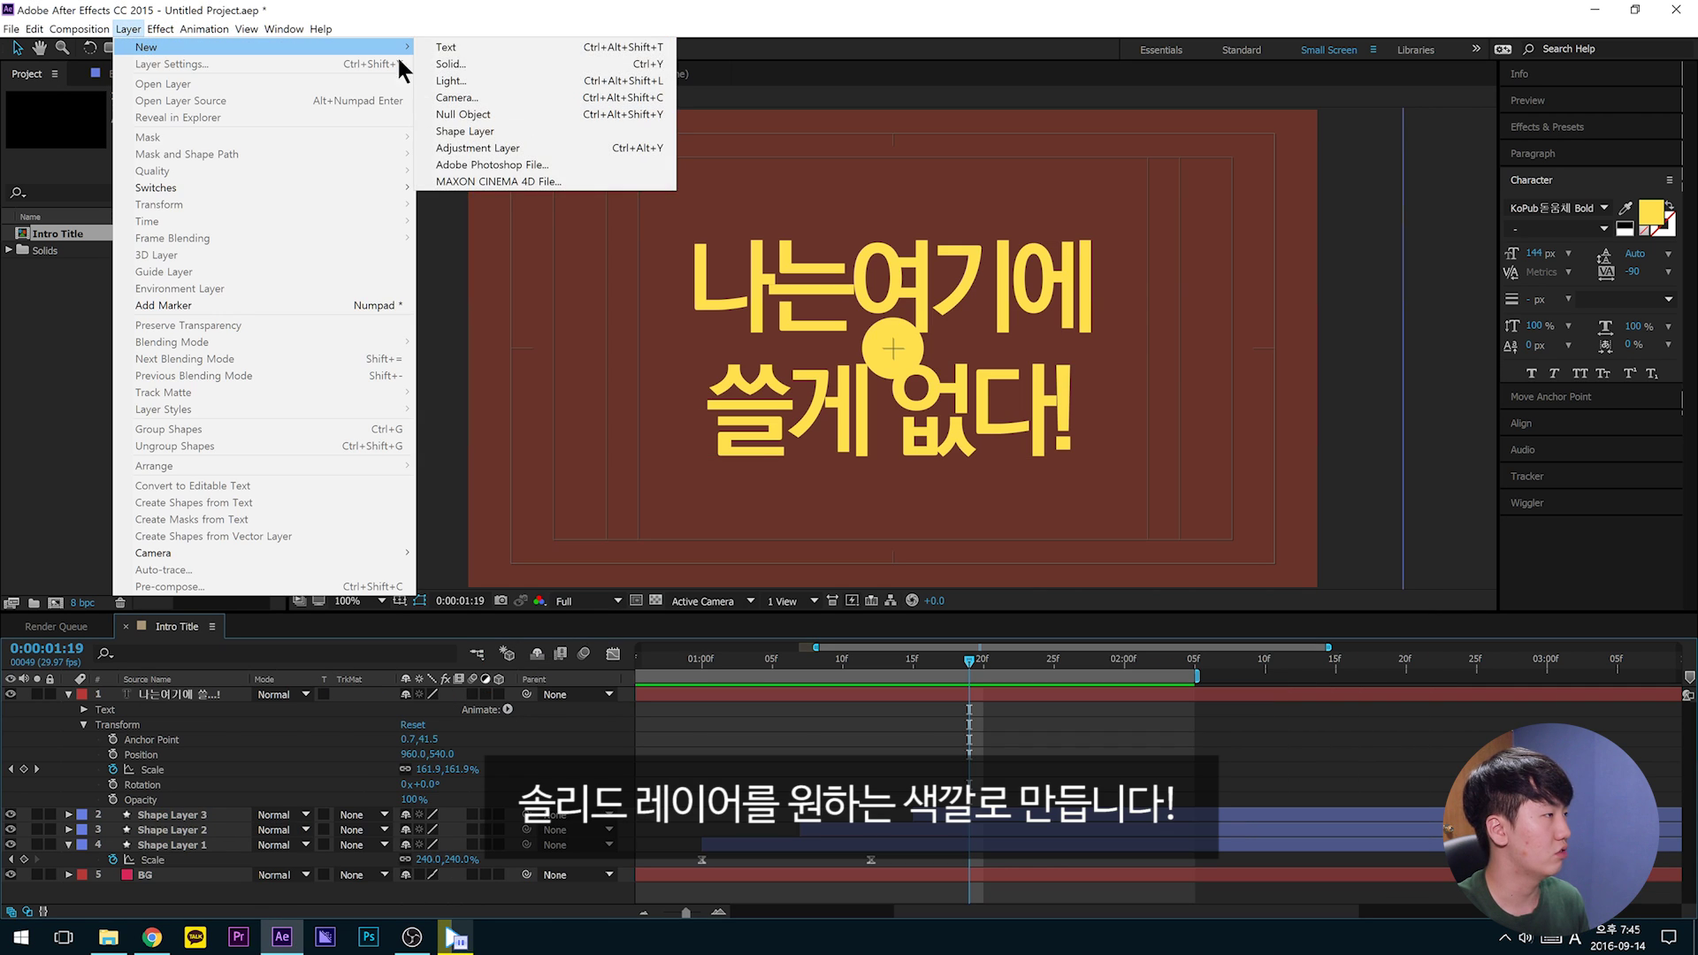
left_click(475, 62)
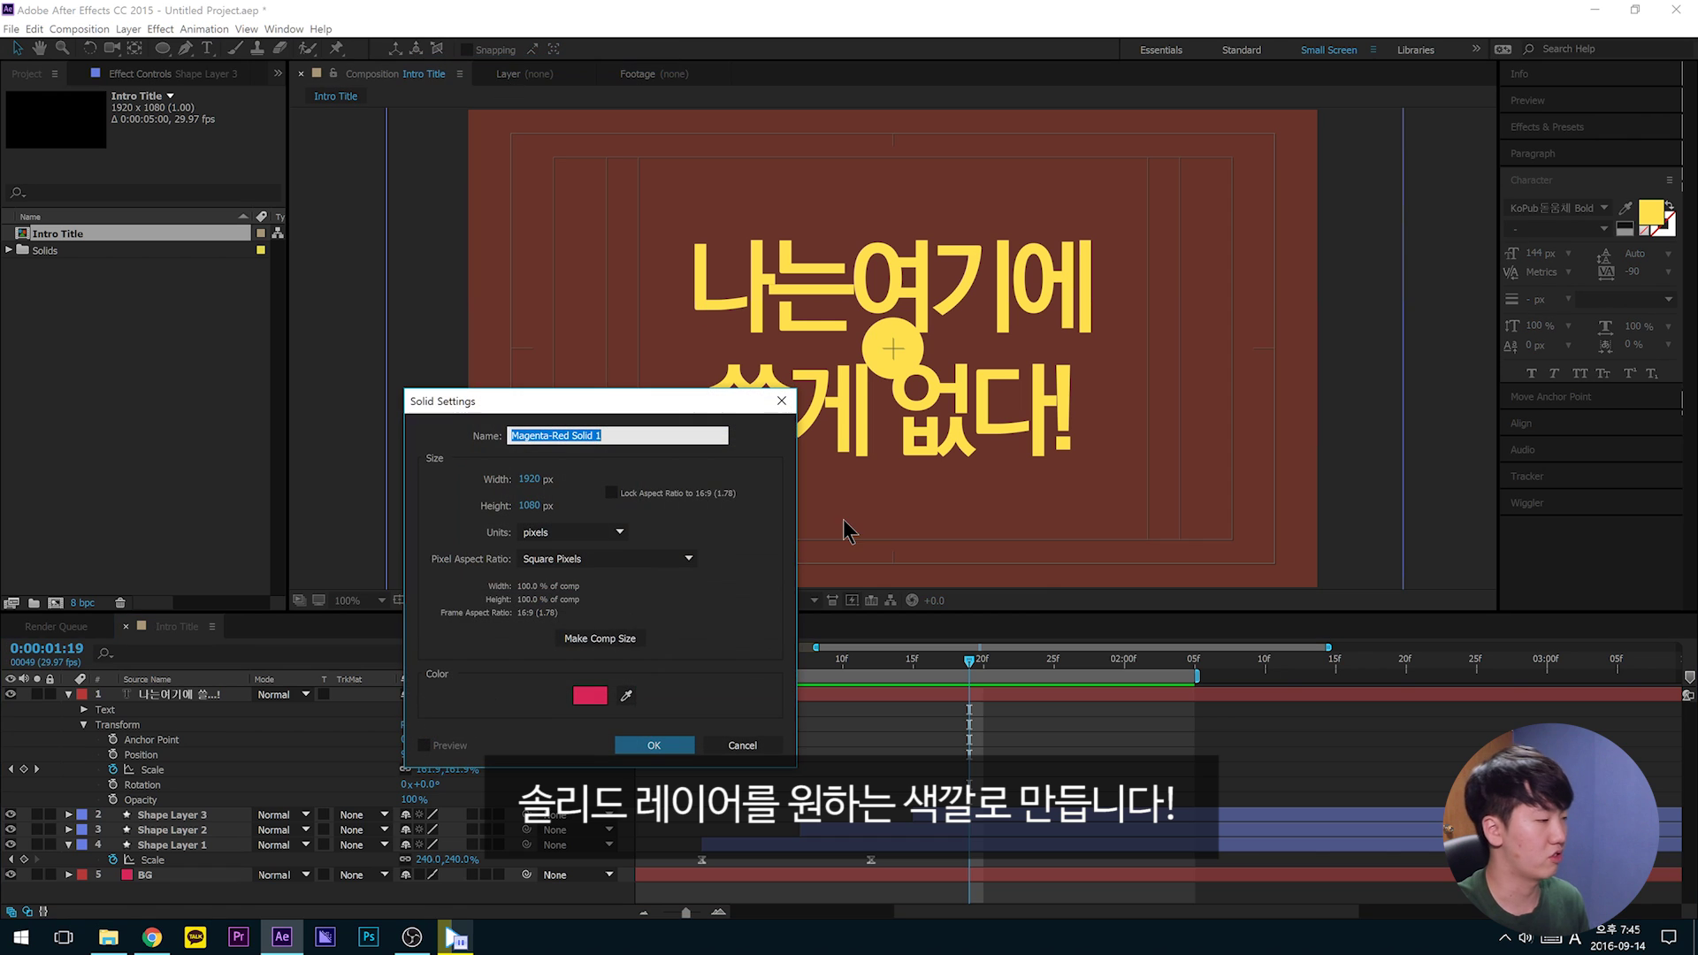
left_click(585, 700)
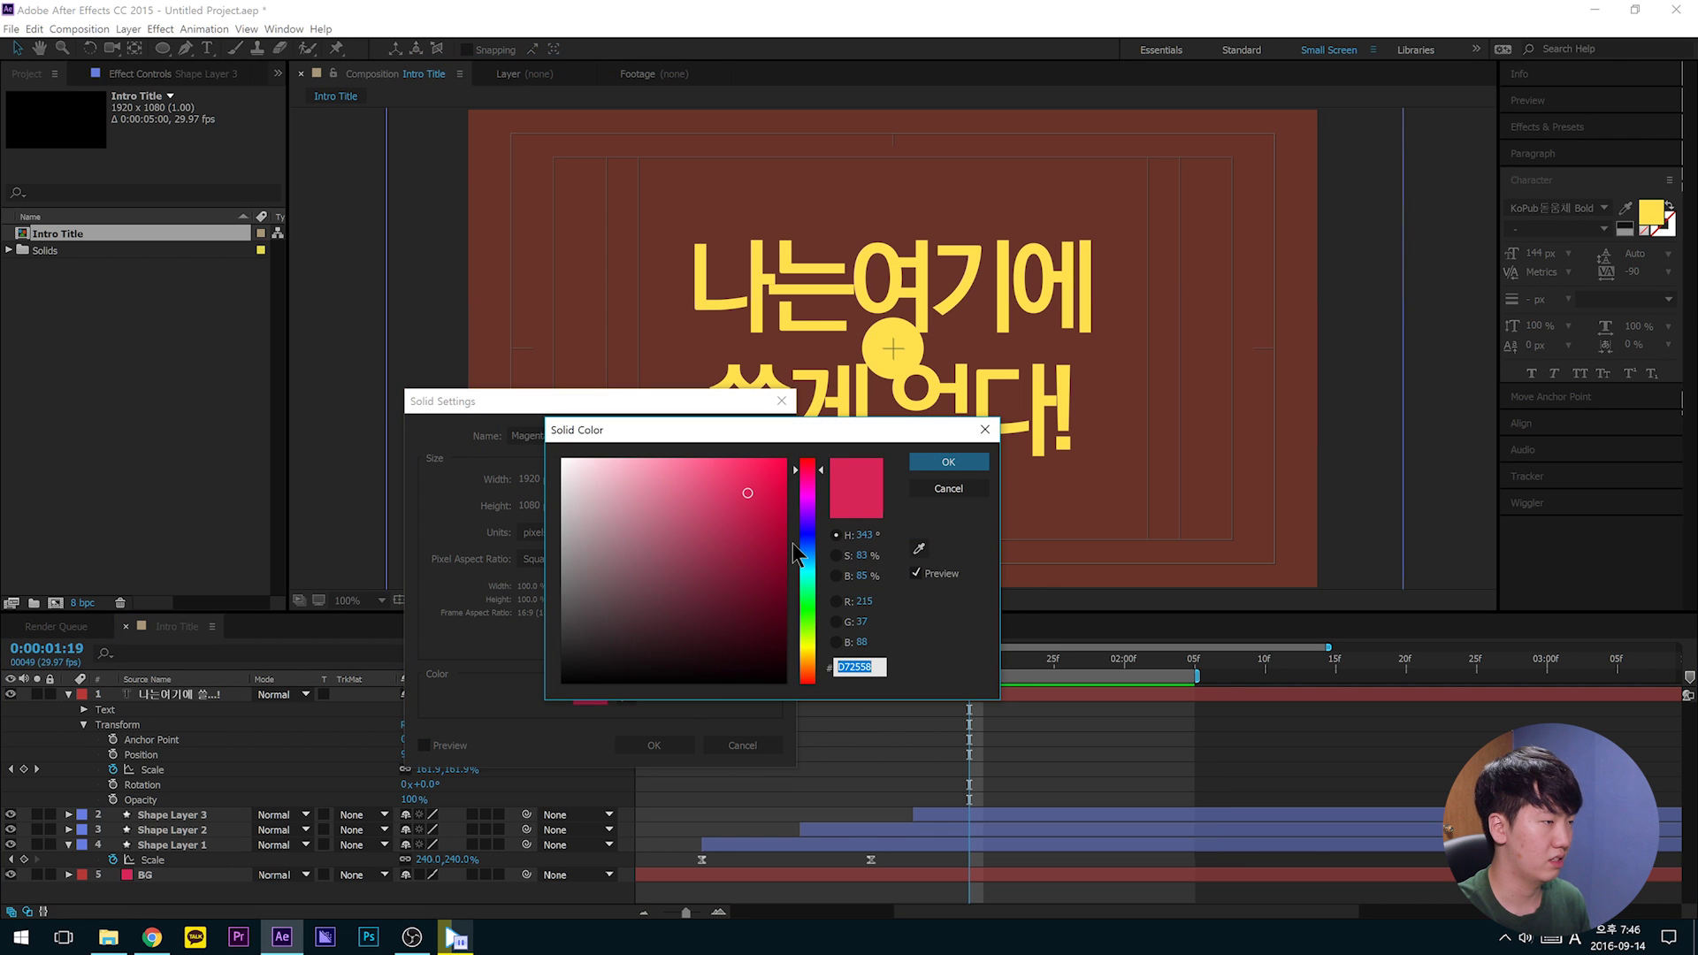
left_click_drag(801, 548, 791, 619)
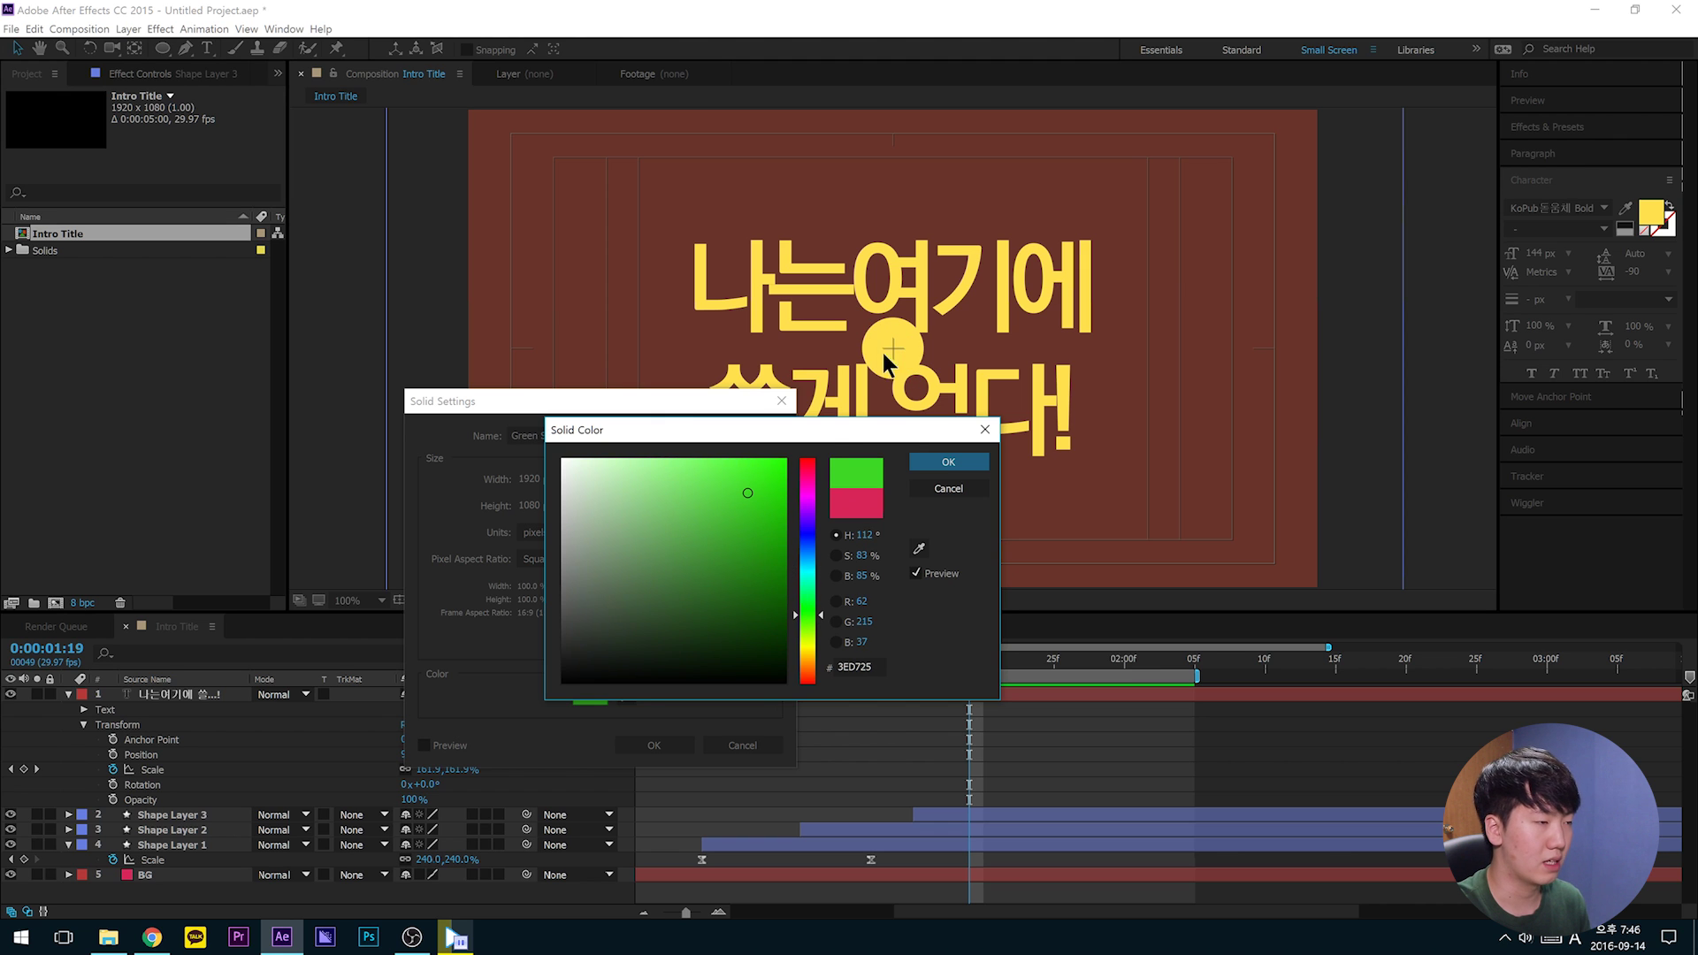
mouse_move(724, 471)
left_mouse_down()
mouse_move(657, 469)
mouse_move(355, 373)
mouse_move(762, 518)
left_mouse_up()
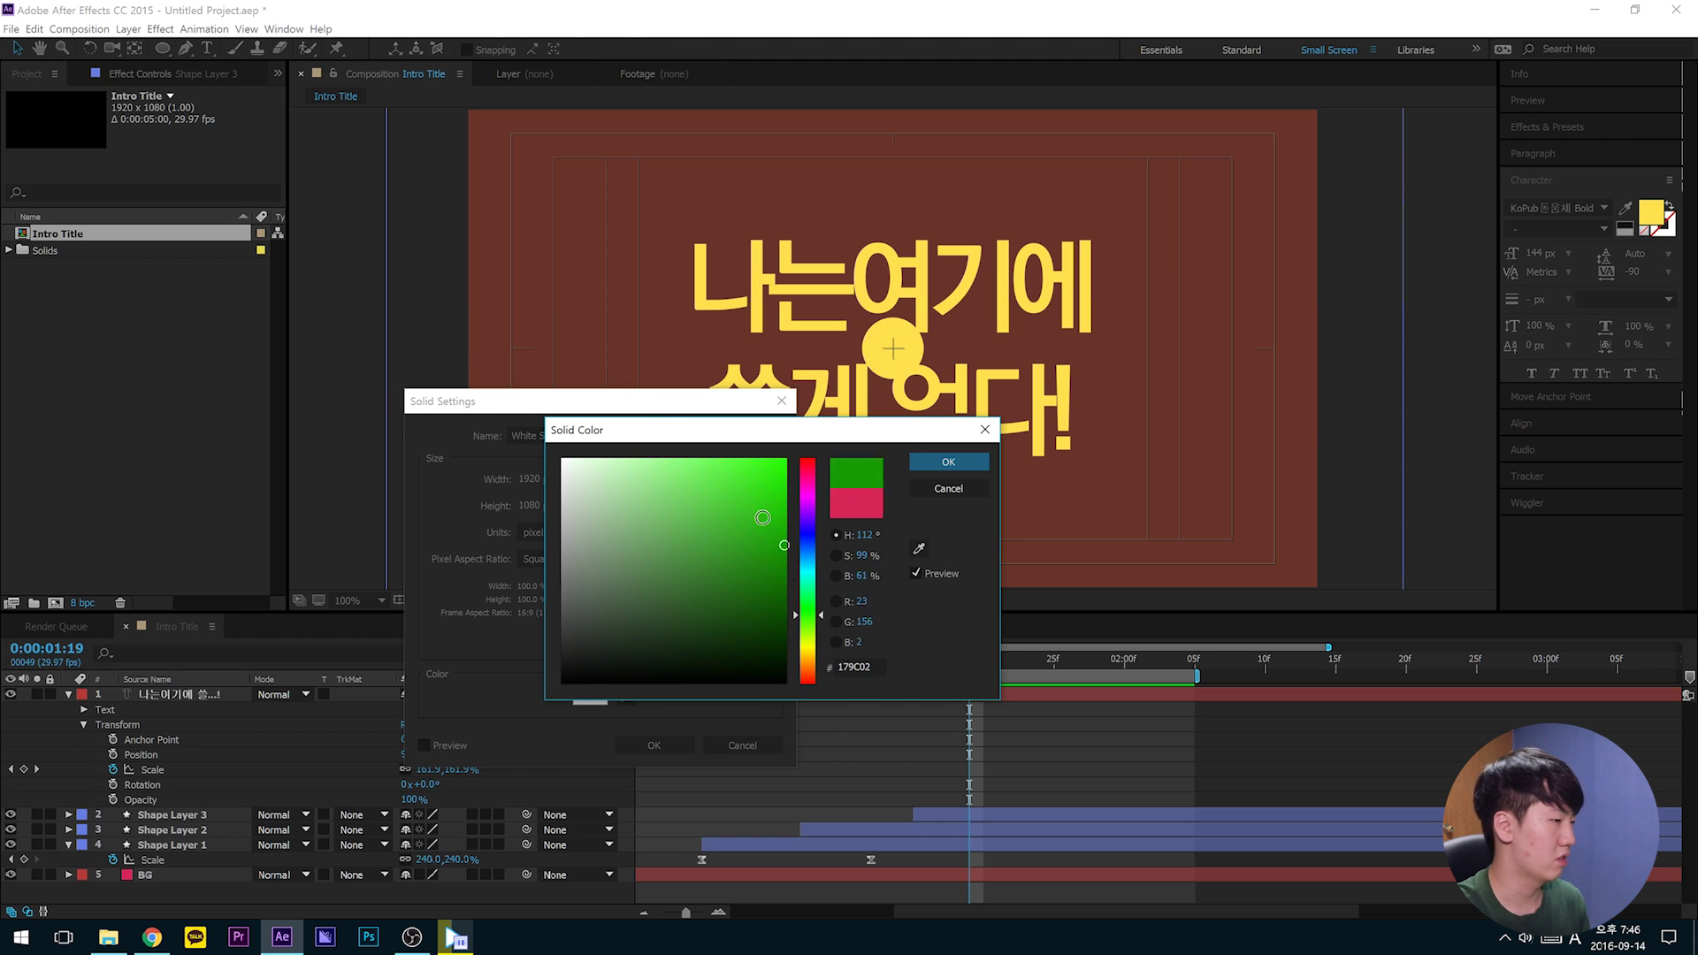
left_click(948, 488)
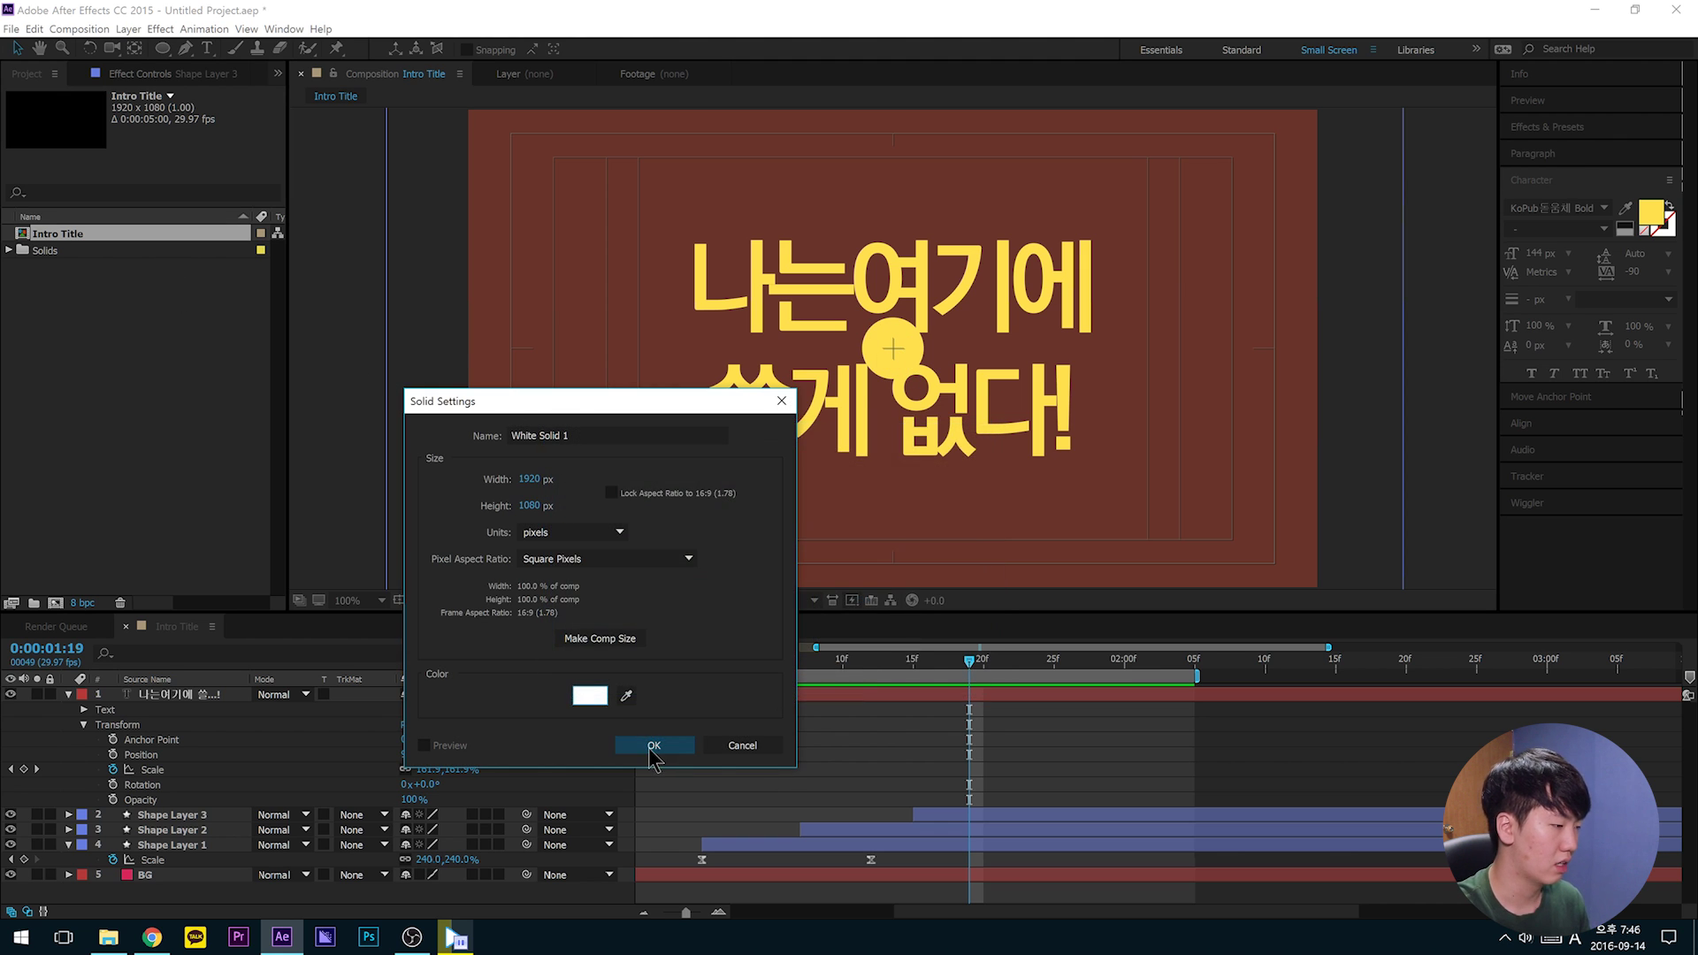
left_click(653, 747)
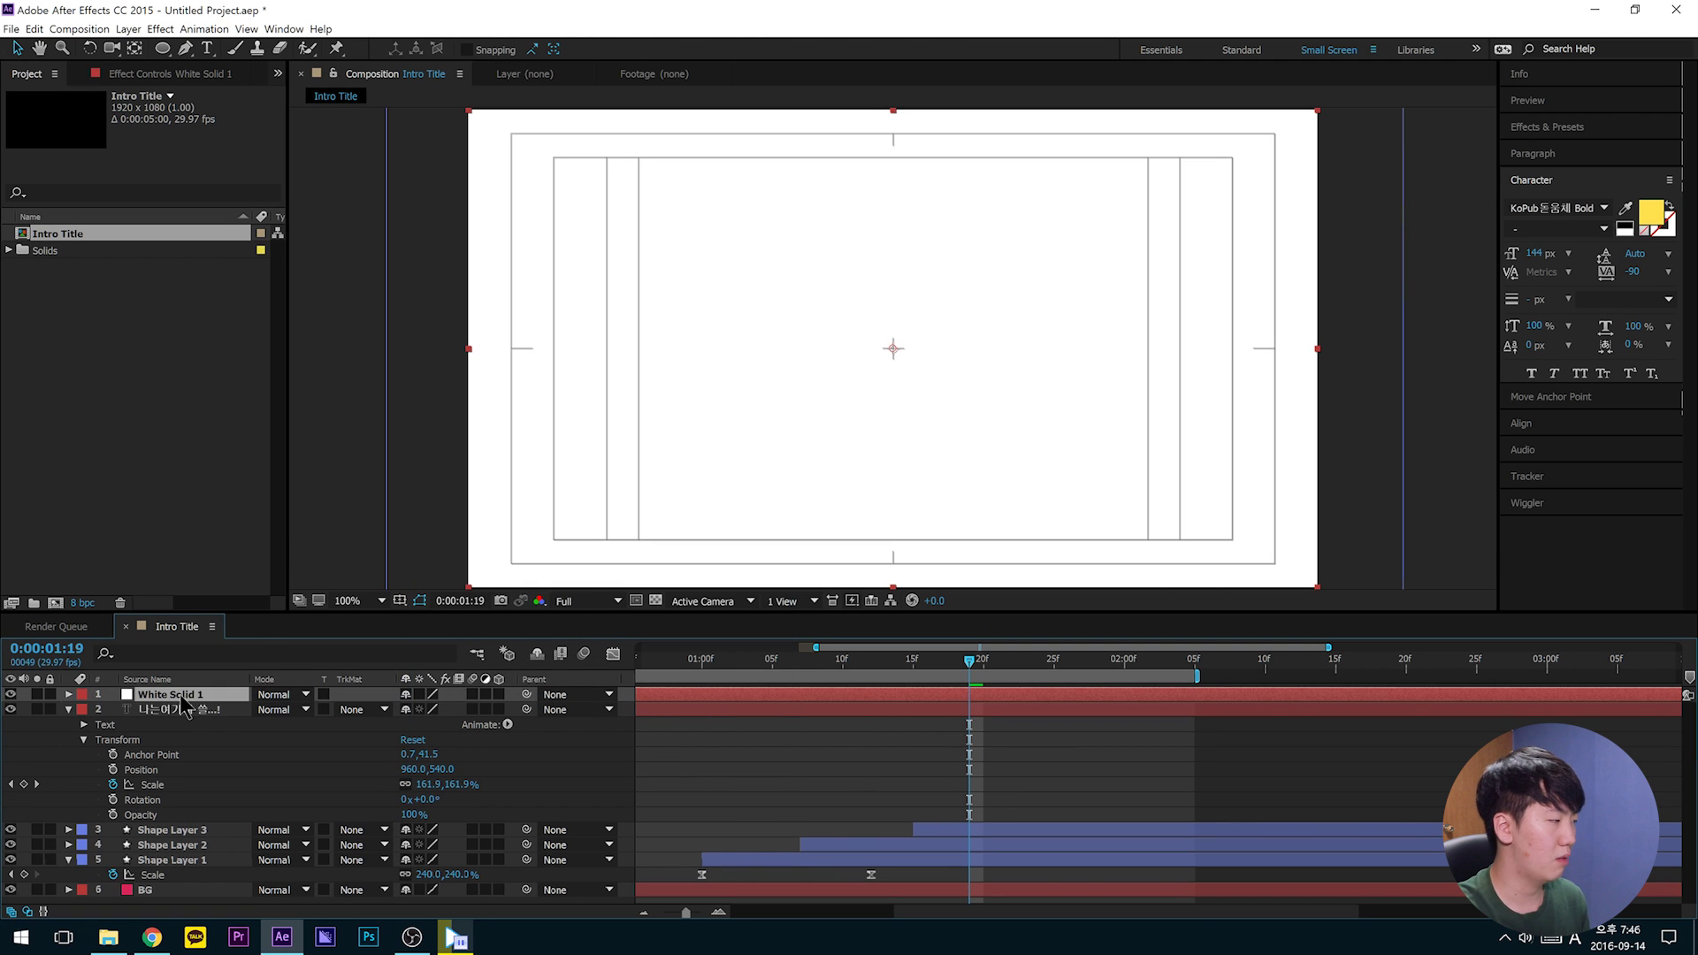
Step: Move the white solid in time so that it starts at 0:00:01:25, while the yellow circle is still expanding
double_click(181, 696)
left_click(407, 75)
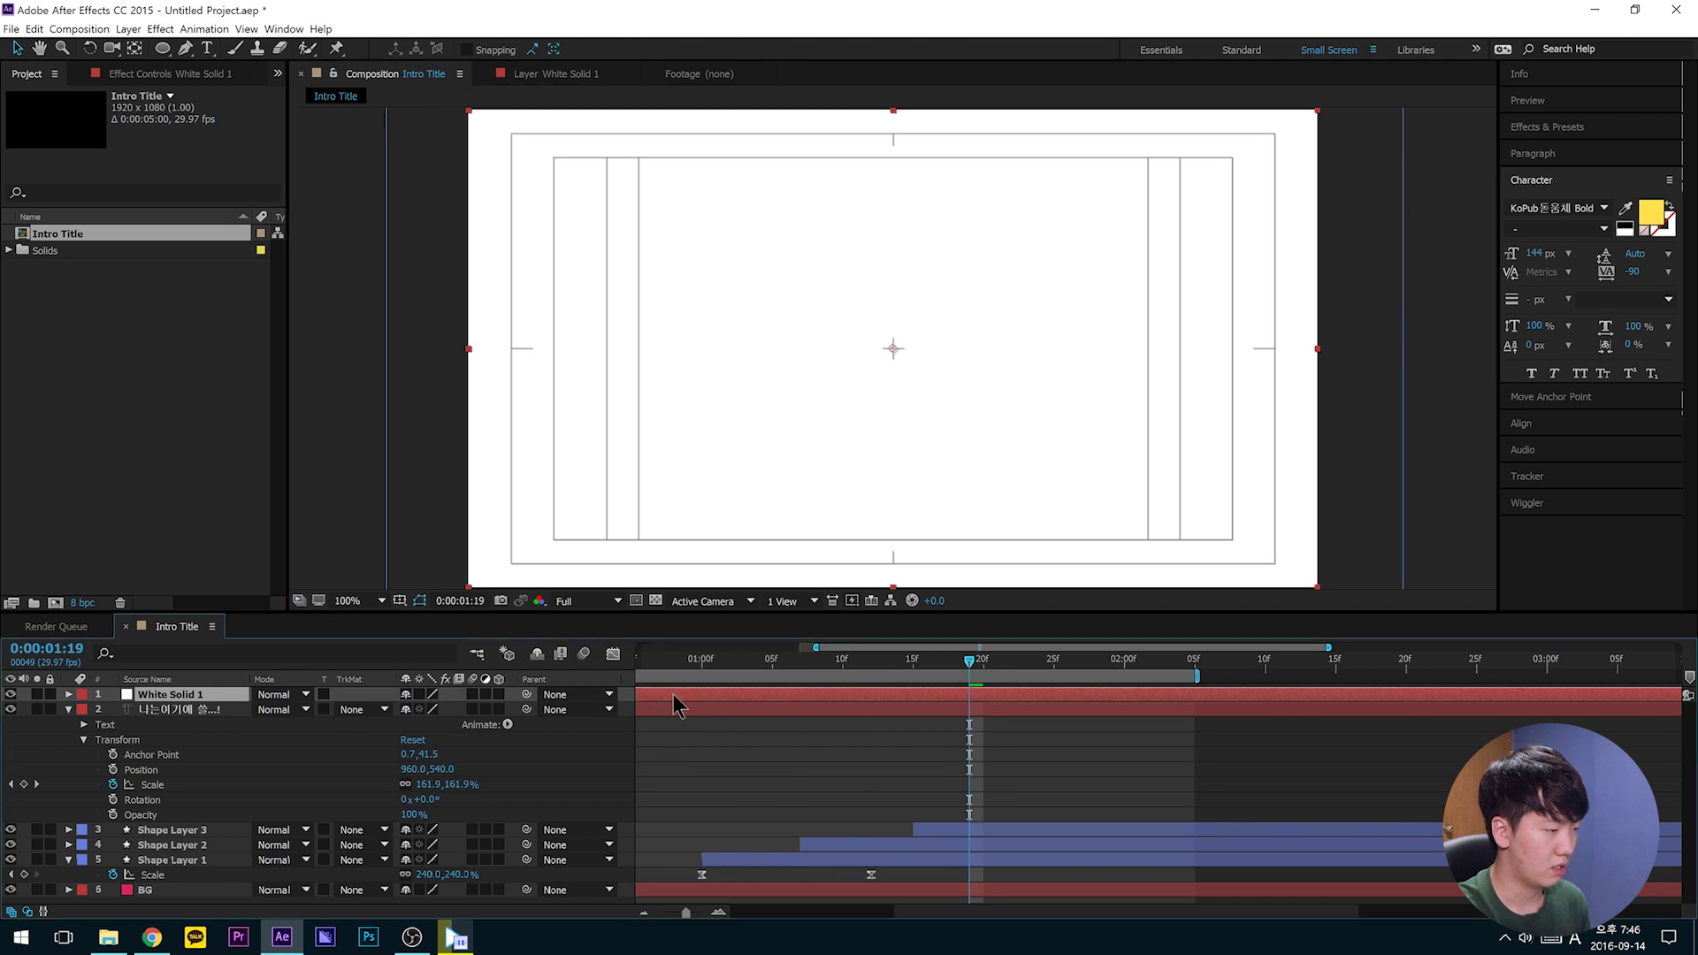
left_click_drag(890, 705, 1243, 705)
left_click_drag(948, 692, 1328, 705)
key("Page_Down")
left_click_drag(959, 672, 1048, 704)
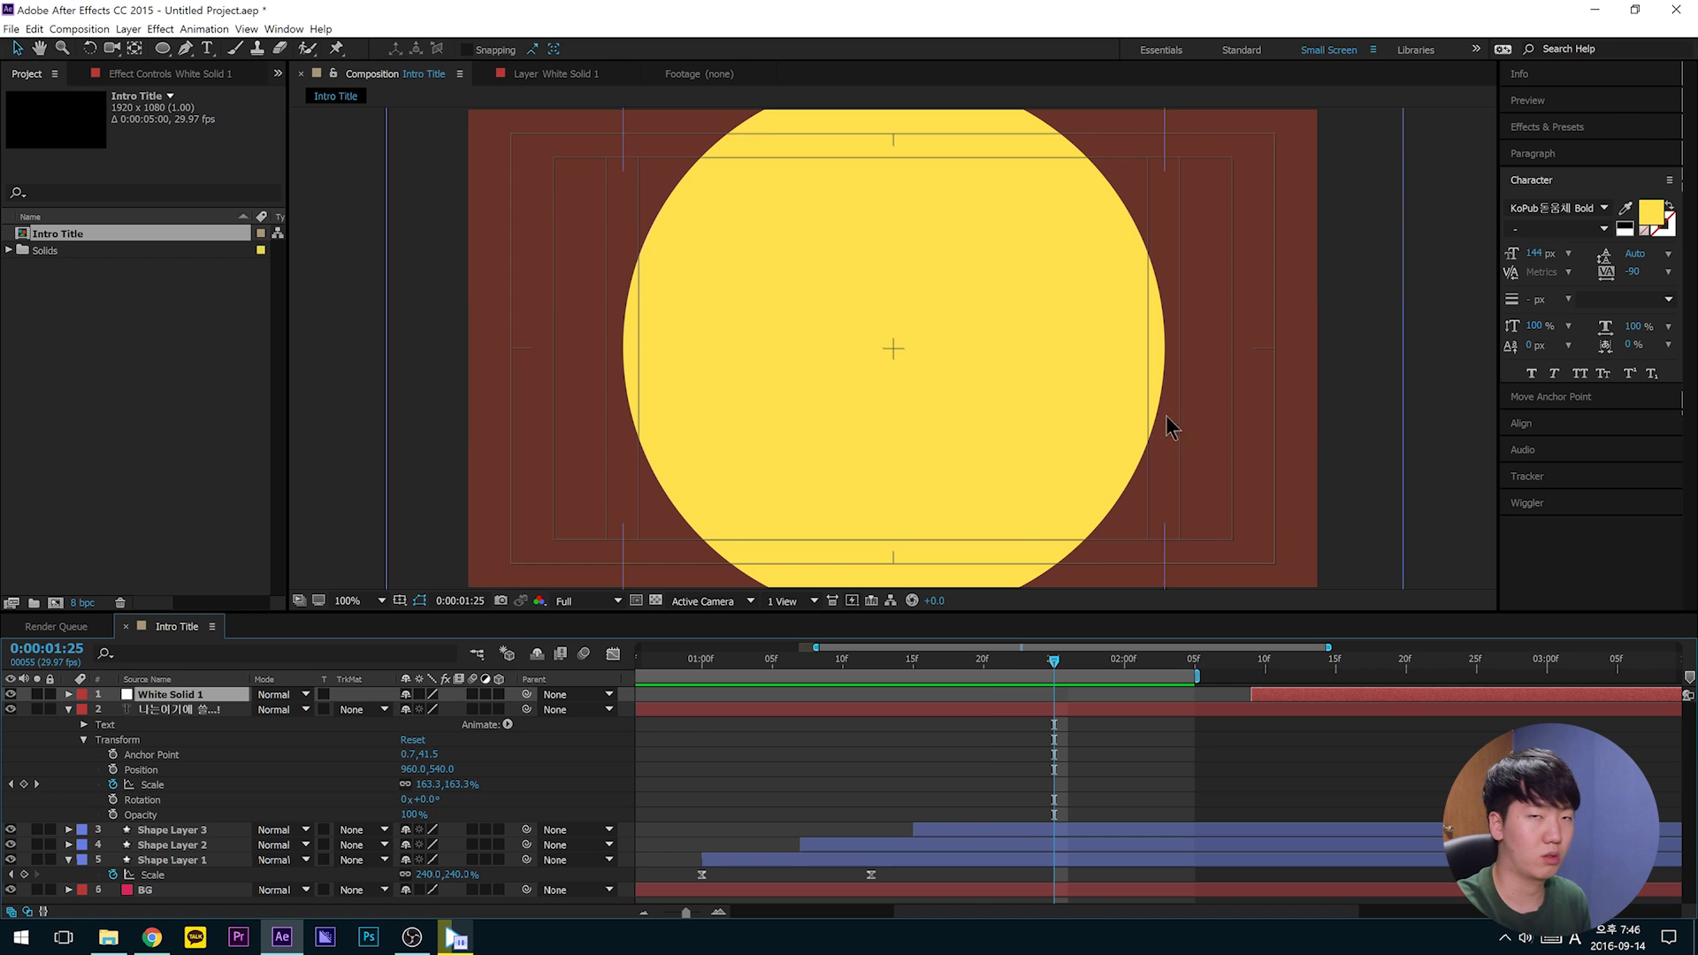
left_click_drag(1334, 696, 1143, 734)
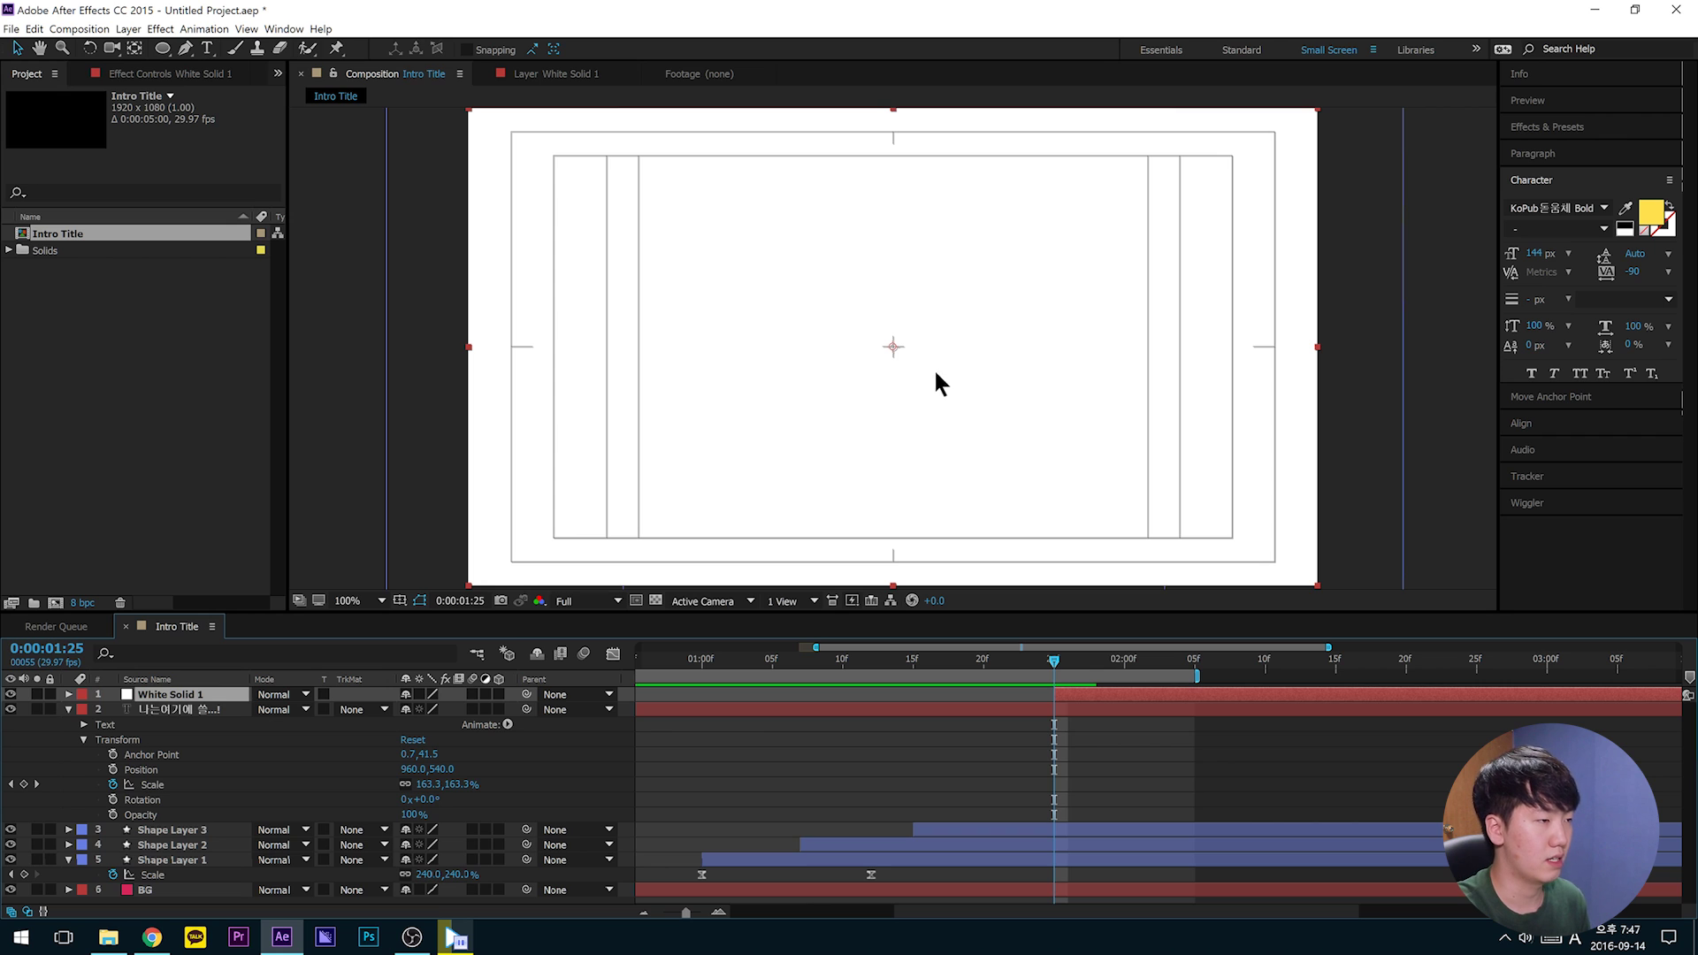
Step: Draw a closed four-point mask on the white solid with the Pen tool, lying diagonally outside the frame's upper-left corner
scroll(910, 341, "down", 2)
scroll(895, 337, "down", 2)
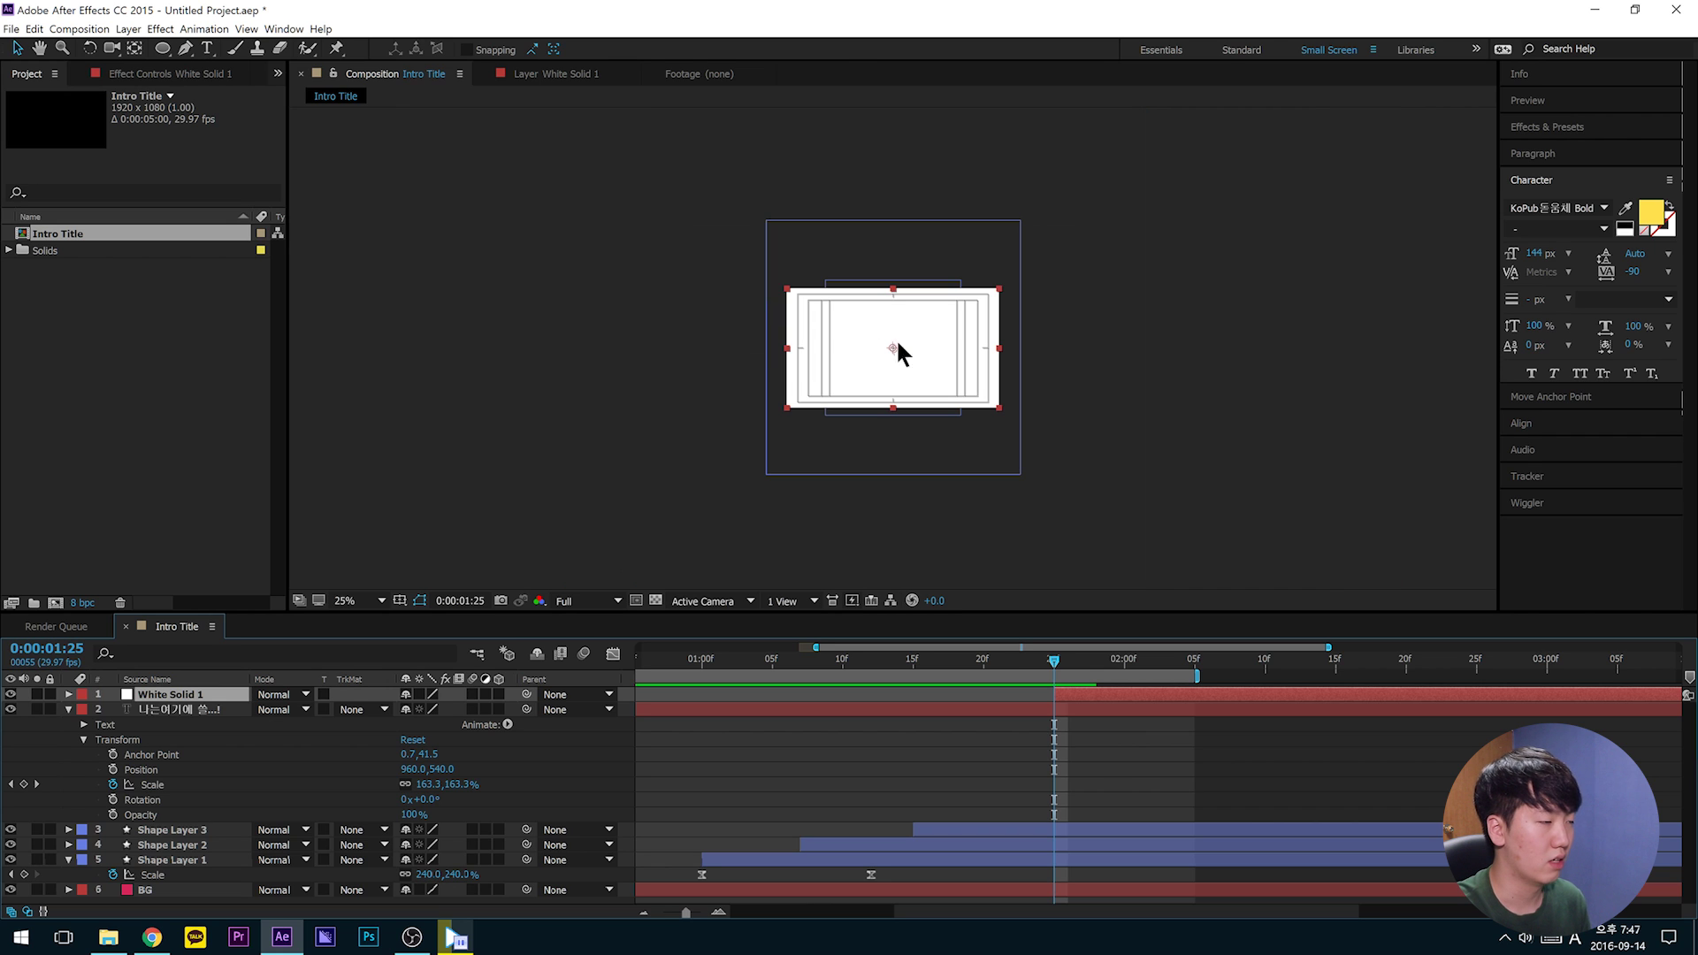
left_click_drag(973, 316, 920, 326)
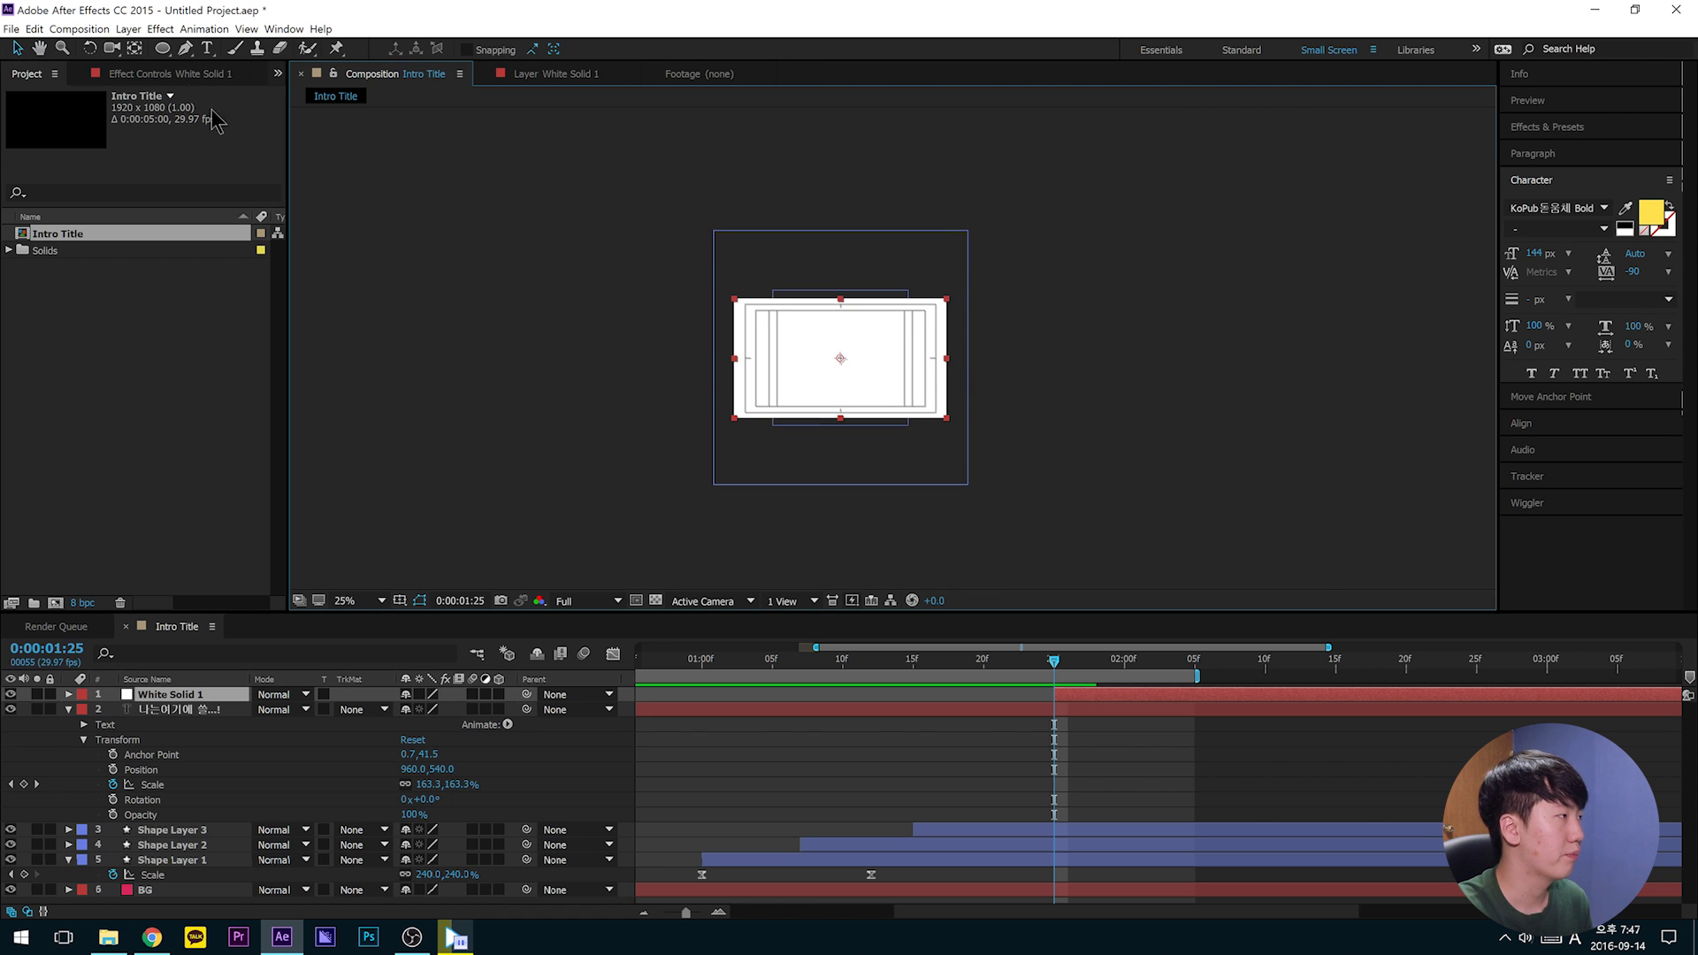
left_click(187, 51)
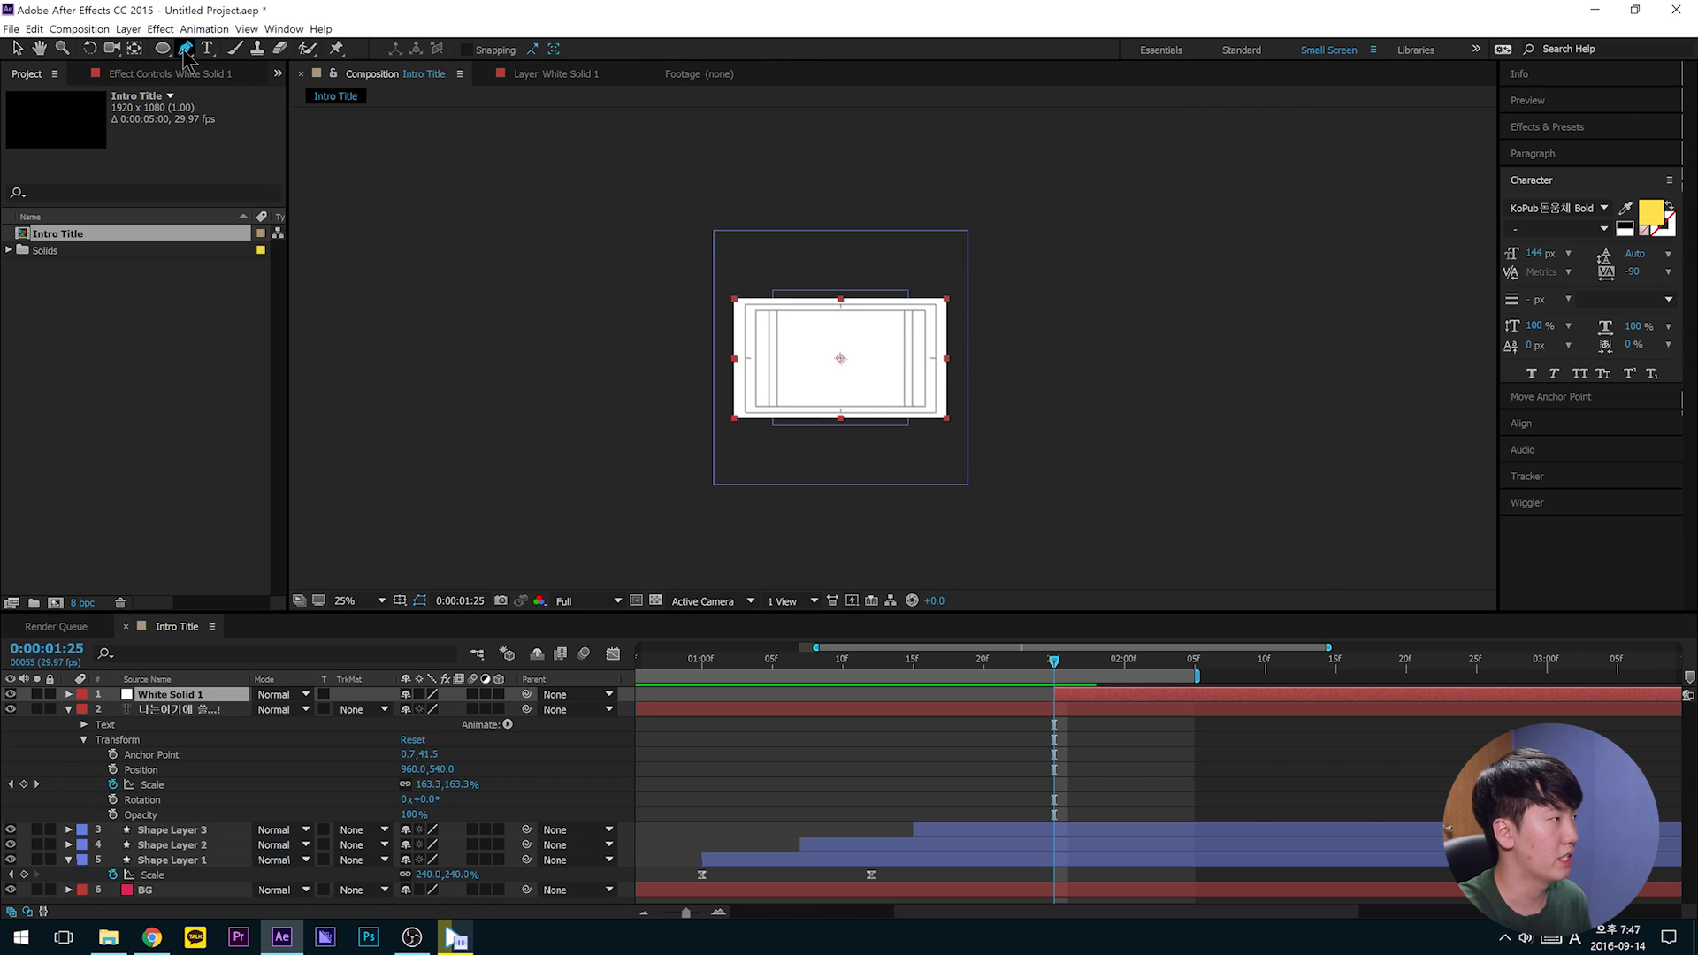
left_click(941, 181)
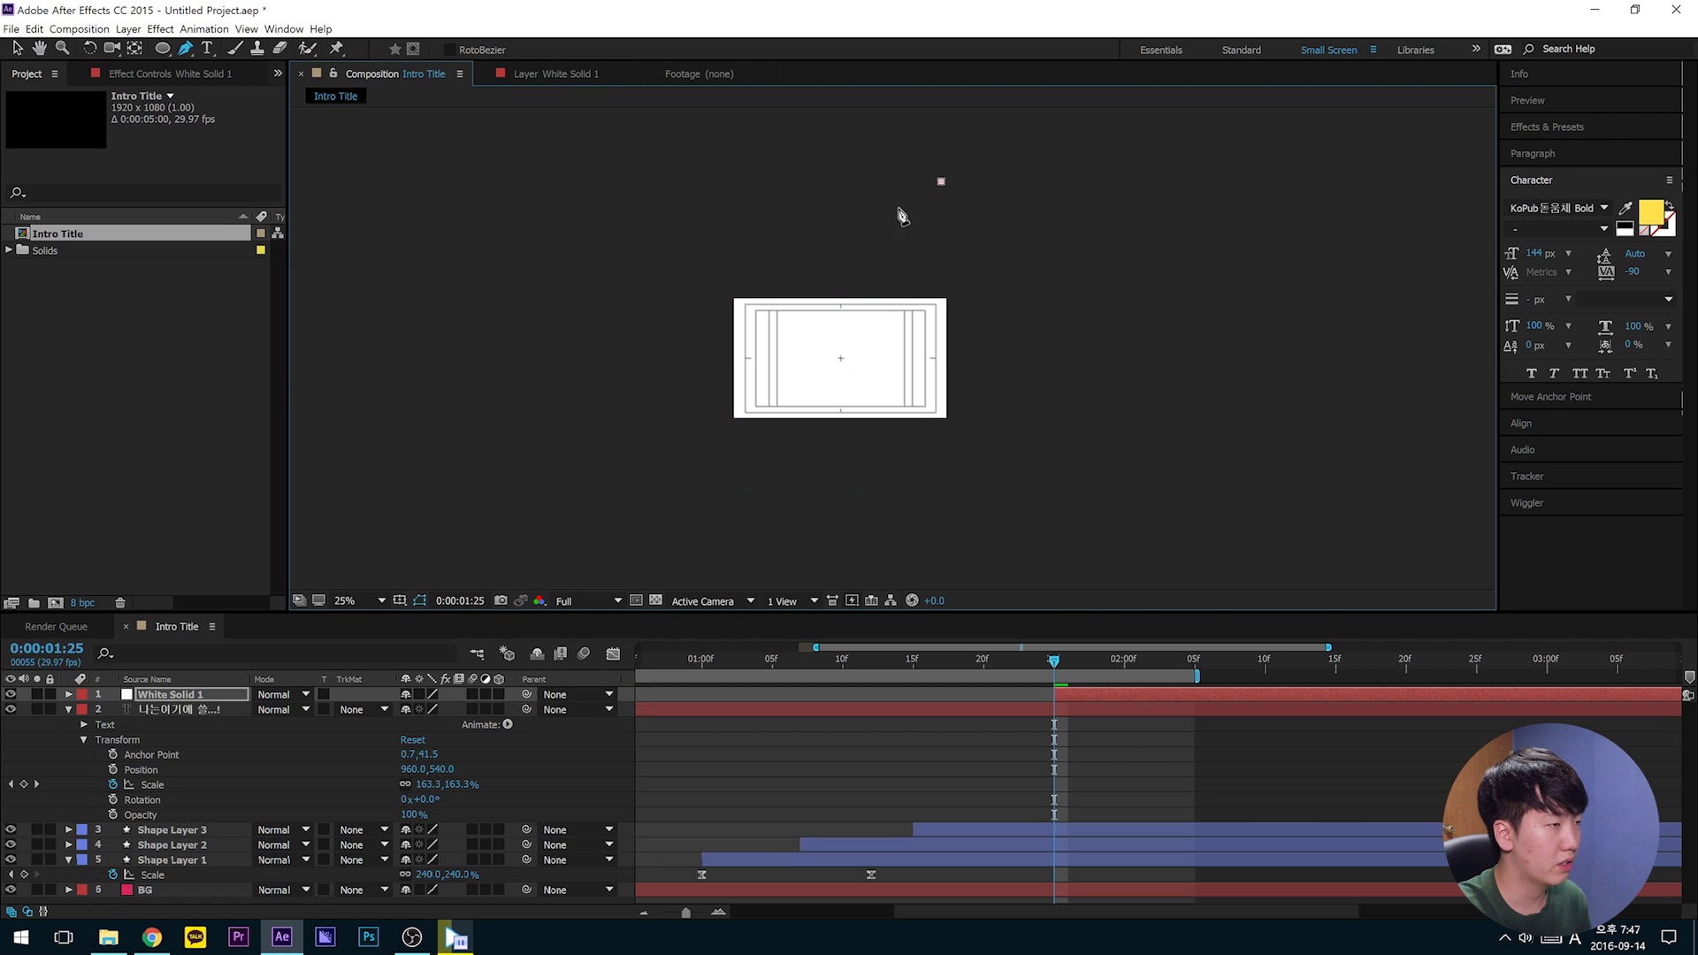
left_click(491, 418)
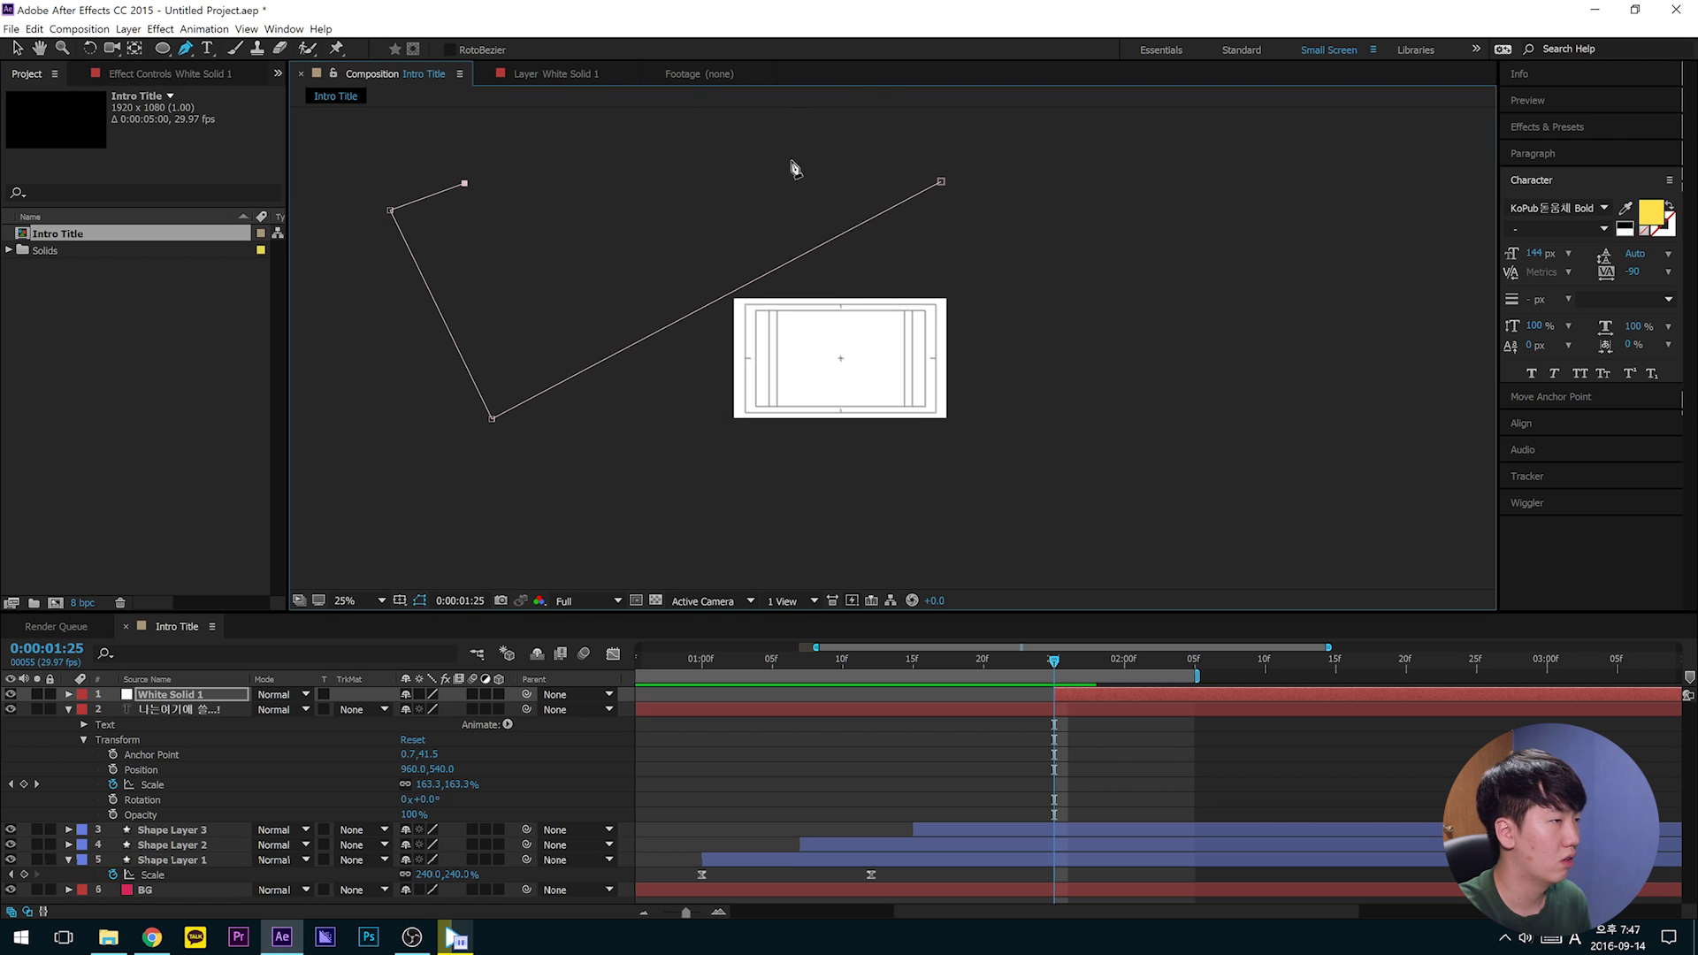
left_click(943, 184)
left_click_drag(464, 188, 746, 106)
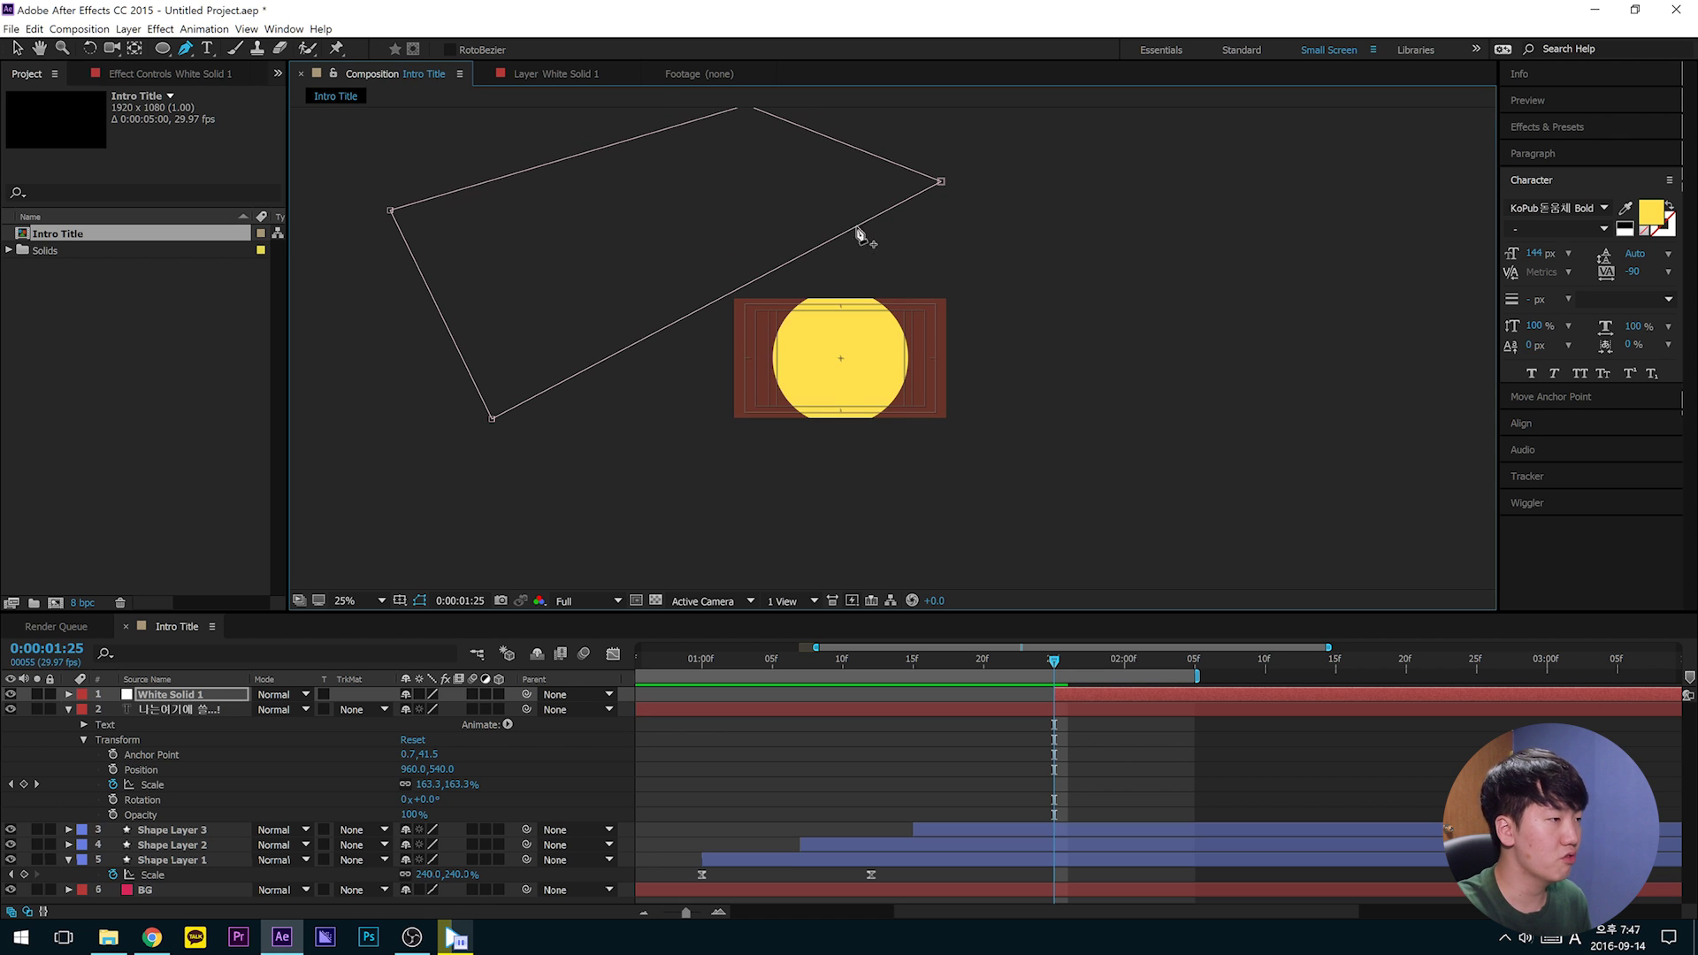
Step: Move the mask's two leading points diagonally across the frame and back beyond its upper-left corner to try out the wipe
left_click(18, 49)
left_click_drag(642, 347, 674, 324)
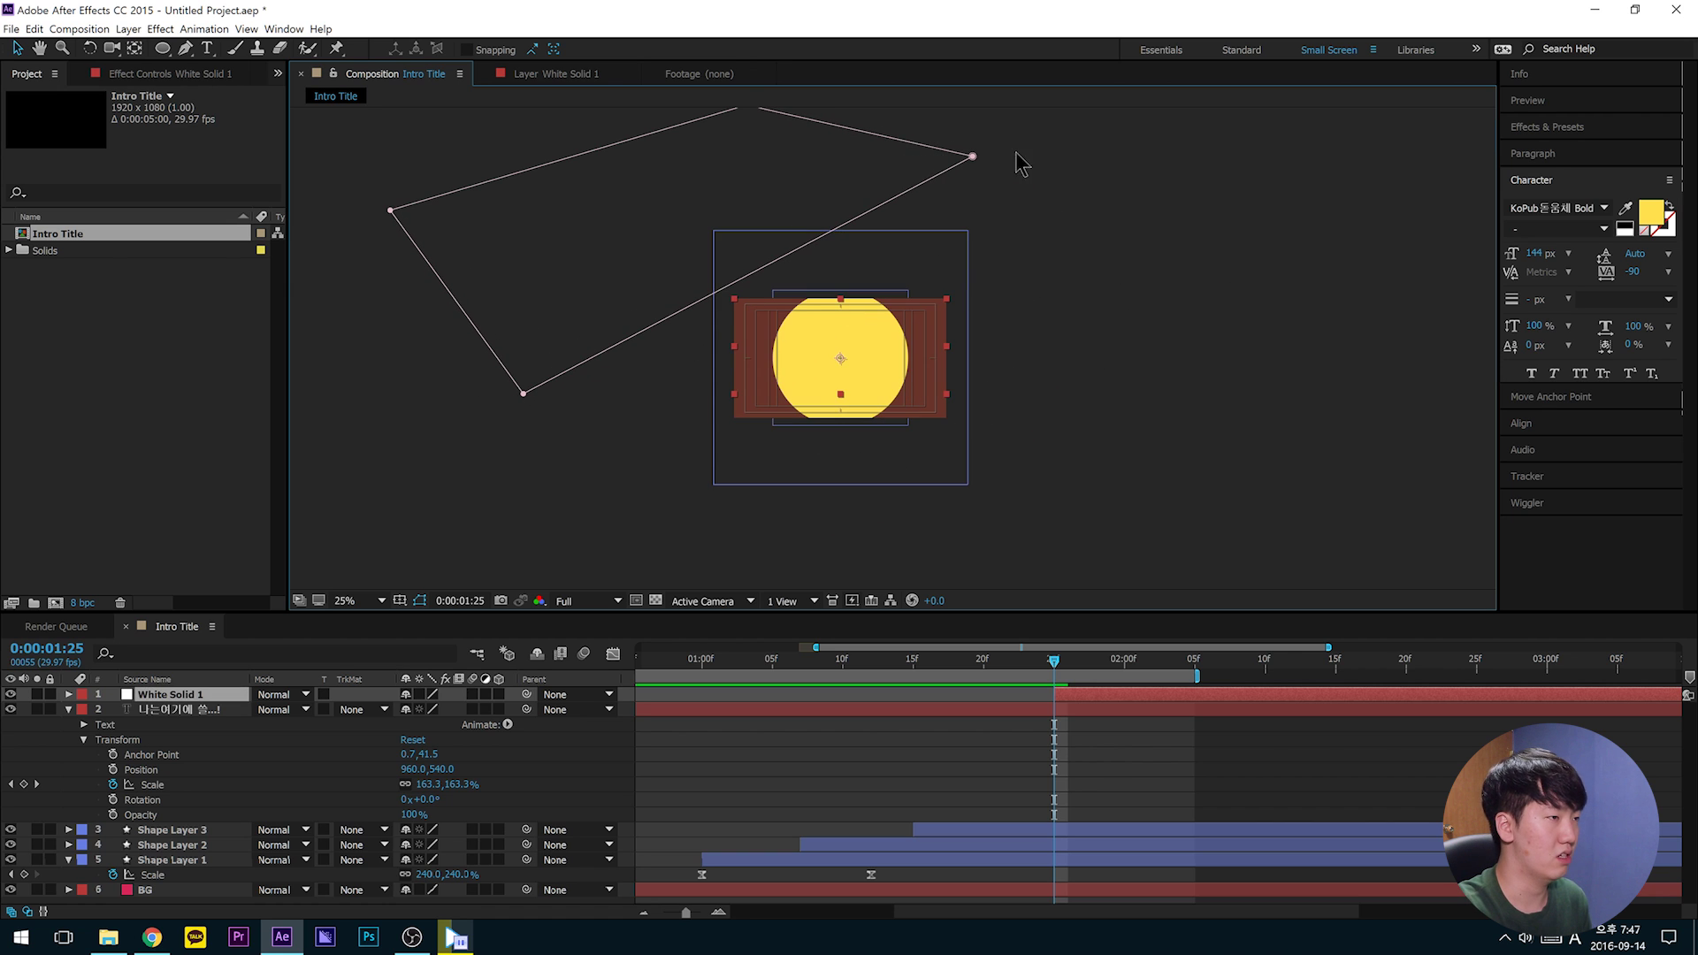
left_click_drag(972, 157, 821, 247)
left_click_drag(741, 290, 882, 379)
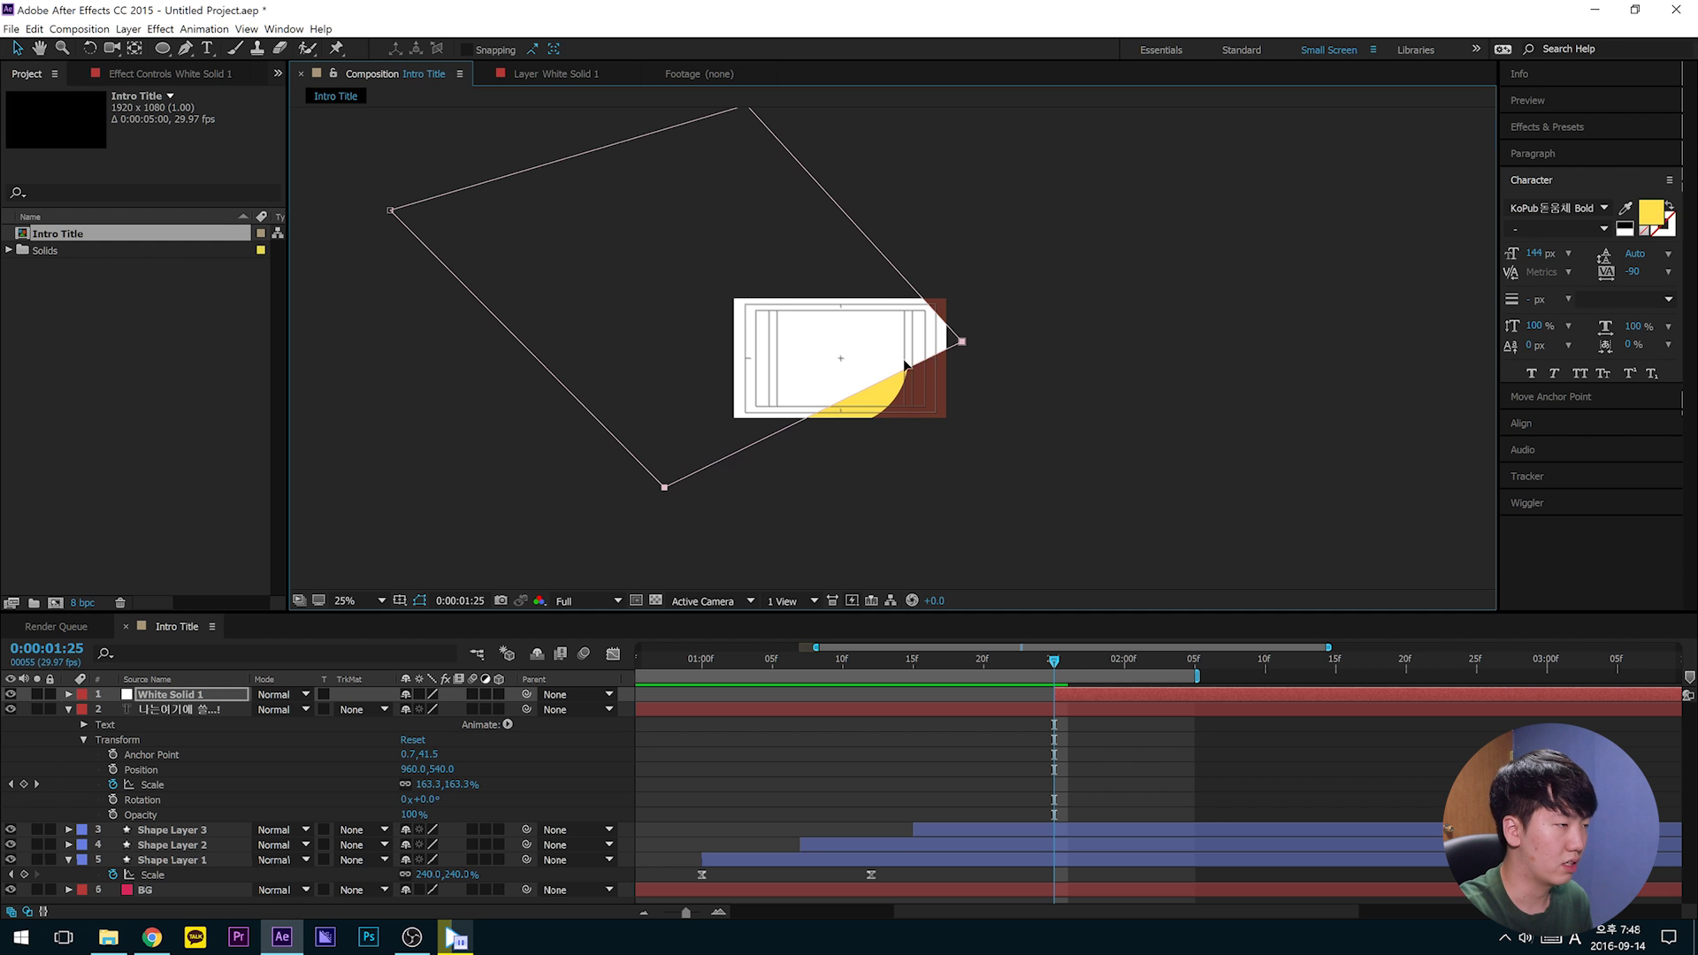
left_click_drag(906, 365, 926, 204)
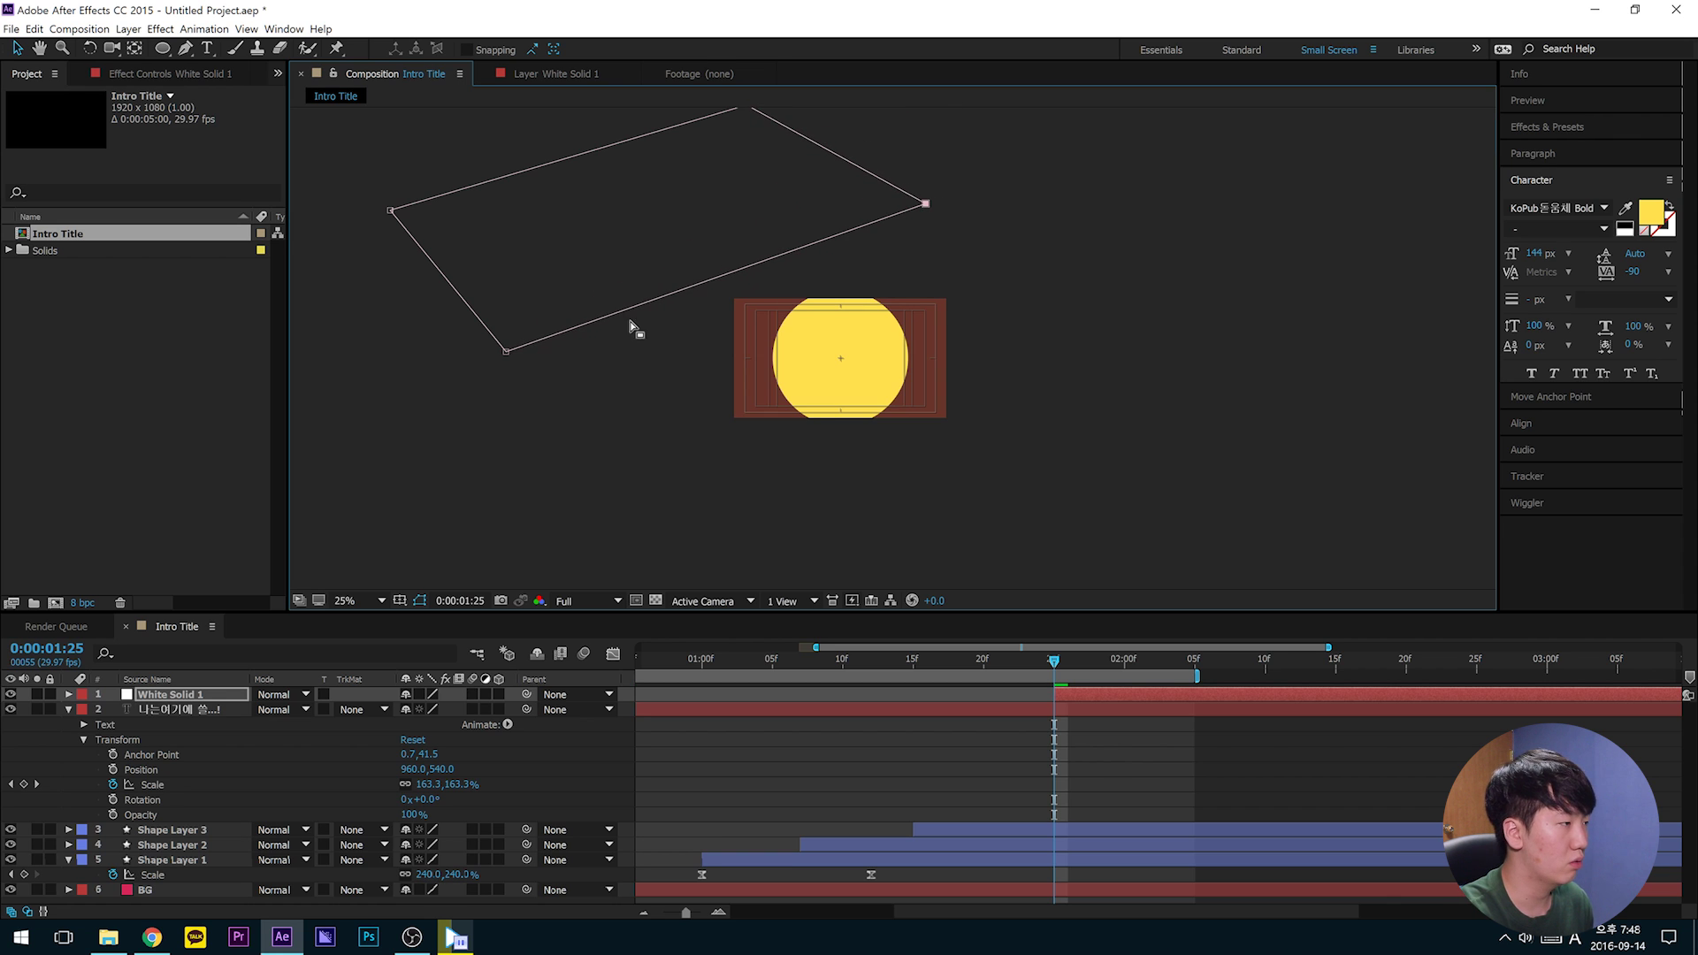
Step: Reposition the mask's two leading points so its diagonal edge runs more steeply just outside the frame's upper-left corner
left_click_drag(506, 351, 517, 404)
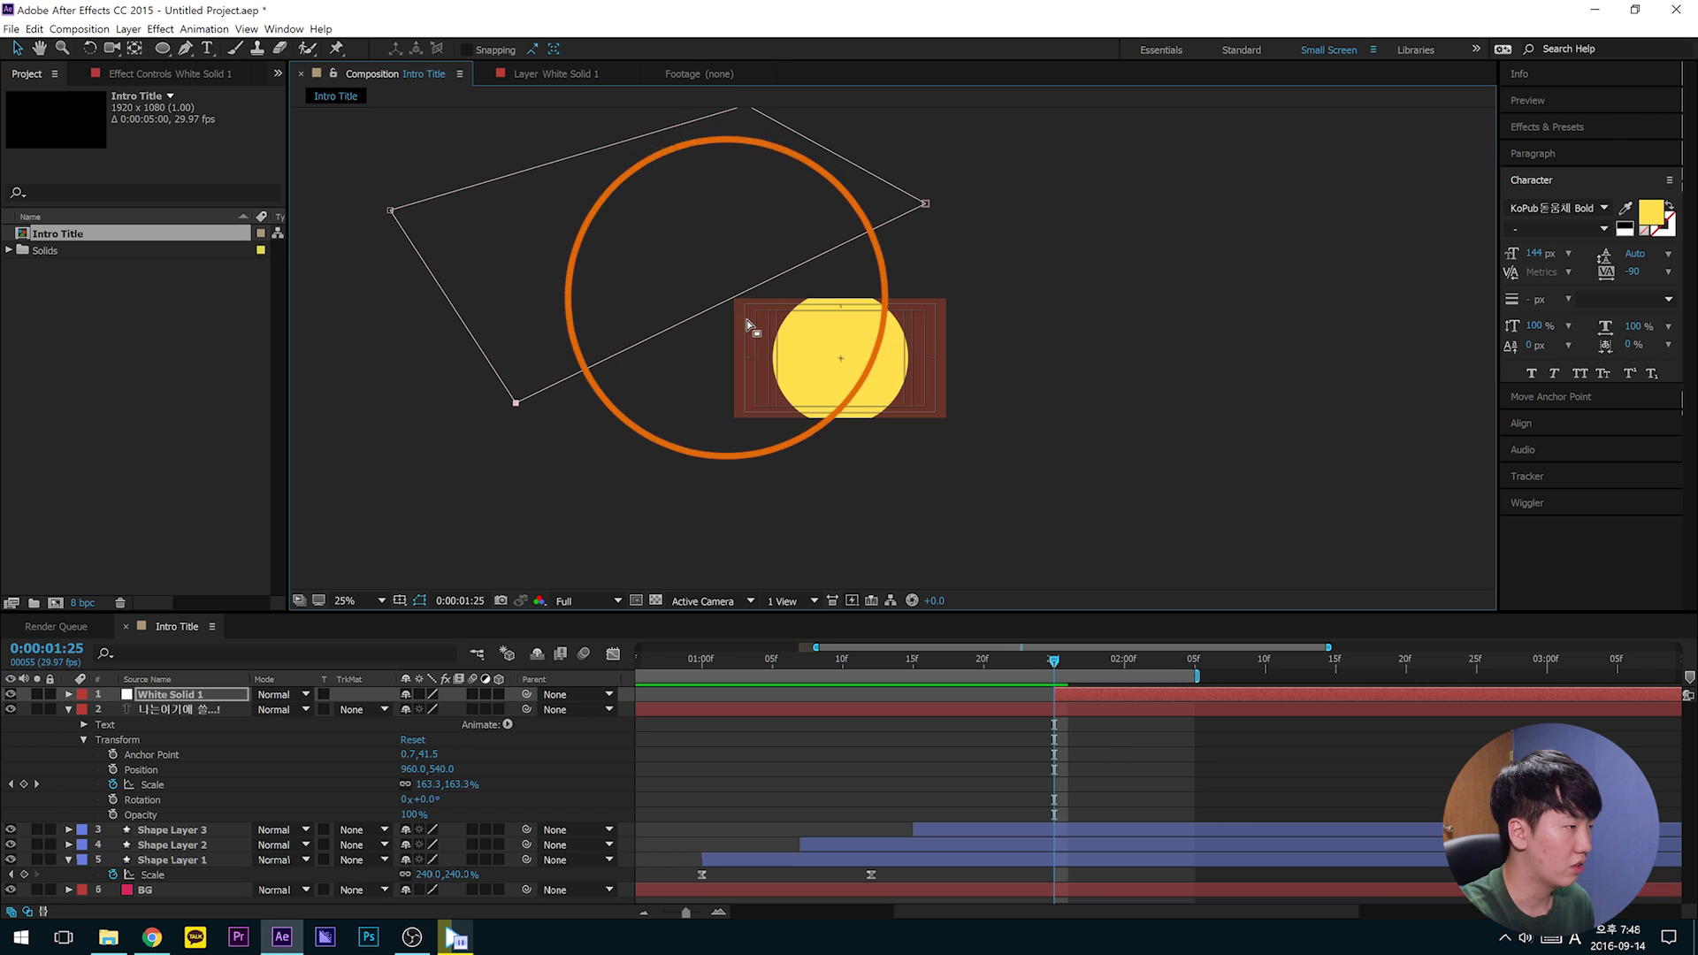
left_click_drag(924, 205, 896, 177)
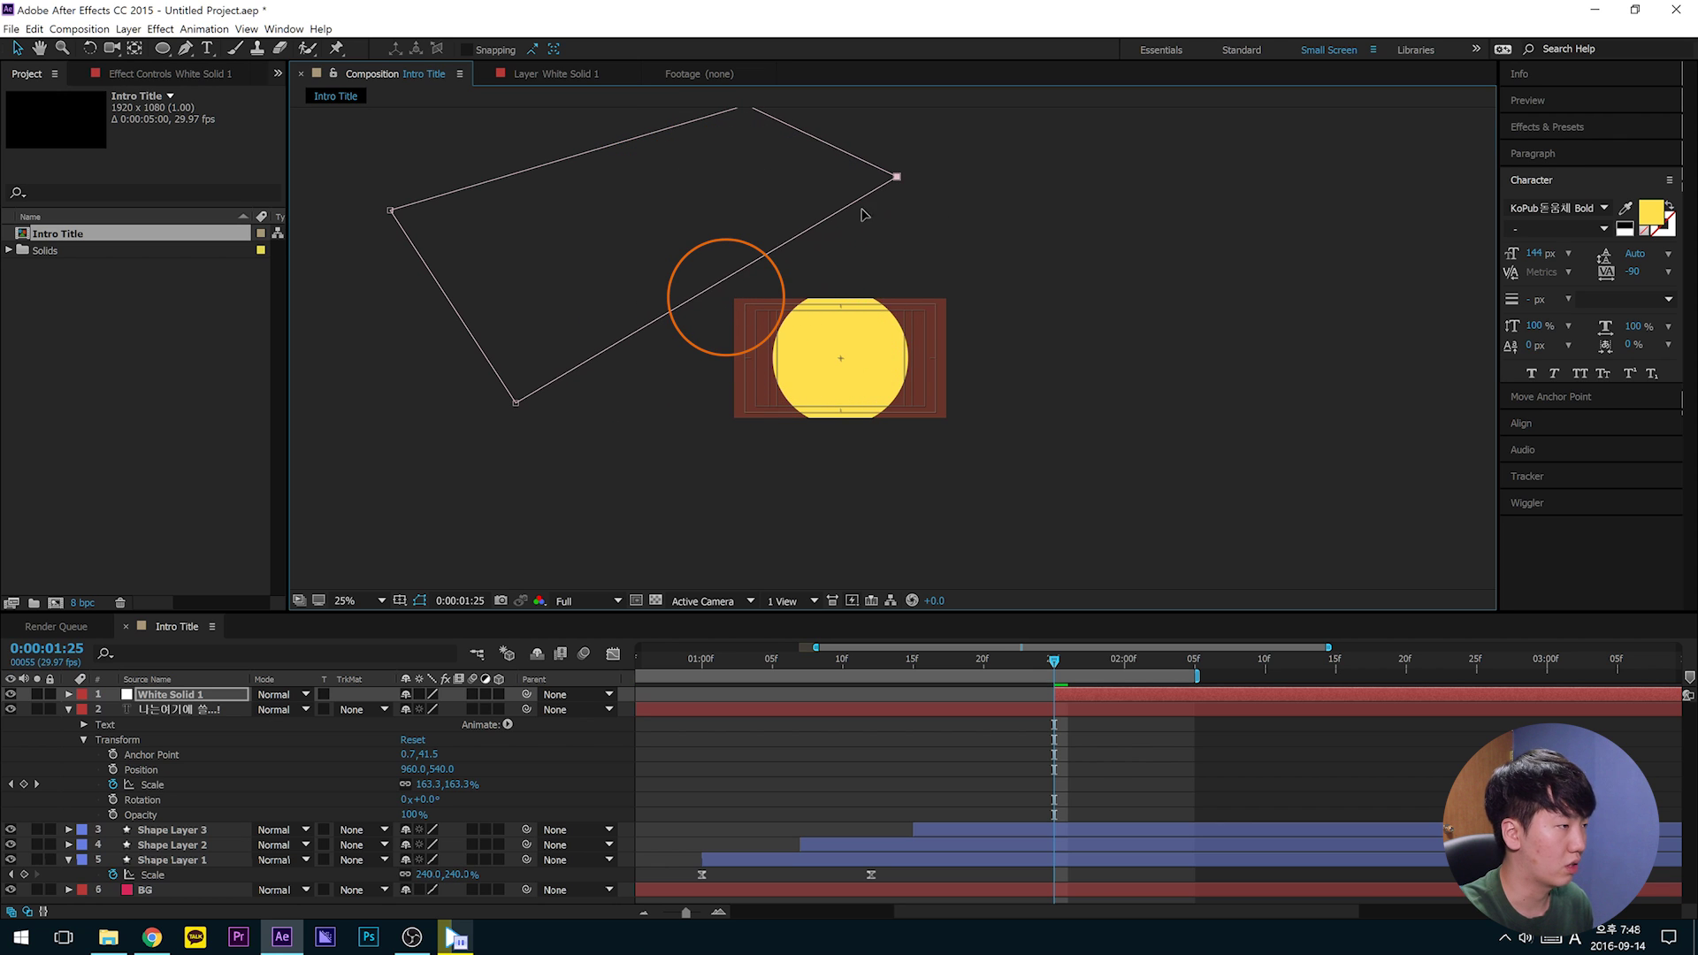
left_click_drag(515, 403, 517, 435)
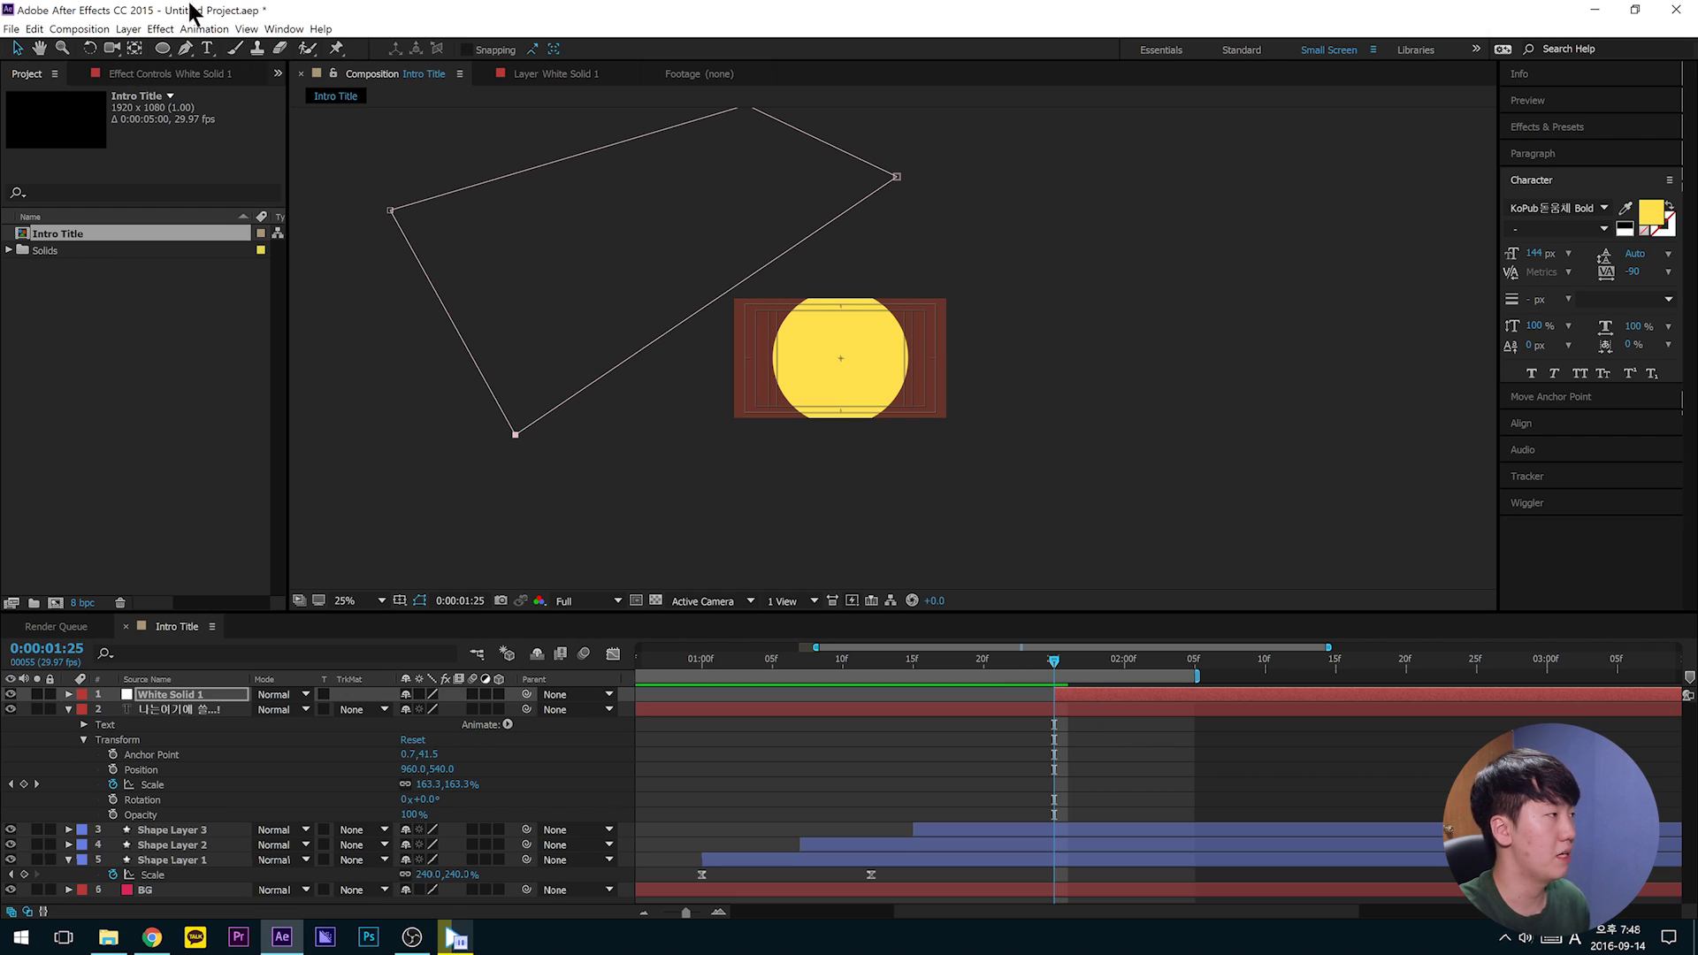
Step: Try drawing a triangle with the Pen tool while no layer is selected, and delete the resulting shape layer
left_click(185, 49)
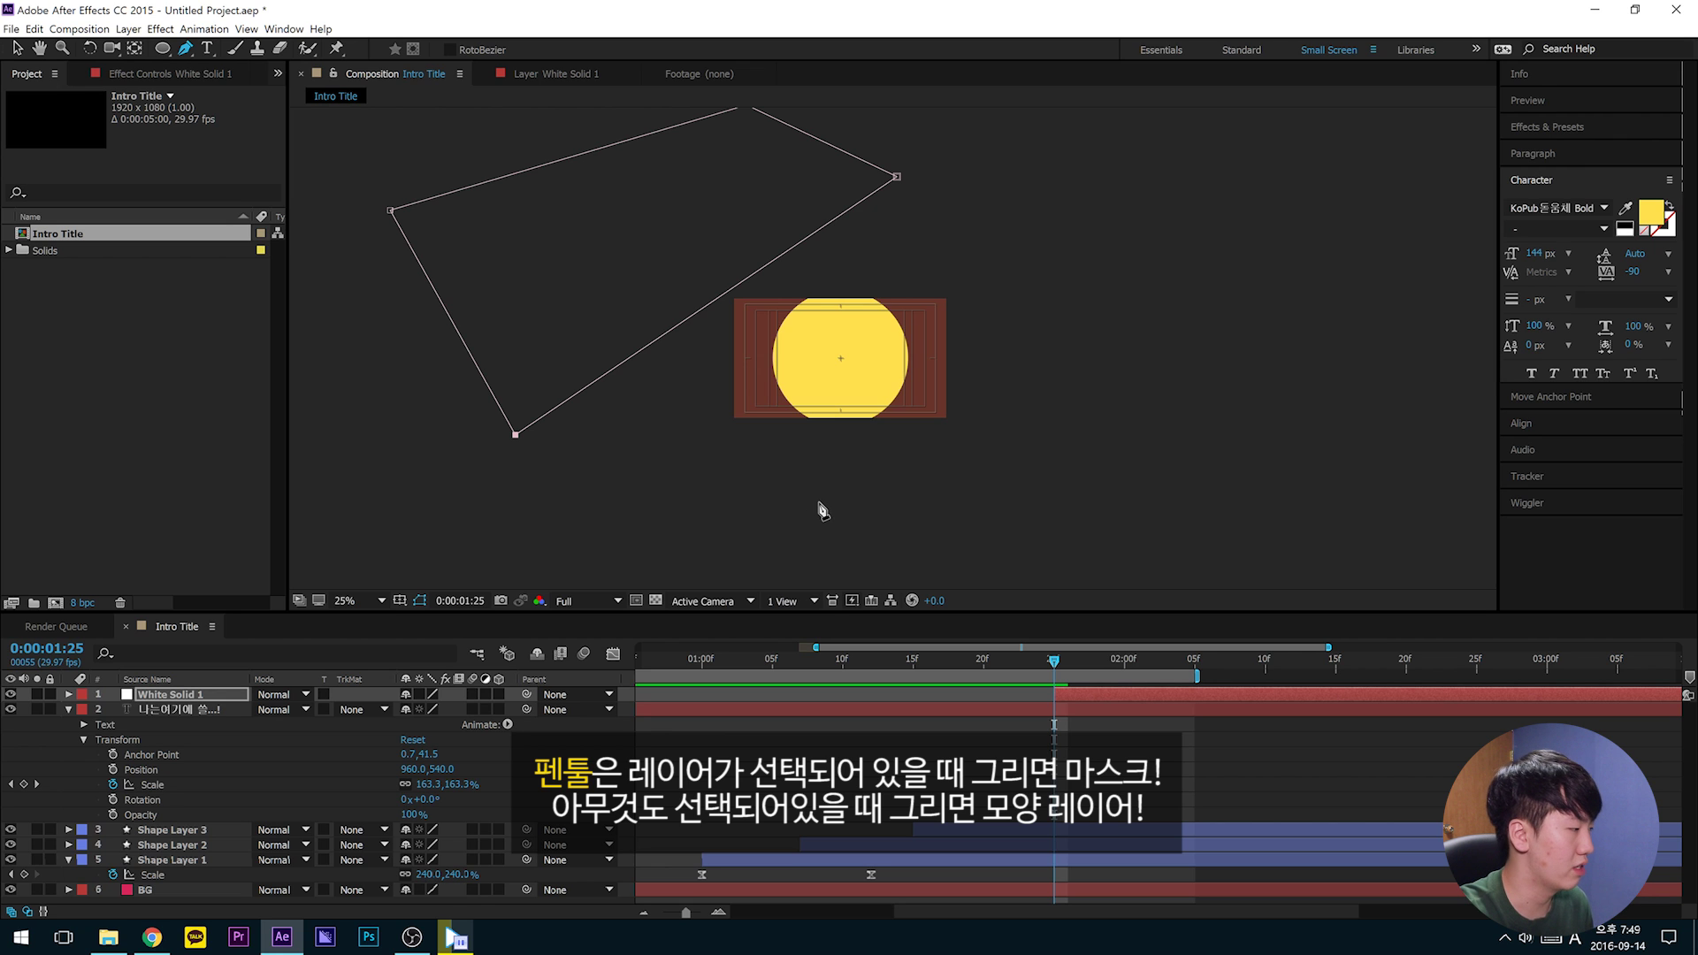
left_click(1020, 731)
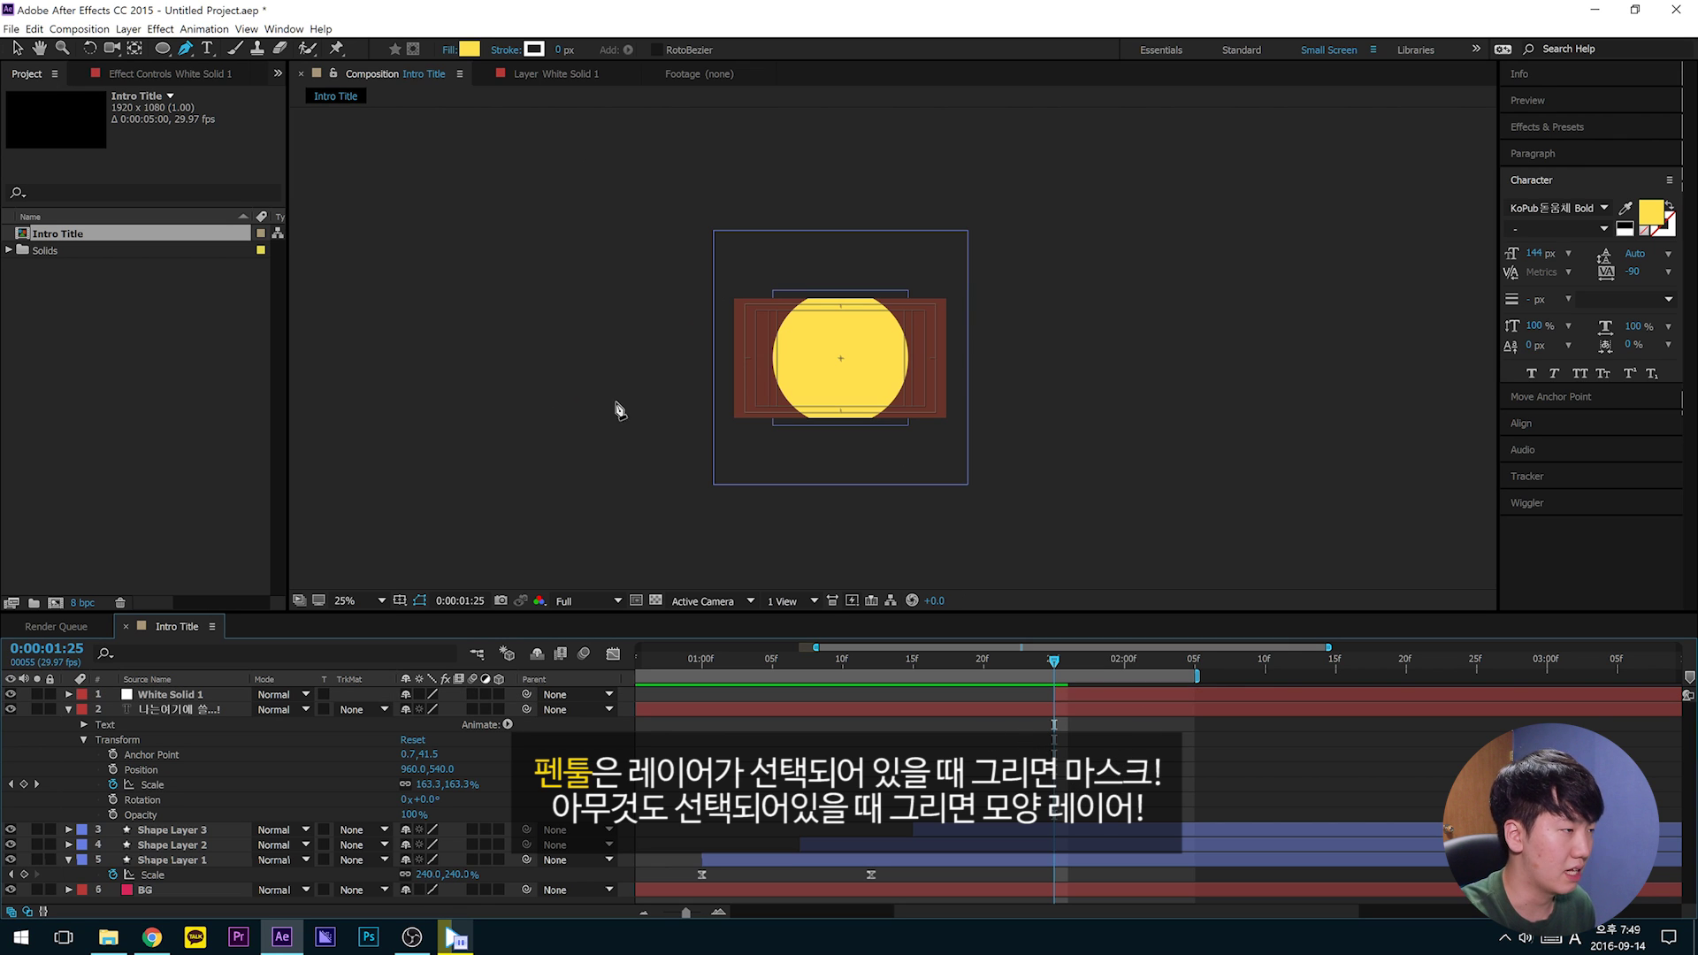
left_click(876, 321)
left_click(769, 390)
left_click(878, 323)
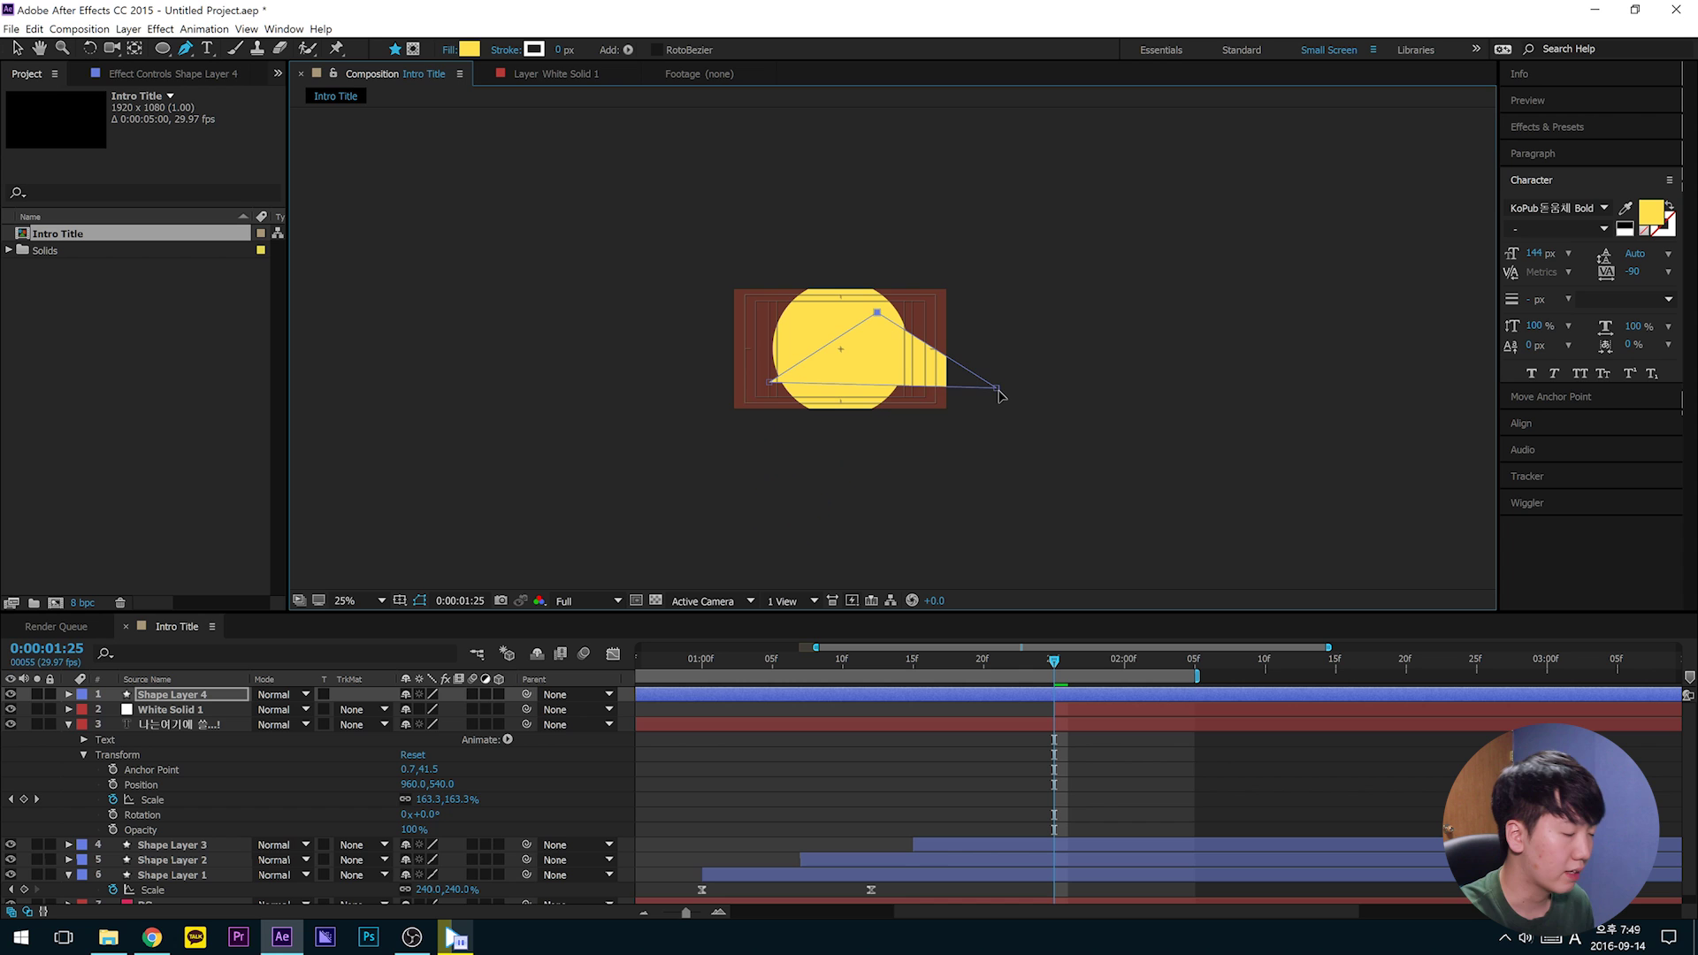
left_click_drag(997, 390, 927, 367)
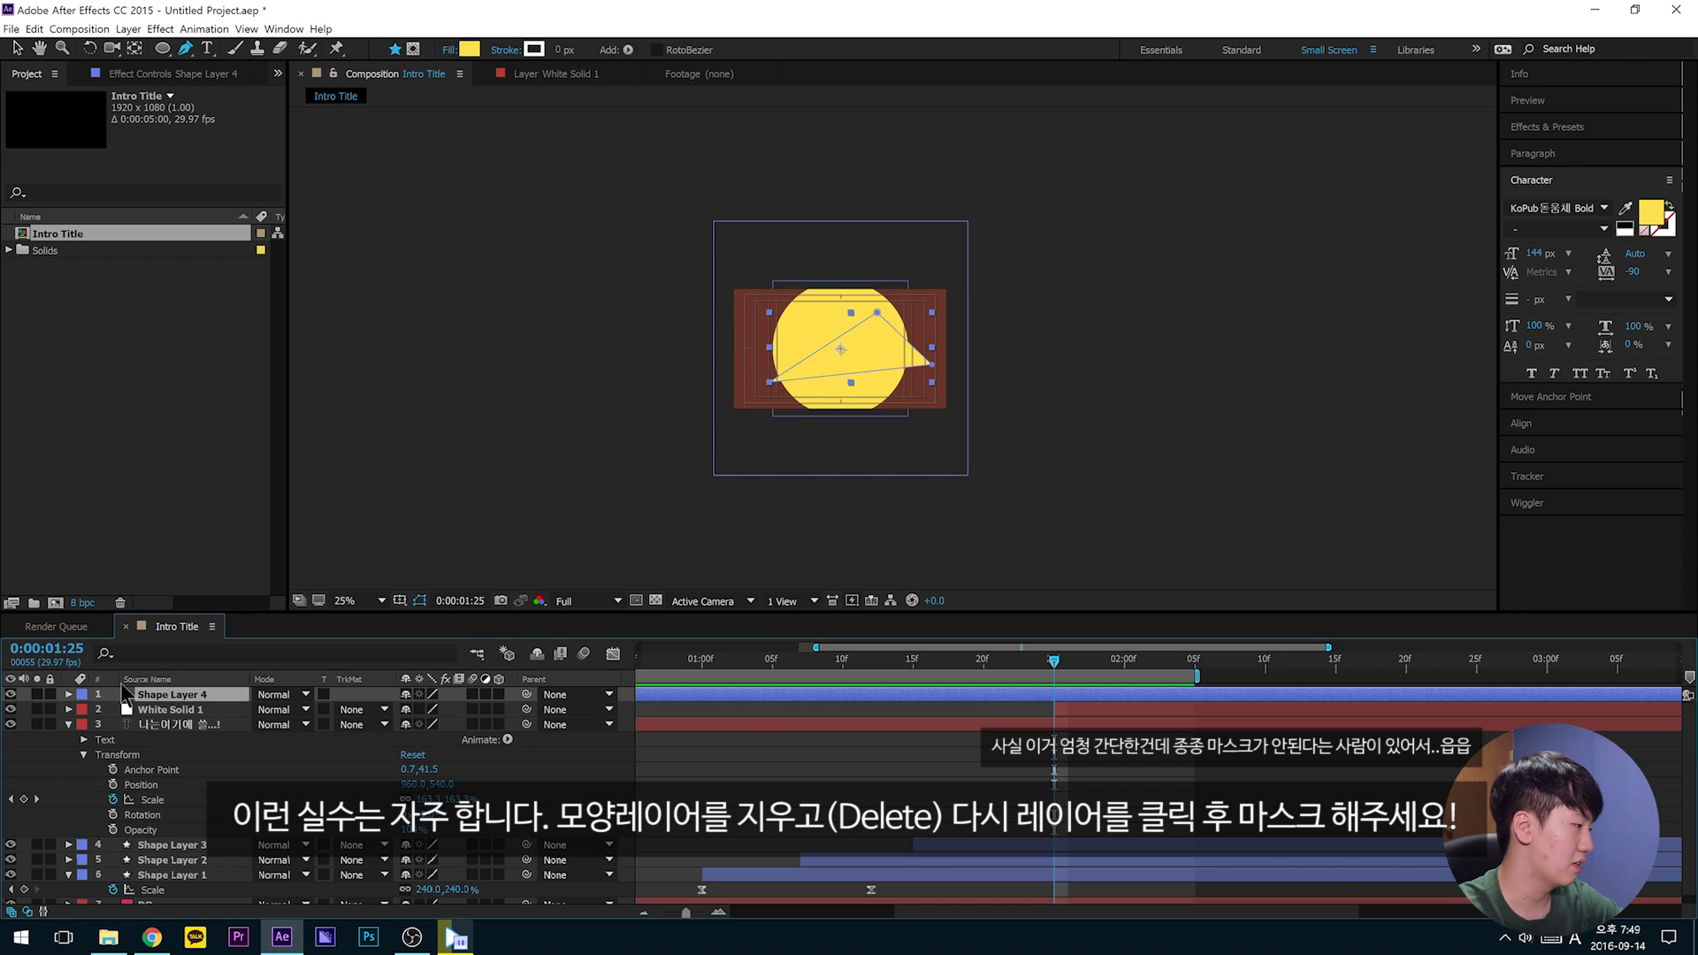
key("Delete")
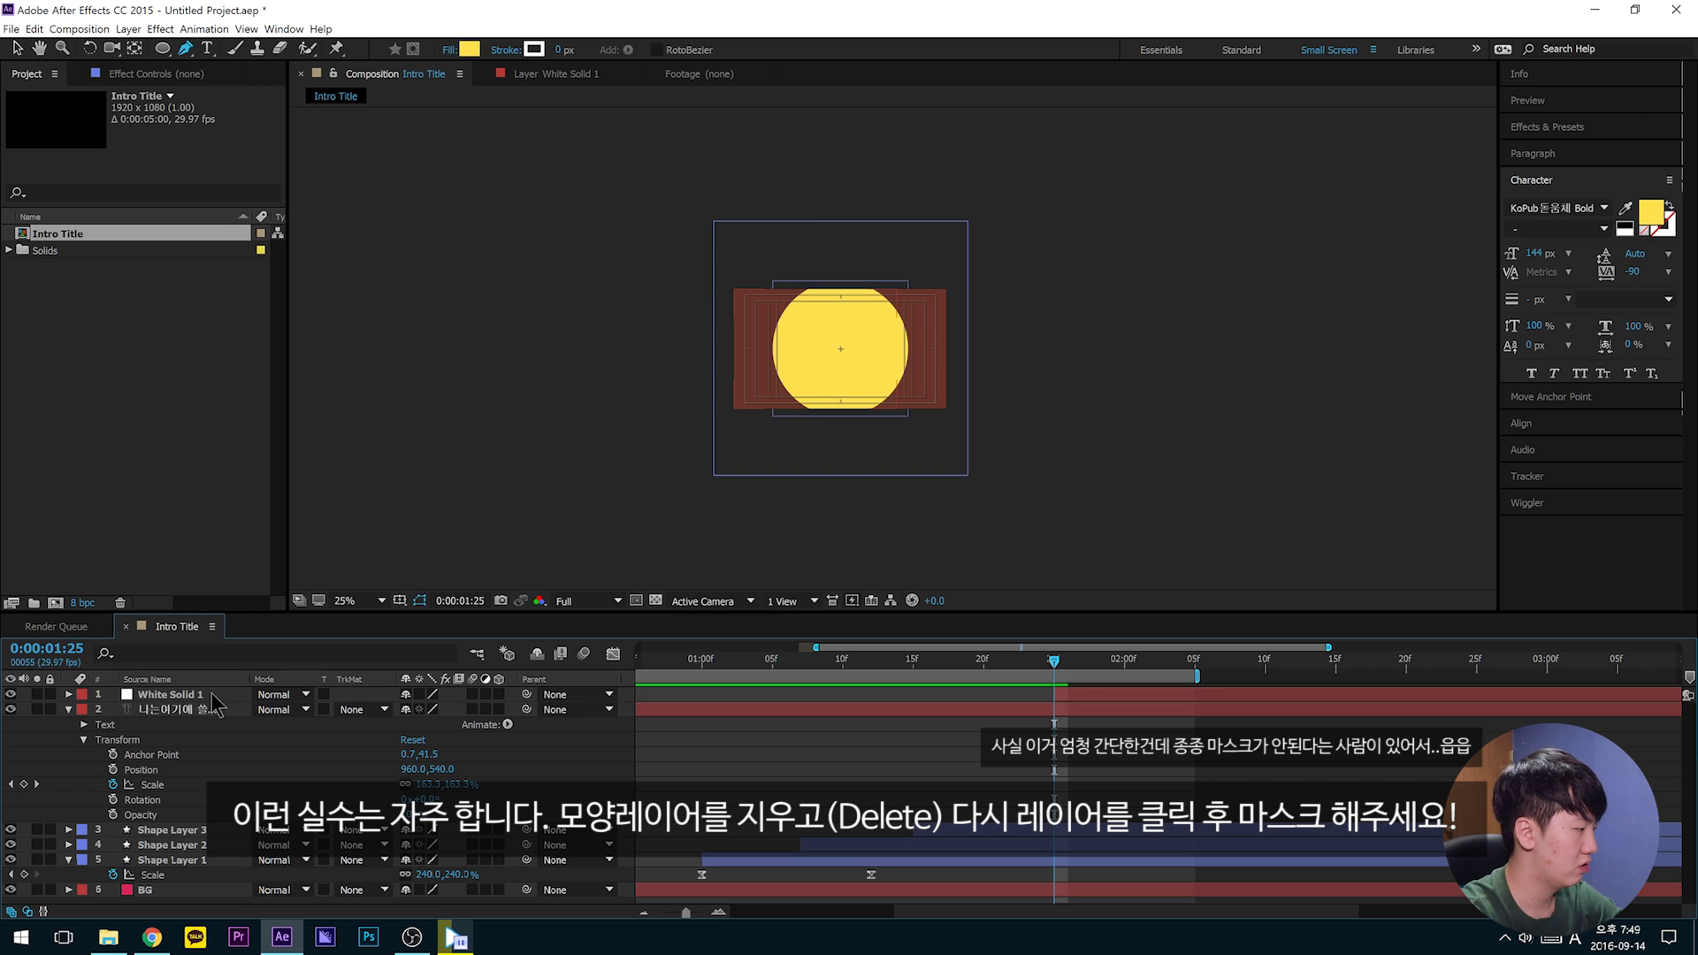
Step: Reselect the white solid and shift its mask's leading edge slightly so it sits close to the frame's upper-left corner
left_click(212, 695)
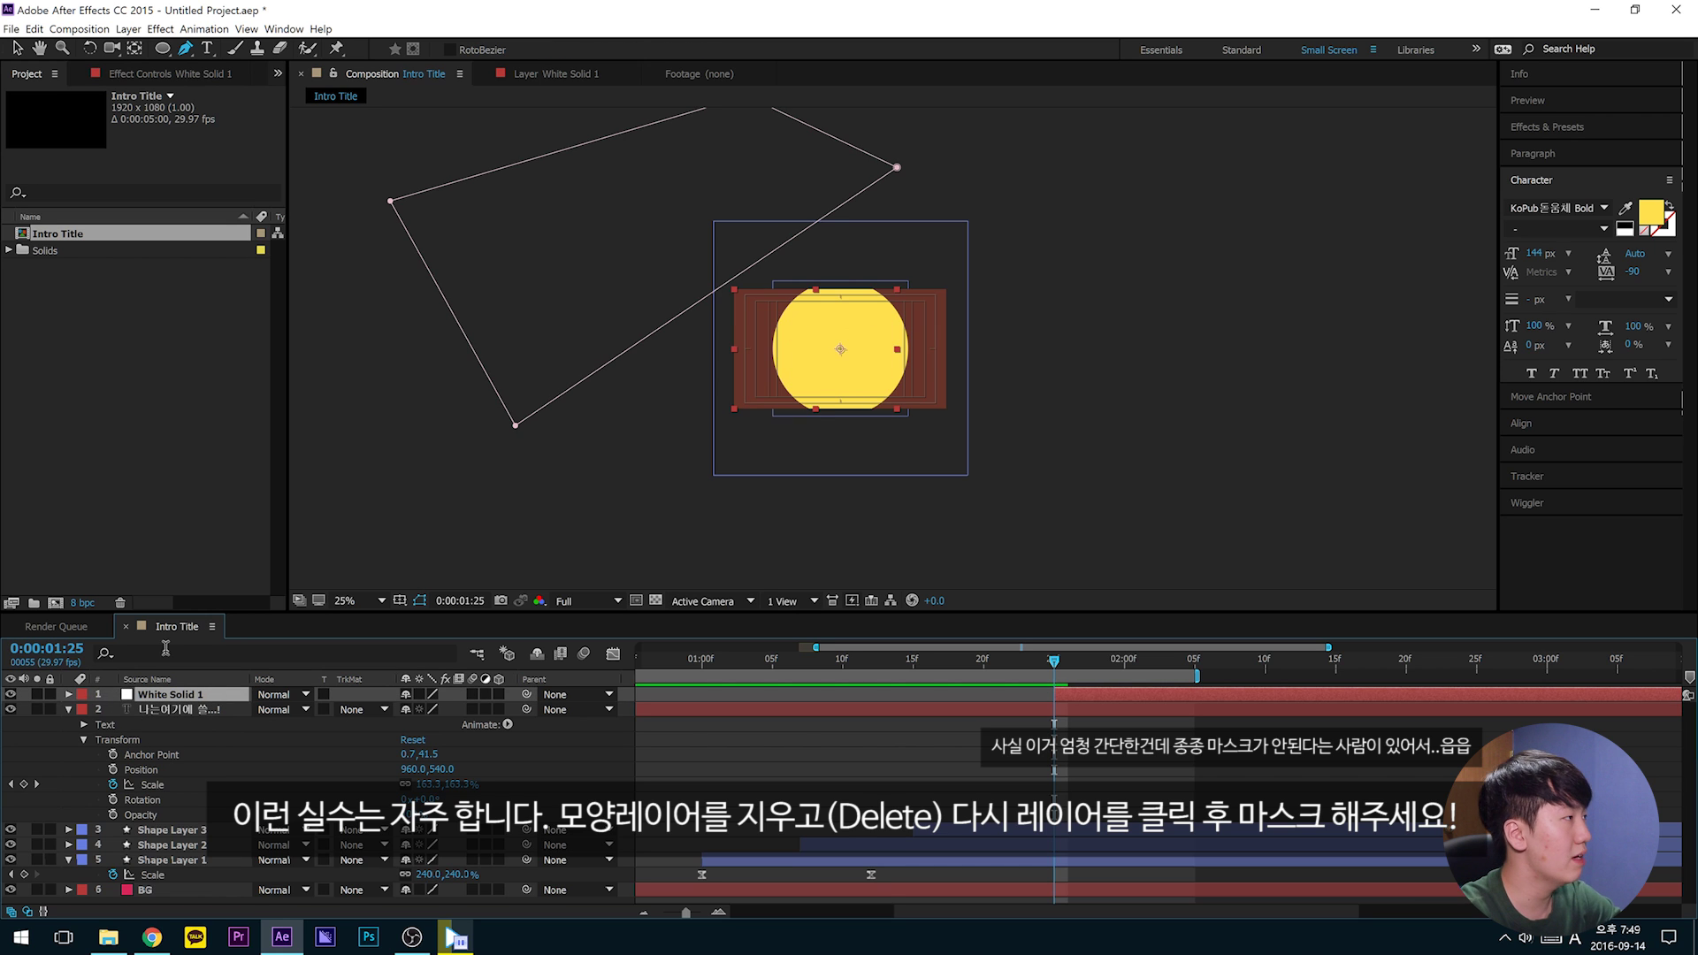
left_click(186, 49)
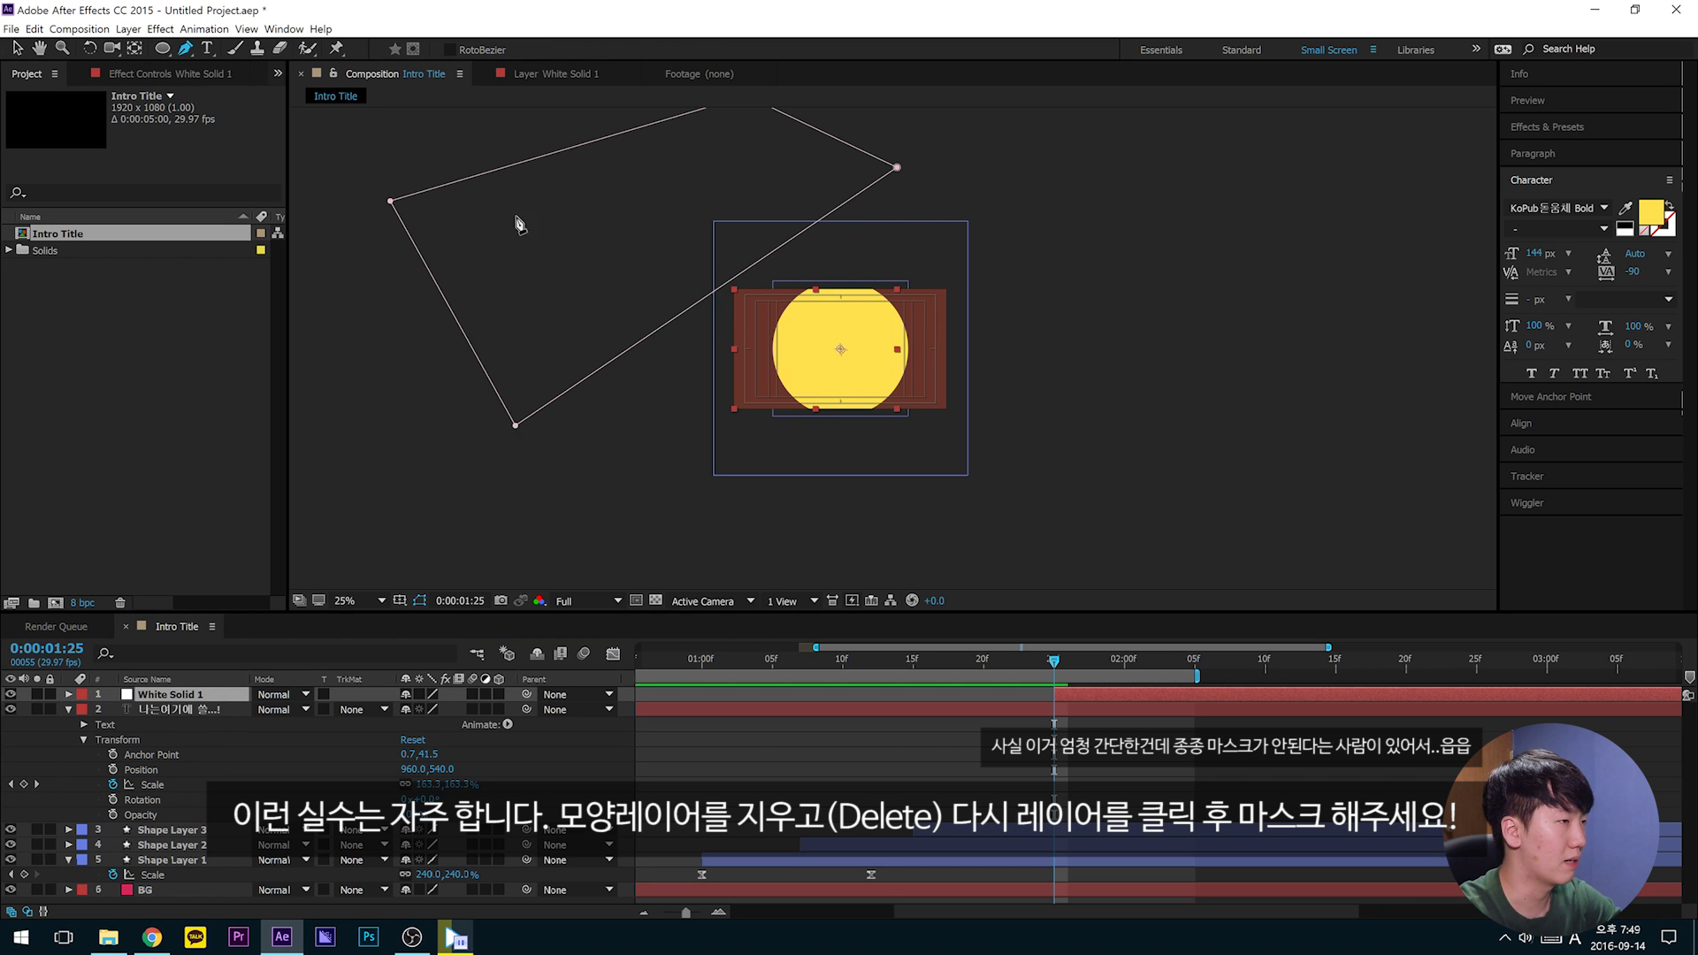
key("v")
mouse_move(592, 385)
left_mouse_down()
mouse_move(751, 492)
mouse_move(665, 390)
mouse_move(614, 374)
left_mouse_up()
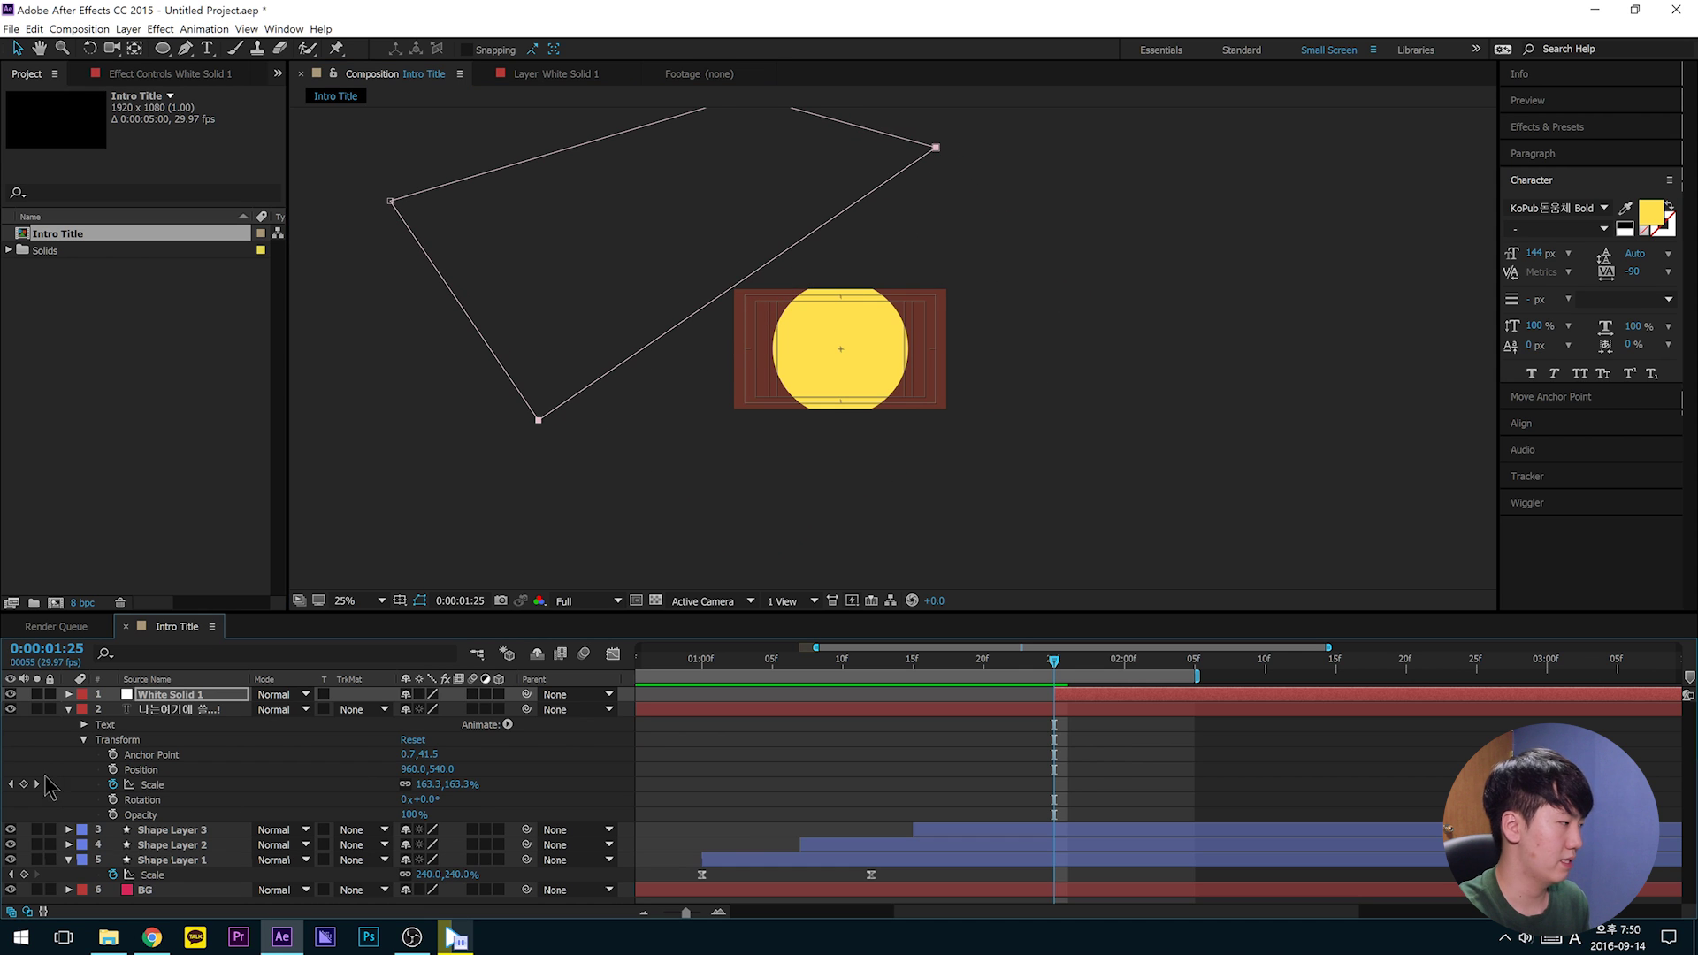
Step: Expose the white solid's Mask 1 properties and set a Mask Path keyframe at 0:00:01:25
left_click(68, 695)
left_click(84, 710)
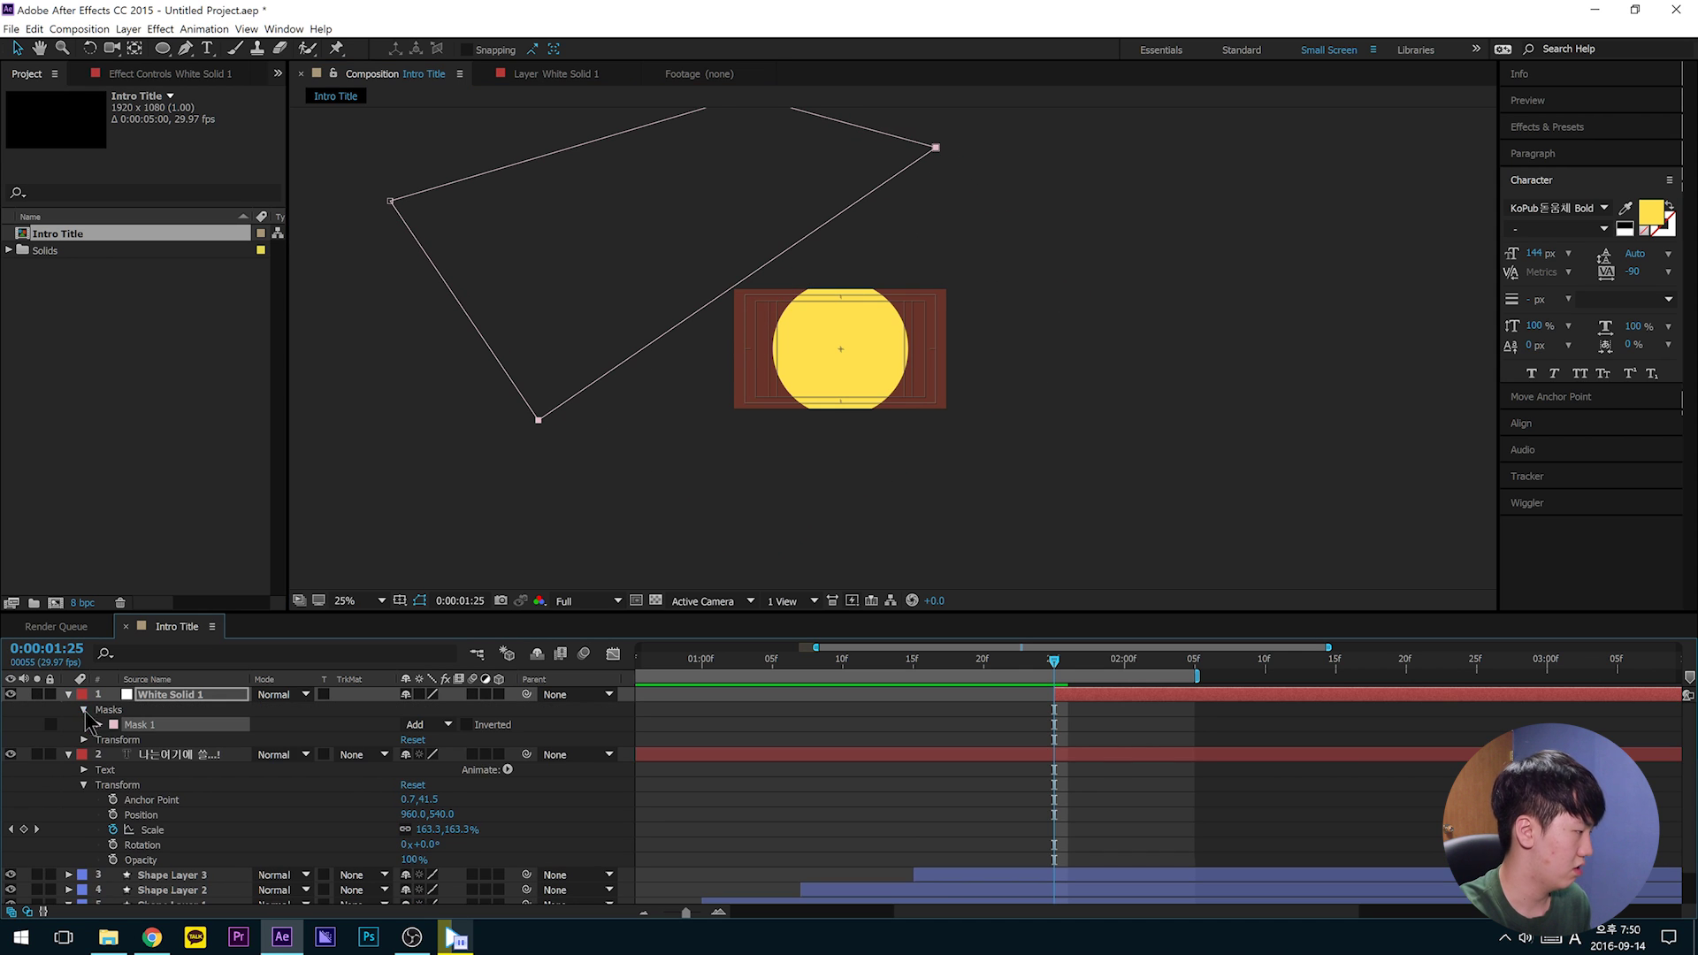
left_click(99, 725)
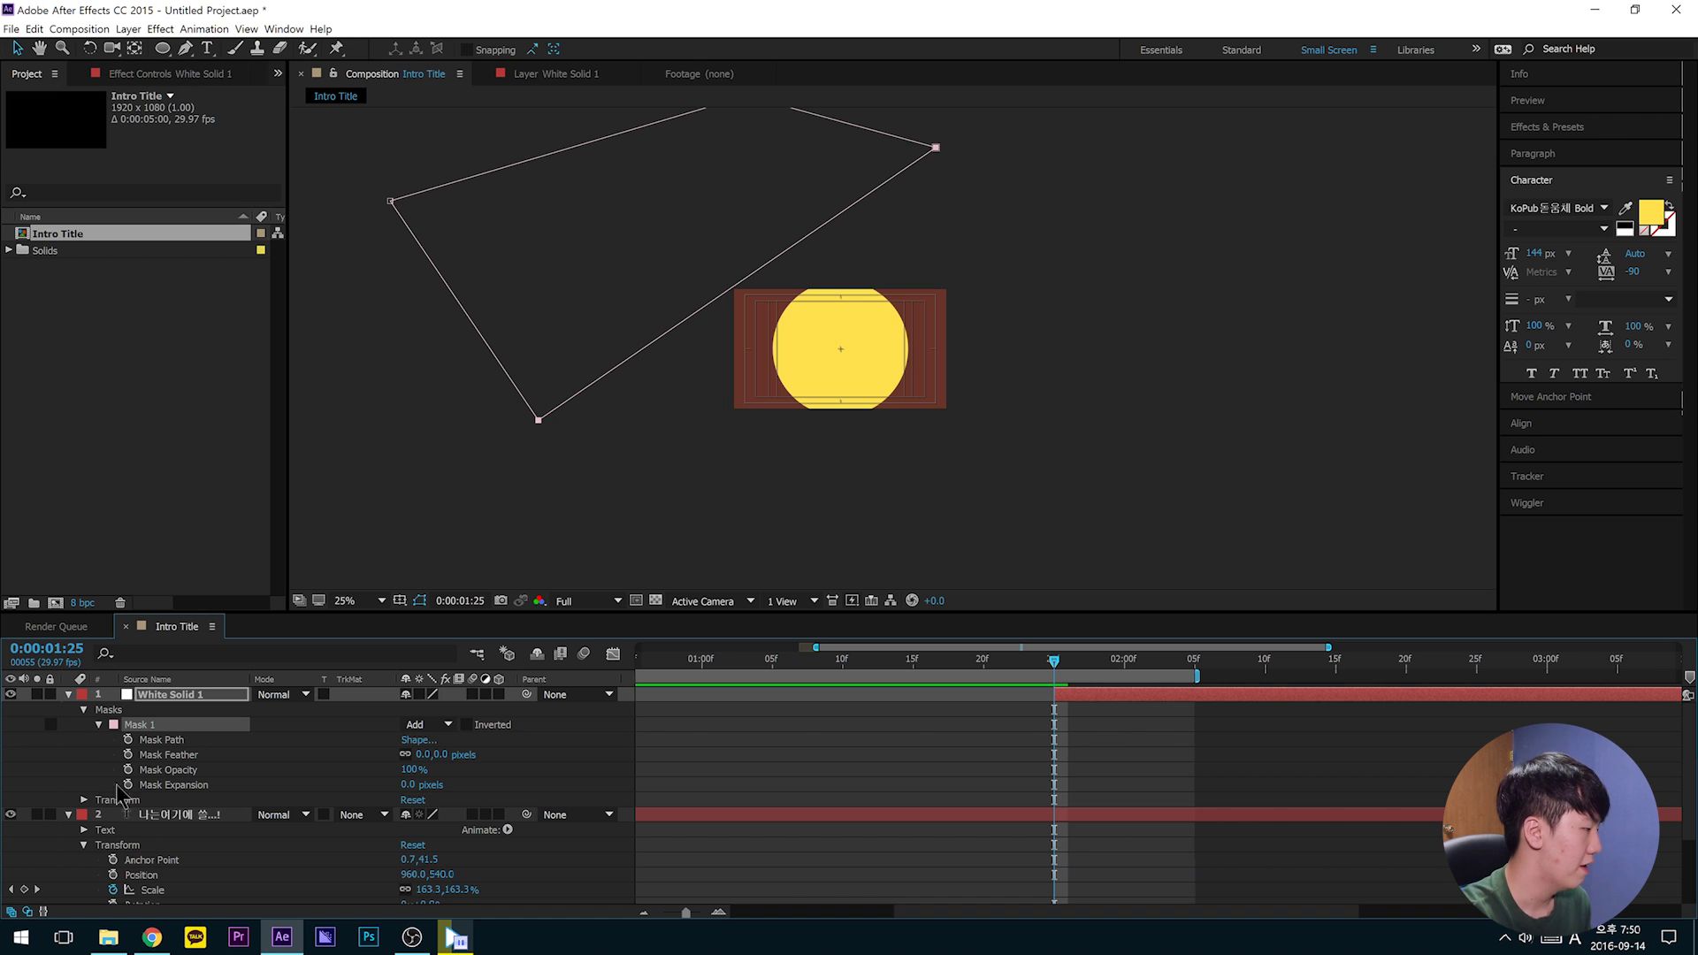
left_click(128, 740)
Step: At 0:00:02:15, move the mask's leading edge diagonally past the frame's lower-right corner to keyframe the full wipe
left_click_drag(853, 665, 1132, 711)
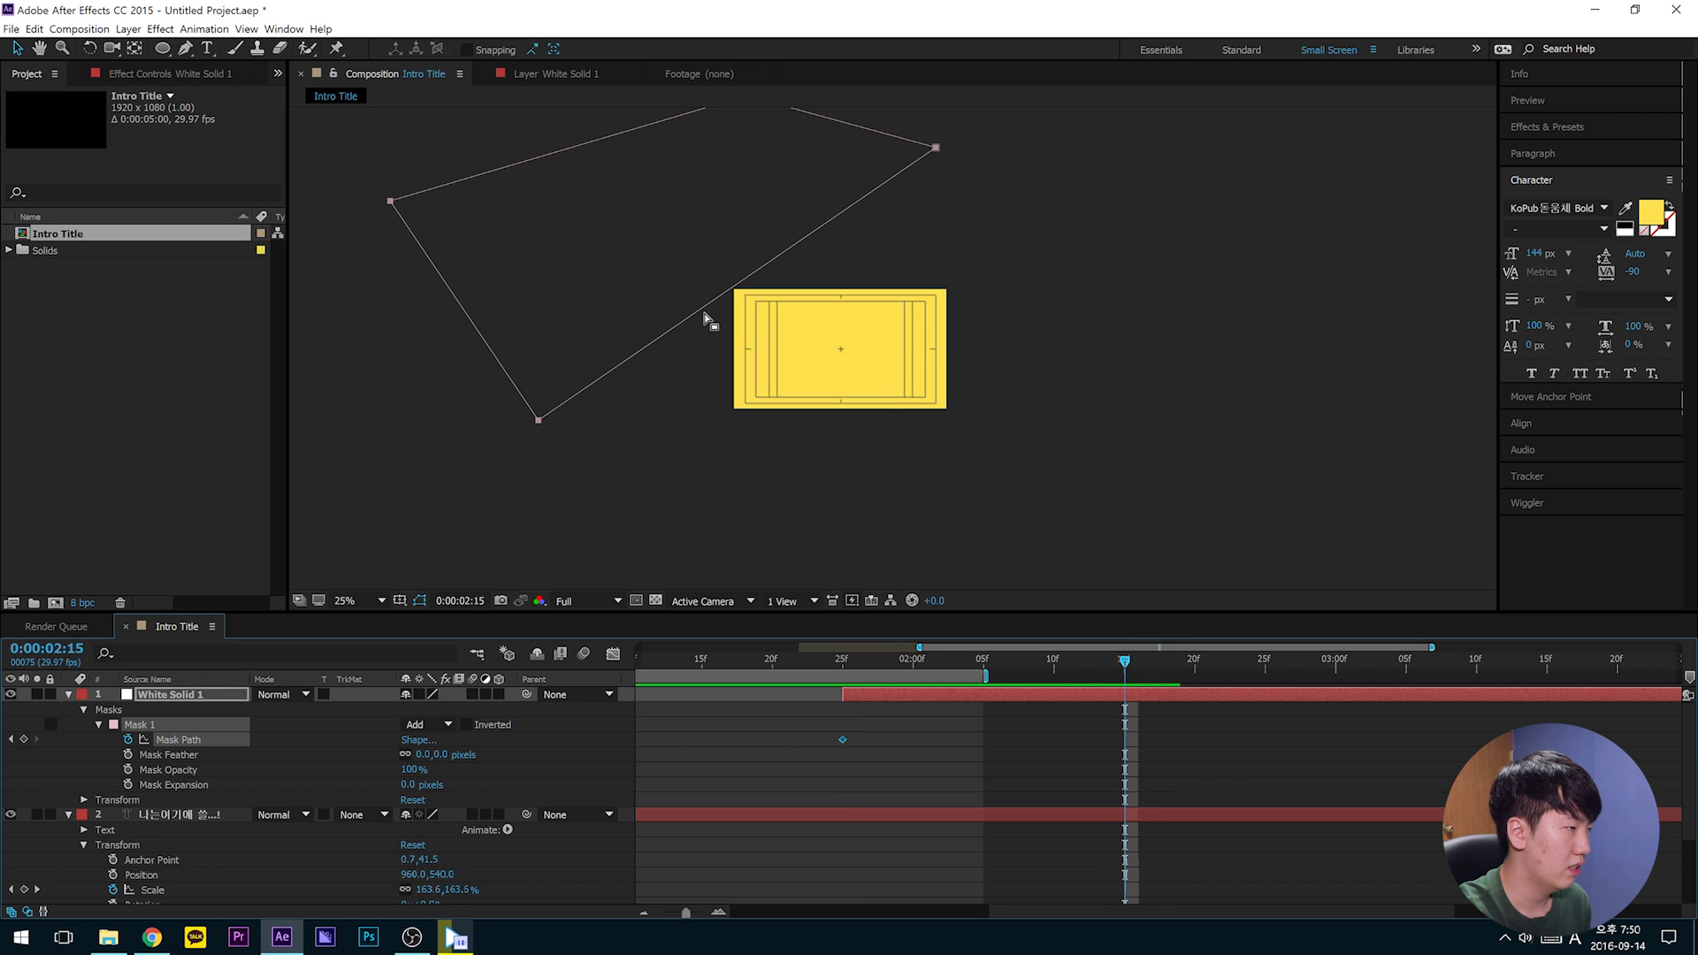
left_click_drag(704, 312, 741, 382)
left_click(680, 356)
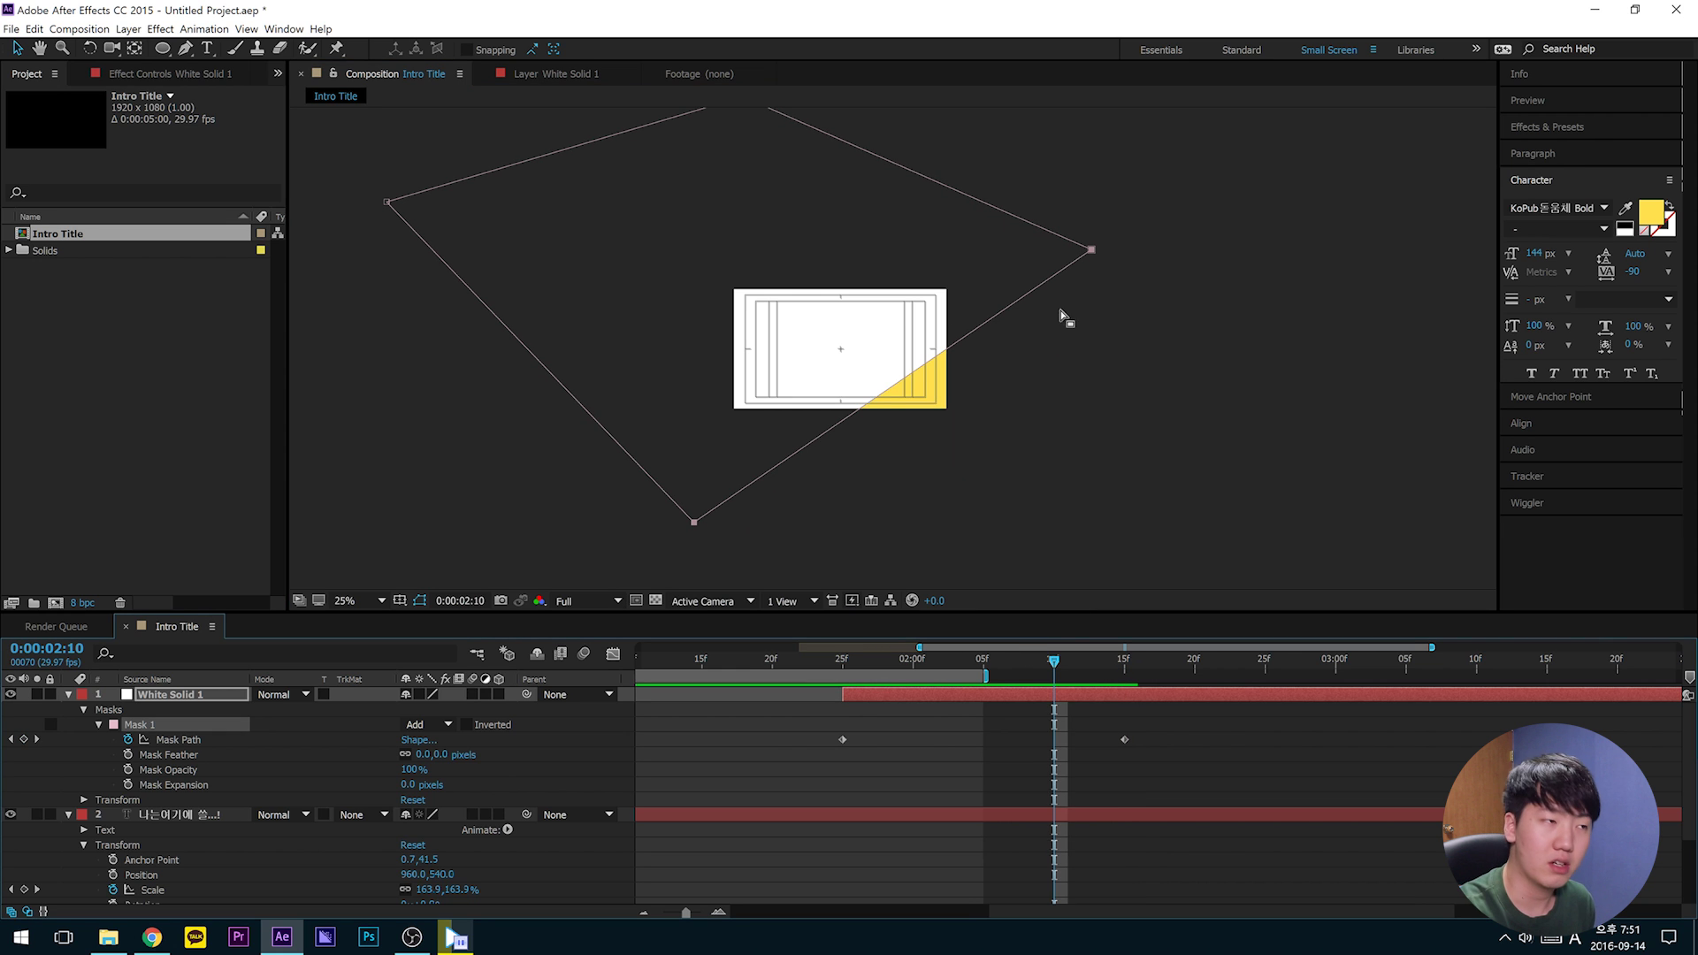
Step: Extend the work area's end just past the last Mask Path keyframe and preview the white wipe
scroll(898, 420, "up", 4)
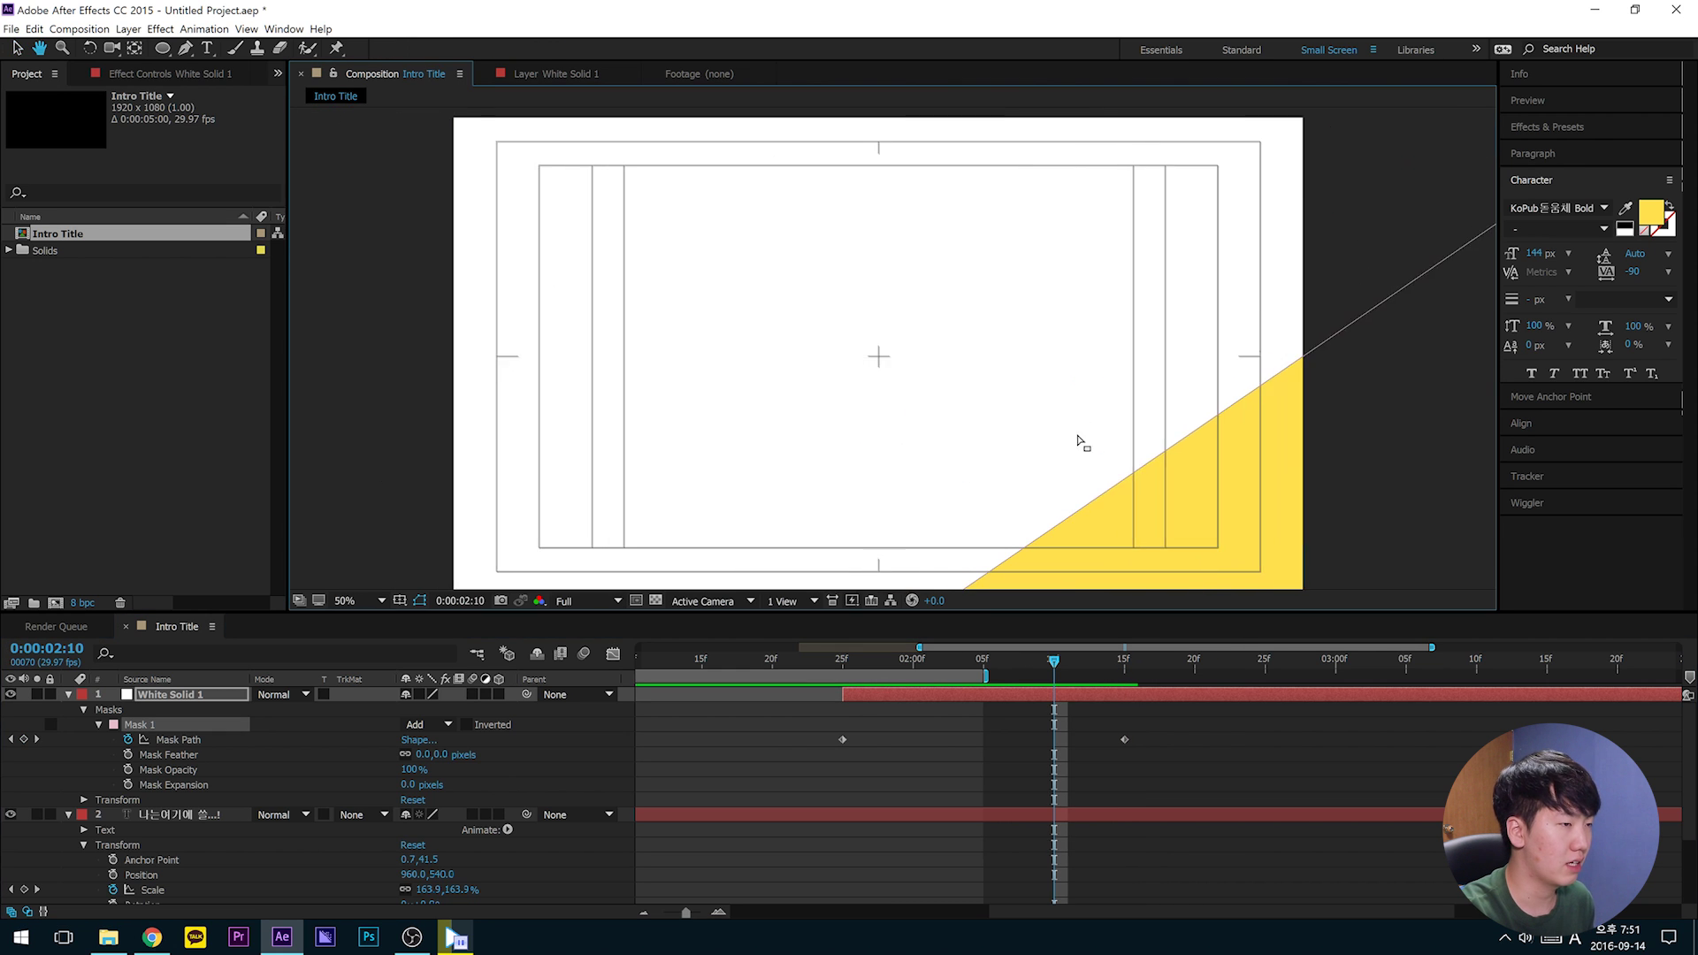
scroll(1084, 436, "down", 2)
left_click(827, 681)
mouse_move(827, 681)
left_mouse_down()
mouse_move(998, 685)
mouse_move(902, 702)
mouse_move(960, 708)
mouse_move(804, 707)
mouse_move(843, 701)
left_mouse_up()
left_click_drag(986, 677, 1159, 690)
key("space")
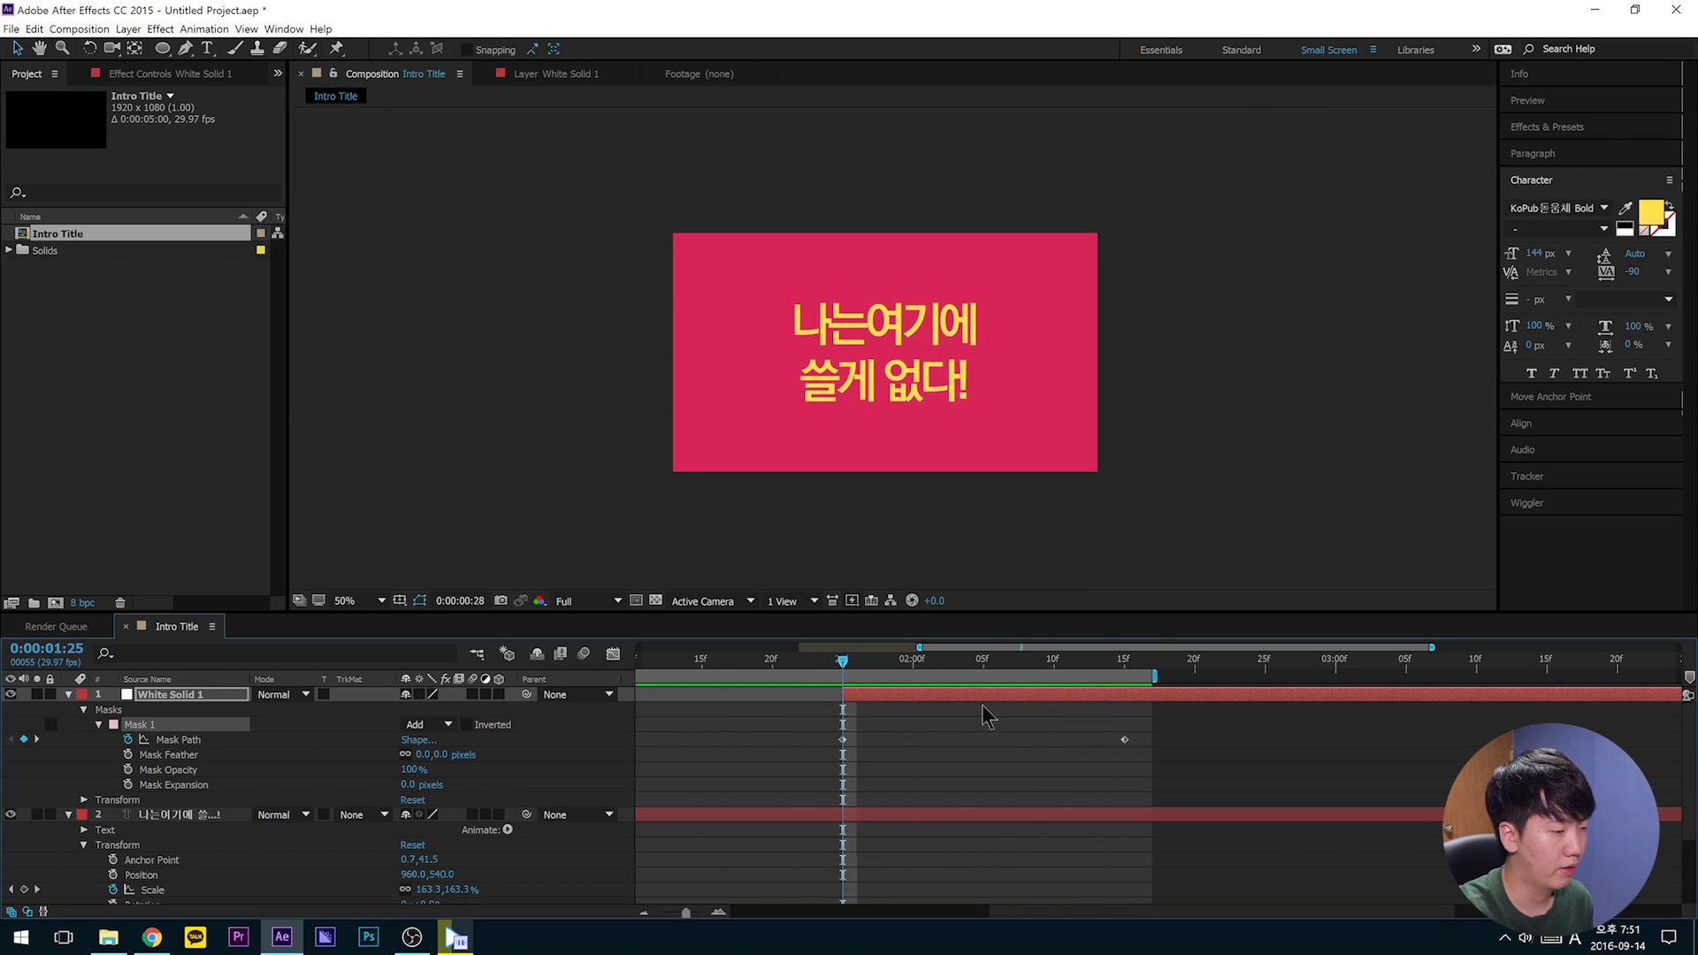
key("space")
key("space")
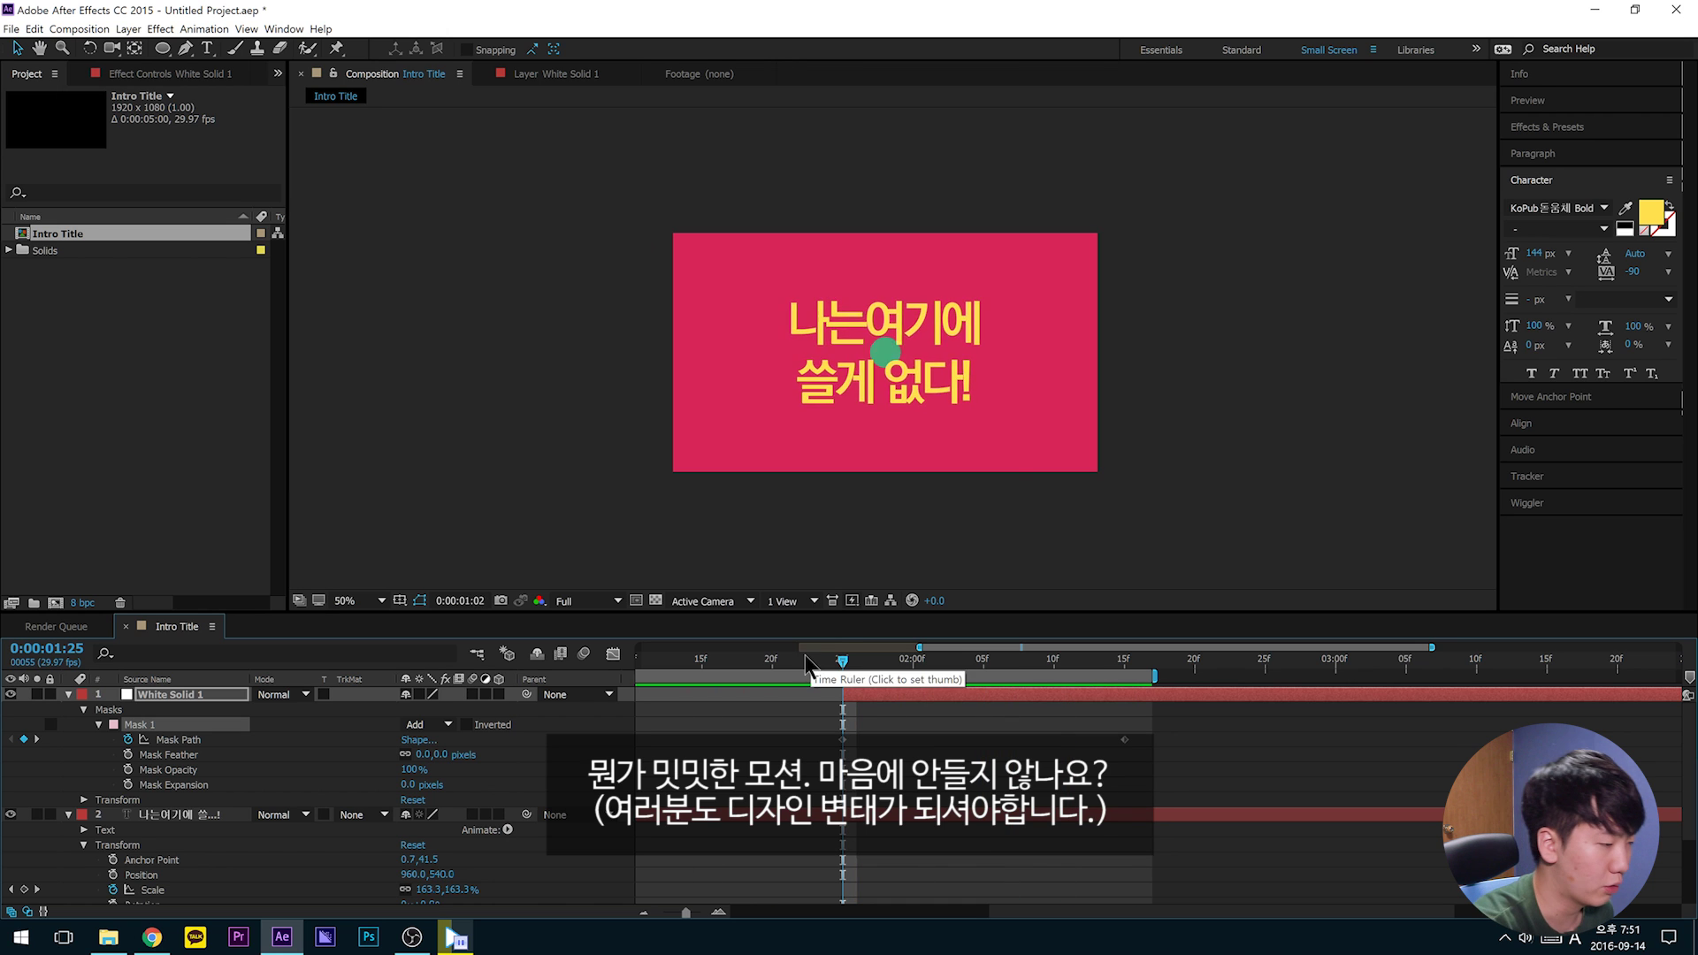
key("space")
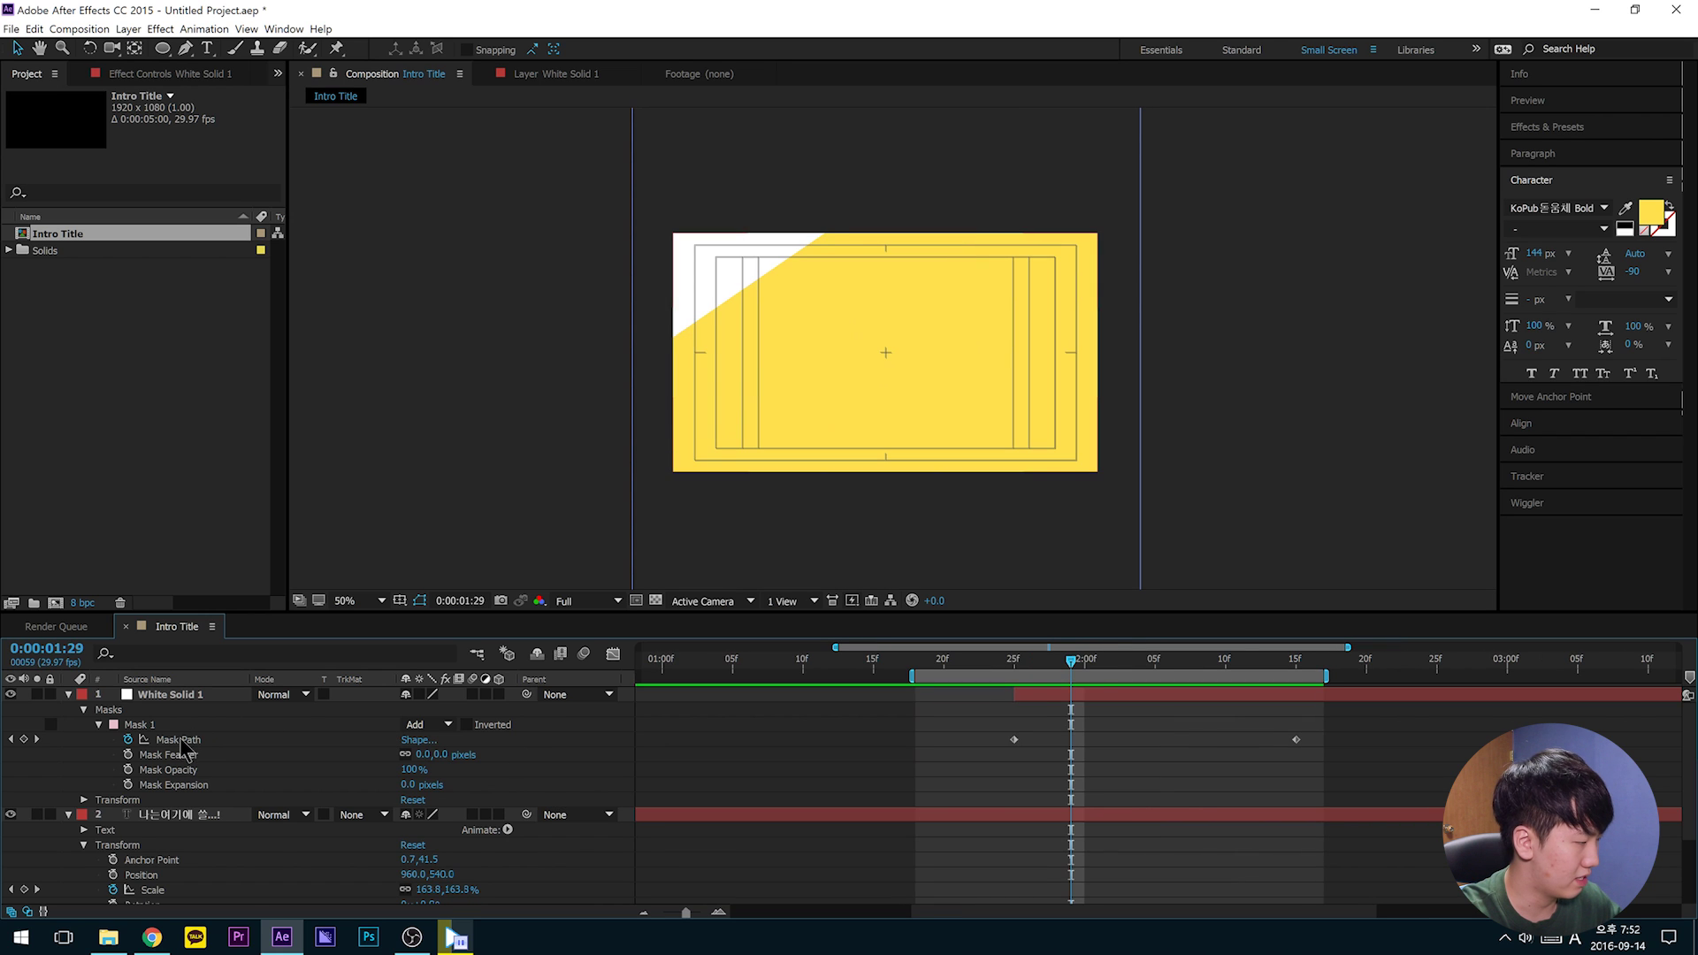
Step: Apply Easy Ease to both Mask Path keyframes and lengthen their speed-graph handles into a steep mid-wipe peak, previewing the motion
left_click(180, 740)
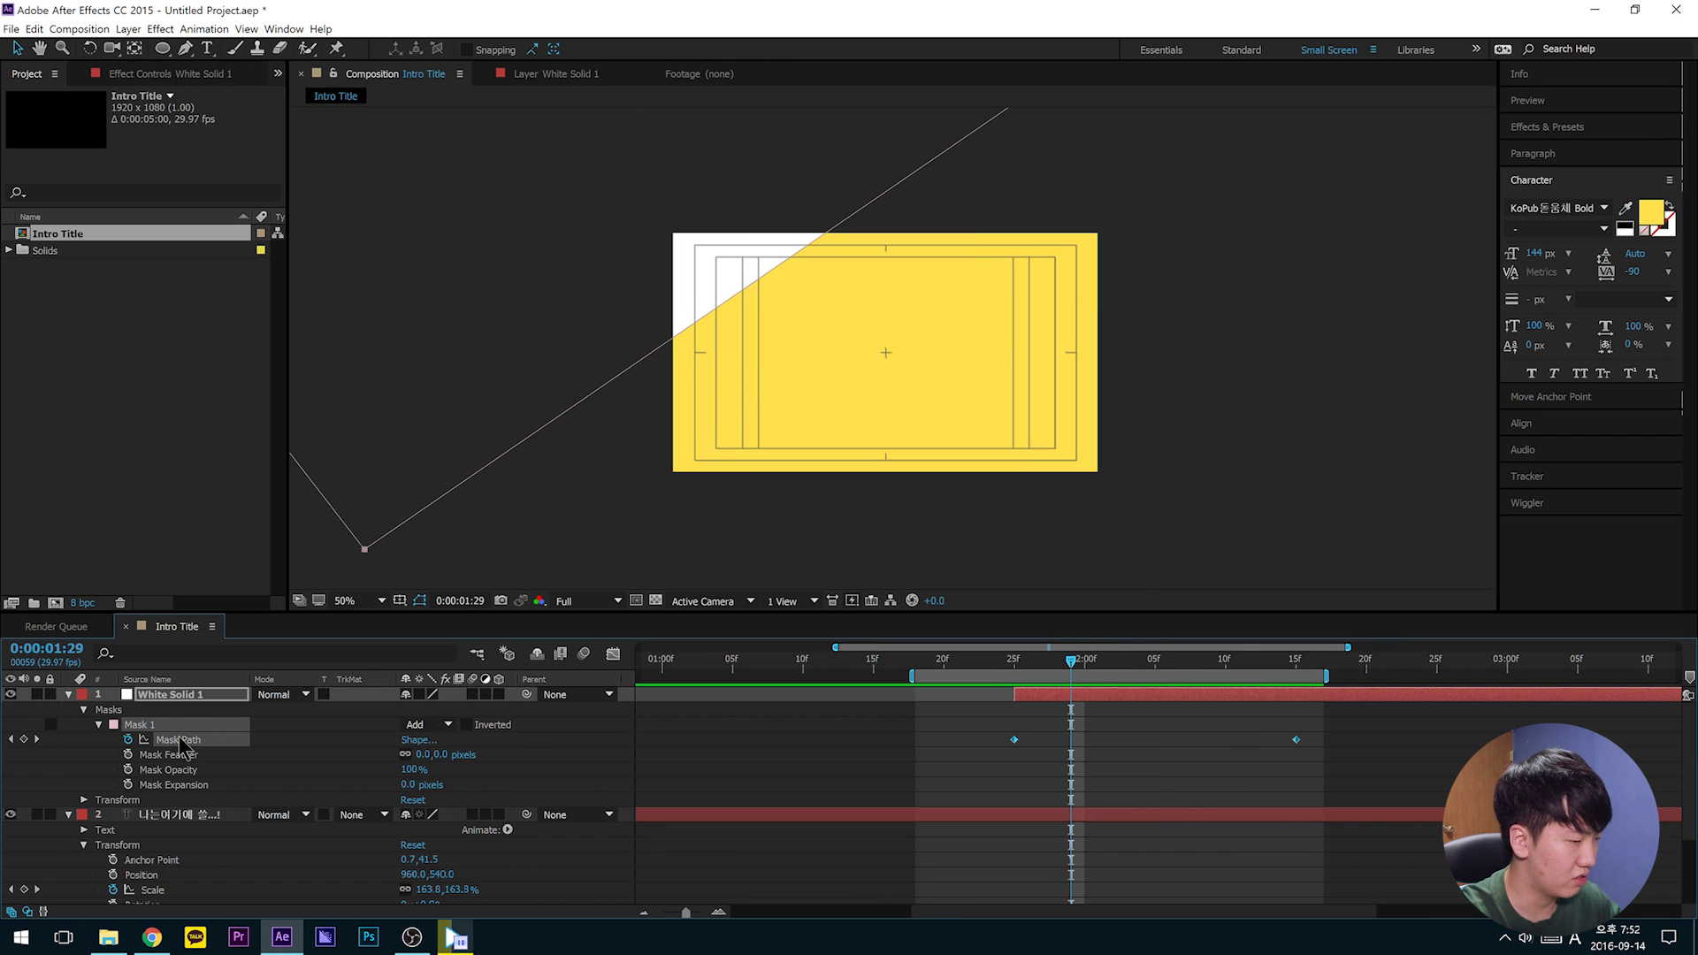
left_click(613, 654)
left_click_drag(1189, 727, 1390, 705)
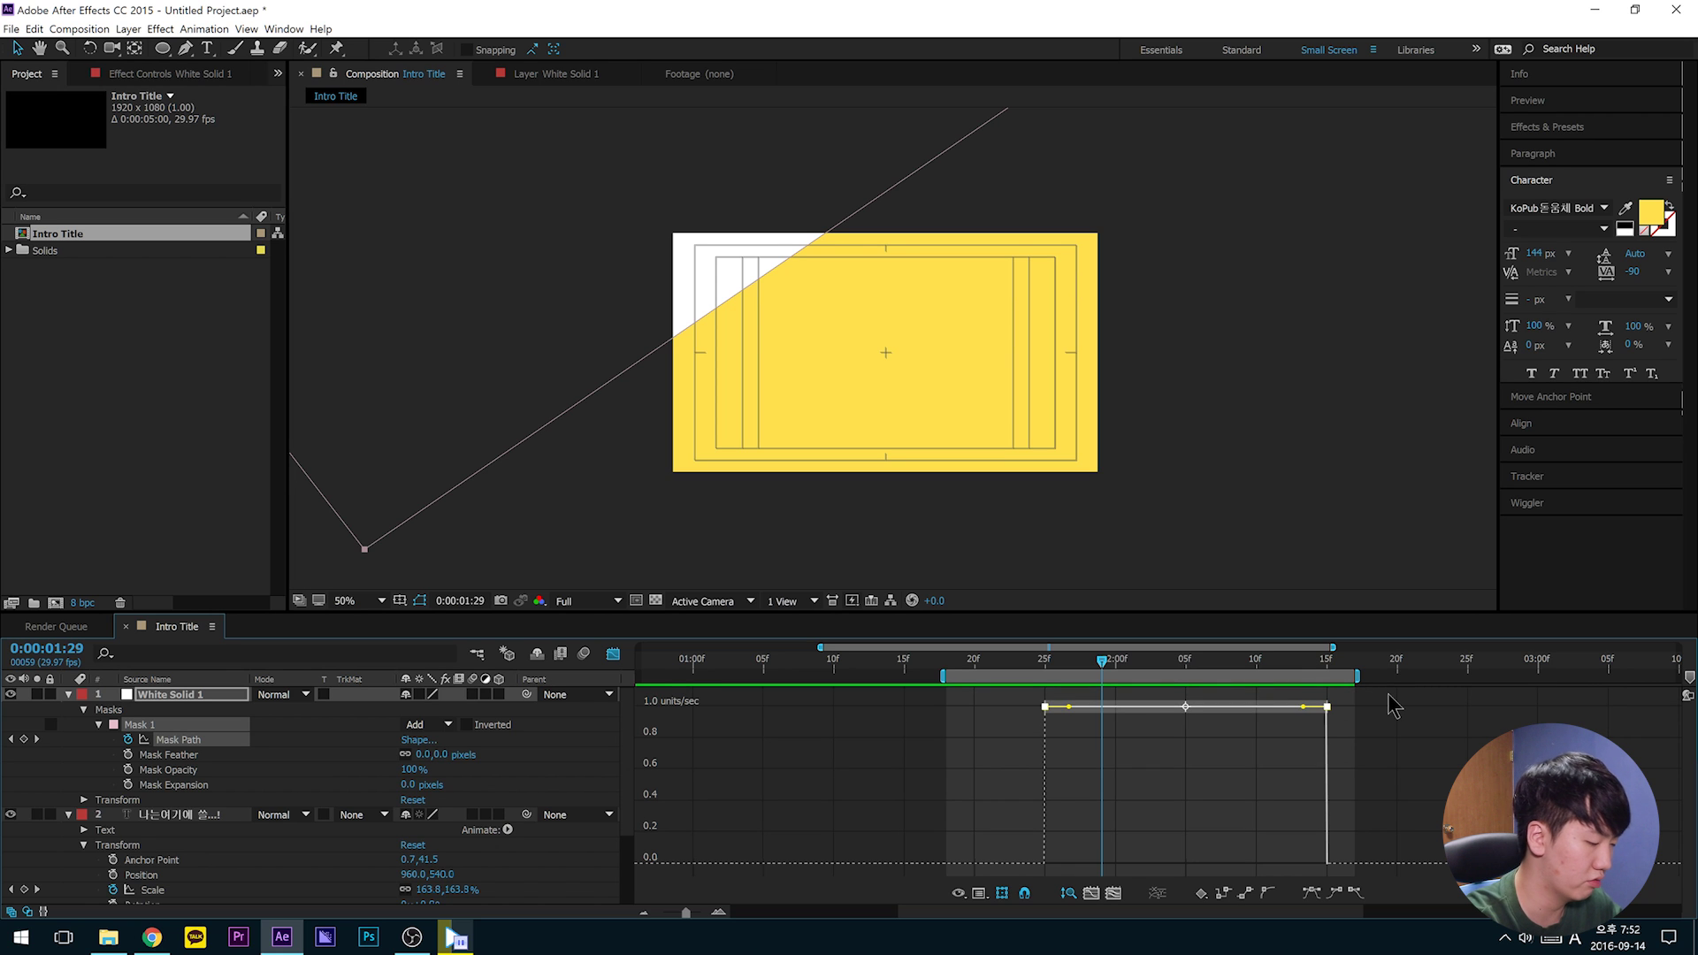
key("F9")
left_click(1378, 824)
left_click_drag(1017, 811, 1151, 864)
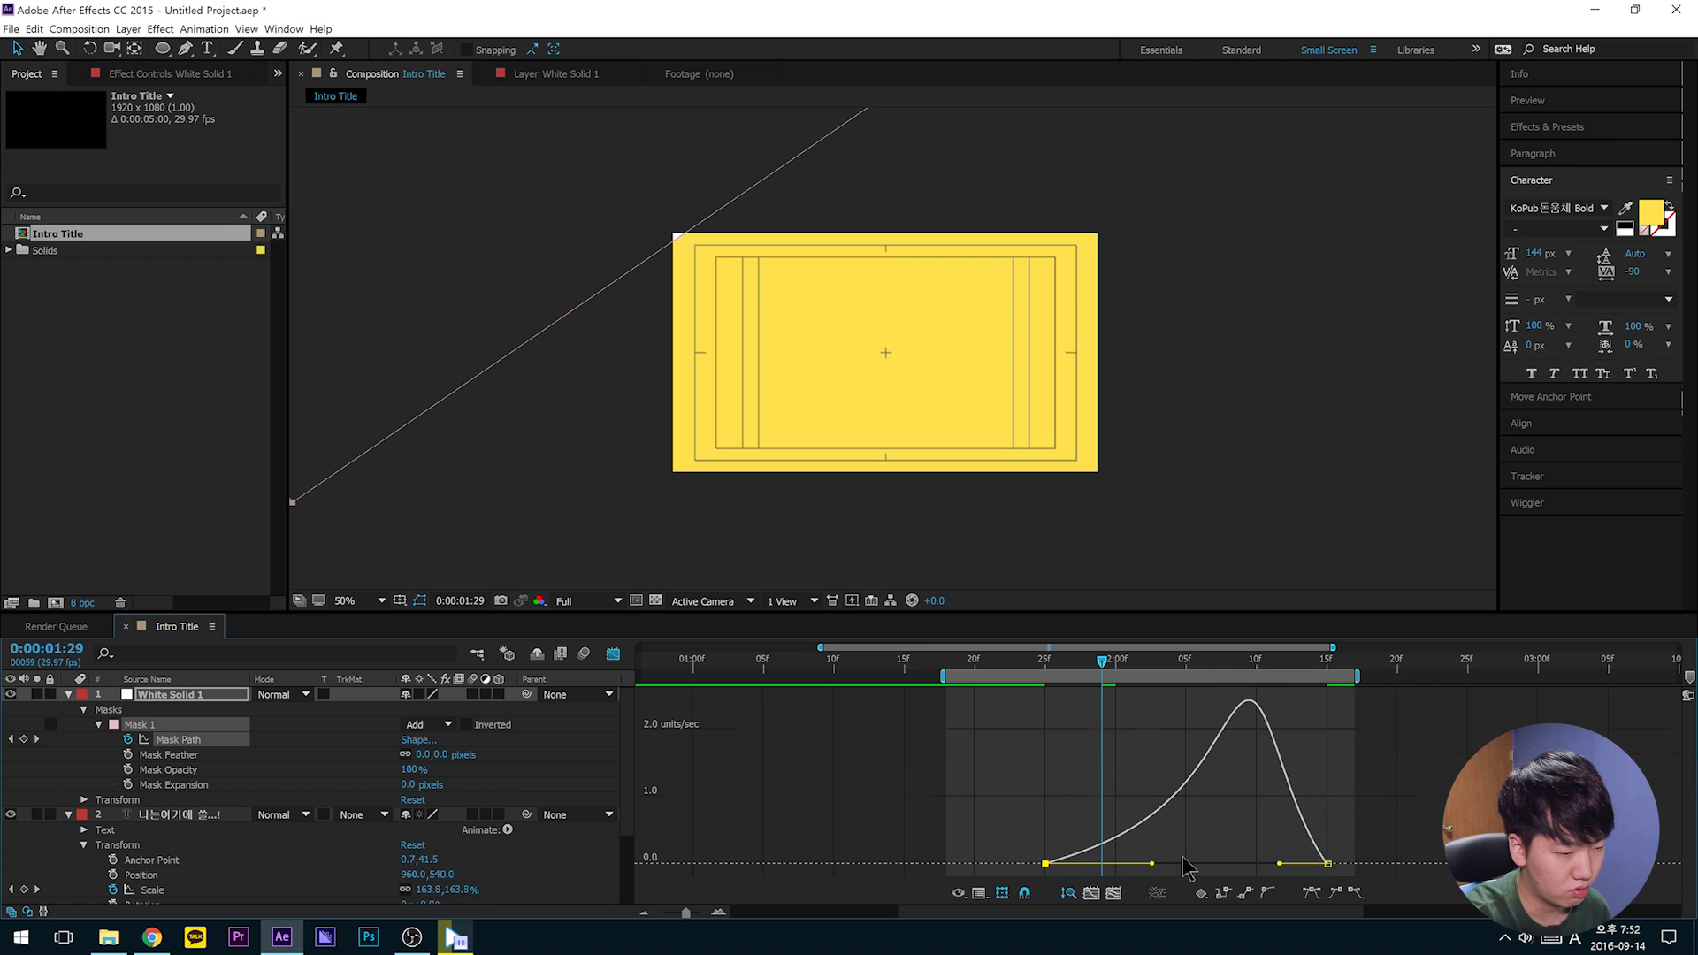
left_click_drag(1279, 864, 1267, 867)
key("space")
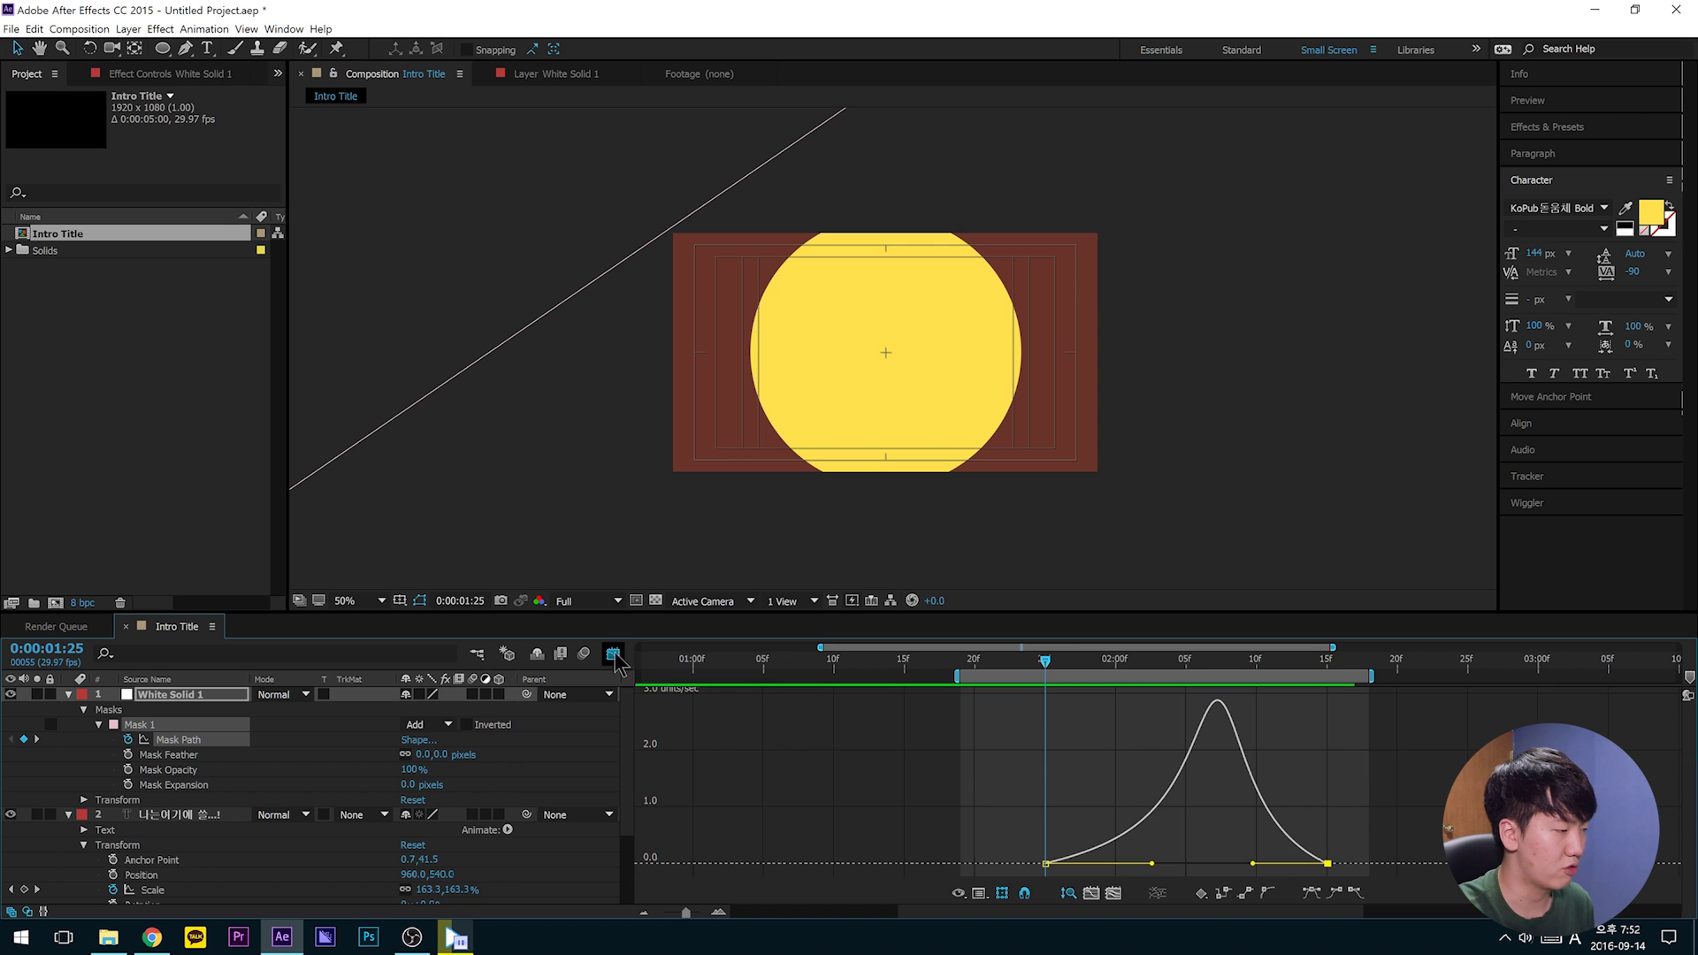
left_click(612, 654)
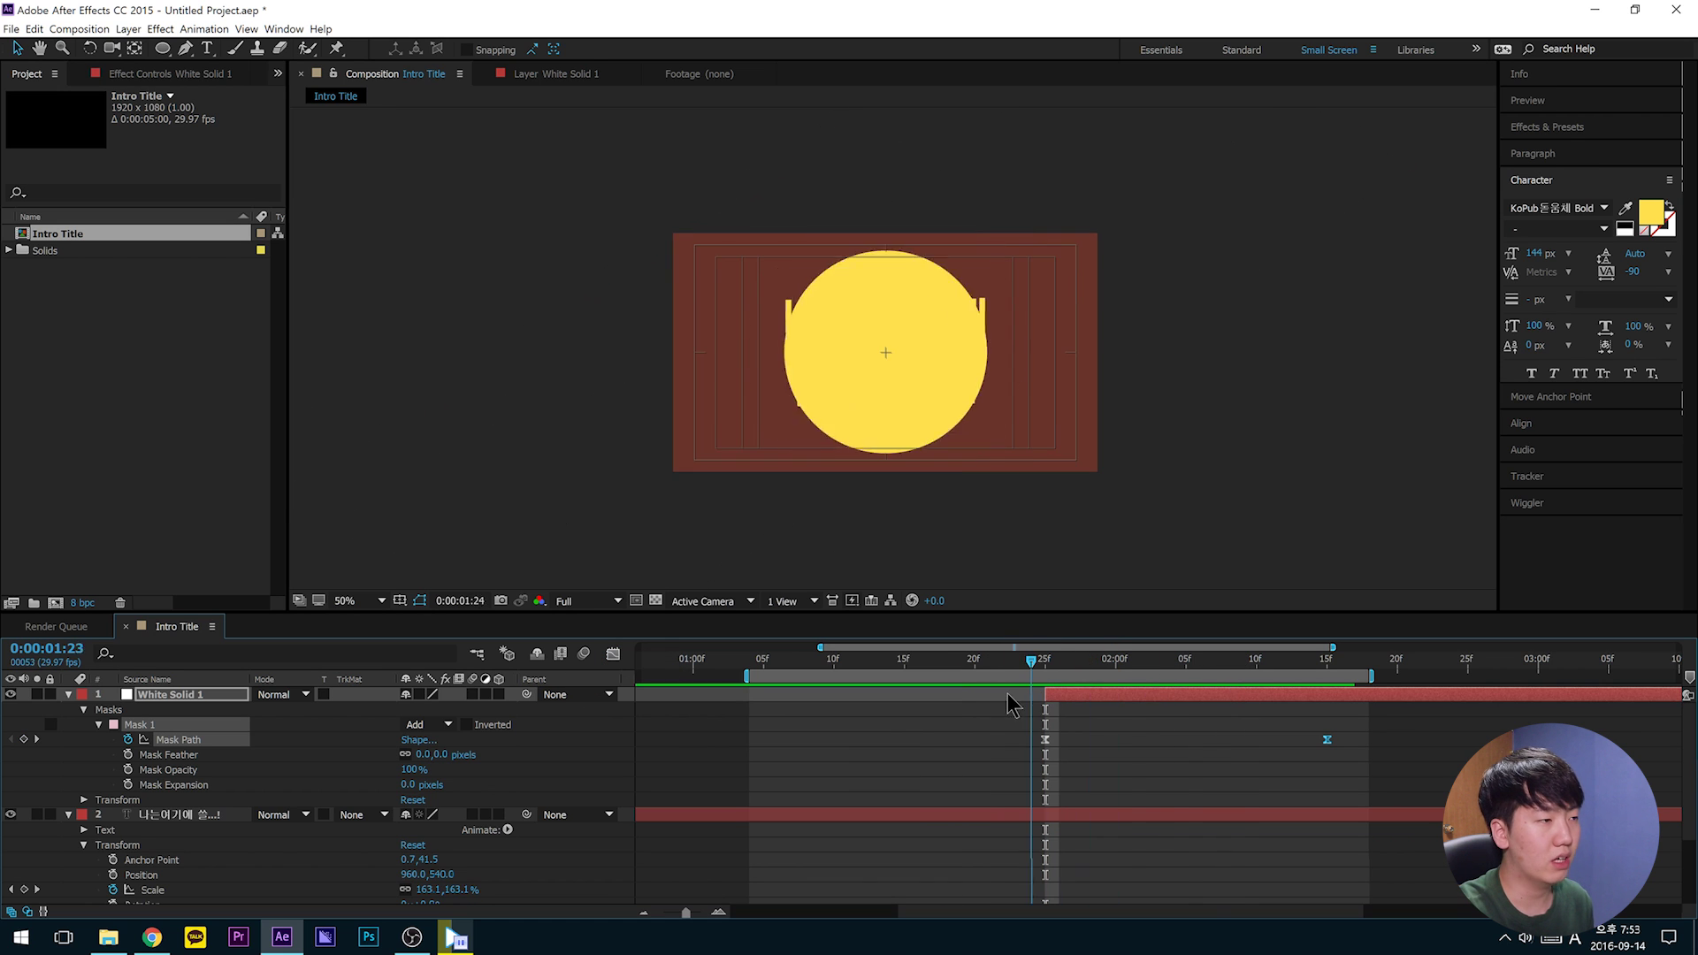
Step: Move the white solid earlier in time so that it starts at 0:00:01:21, previewing how the wipe follows the yellow circle
left_click_drag(1162, 683, 1107, 703)
left_click_drag(784, 672, 1031, 674)
left_click_drag(911, 694, 1223, 694)
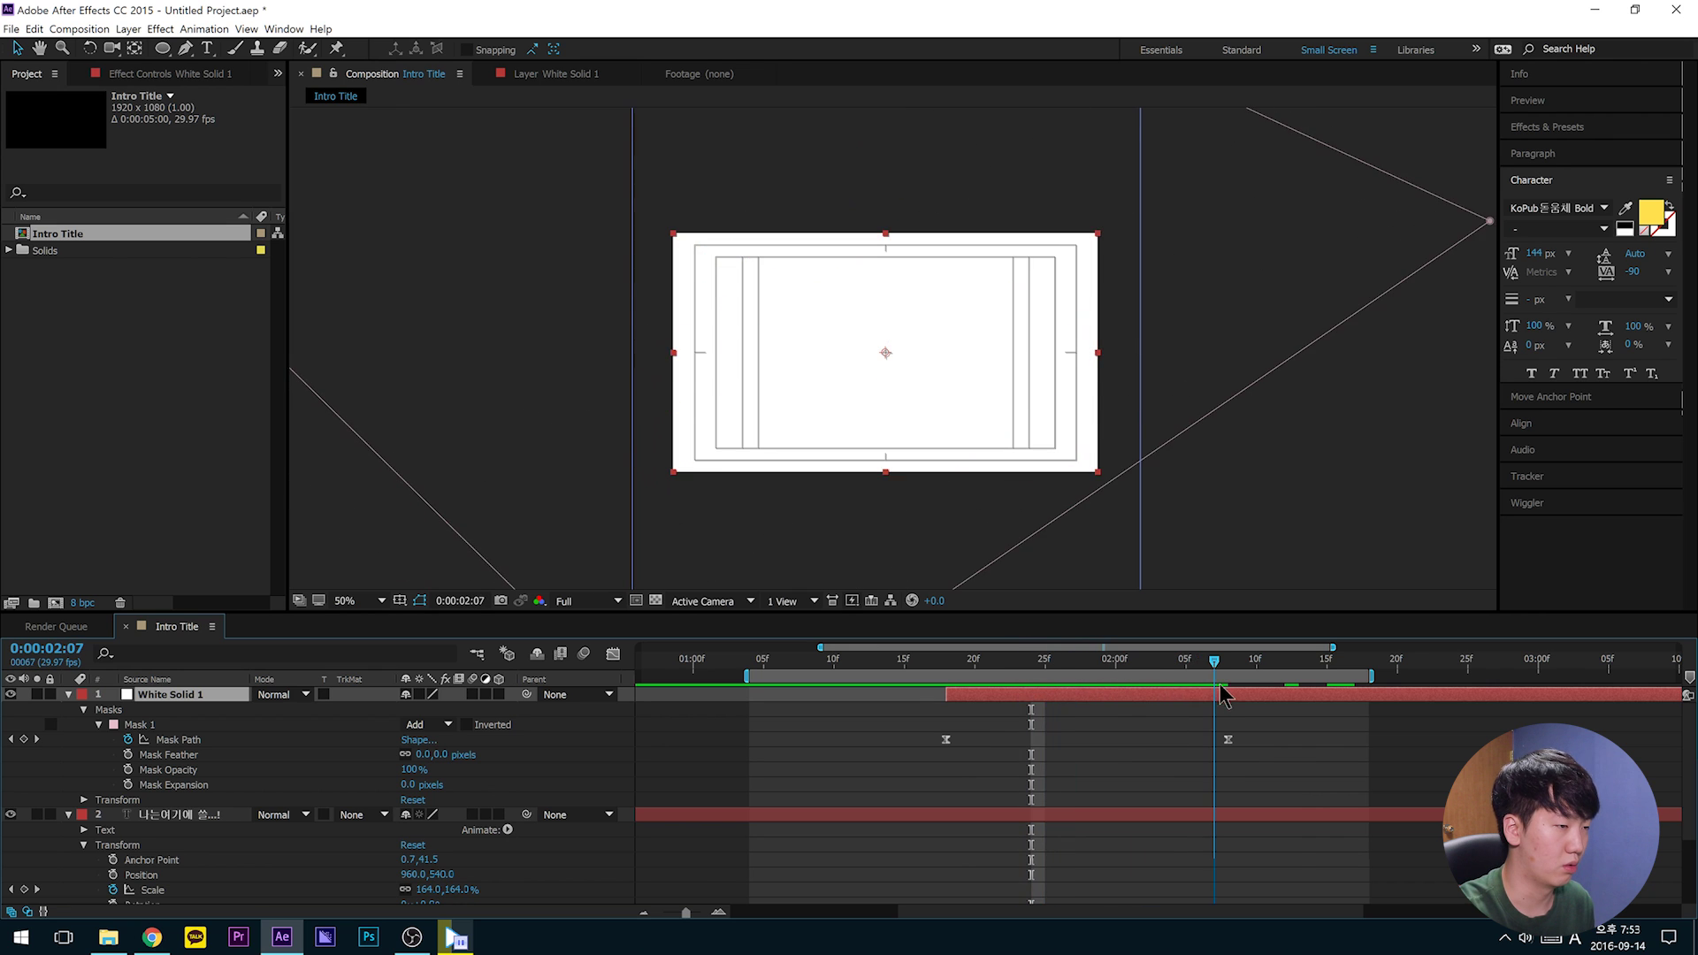
key("space")
left_click_drag(1159, 707, 1193, 704)
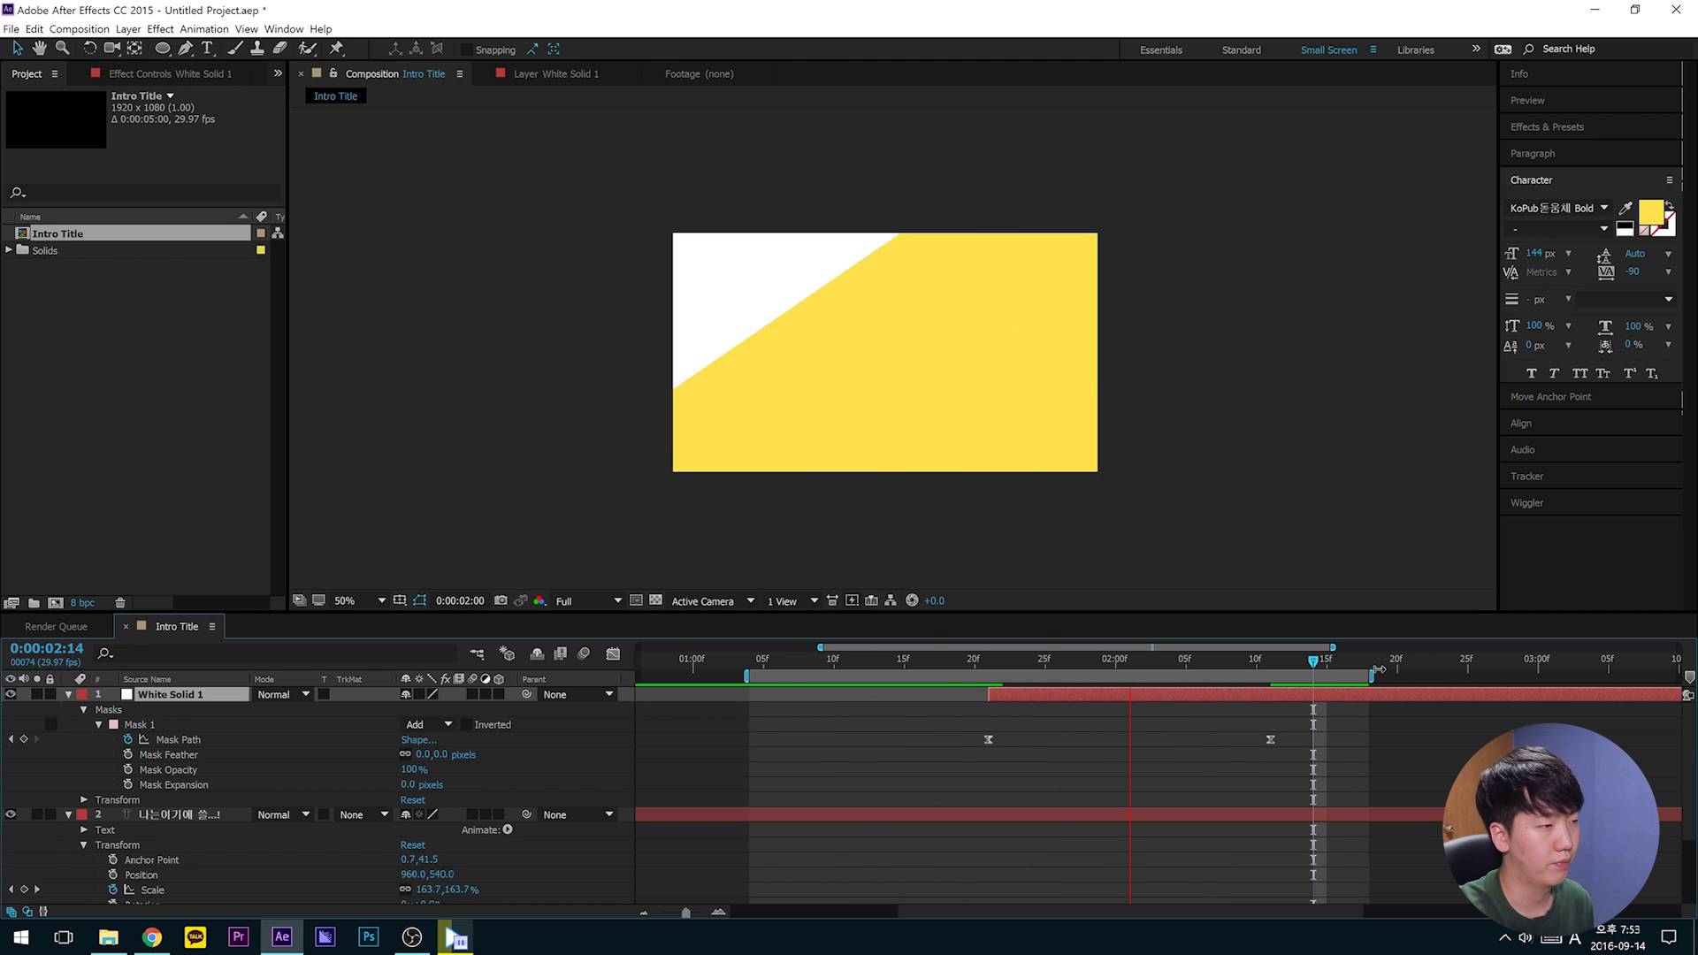
key("space")
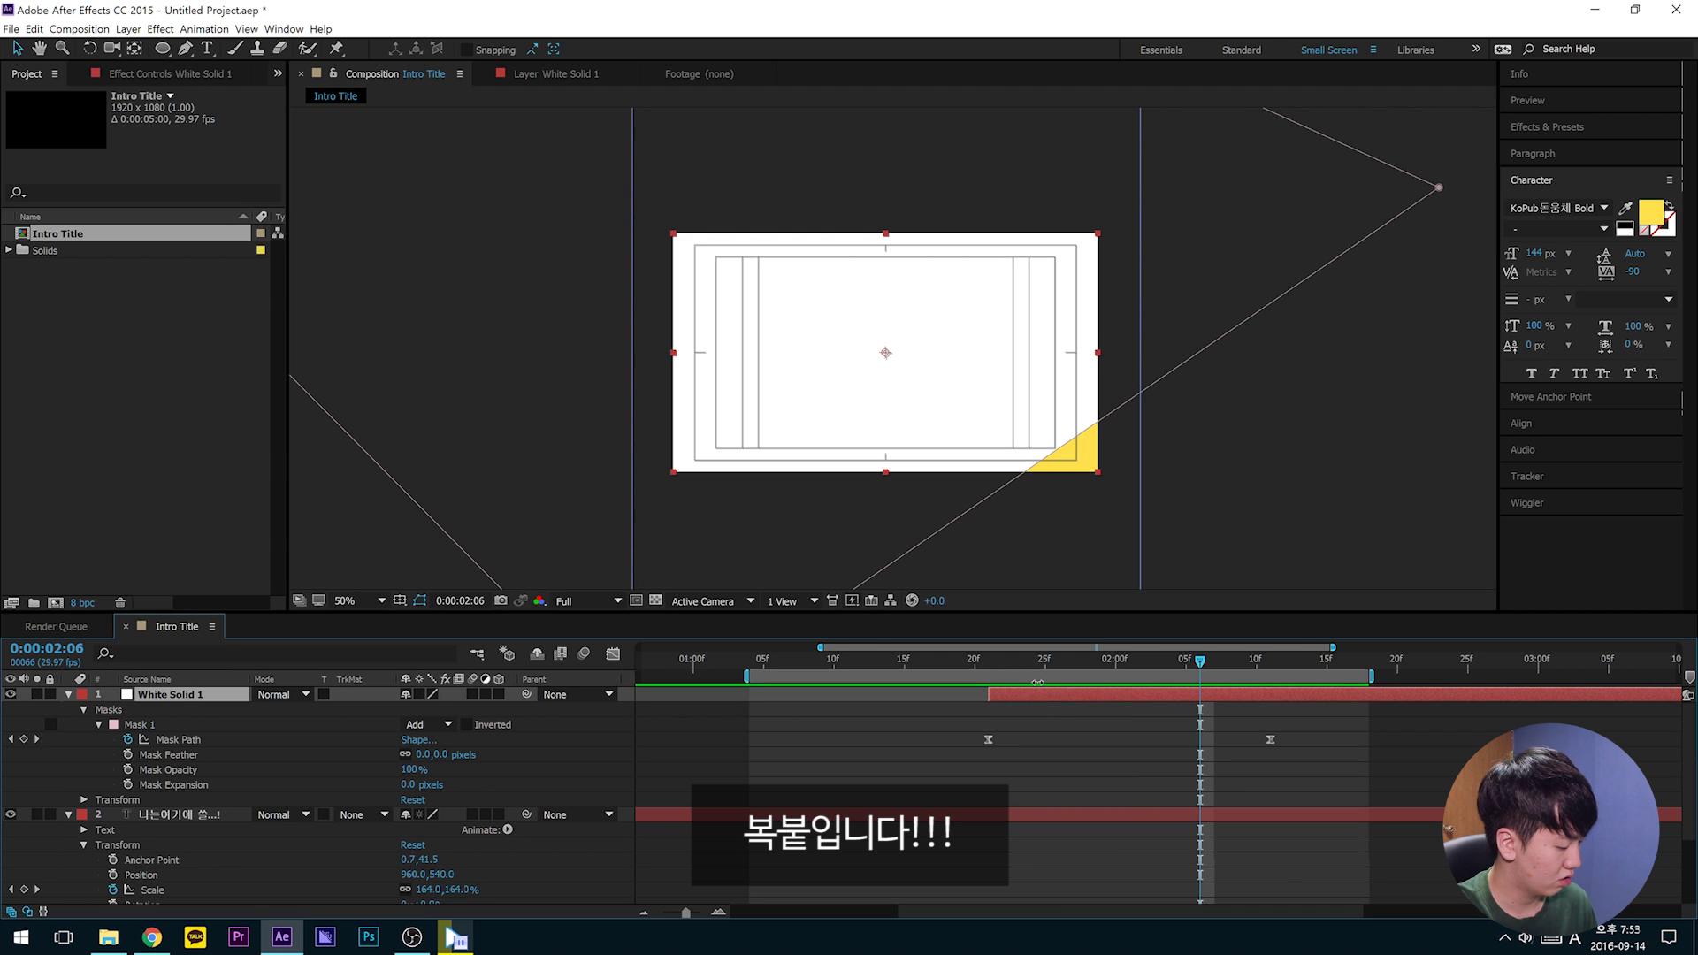
Step: Duplicate the white solid twice and change the middle copy's colour to dark red as a new solid
key("ctrl+d")
key("ctrl+d")
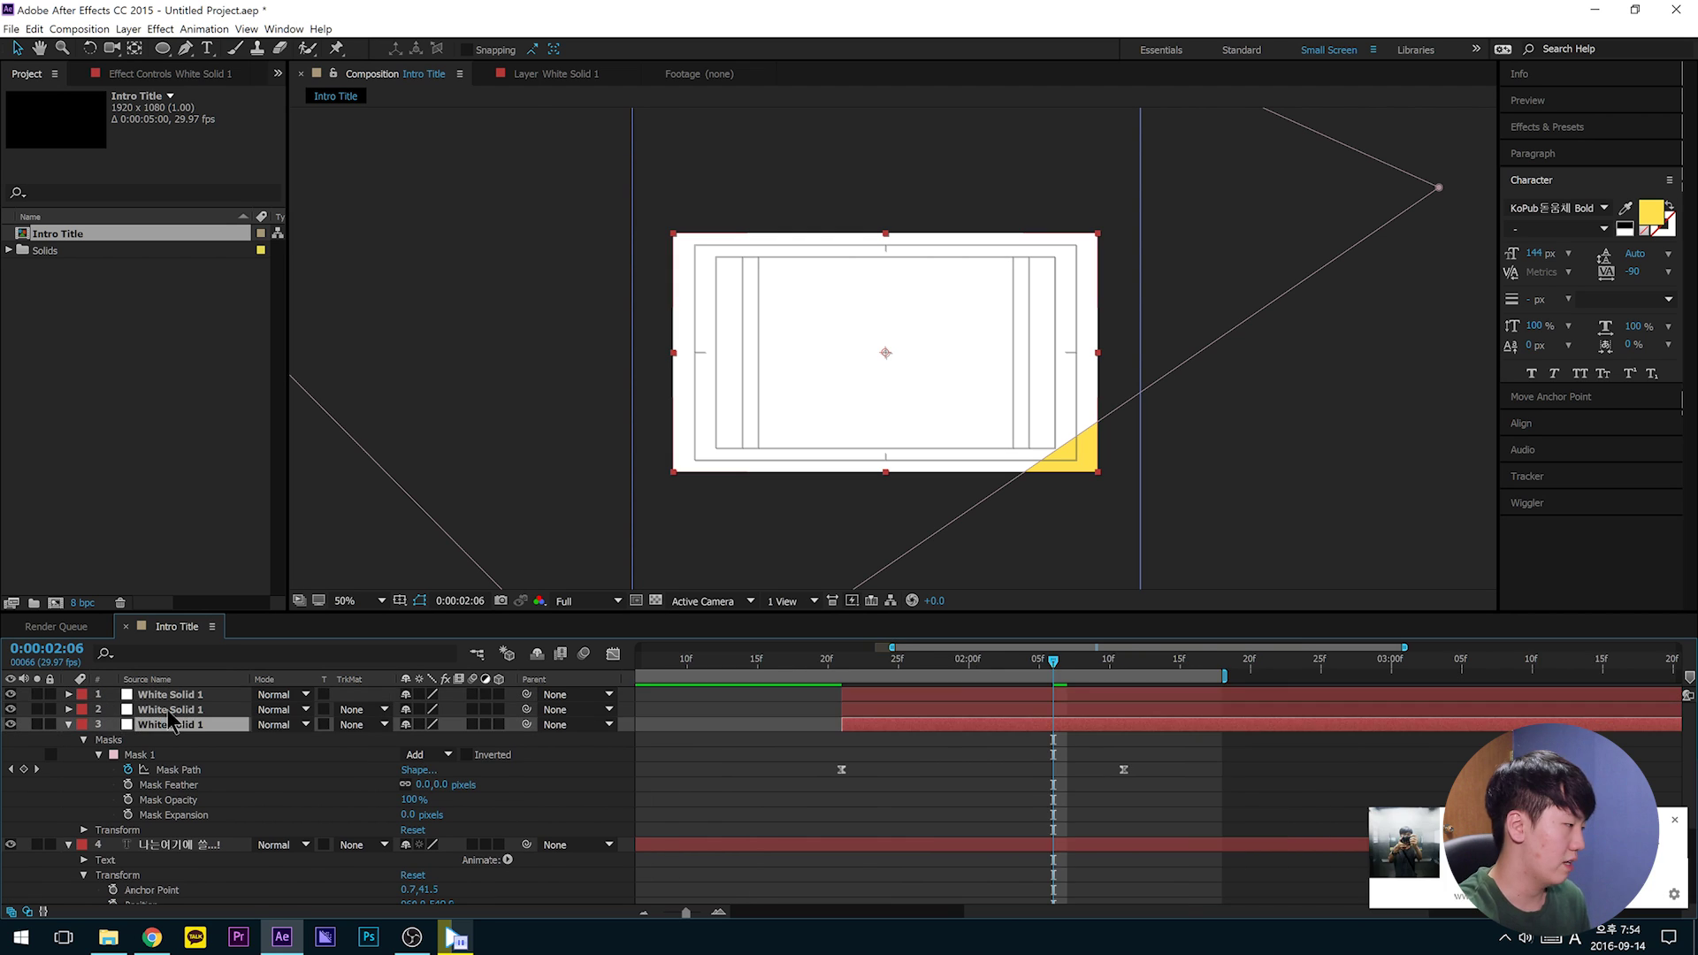
left_click(167, 710)
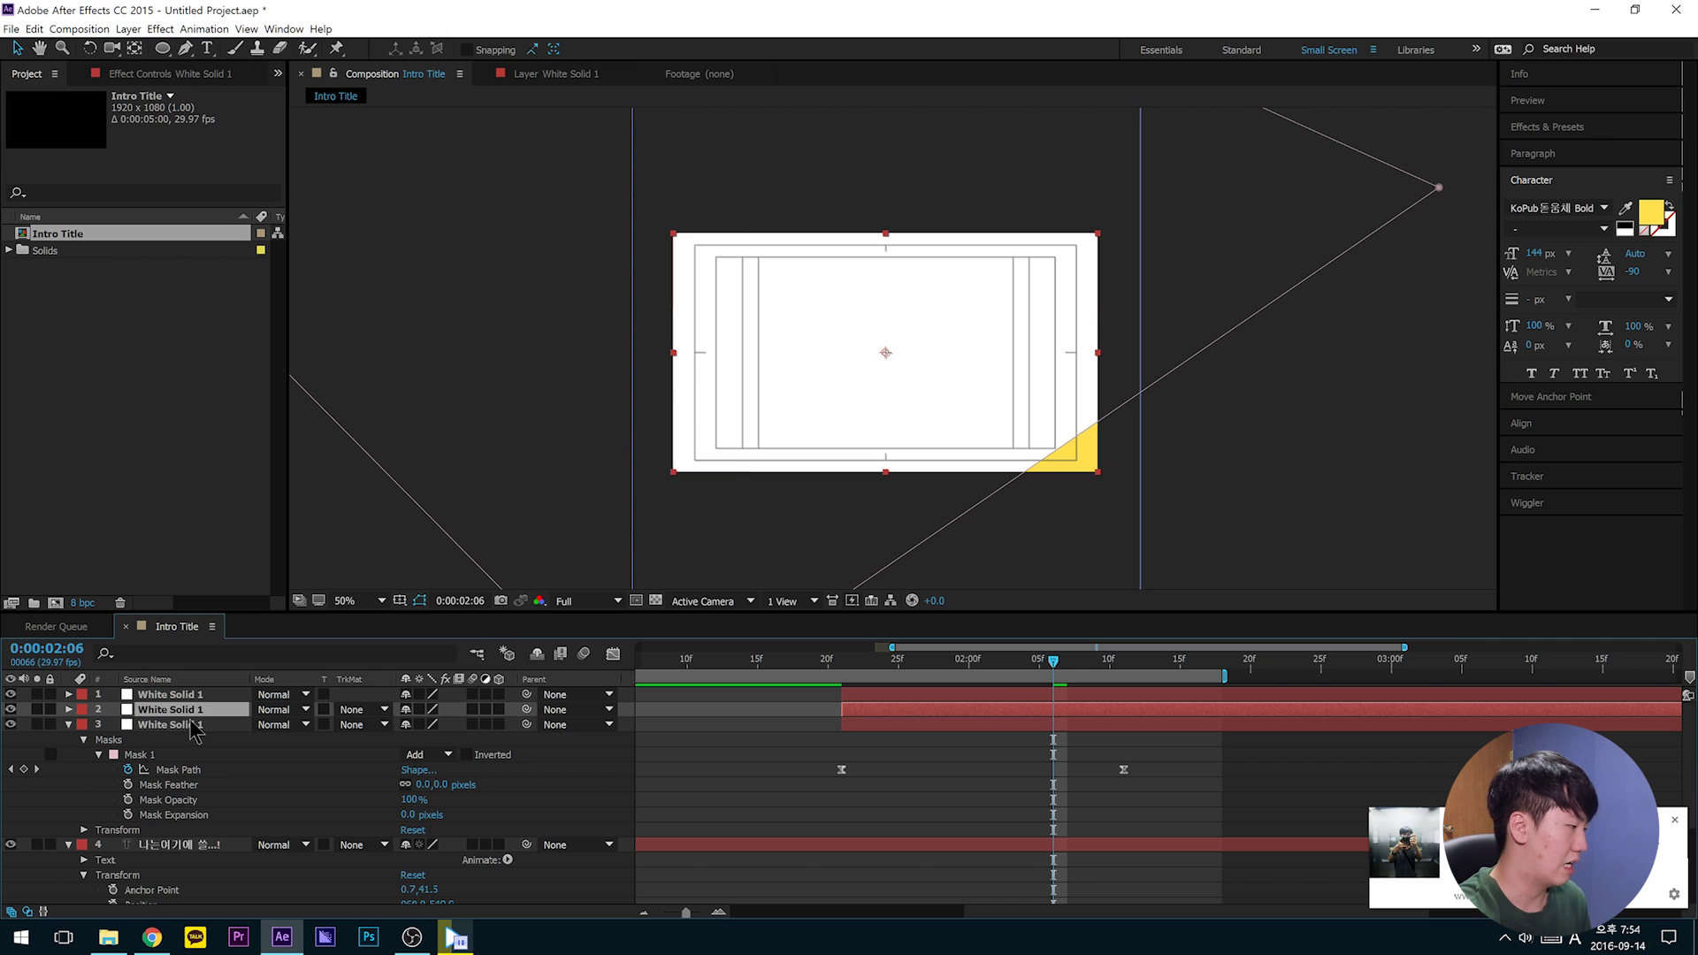
left_click(130, 29)
left_click(163, 62)
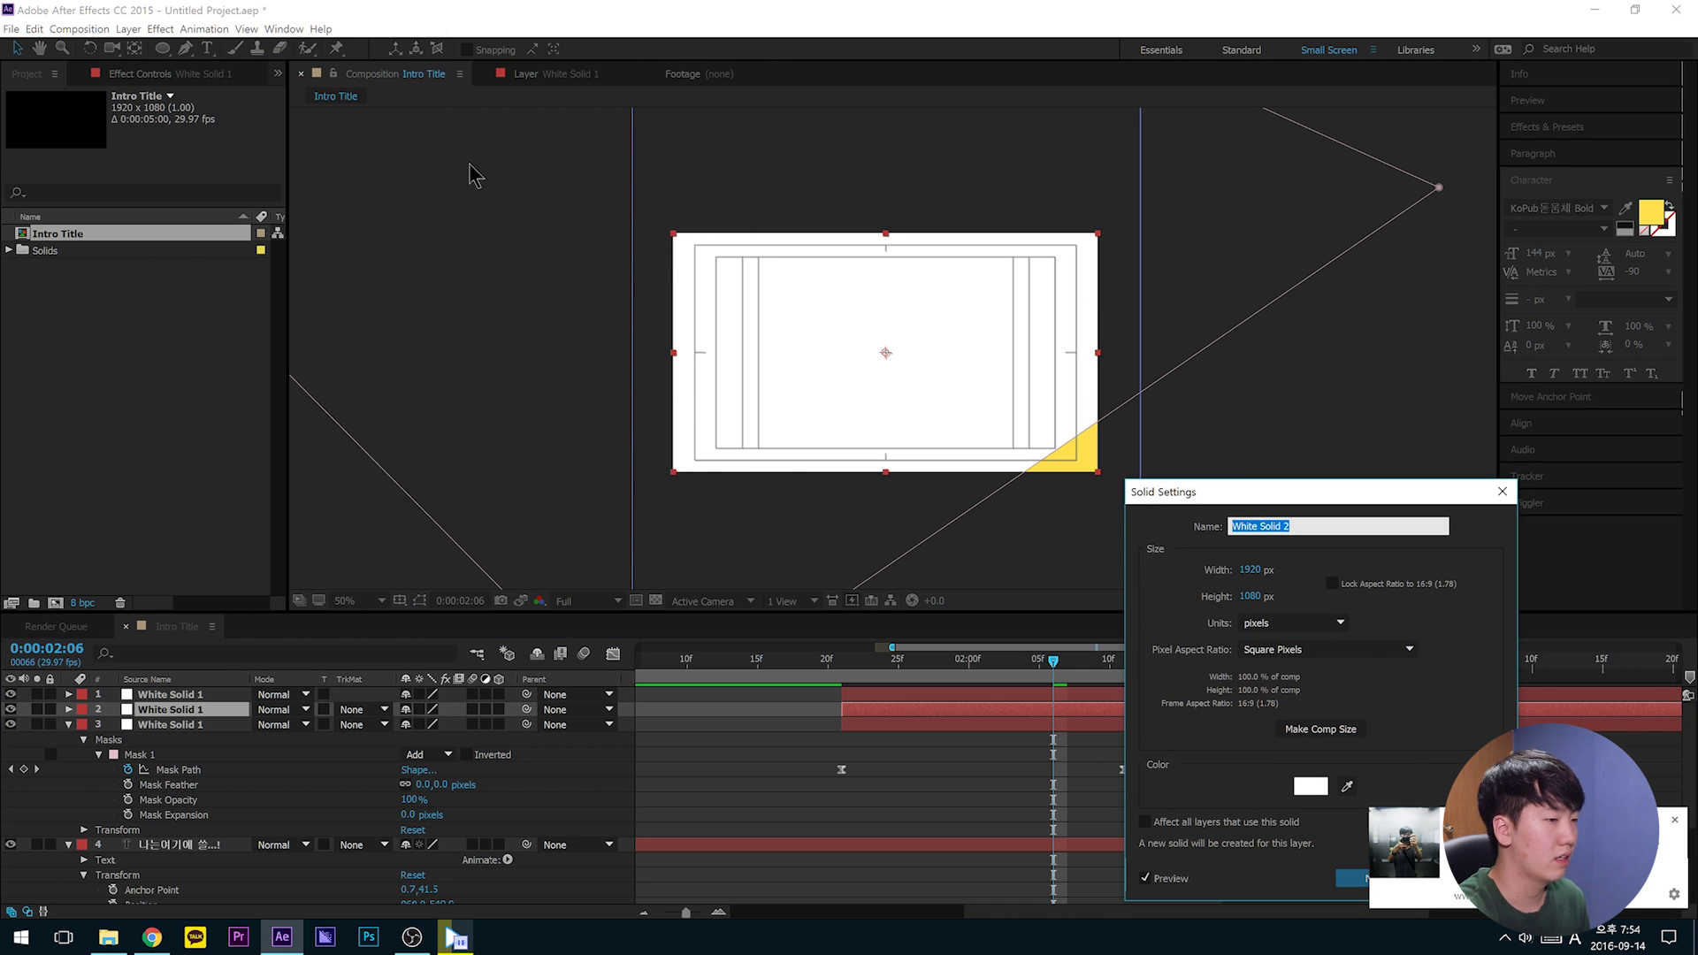
left_click_drag(1244, 484, 931, 255)
left_click(1006, 558)
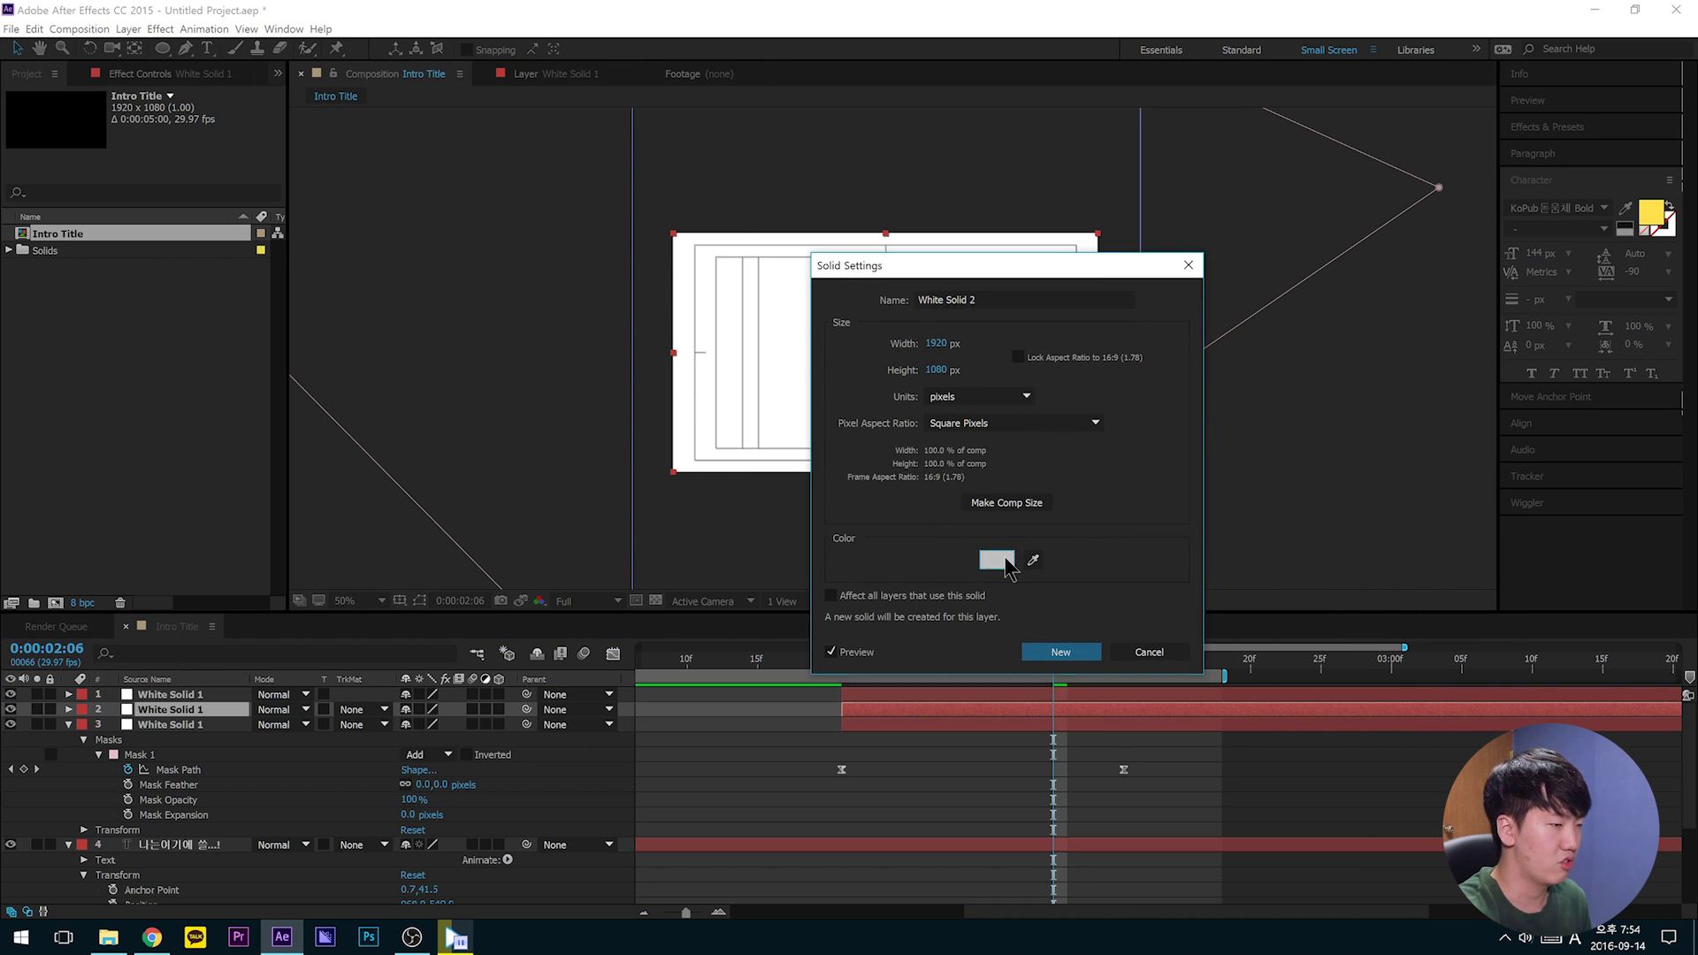
left_click_drag(774, 430, 743, 346)
mouse_move(696, 436)
left_mouse_down()
mouse_move(663, 467)
mouse_move(679, 443)
mouse_move(701, 474)
mouse_move(691, 451)
left_mouse_up()
left_click(674, 459)
left_click(917, 376)
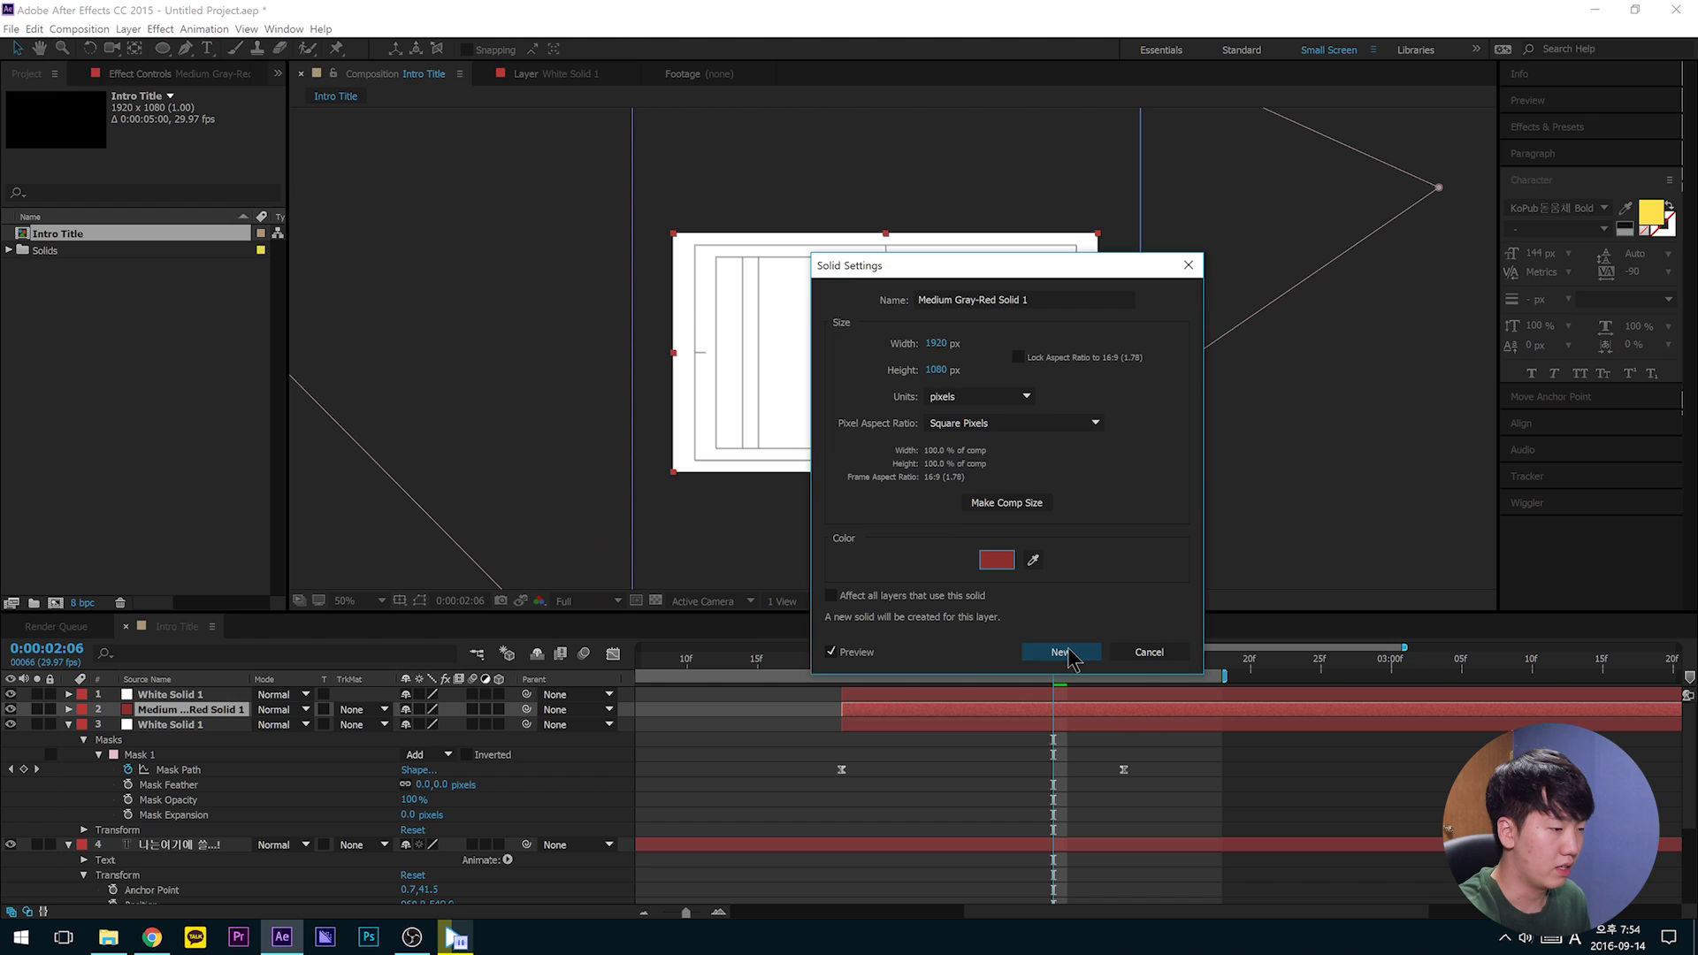
left_click(1060, 652)
Step: Change the topmost white solid copy's colour to medium blue as a new solid
left_click(177, 695)
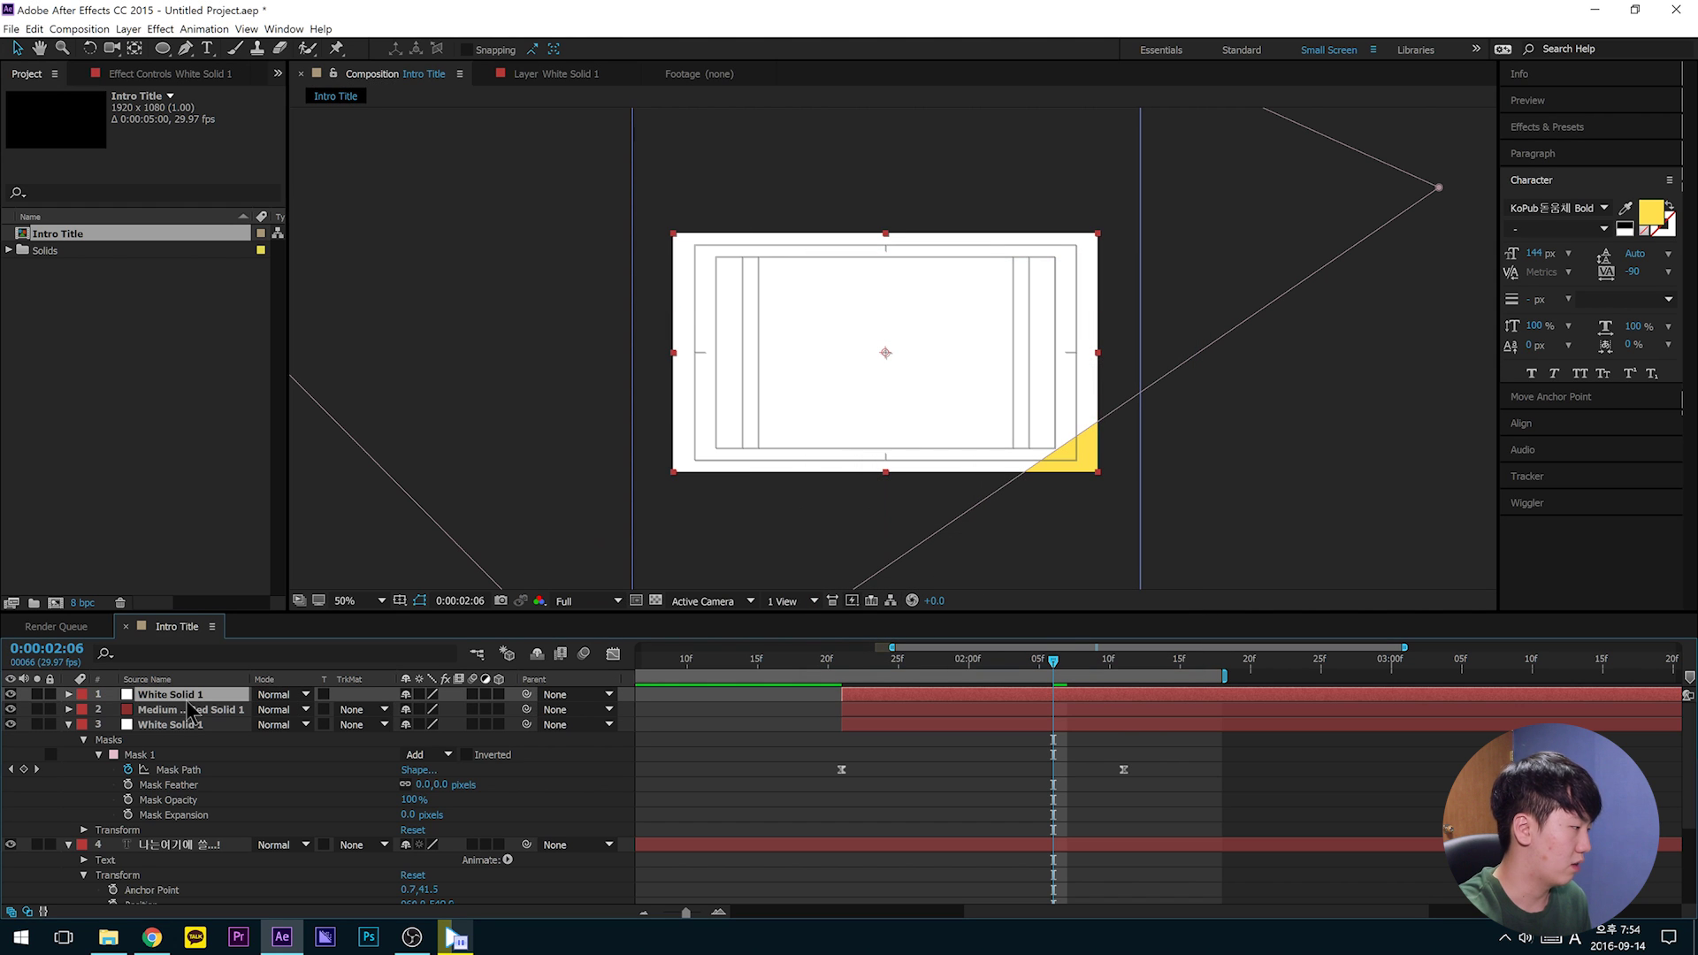
left_click(133, 30)
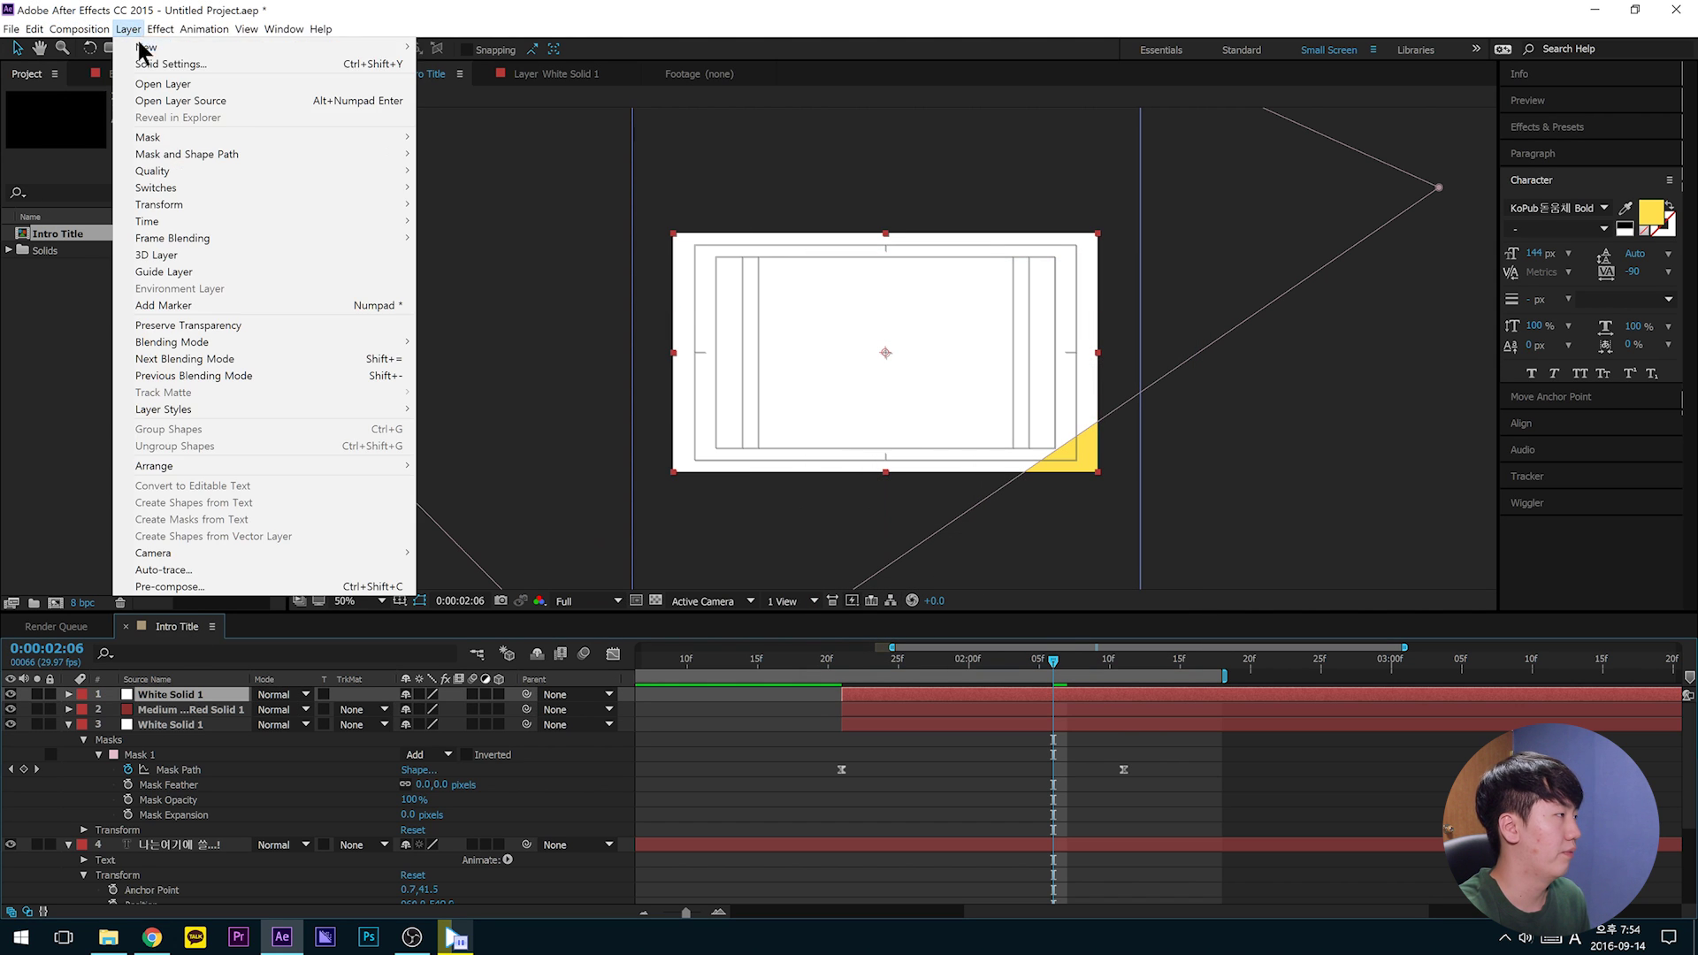
left_click(168, 76)
left_click(1002, 561)
left_click(777, 464)
mouse_move(655, 456)
left_mouse_down()
mouse_move(614, 436)
mouse_move(696, 416)
left_mouse_up()
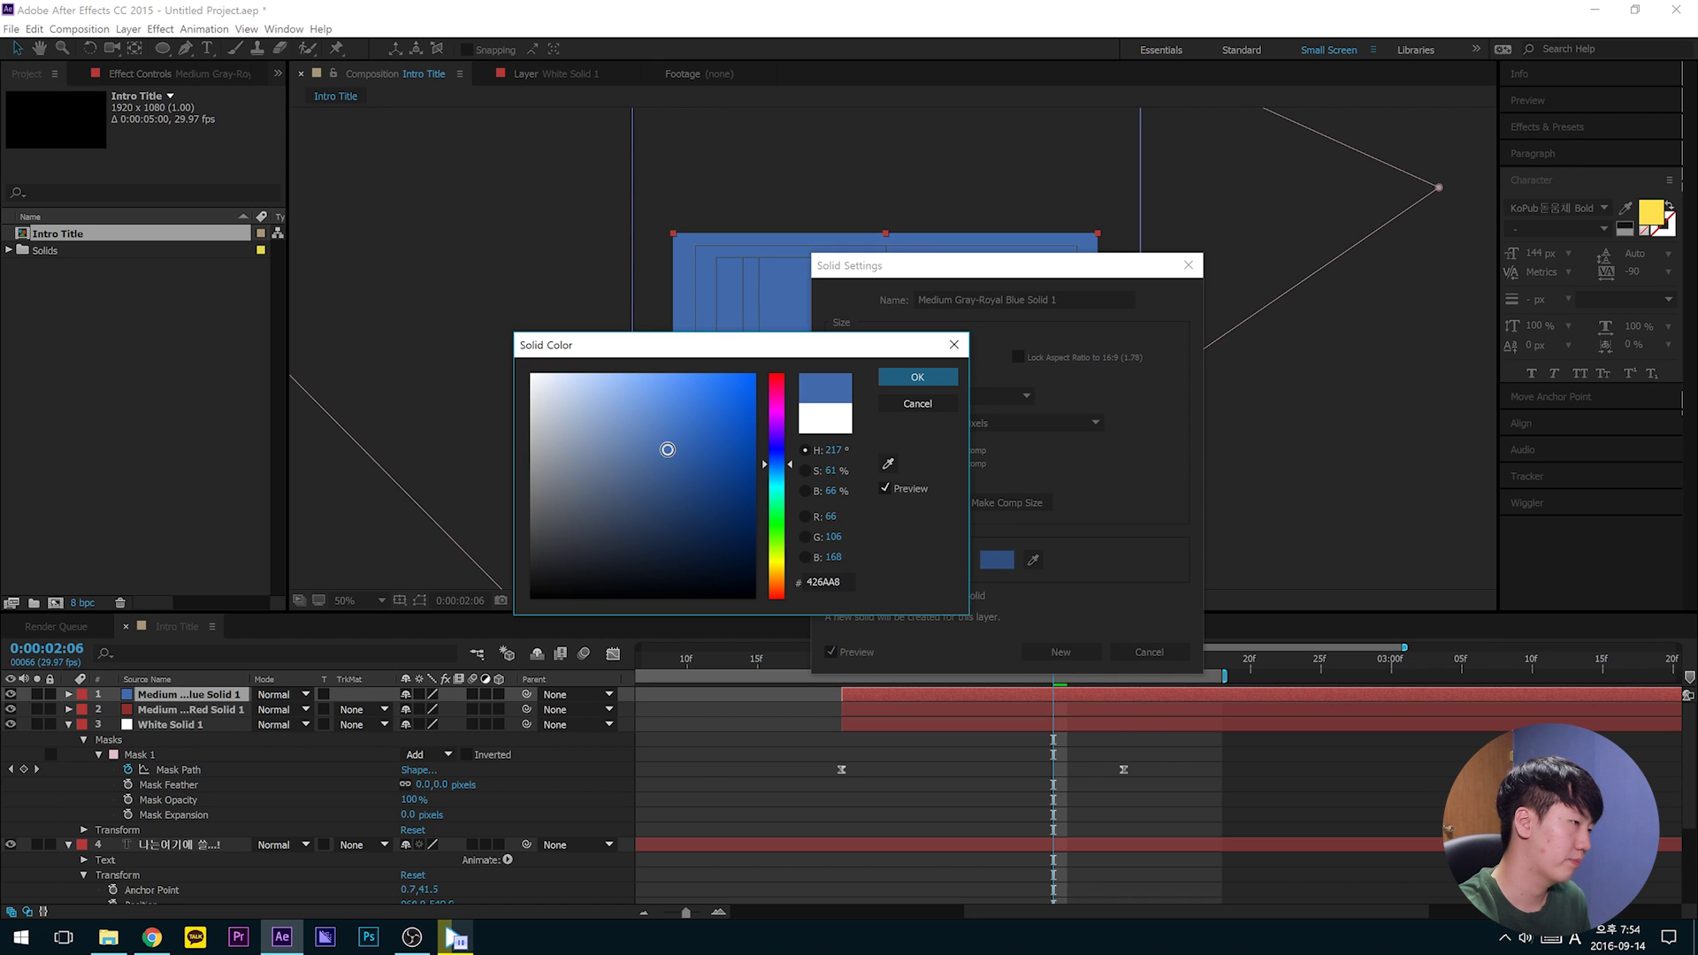
left_click(957, 378)
left_click(1065, 651)
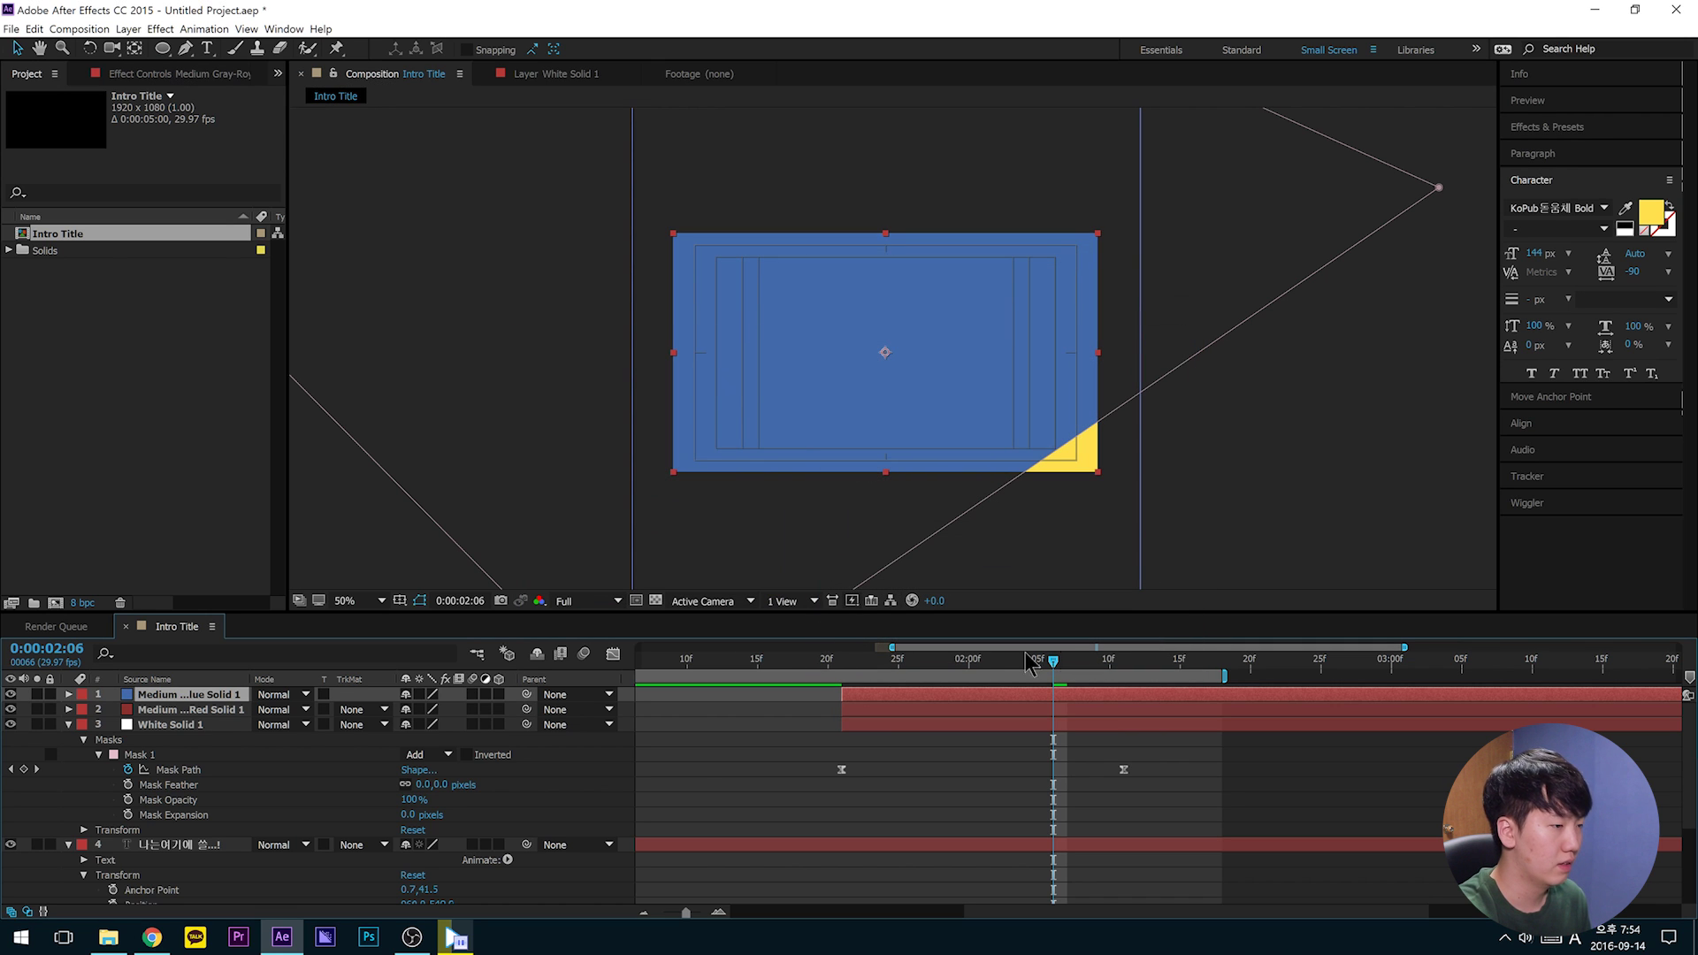
Step: Stagger the coloured solids in time so that the dark red one starts at 0:00:02:01 and the blue one at 0:00:02:11
left_click(889, 710)
left_click_drag(896, 711, 1277, 706)
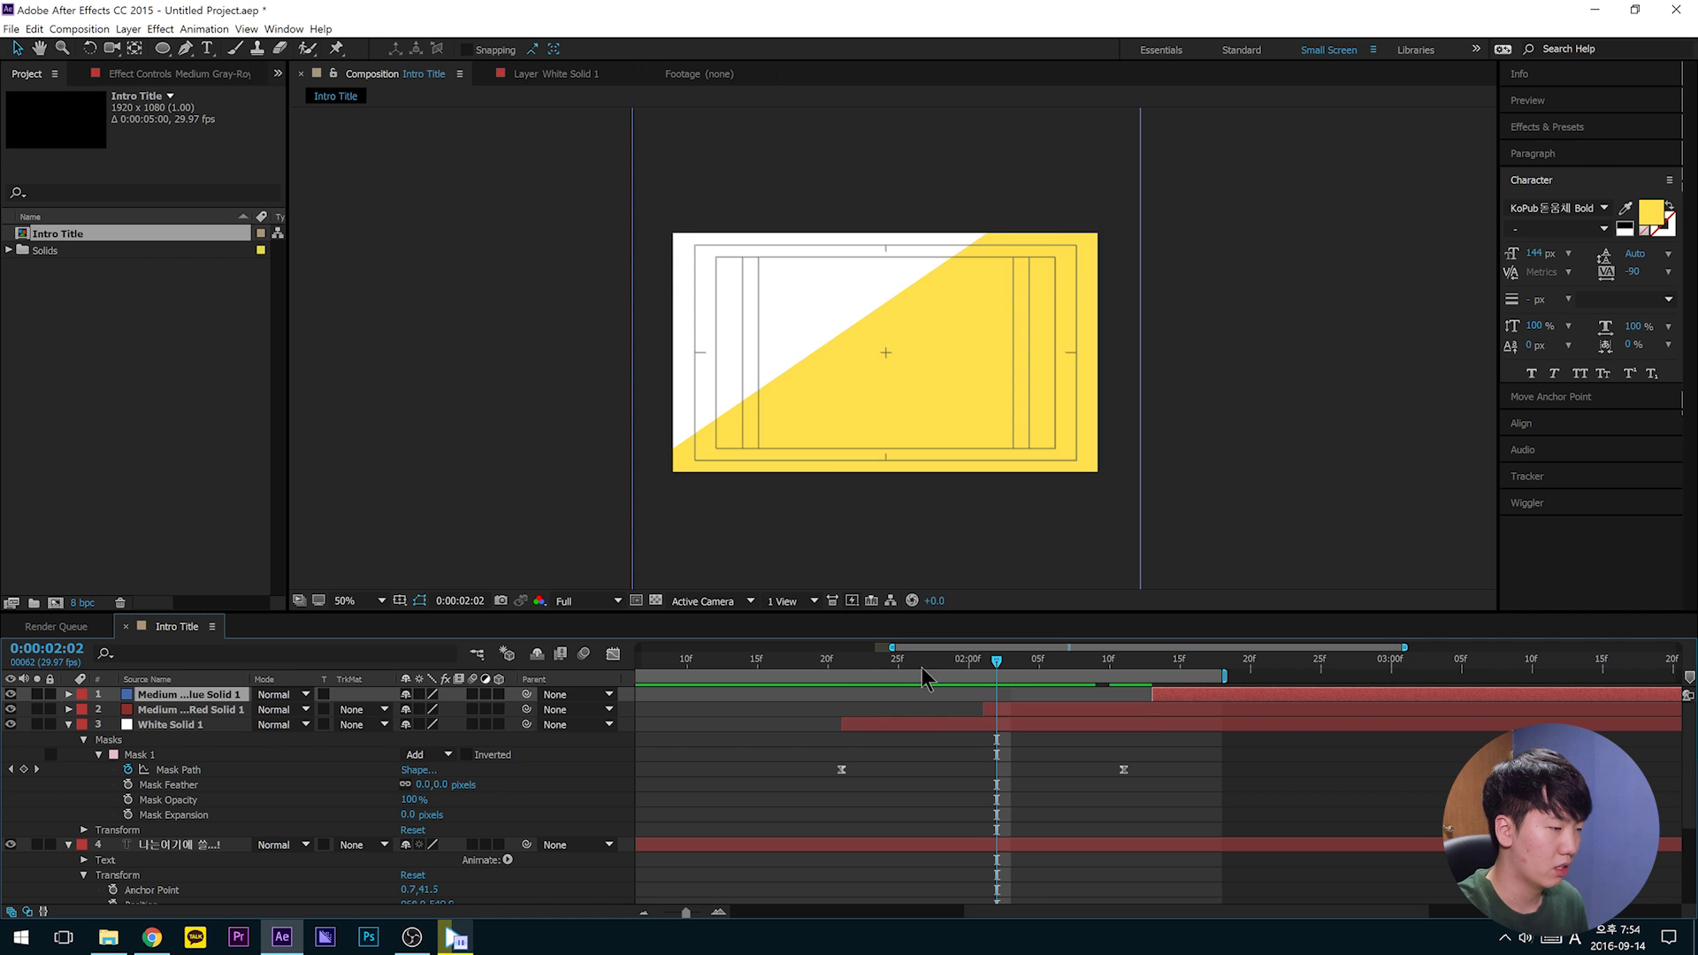
left_click_drag(685, 285, 521, 318)
left_click_drag(863, 690, 847, 690)
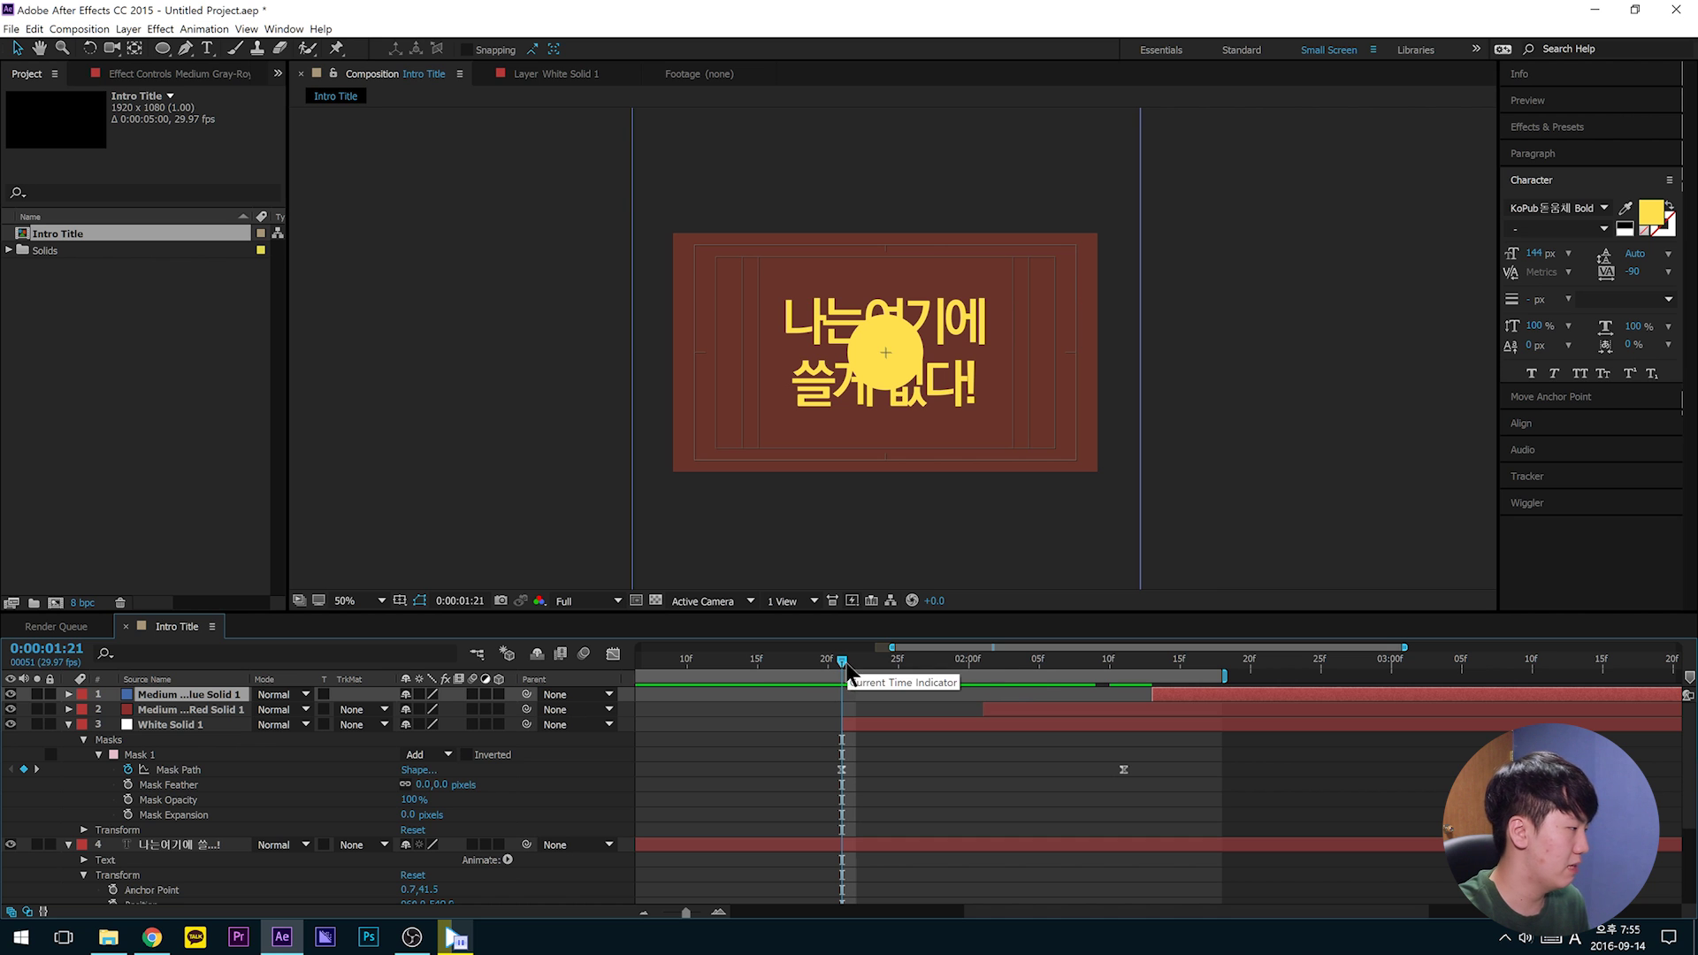
left_click_drag(846, 671, 983, 727)
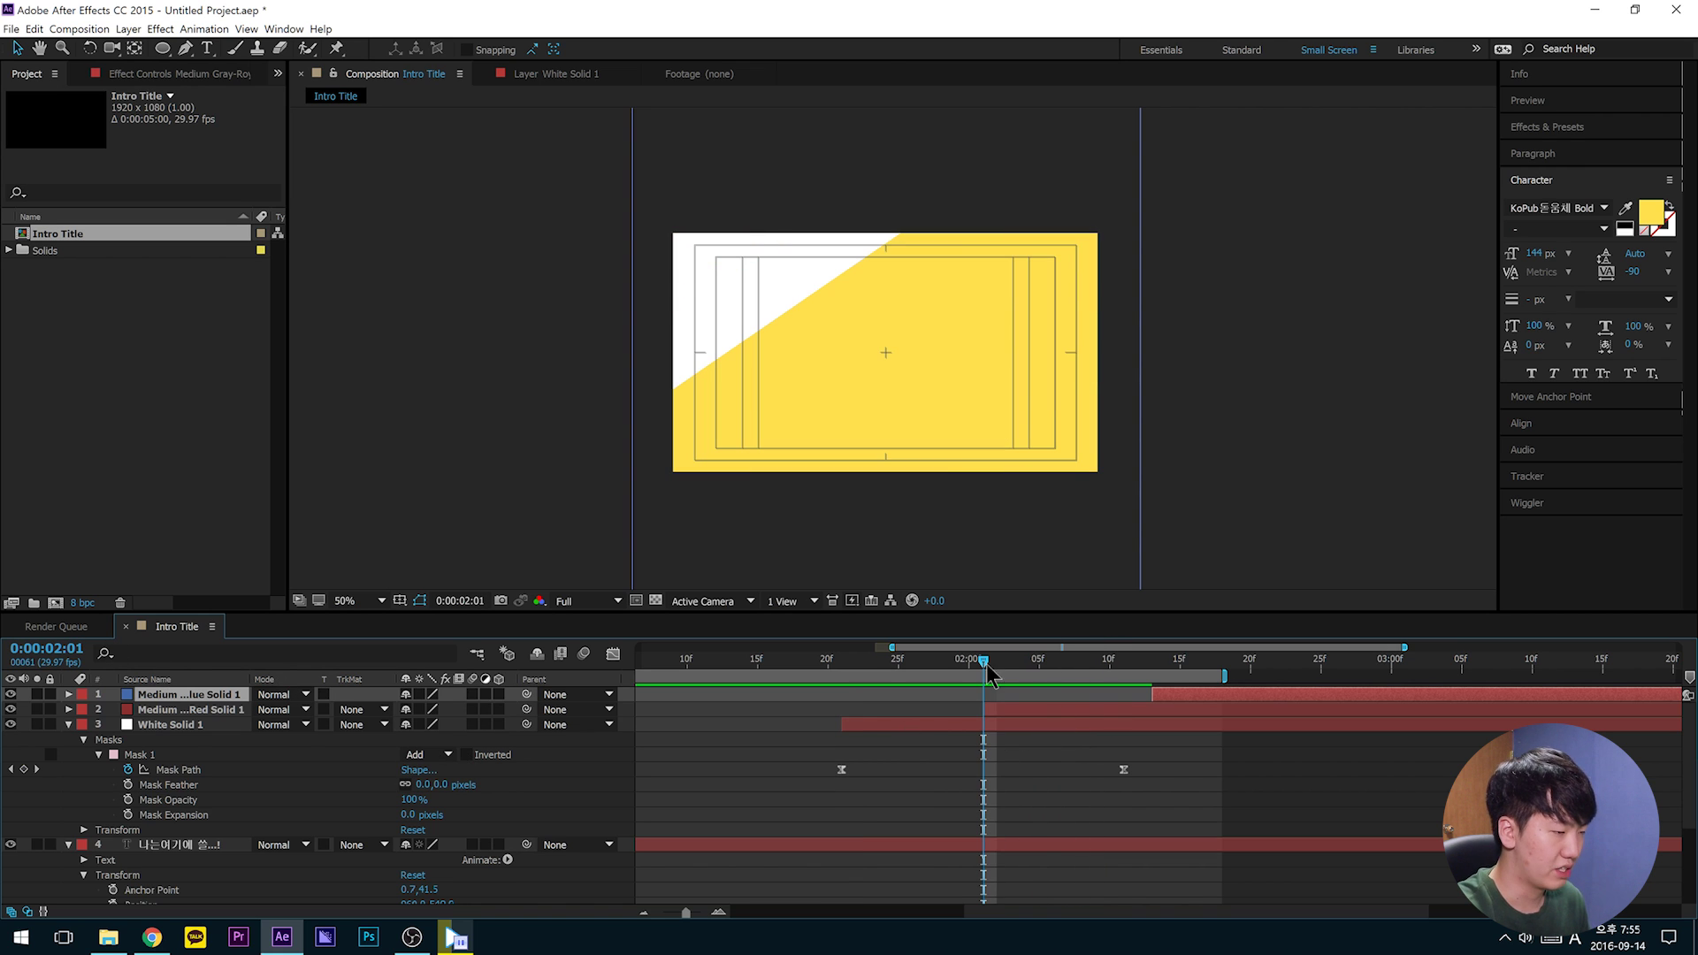
left_click_drag(986, 670, 1166, 705)
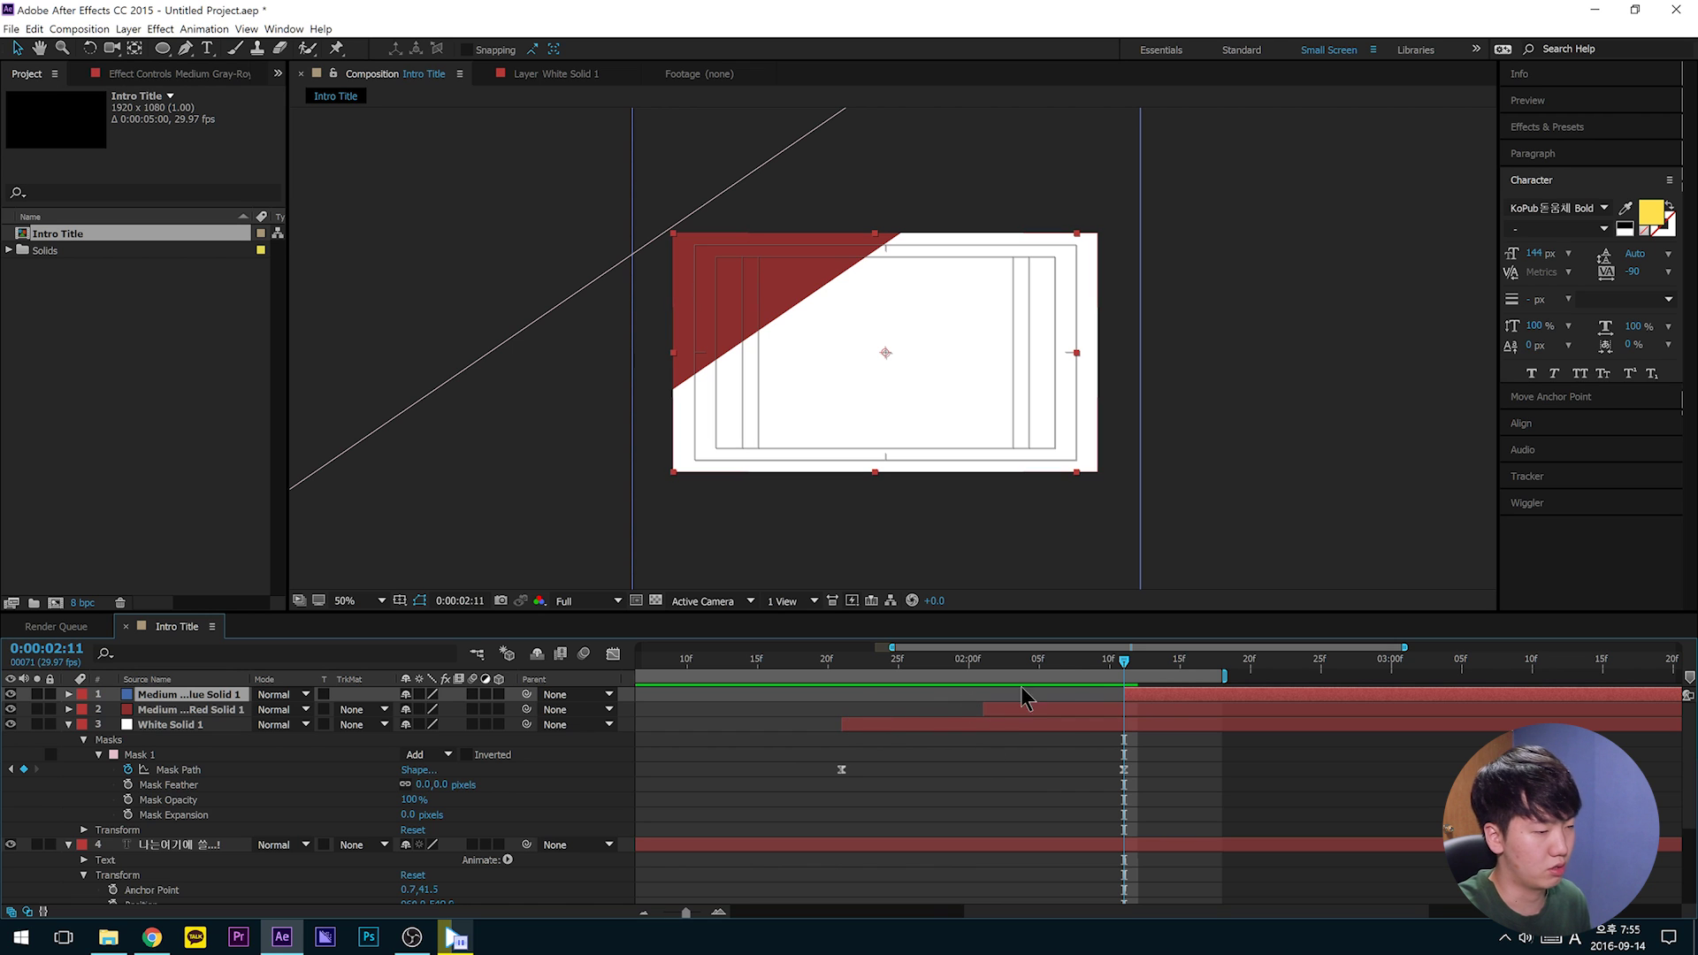
Step: Extend the work area's end past 0:00:03:00 and preview the staggered white, red and blue wipes
key("space")
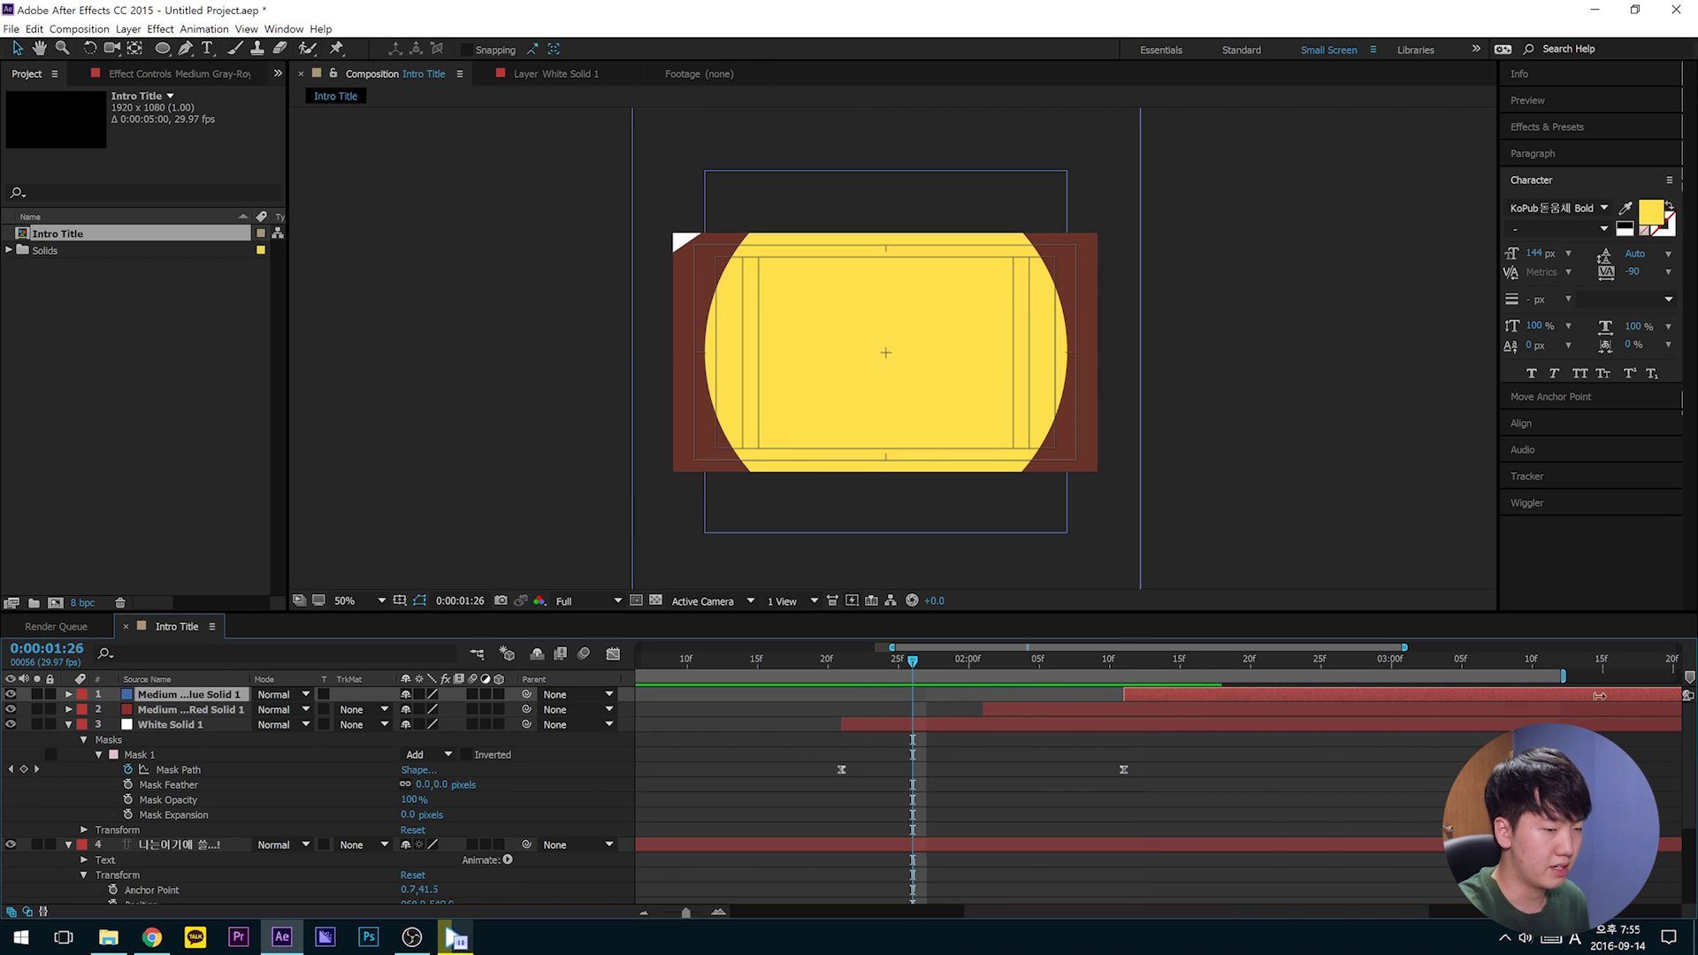
scroll(1250, 747, "up", 1)
scroll(1225, 746, "down", 2)
key("space")
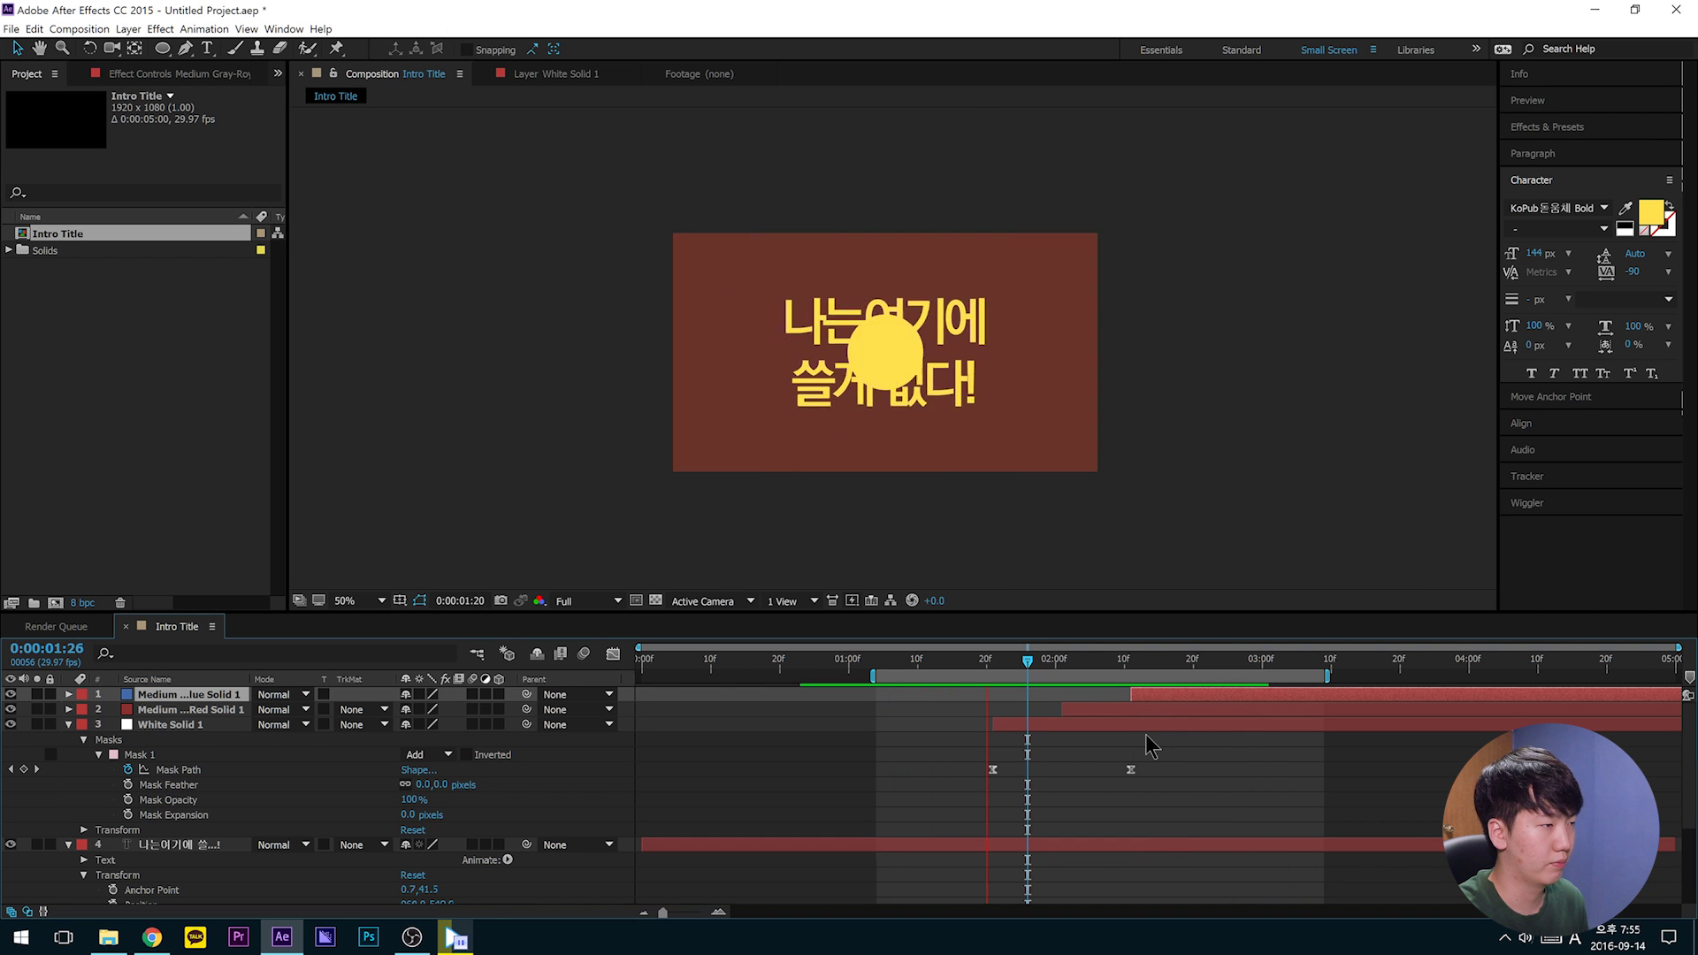
key("space")
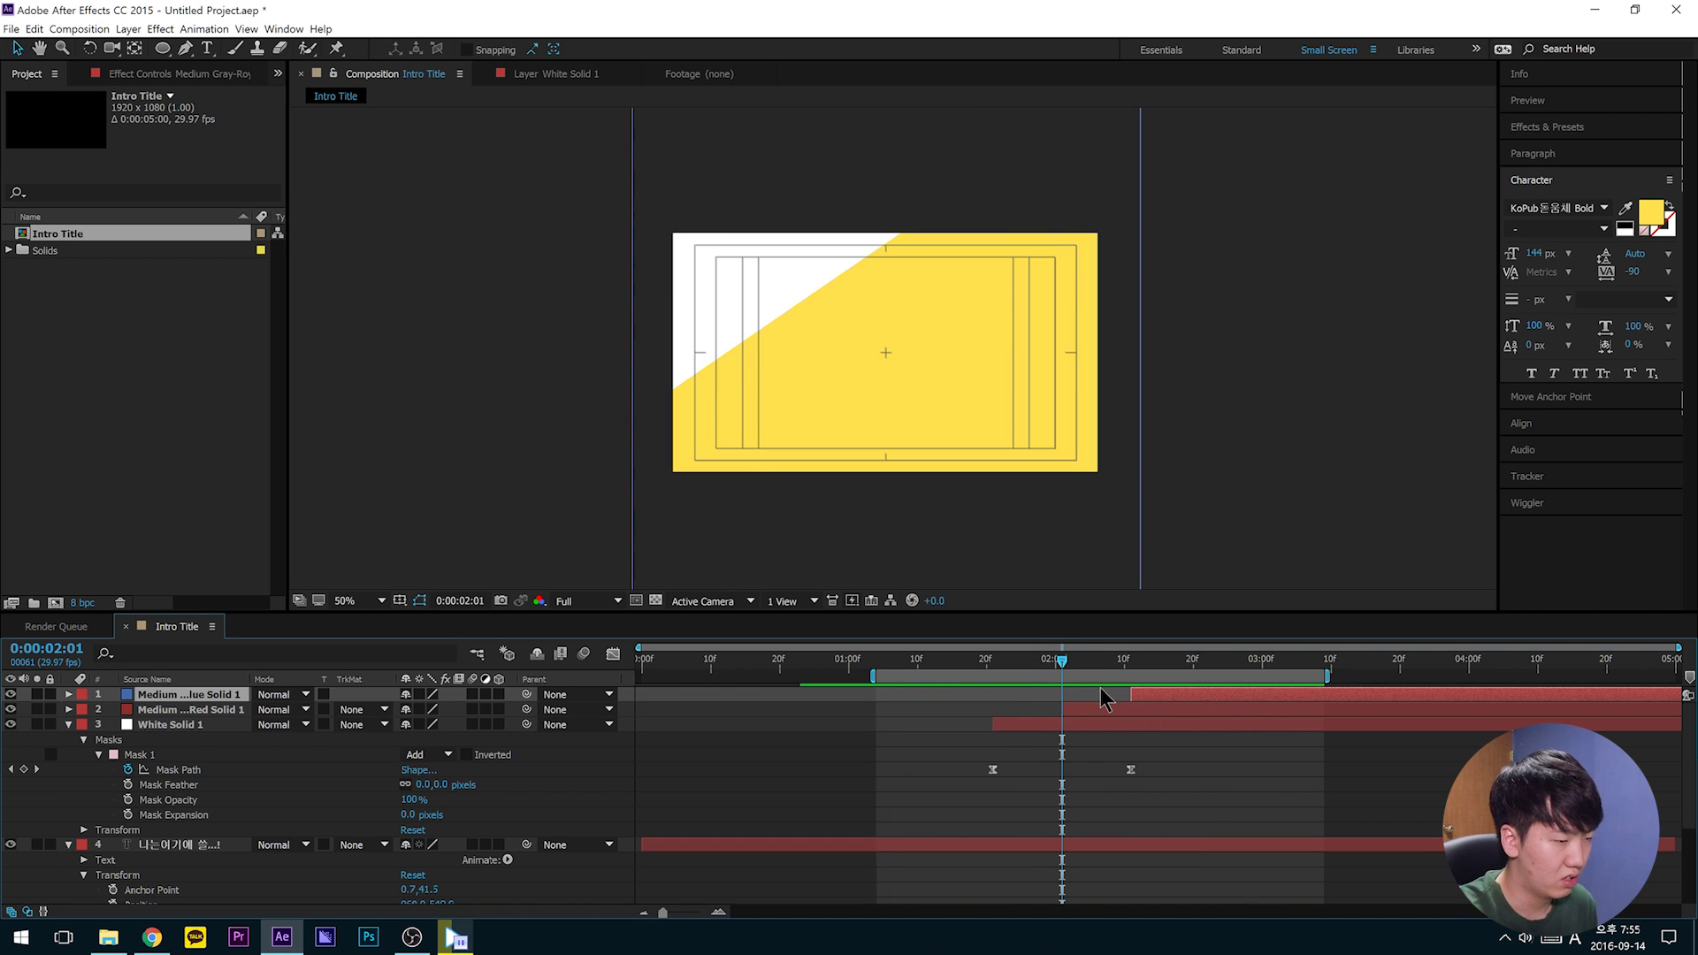
Step: Shift the dark red solid's start to about 0:00:02:03 and the blue solid's to about 0:00:02:15, previewing the wipes
left_click(1123, 712, "shift")
left_click_drag(1094, 716, 1194, 701)
left_click(1176, 697)
left_click(1118, 663)
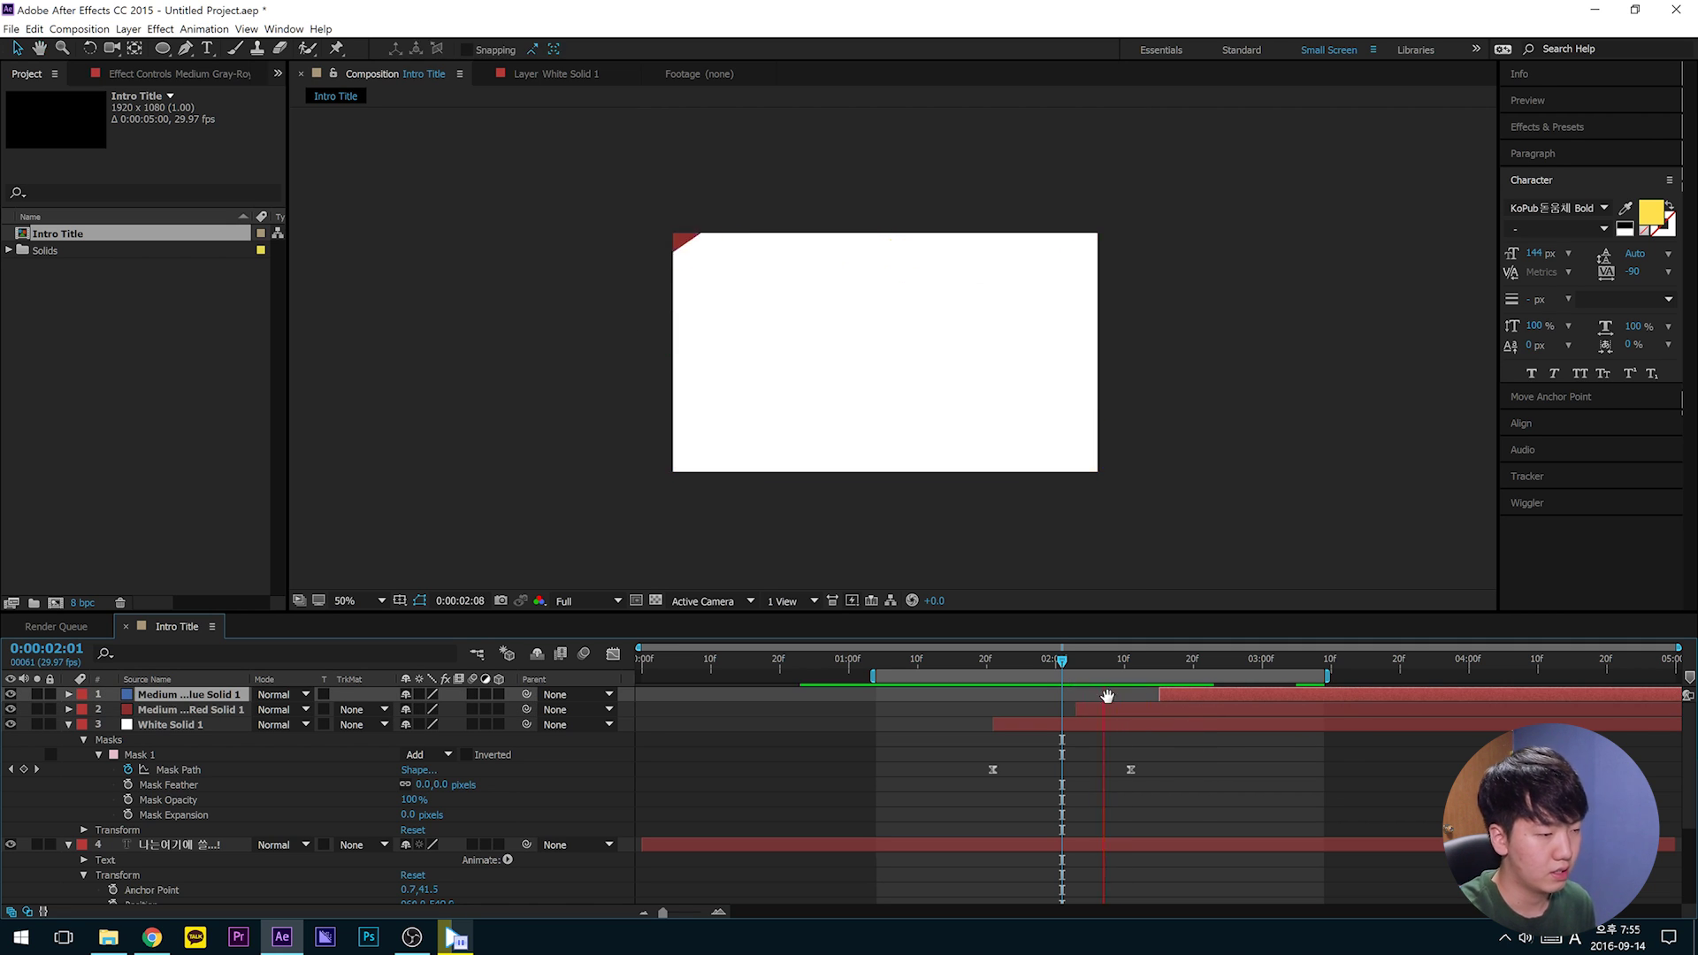
left_click_drag(1070, 672, 1035, 672)
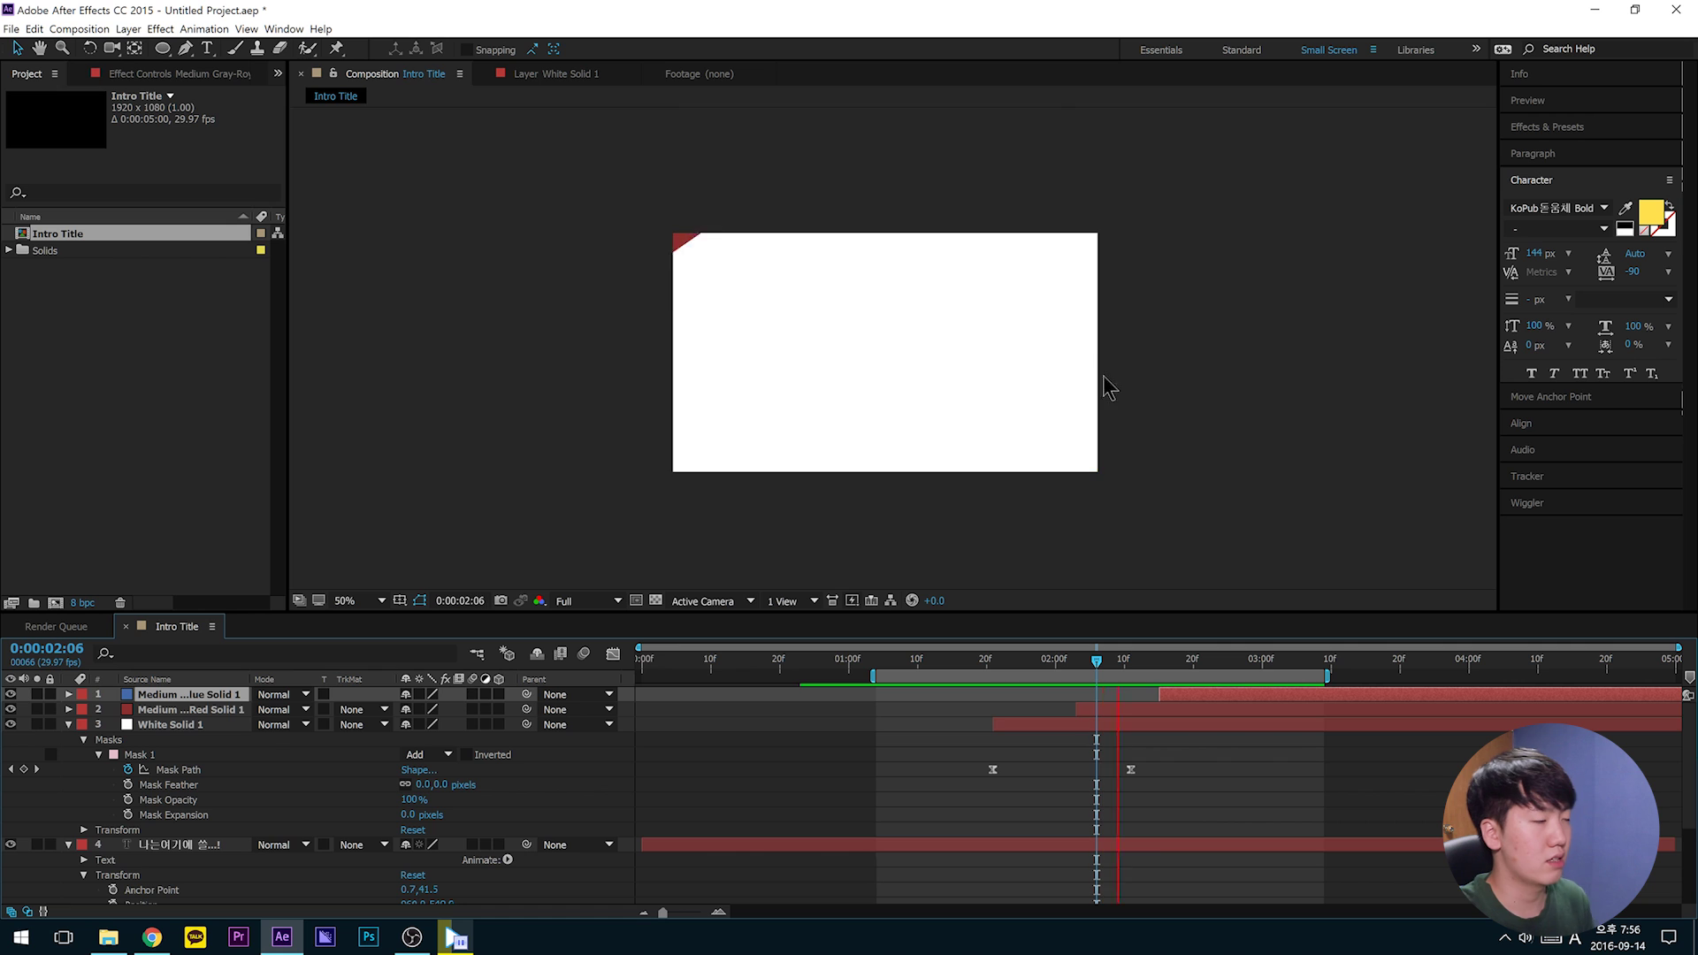
Step: Extend the work area's start to 0:00:00:00 and preview the whole intro from the beginning
key("Home")
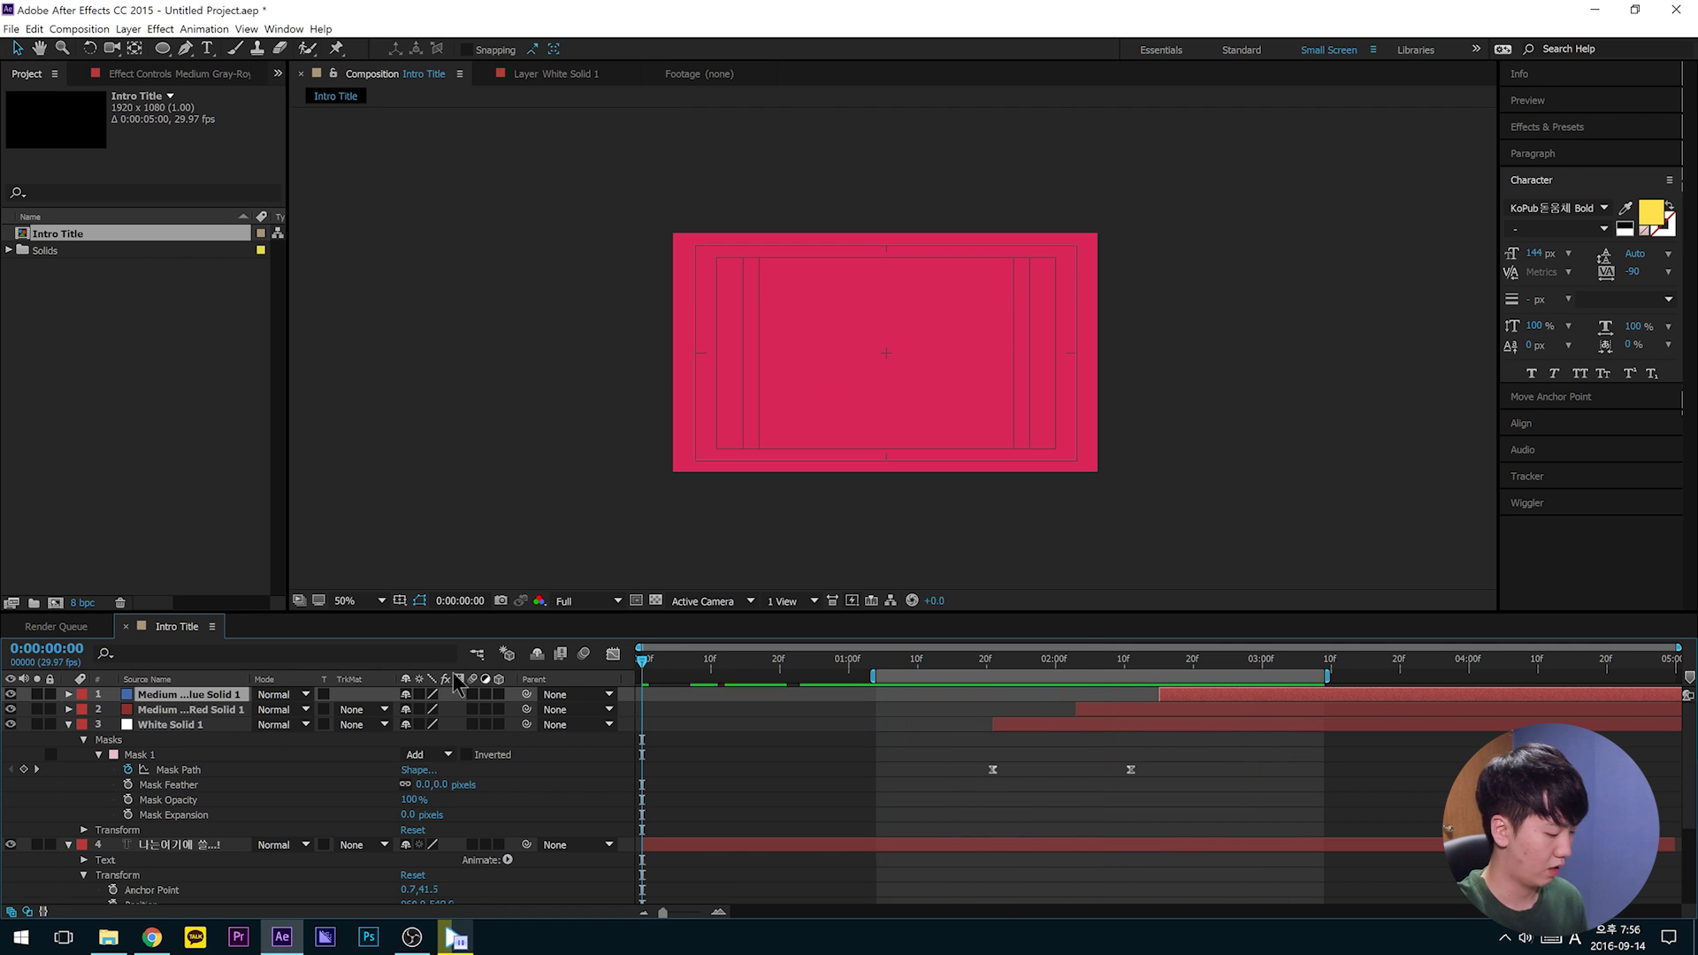
key("space")
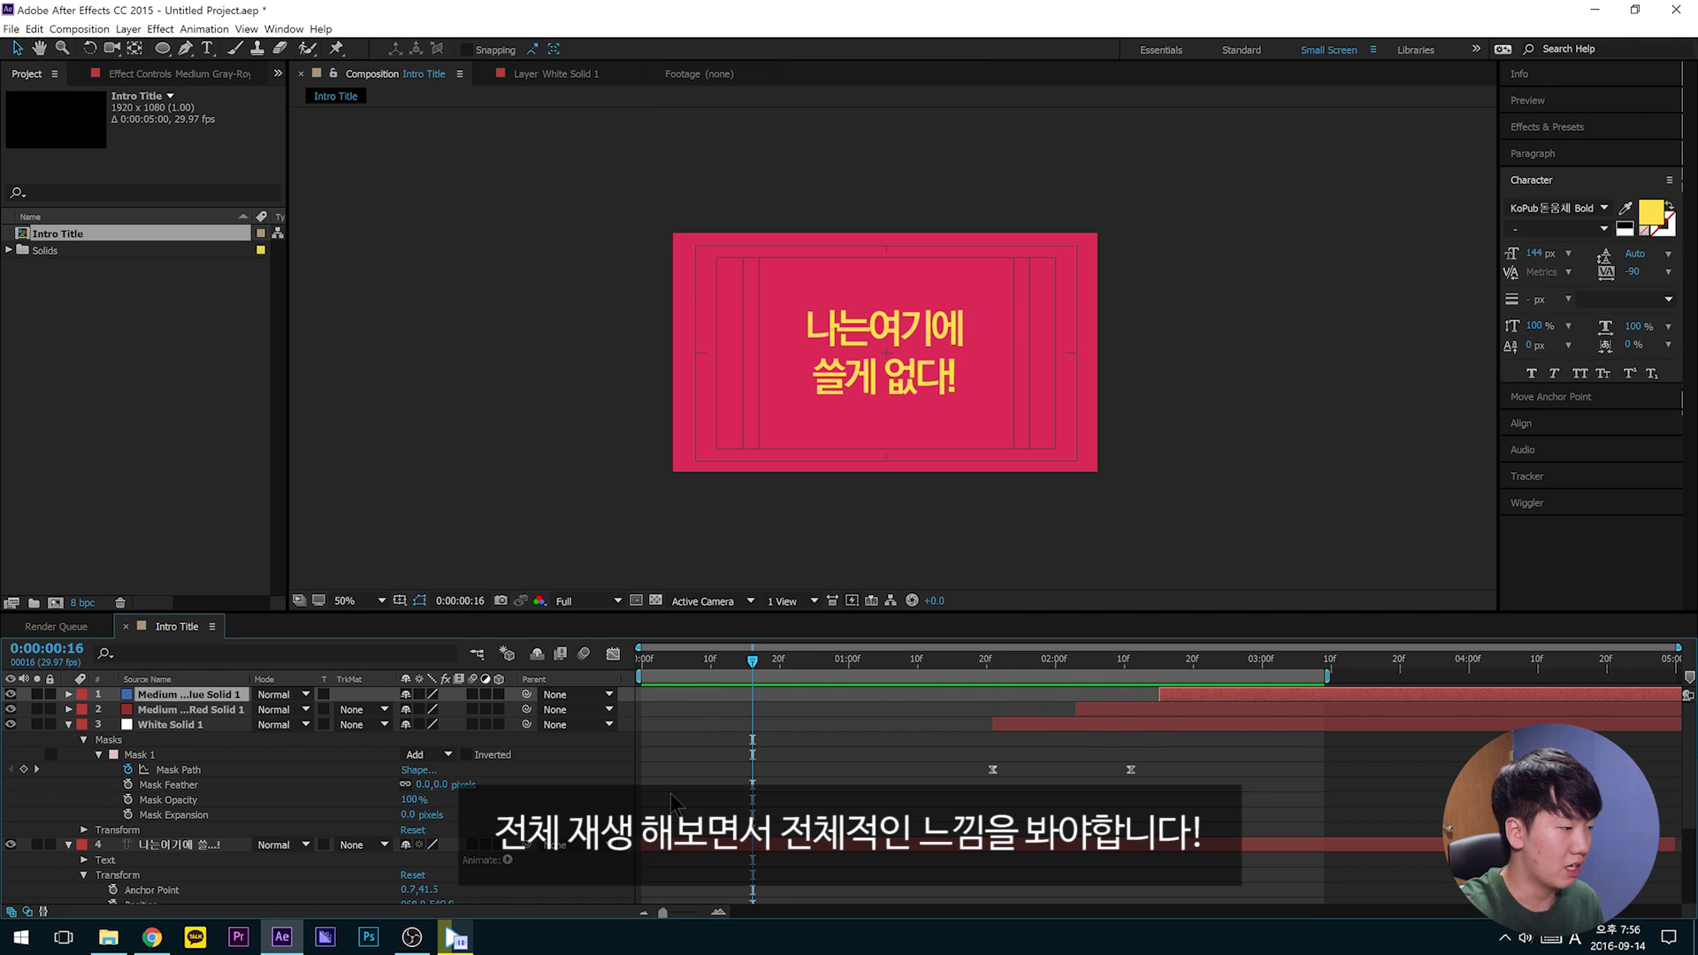
left_click_drag(754, 689, 844, 736)
Step: Collapse the expanded properties of all layers in the timeline
scroll(844, 736, "down", 1)
scroll(844, 736, "down", 4)
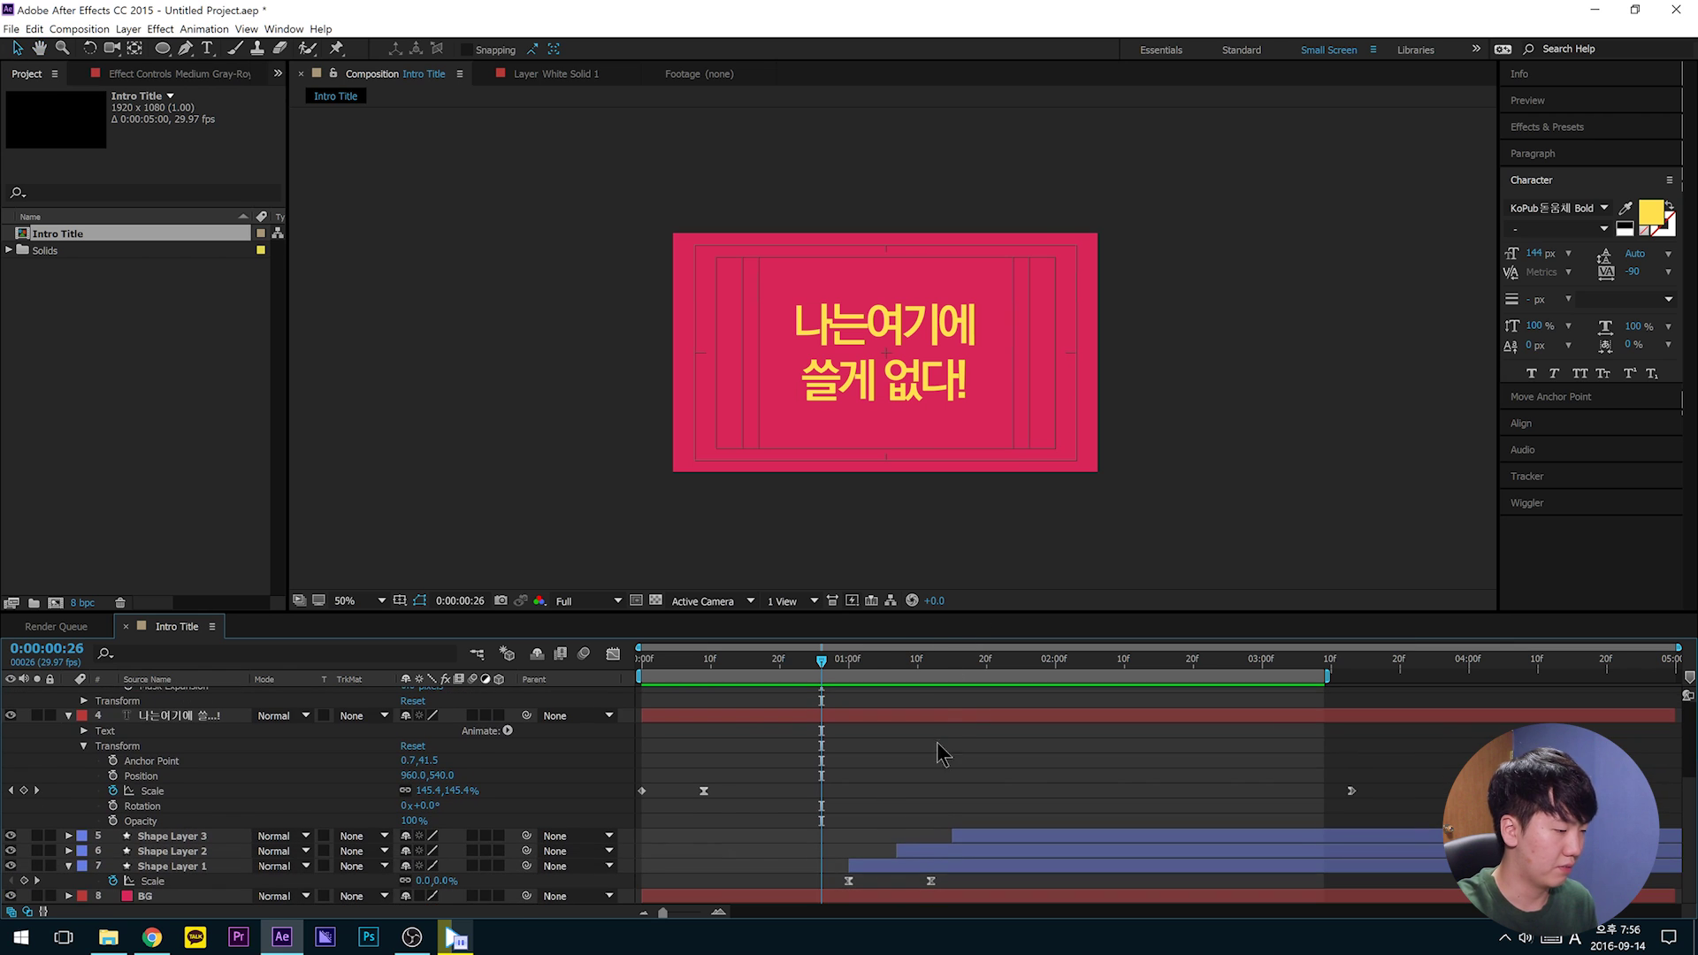
left_click(894, 869)
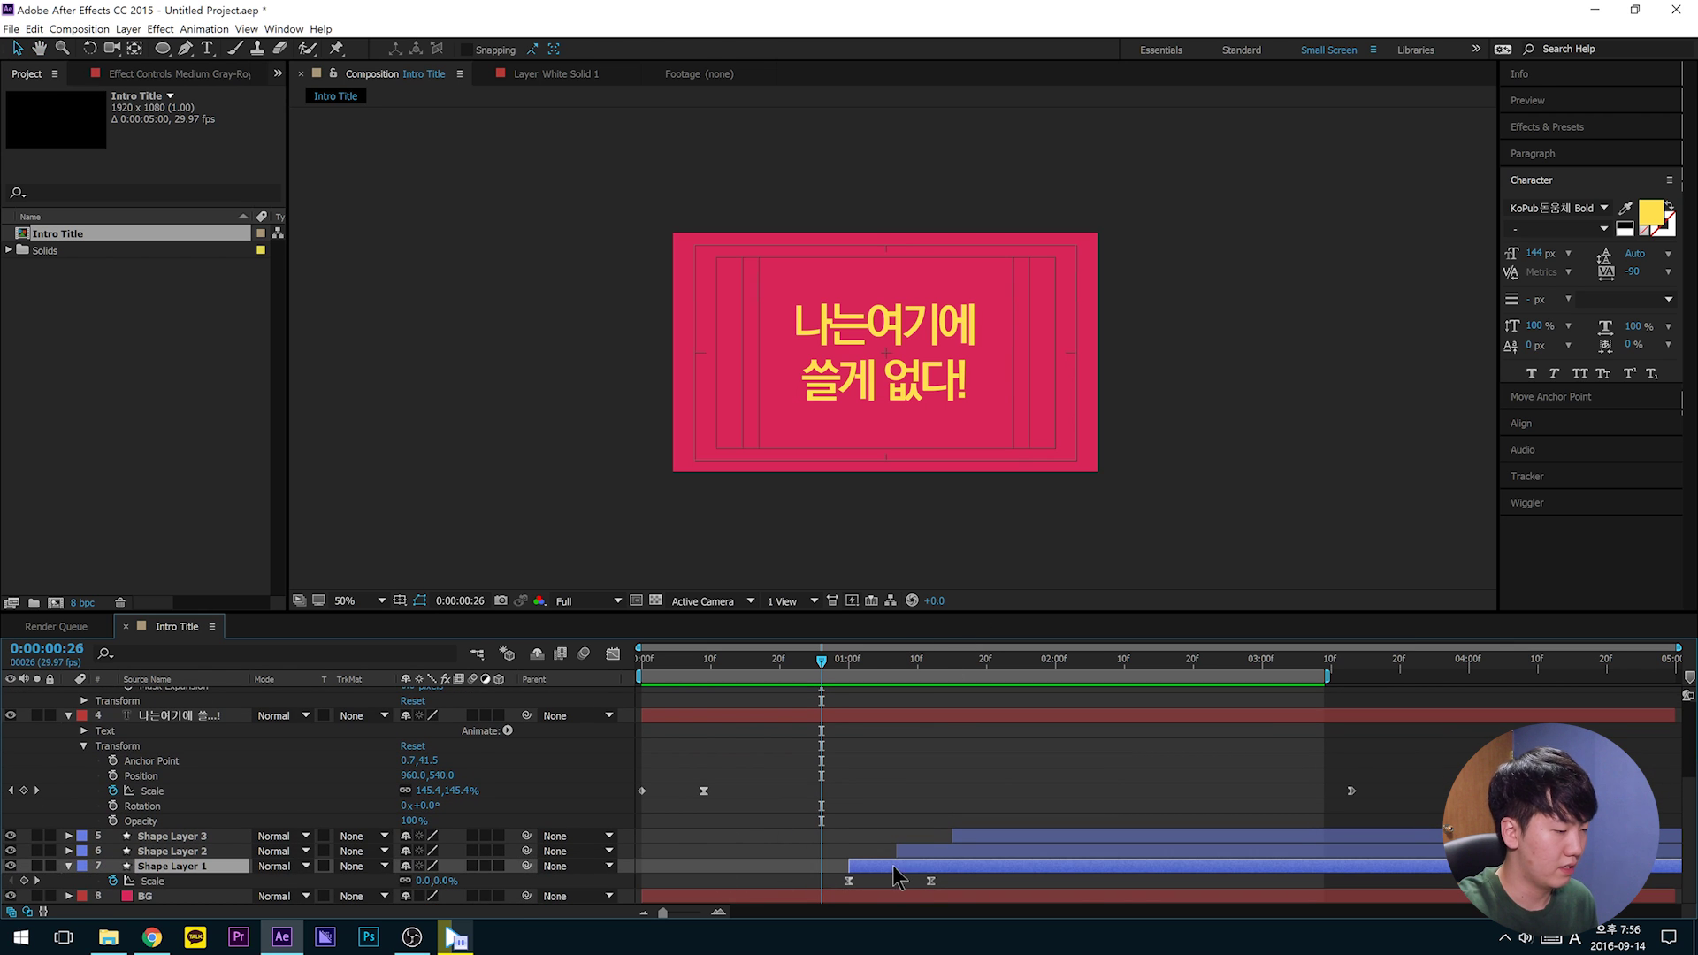
scroll(1035, 745, "up", 3)
left_click(1015, 761)
key("u")
scroll(729, 745, "up", 1)
key("u")
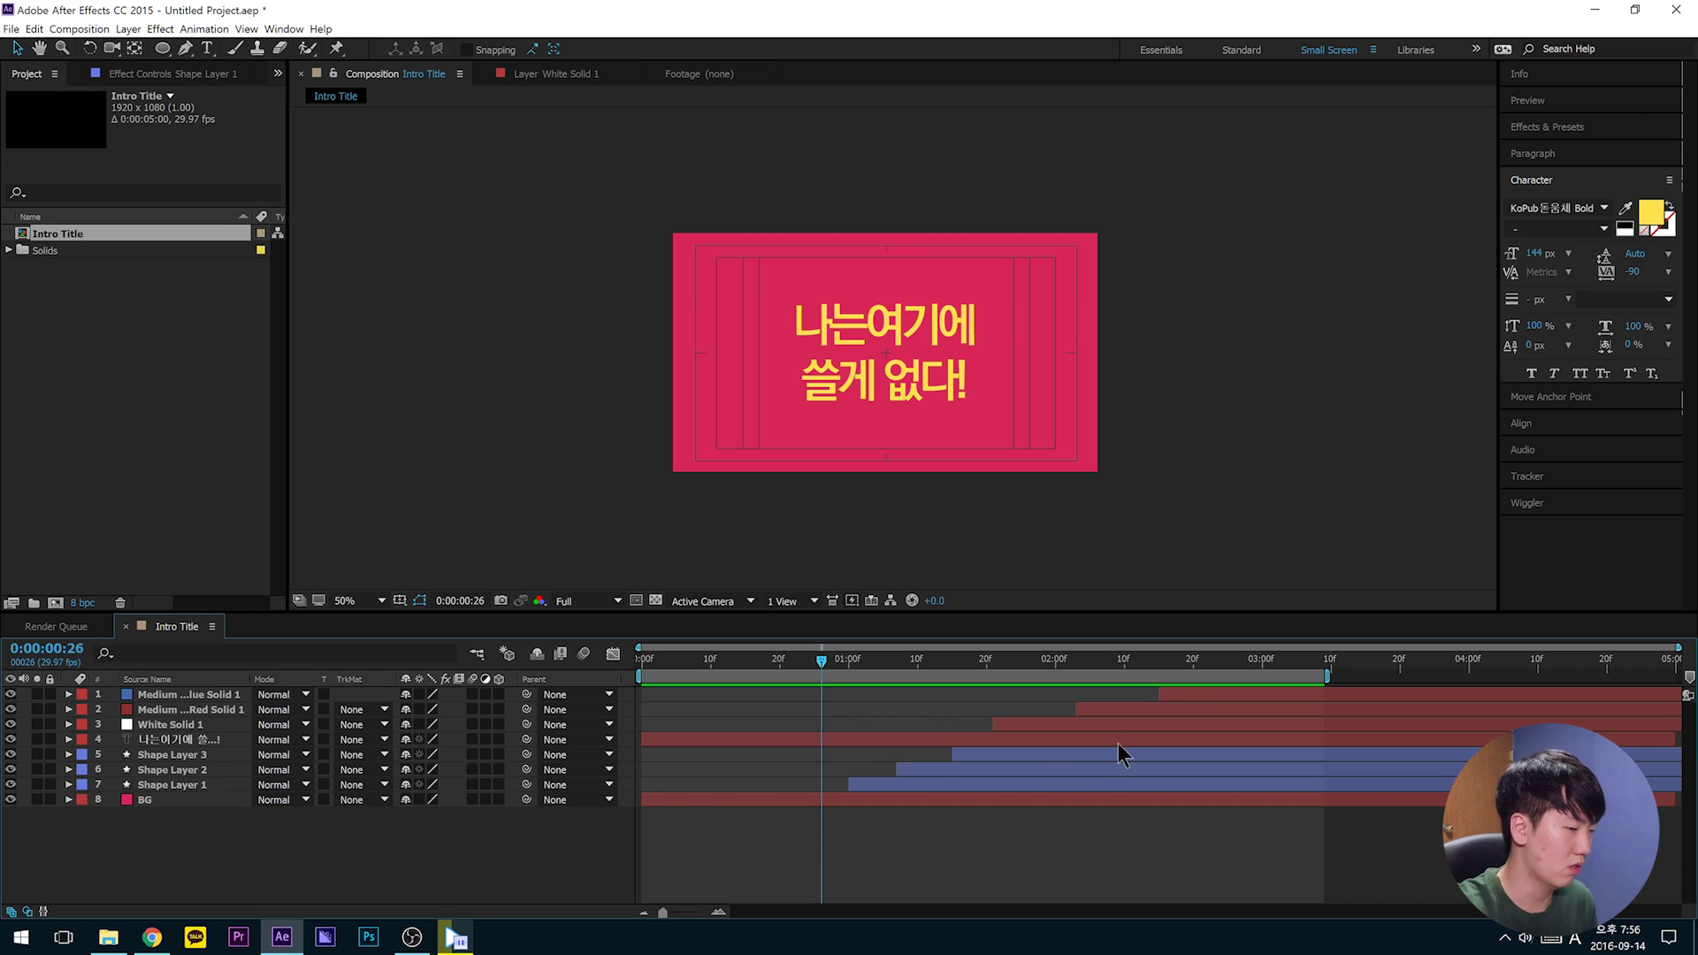
Step: Move the three coloured solids and three circles earlier together so that the first circle starts at about 0:00:00:19, previewing the result
left_click(1195, 697)
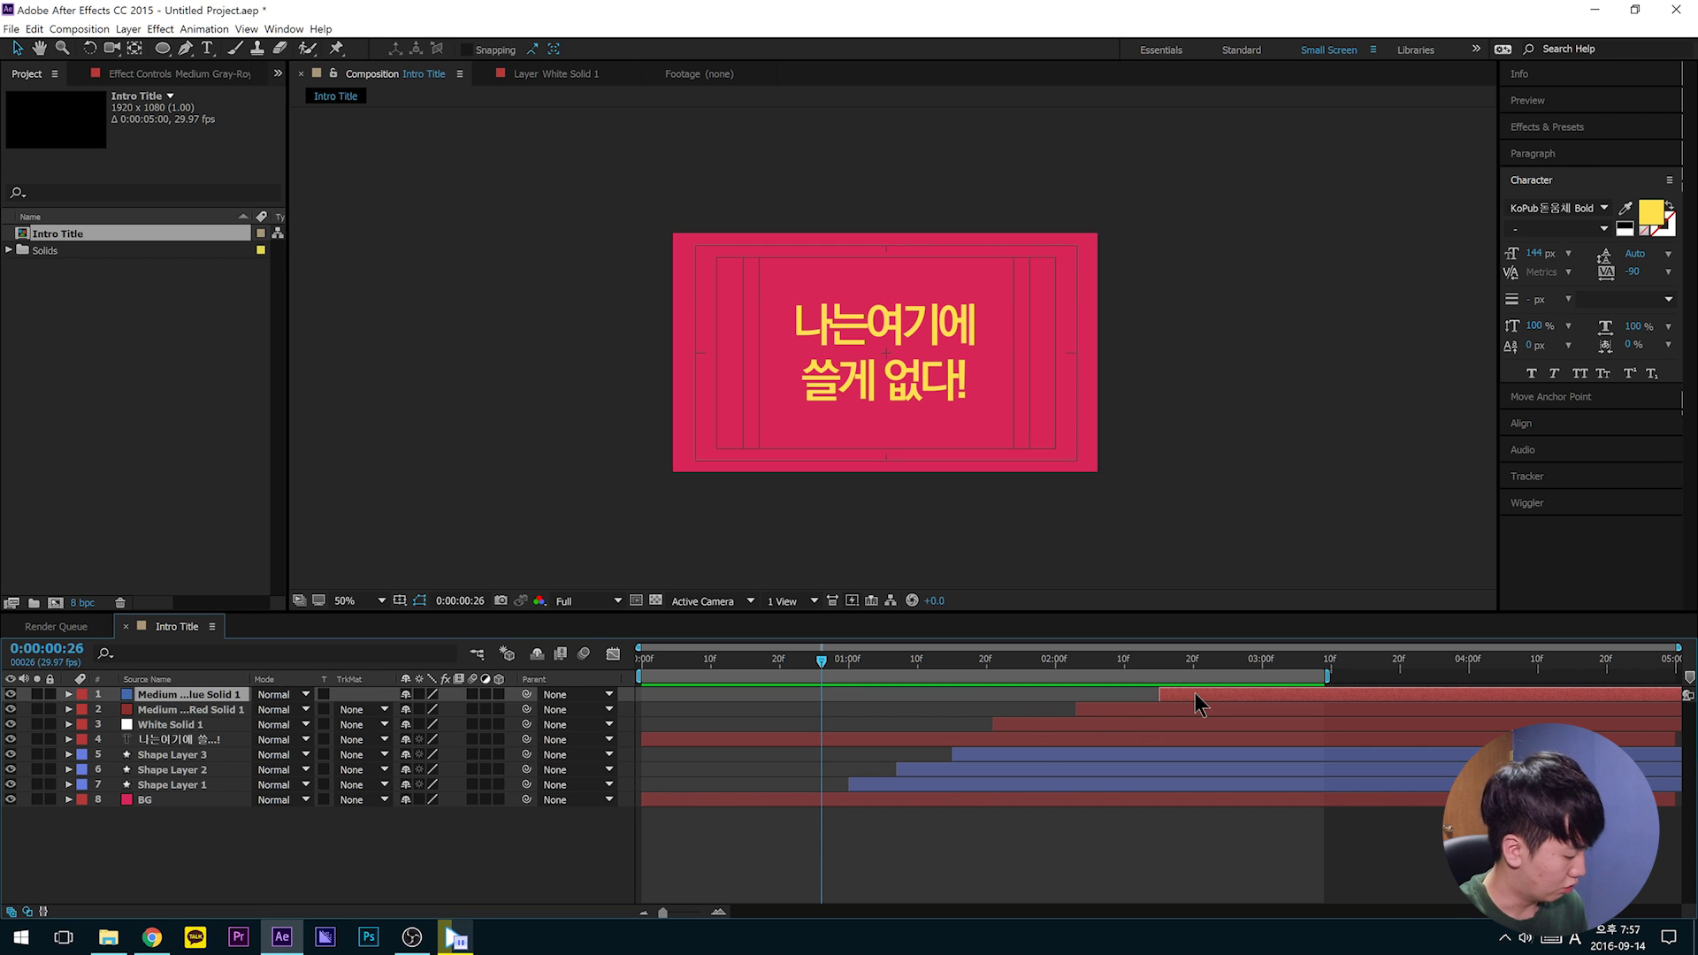
left_click(945, 785, "shift")
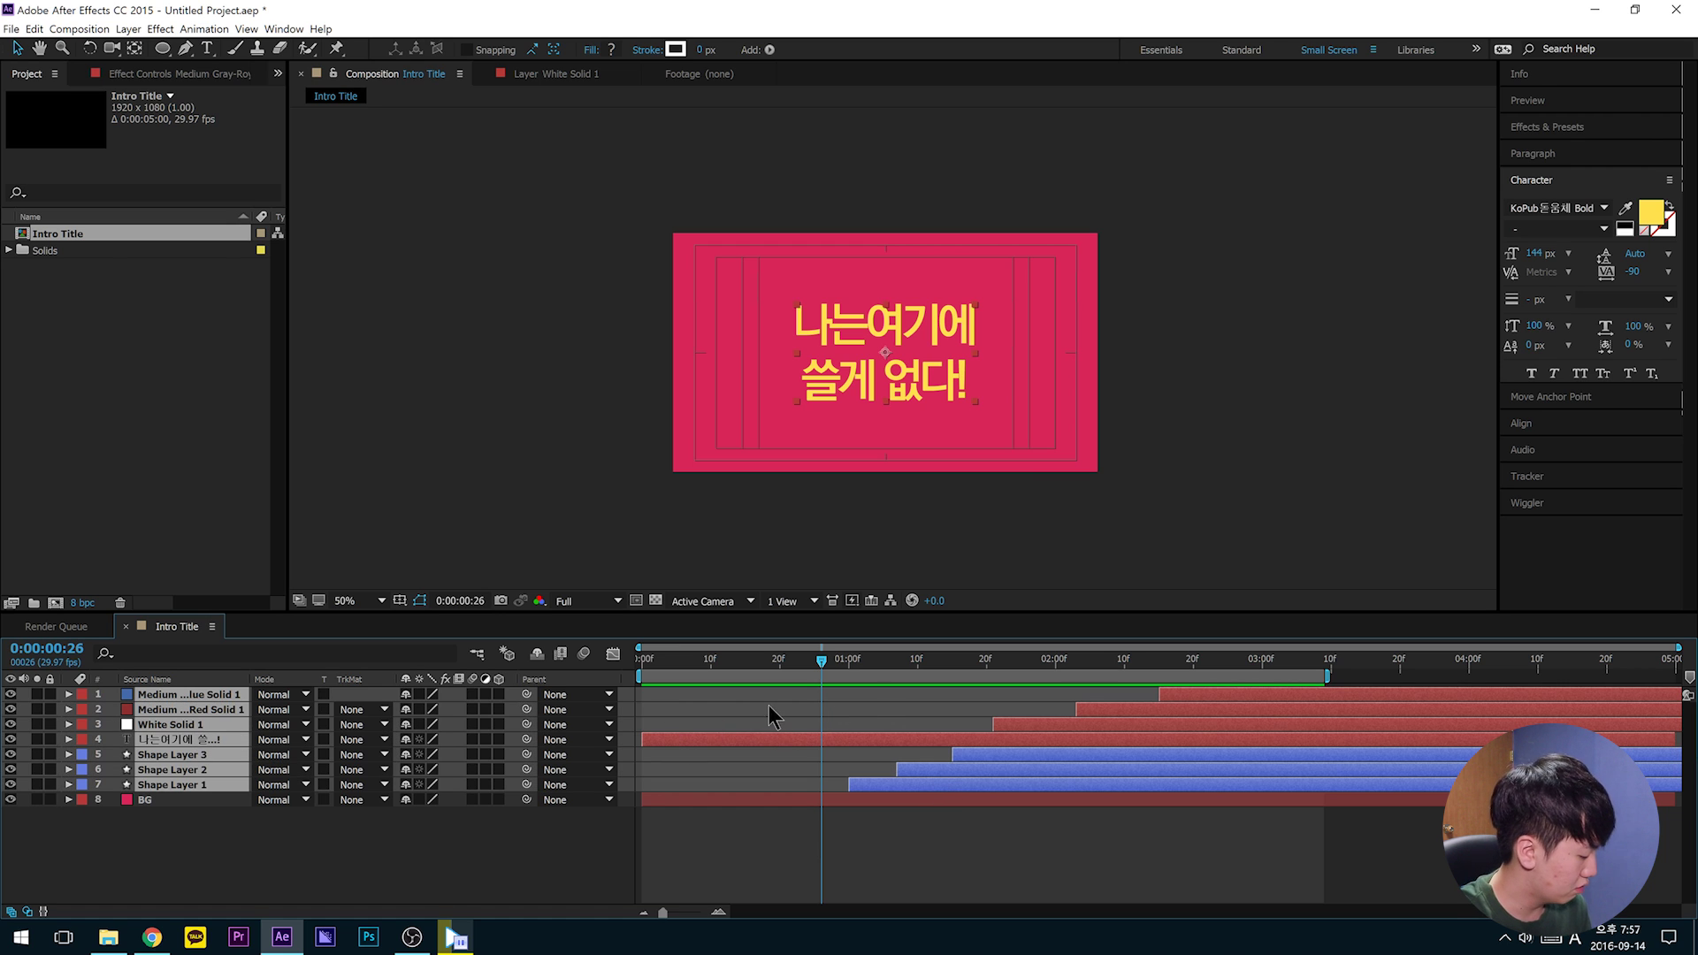
left_click(888, 740, "ctrl")
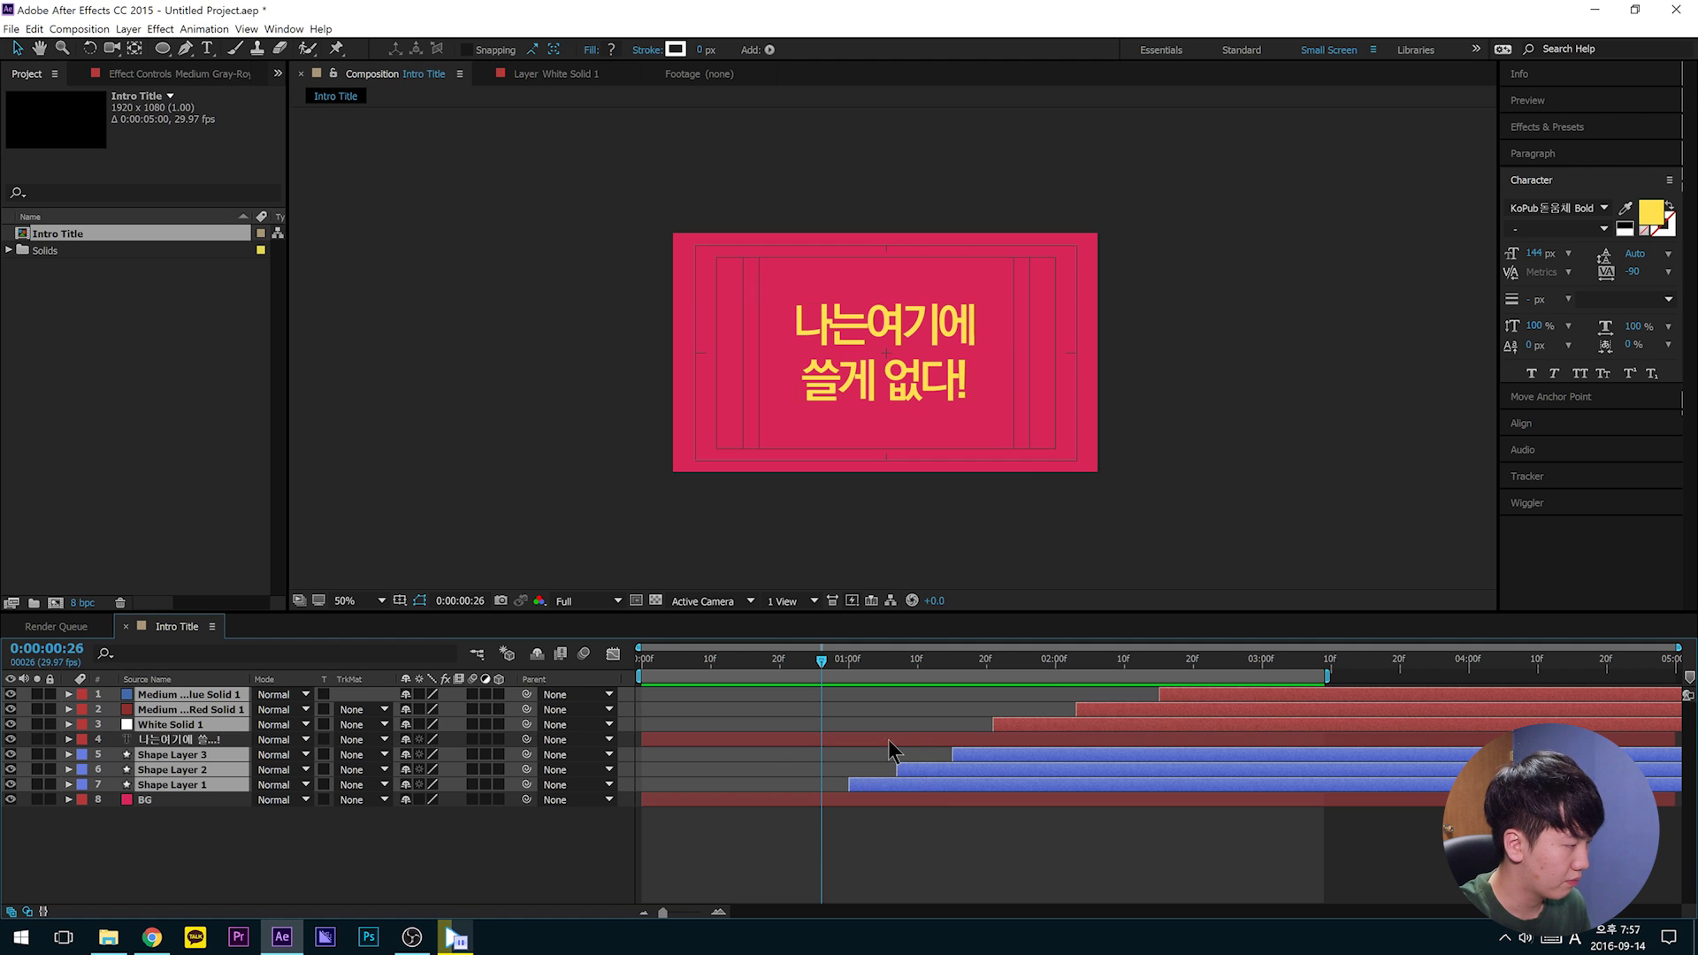
left_click_drag(1169, 715, 1102, 728)
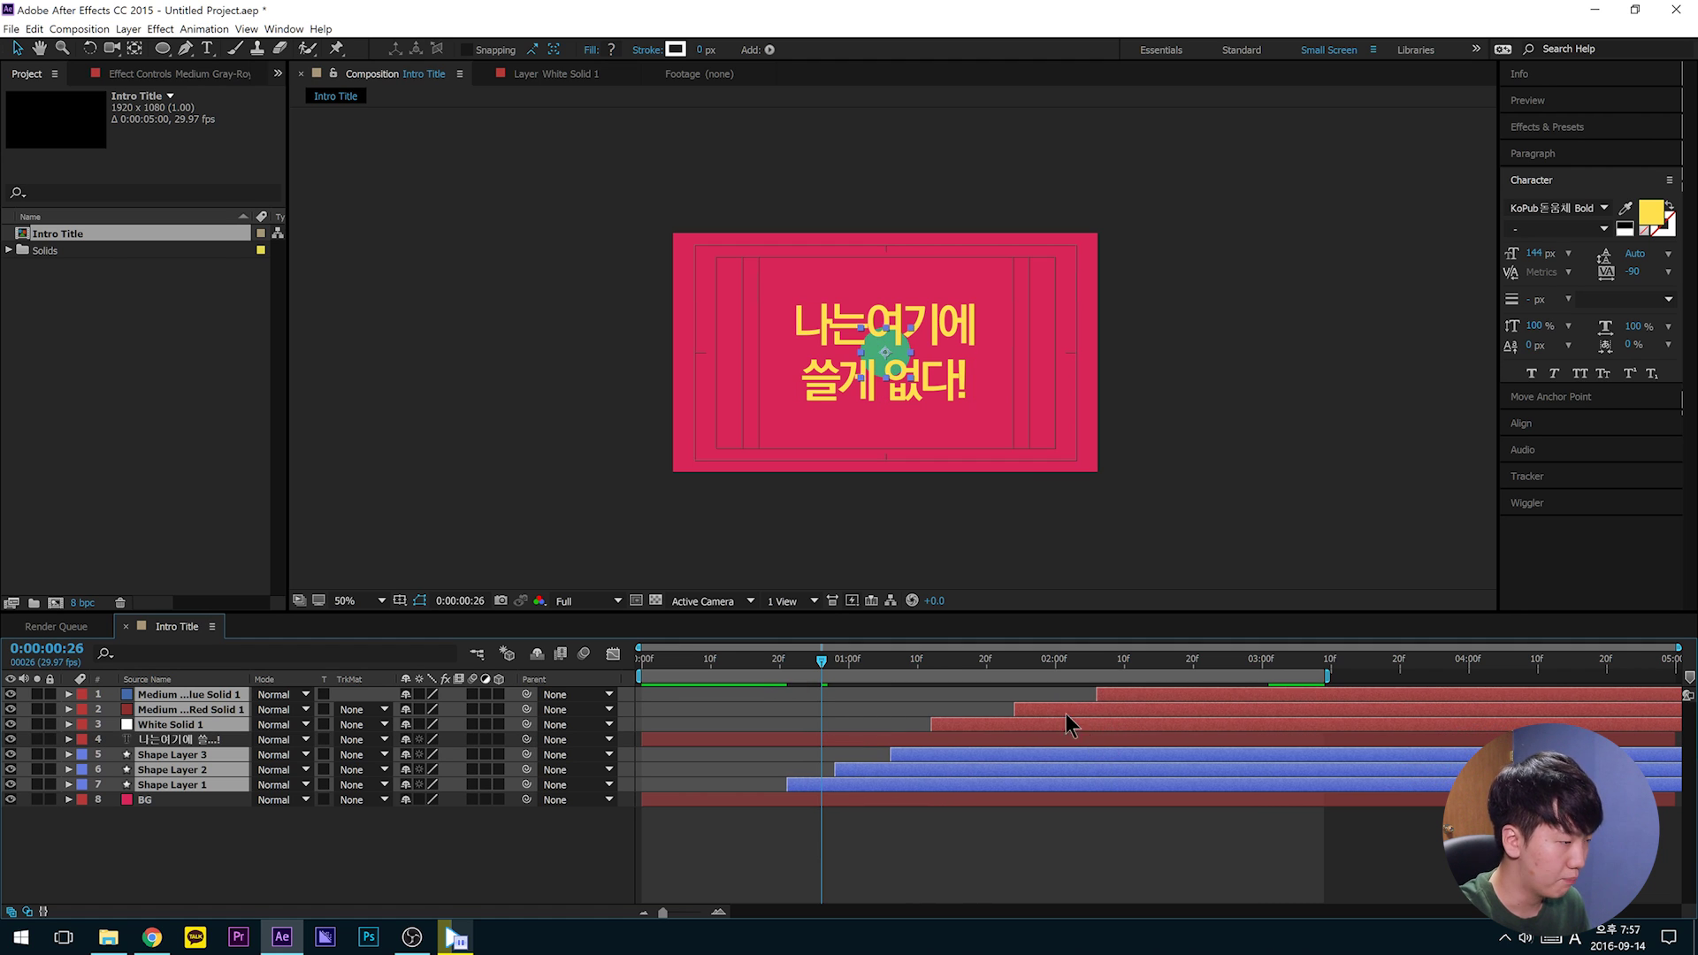
left_click_drag(777, 674, 629, 682)
key("space")
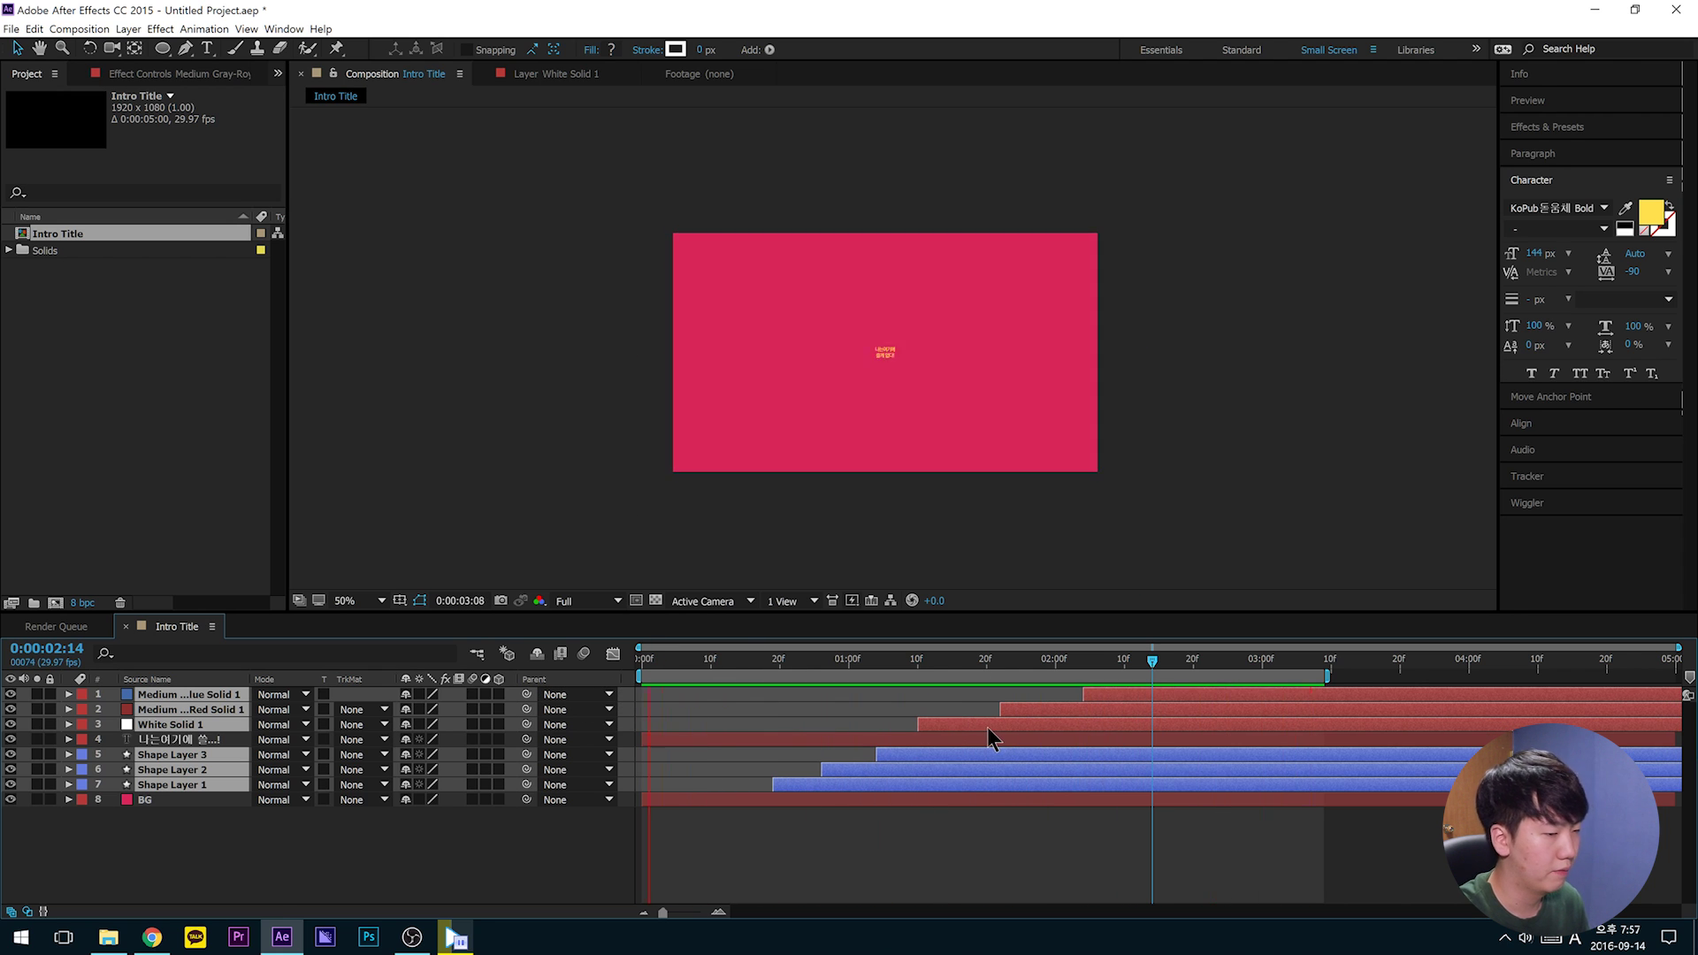
Step: Shift the selected circles and solids slightly earlier so that the first circle starts at about 0:00:00:16, and preview the intro
key("space")
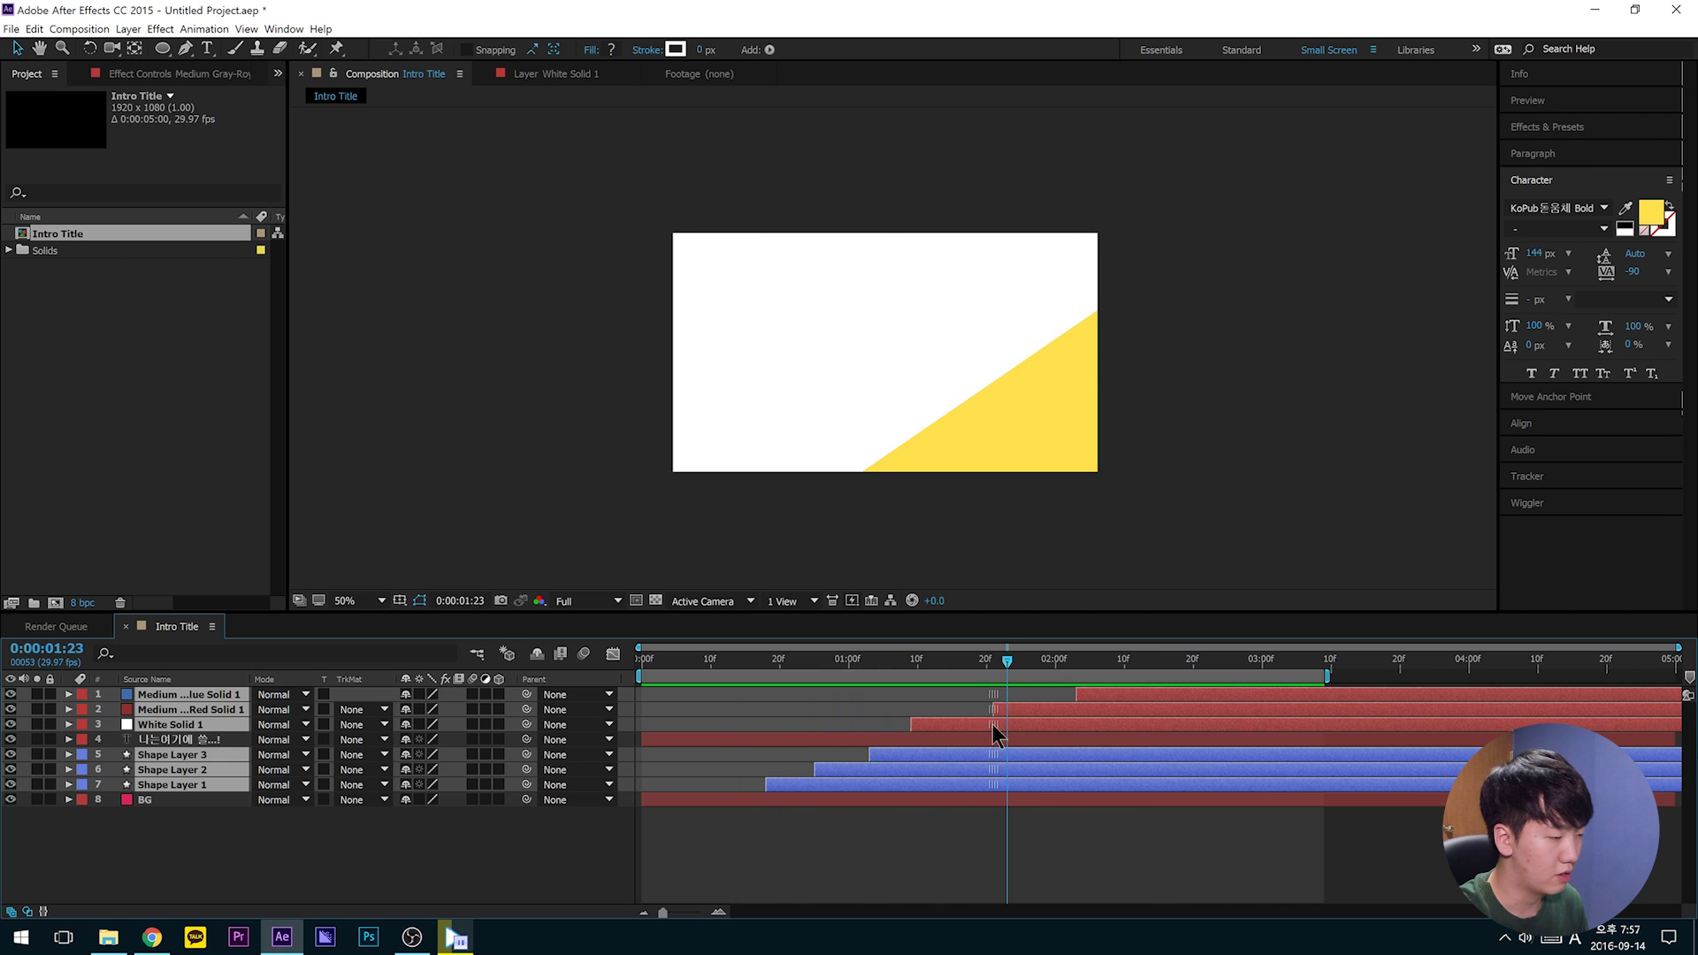
left_click_drag(997, 725, 979, 726)
key("space")
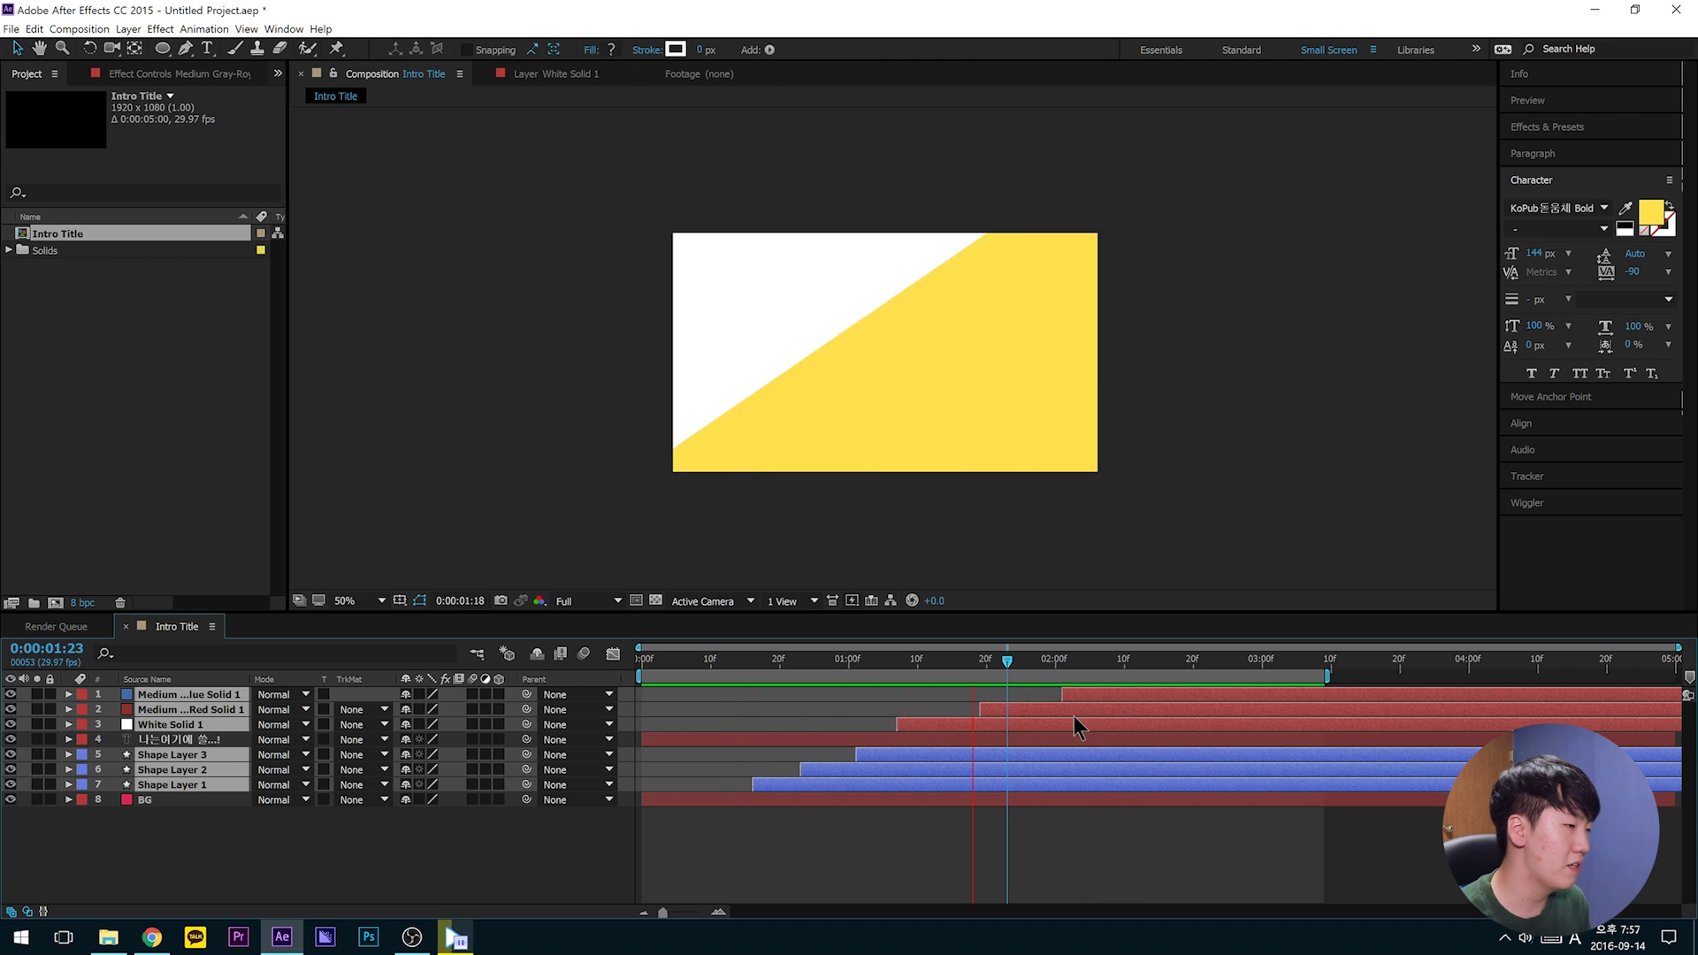
Step: Reveal the dark red solid's Scale at 0:00:01:27, try scaling it with linked proportions and undo the scaling
left_click_drag(857, 661, 1026, 718)
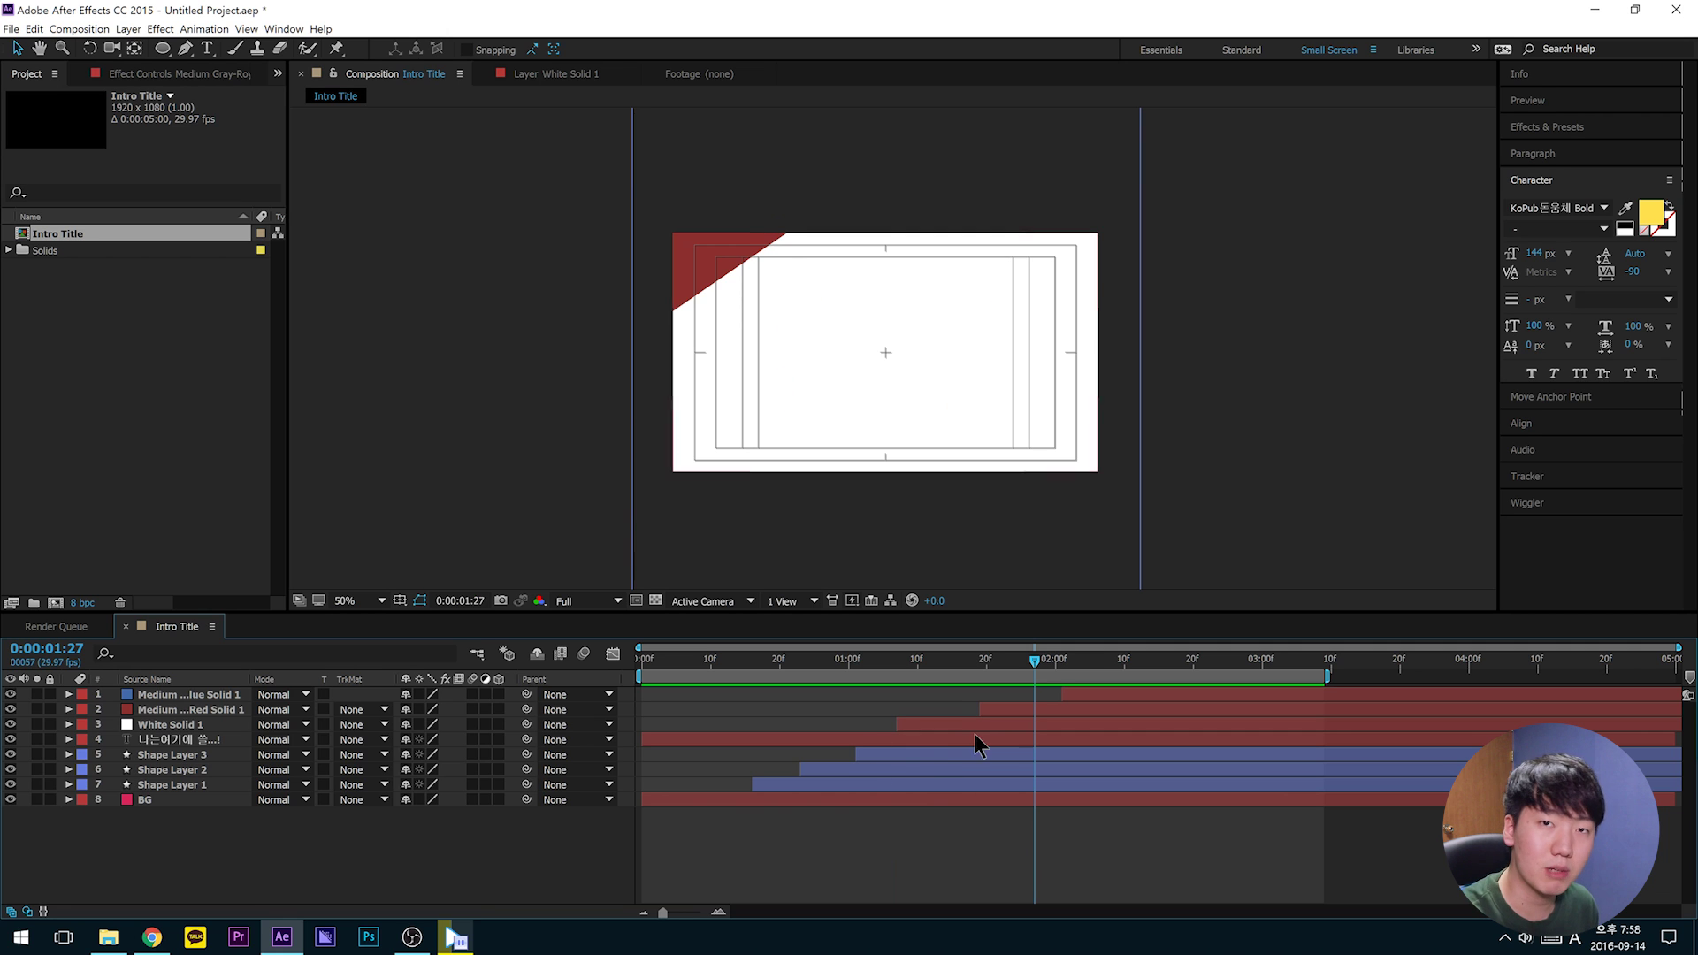
left_click_drag(1035, 734, 1061, 714)
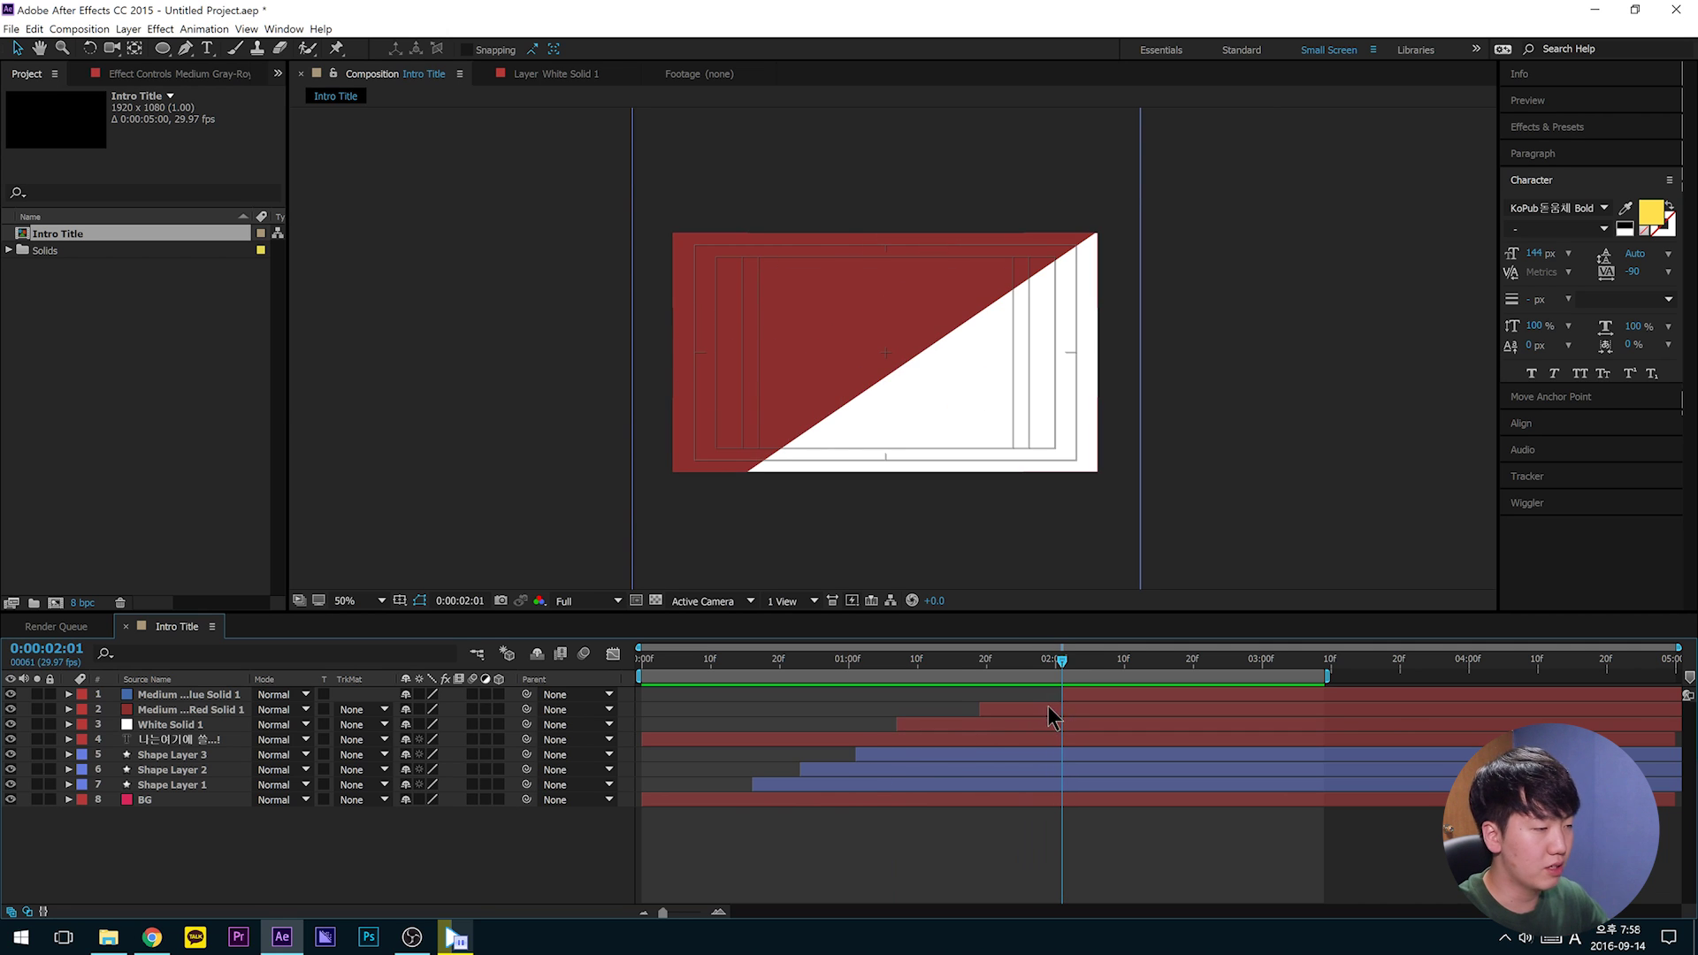
left_click(1052, 713)
mouse_move(1025, 679)
left_mouse_down()
mouse_move(1128, 692)
mouse_move(994, 681)
mouse_move(1035, 681)
left_mouse_up()
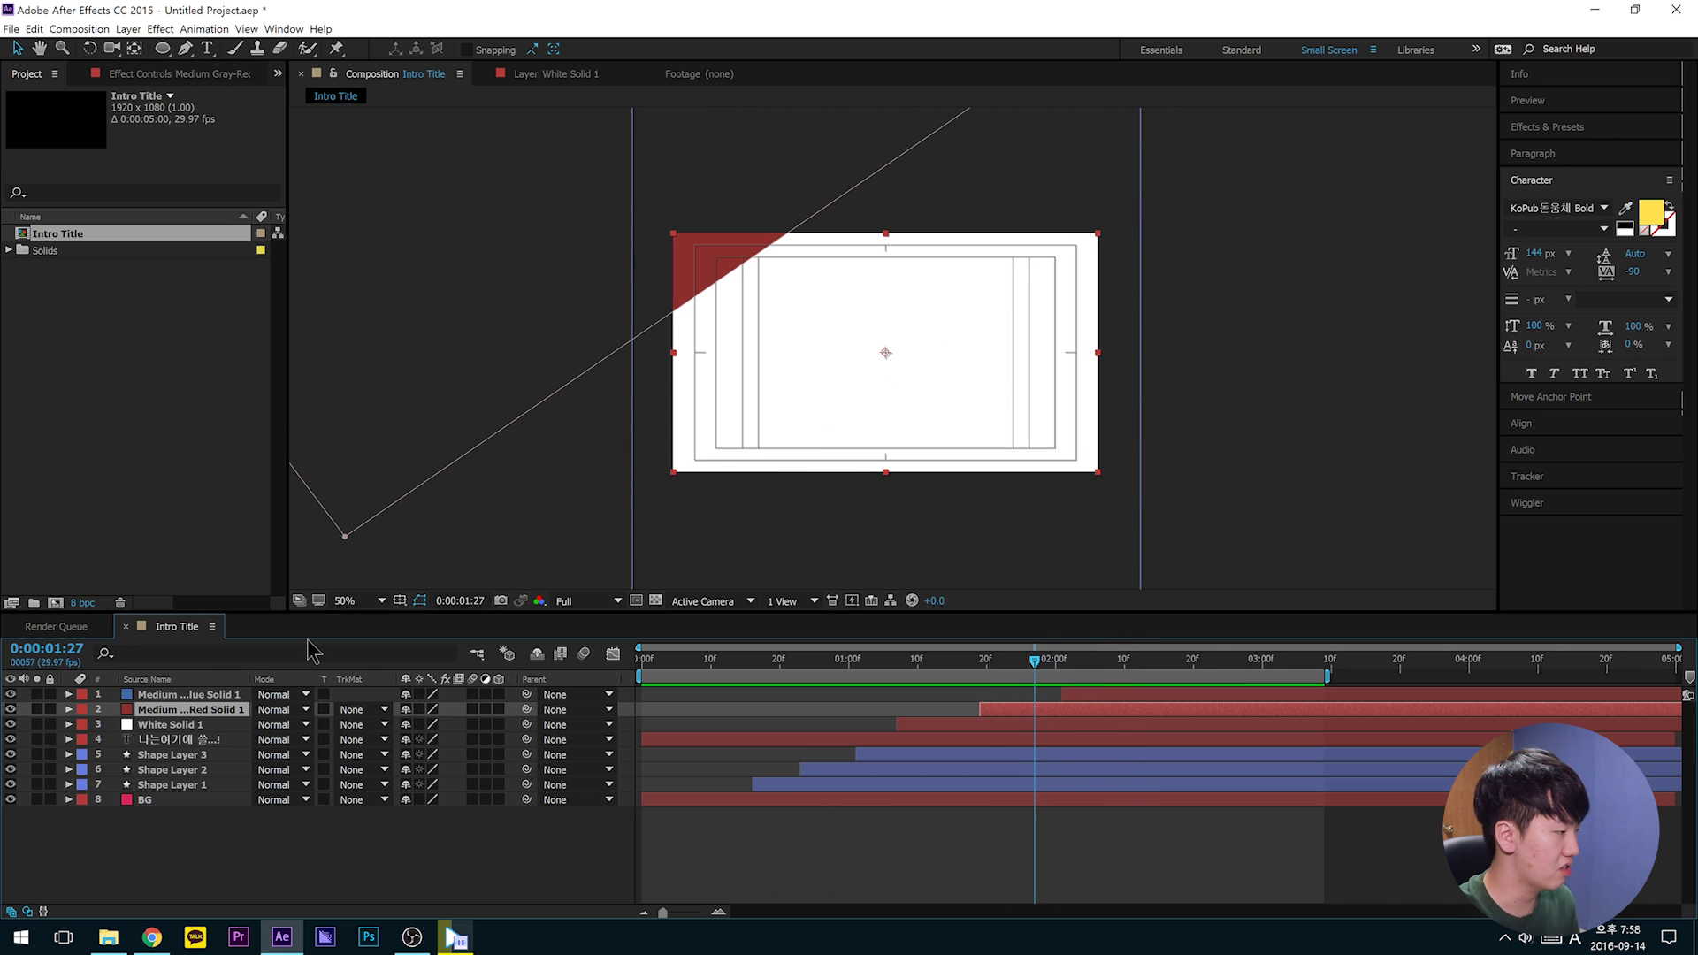
key("s")
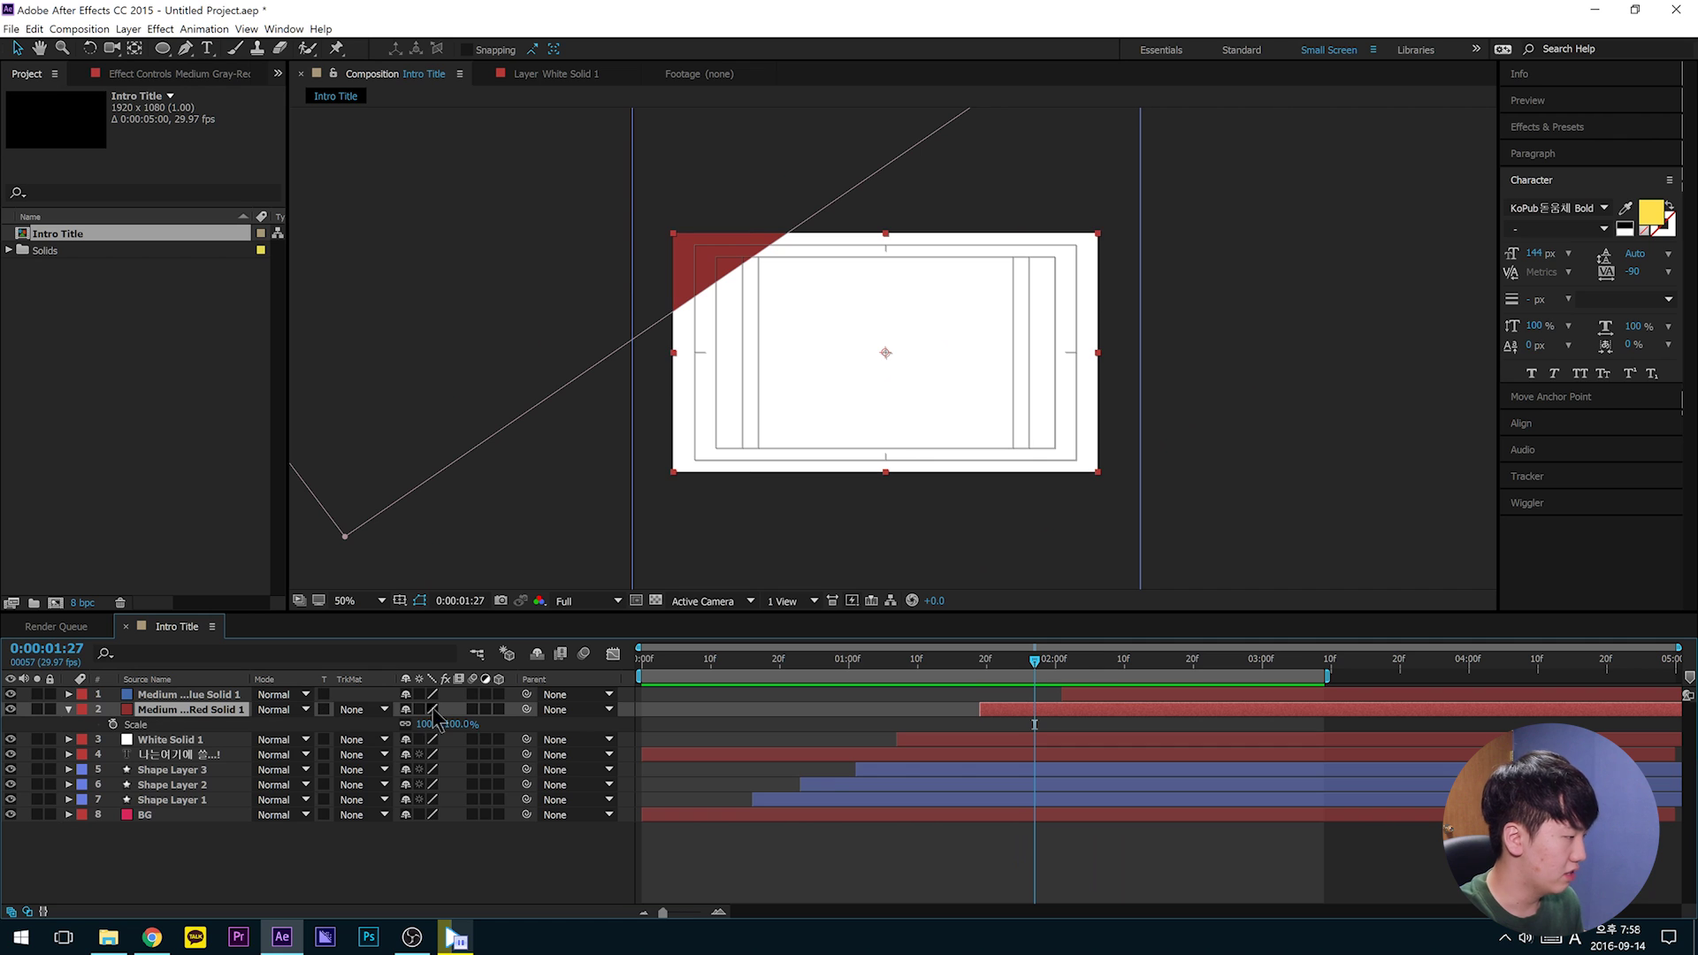
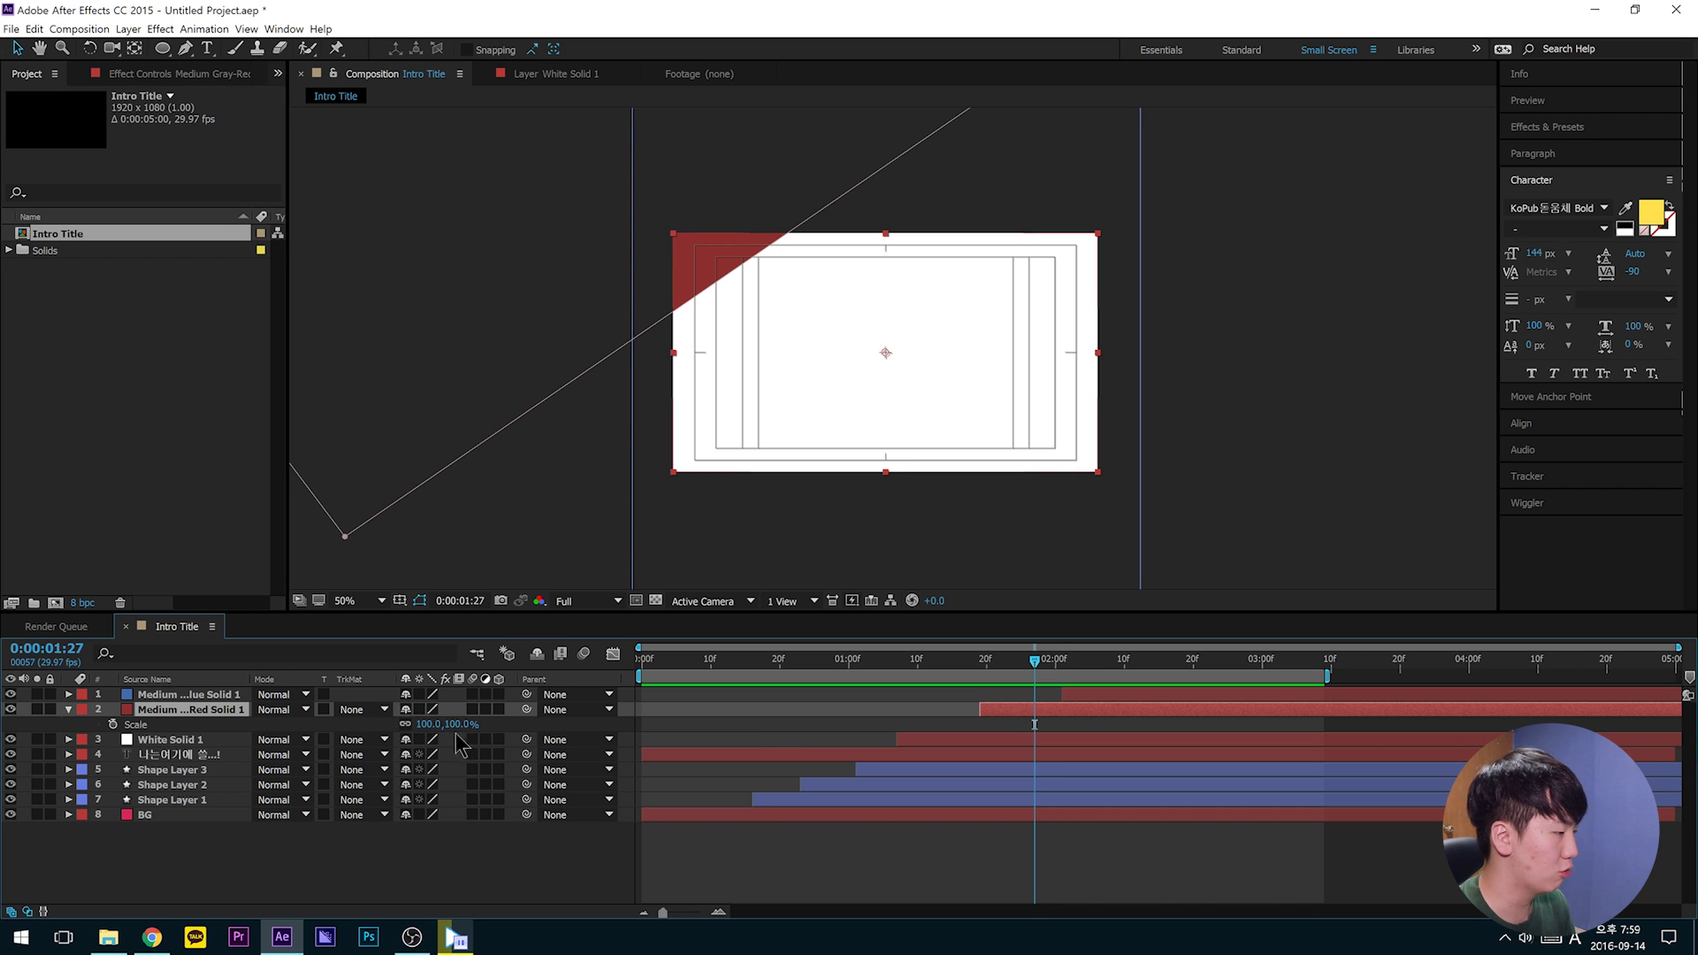
mouse_move(427, 727)
left_mouse_down()
mouse_move(460, 727)
mouse_move(416, 728)
mouse_move(485, 770)
mouse_move(412, 745)
left_mouse_up()
key("ctrl+z")
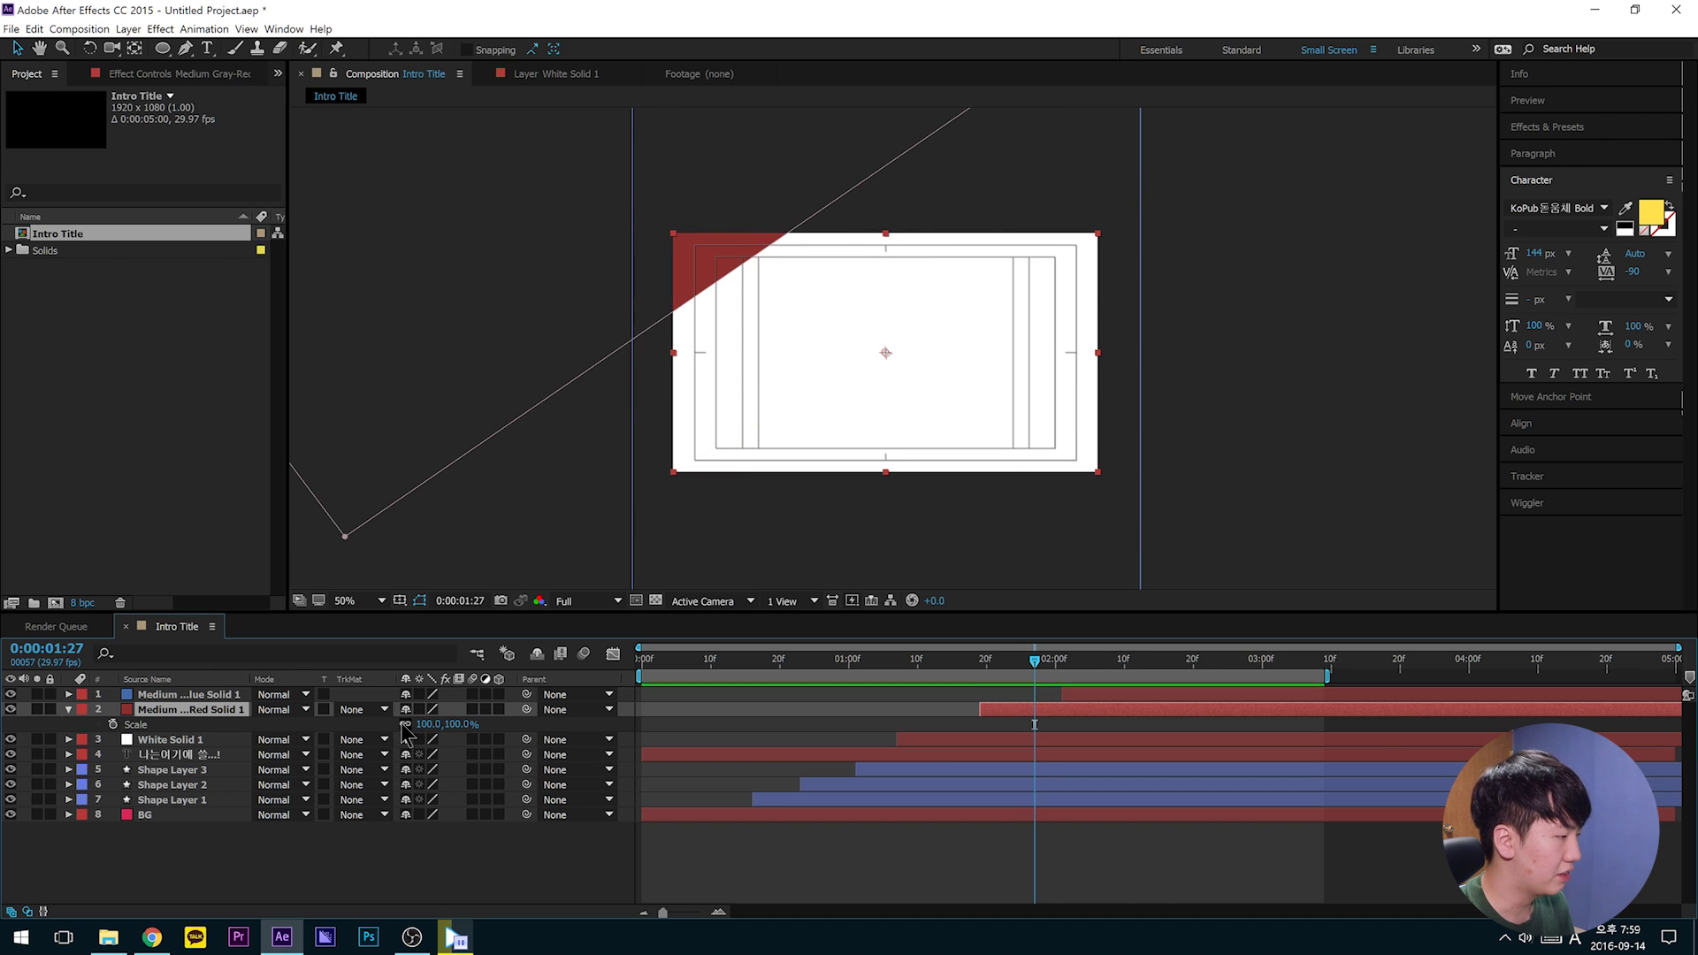
Step: Unlink the dark red solid's Scale proportions and set its horizontal scale to -100% to mirror the wipe
left_click(408, 724)
left_click_drag(428, 724, 473, 759)
left_click(428, 724)
type("-100")
key("Return")
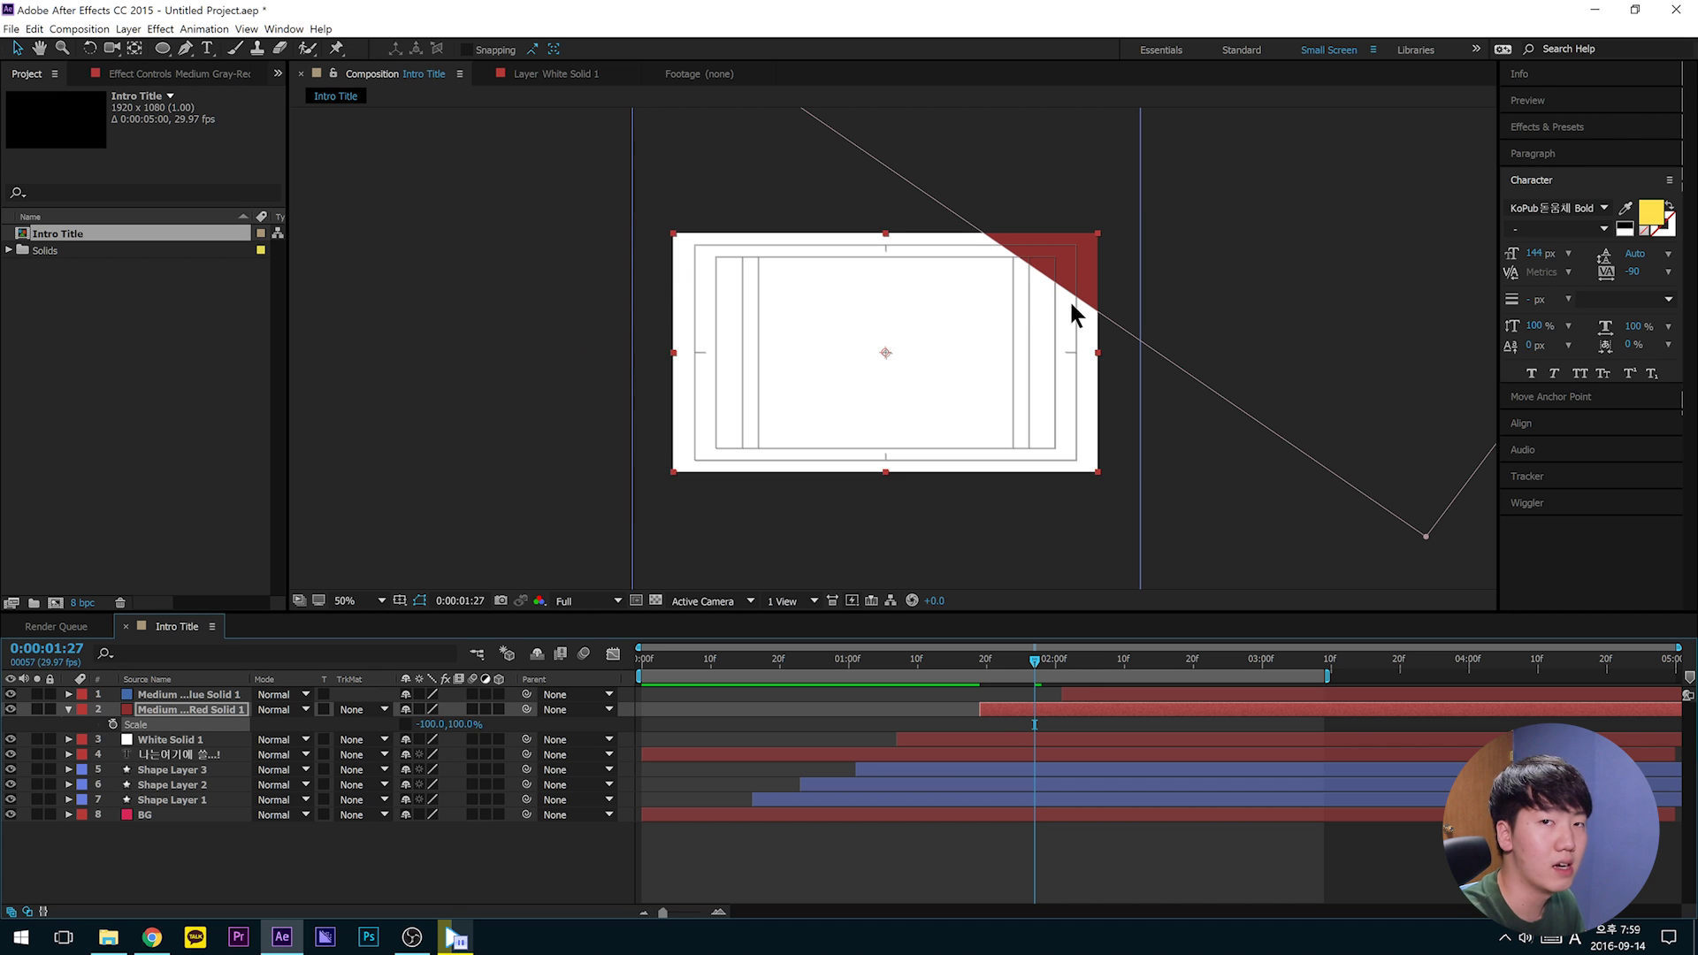
Step: Preview the mirrored red wipe and switch to PotPlayer to compare it with the reference Comp 1.mov
key("space")
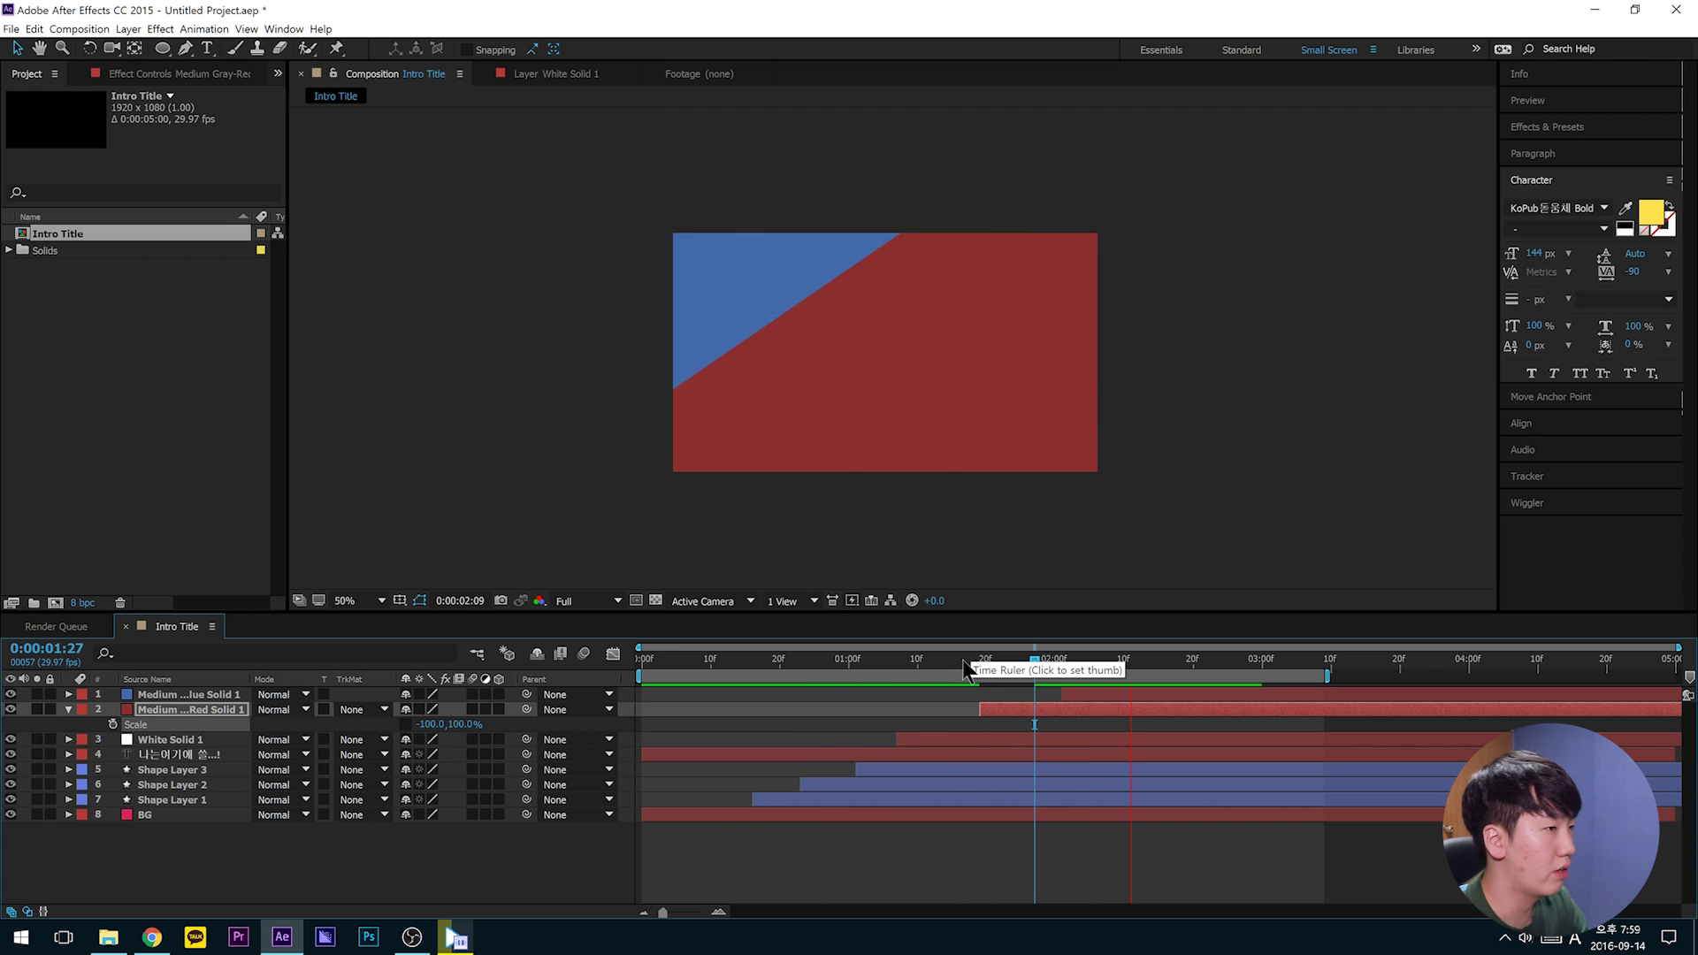
left_click_drag(926, 704, 1070, 702)
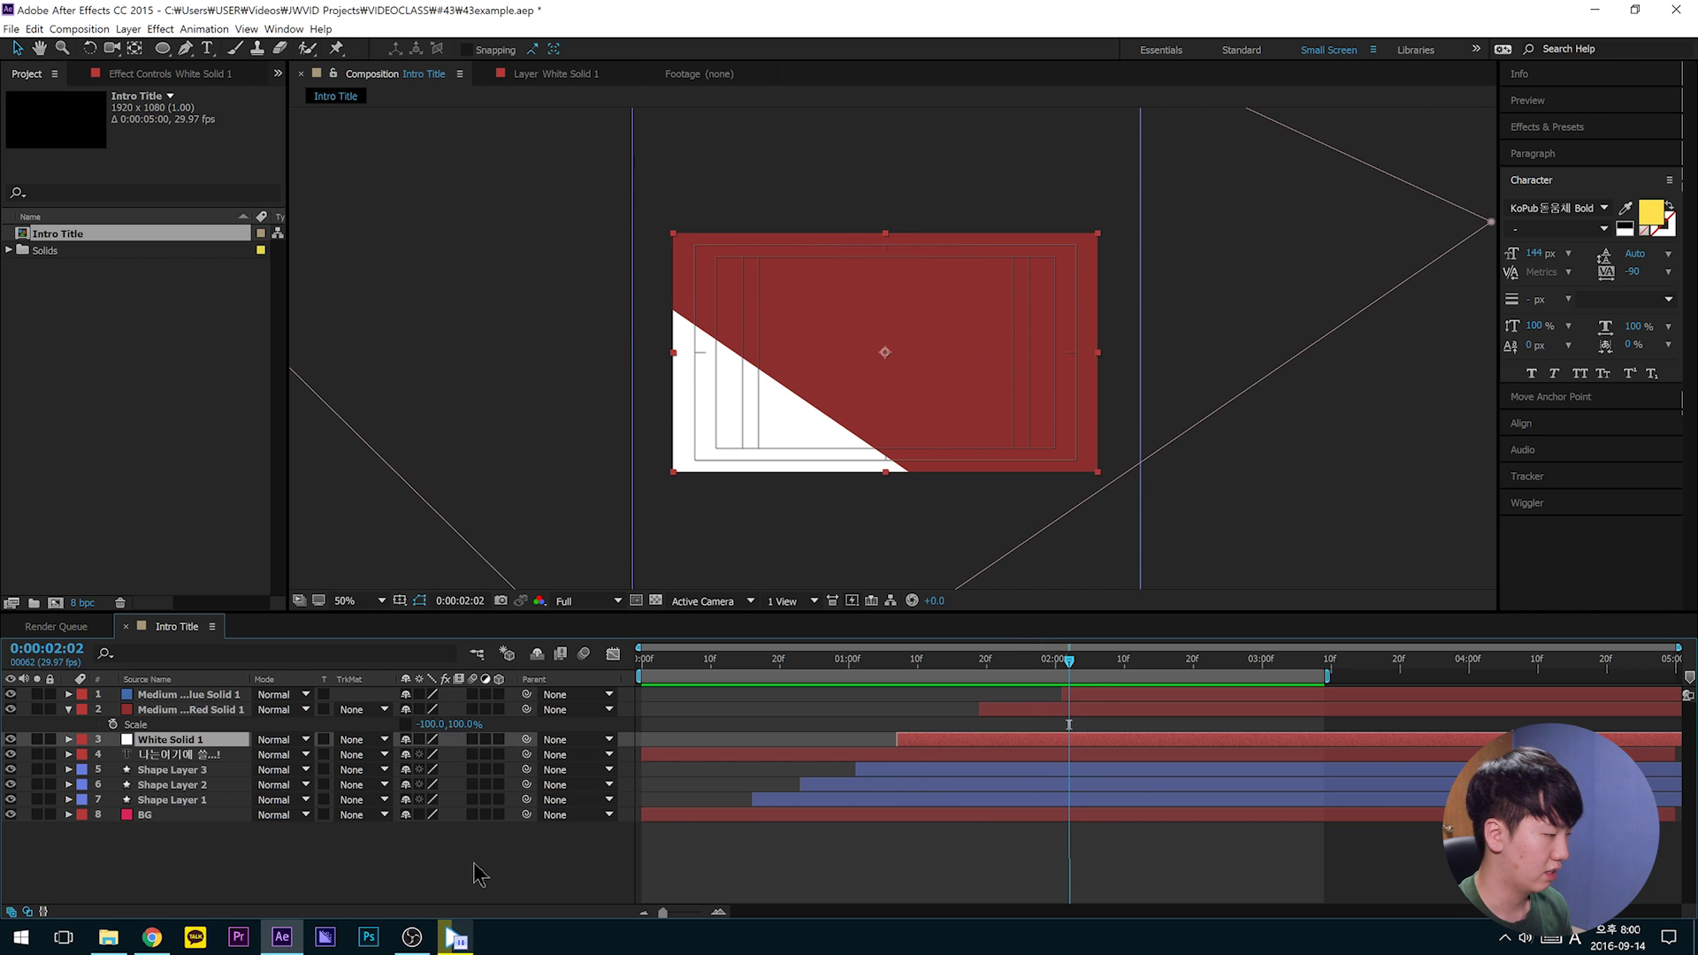
left_click(456, 937)
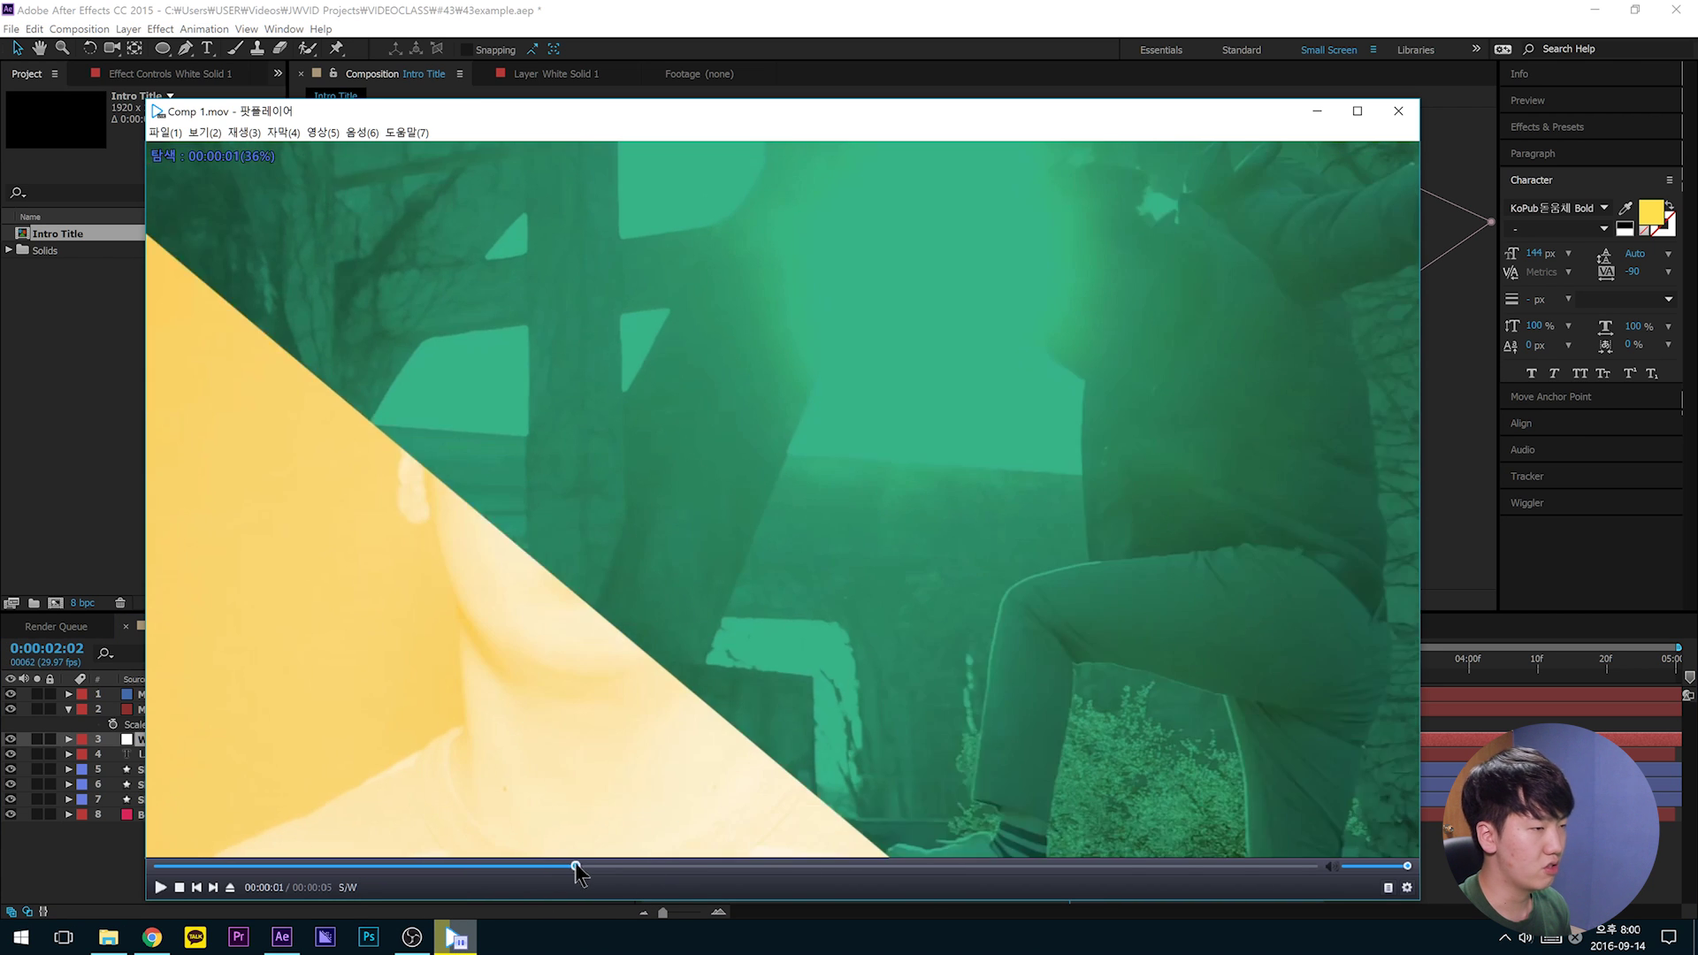
Step: Check the wipe in the reference Comp 1.mov, and import 160908 Itsme.mp4 and a second MP4 clip into the project
left_click(540, 866)
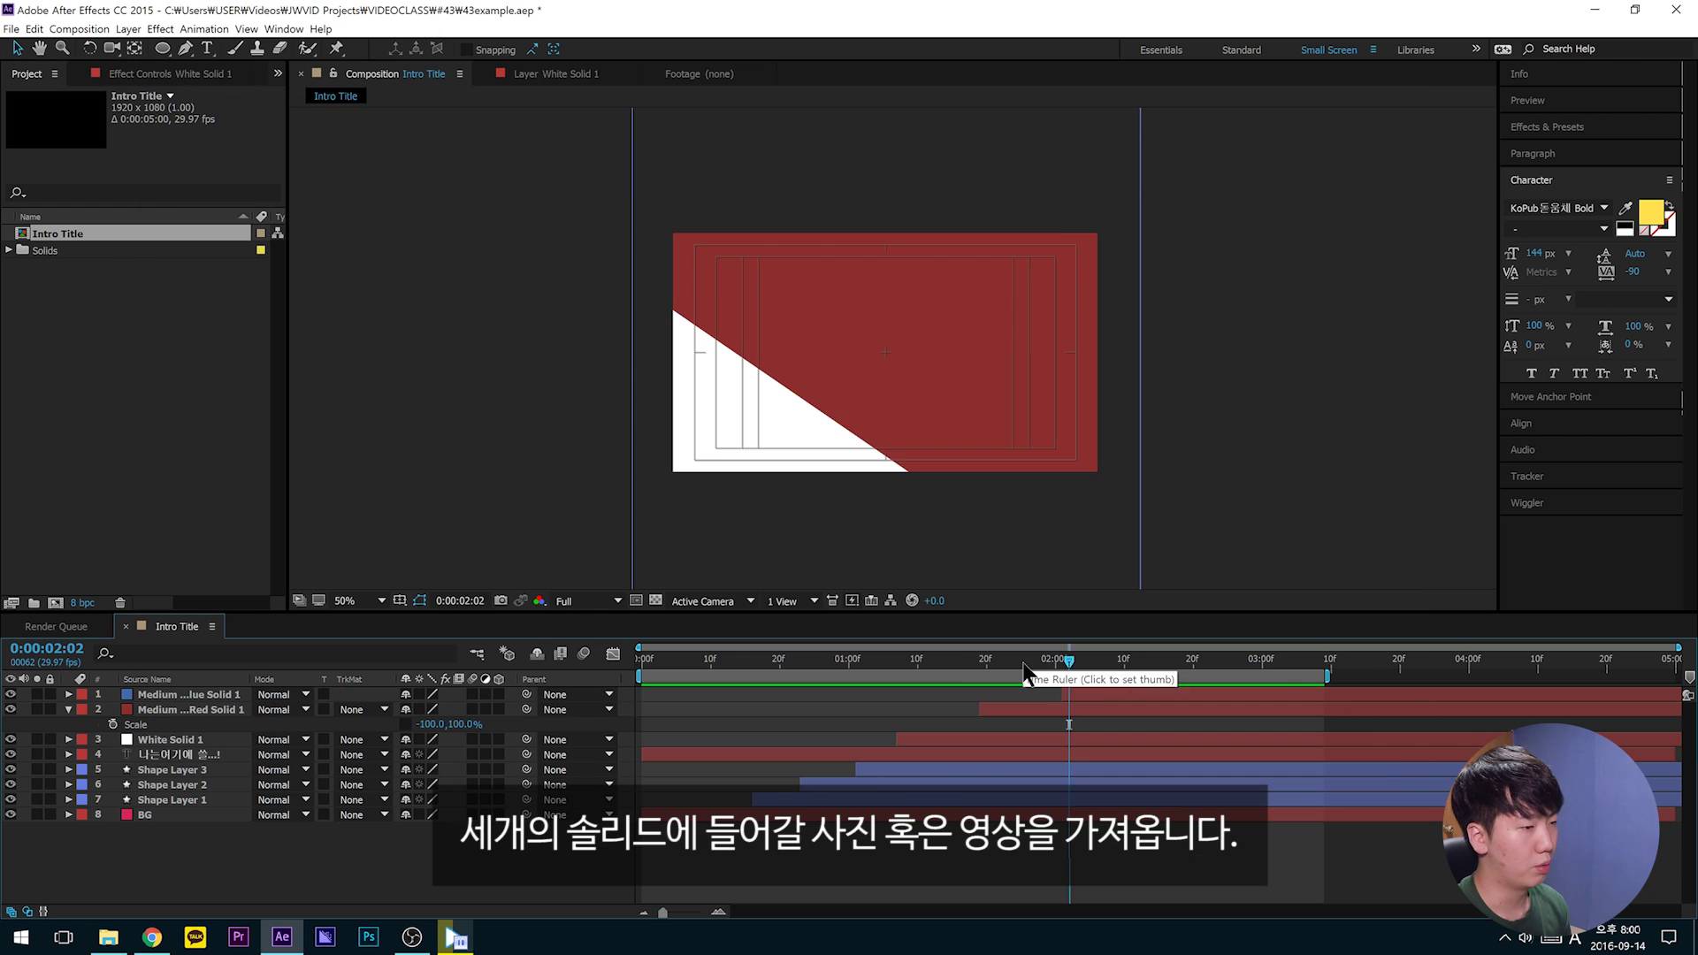
mouse_move(1070, 665)
left_mouse_down()
mouse_move(994, 663)
mouse_move(1096, 664)
left_mouse_up()
left_click(108, 938)
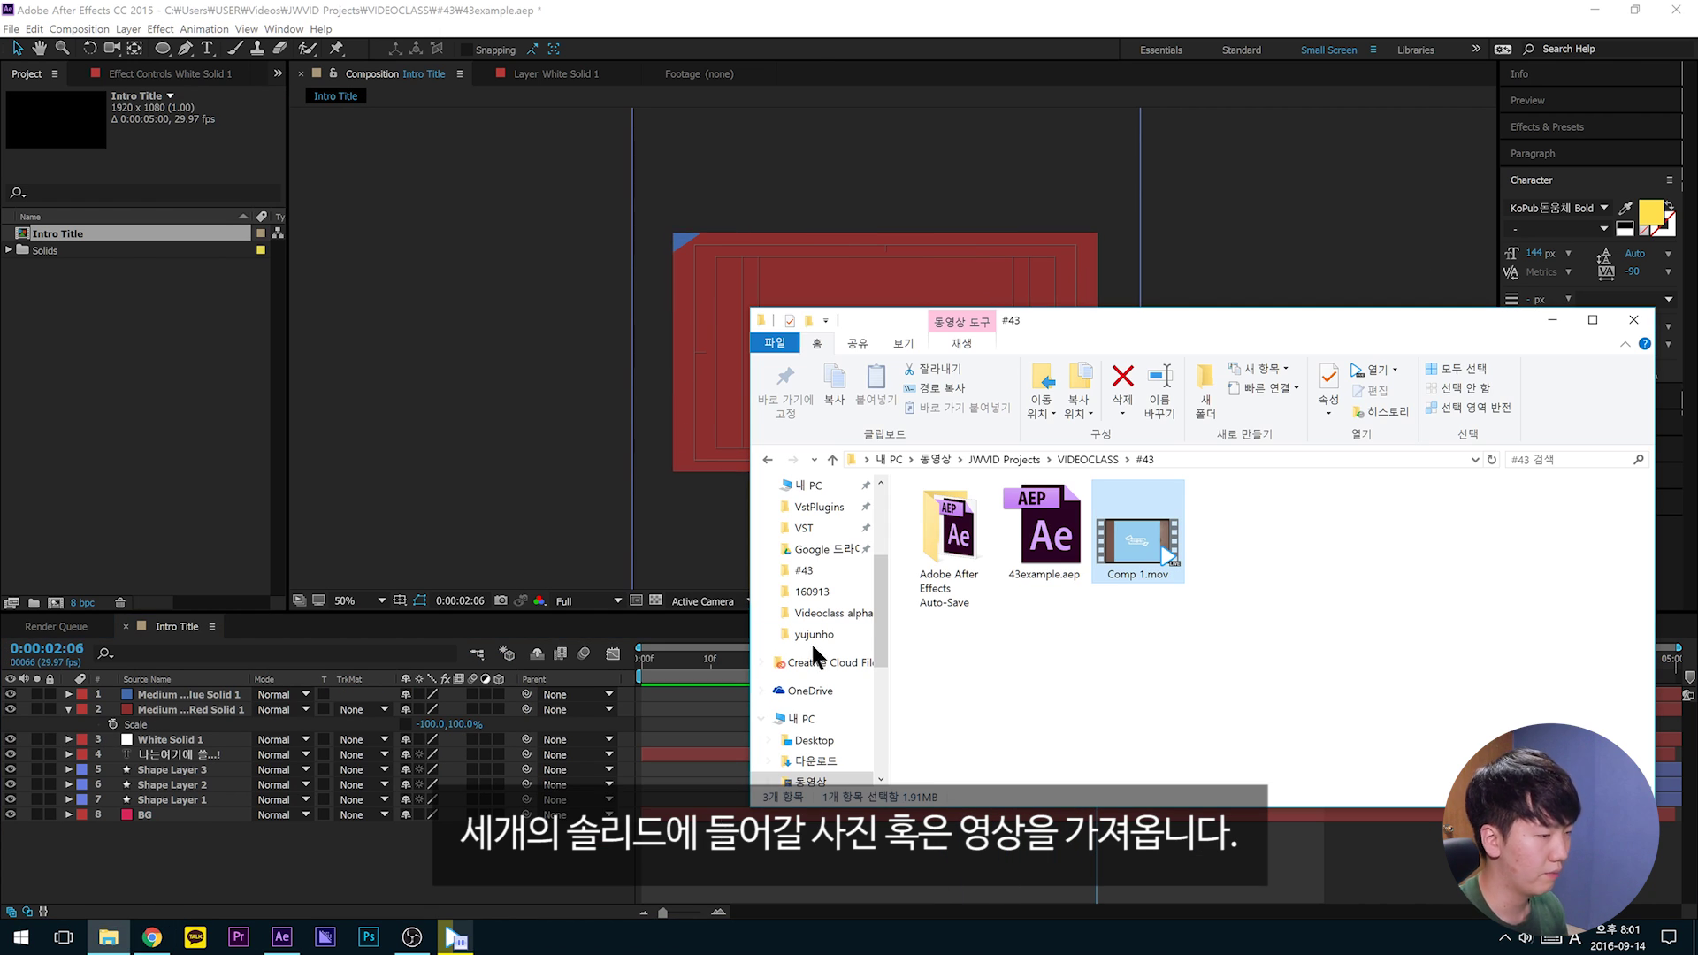
left_click_drag(1123, 539, 100, 301)
left_click(102, 284)
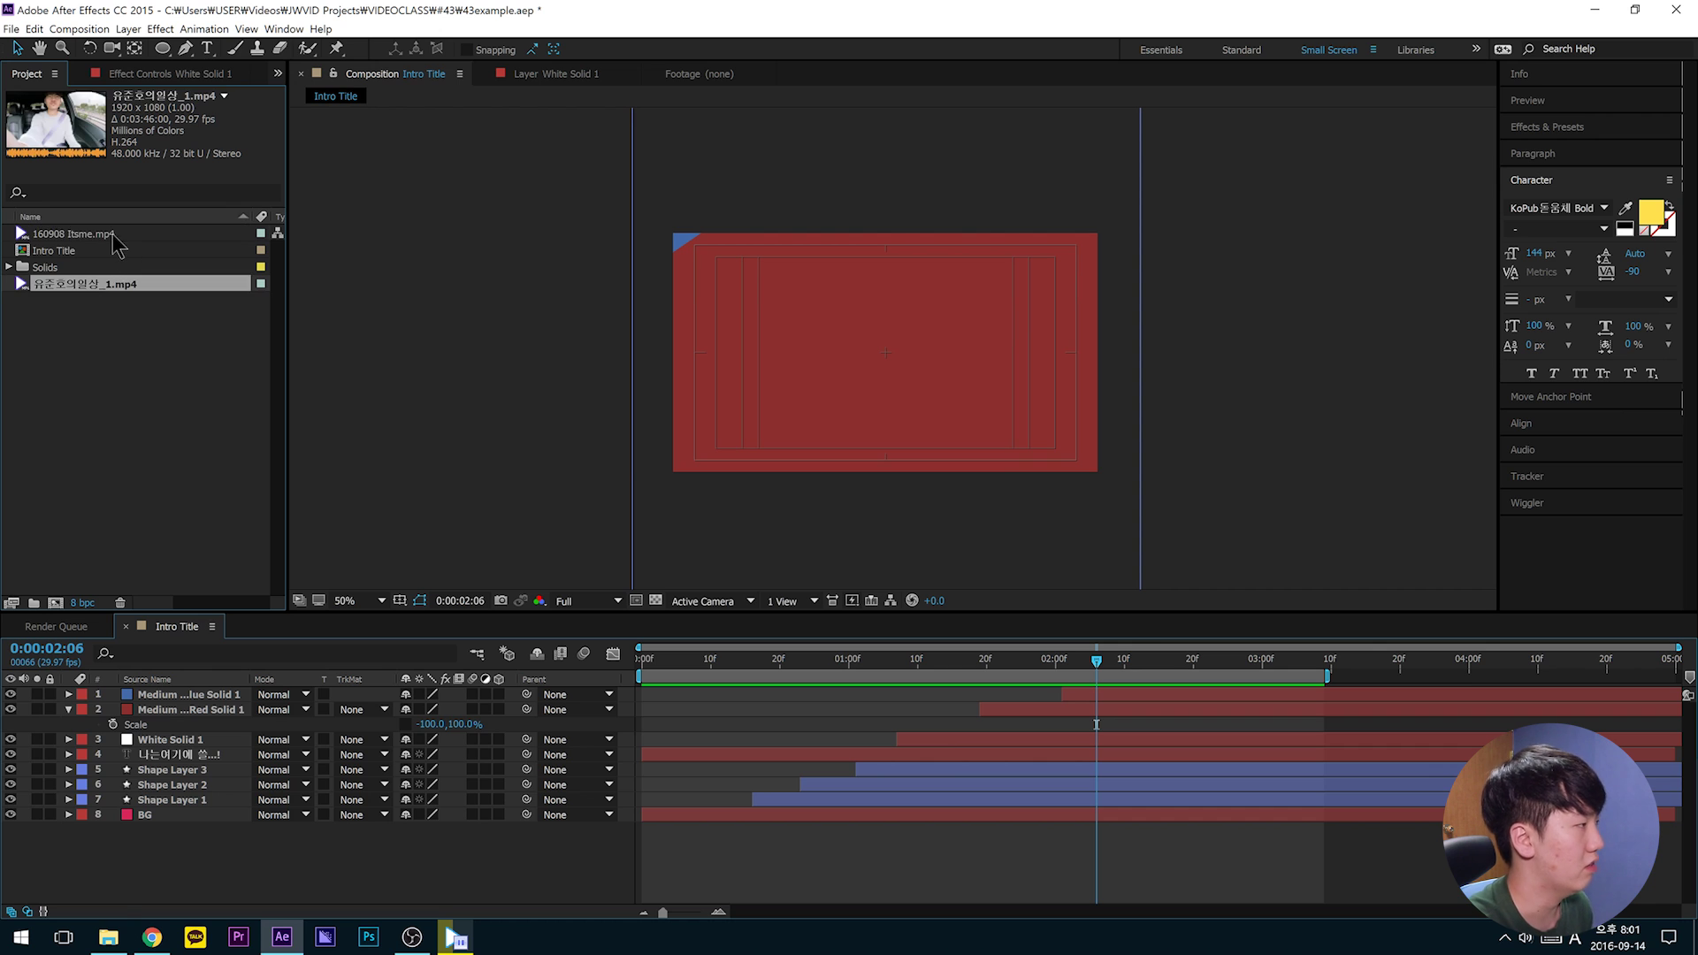
left_click(115, 237)
left_click(116, 287)
left_click(119, 237)
left_click(102, 286)
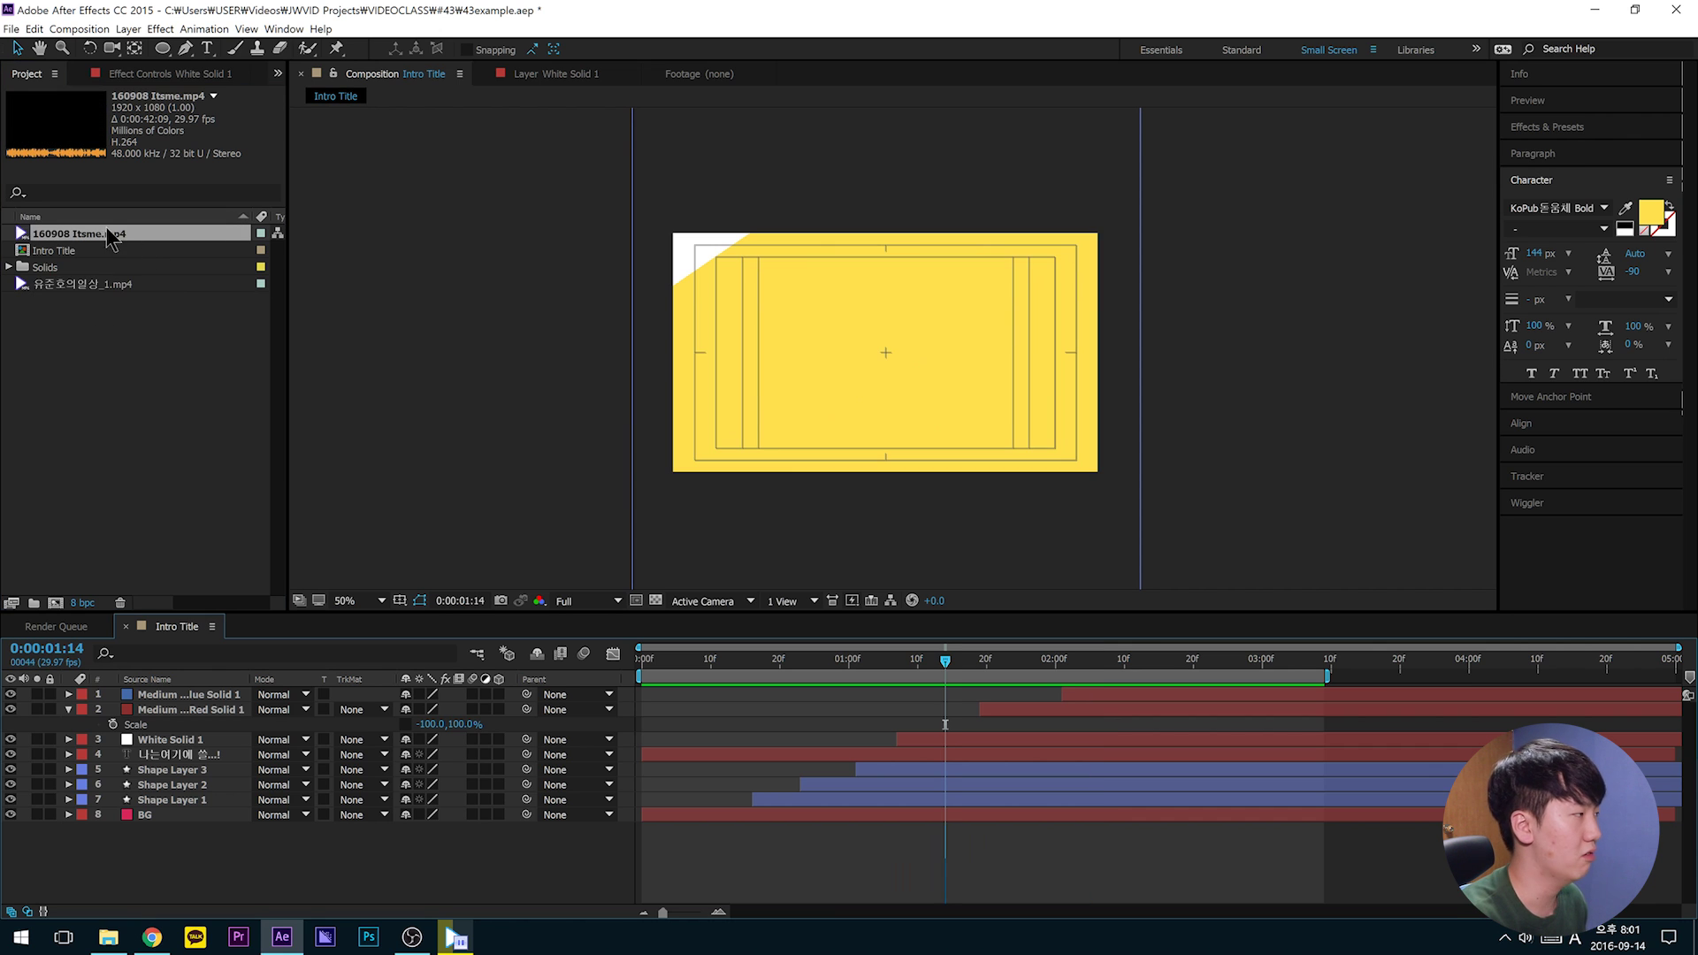
Step: Place 160908 Itsme.mp4 directly above White Solid 1 in the composition and shift its footage in time to find a suitable moment
left_click_drag(111, 237, 302, 686)
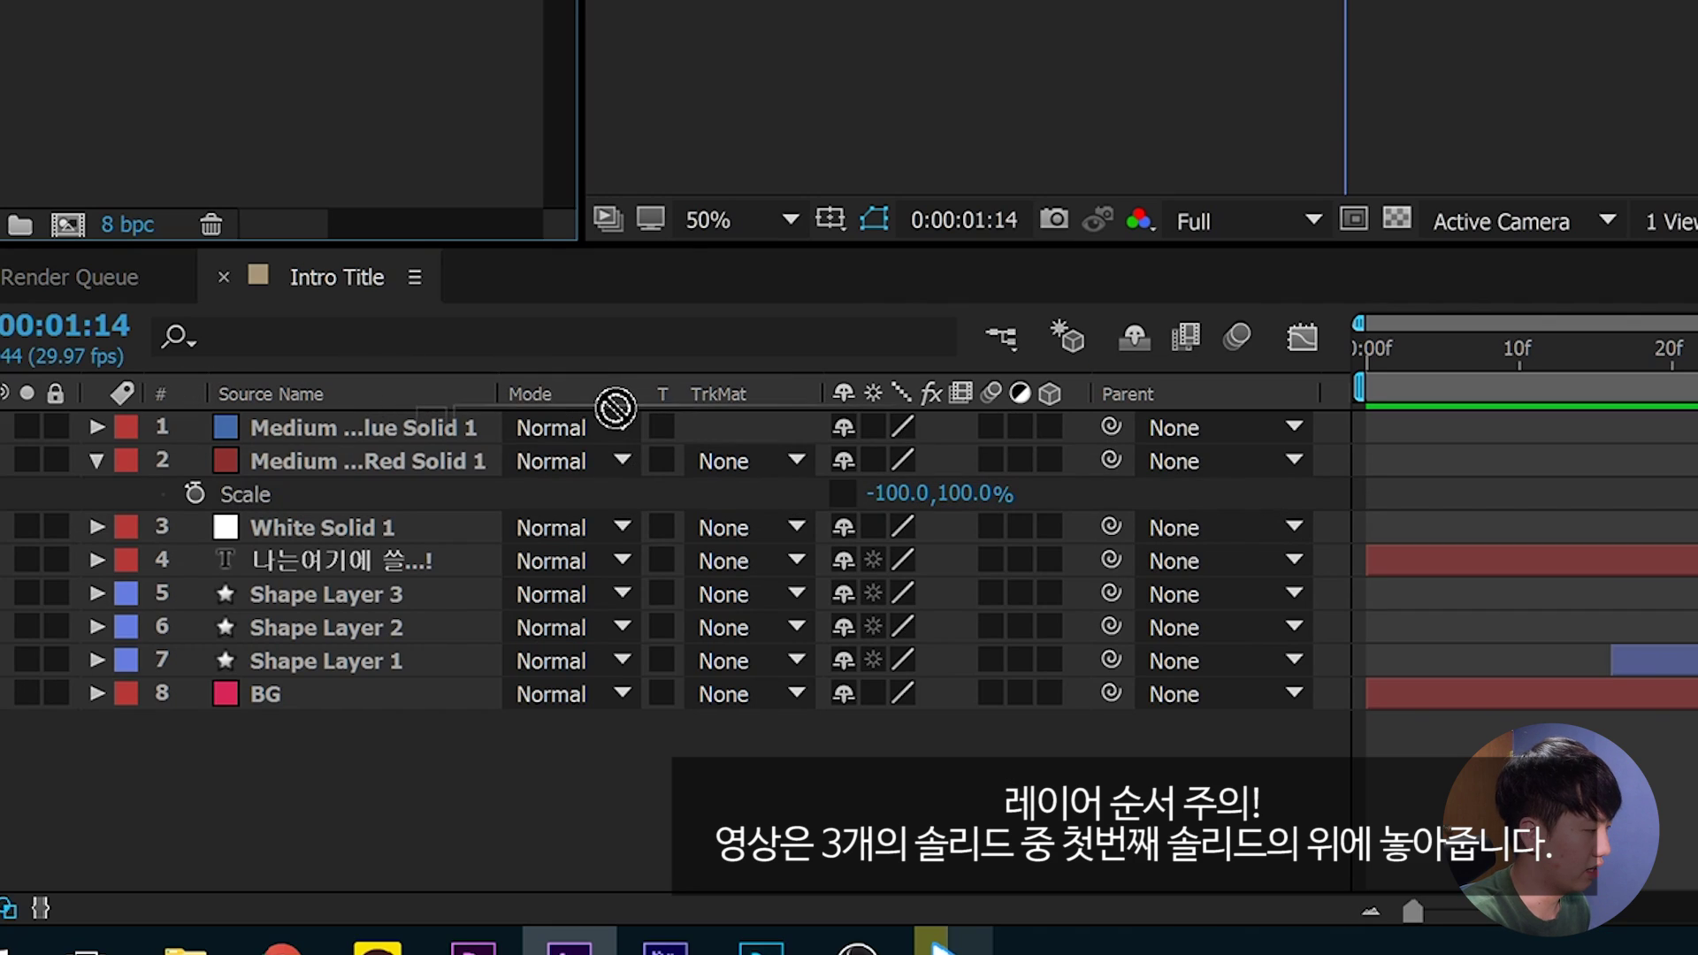
left_click_drag(615, 407, 321, 517)
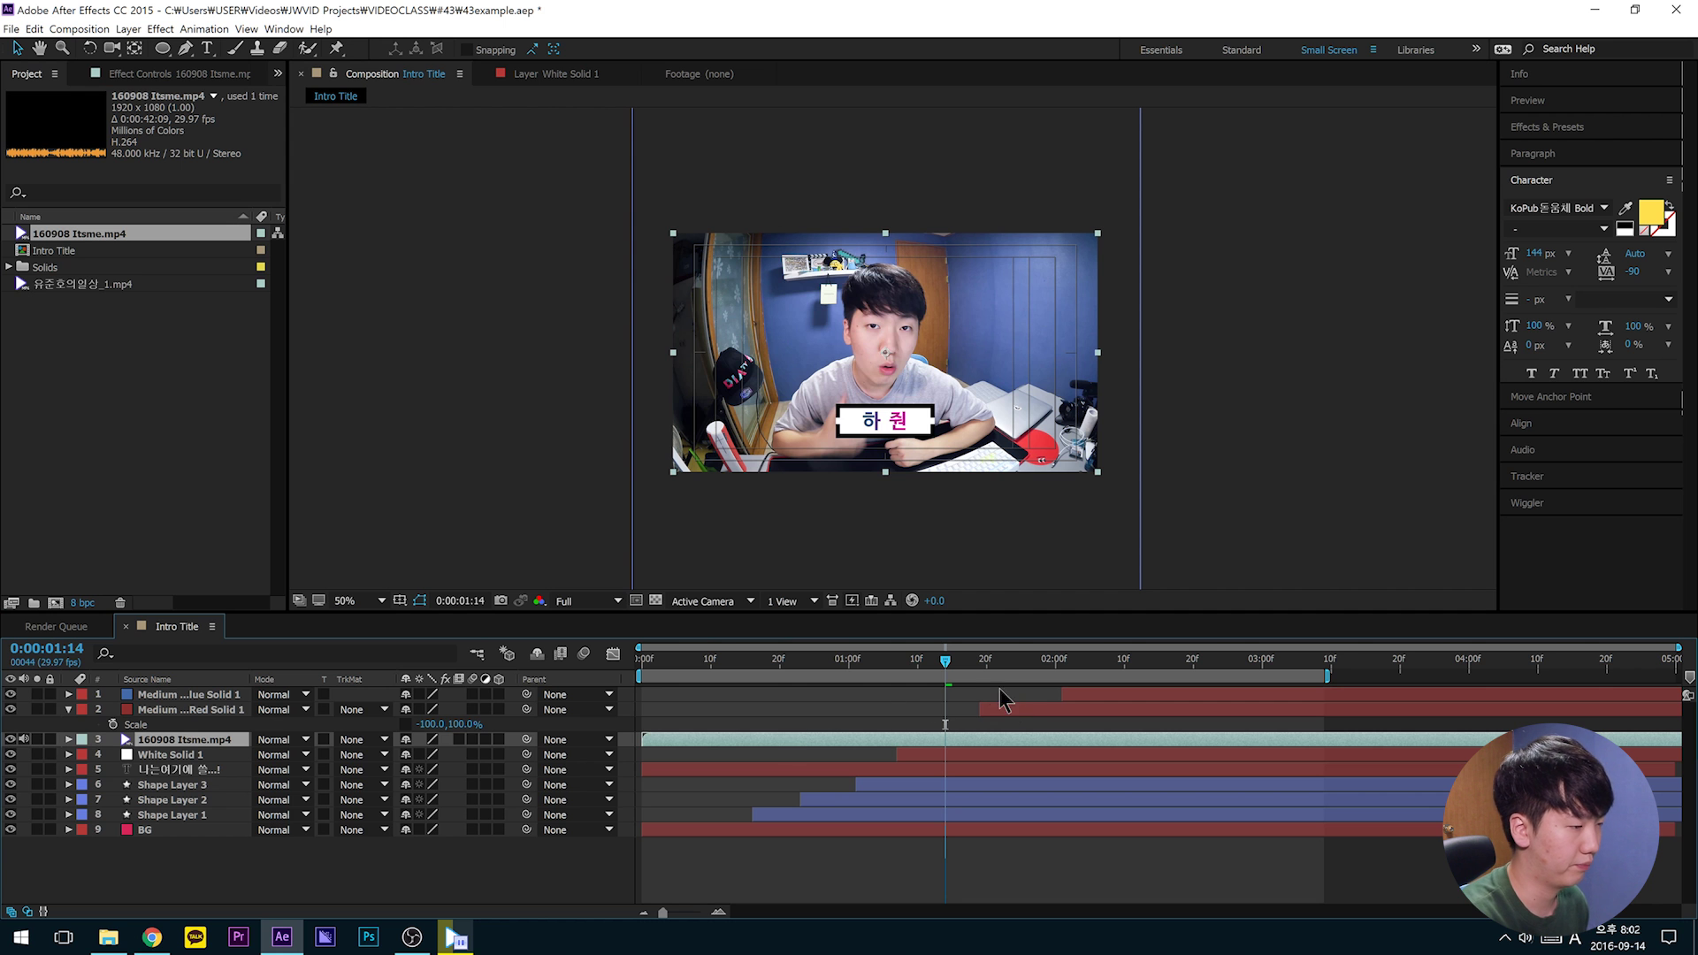
mouse_move(969, 674)
left_mouse_down()
mouse_move(898, 677)
mouse_move(954, 678)
left_mouse_up()
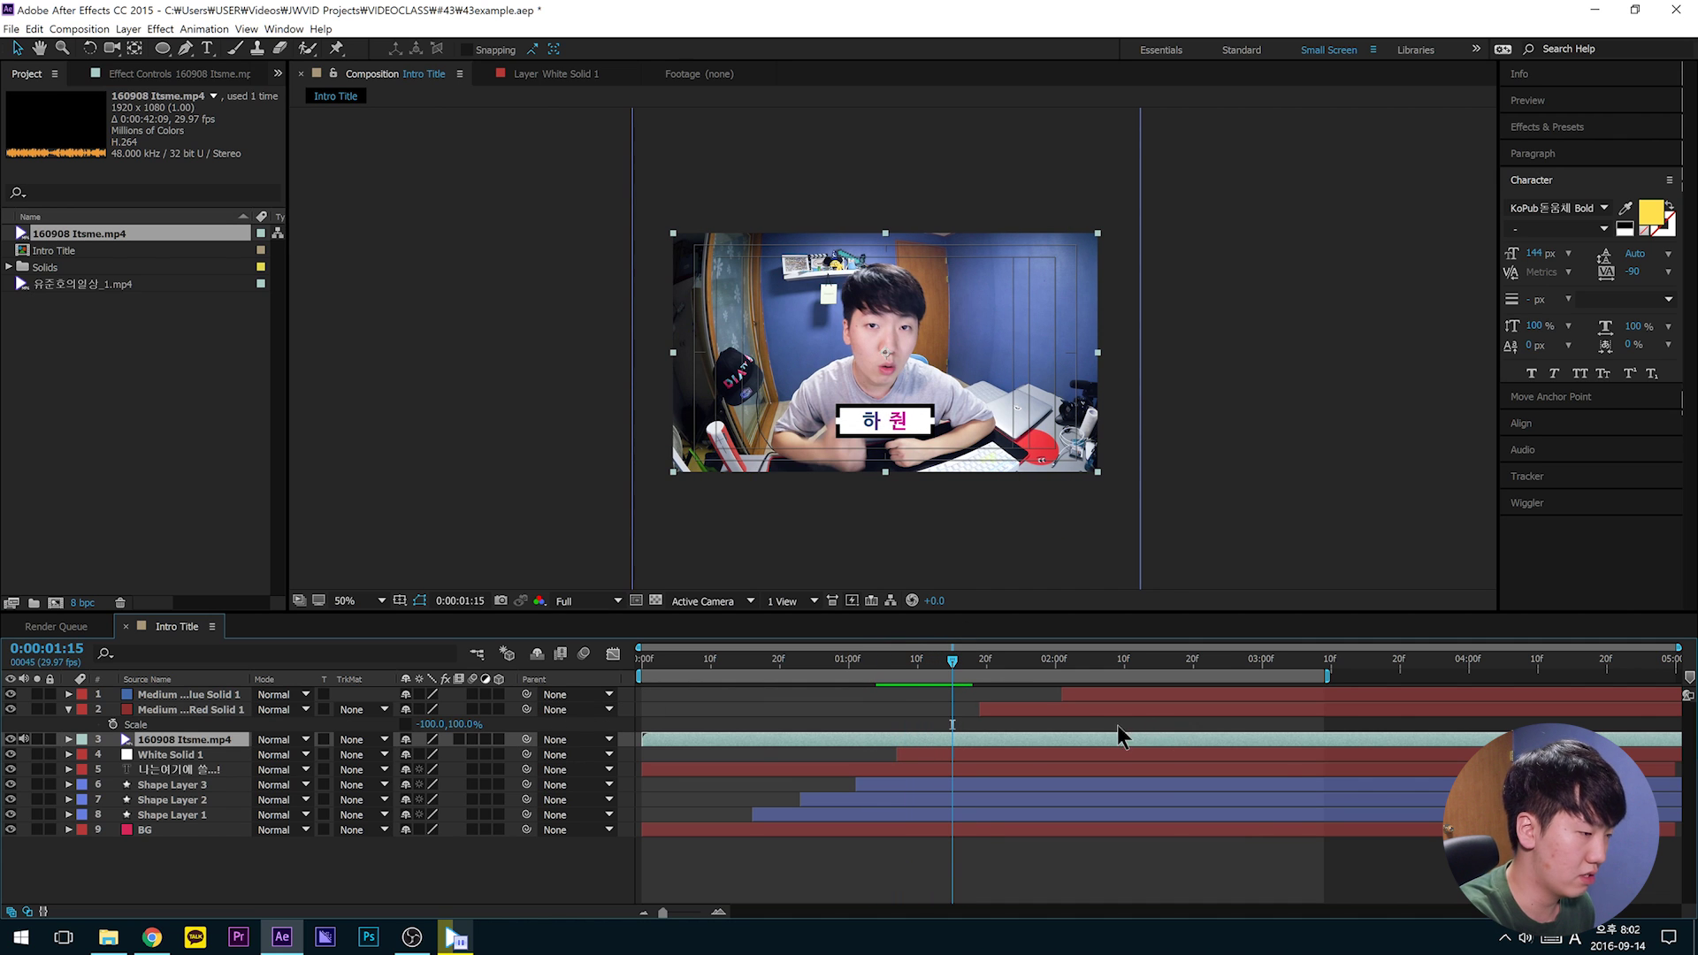
left_click_drag(1095, 739, 615, 800)
left_click_drag(879, 805, 1127, 796)
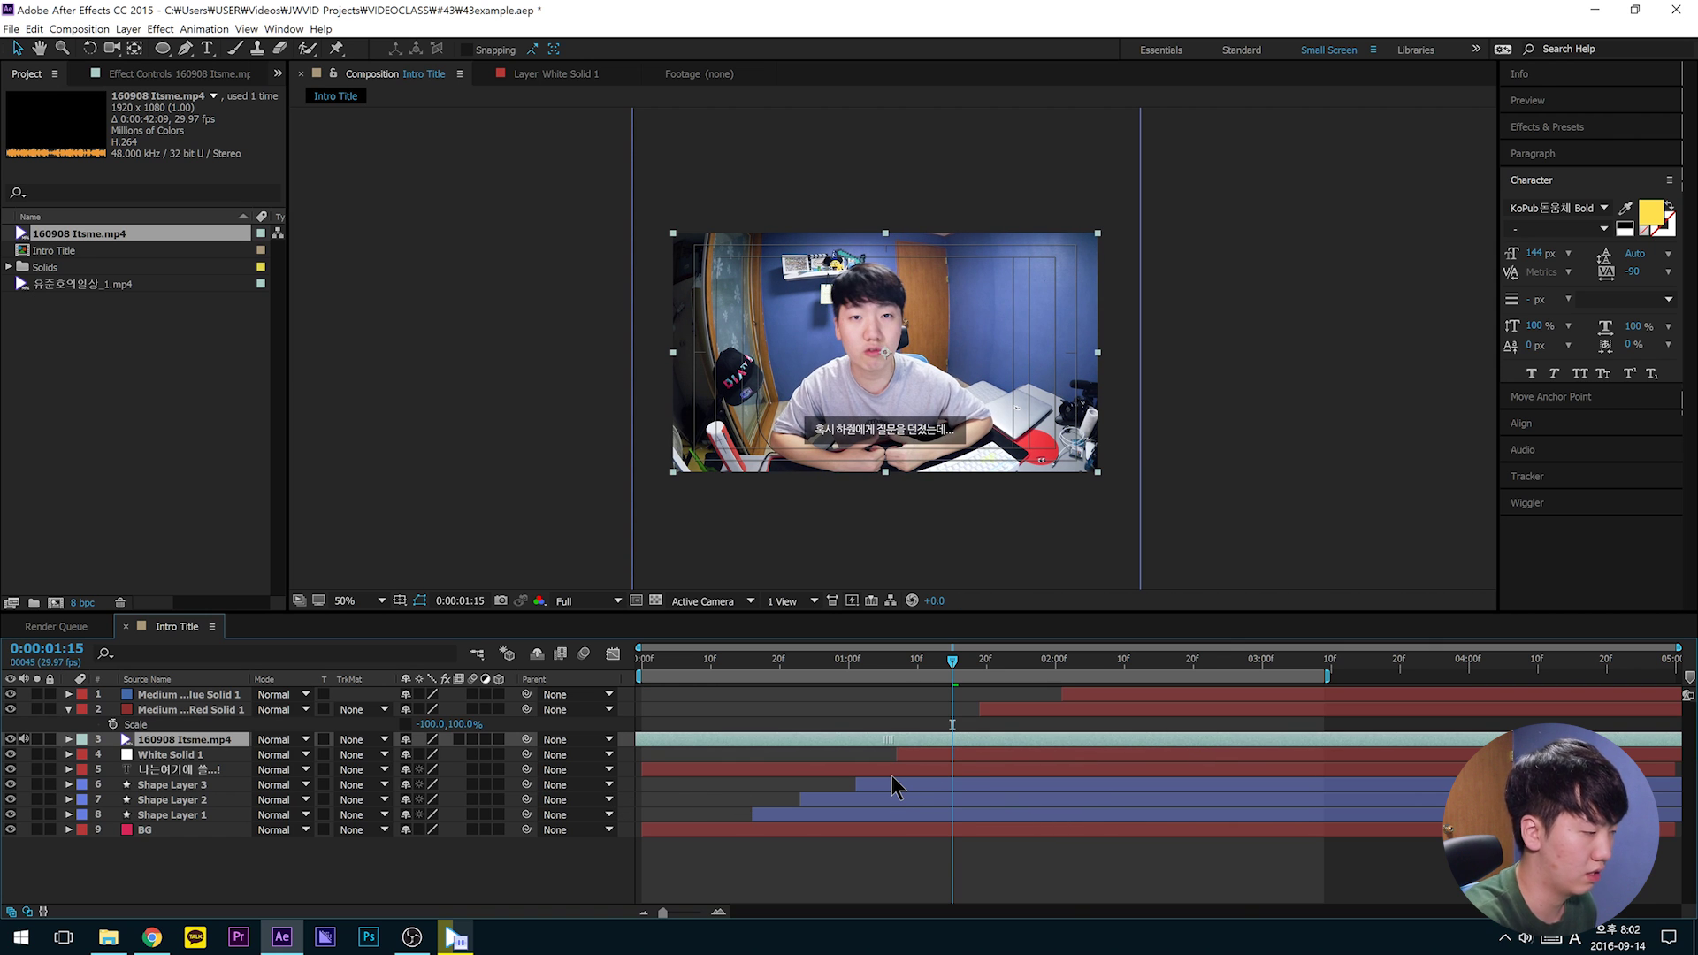
left_click_drag(892, 777, 1022, 750)
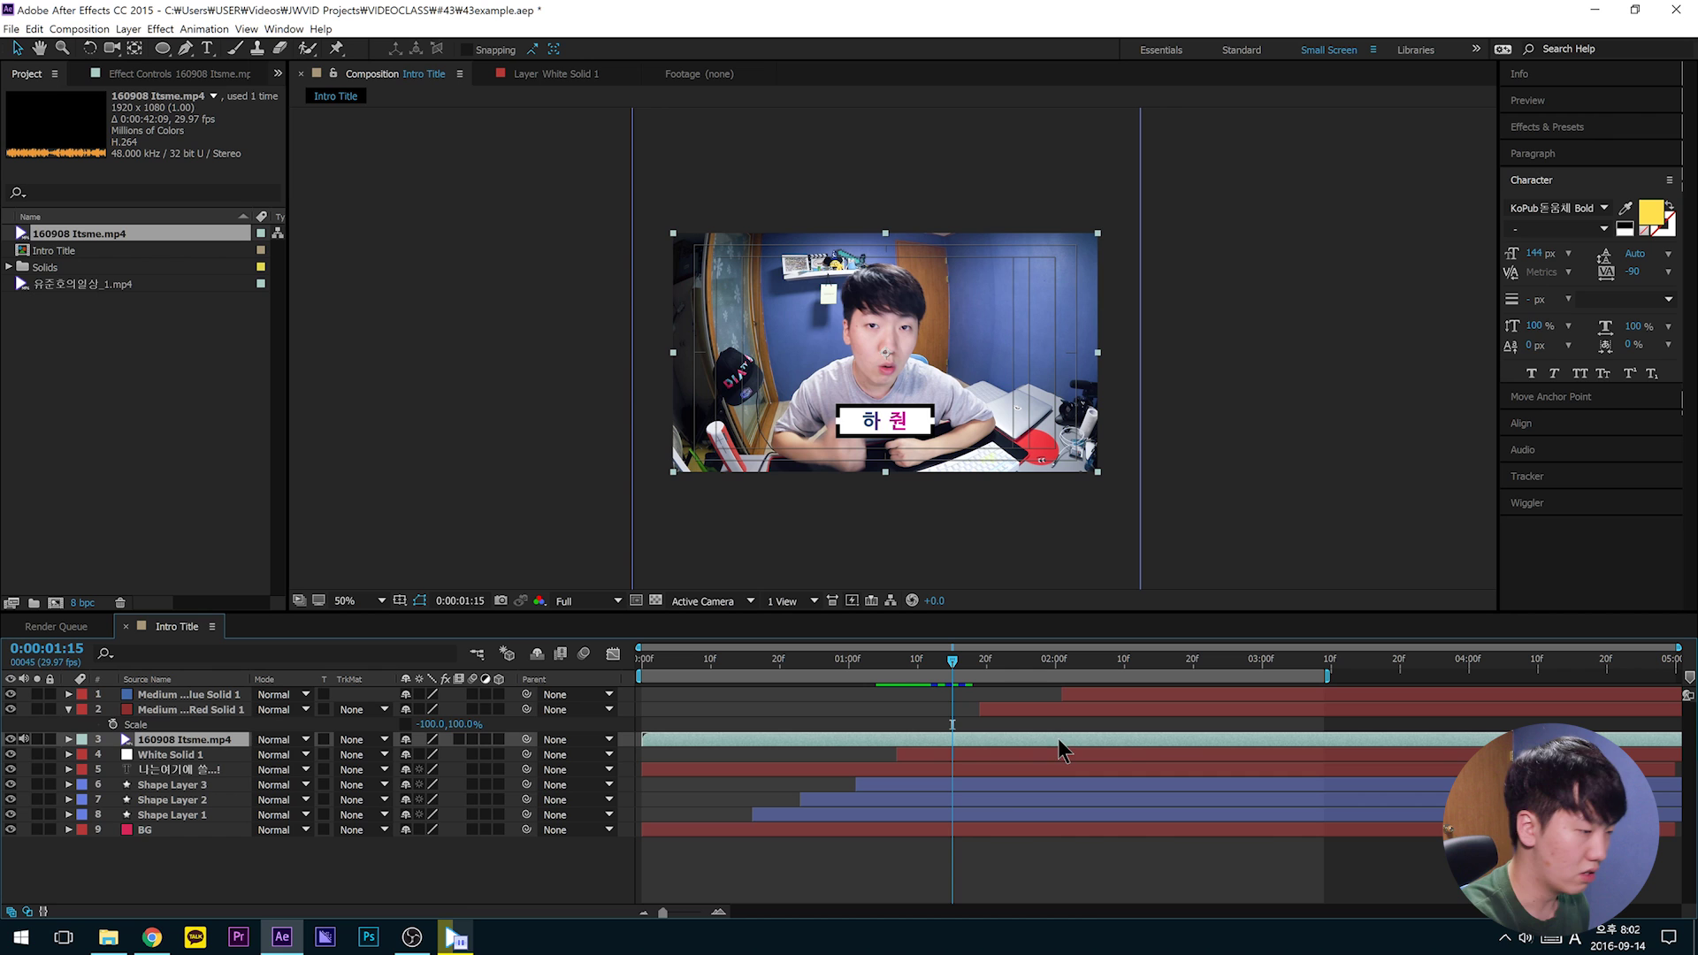
mouse_move(1153, 734)
left_mouse_down()
mouse_move(1172, 734)
mouse_move(1153, 737)
left_mouse_up()
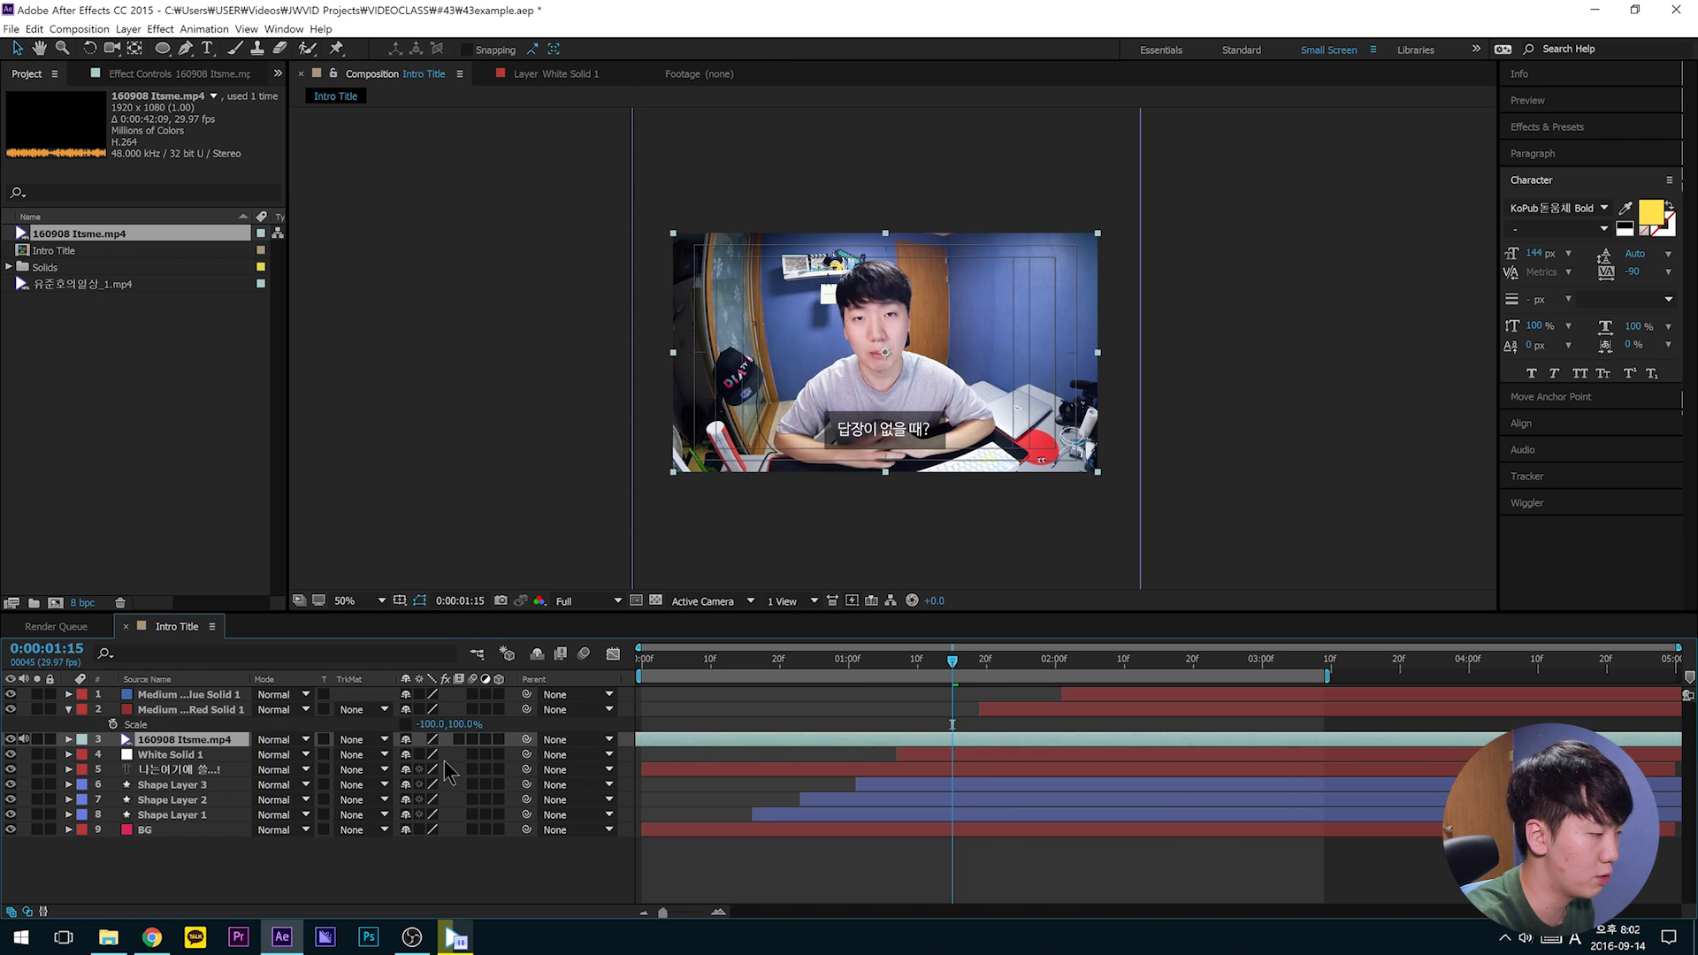
left_click_drag(1258, 748, 1037, 757)
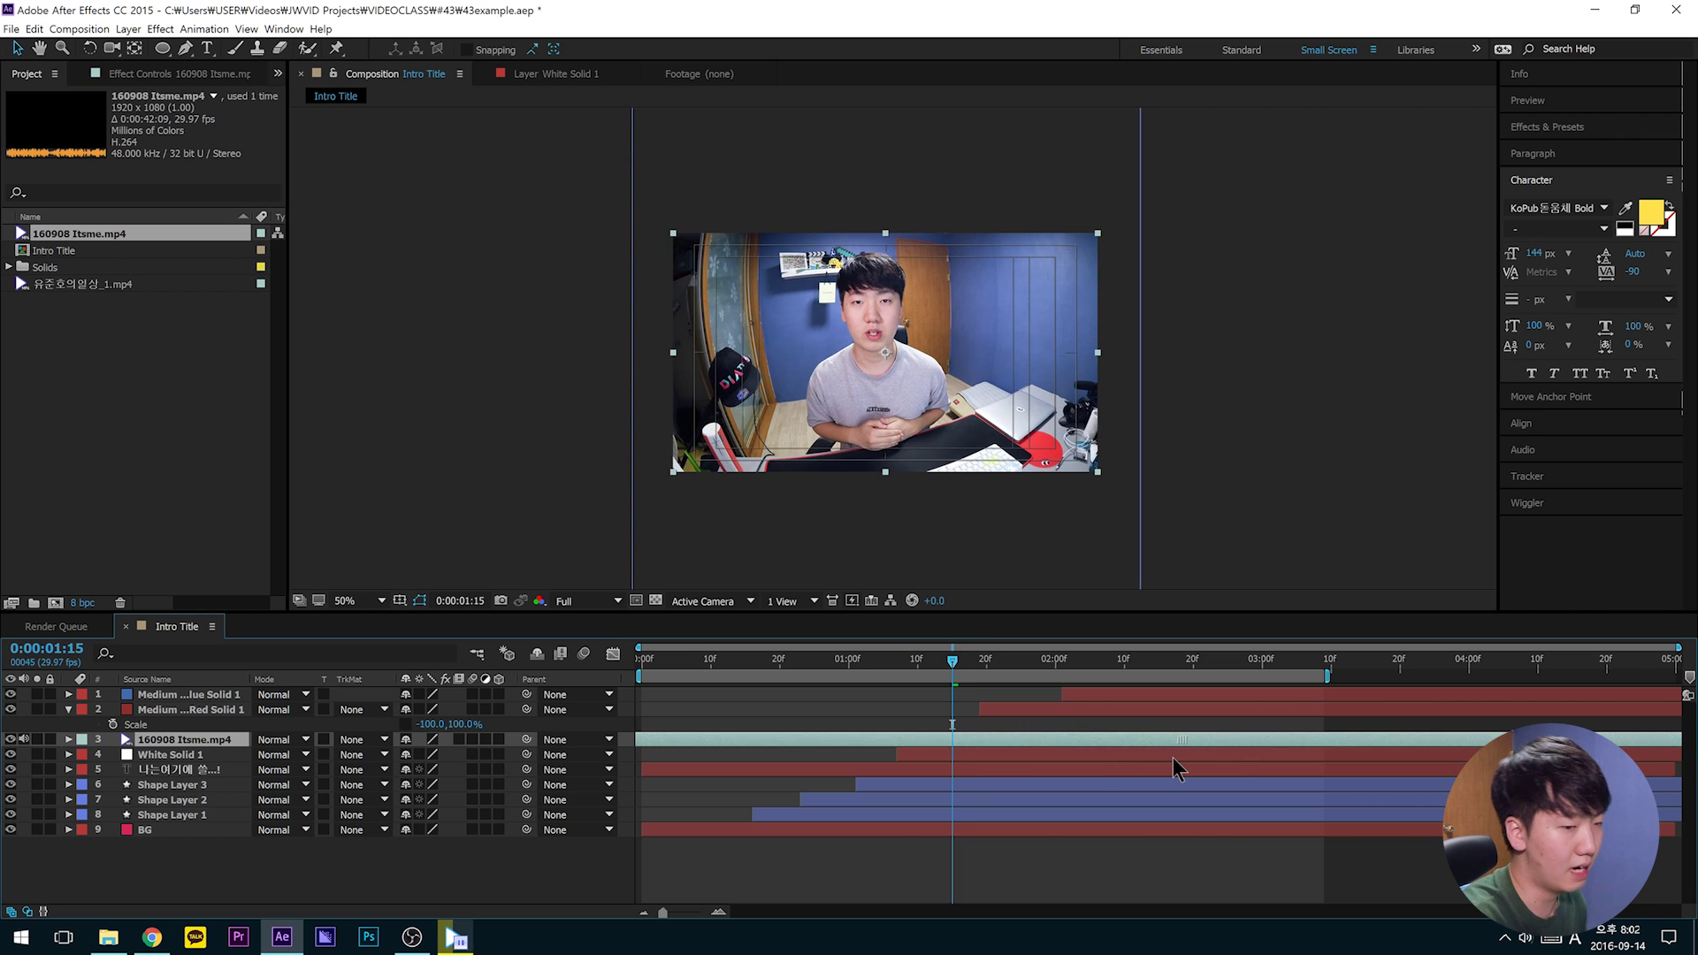
Step: Trim the start of the 160908 Itsme.mp4 layer at 0:00:01:09 and extend it to line up with the start of White Solid 1
left_click_drag(973, 661, 908, 694)
key("Page_Down")
key("alt+[")
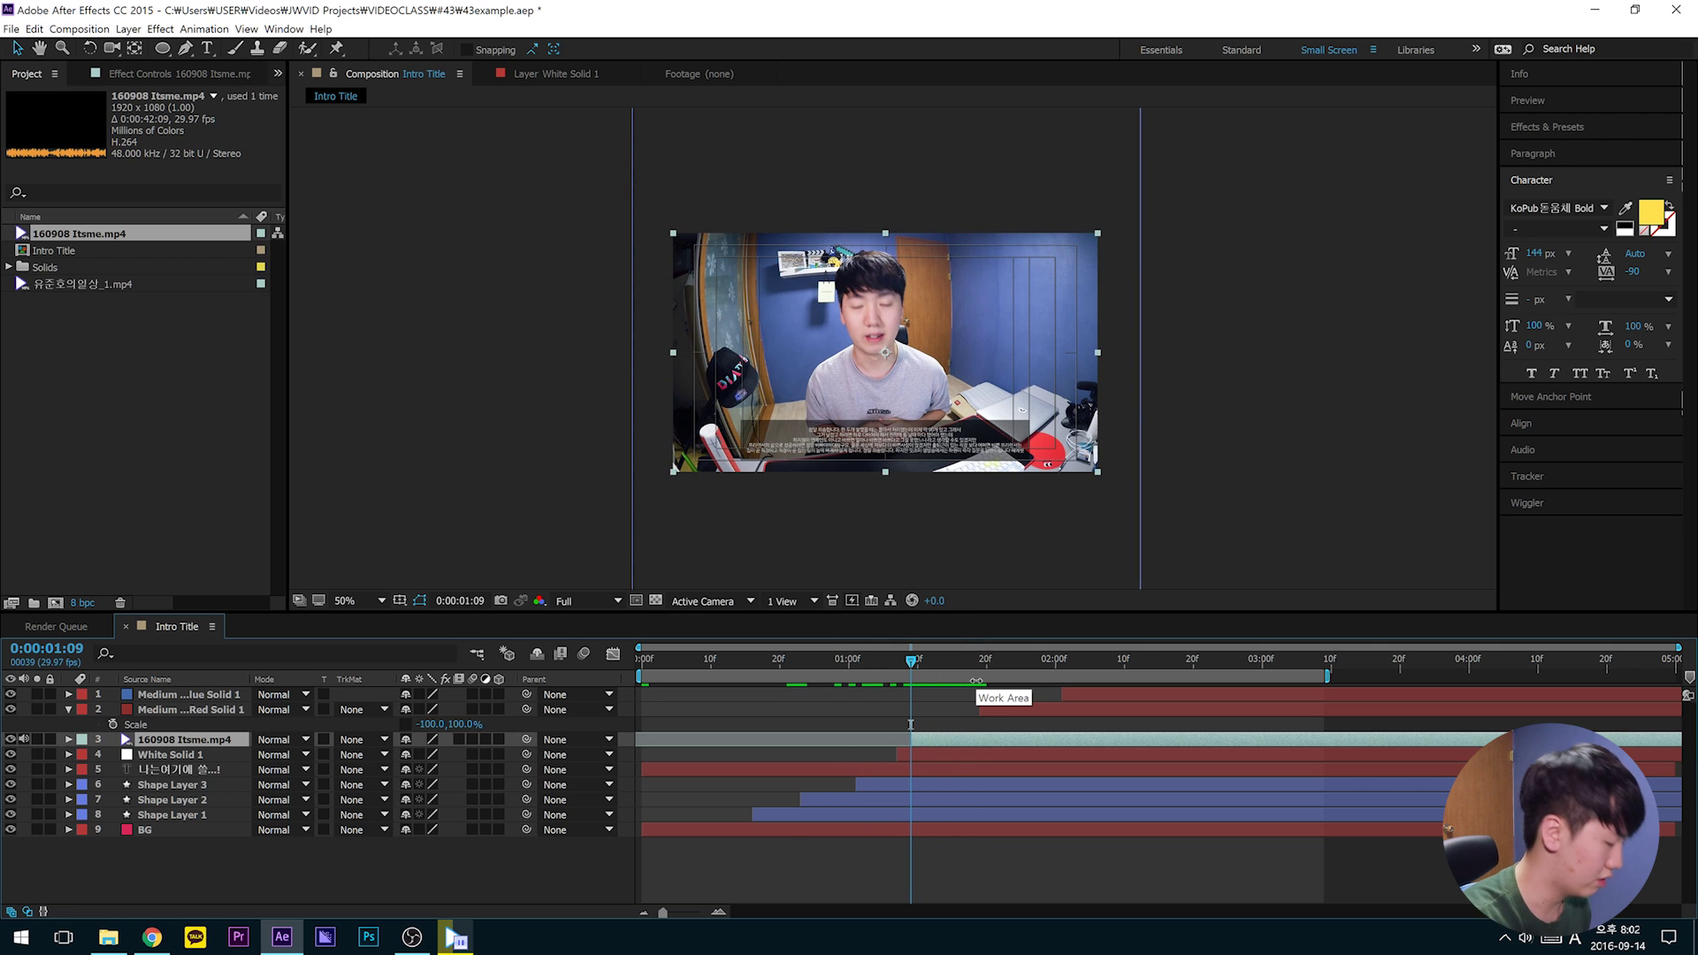
left_click_drag(938, 654, 965, 766)
left_click(177, 754)
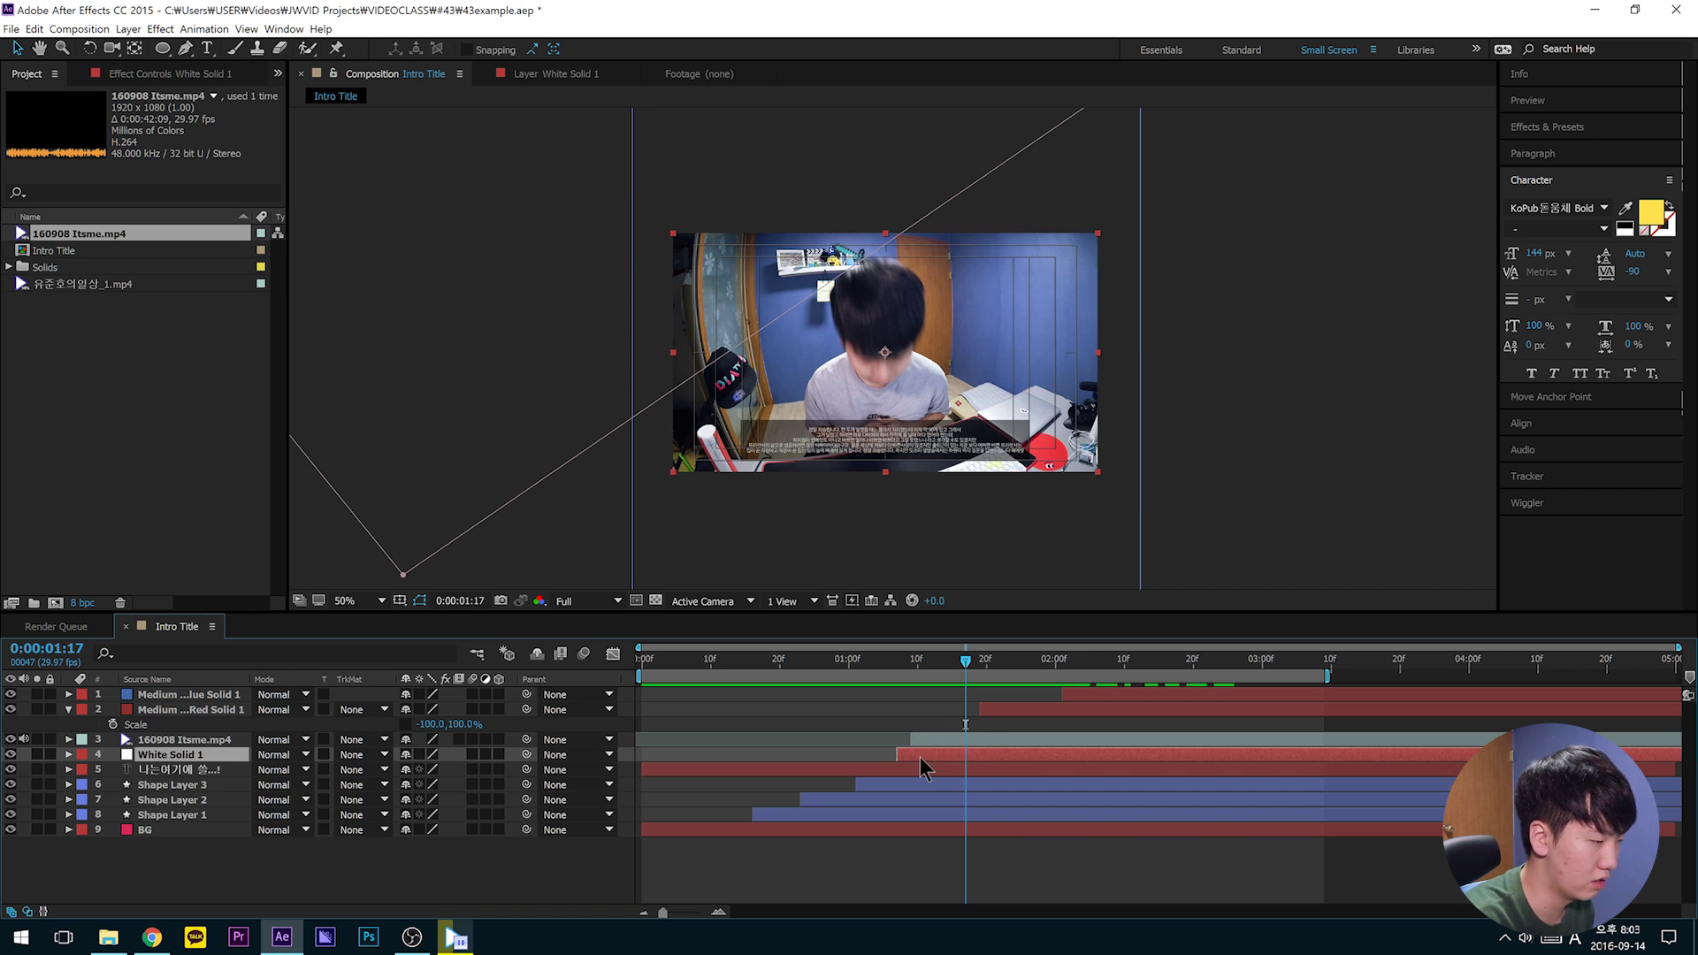
left_click(1028, 739)
mouse_move(931, 739)
left_mouse_down()
mouse_move(967, 739)
mouse_move(918, 741)
left_mouse_up()
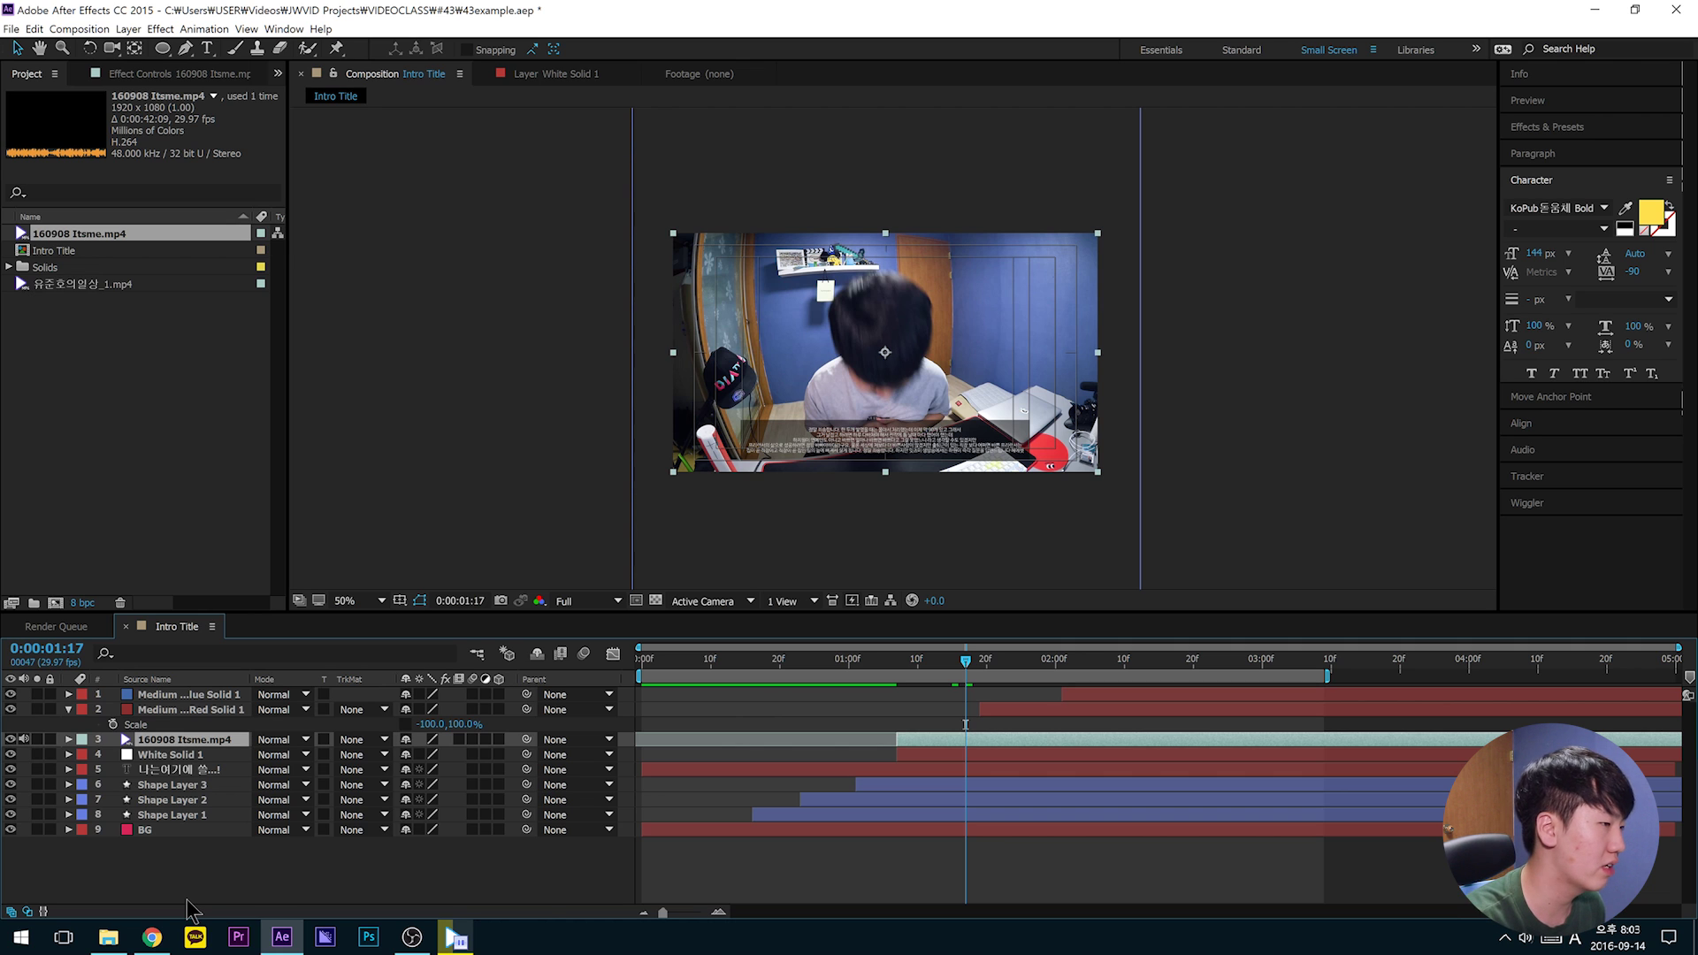
Step: Duplicate White Solid 1 and move the copy directly above the 160908 Itsme.mp4 layer
mouse_move(446, 947)
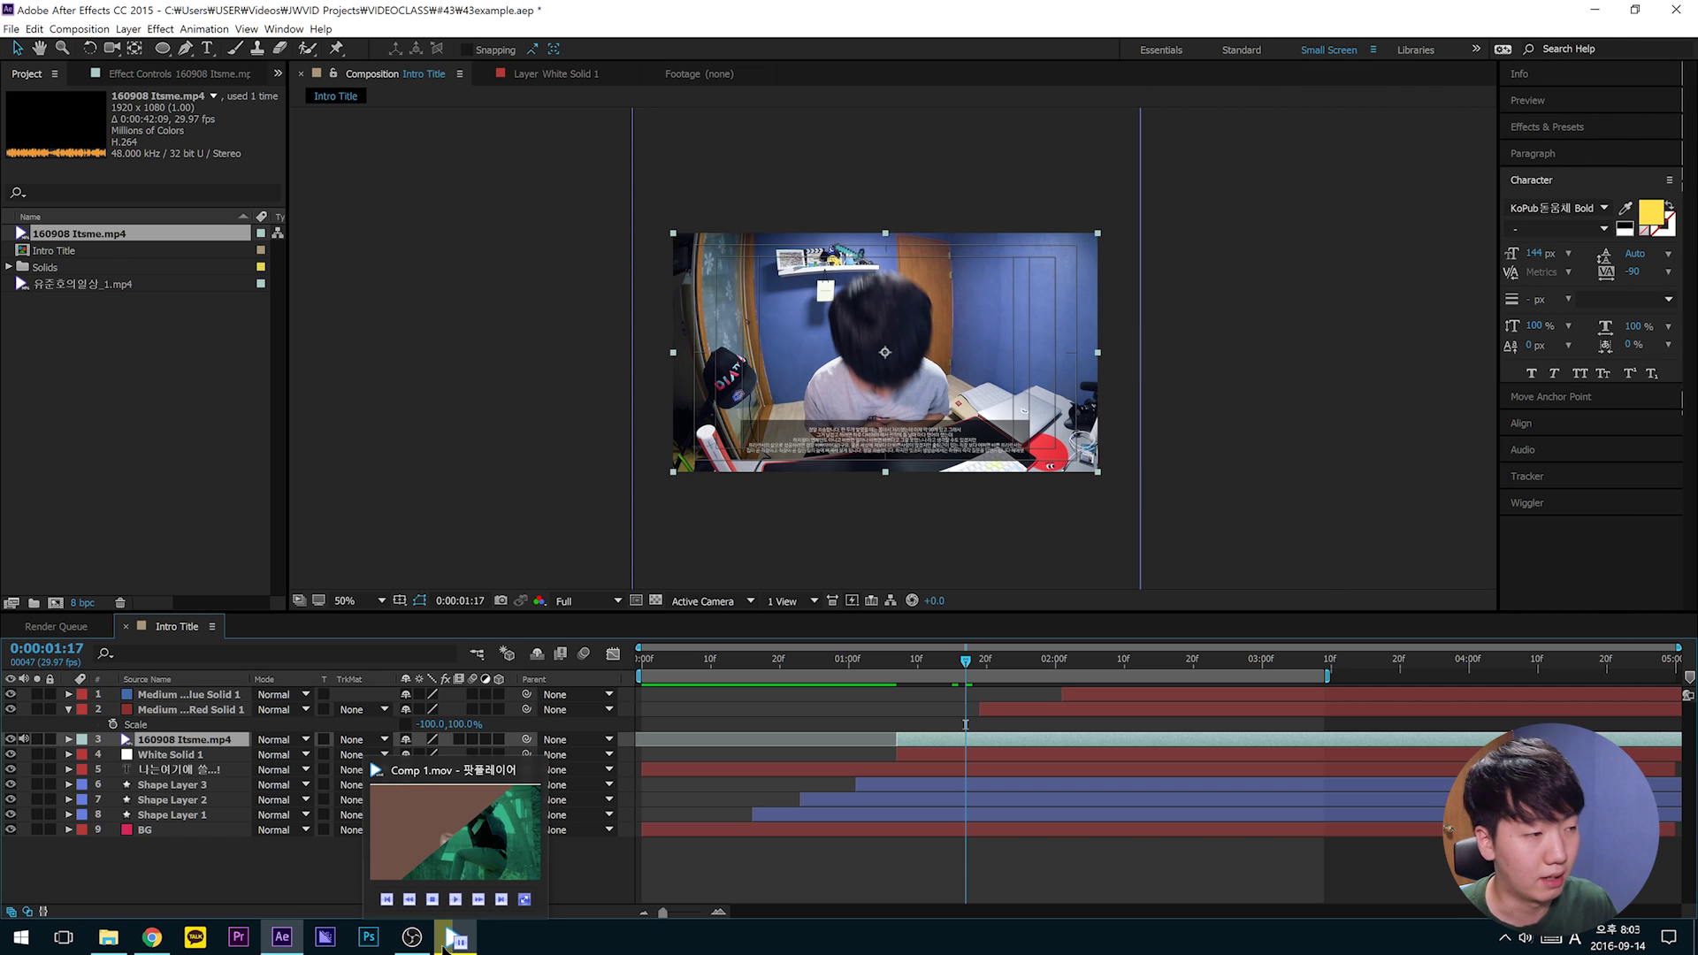
left_click(180, 757)
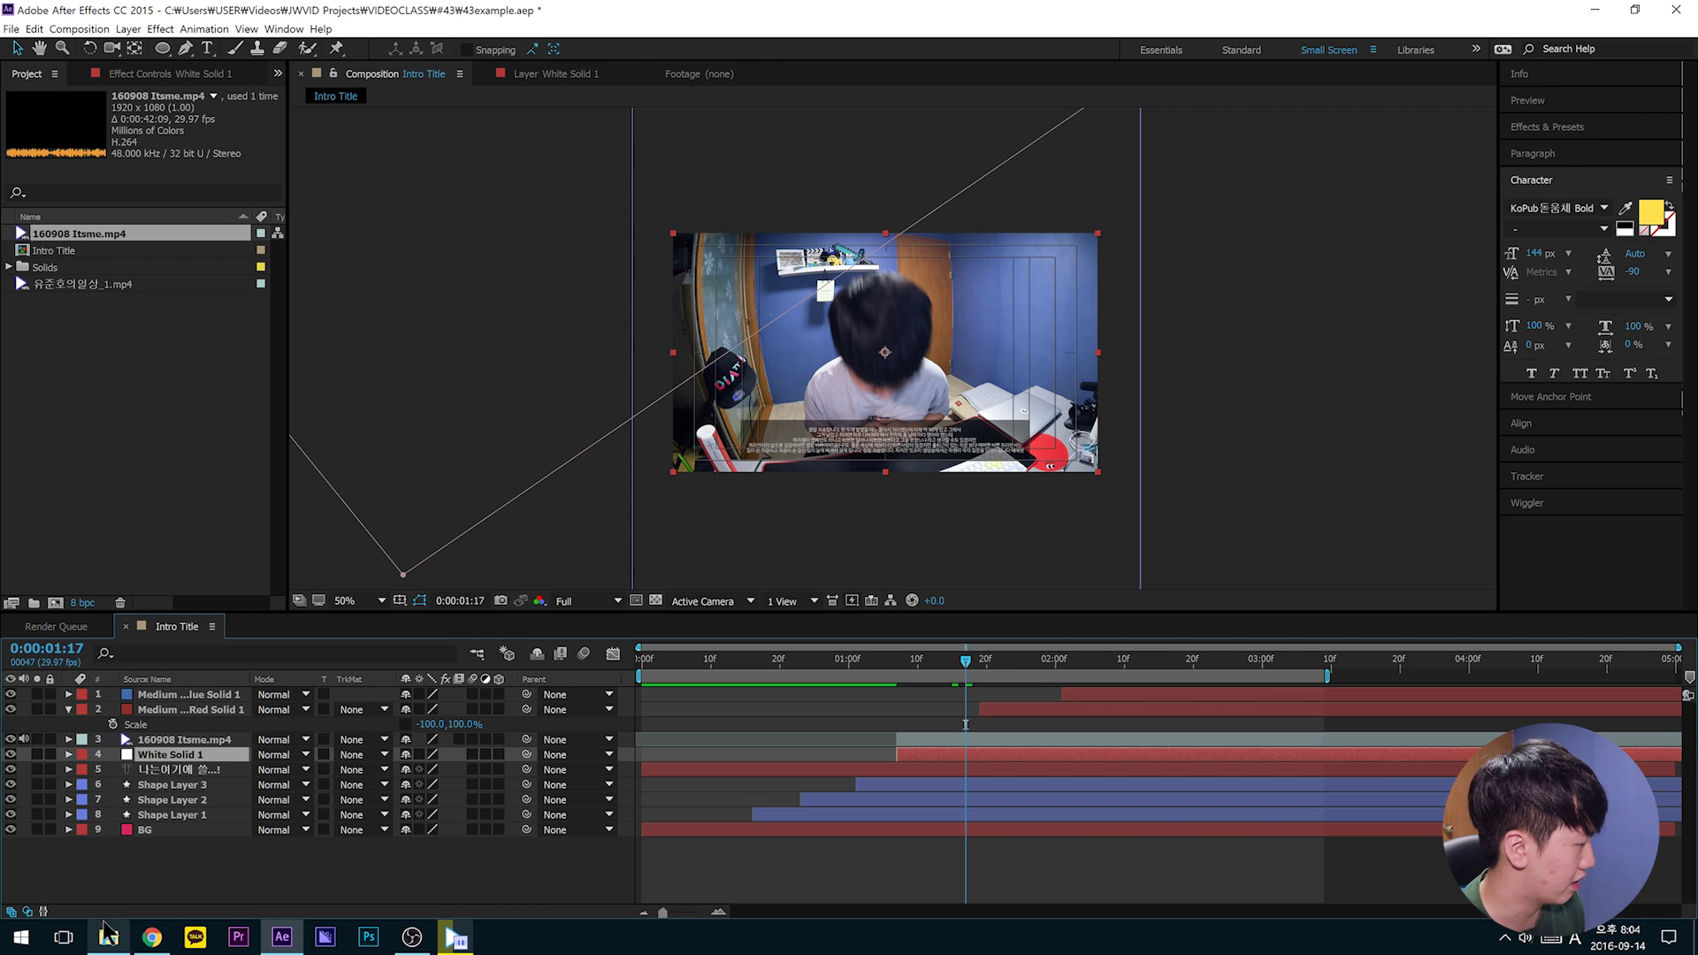
key("ctrl+d")
left_click_drag(157, 762, 179, 739)
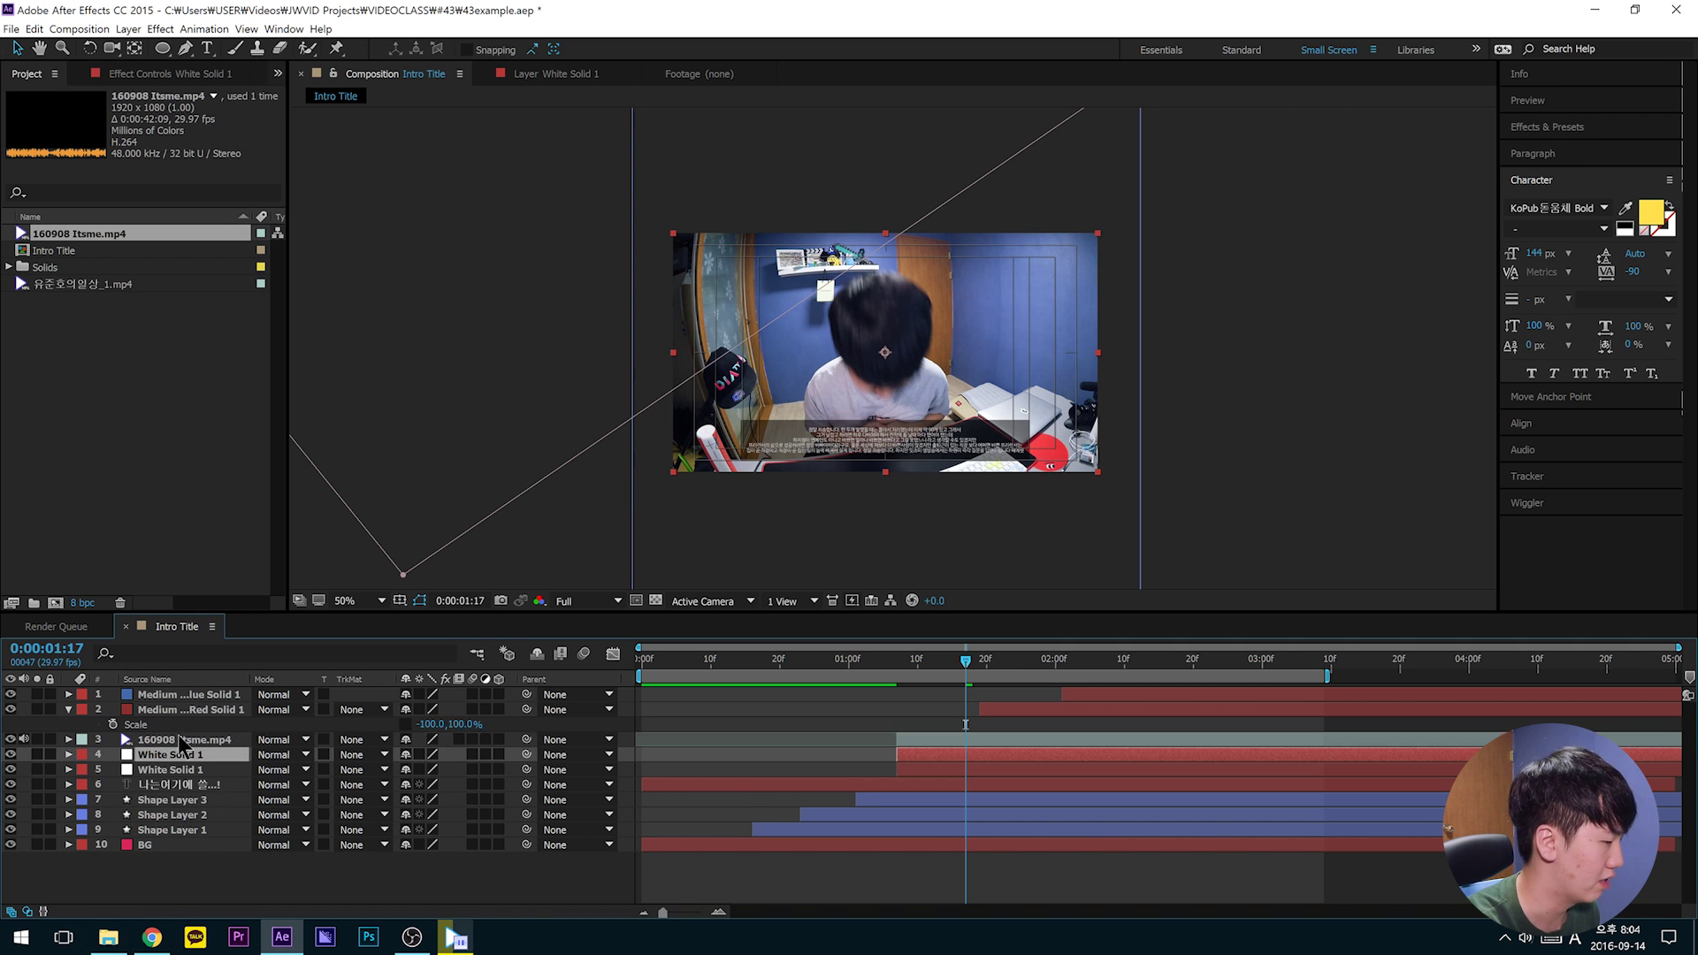
Step: Set the 160908 Itsme.mp4 layer's track matte to Alpha Matte "White Solid 1" and check the wipe around 0:00:01:18
left_click(200, 756)
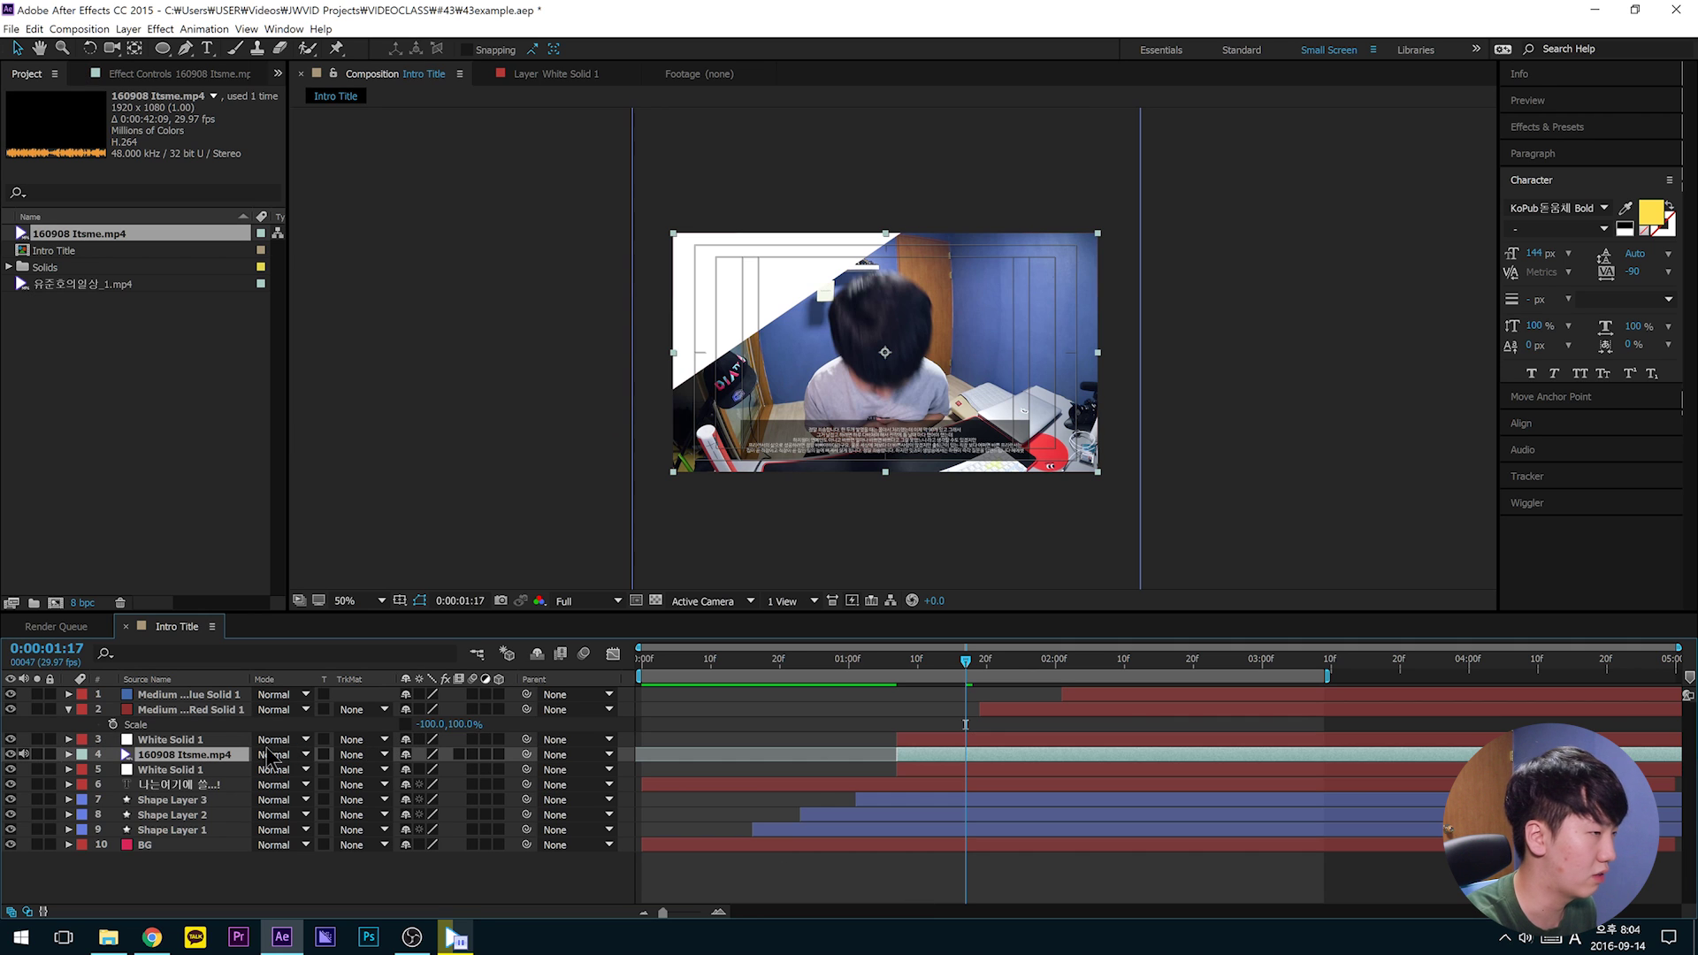
left_click(358, 755)
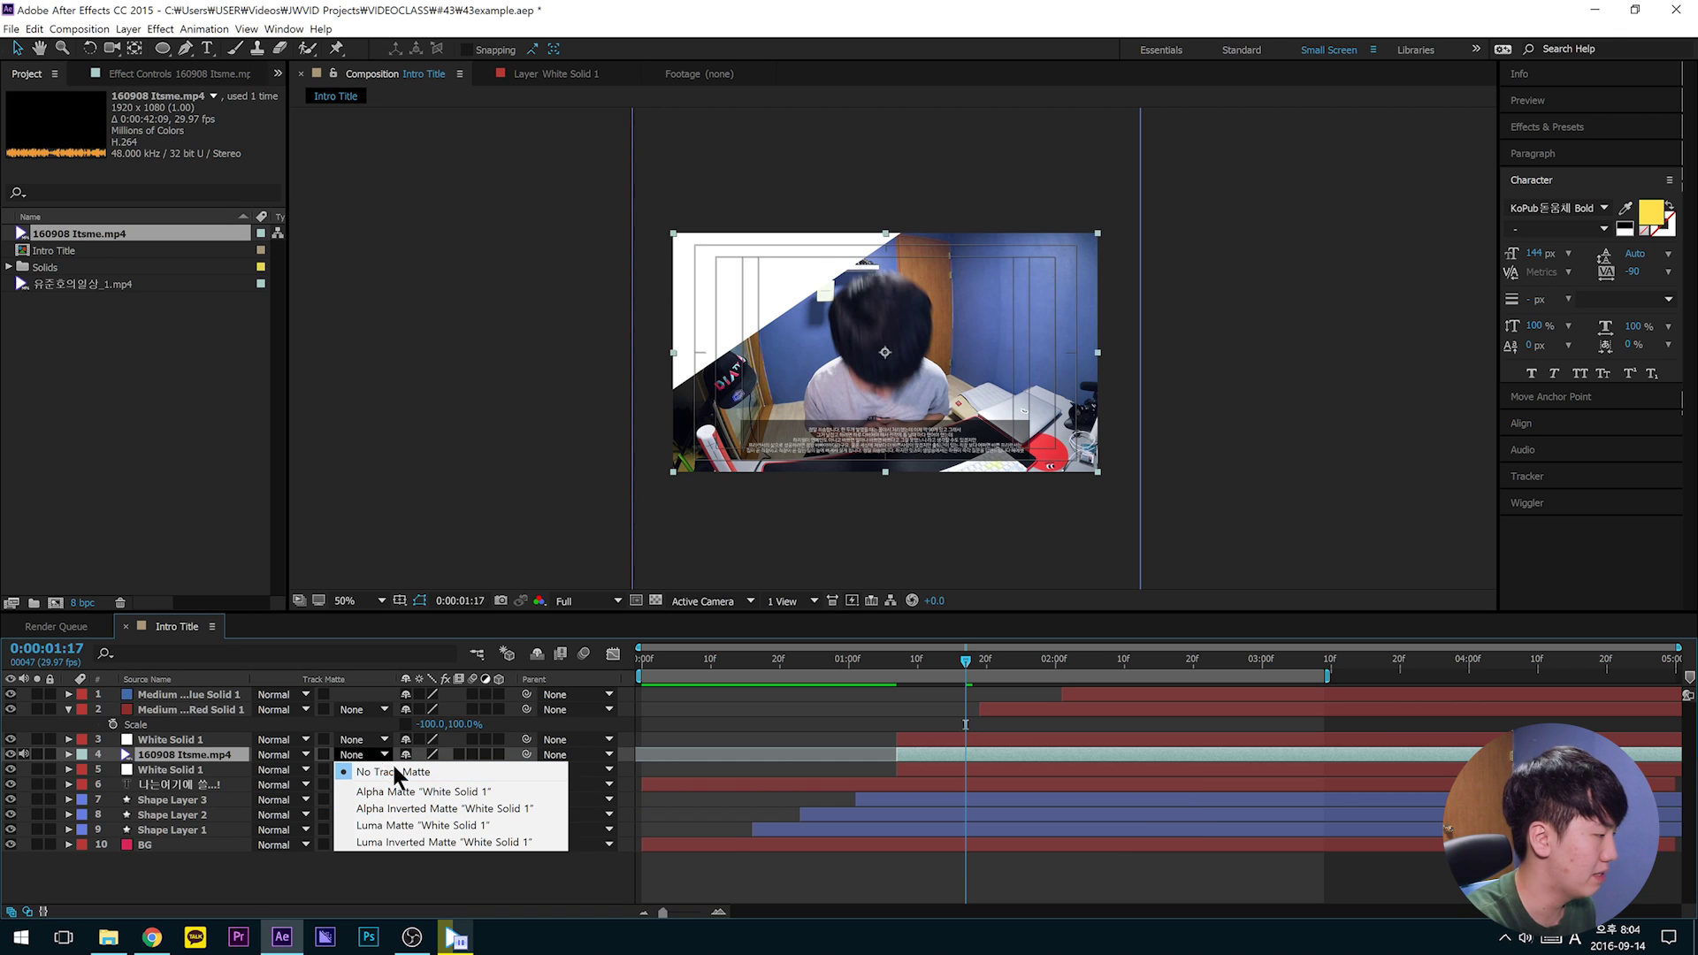
left_click(446, 790)
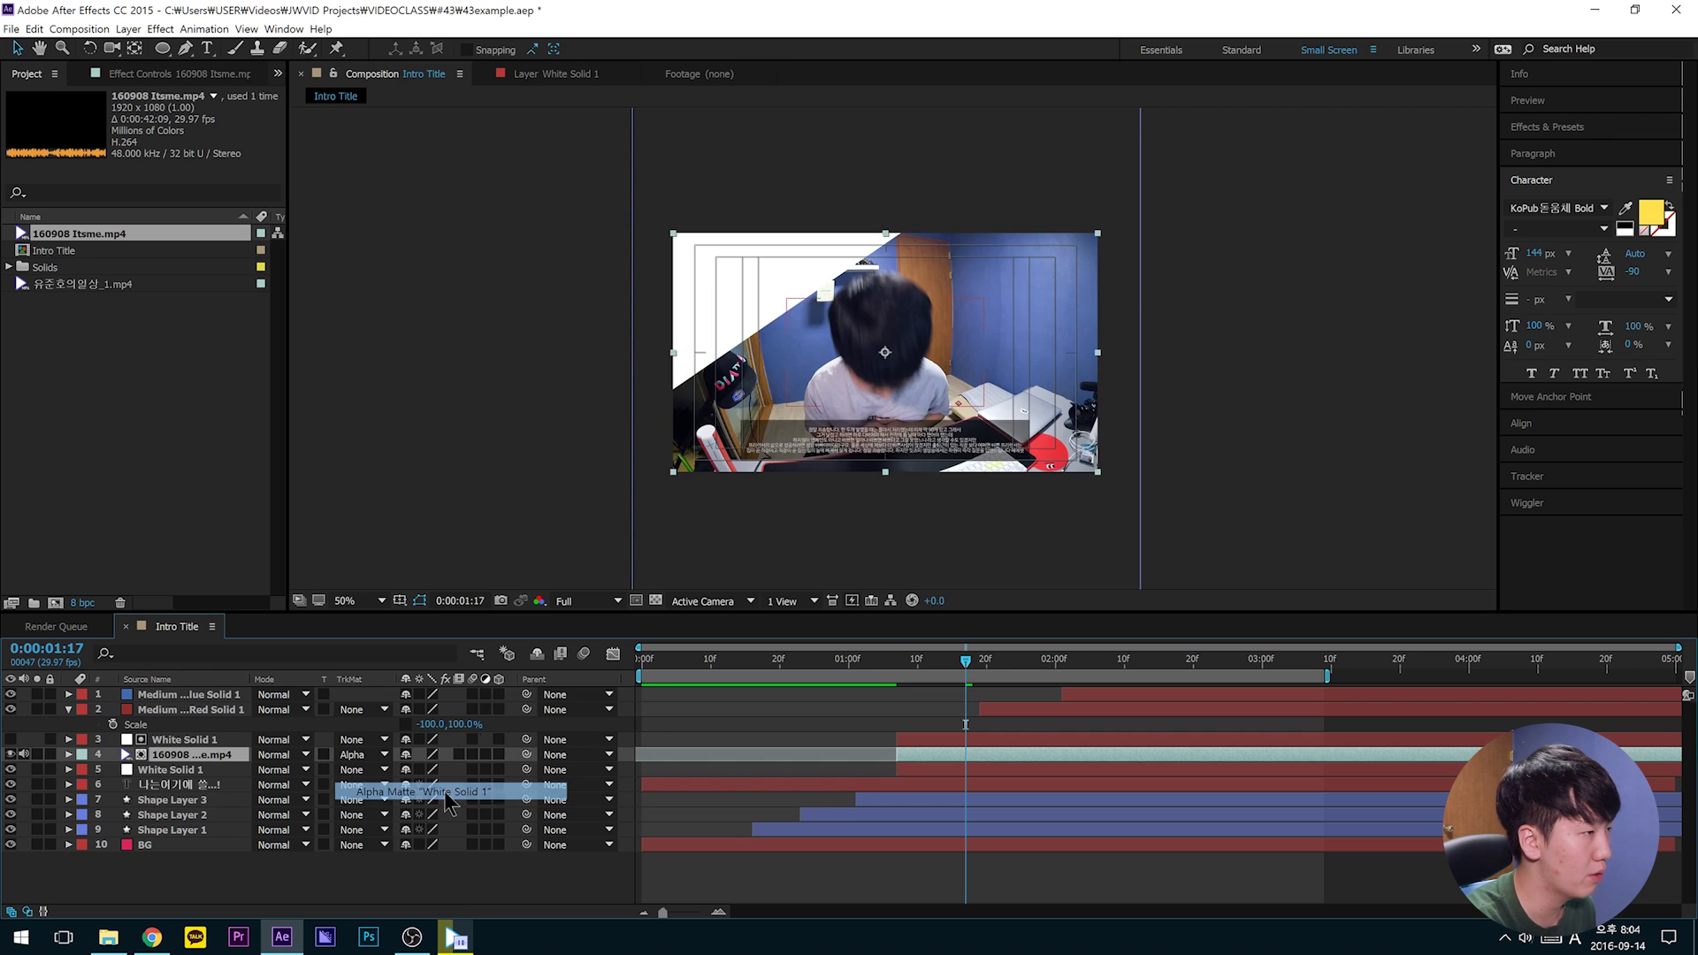
left_click_drag(911, 680, 971, 708)
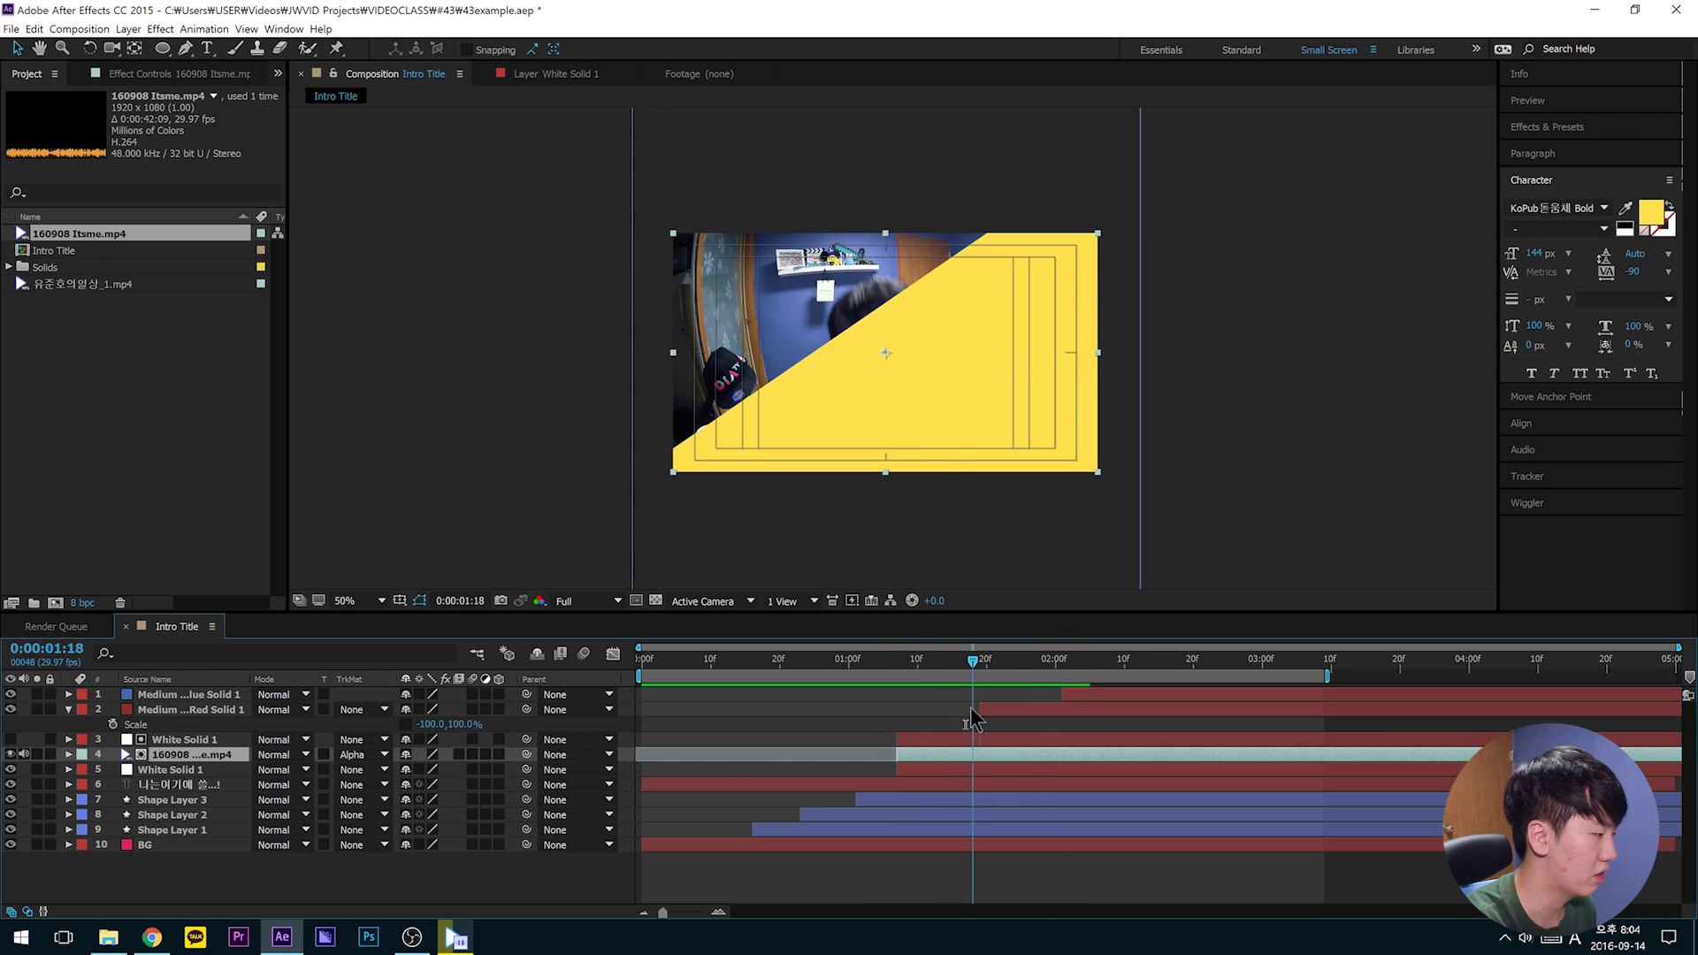
Step: Try the Darken and Screen blending modes on the 160908 Itsme.mp4 layer
left_click(303, 755)
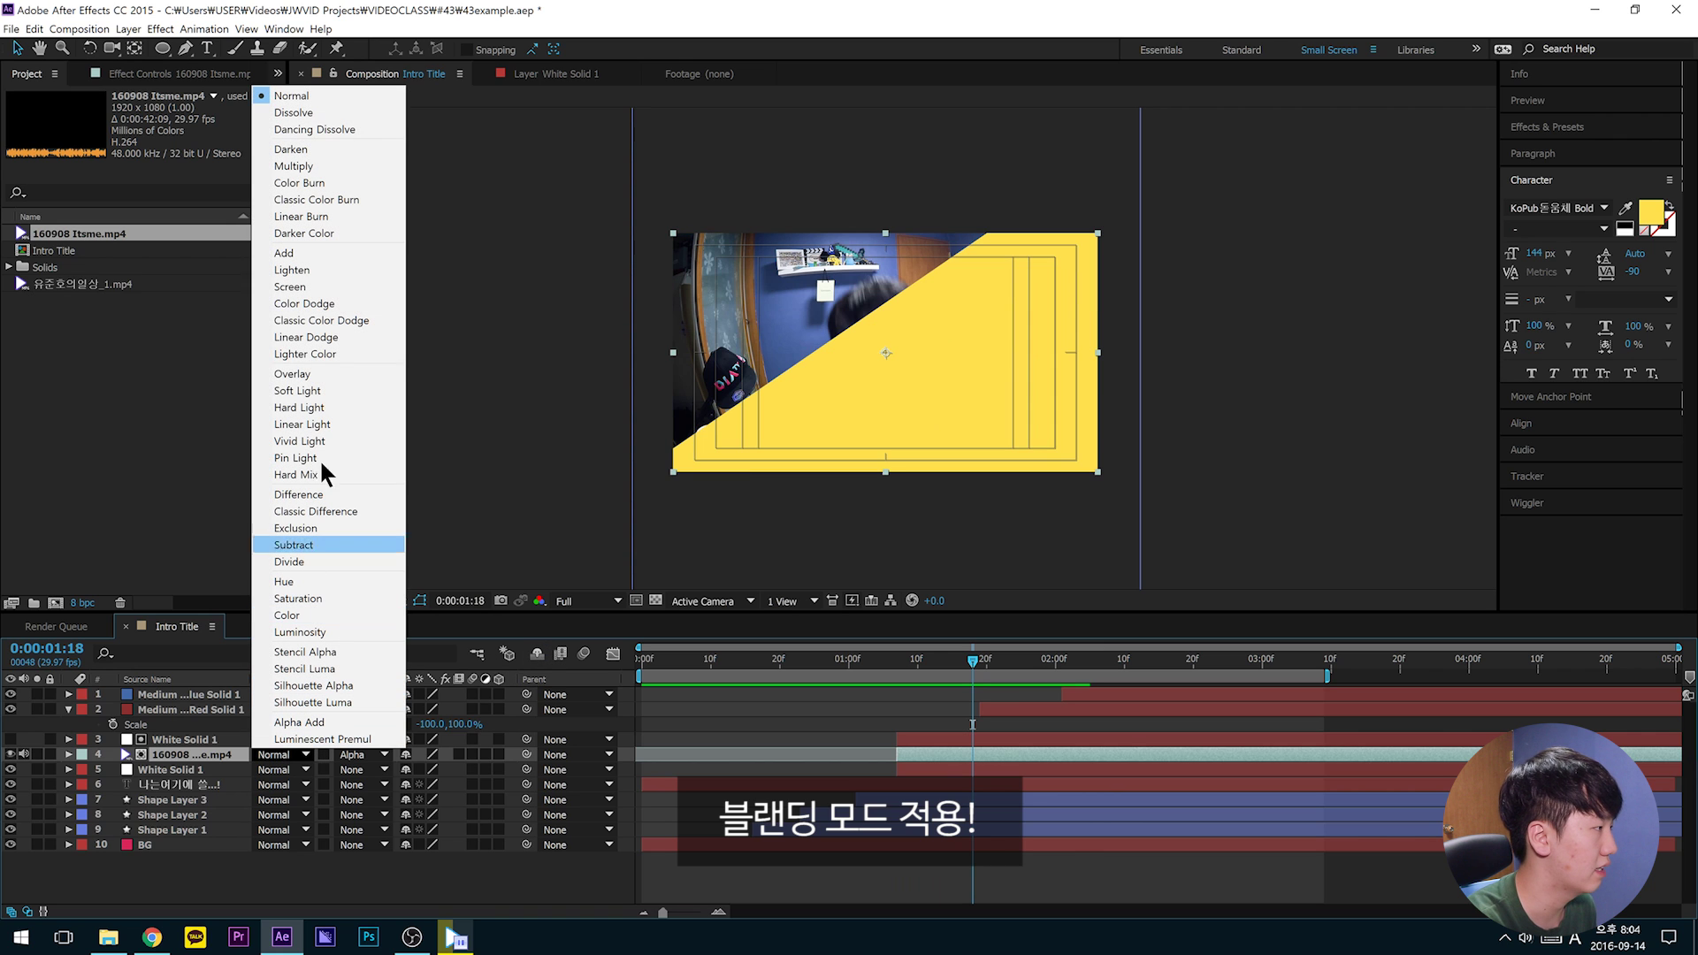
left_click(355, 148)
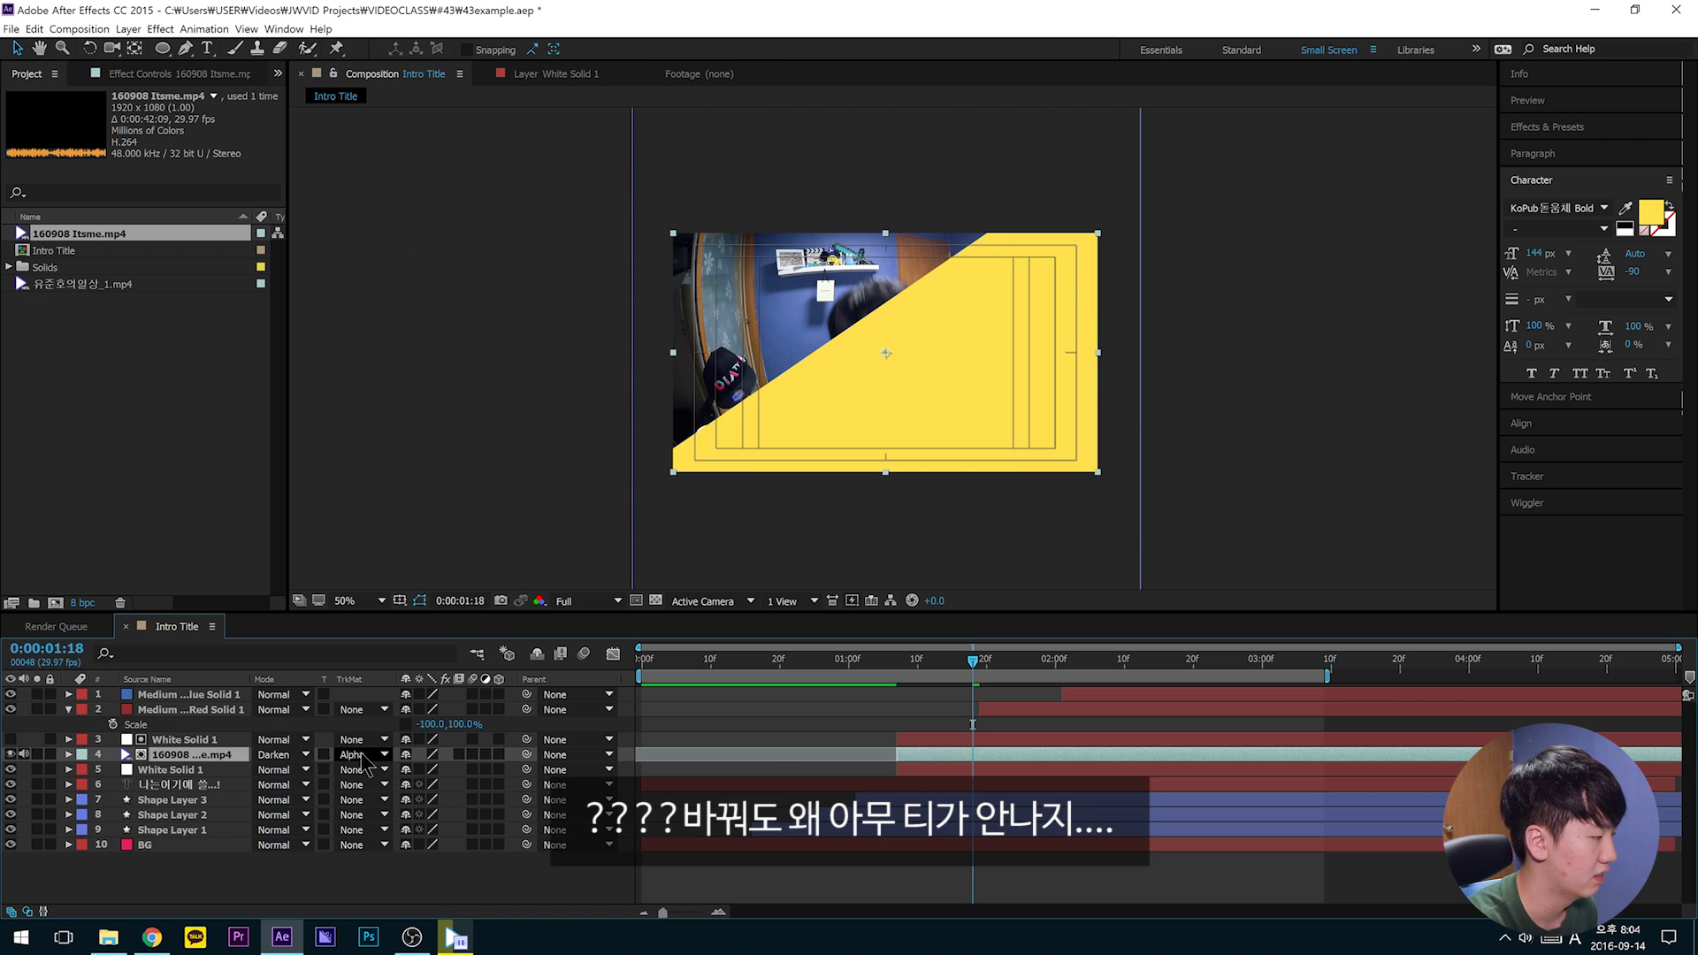
left_click(282, 754)
left_click(334, 287)
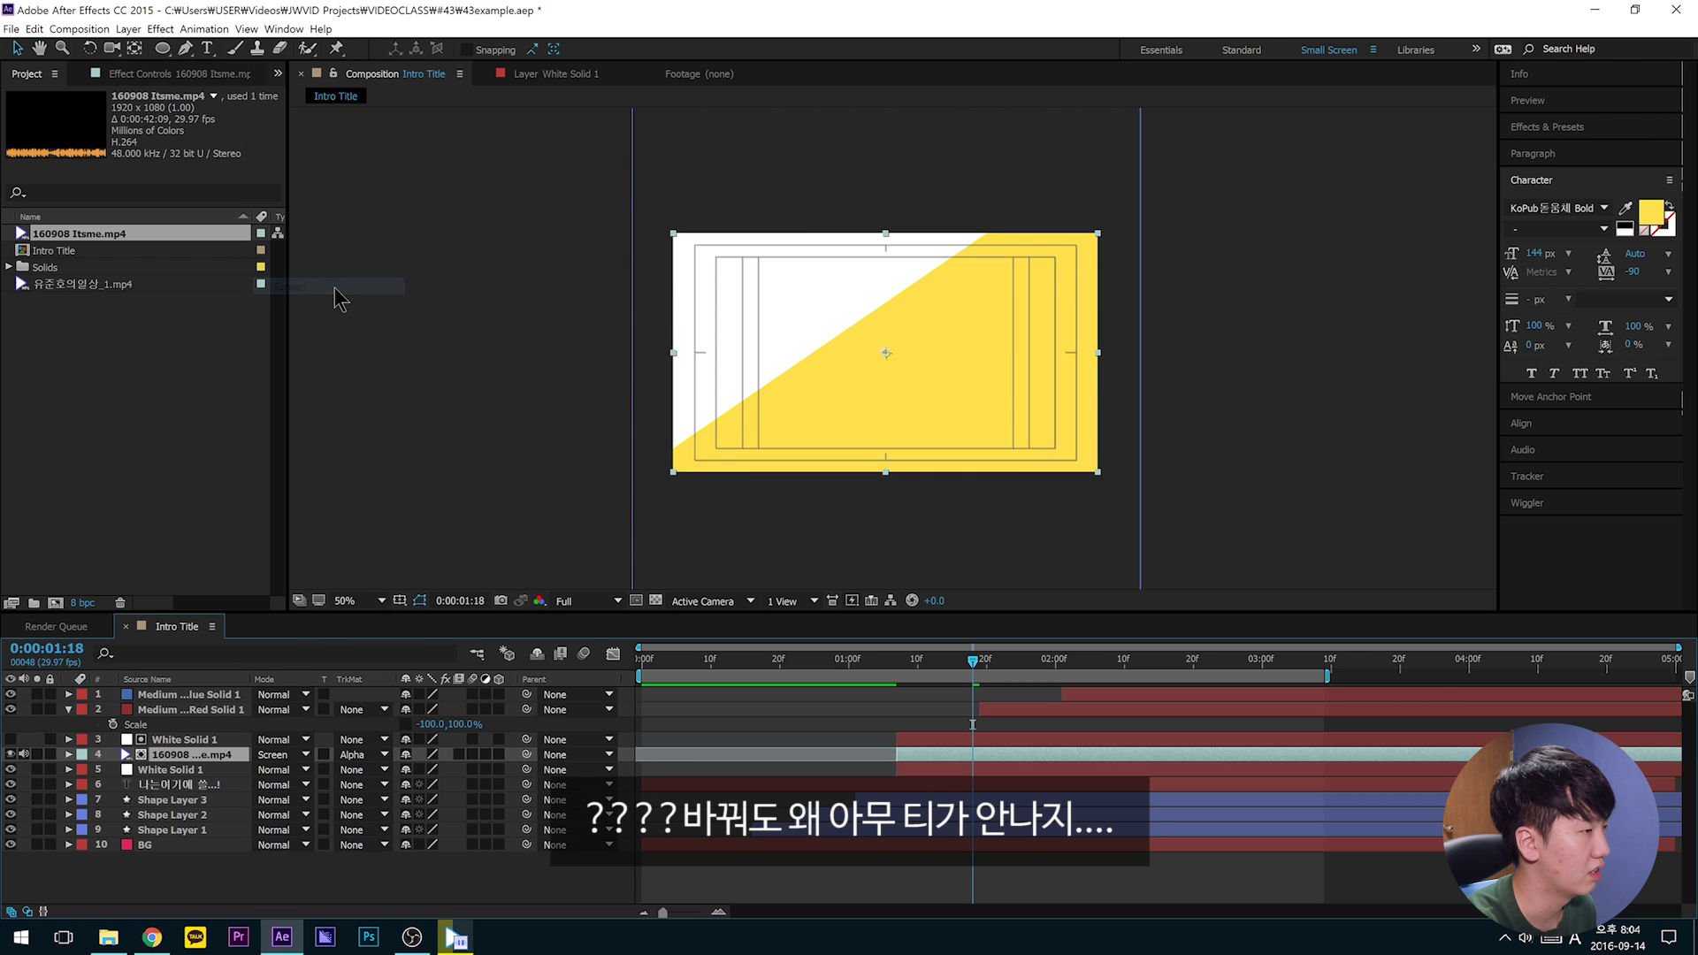
Step: Set the 160908 Itsme.mp4 layer's blending mode to Multiply at 0:00:01:24
mouse_move(987, 680)
left_mouse_down()
mouse_move(1048, 677)
mouse_move(1014, 676)
left_mouse_up()
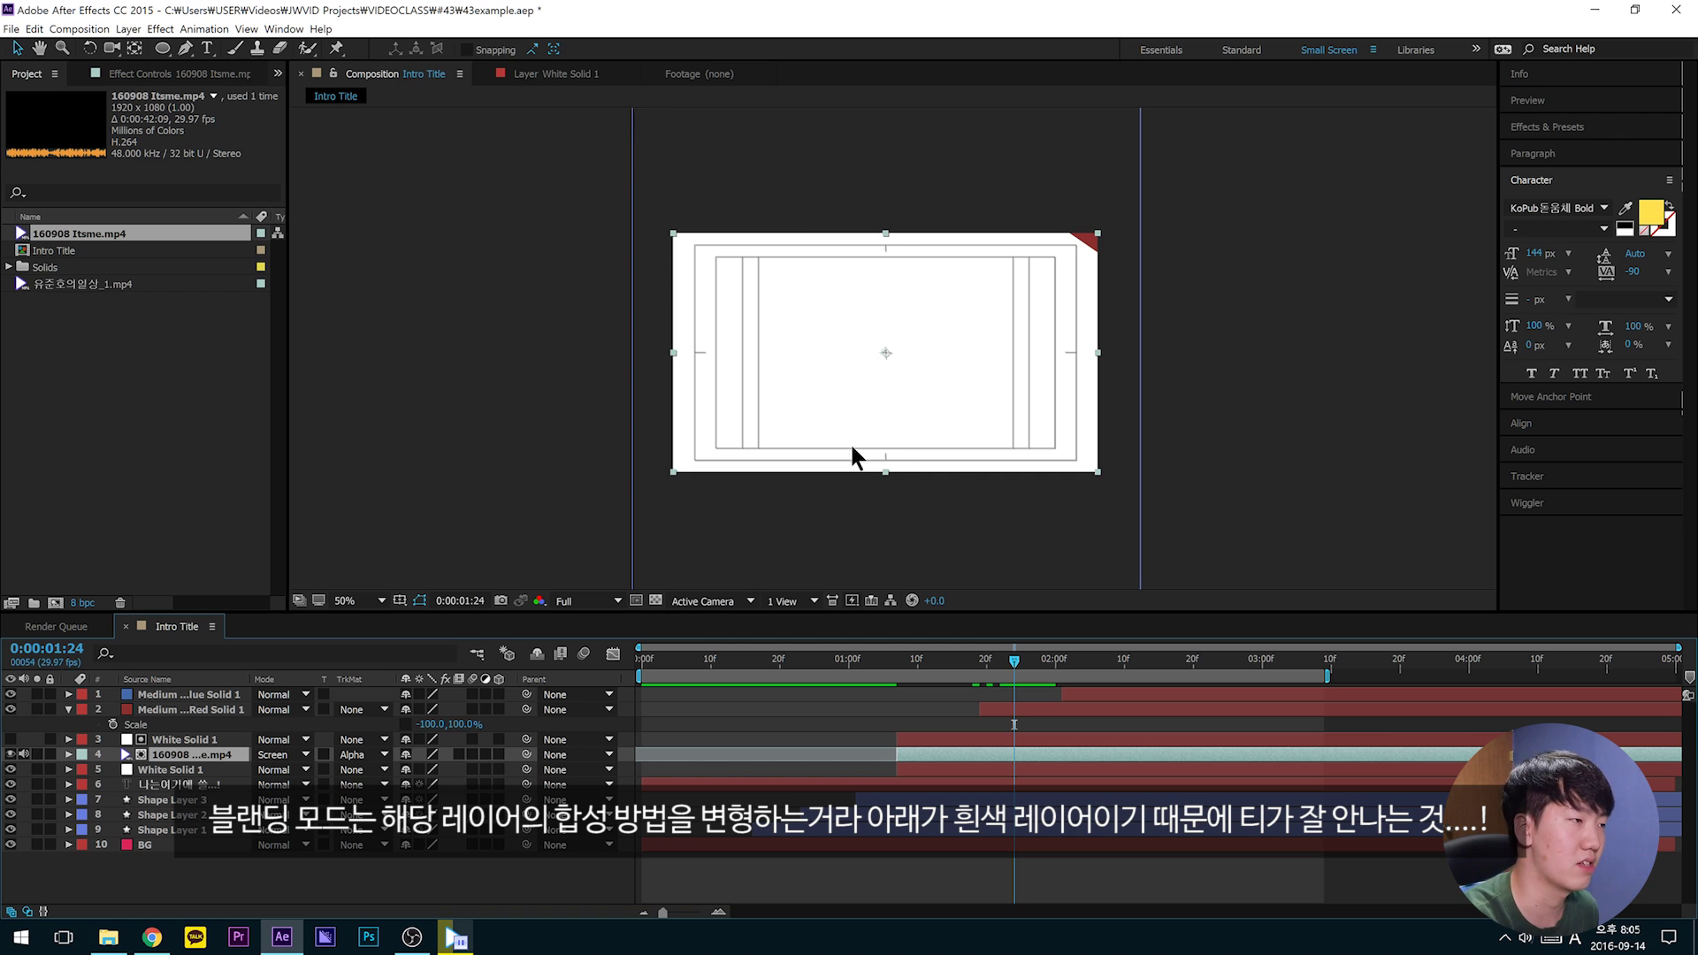
left_click(305, 756)
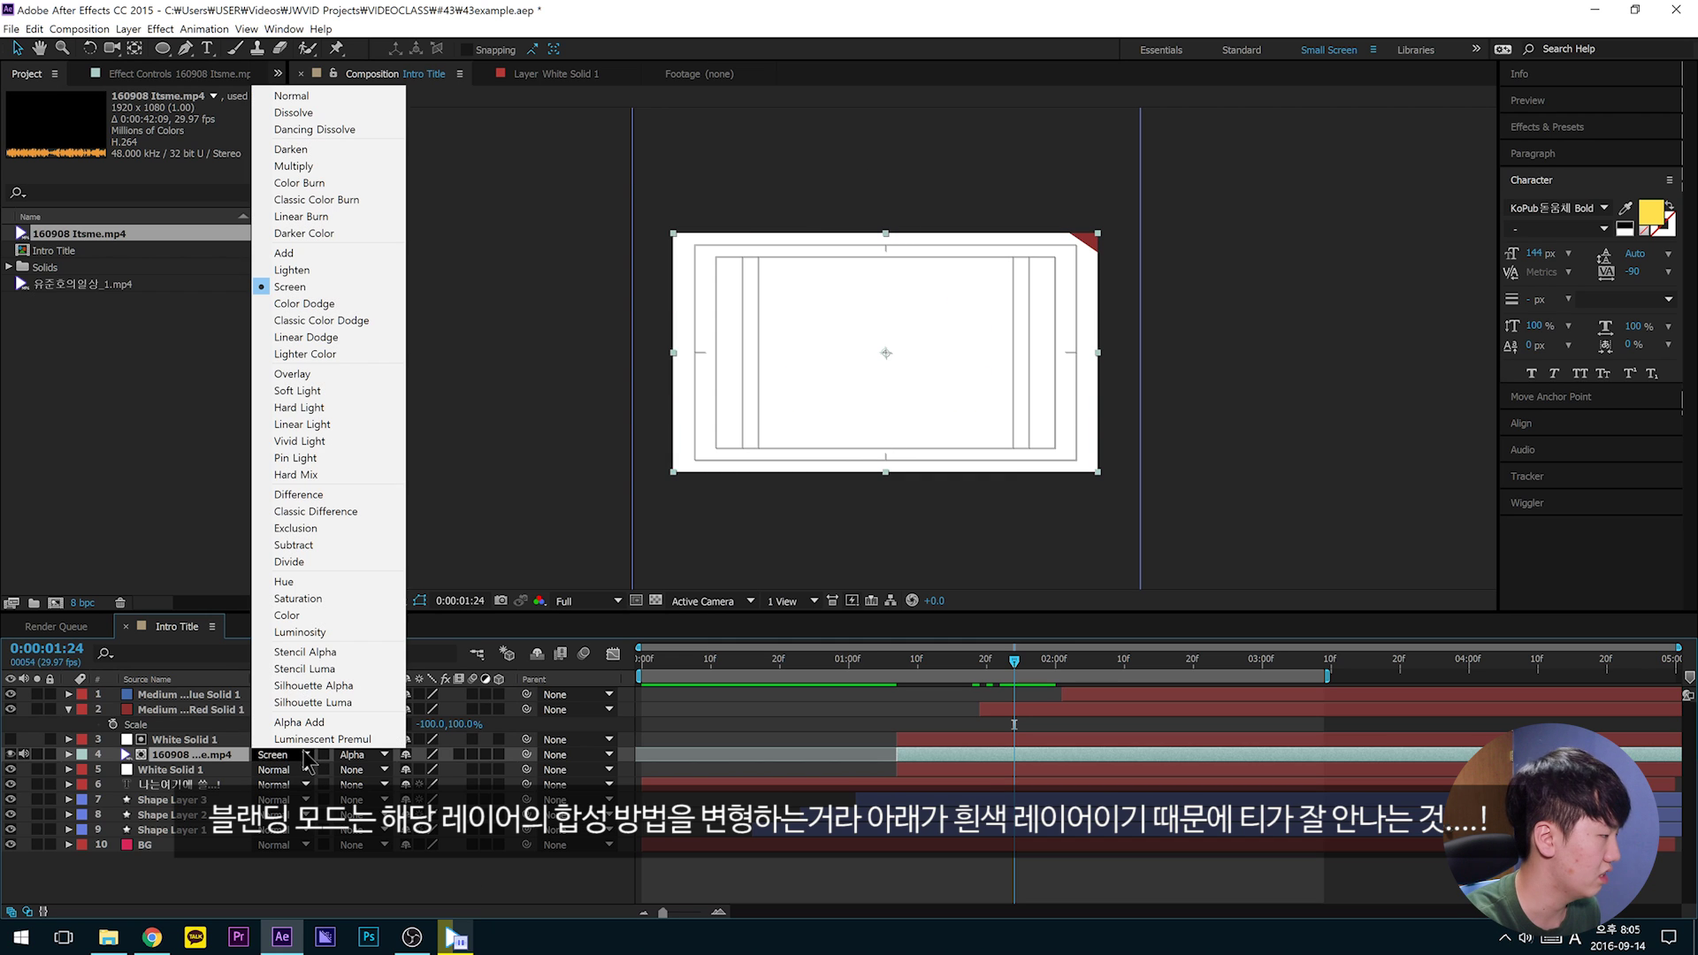
left_click(327, 166)
Step: Find the Tint effect and apply it to the 160908 Itsme.mp4 layer to turn the footage black and white
left_click(1554, 129)
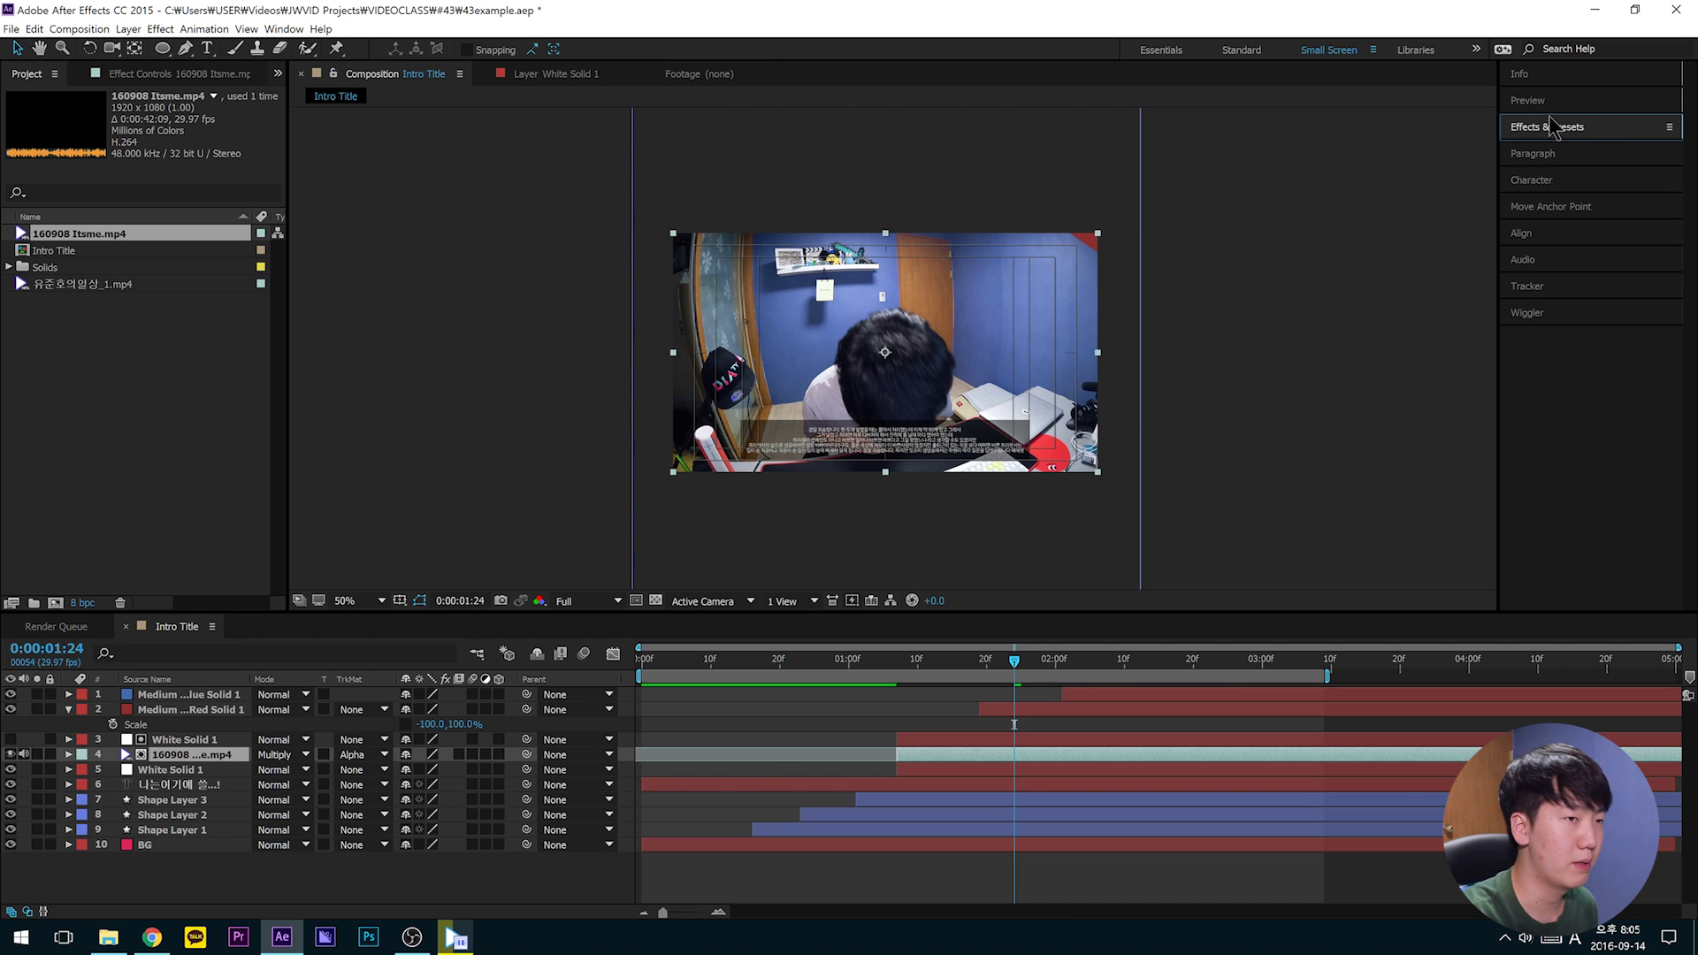
left_click(1578, 147)
type("tint")
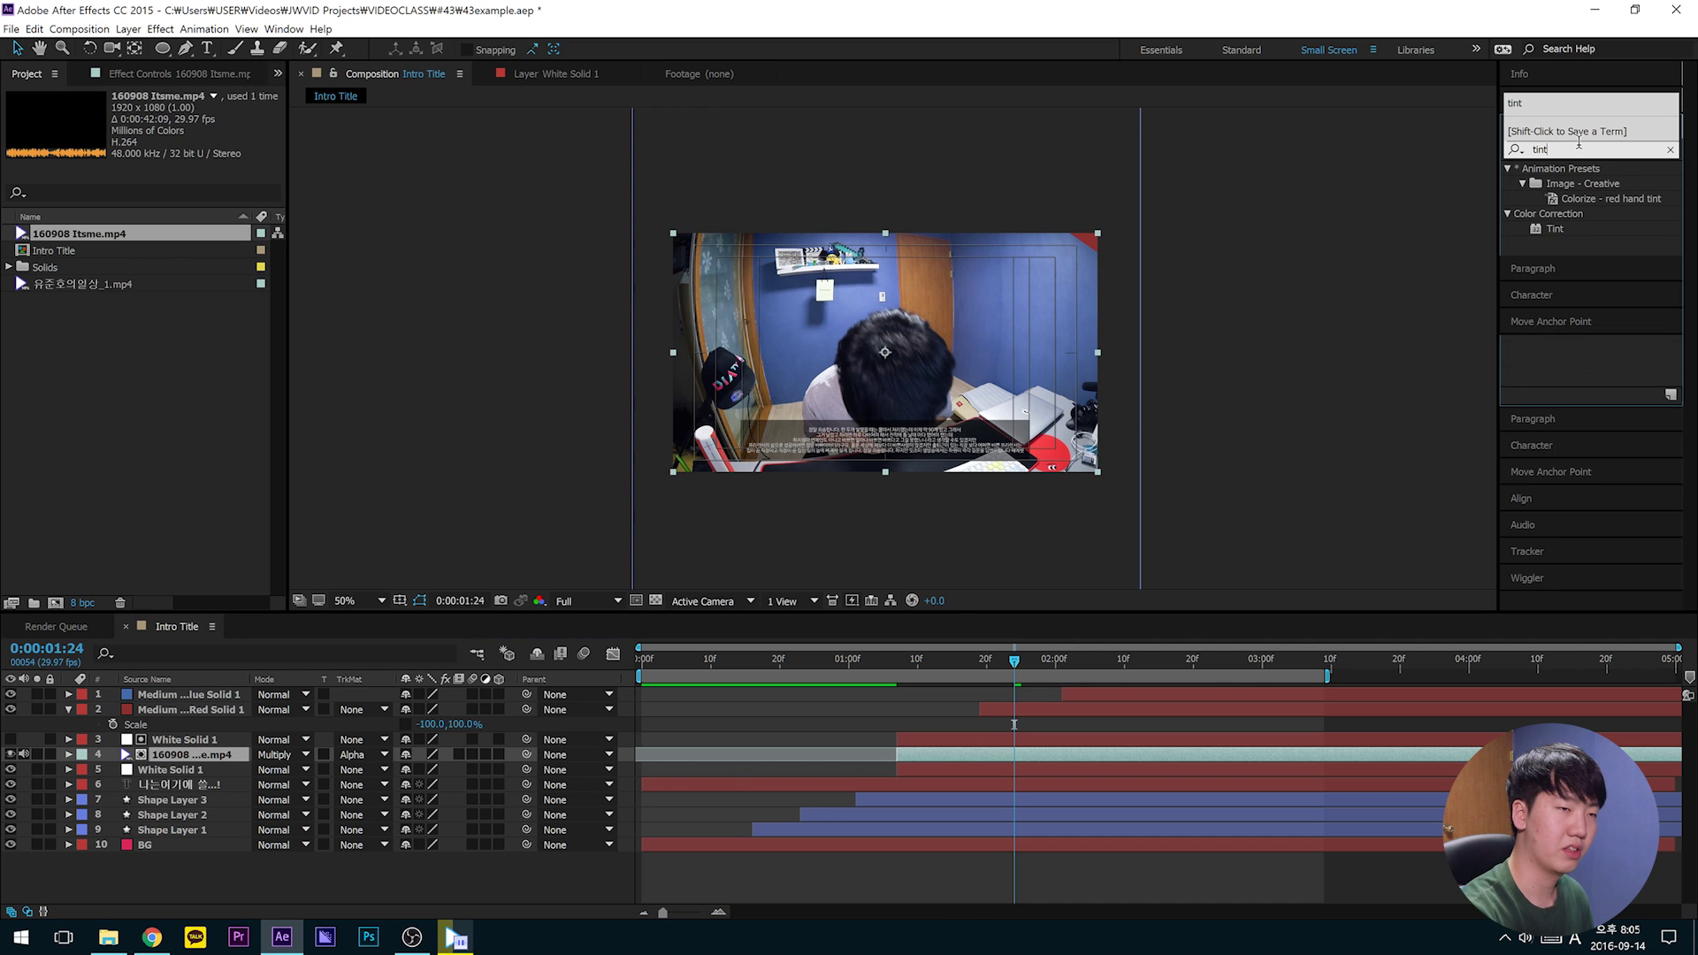
left_click_drag(1557, 237, 164, 758)
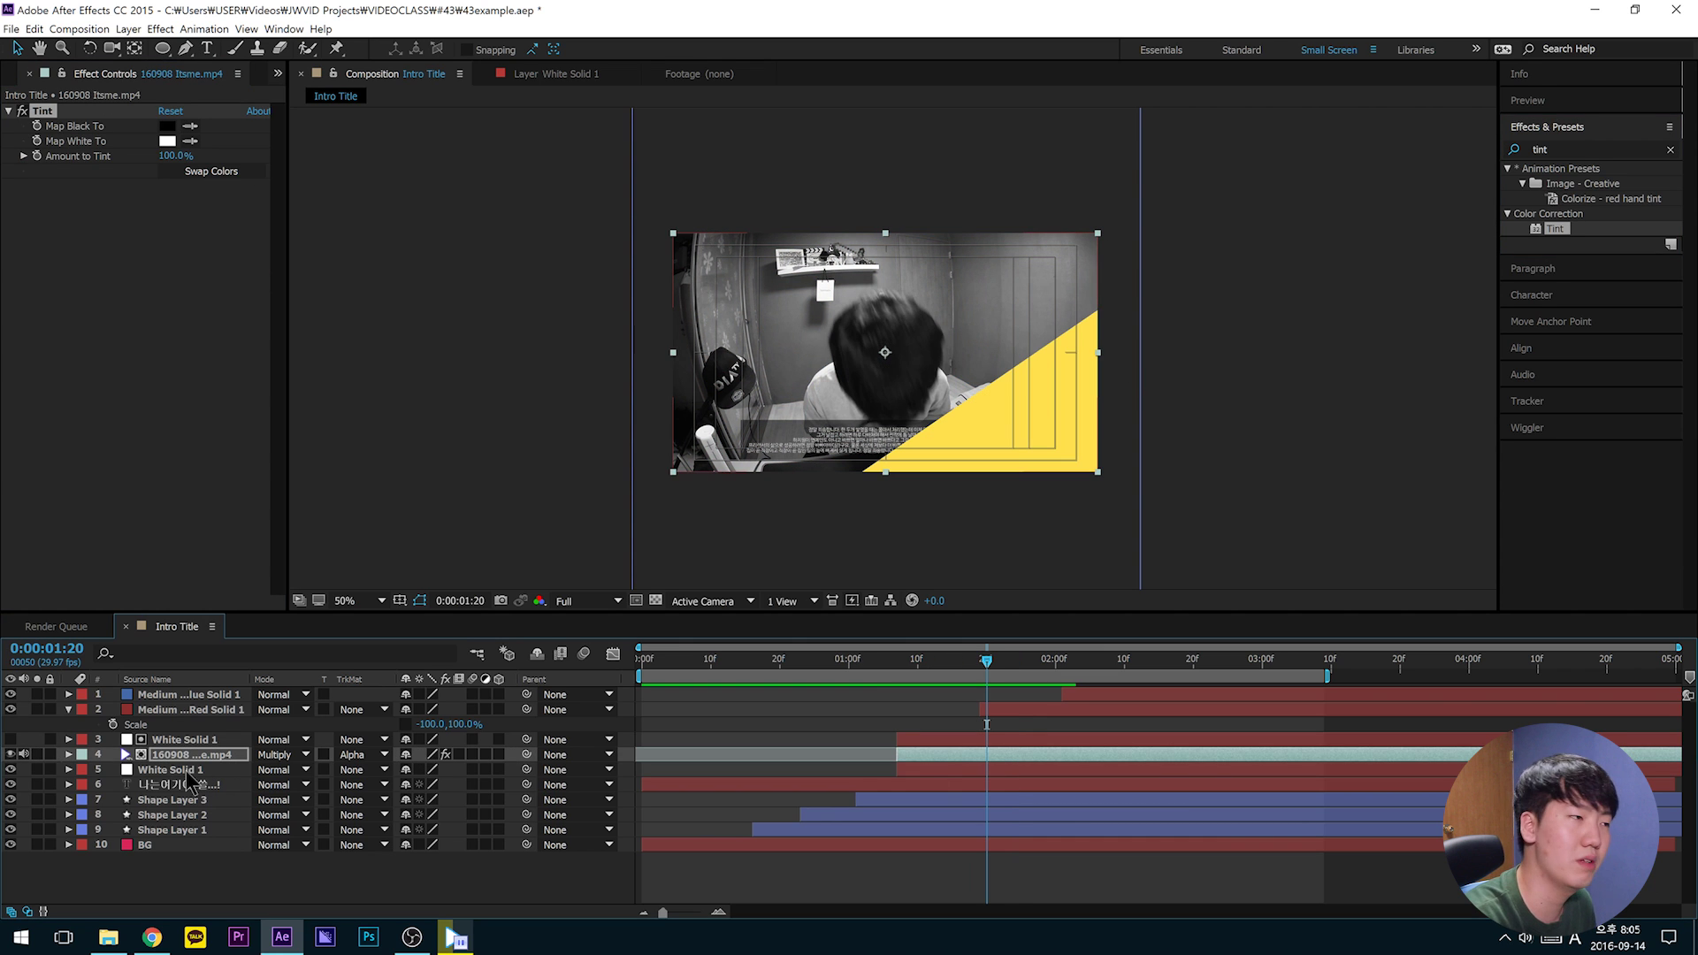
Step: Recolour the white solid beneath the 160908 Itsme.mp4 layer to a deep green as a new solid
left_click(168, 770)
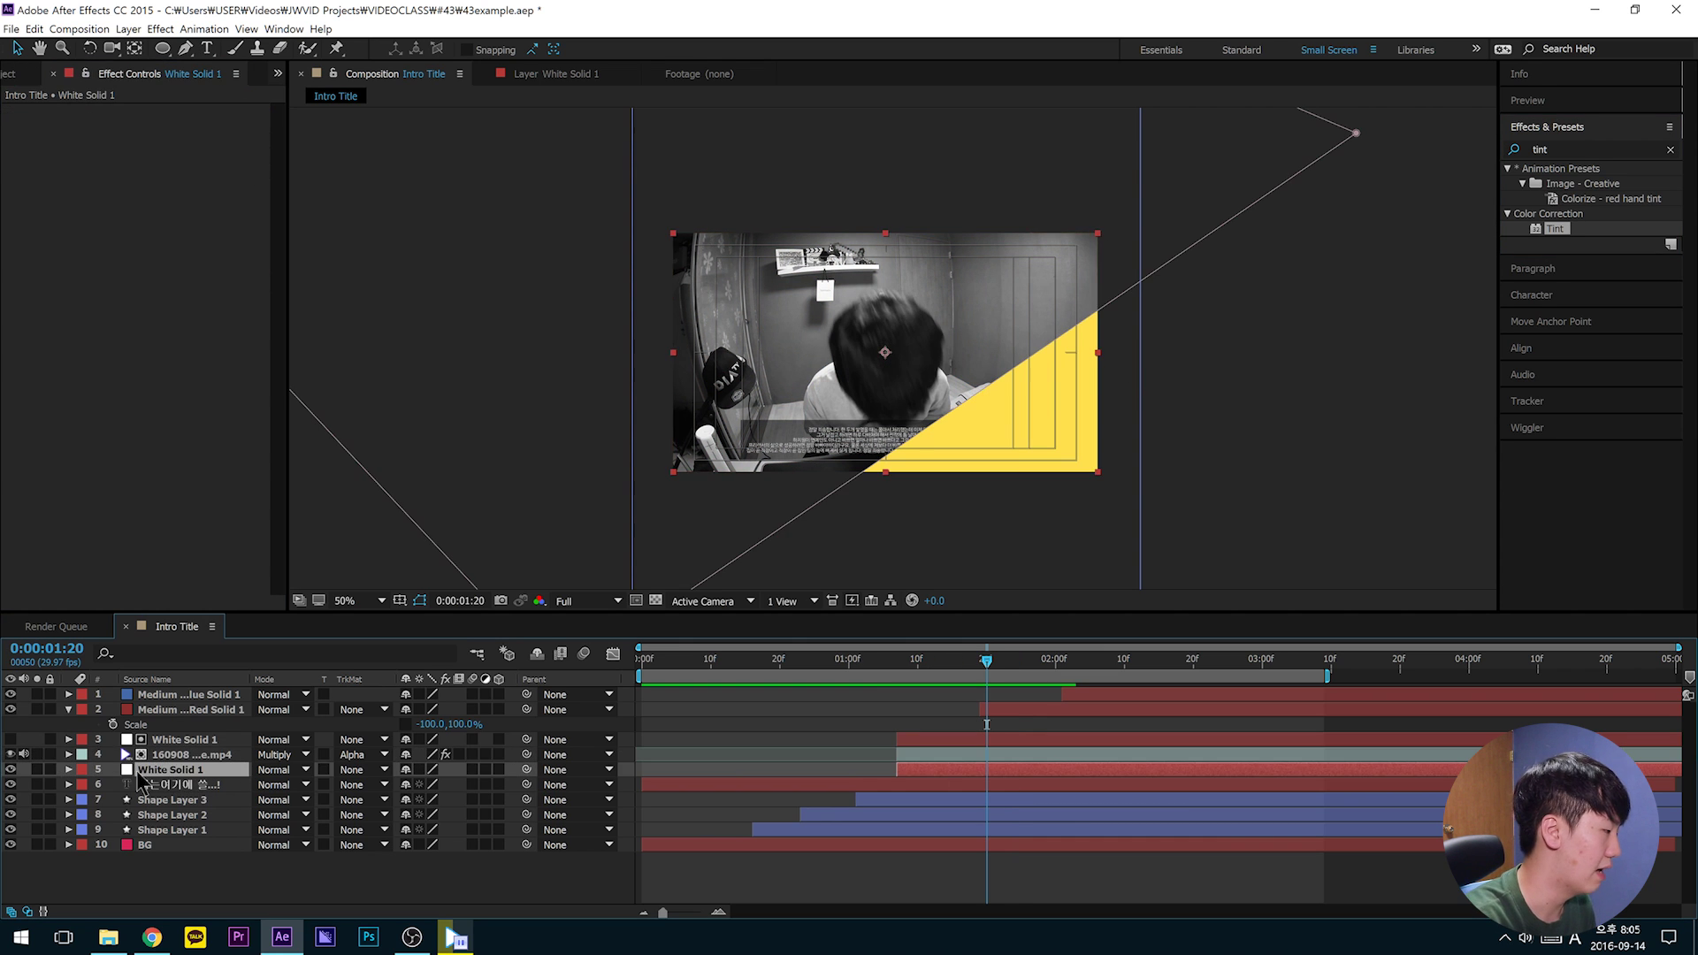
left_click(129, 28)
left_click(394, 57)
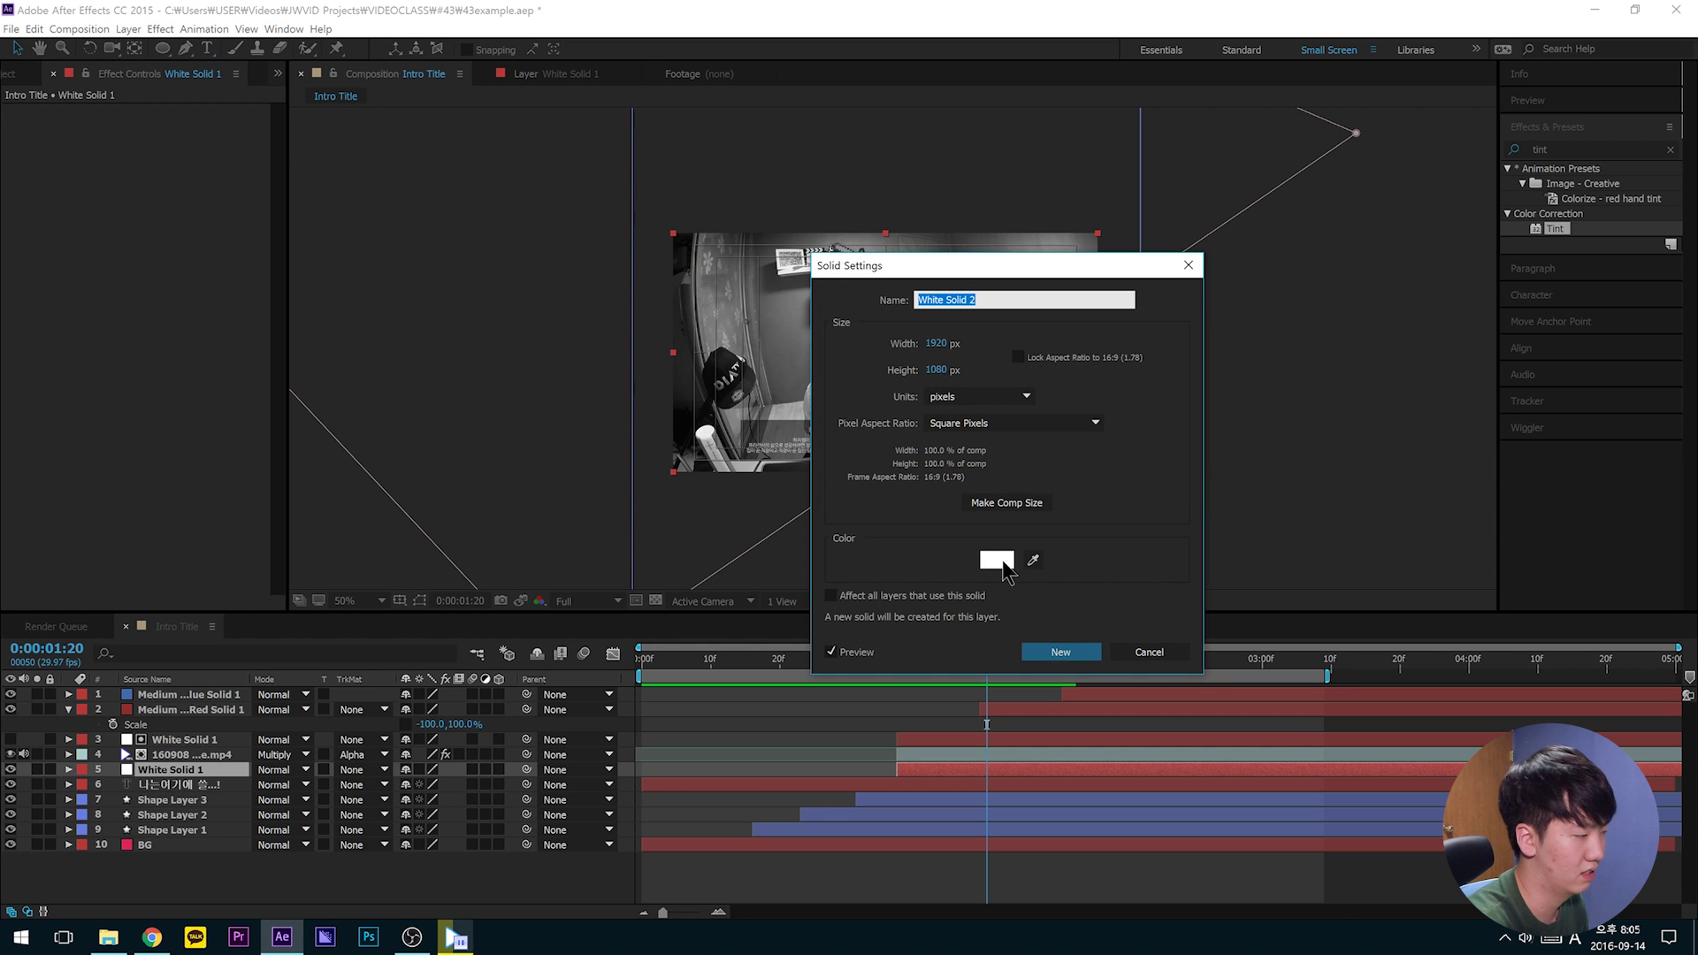
left_click(989, 564)
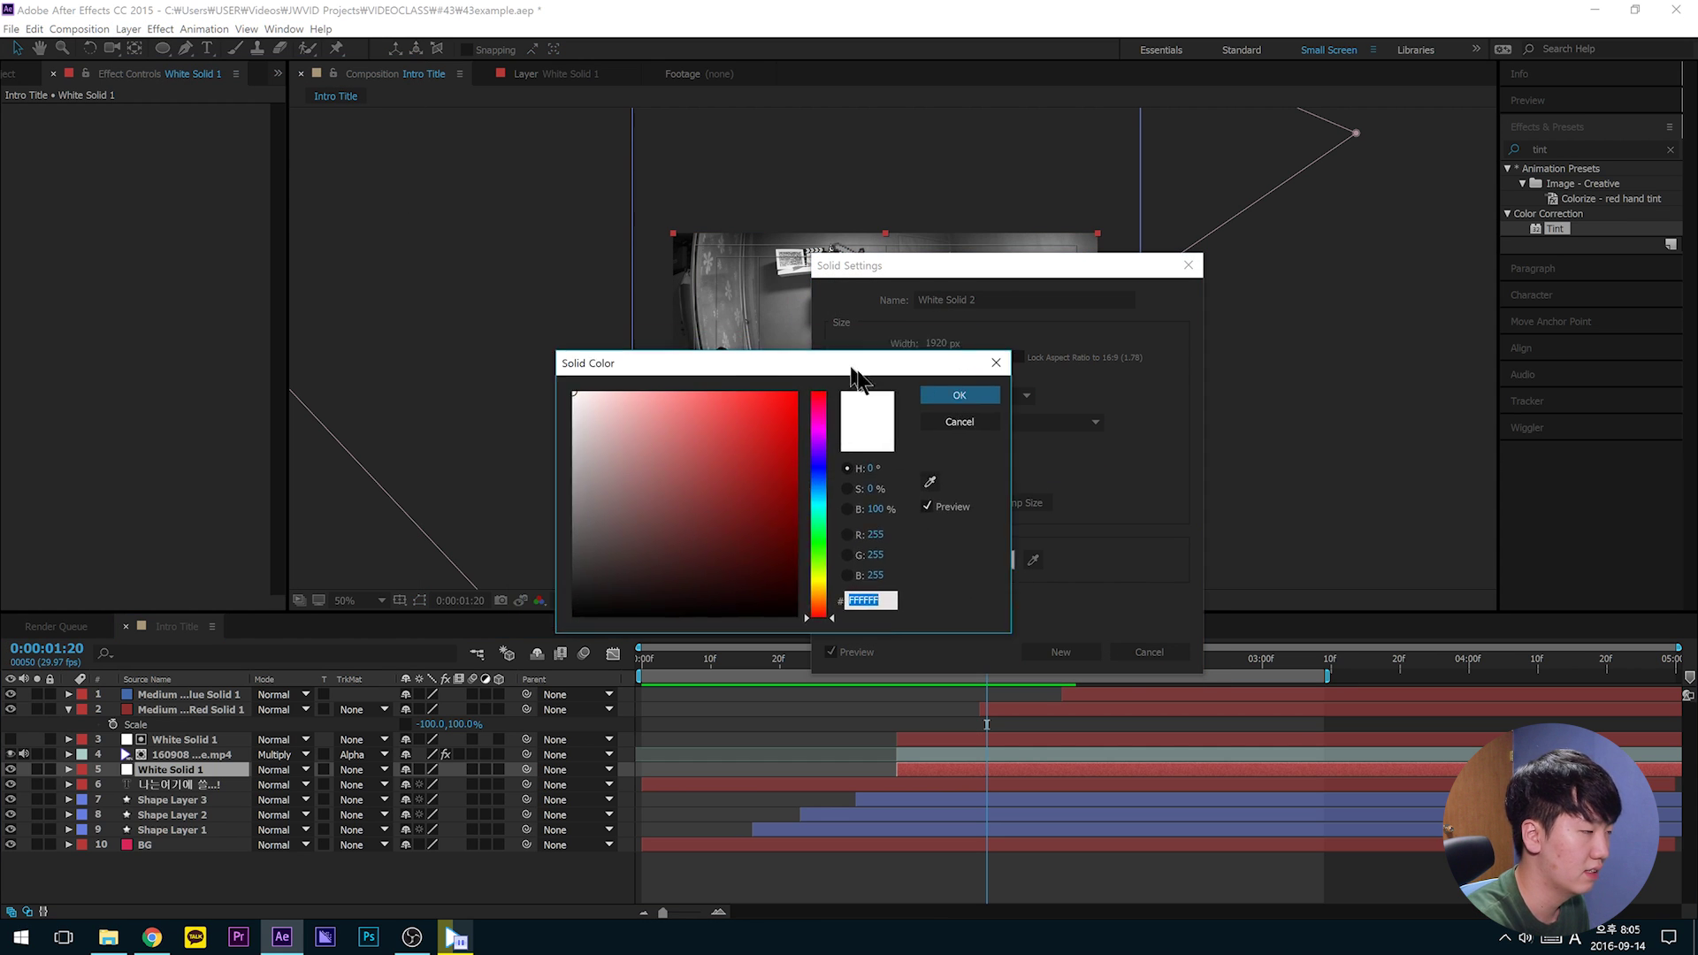
left_click(1103, 640)
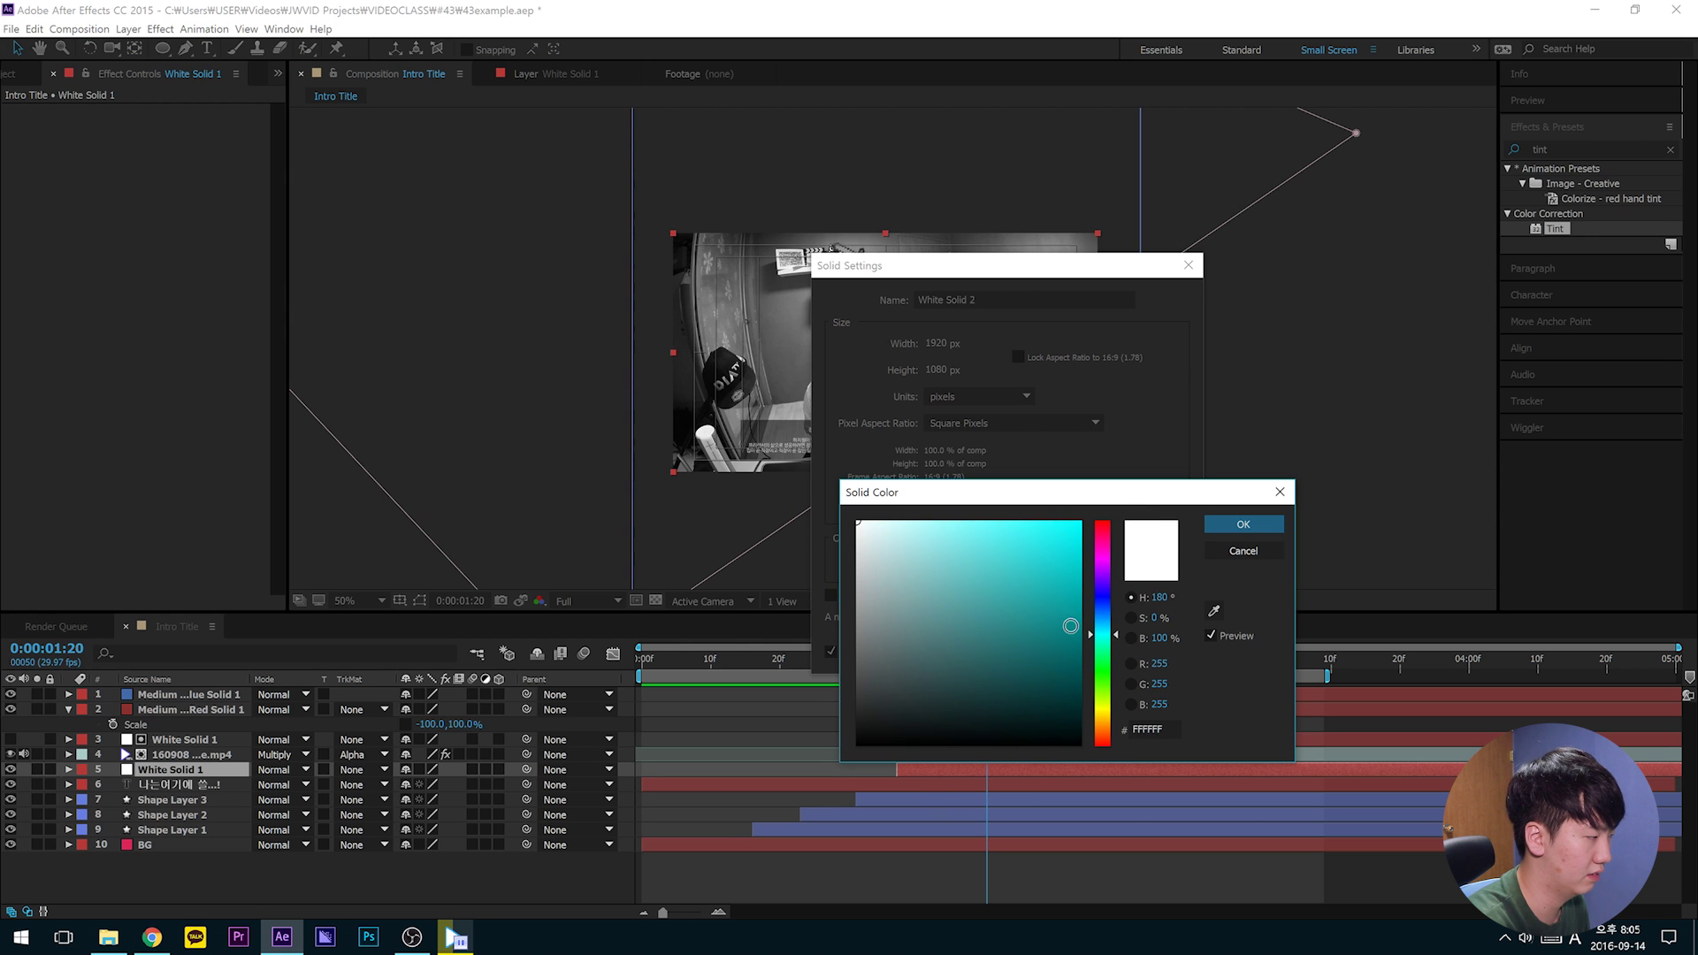
mouse_move(975, 611)
left_mouse_down()
mouse_move(1031, 498)
mouse_move(1021, 596)
left_mouse_up()
left_click_drag(1103, 668, 1102, 707)
left_click_drag(1013, 538, 1001, 520)
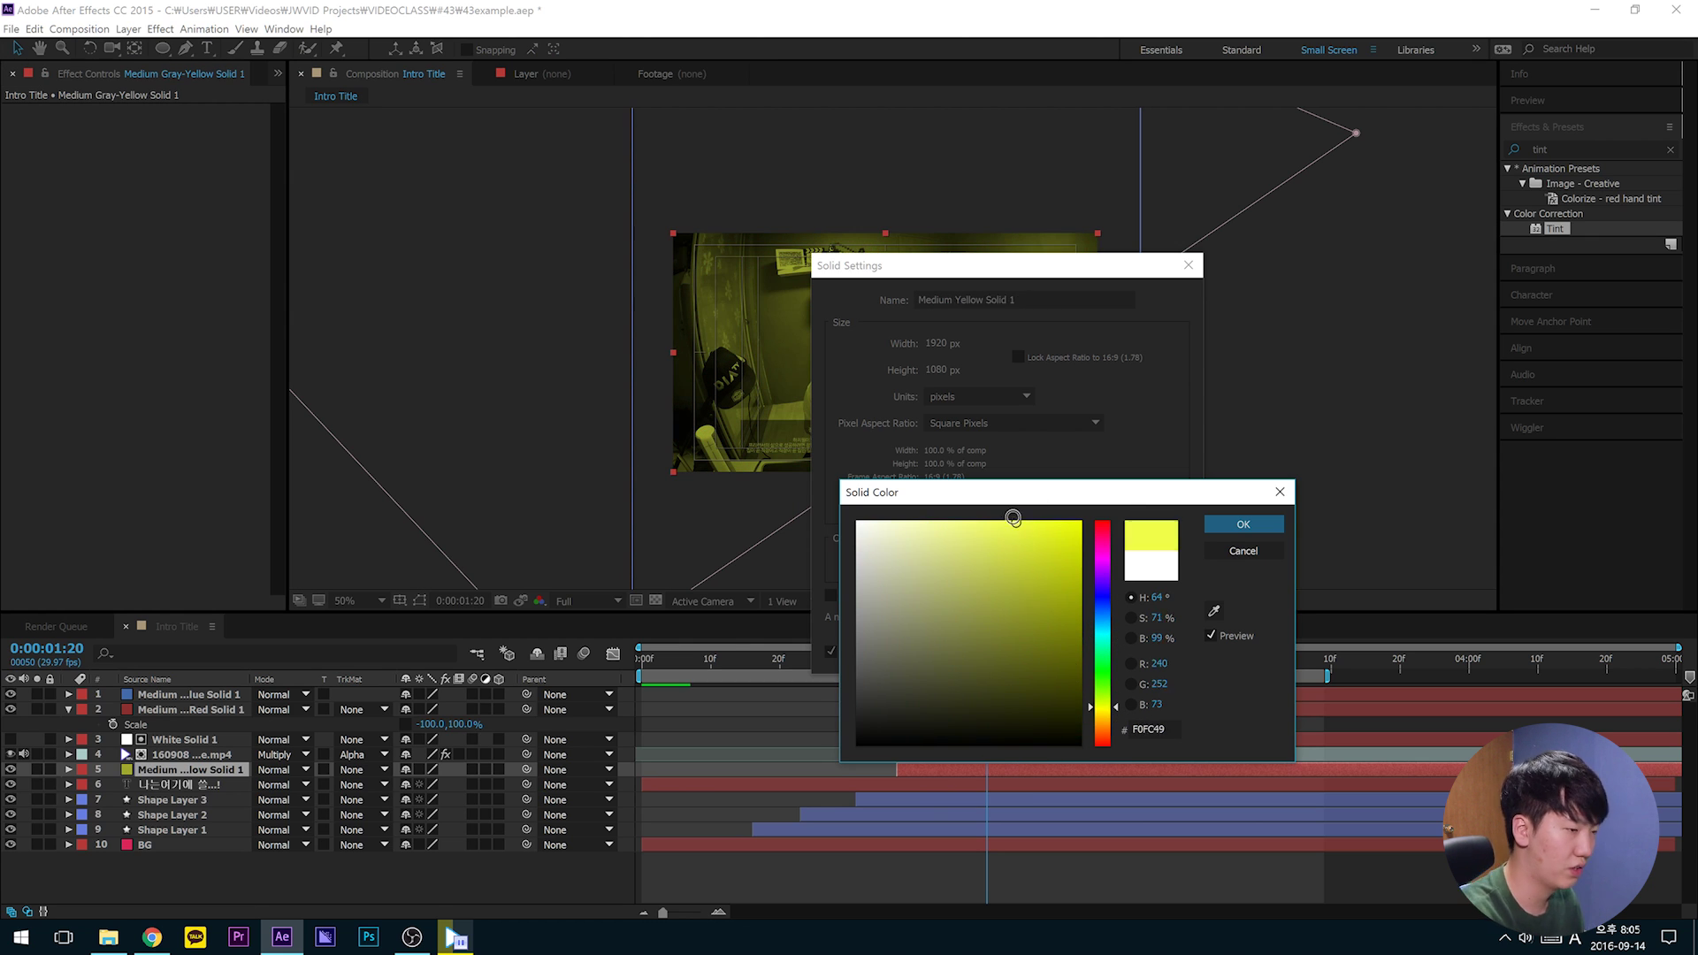
left_click_drag(1114, 721, 1116, 681)
left_click(1021, 567)
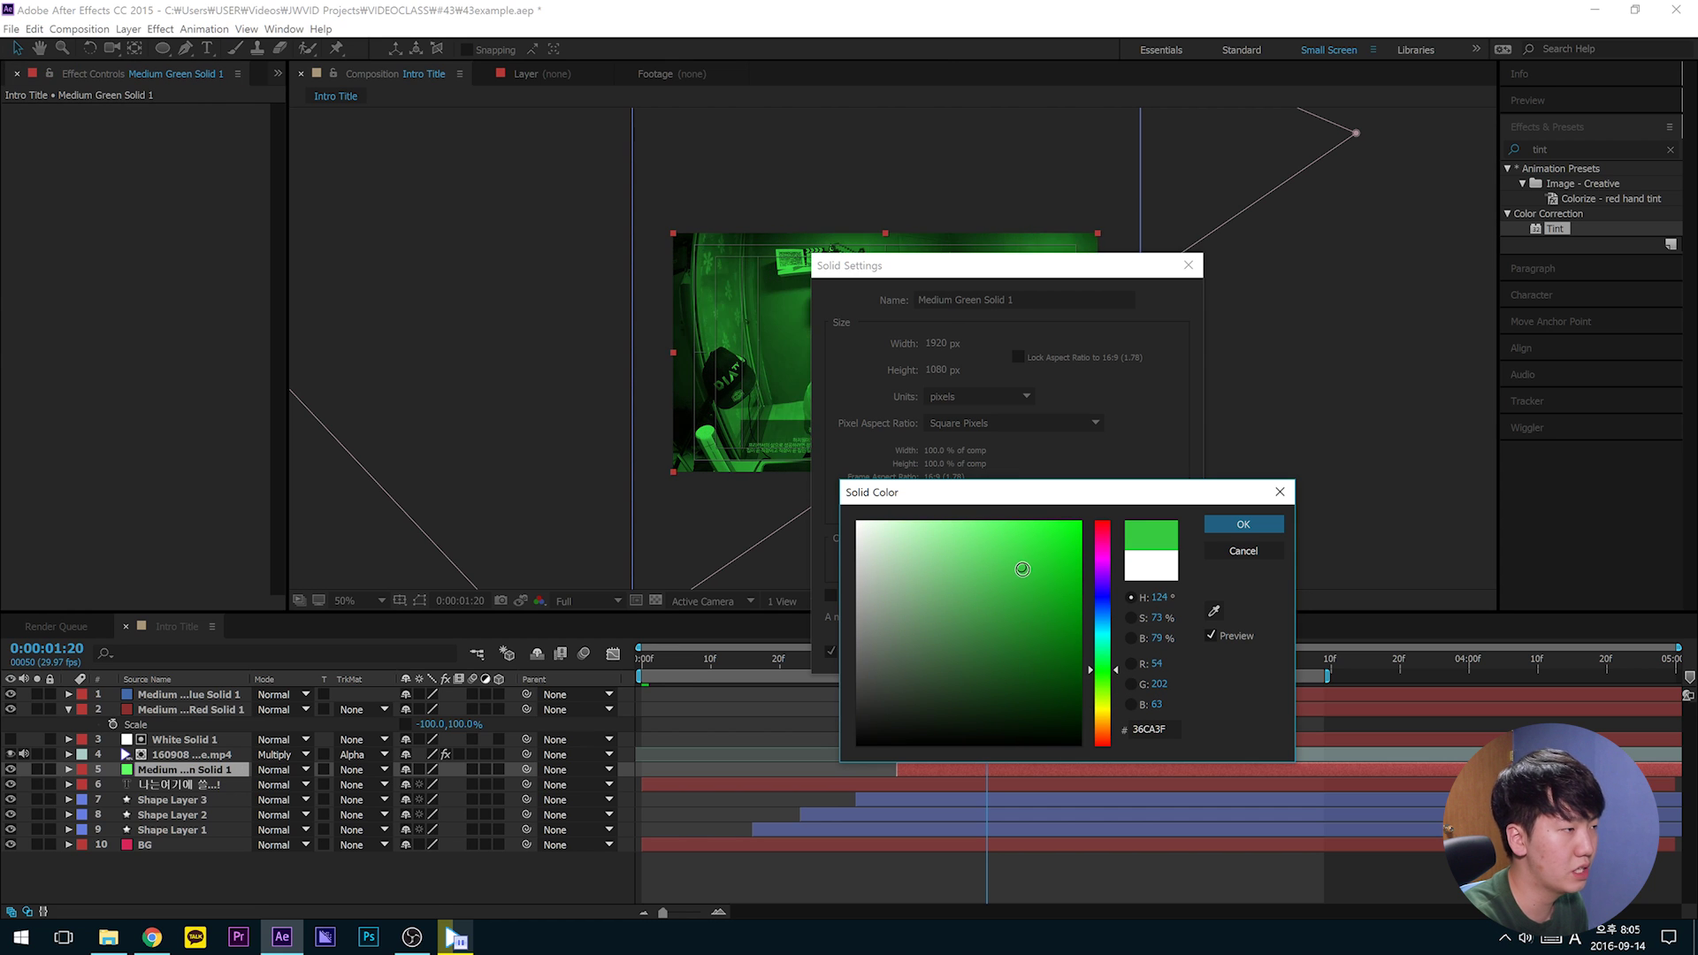
left_click_drag(1037, 554, 1030, 602)
left_click(1241, 528)
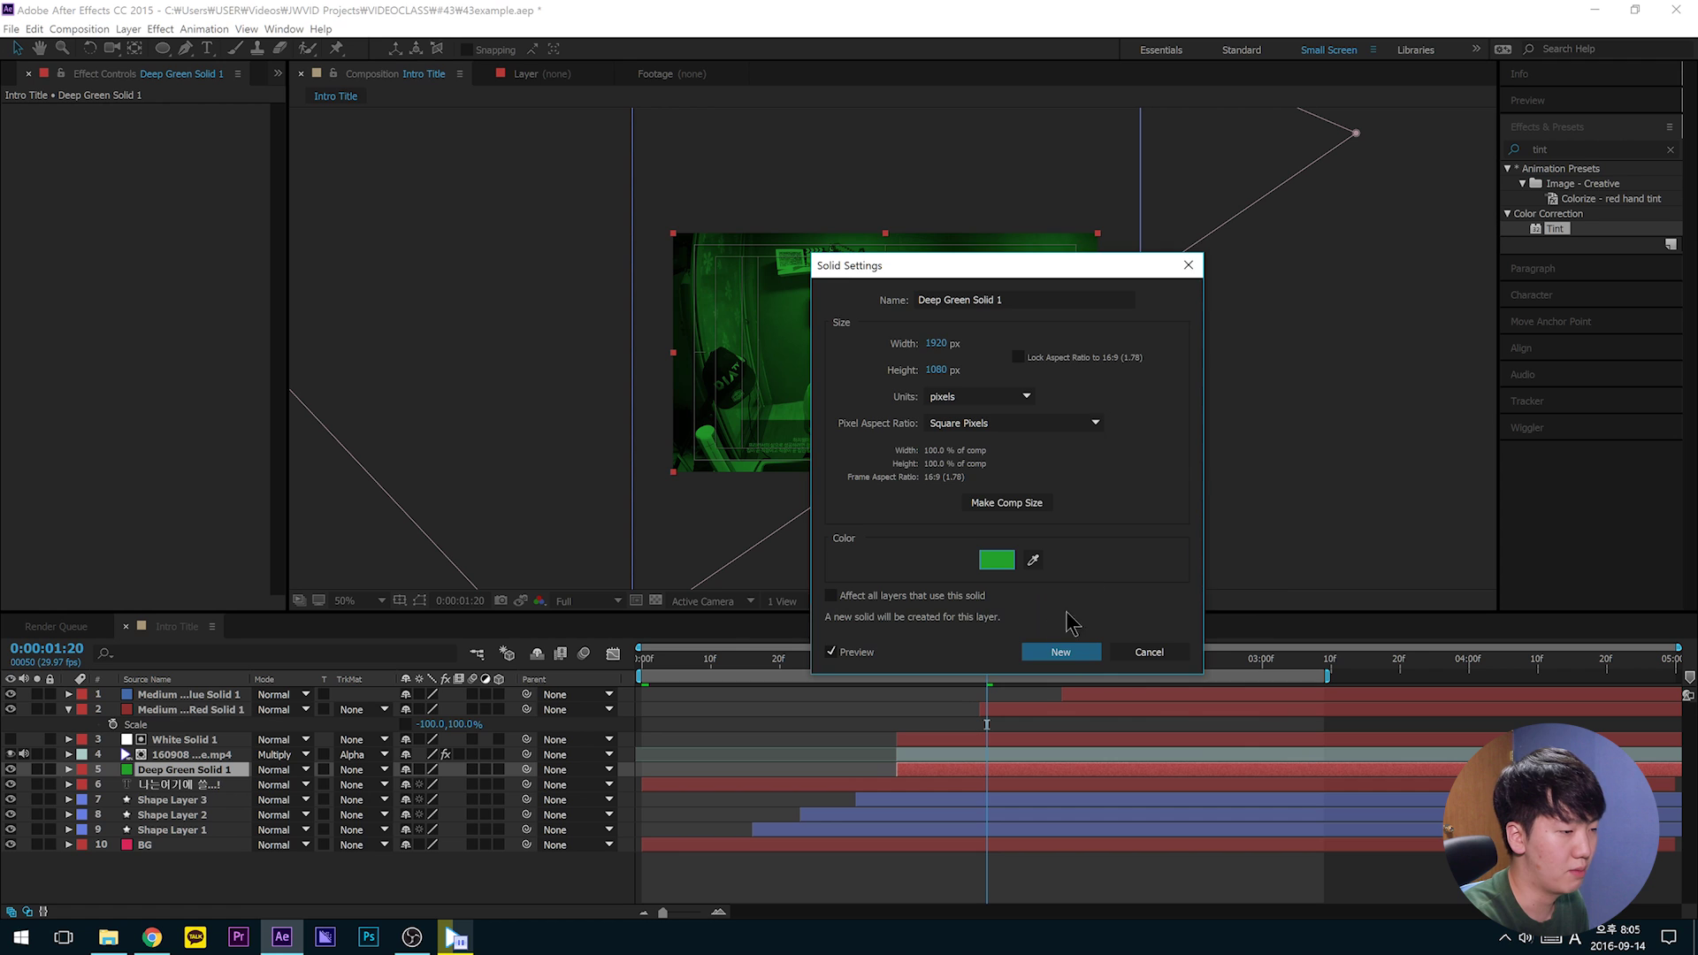
left_click(1065, 650)
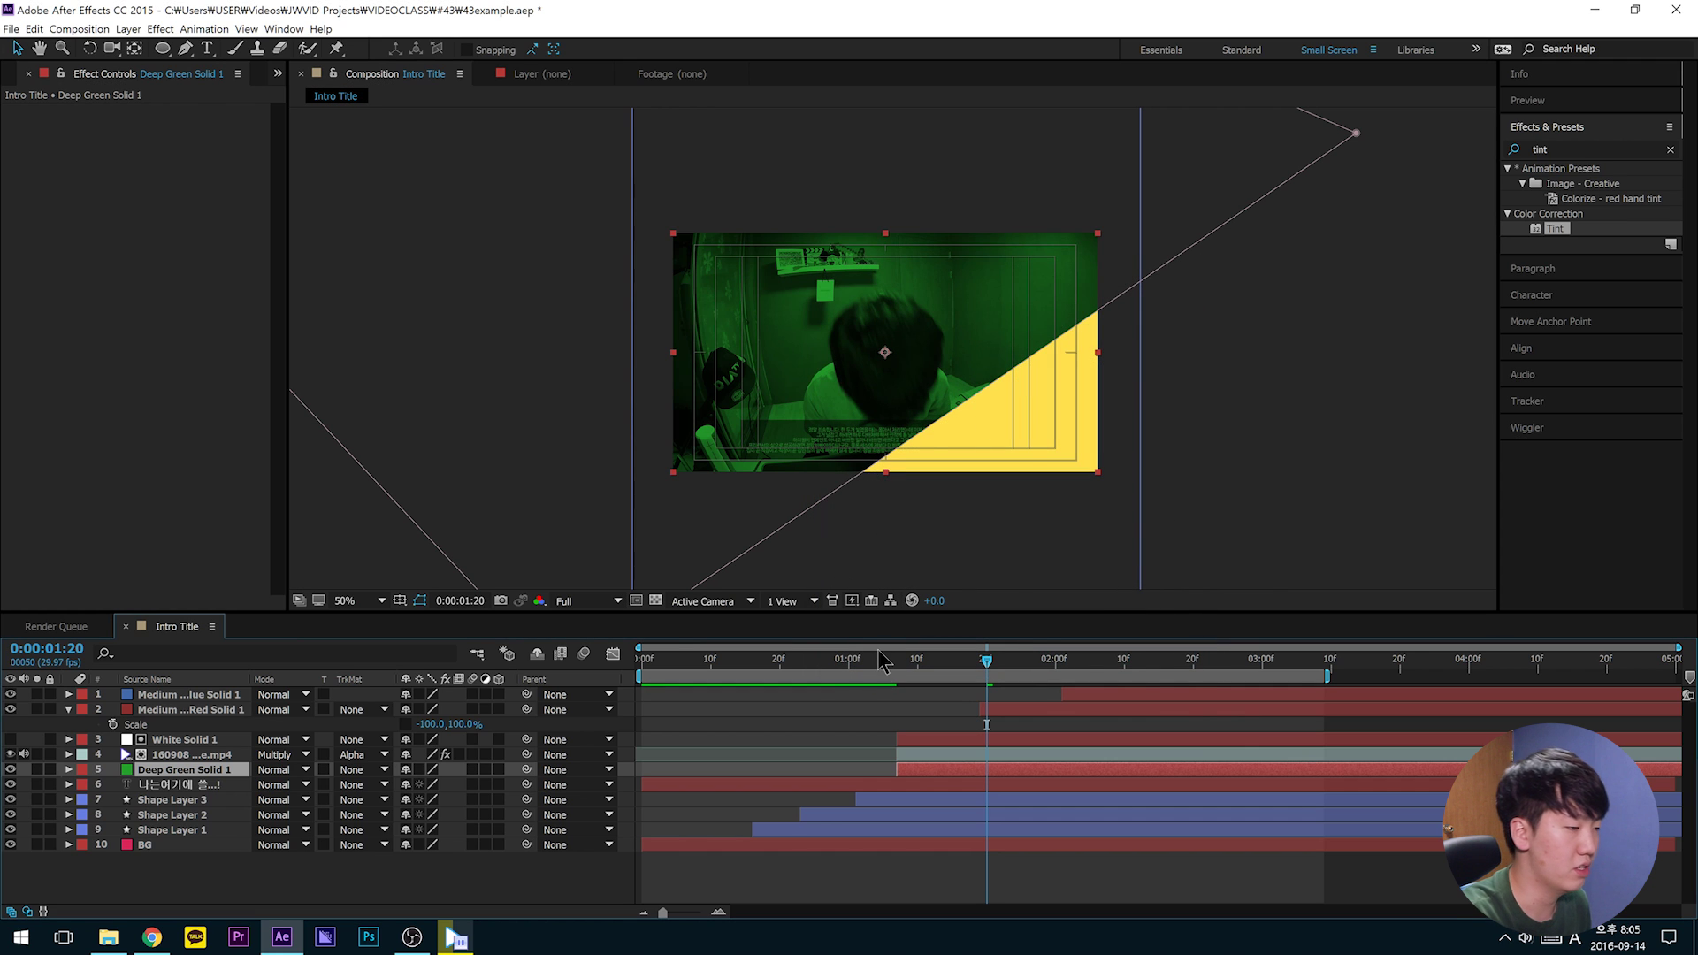
Step: Set the 160908 Itsme.mp4 layer's blending mode to Screen, checking it over the green solid at 0:00:01:21
left_click_drag(898, 667, 949, 675)
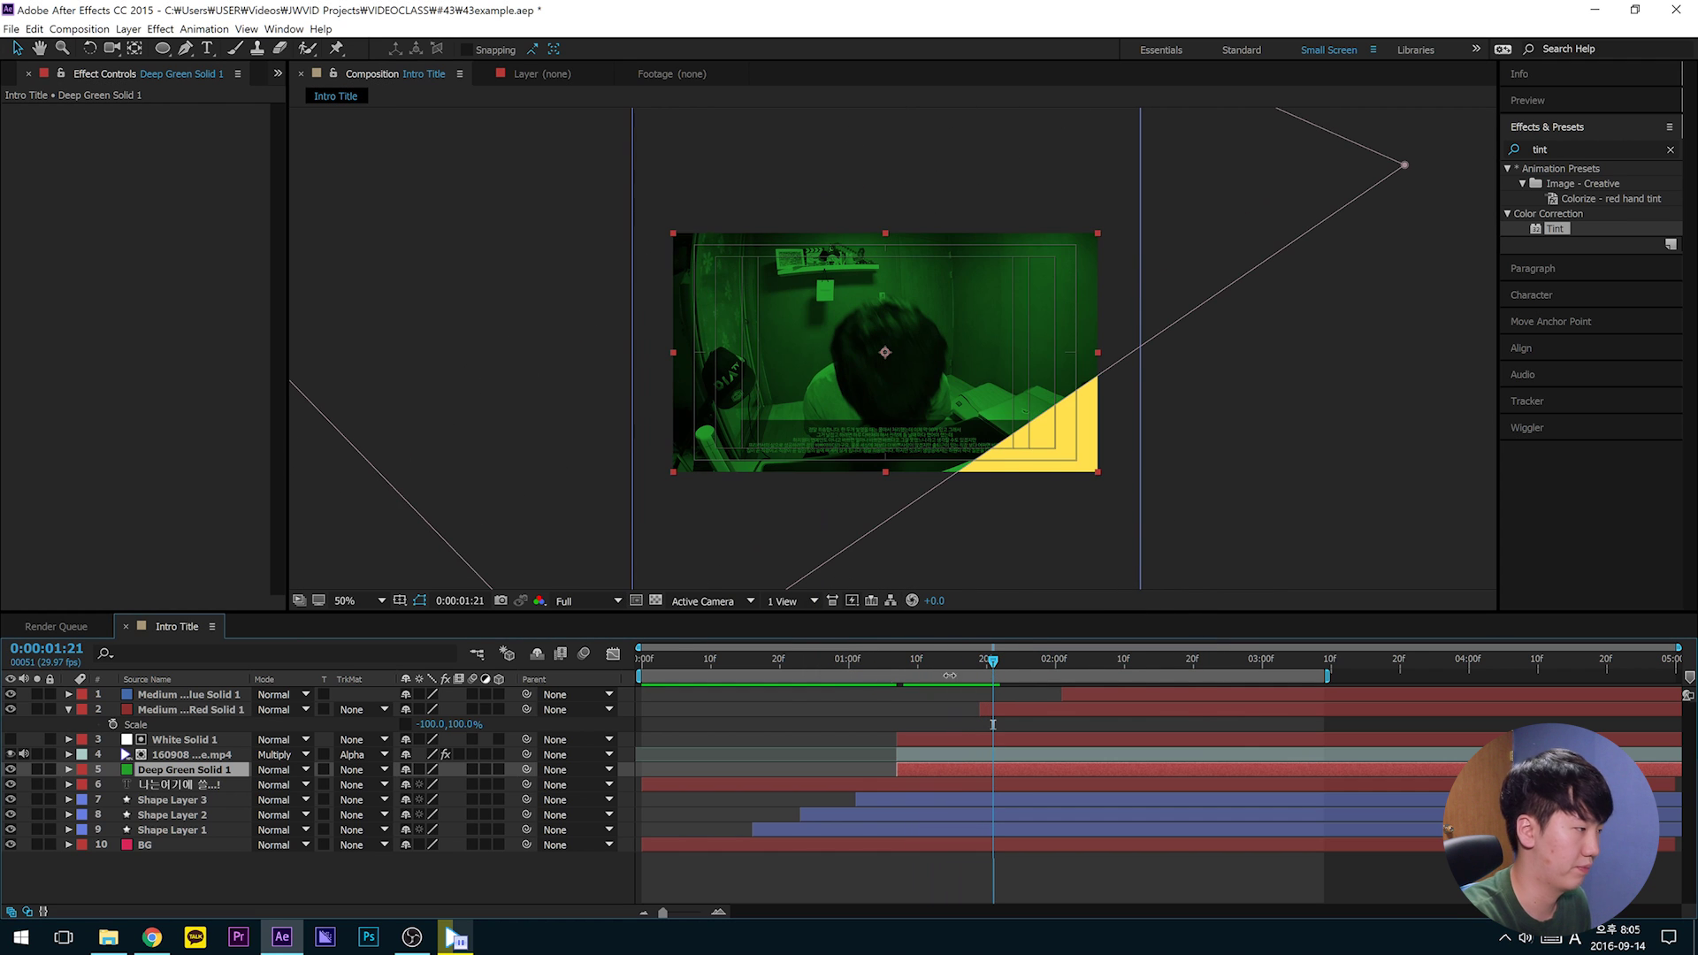
left_click(286, 756)
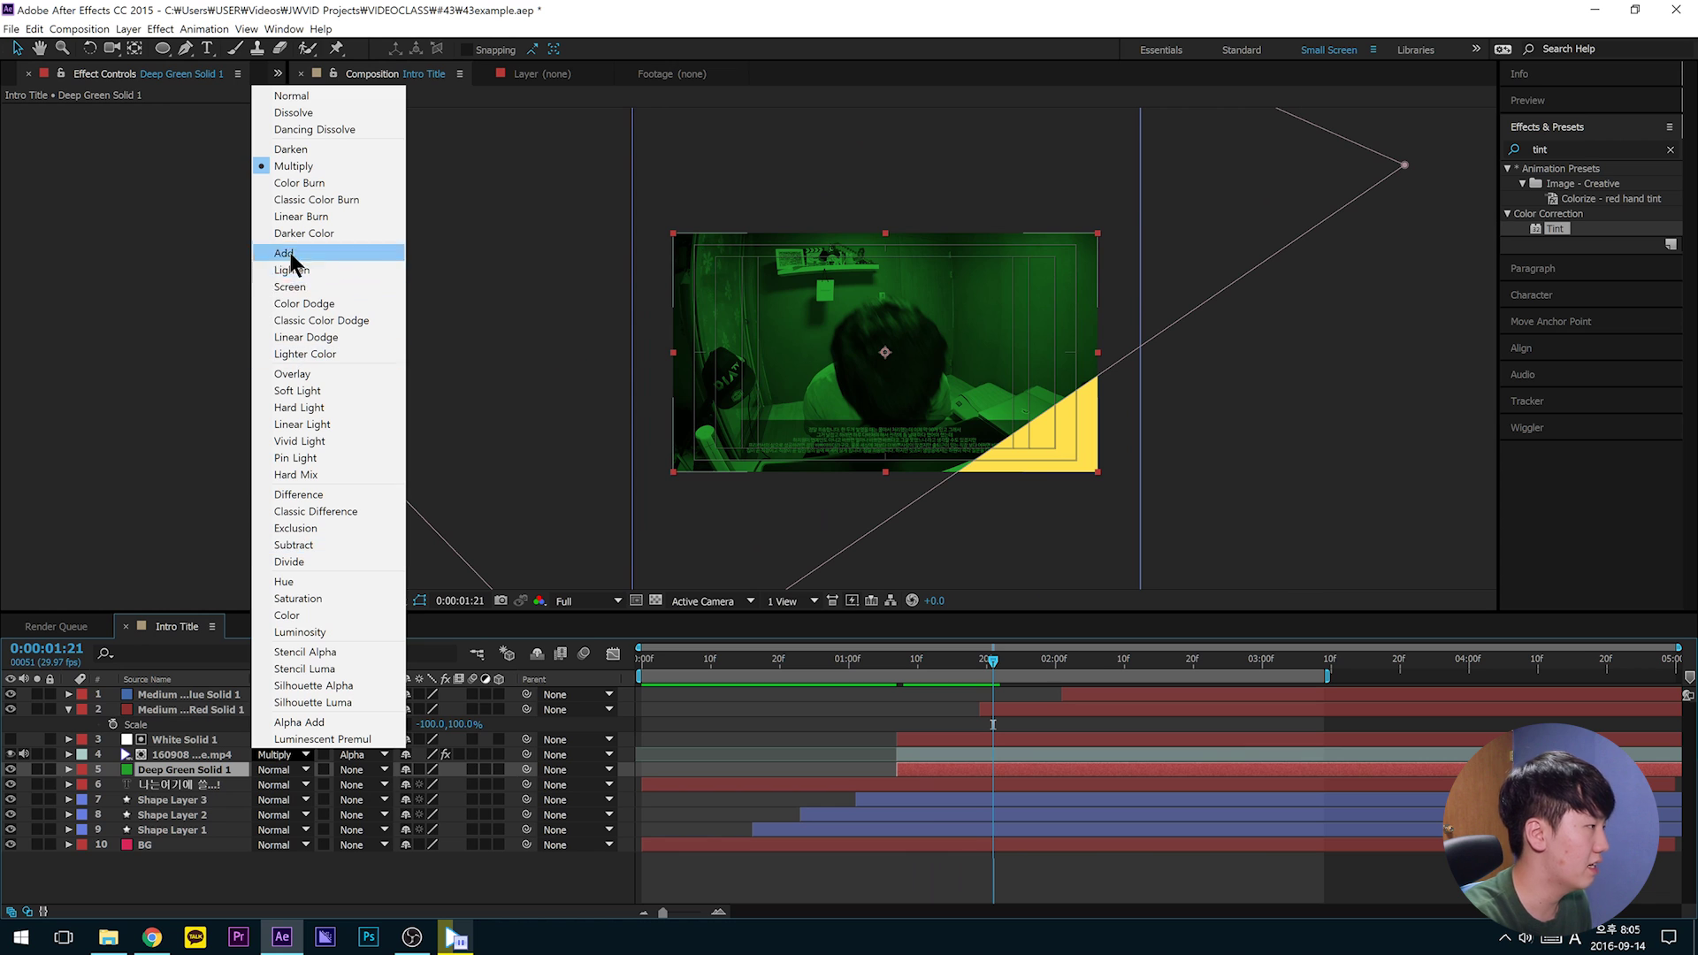
left_click(336, 287)
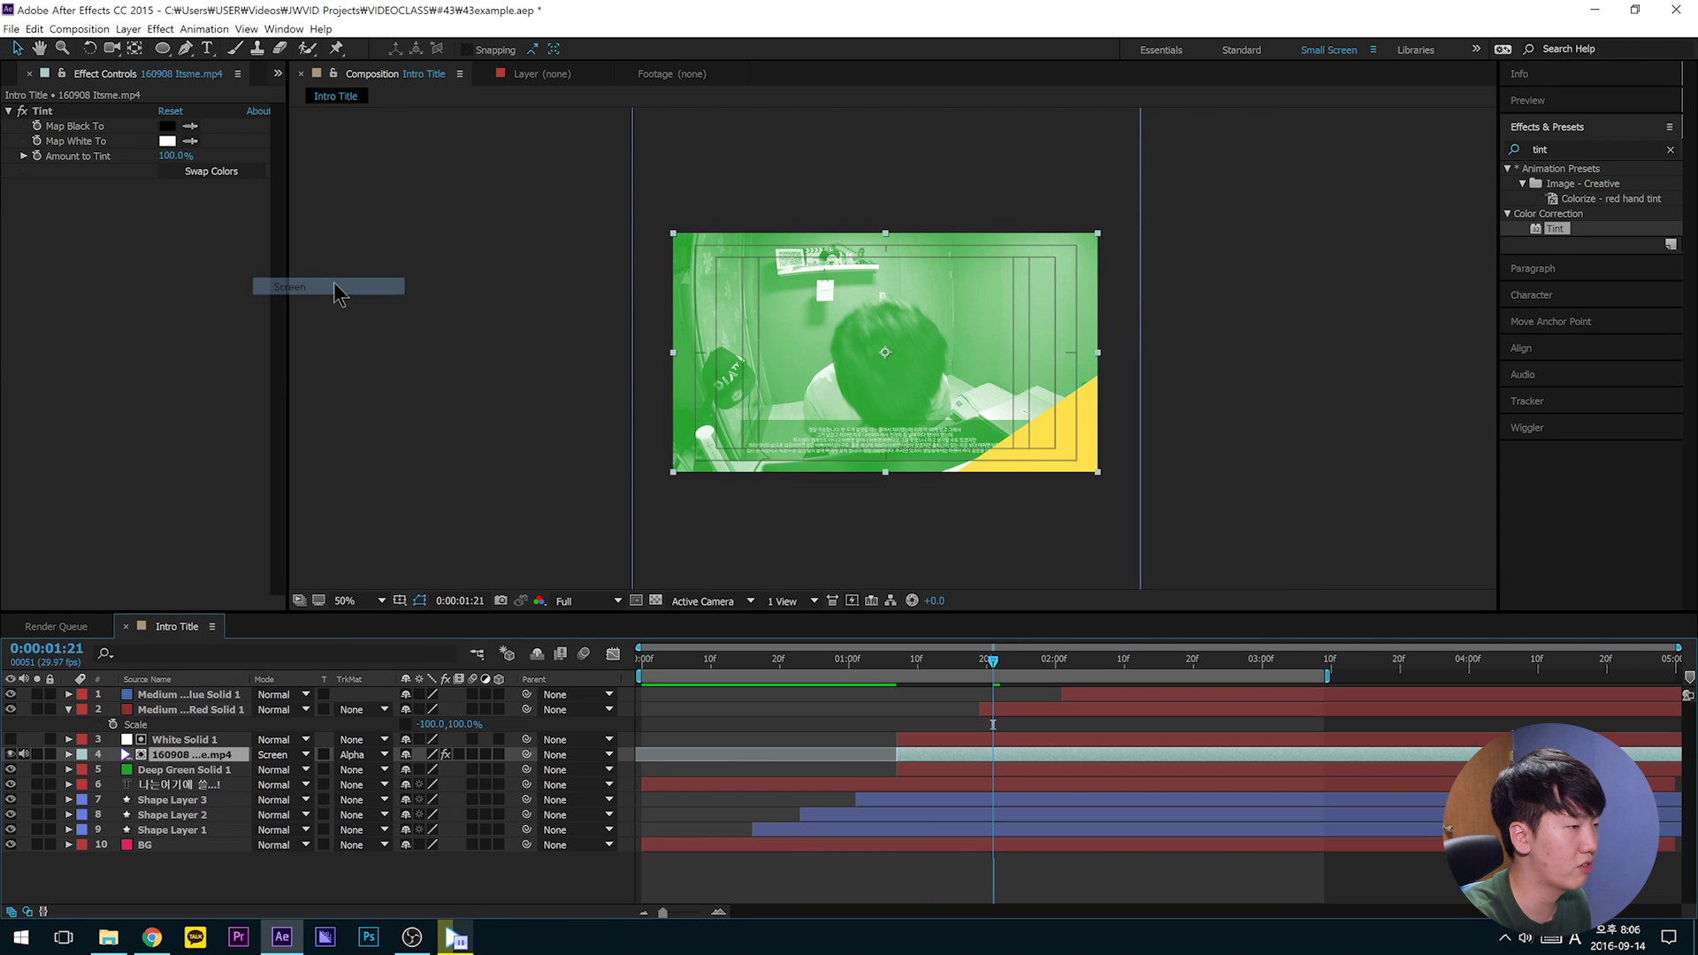
Step: Add the in-car video clip above the red solid and slide it earlier so it spans the whole composition
left_click(931, 725)
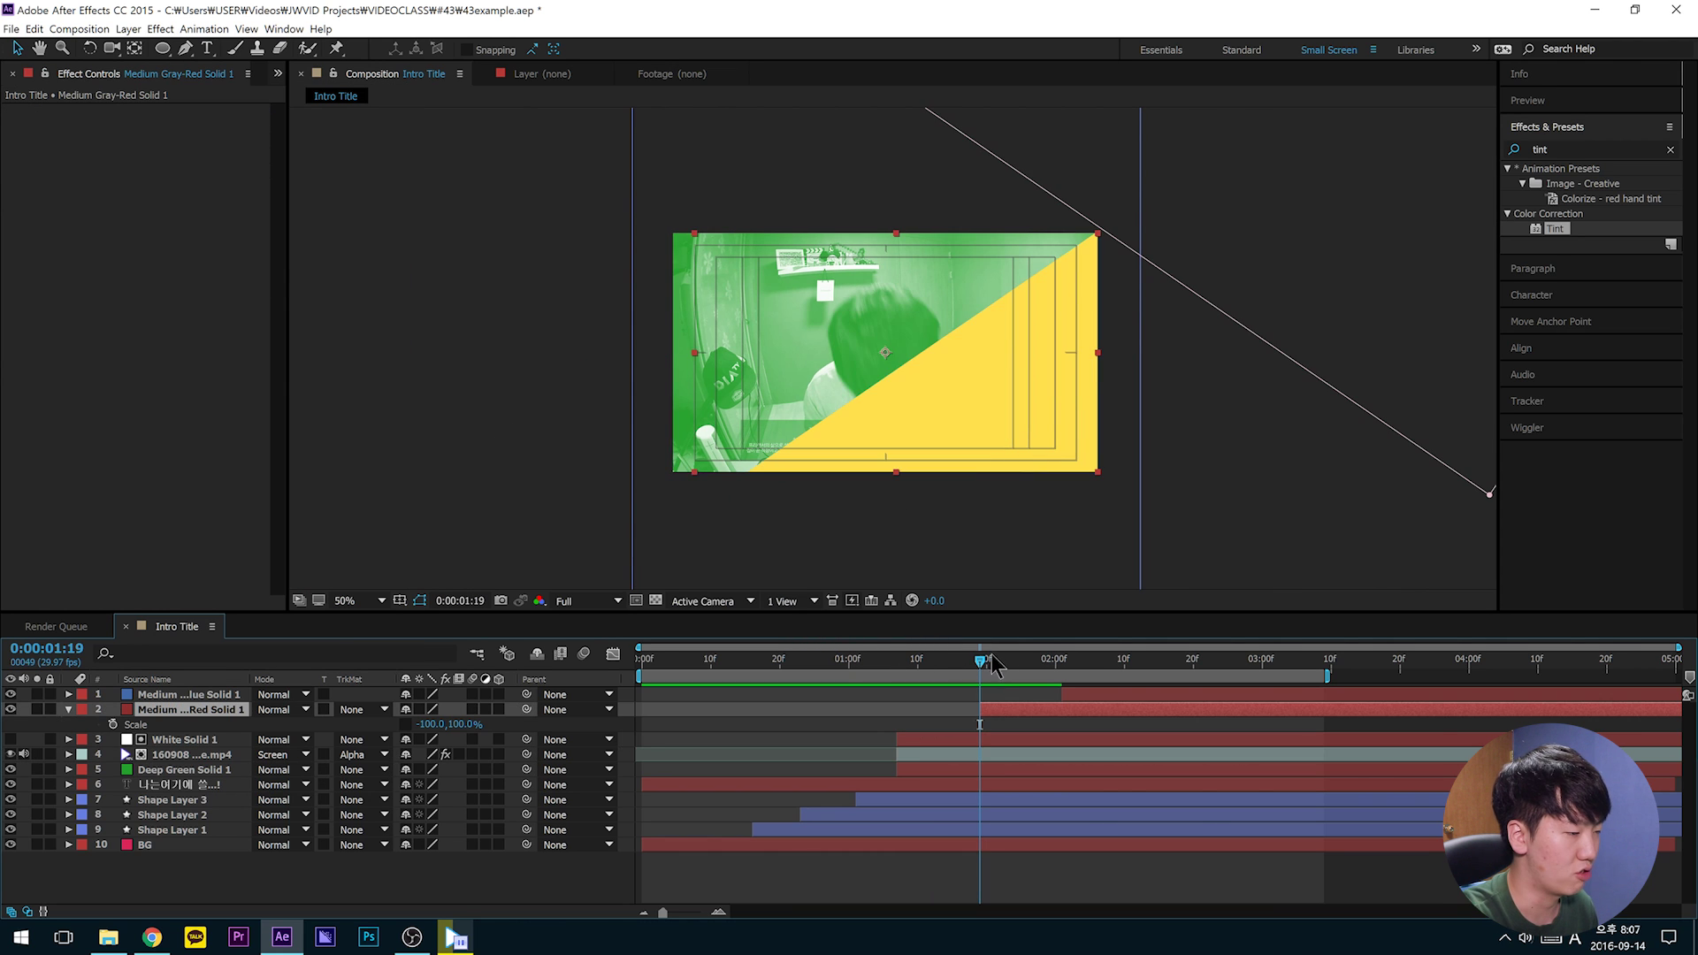
left_click_drag(986, 661, 1063, 681)
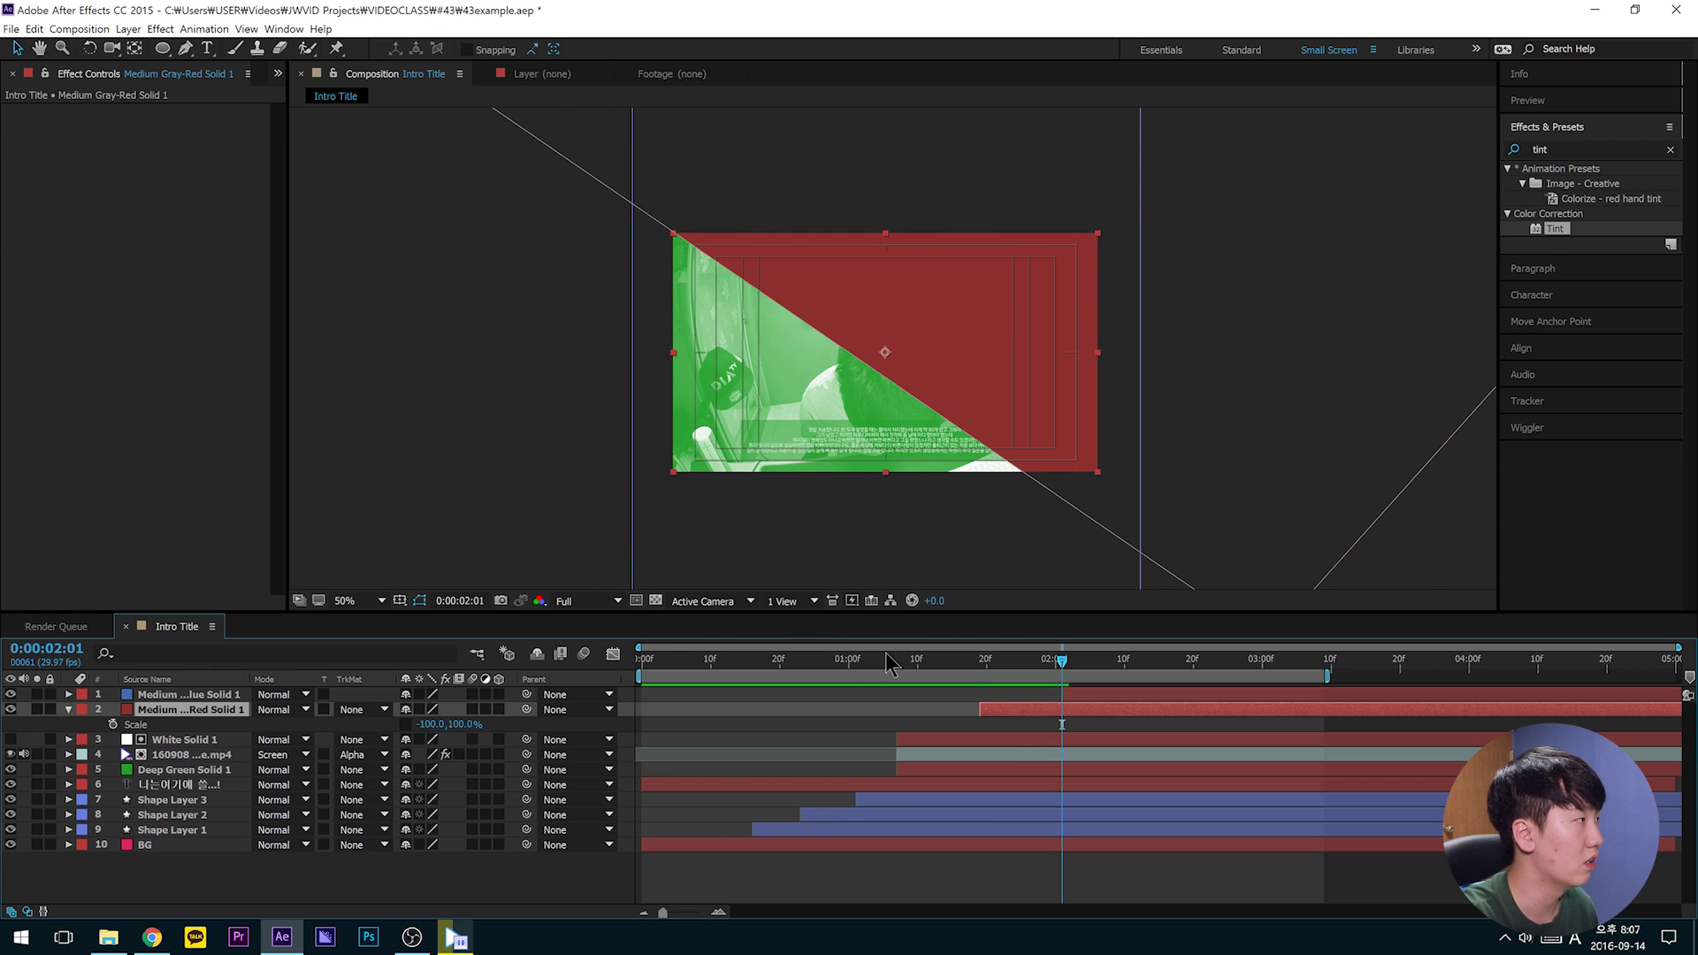
key("ctrl+0")
left_click_drag(71, 284, 927, 705)
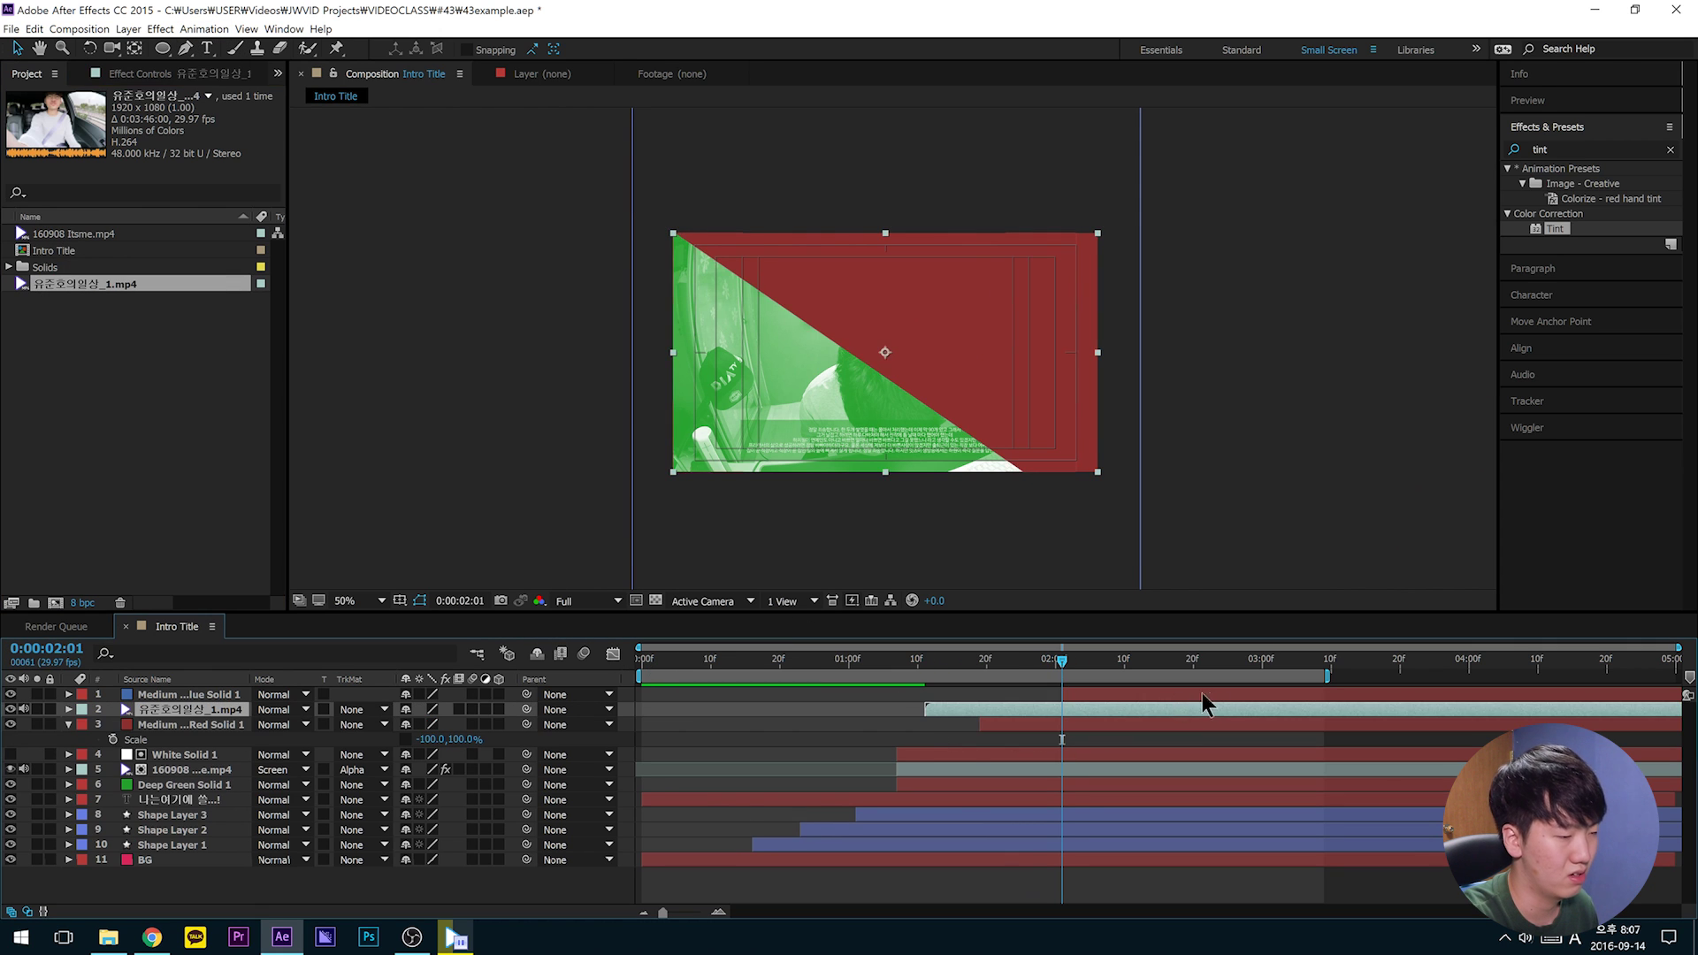
left_click_drag(1225, 709, 964, 725)
left_click(1220, 704)
Step: Trim the start of the in-car video layer to 0:00:01:19, in line with the red solid
left_click(982, 678)
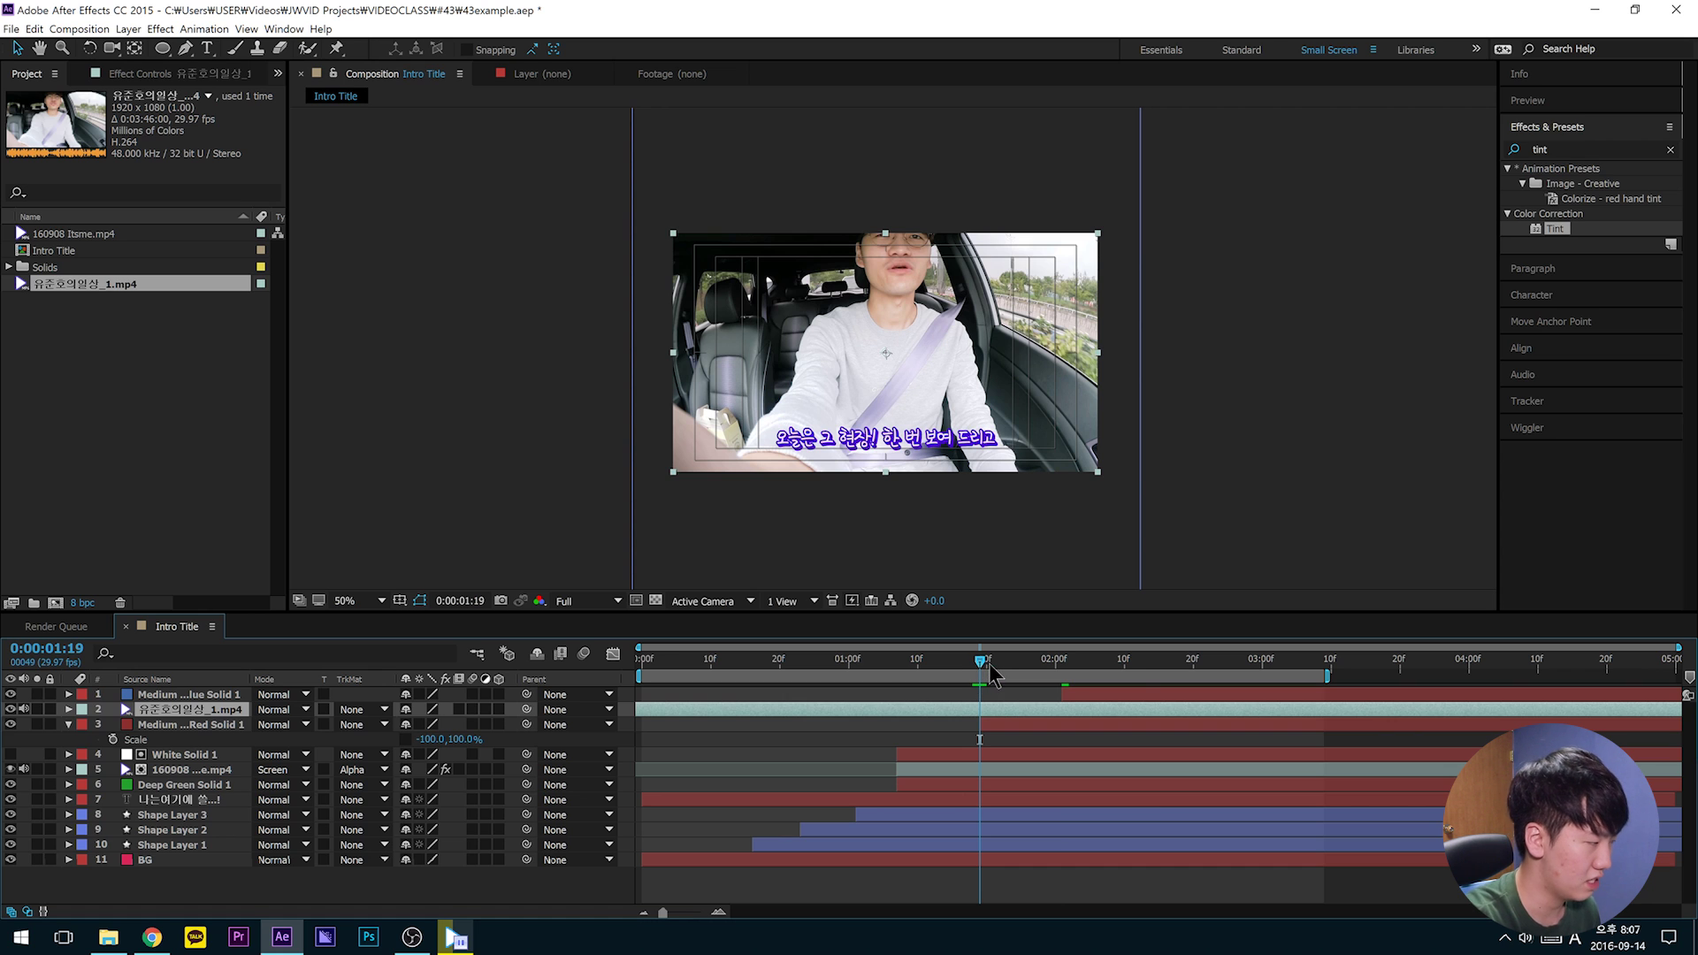
left_click_drag(982, 665, 984, 711)
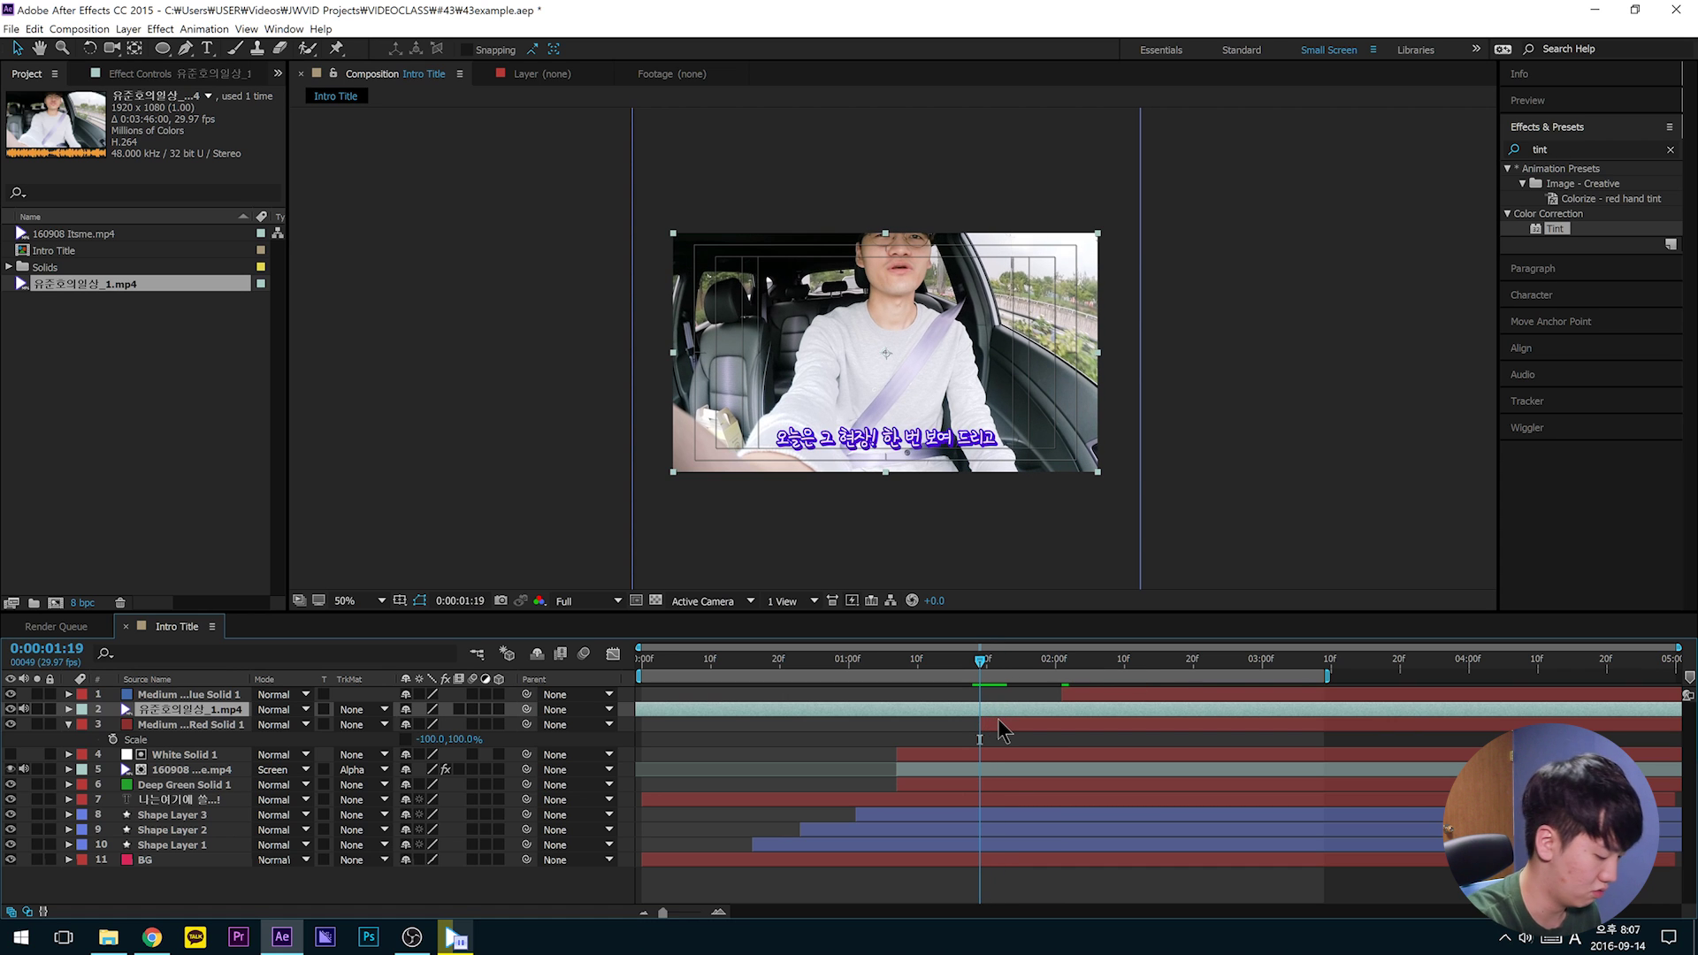
key("alt+bracketleft")
Step: Duplicate the red solid at 0:00:01:24 and place the copy directly above the in-car video layer
left_click(1014, 662)
left_click(210, 724)
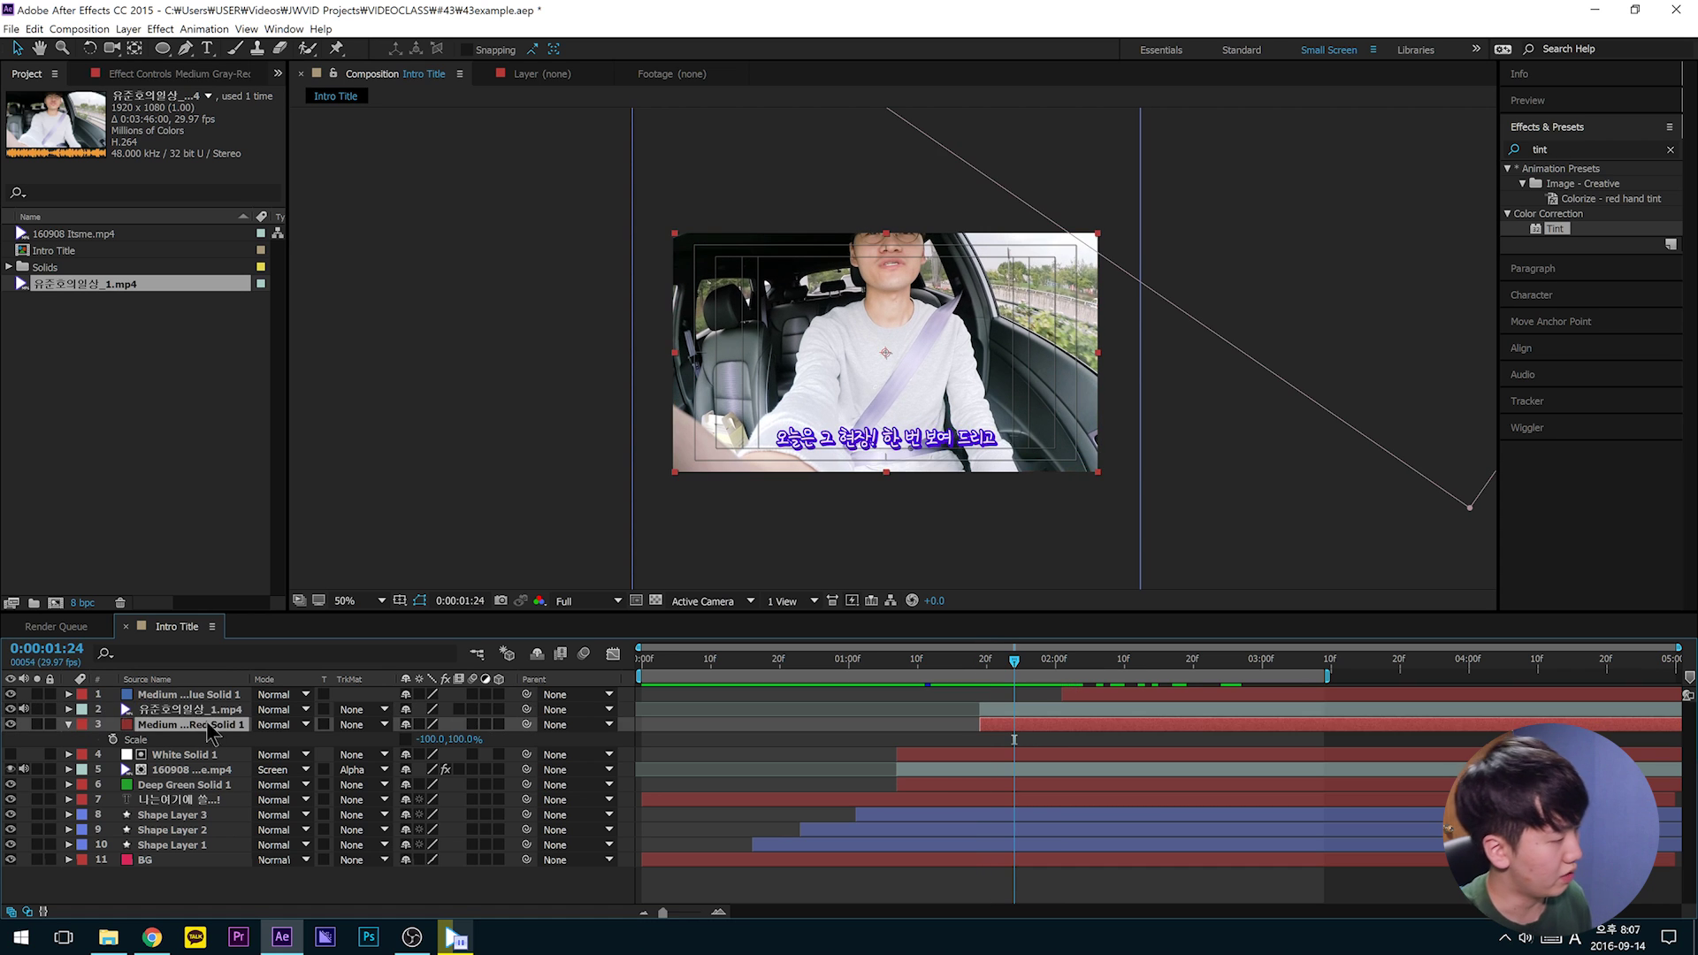
key("ctrl+d")
left_click_drag(195, 718, 201, 706)
Step: Set the in-car video's track matte to Alpha Matte "Medium Gray-Red Solid 1" and its blending mode to Multiply
left_click(190, 724)
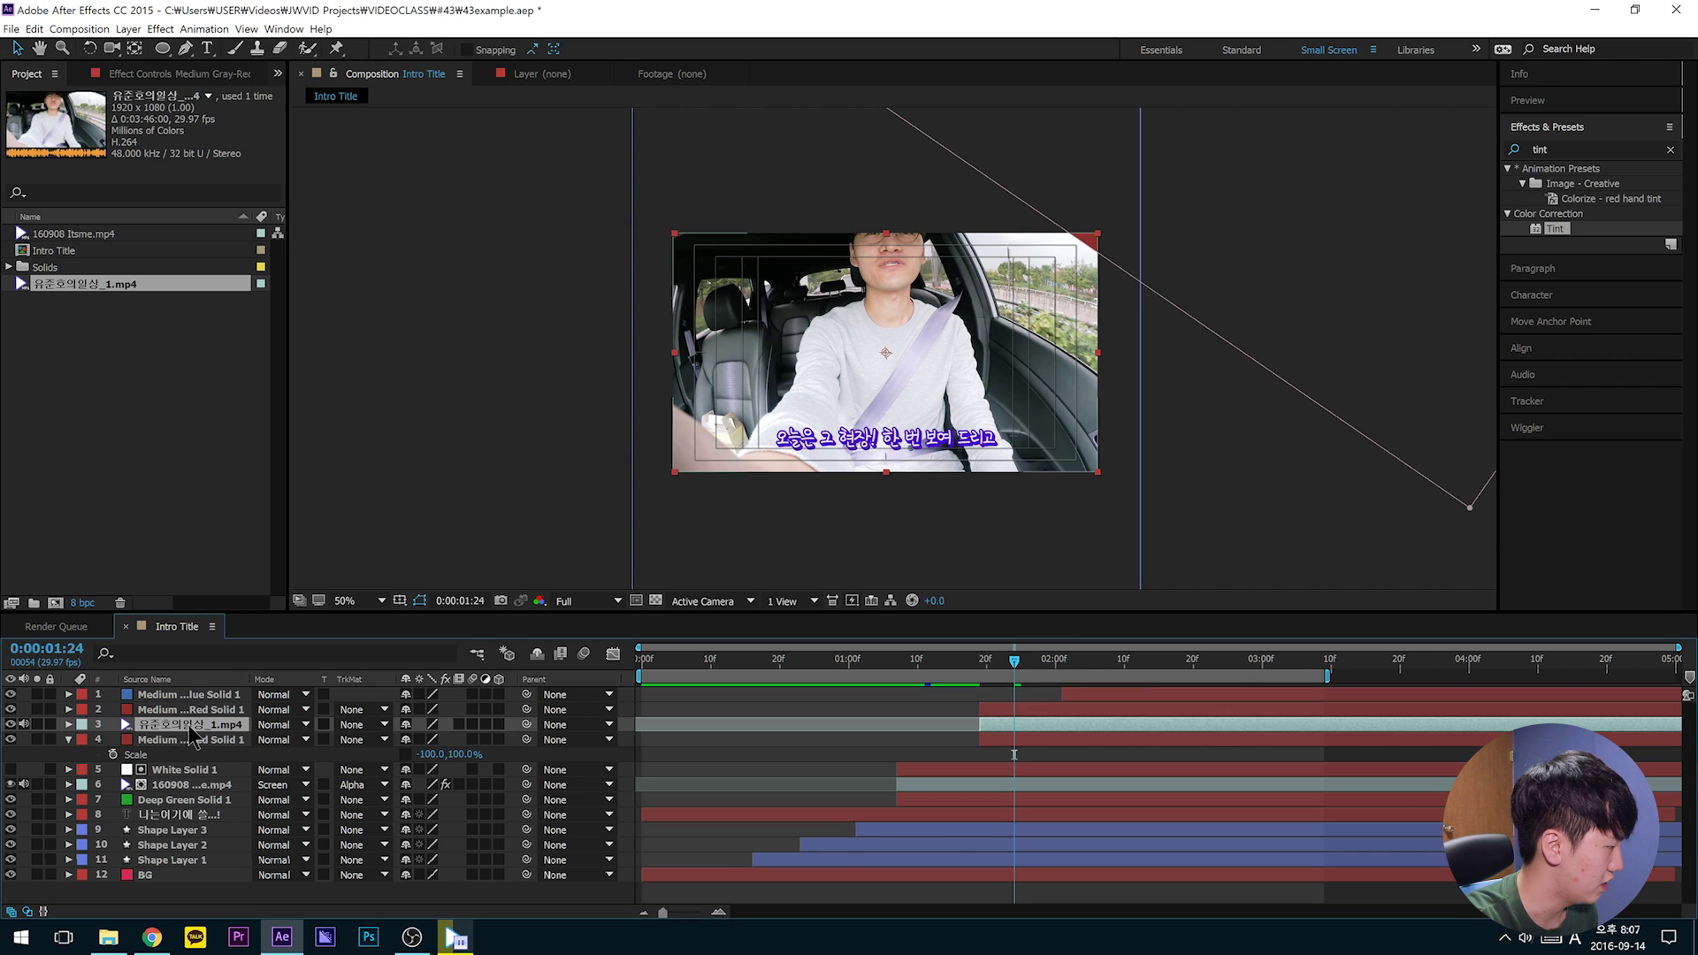
left_click(361, 725)
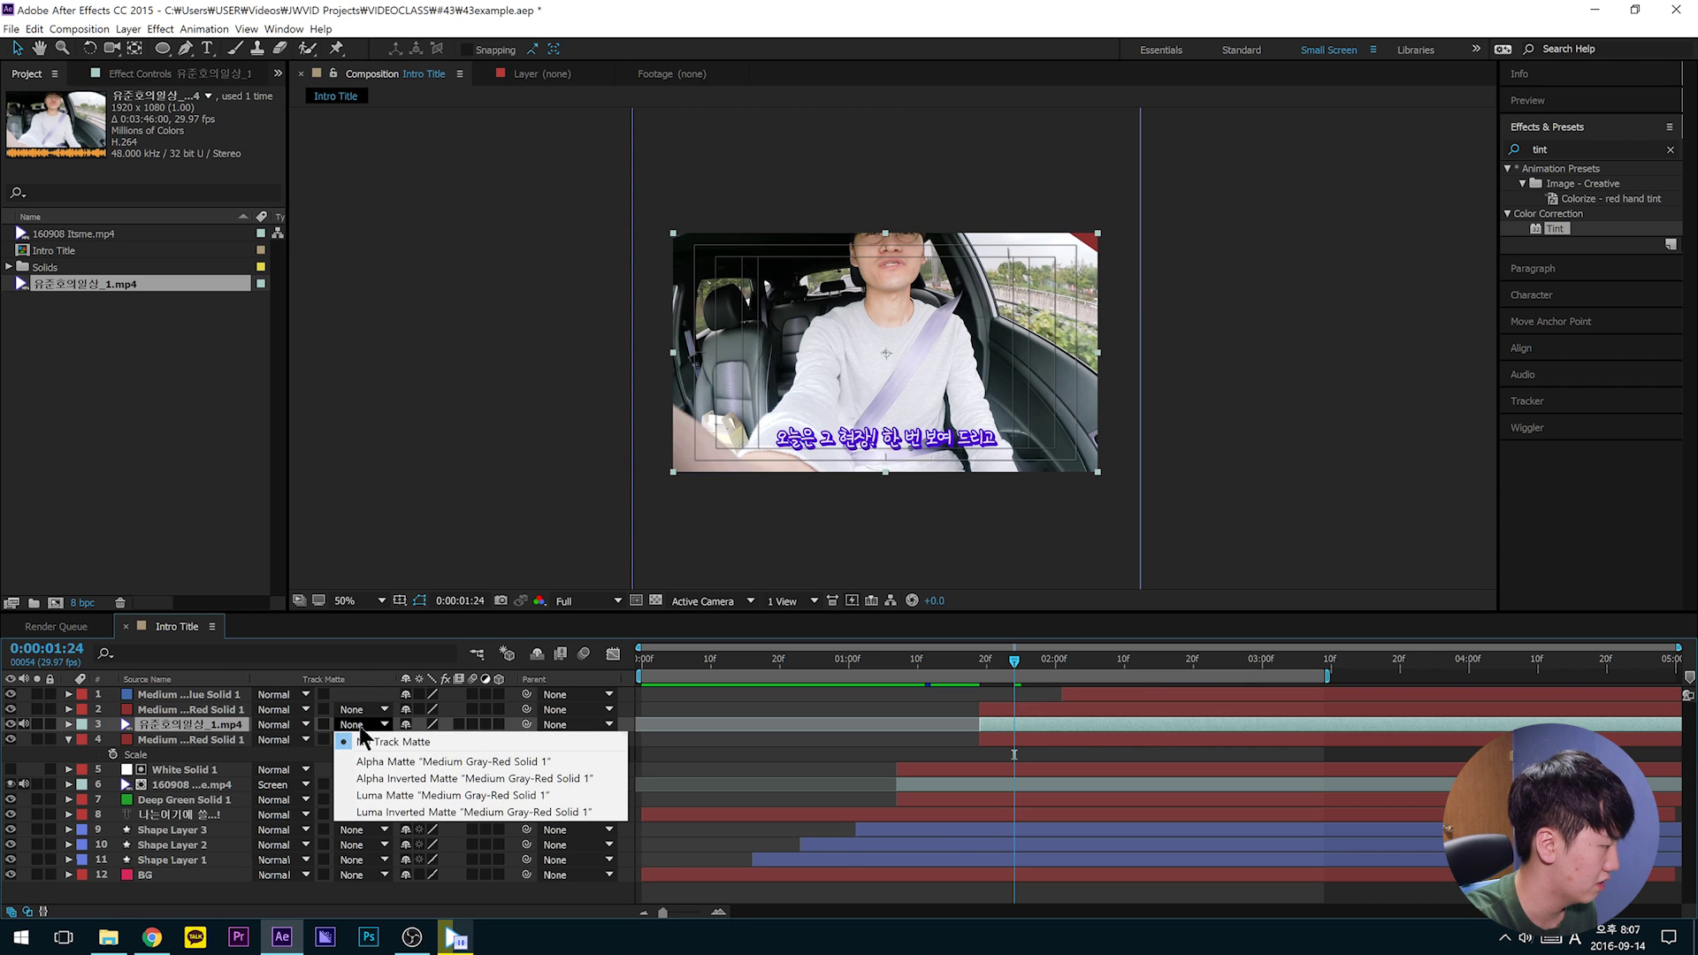
left_click(383, 763)
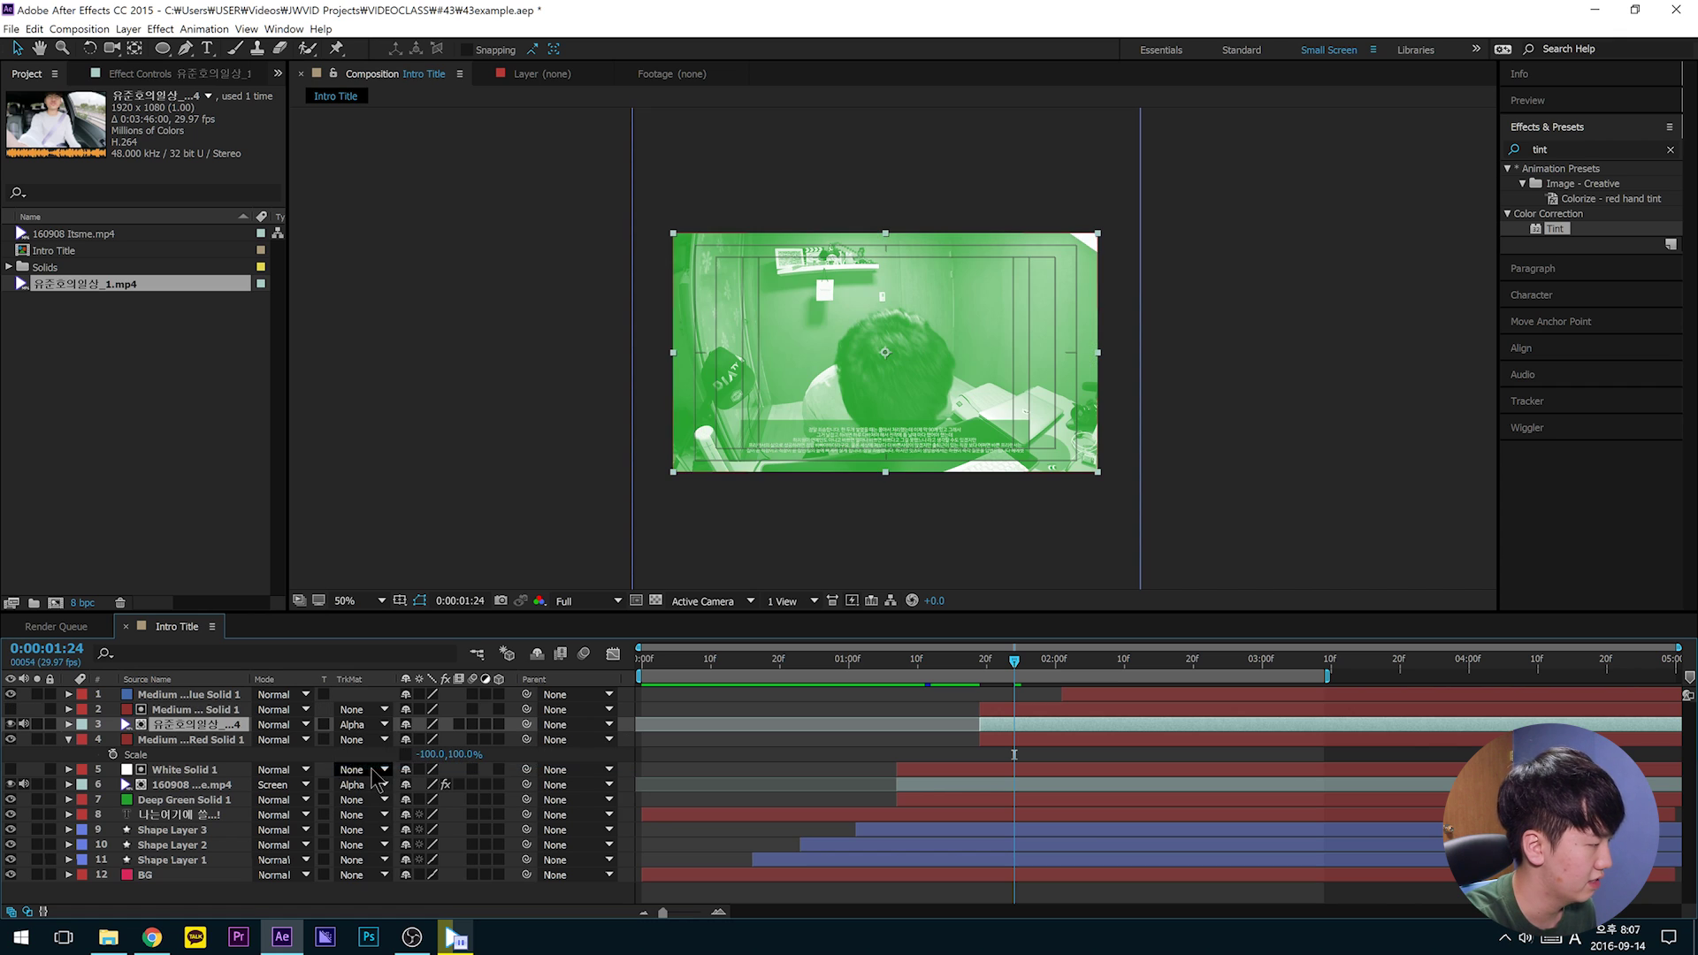
left_click(288, 725)
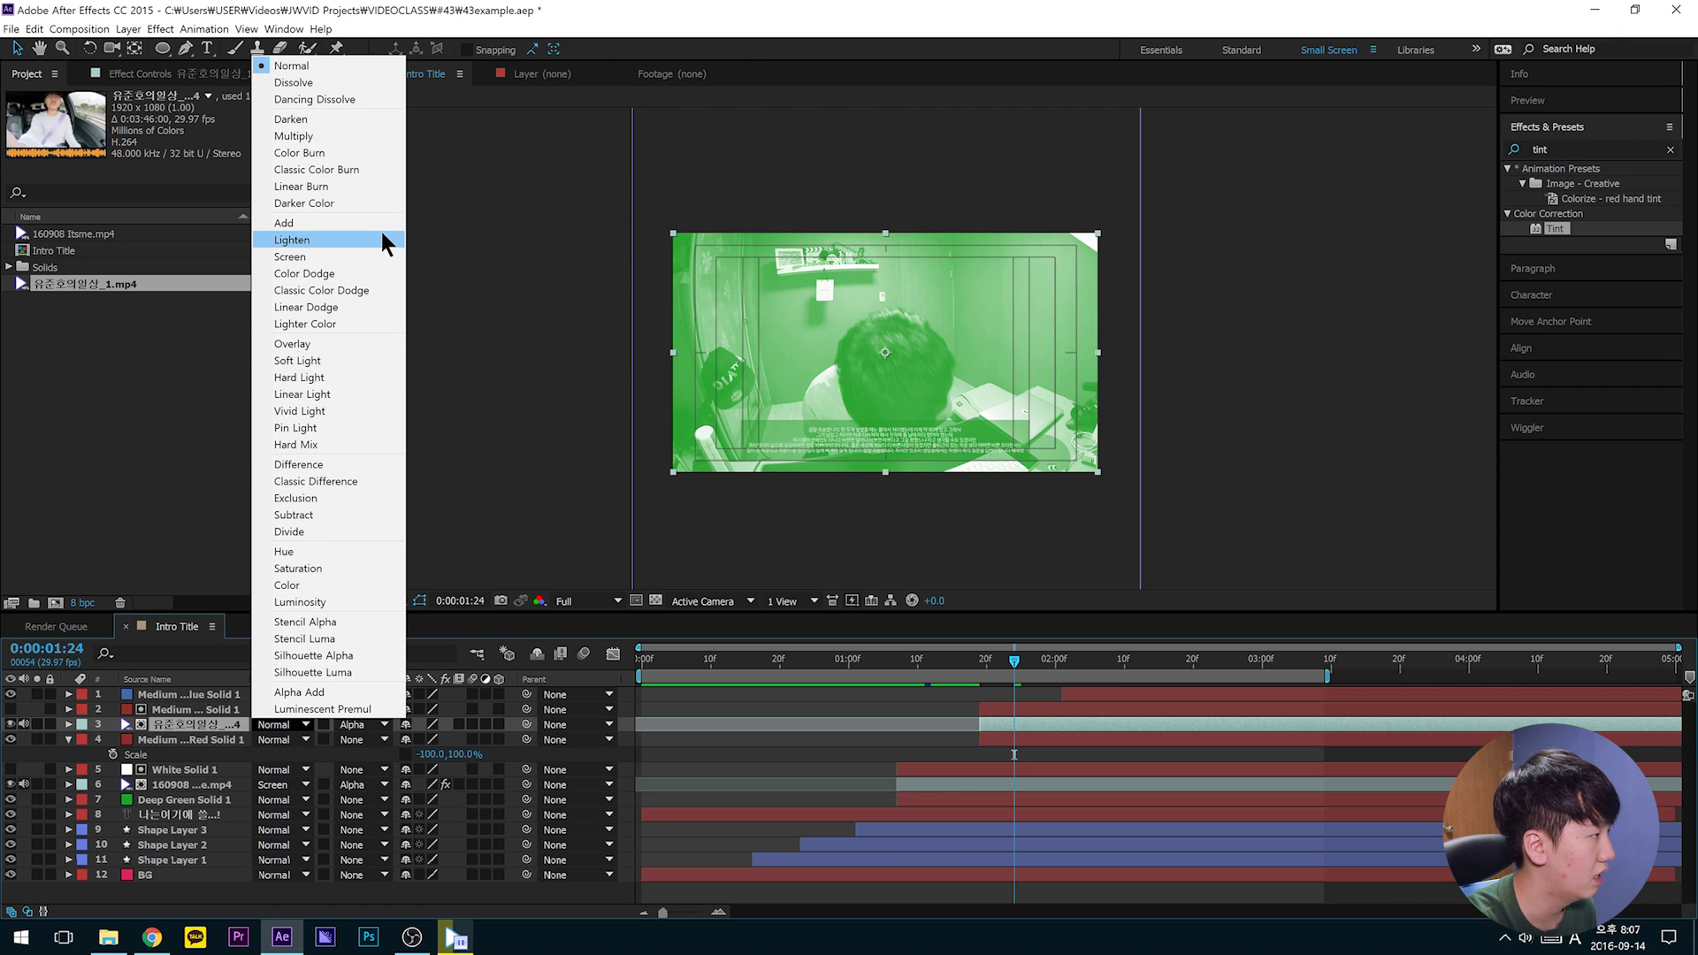
left_click(341, 134)
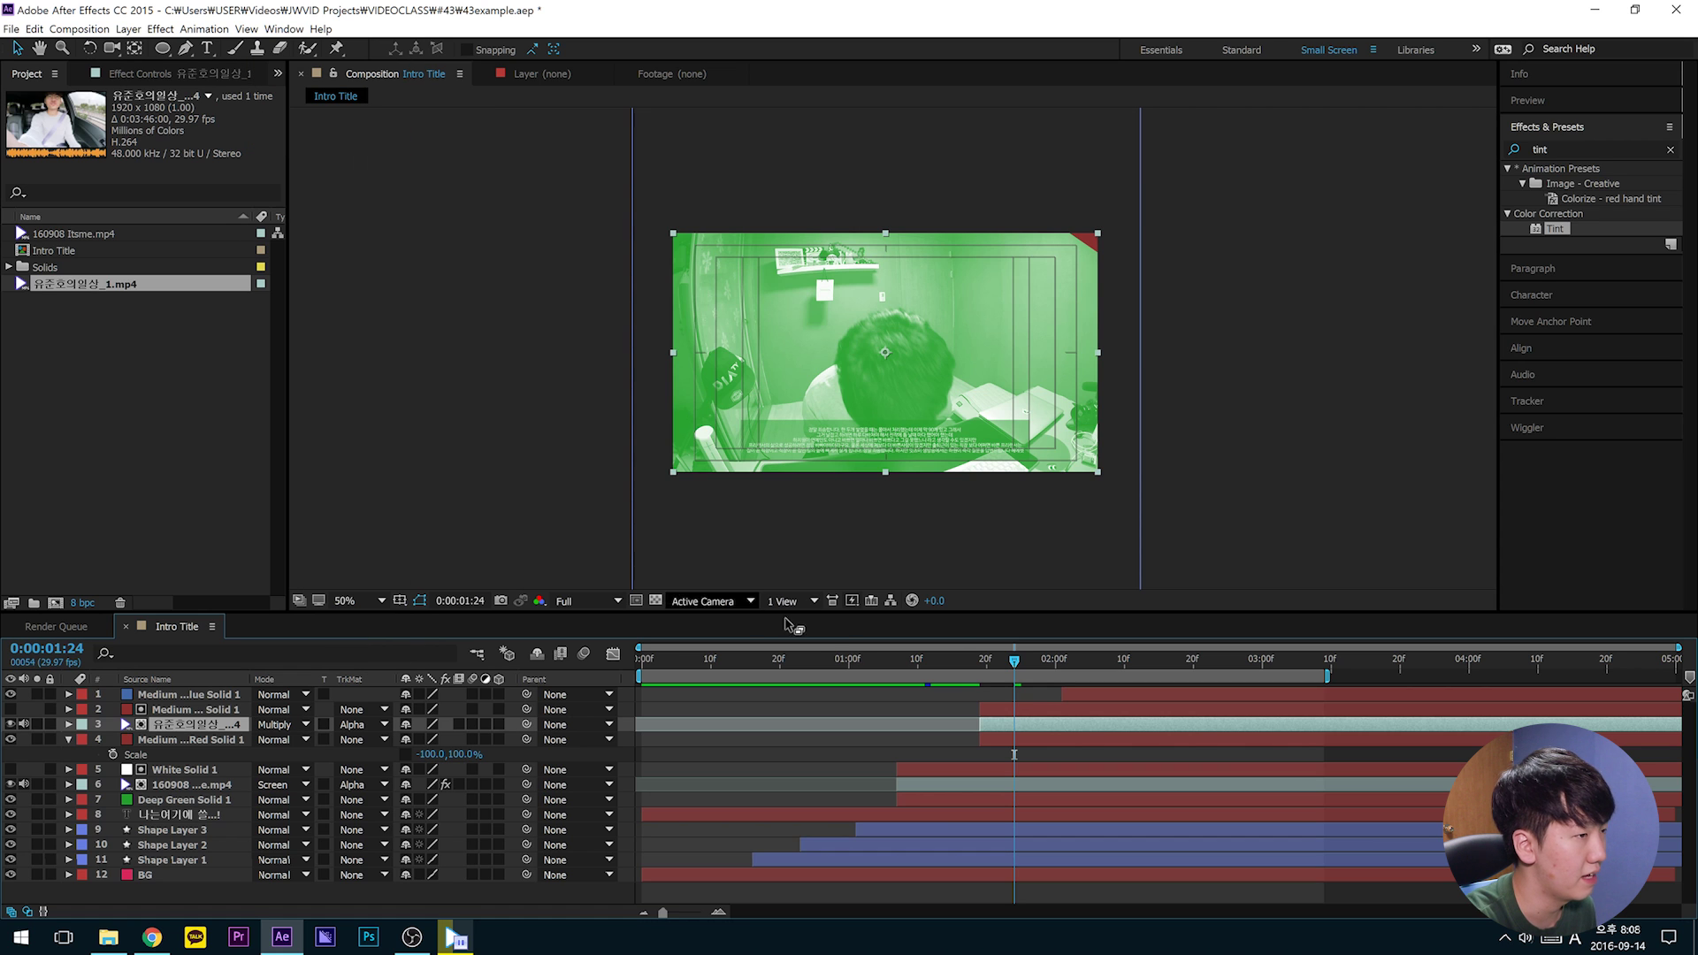
Step: Add 160908 Itsme.mp4 above the blue solid, slide it earlier to use later footage, and trim its start to 0:00:02:01
left_click_drag(1015, 660, 1187, 746)
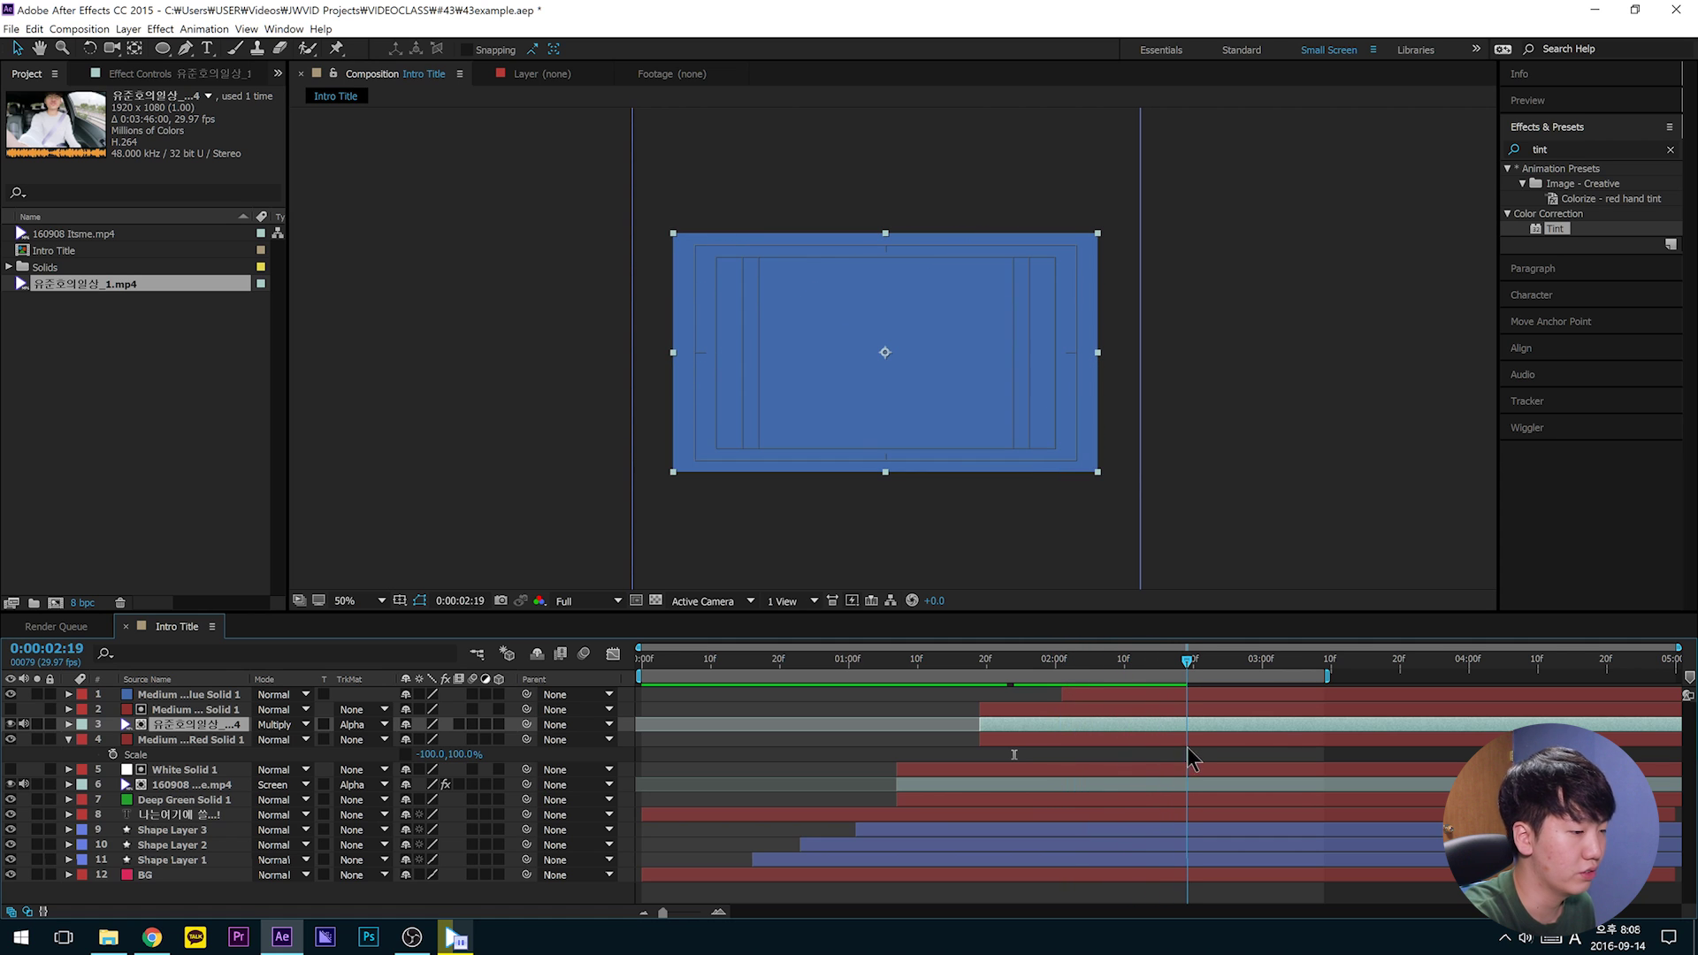
left_click(1137, 693)
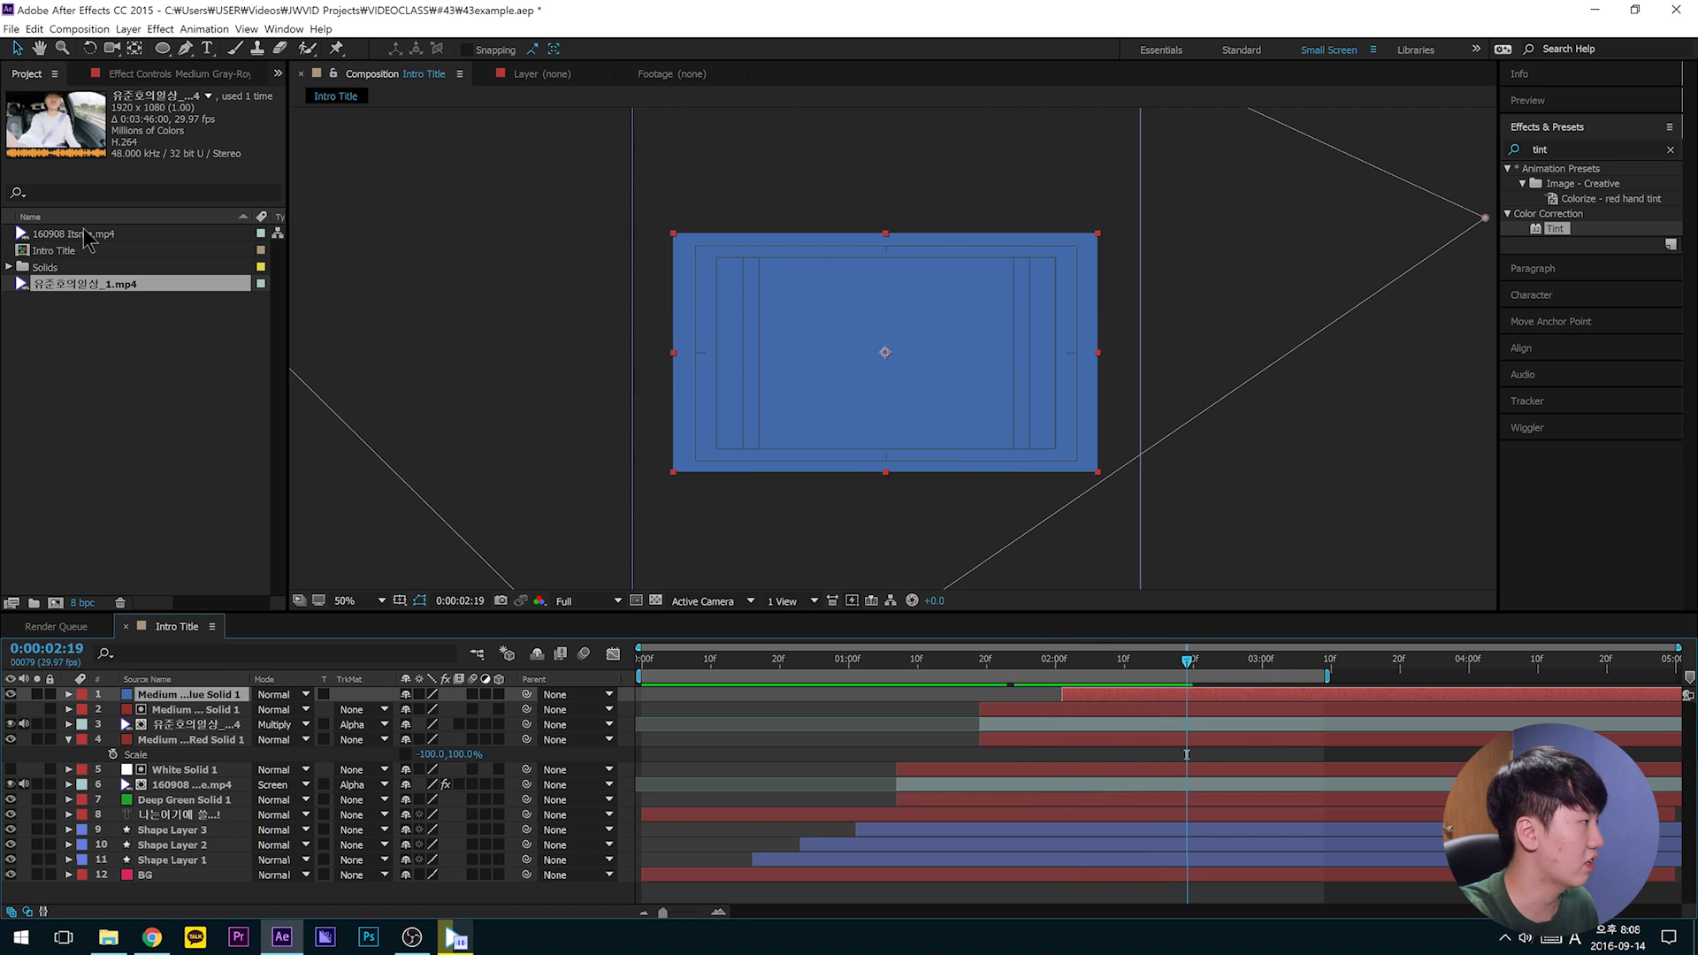
left_click_drag(75, 233, 1061, 693)
left_click_drag(1214, 691, 789, 694)
left_click_drag(1342, 701, 232, 702)
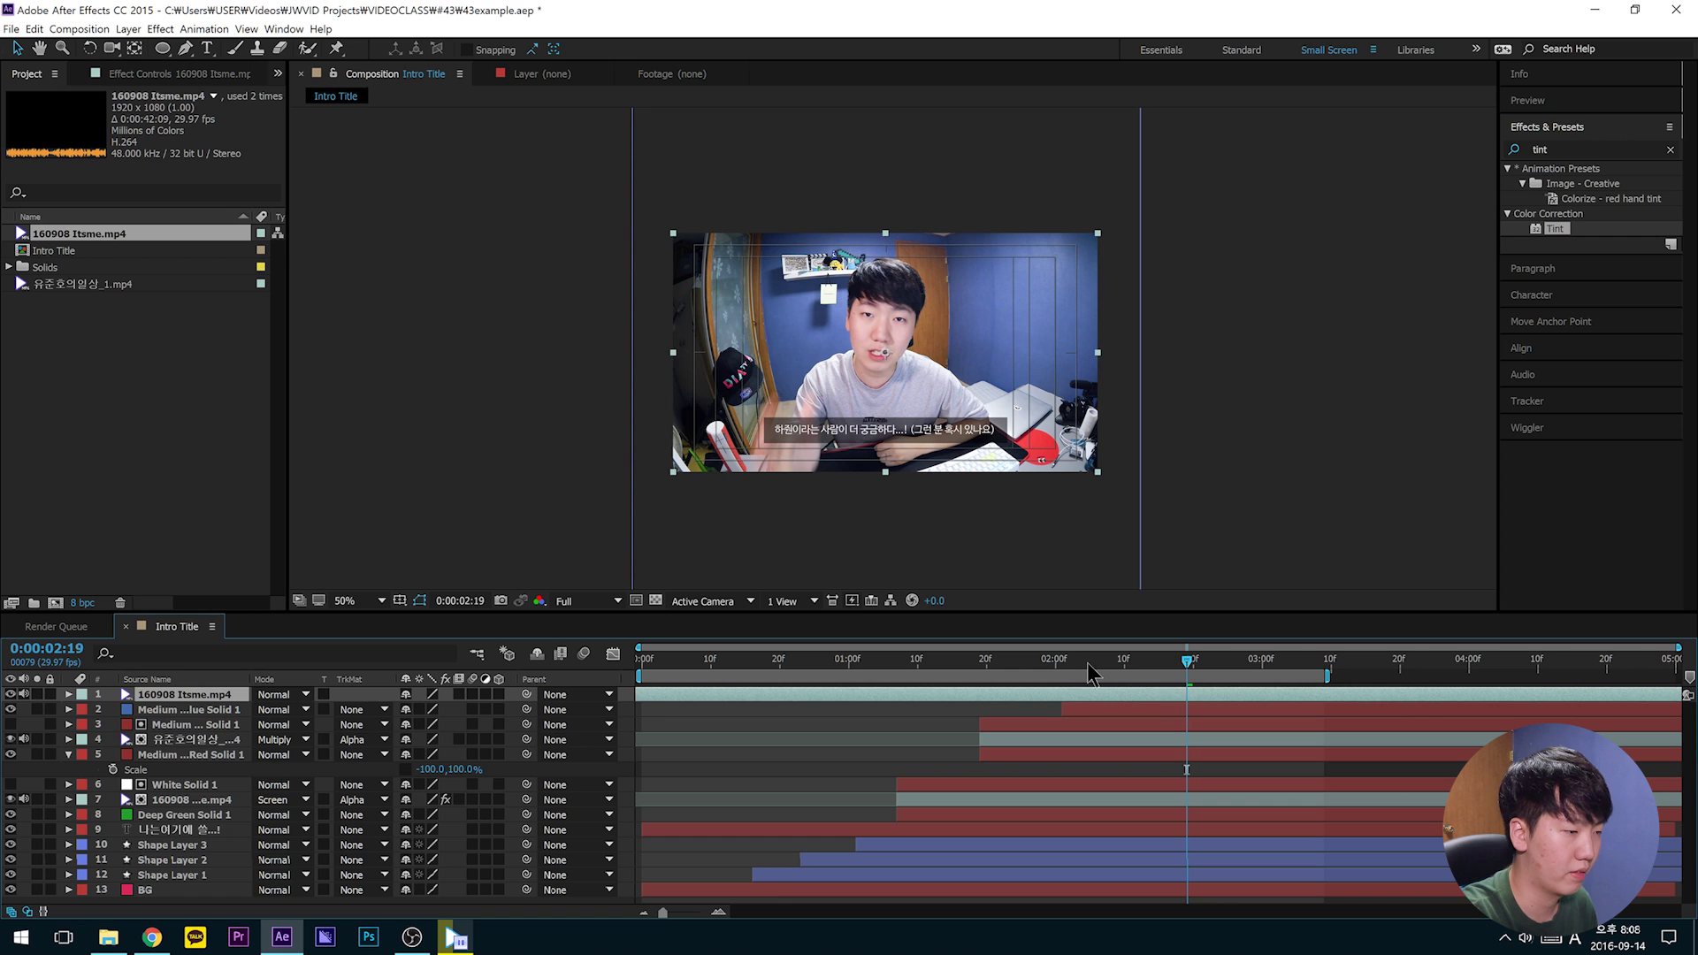
left_click(1060, 663)
key("alt+bracketleft")
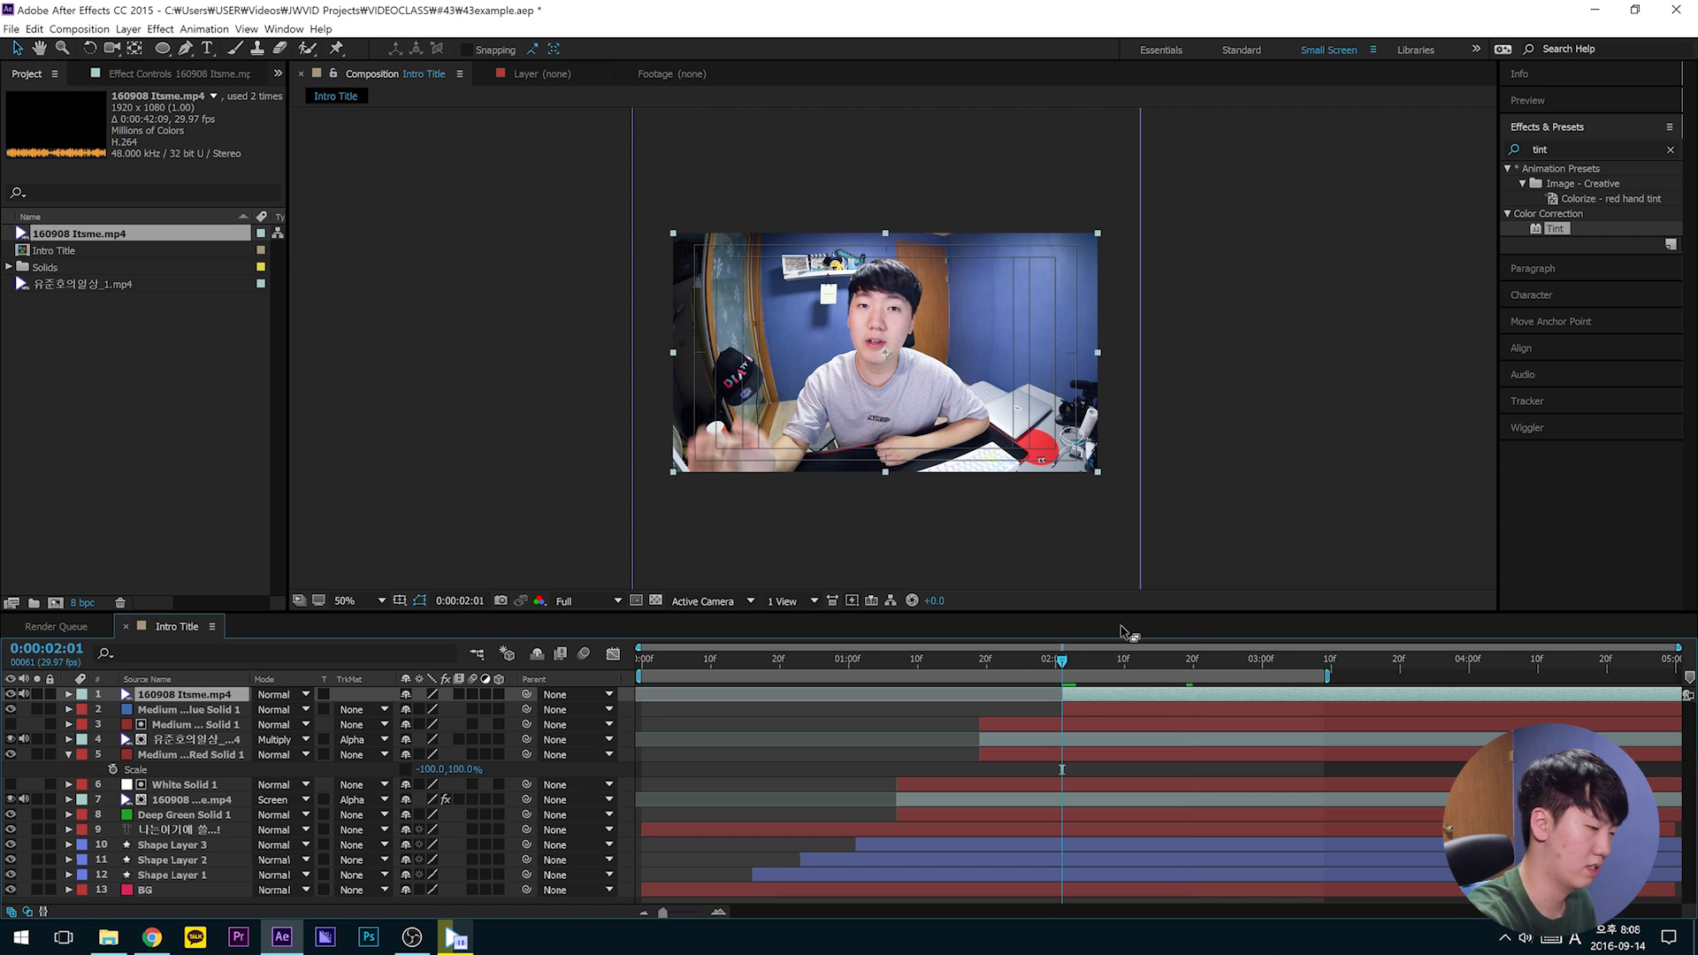
Step: Duplicate the blue solid above the new 160908 Itsme.mp4 layer and use it as that layer's alpha matte
left_click(173, 711)
key("ctrl+d")
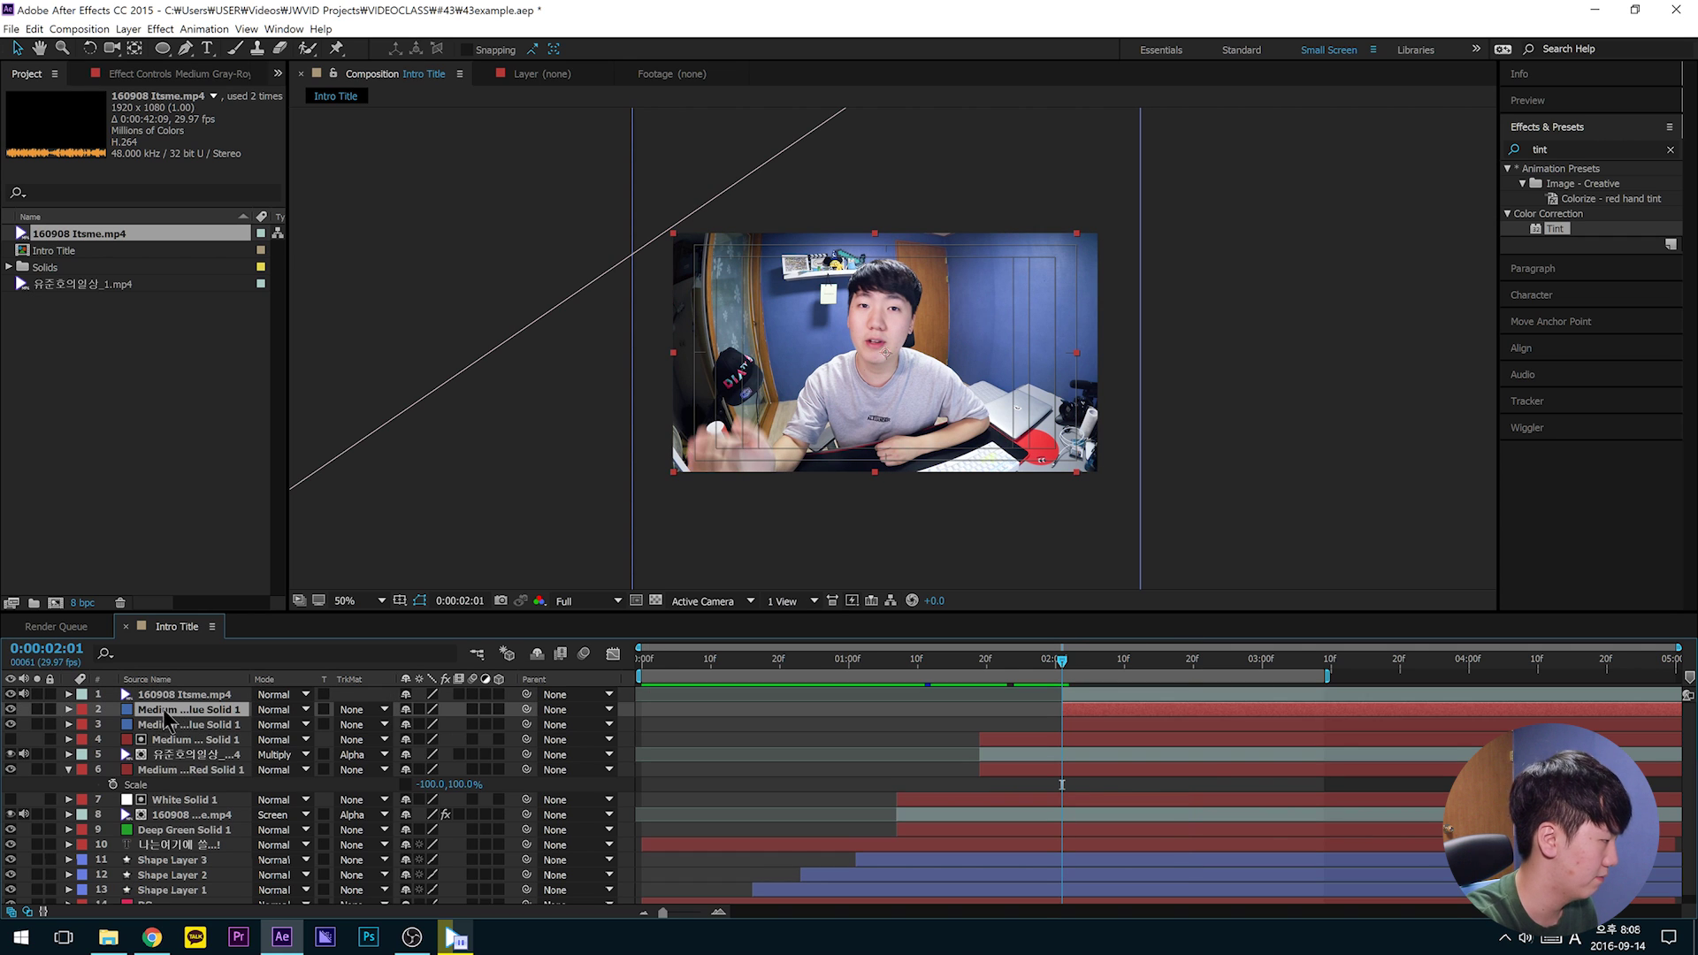
key("ctrl+bracketright")
left_click(358, 709)
left_click(380, 741)
Step: Try the Multiply and Color Dodge blending modes on the upper 160908 Itsme.mp4 layer around 0:00:02:19
left_click(292, 710)
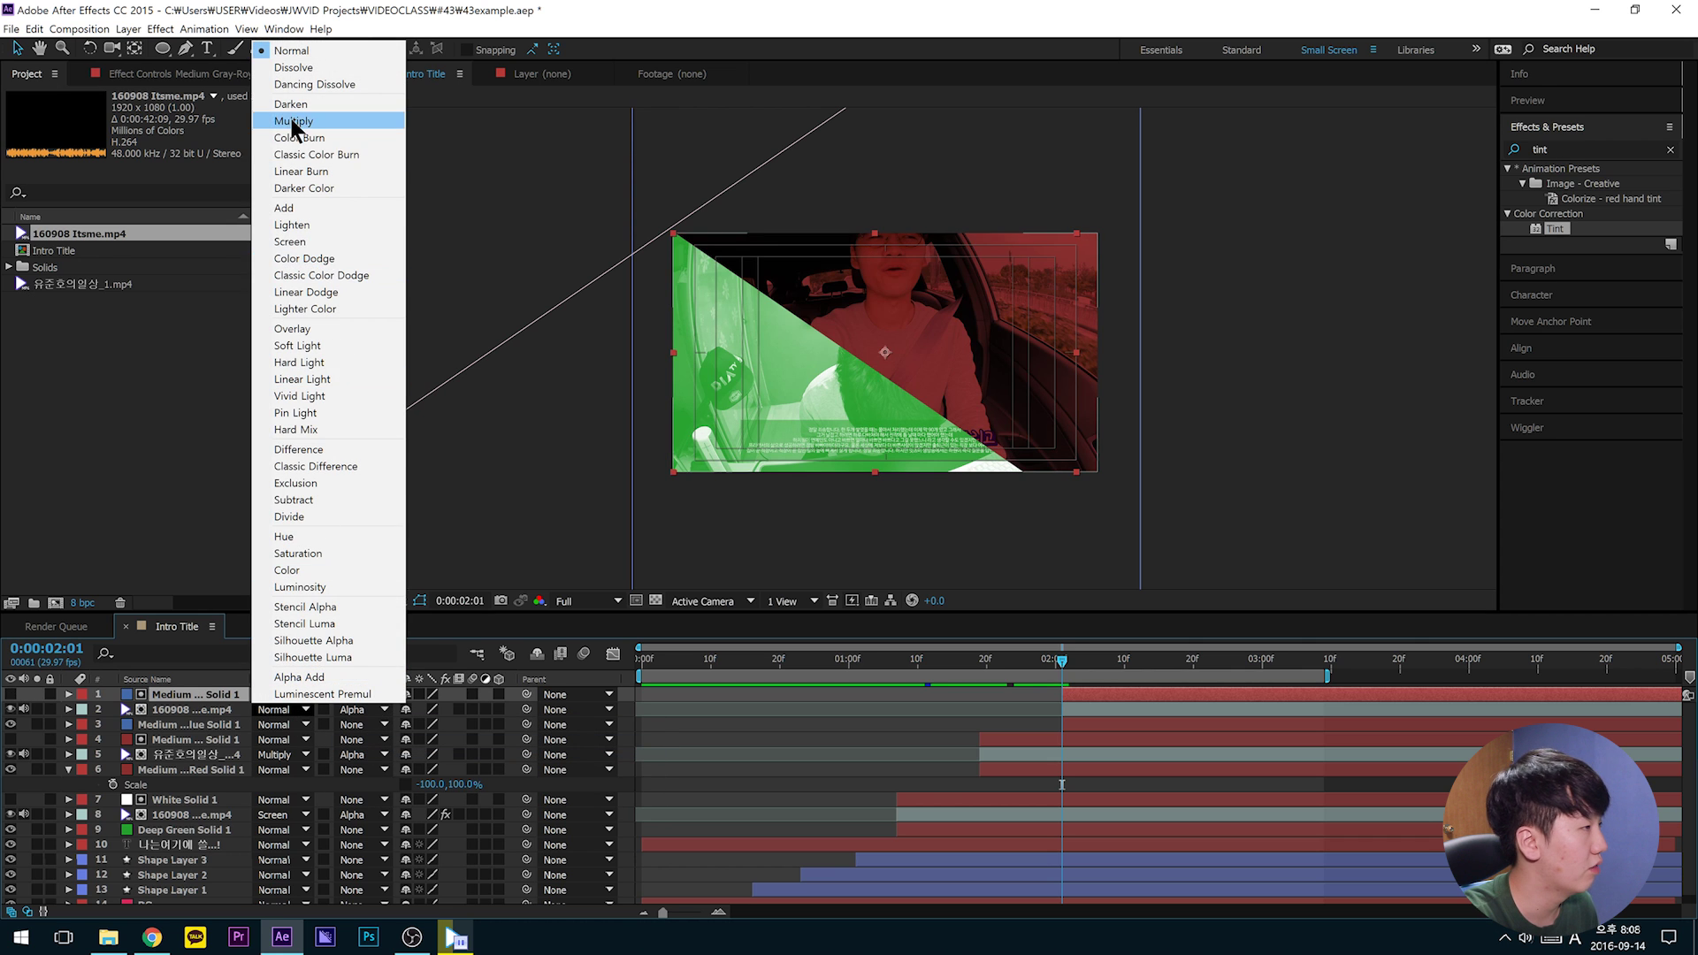
left_click(292, 121)
left_click_drag(1065, 672, 1187, 693)
left_click(289, 709)
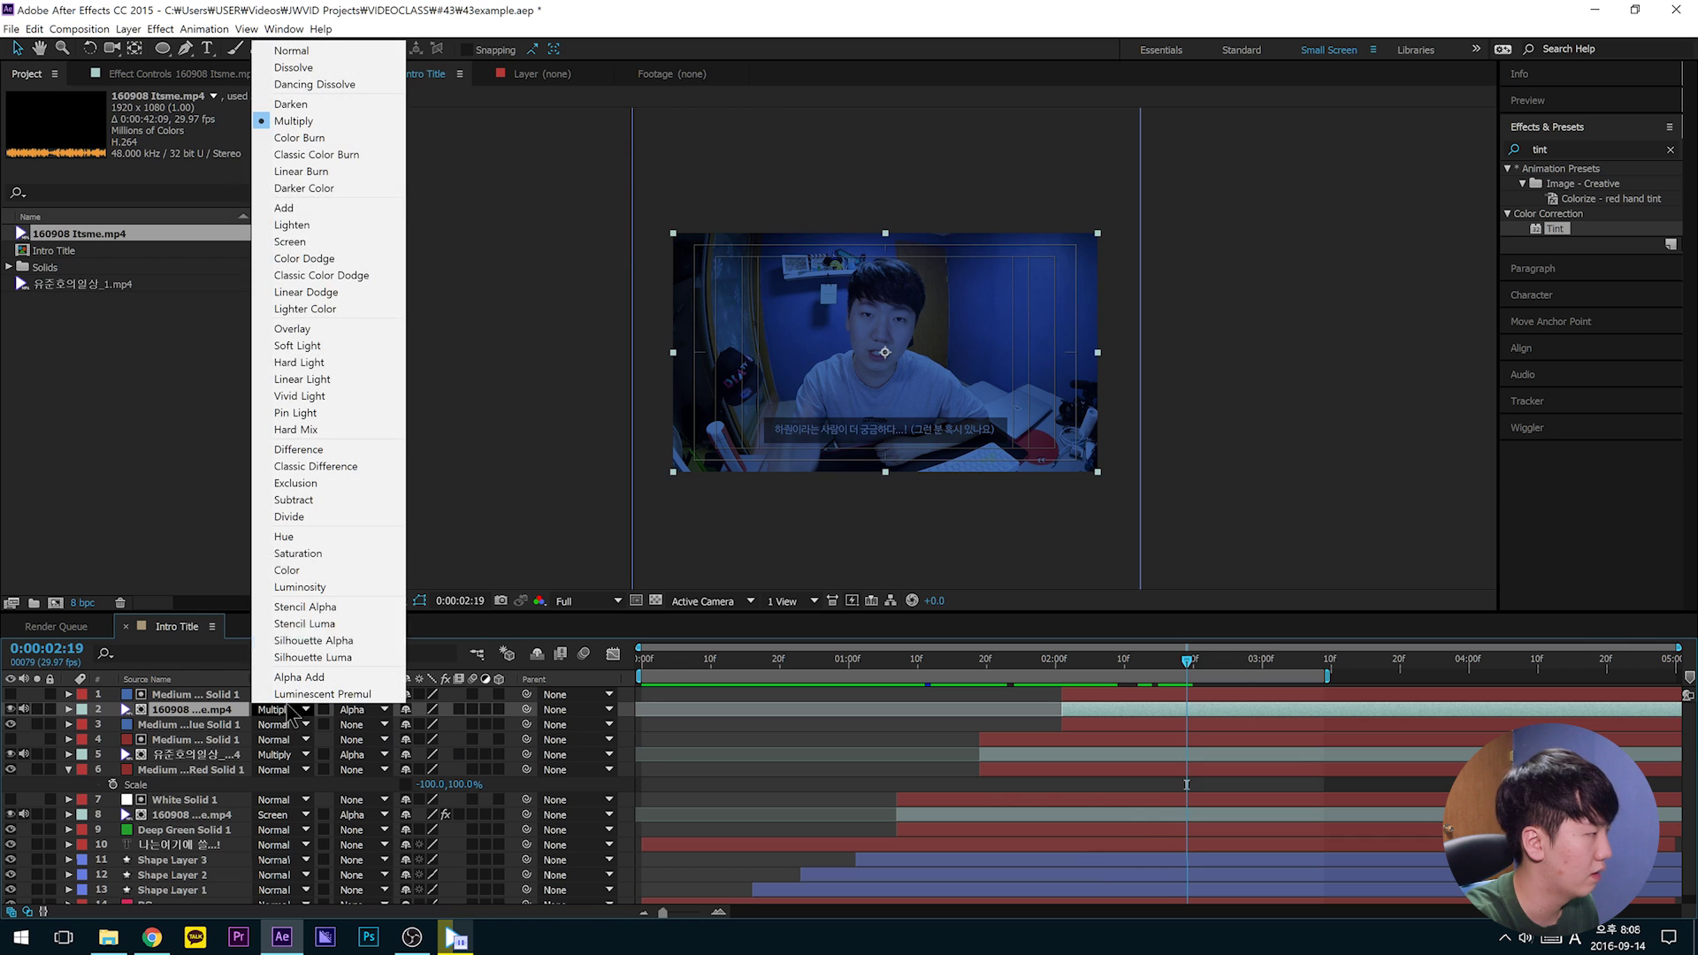
left_click(320, 259)
Step: Try Classic Color Burn on the blue matte solid and return its blending mode to Normal
left_click(294, 694)
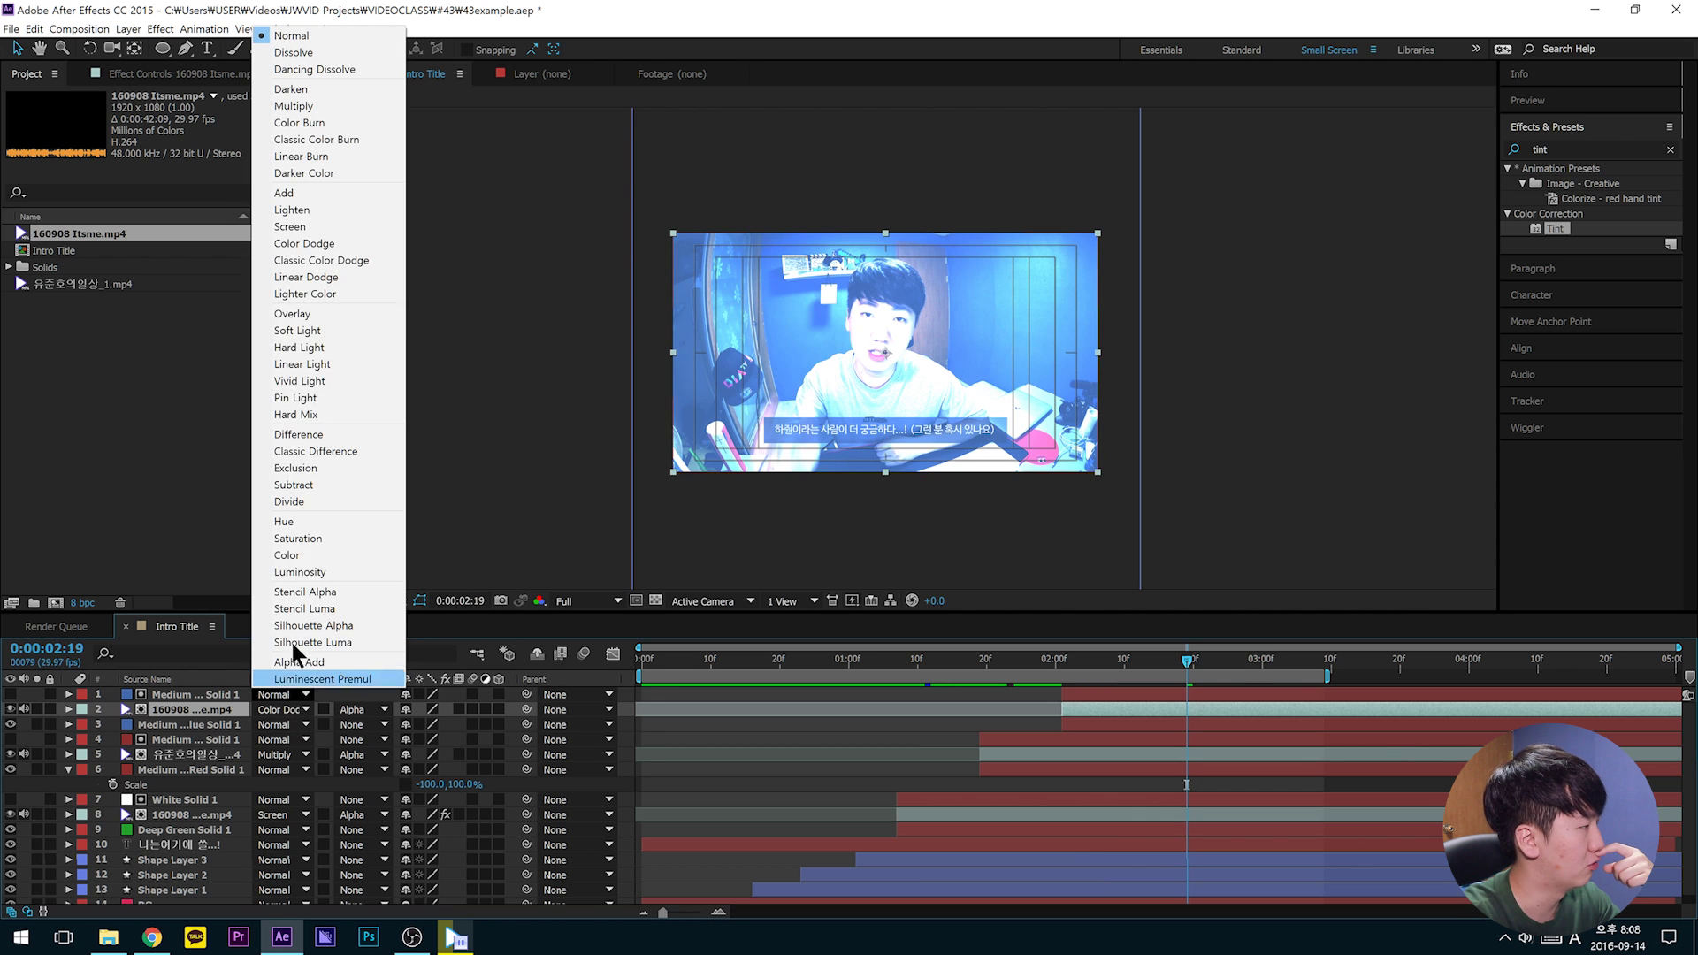
left_click(317, 140)
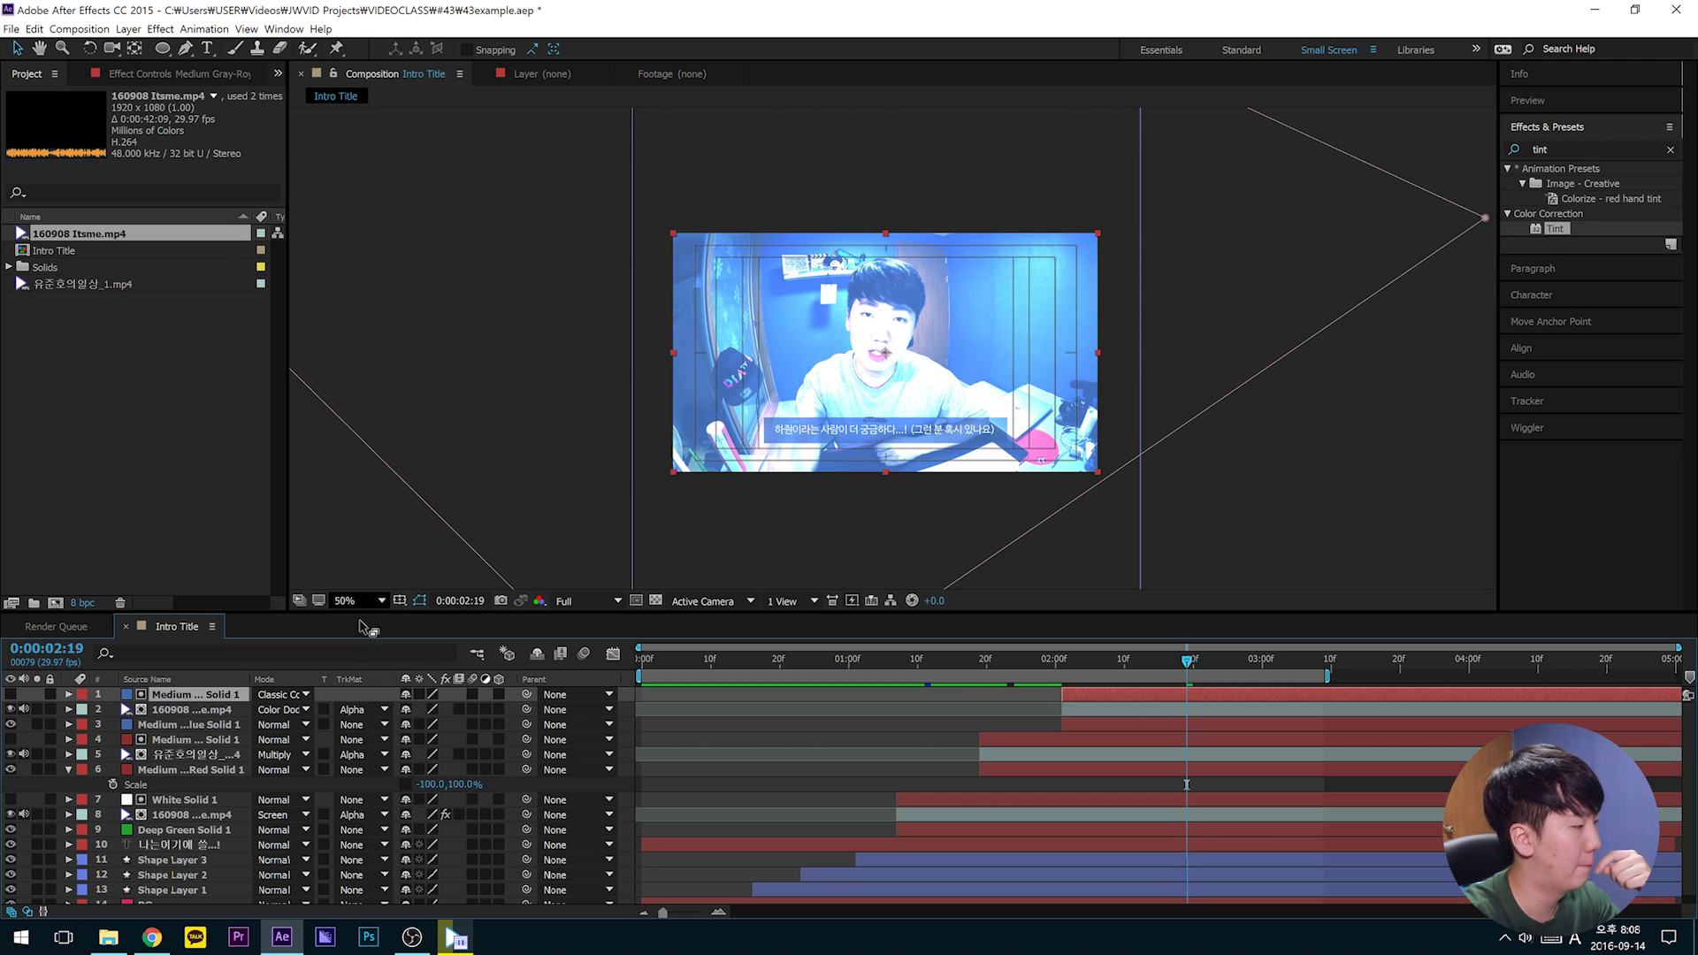
left_click(269, 695)
left_click(239, 697)
left_click(273, 696)
left_click(292, 35)
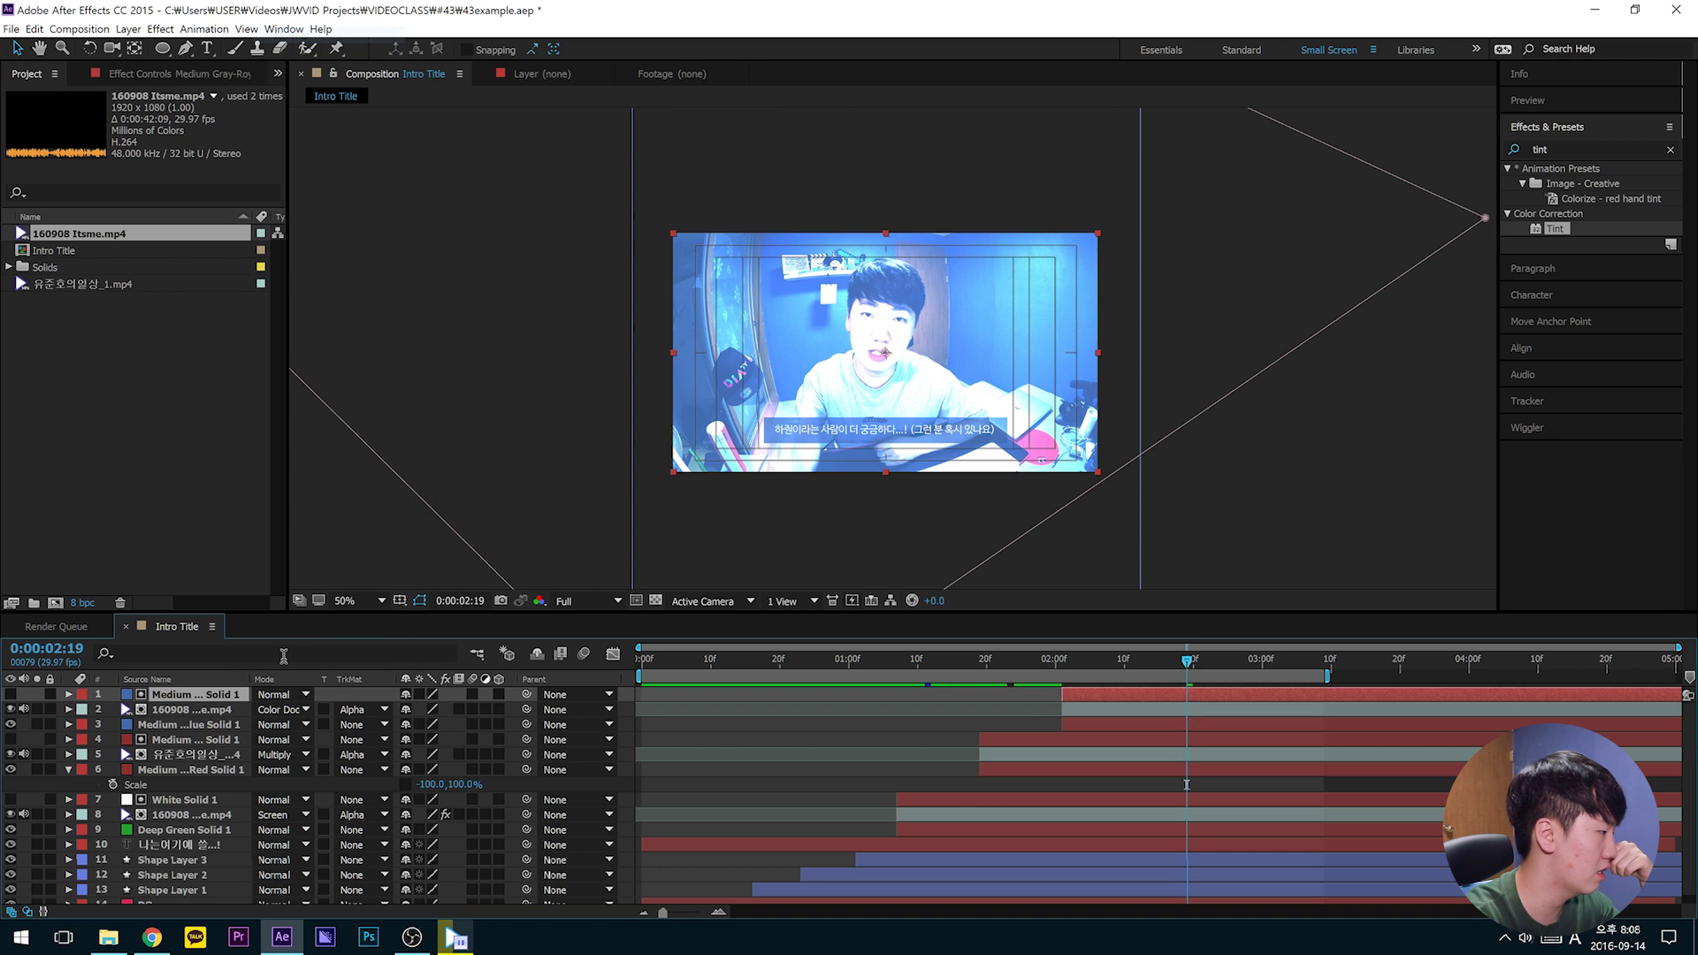
Step: Set the upper 160908 Itsme.mp4 layer's blending mode to Overlay and apply the Tint effect to it
left_click(223, 711)
left_click(260, 708)
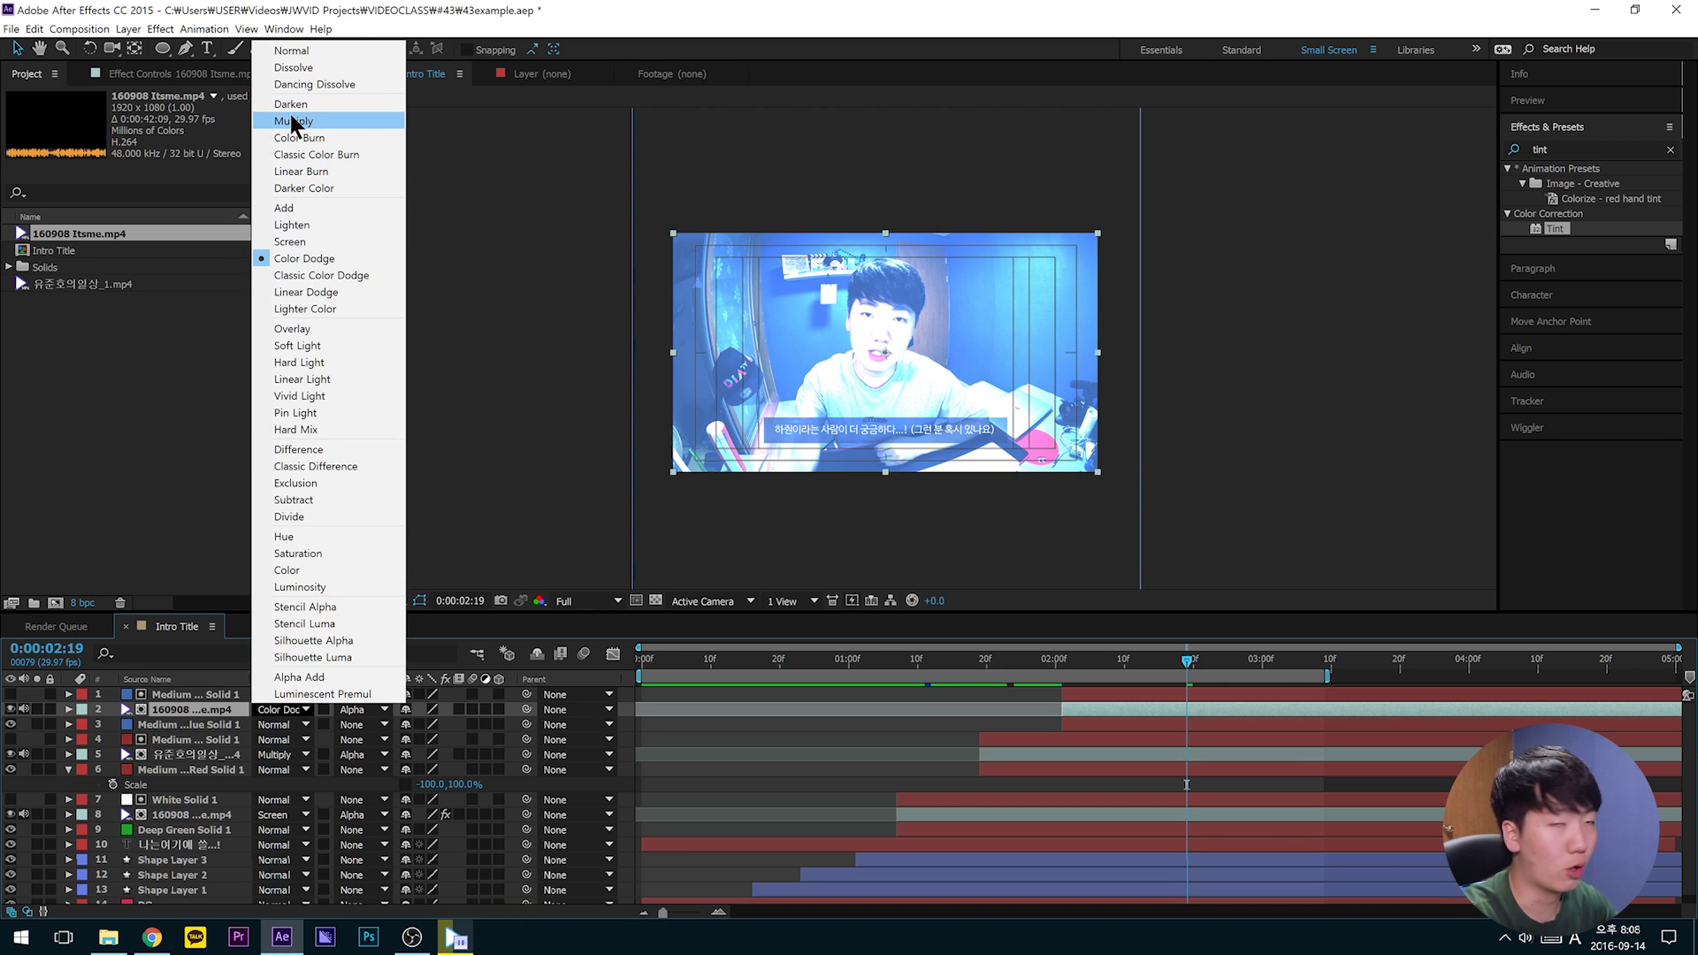
left_click(305, 327)
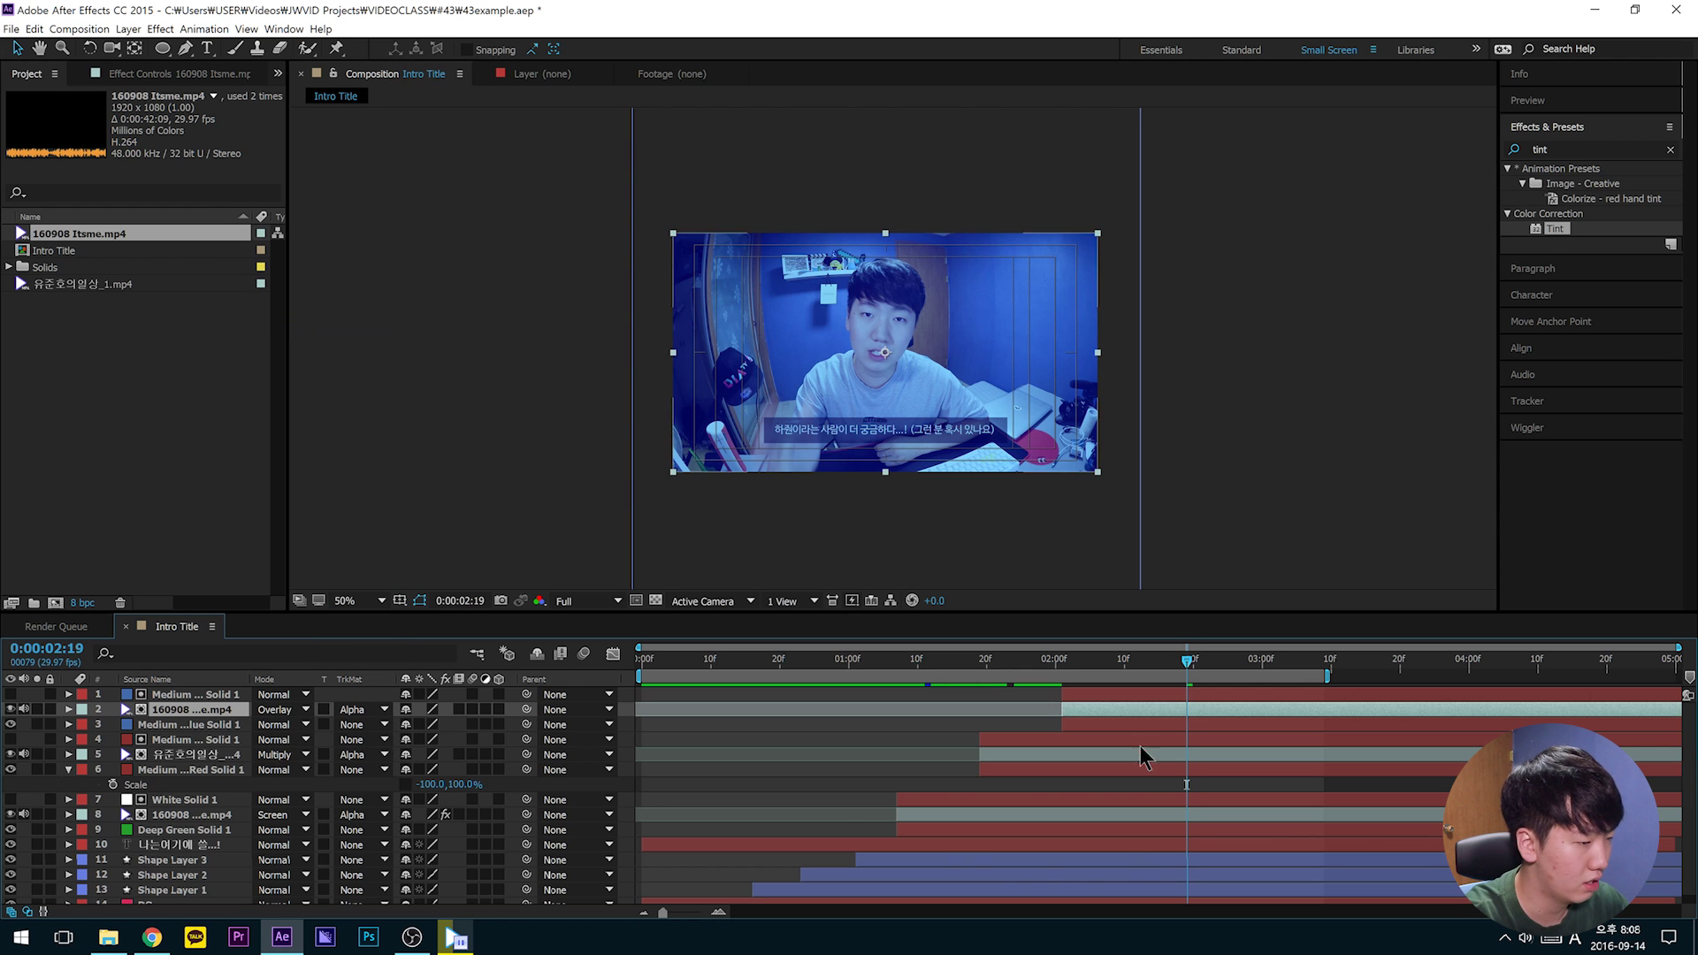
left_click_drag(1040, 658, 1214, 690)
left_click_drag(1547, 231, 1112, 704)
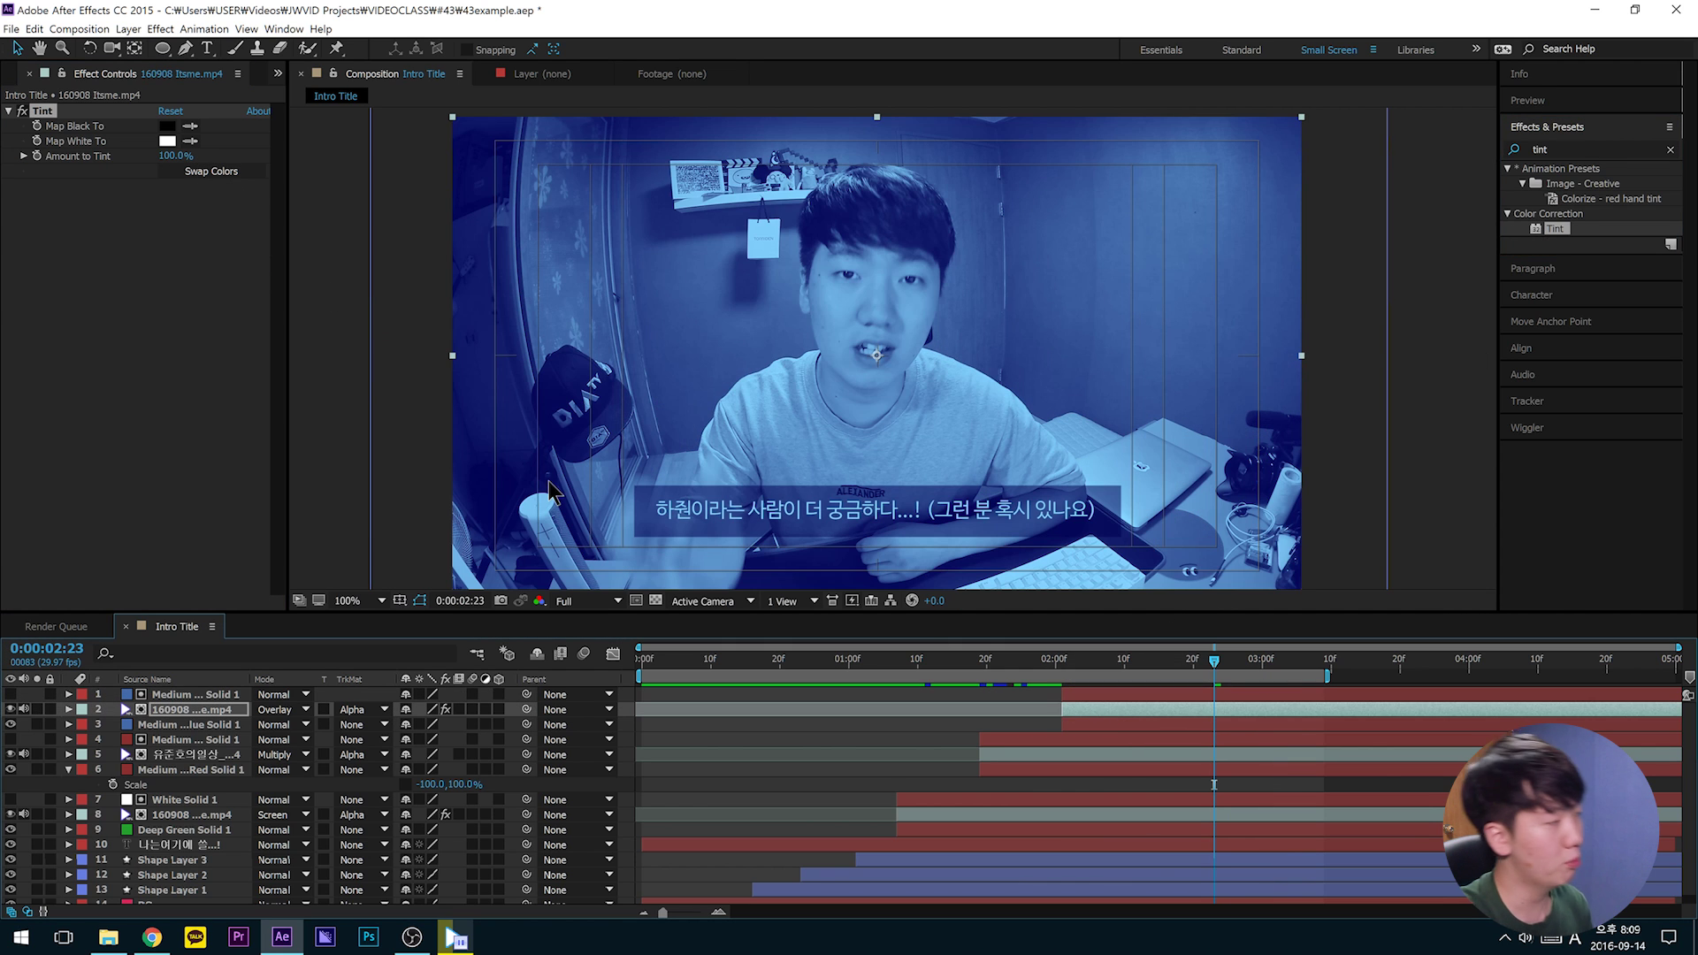
Step: Check the Overlay blending mode on the upper 160908 Itsme.mp4 layer and review the blue wipe up to 0:00:02:16
left_click(289, 709)
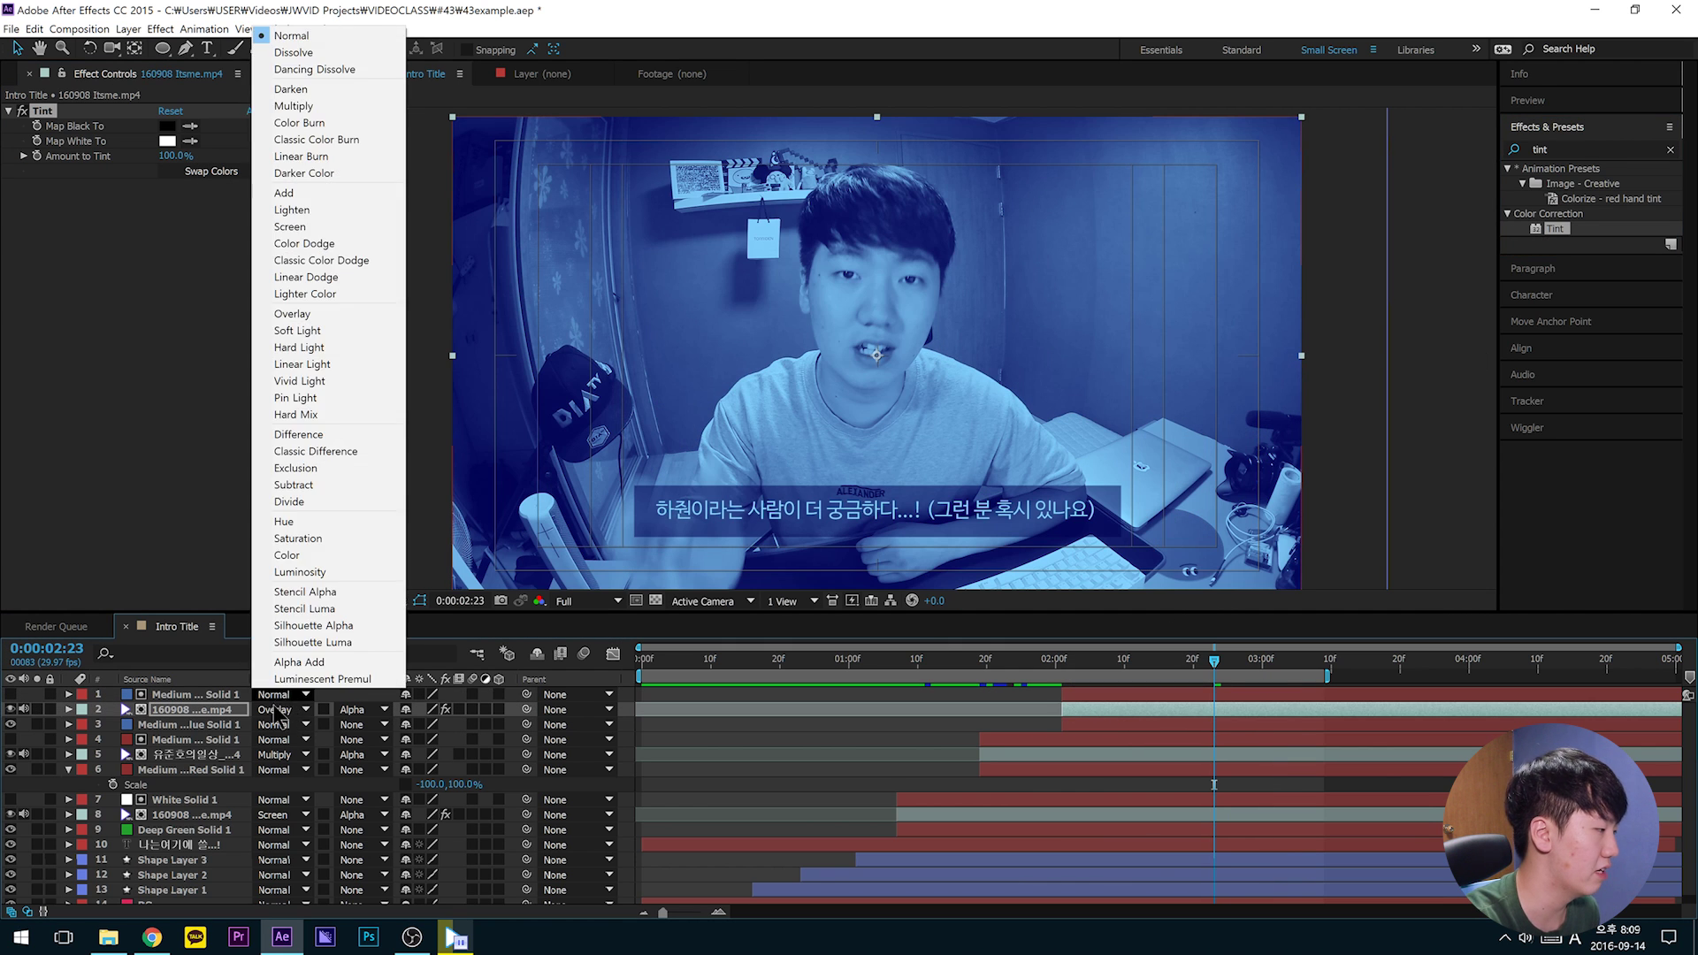
left_click(296, 328)
left_click_drag(987, 667, 1019, 731)
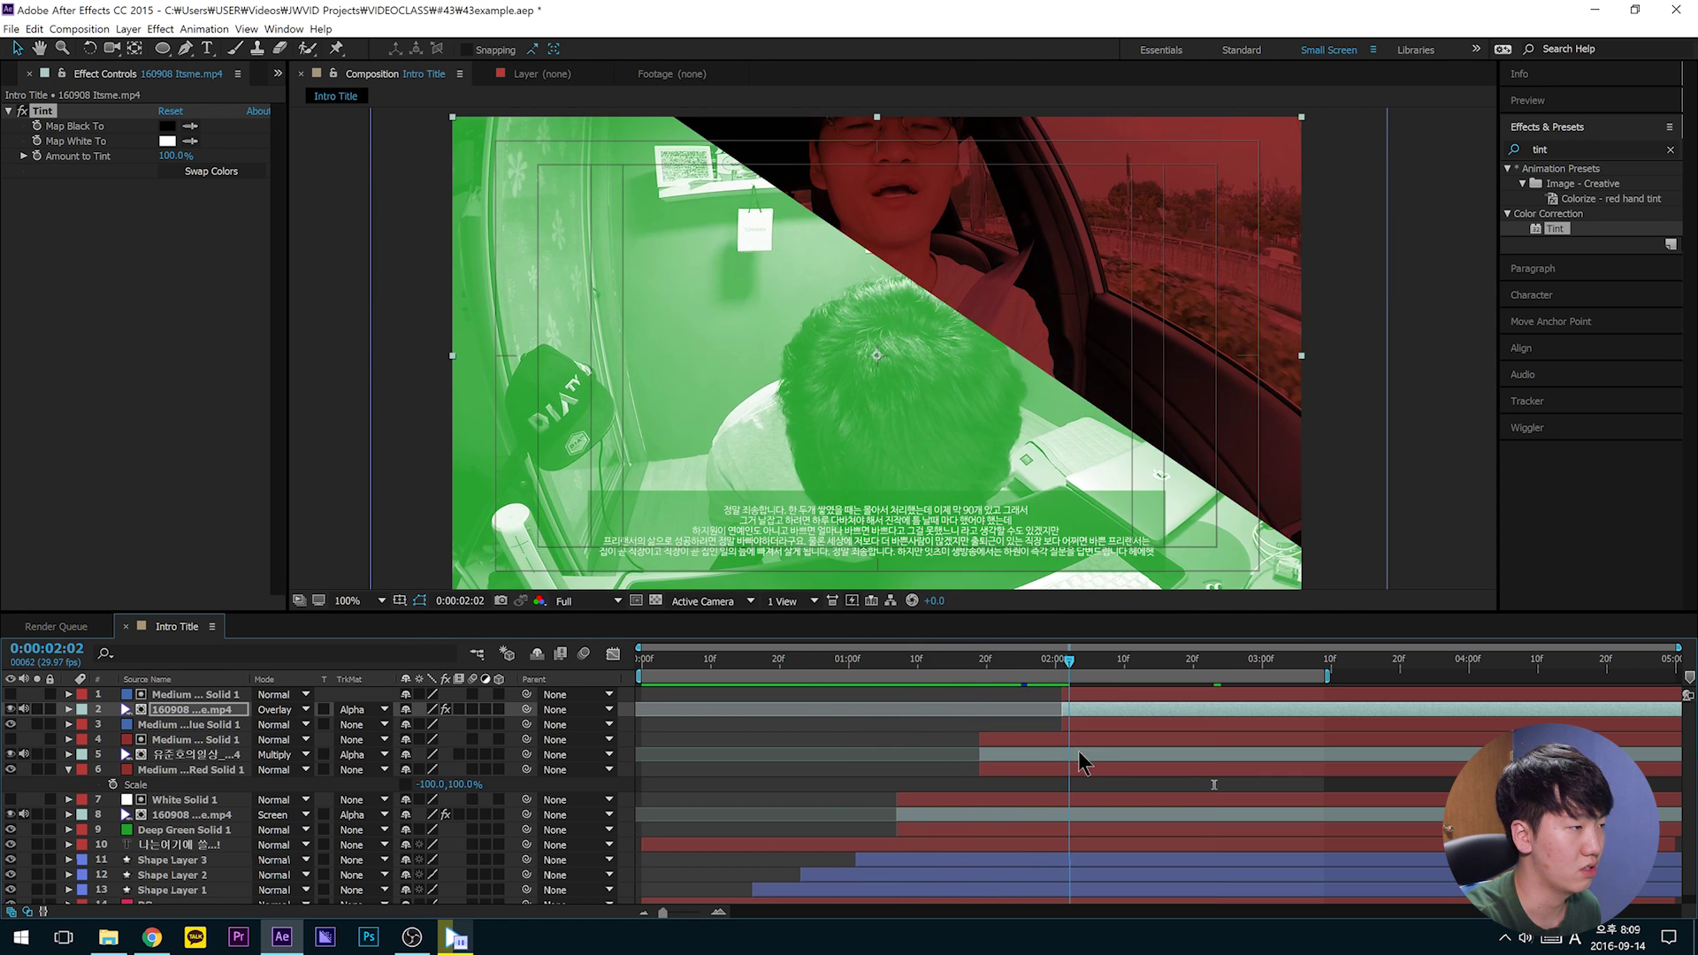
left_click_drag(1229, 662, 1164, 693)
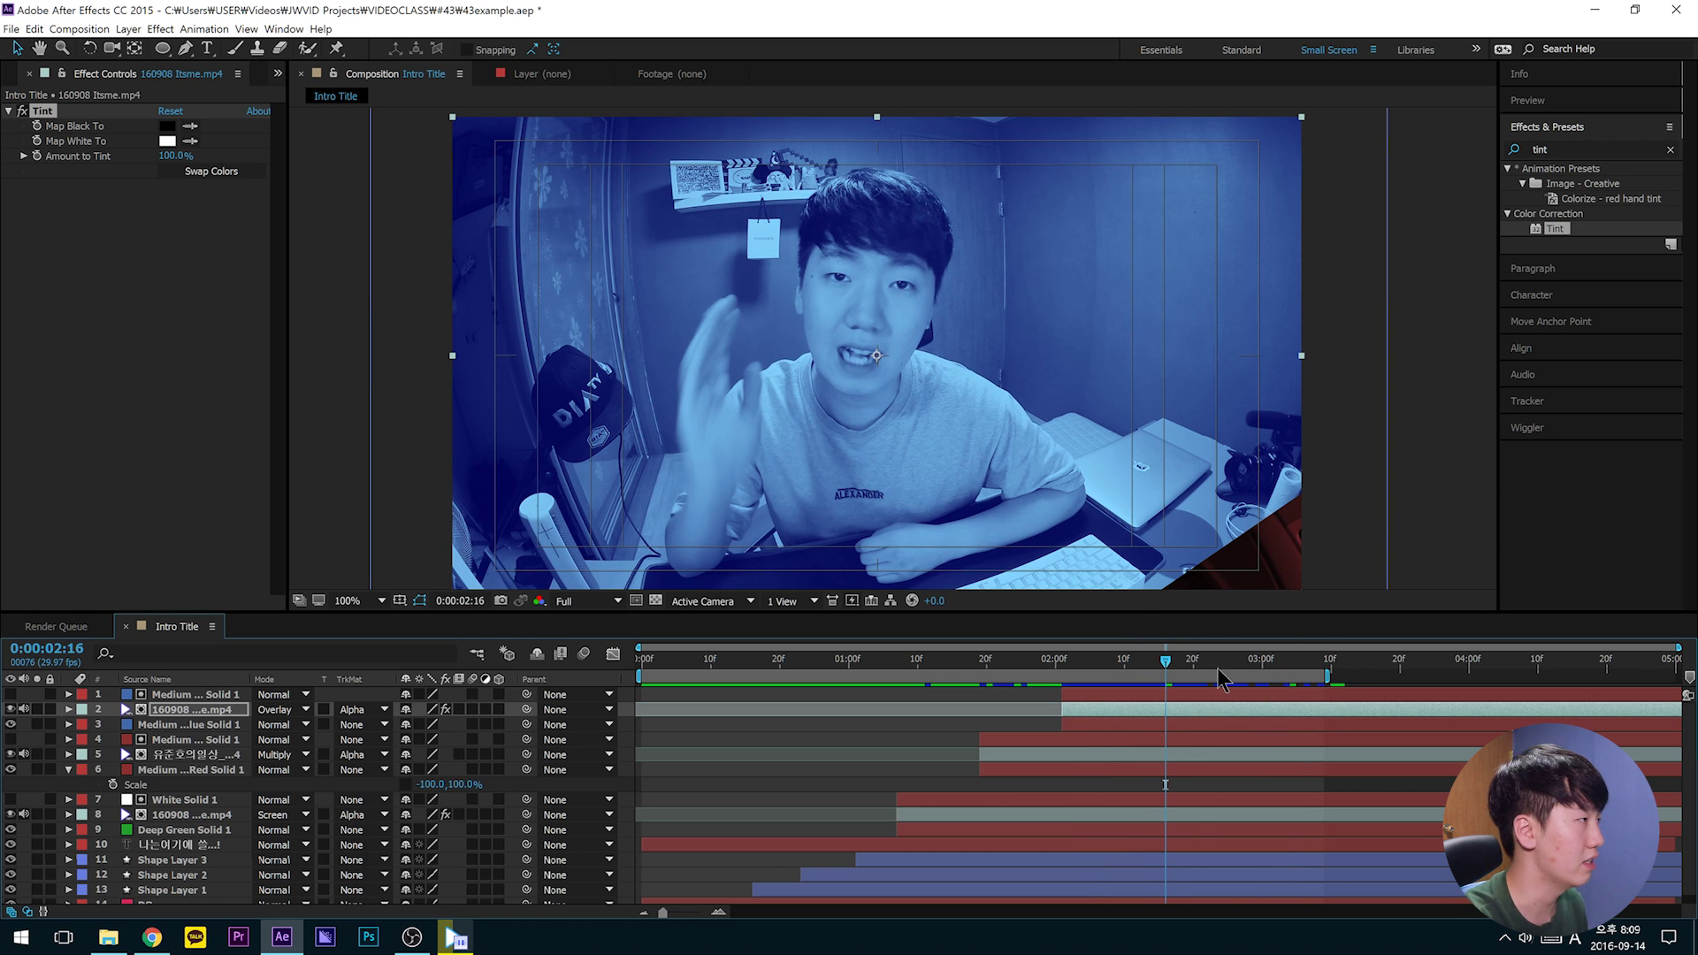
Step: Create a new white solid at 1920 × 1080 px
left_click(130, 29)
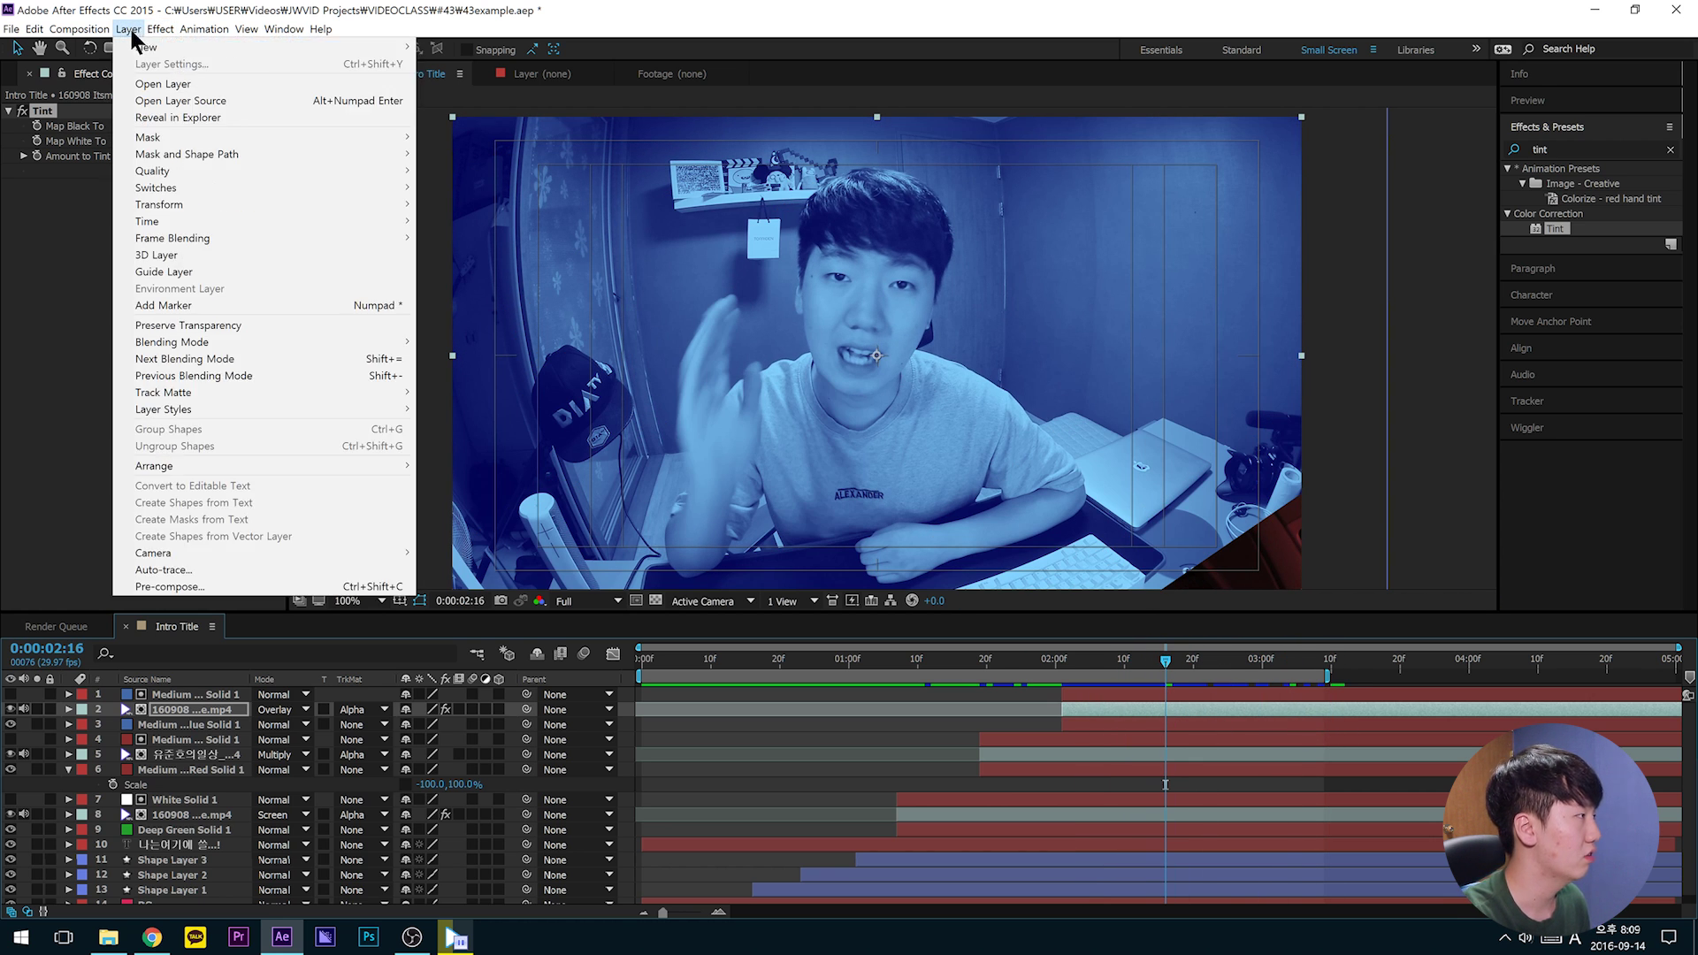
mouse_move(378, 64)
left_click(490, 63)
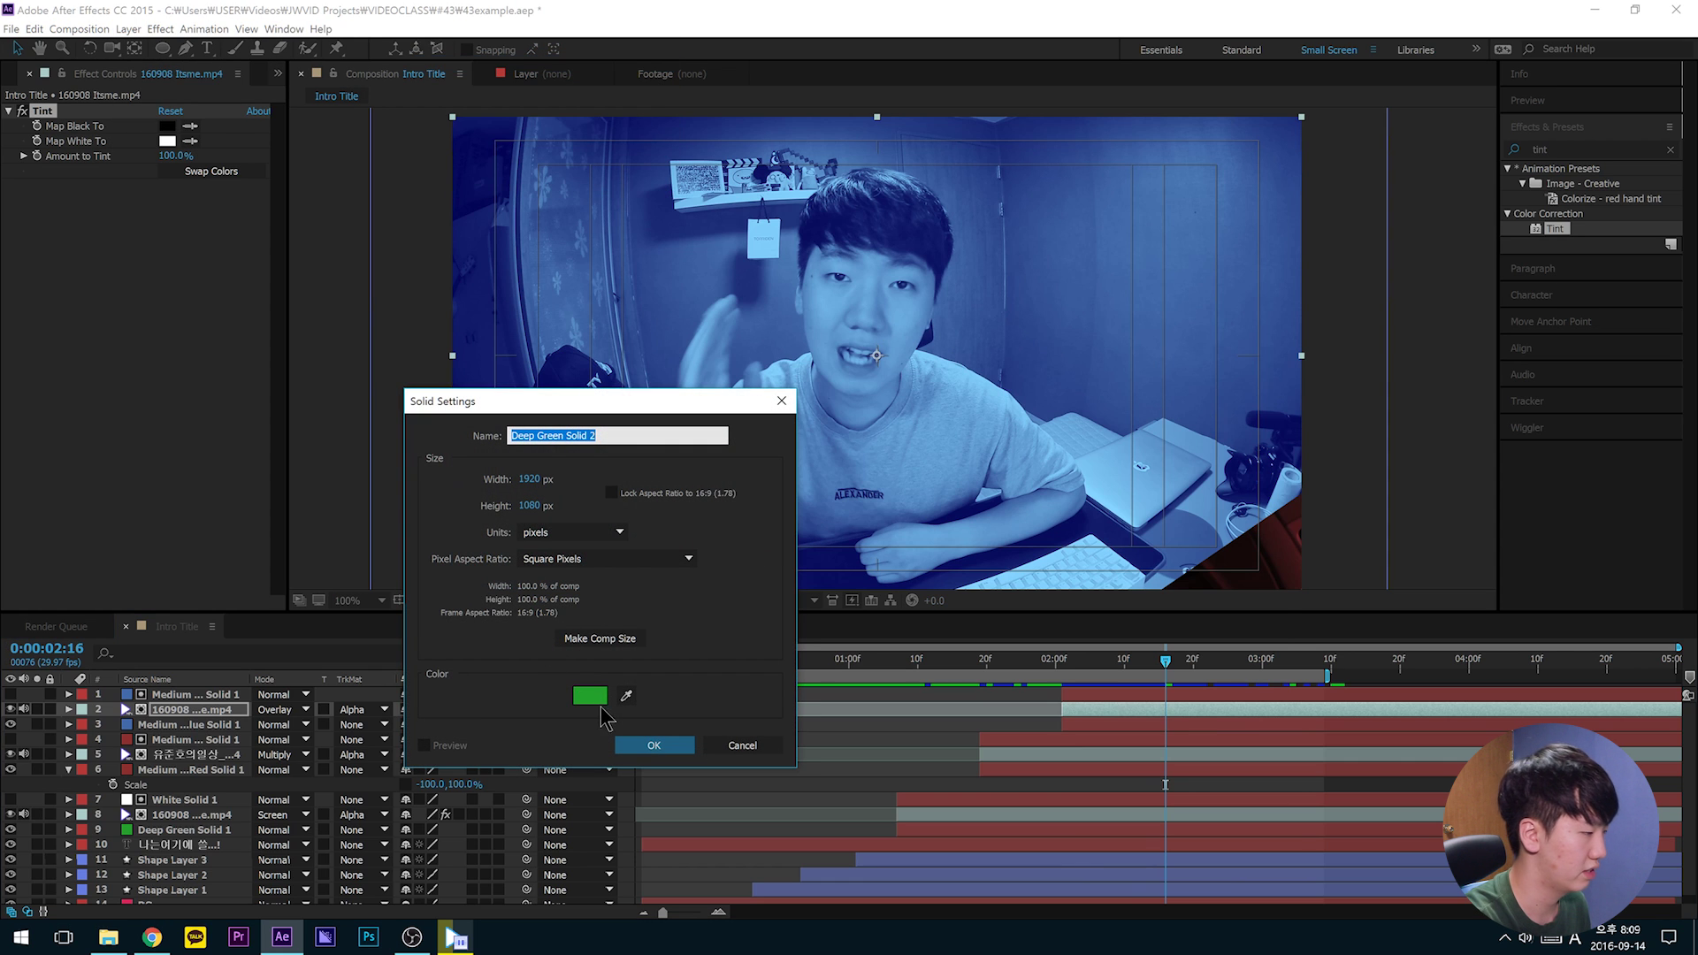
left_click(593, 697)
left_click_drag(947, 652, 657, 361)
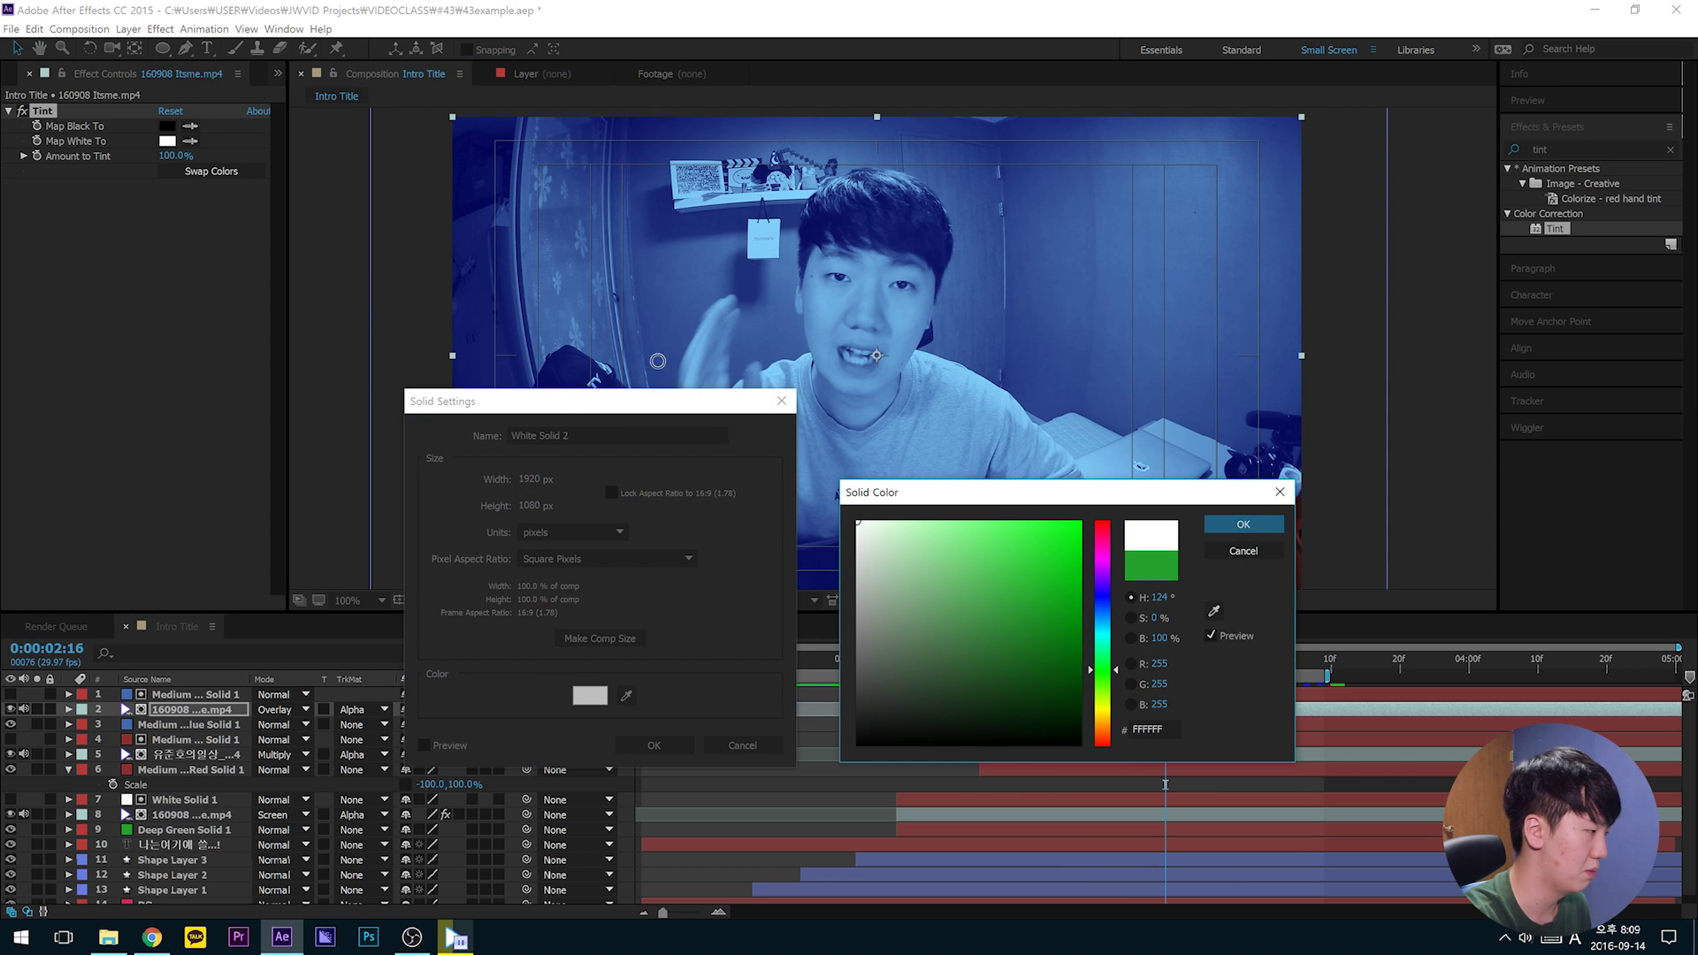
left_click(1242, 525)
left_click(654, 745)
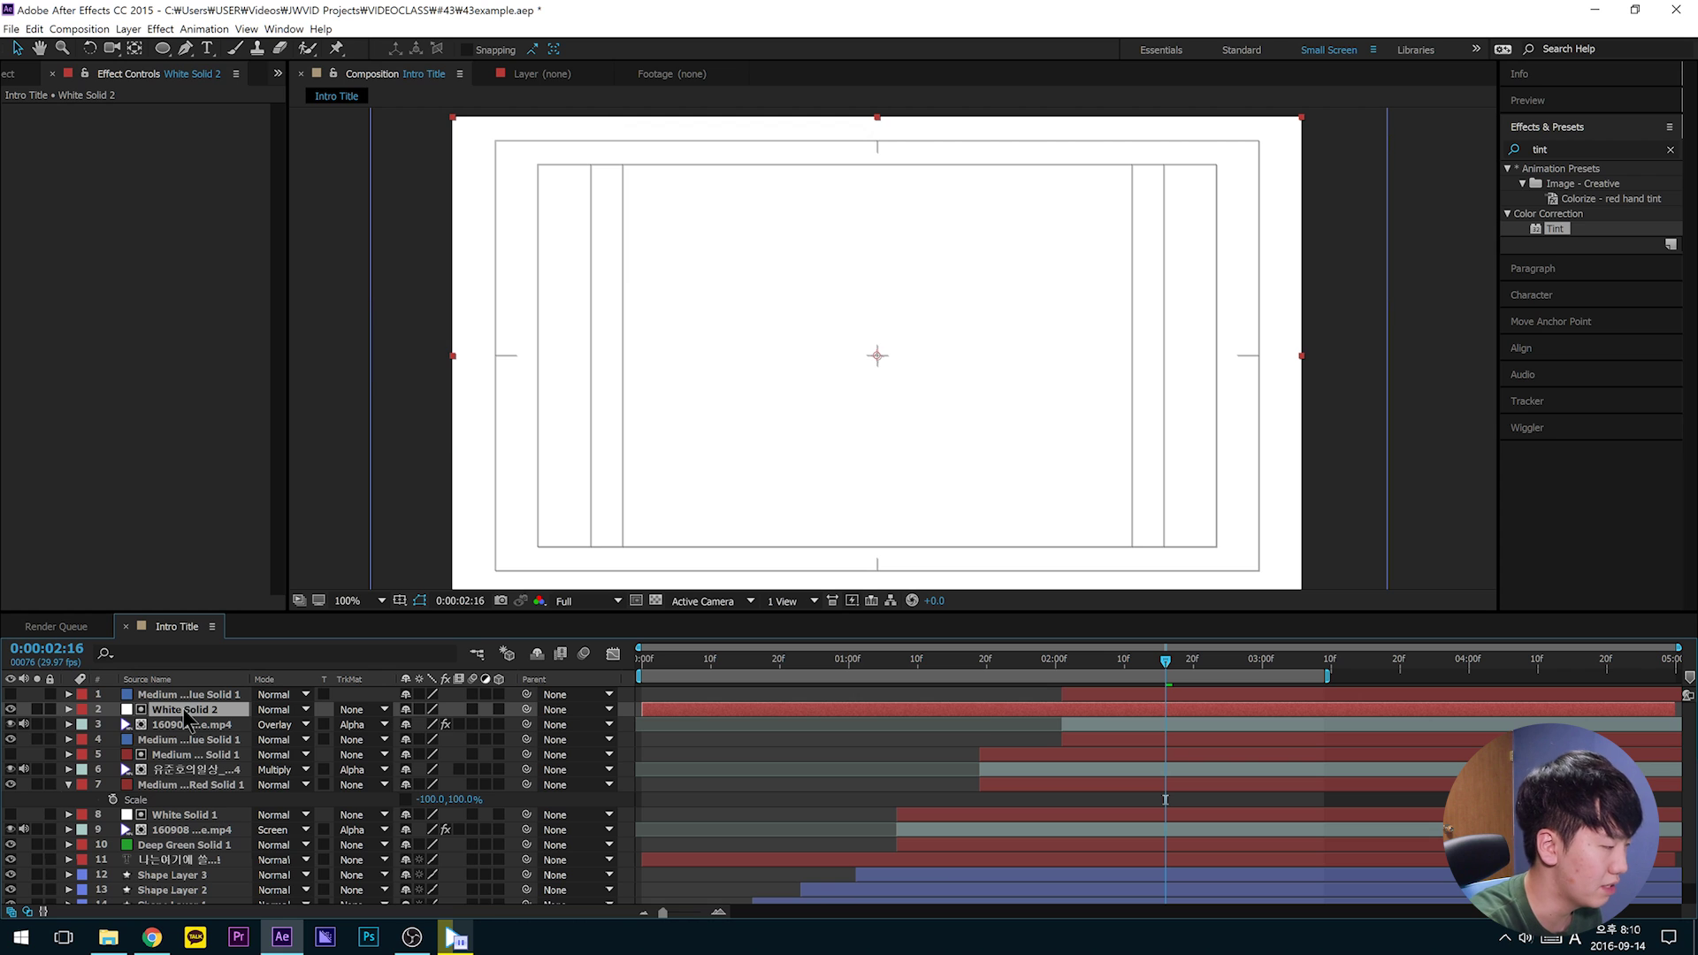
Step: Move White Solid 2 to the top of the layer stack and shift its start to 0:00:02:13
mouse_move(183, 708)
left_mouse_down()
mouse_move(189, 741)
mouse_move(192, 694)
left_mouse_up()
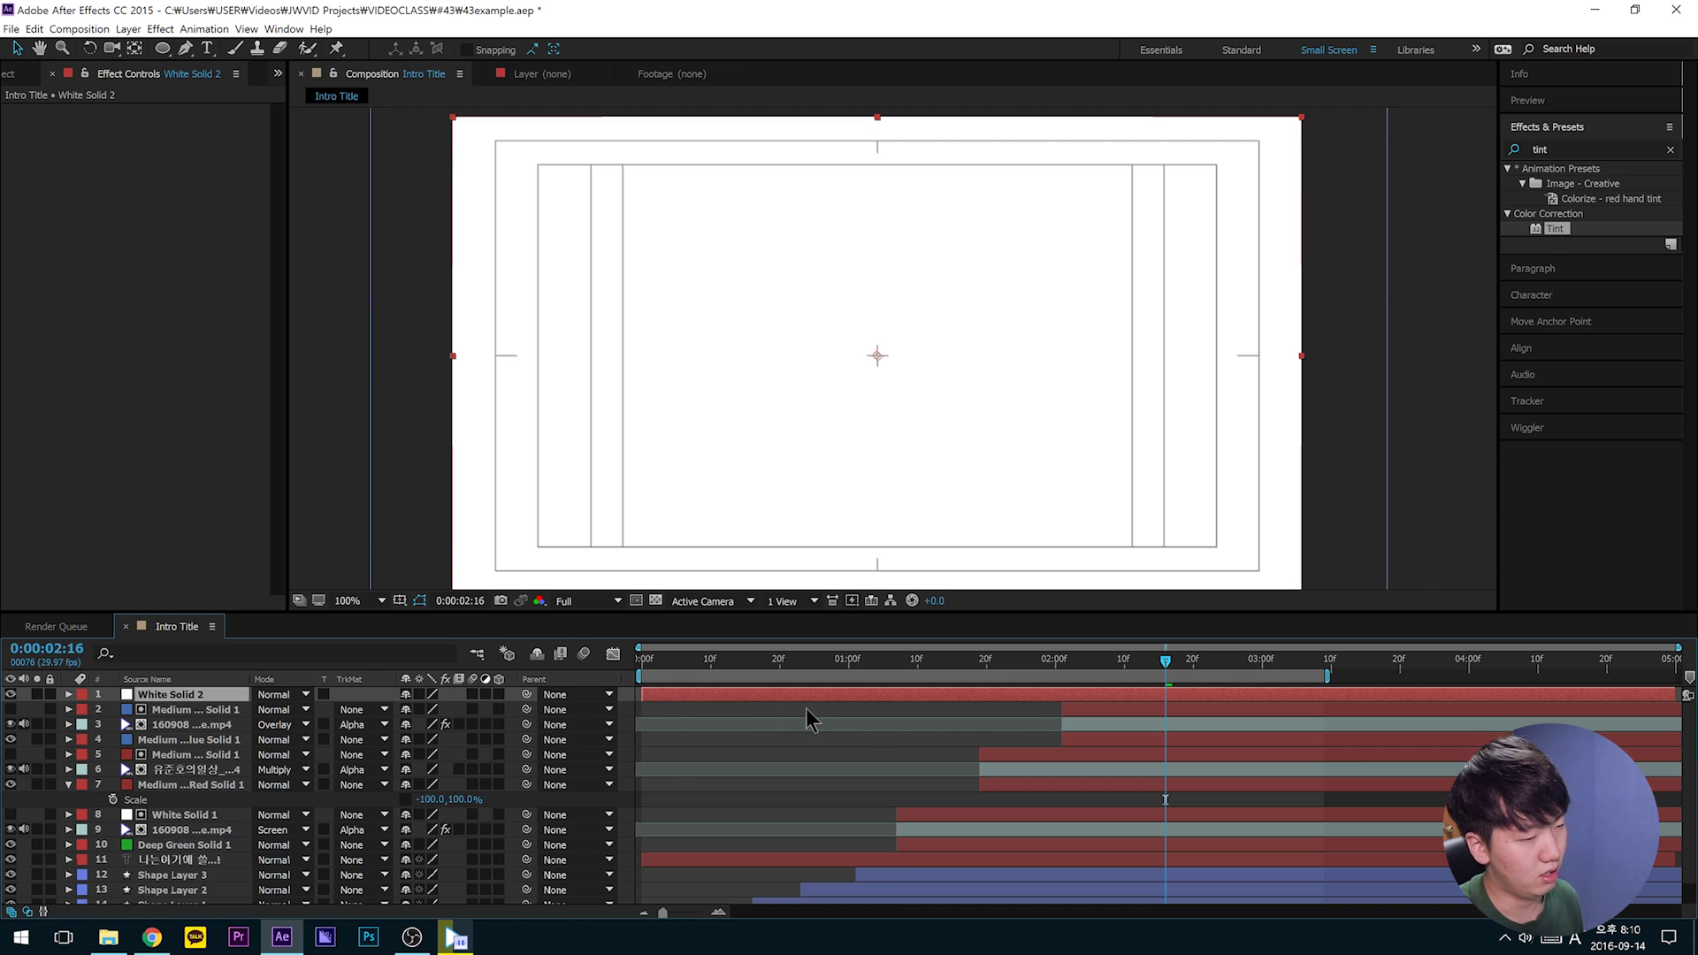
left_click_drag(751, 702, 1220, 699)
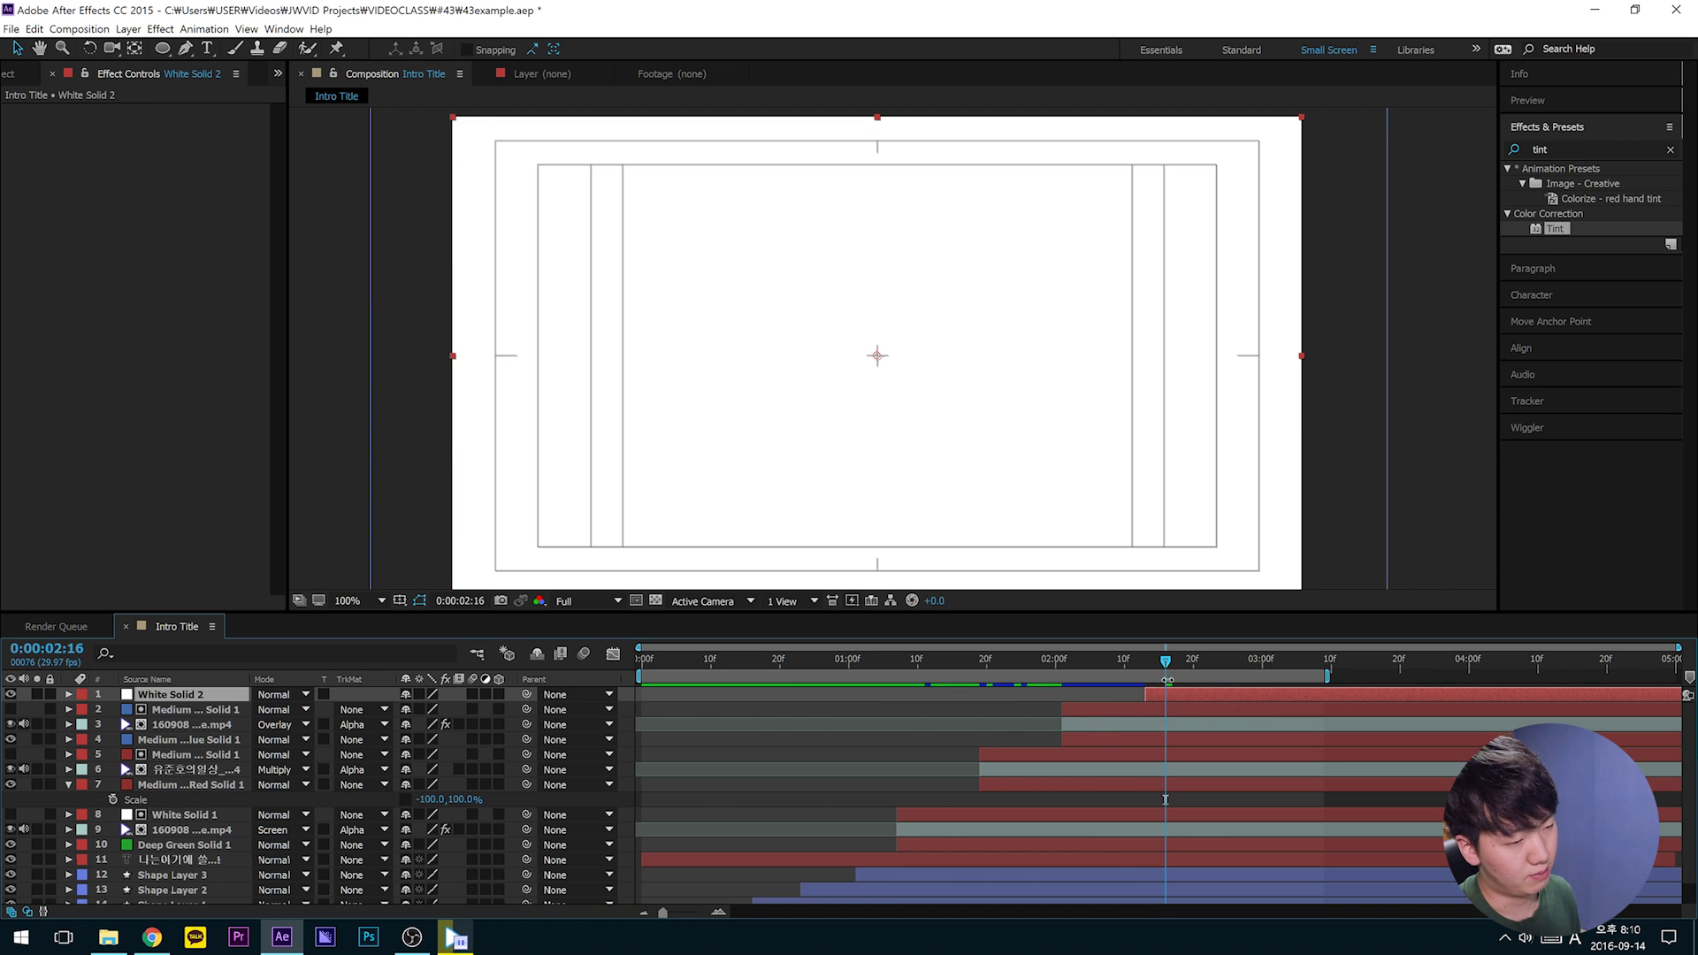
left_click_drag(1159, 662, 1144, 692)
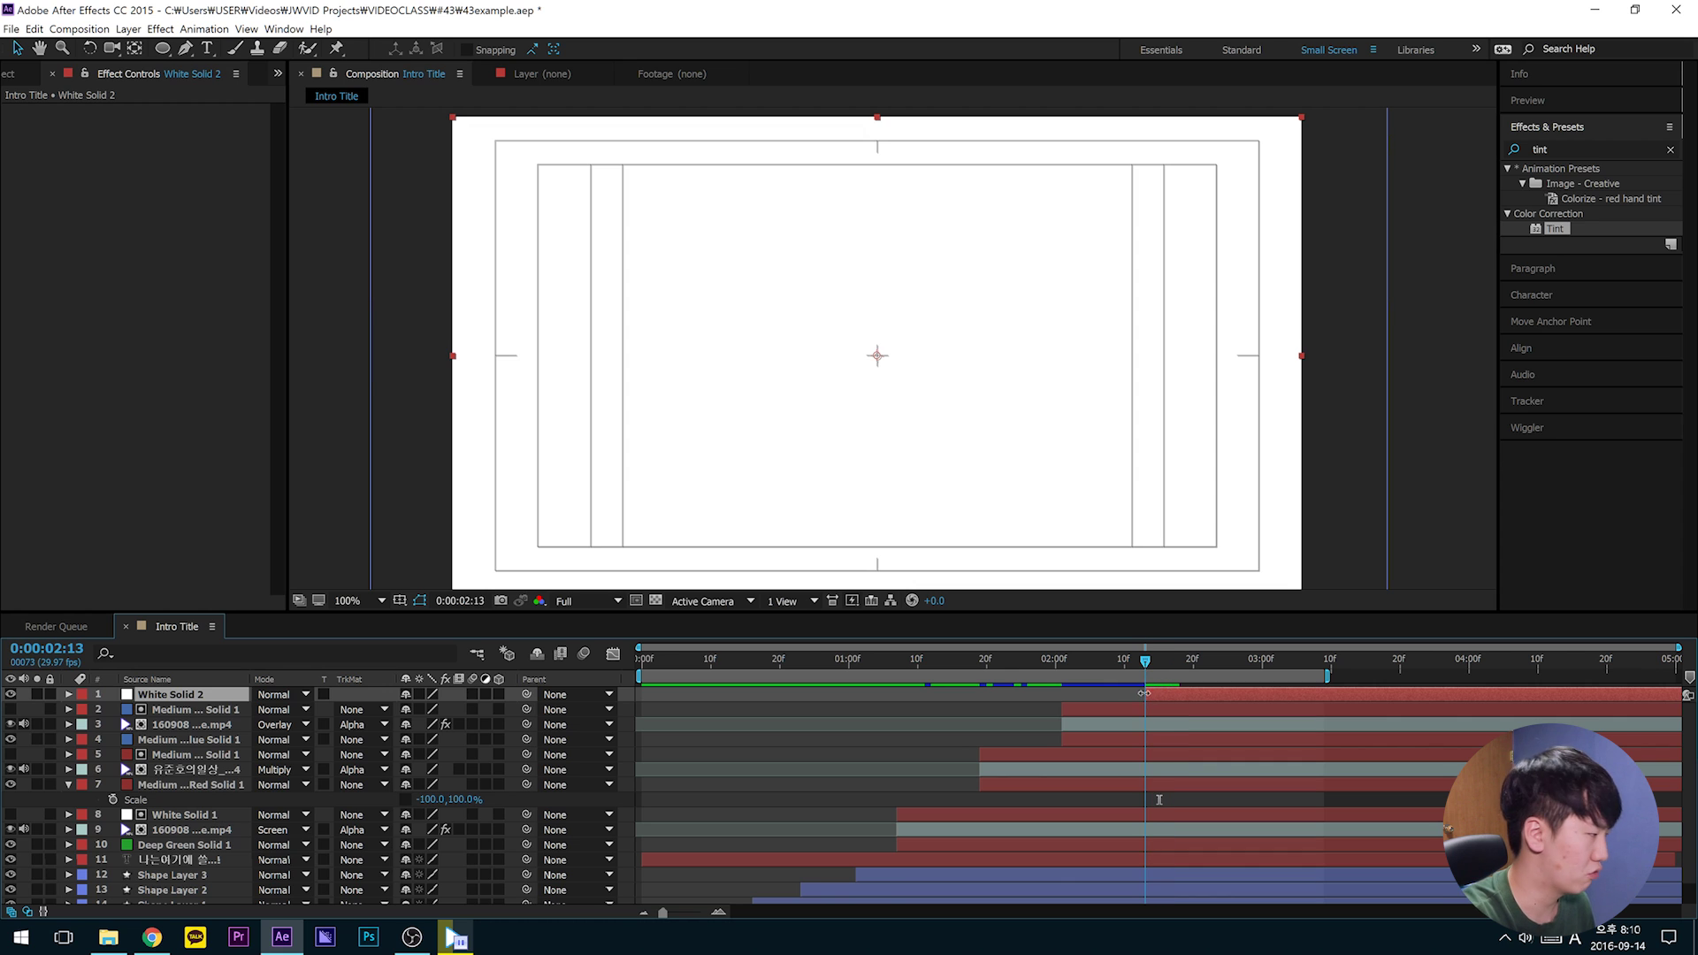
Step: Animate White Solid 2's Scale from 0% at 0:00:02:13 to 100% at about 0:00:03:04
key("s")
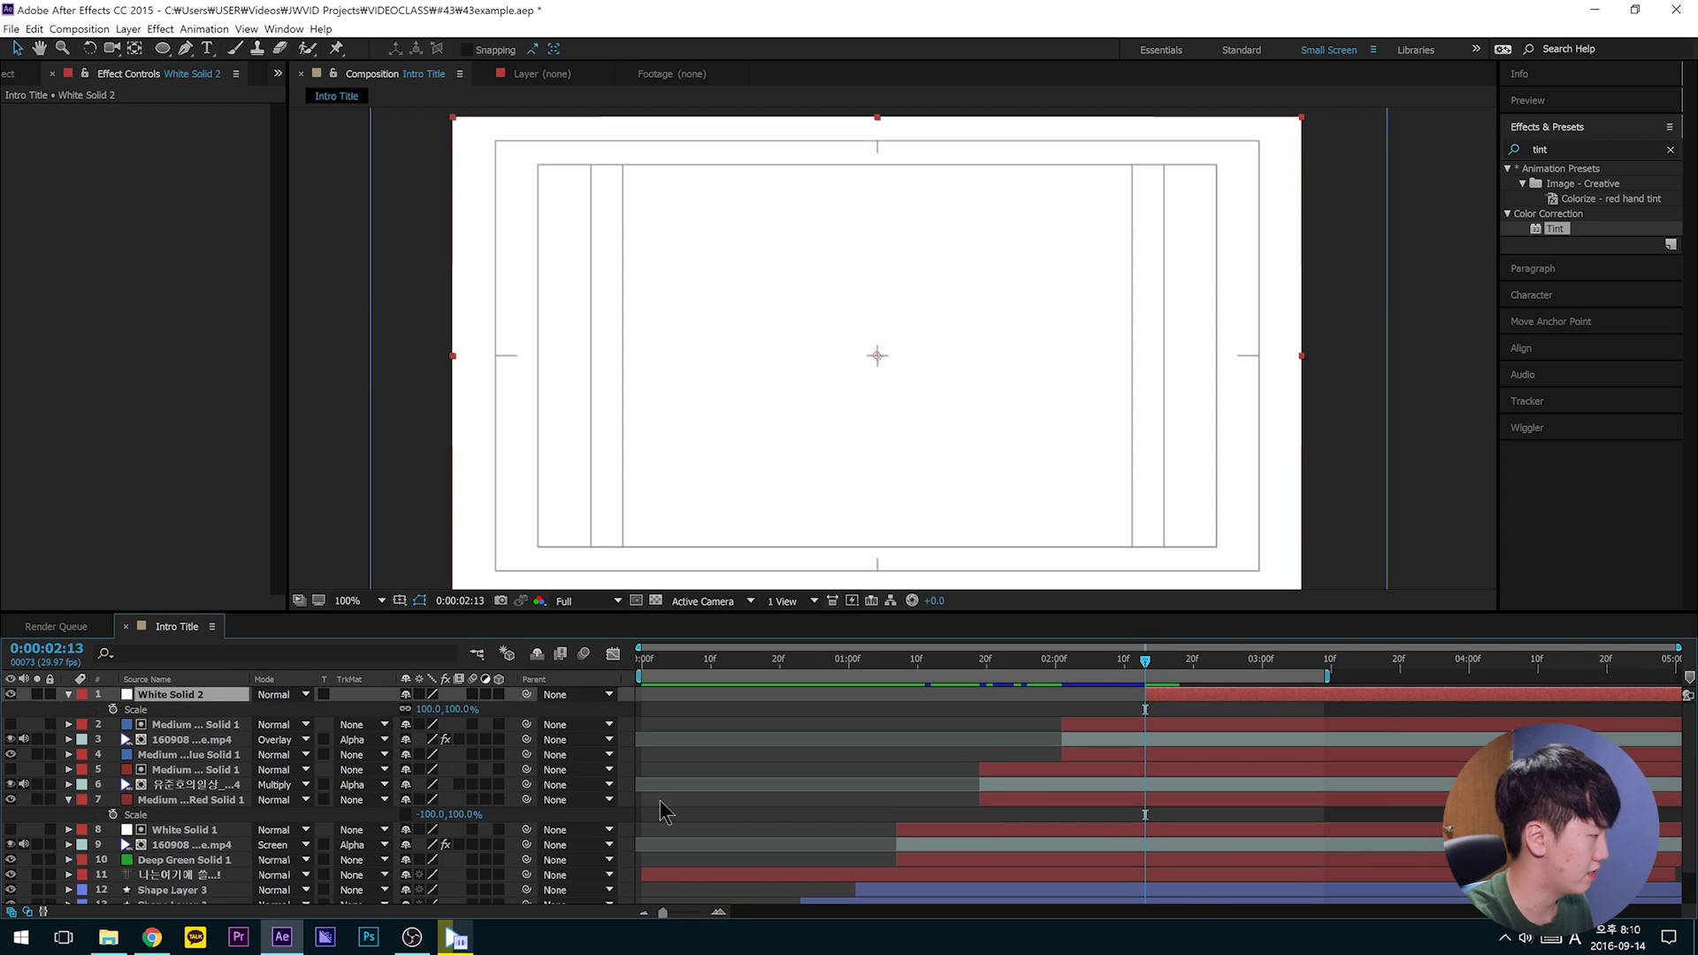
left_click(112, 710)
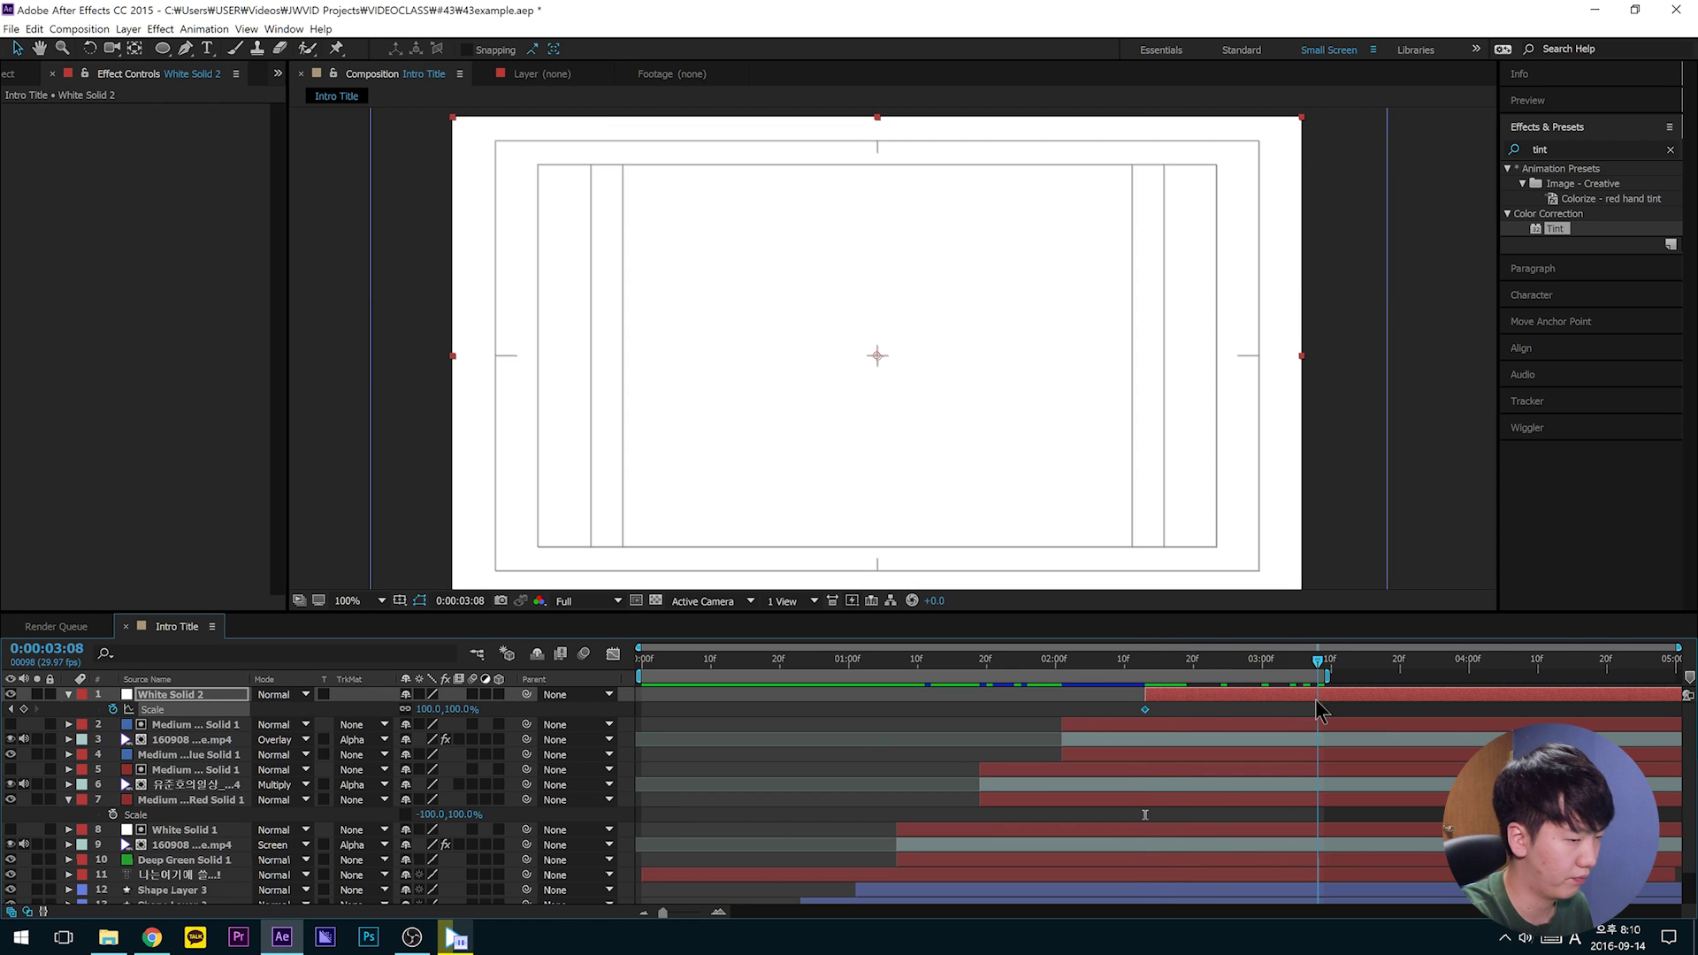
left_click(11, 708)
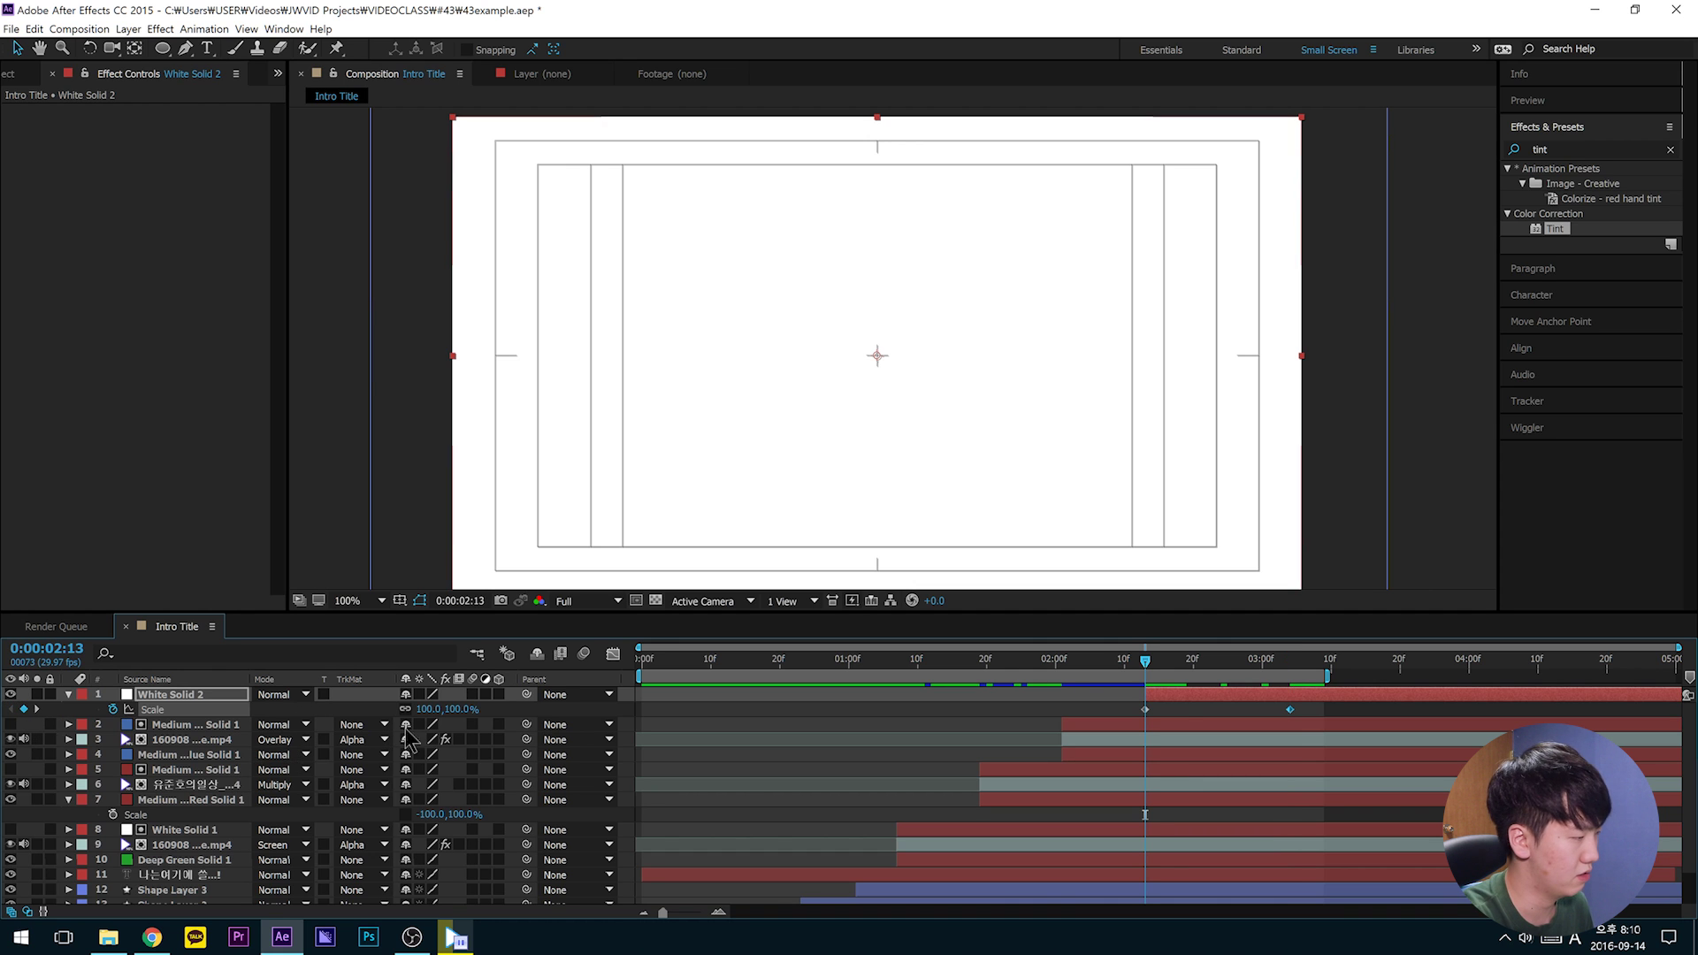
left_click(428, 709)
type("0")
key("Return")
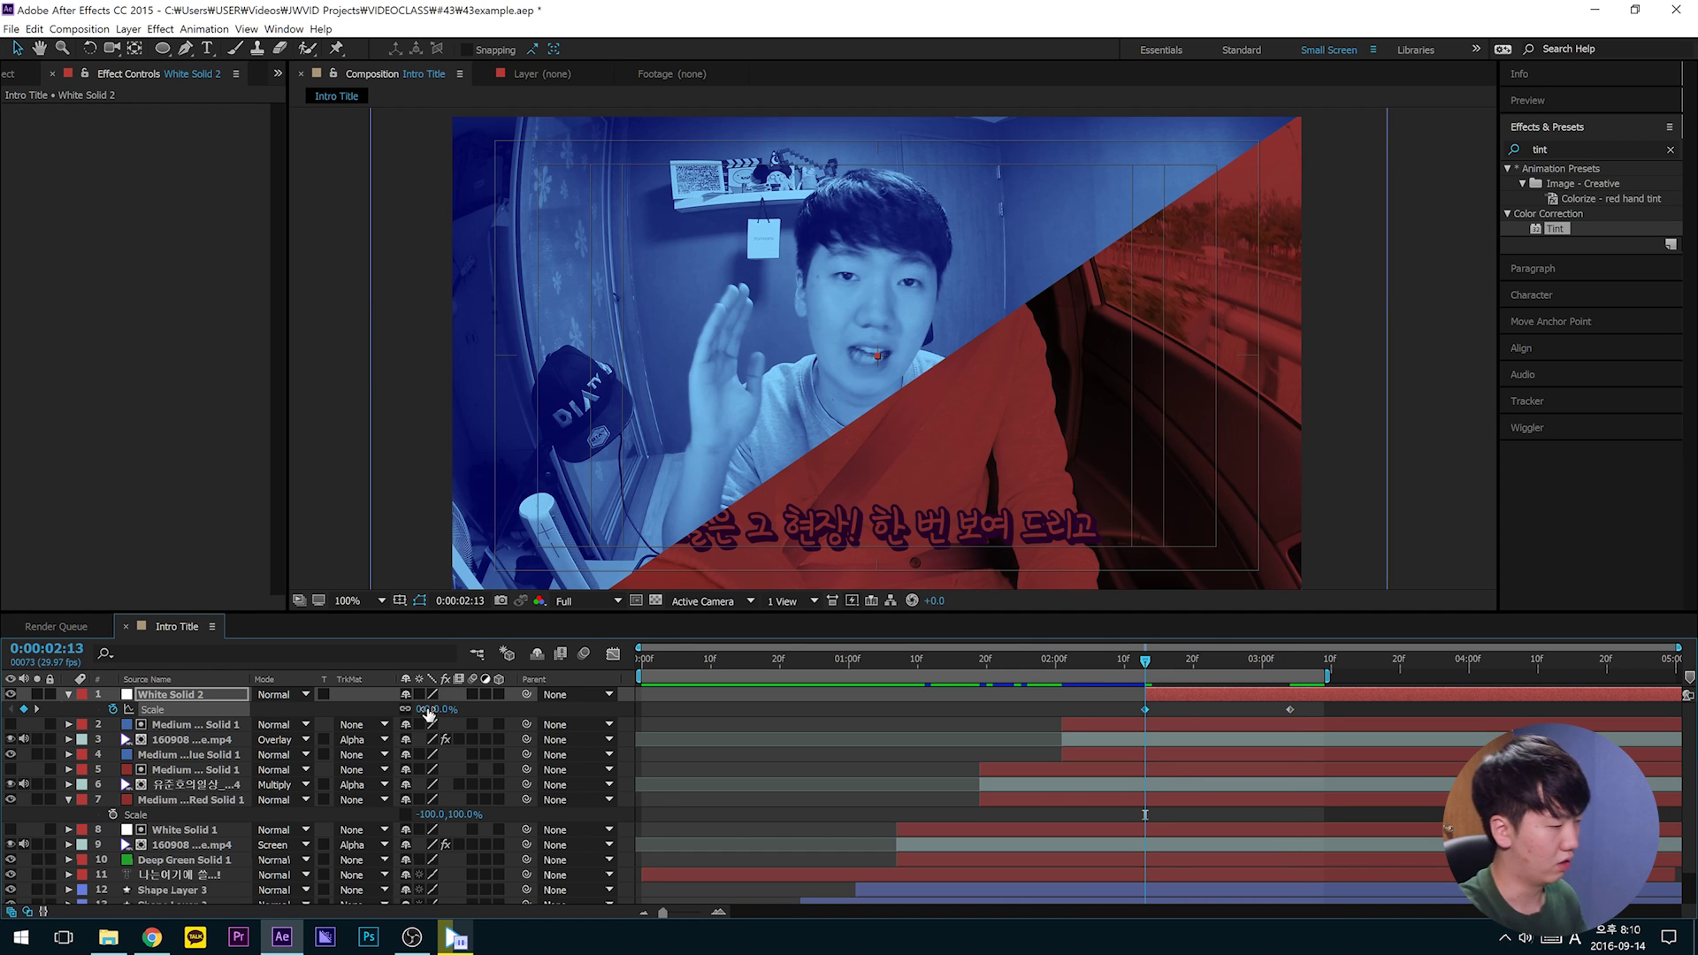
Step: Compare the growing white solid with the matching moment in the reference intro video
left_click_drag(1148, 668, 1201, 715)
left_click(455, 938)
left_click_drag(1017, 869, 742, 880)
left_click(1529, 697)
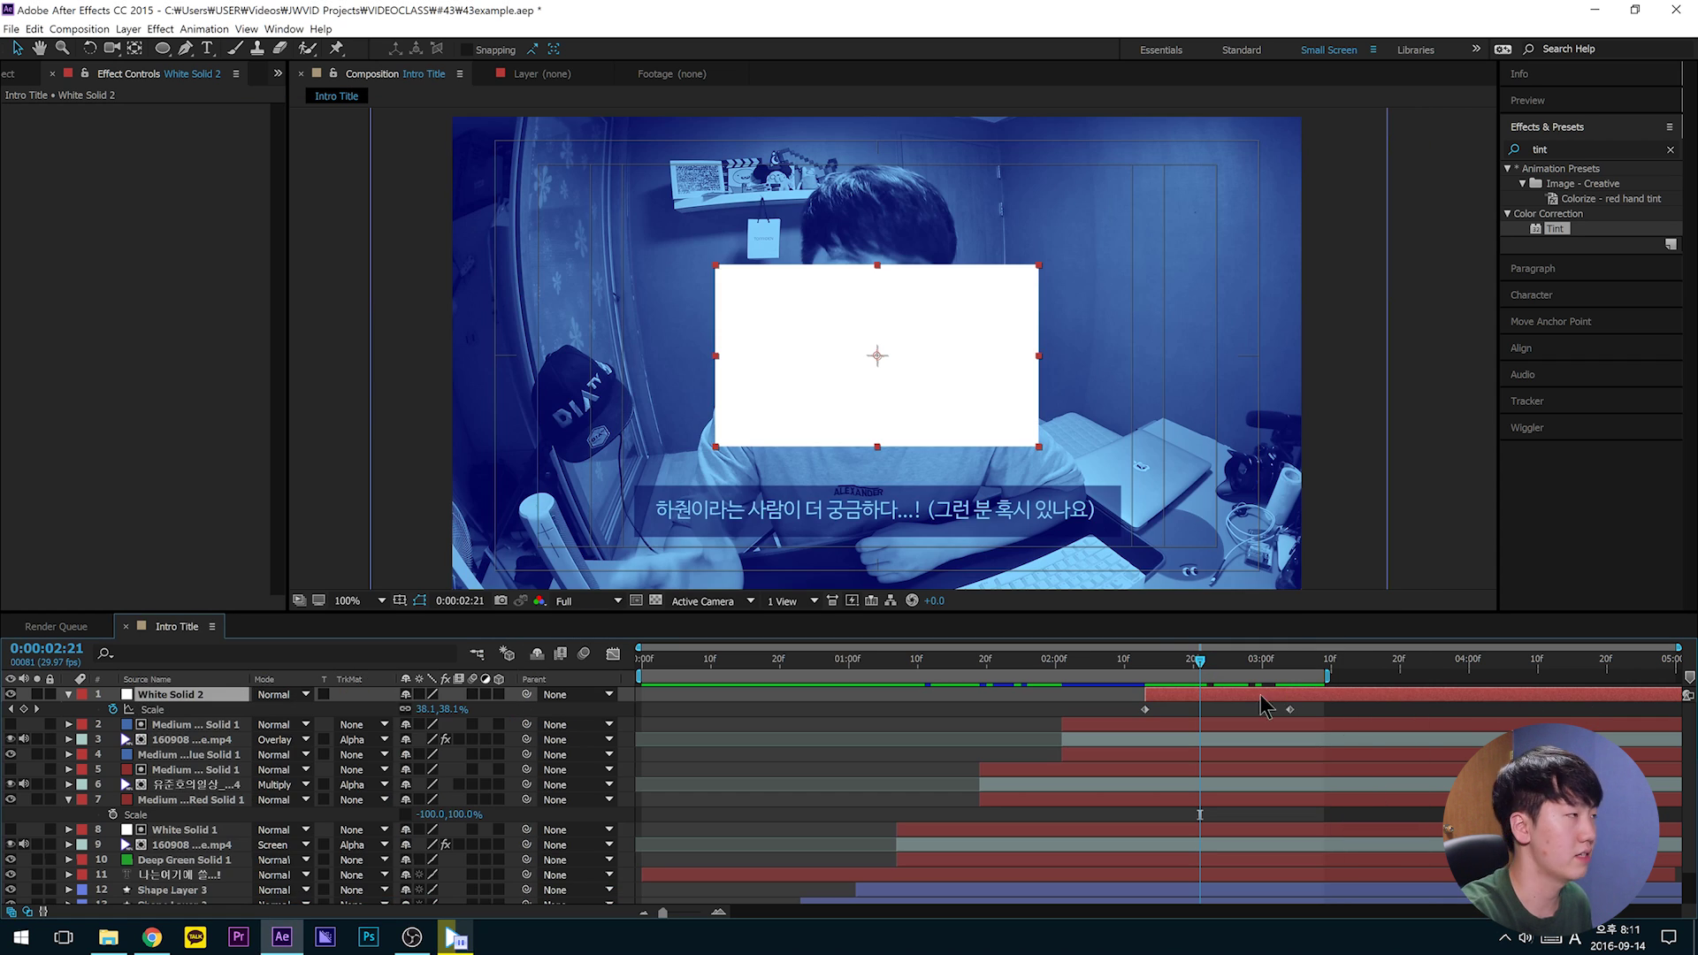
Step: Change White Solid 2's width to 1080 px to make it square
left_click(128, 29)
left_click(146, 66)
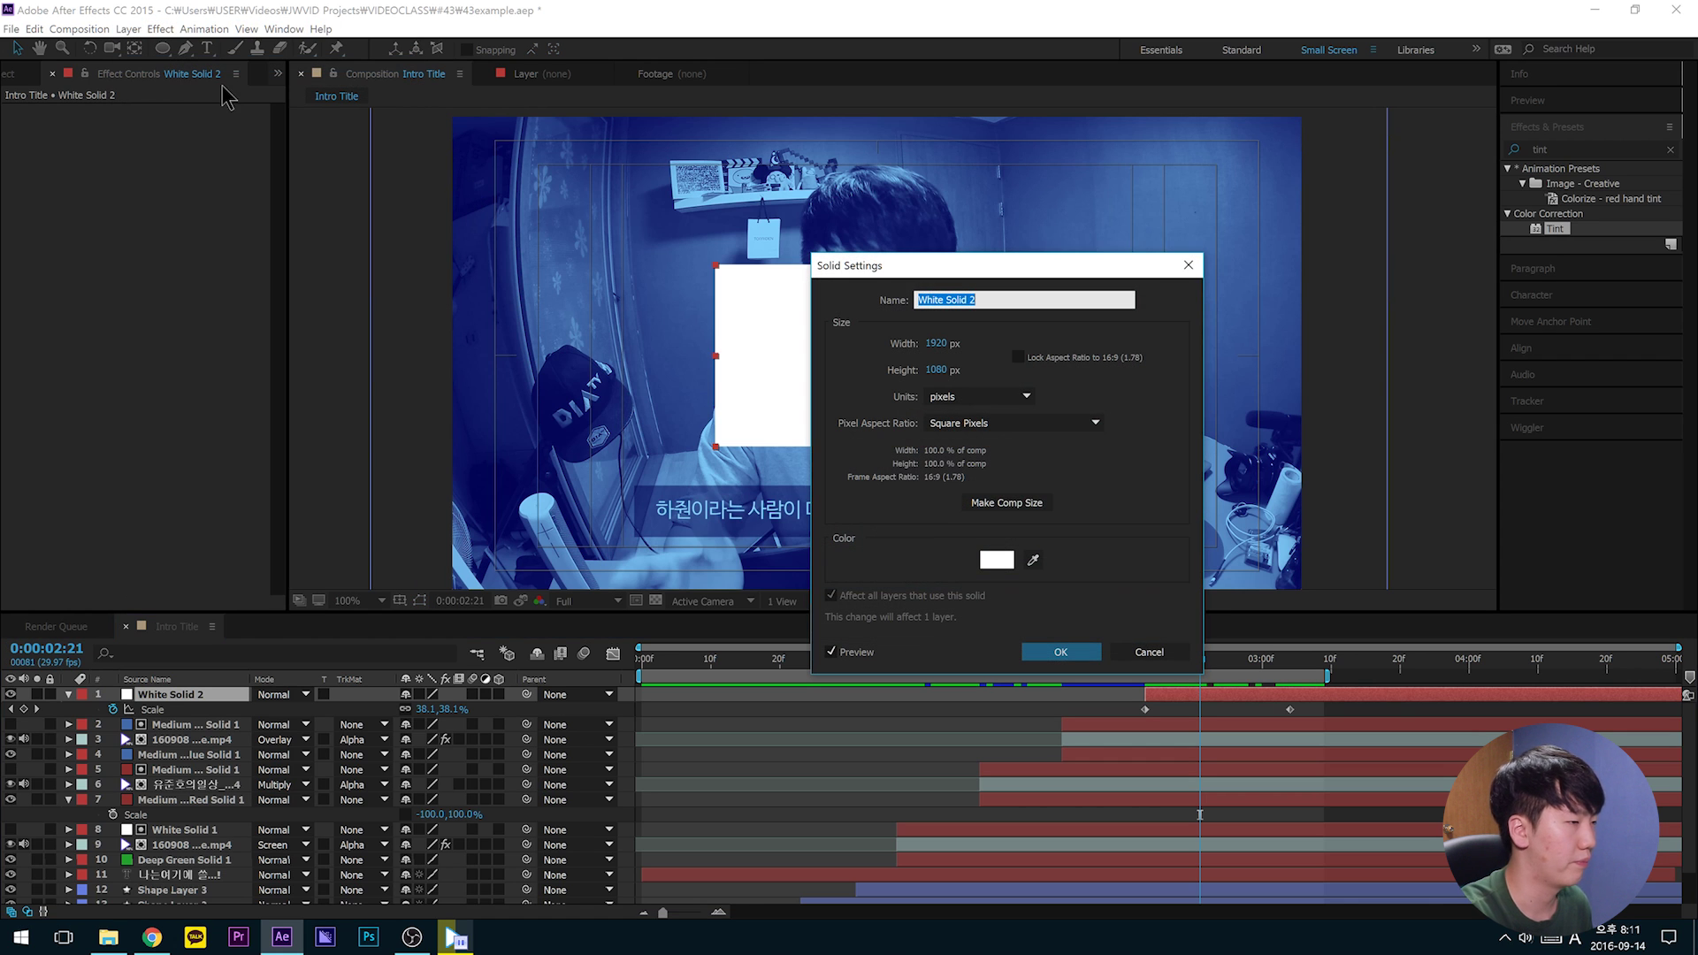
left_click(935, 344)
type("10")
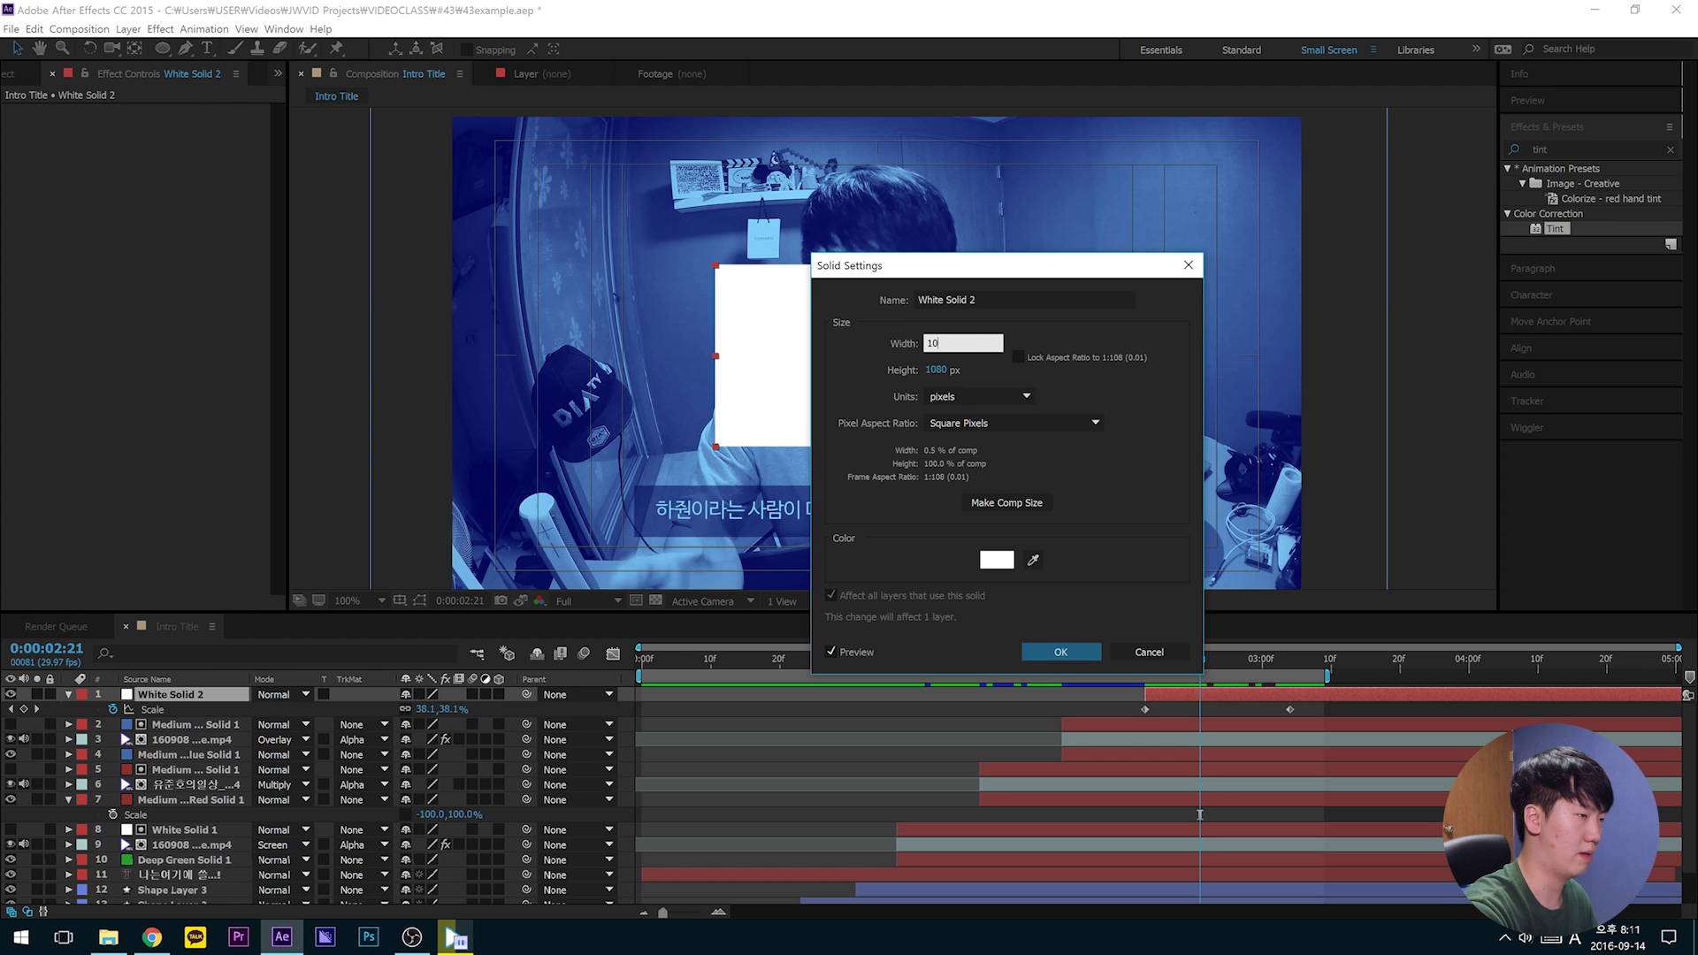
type("80")
key("Return")
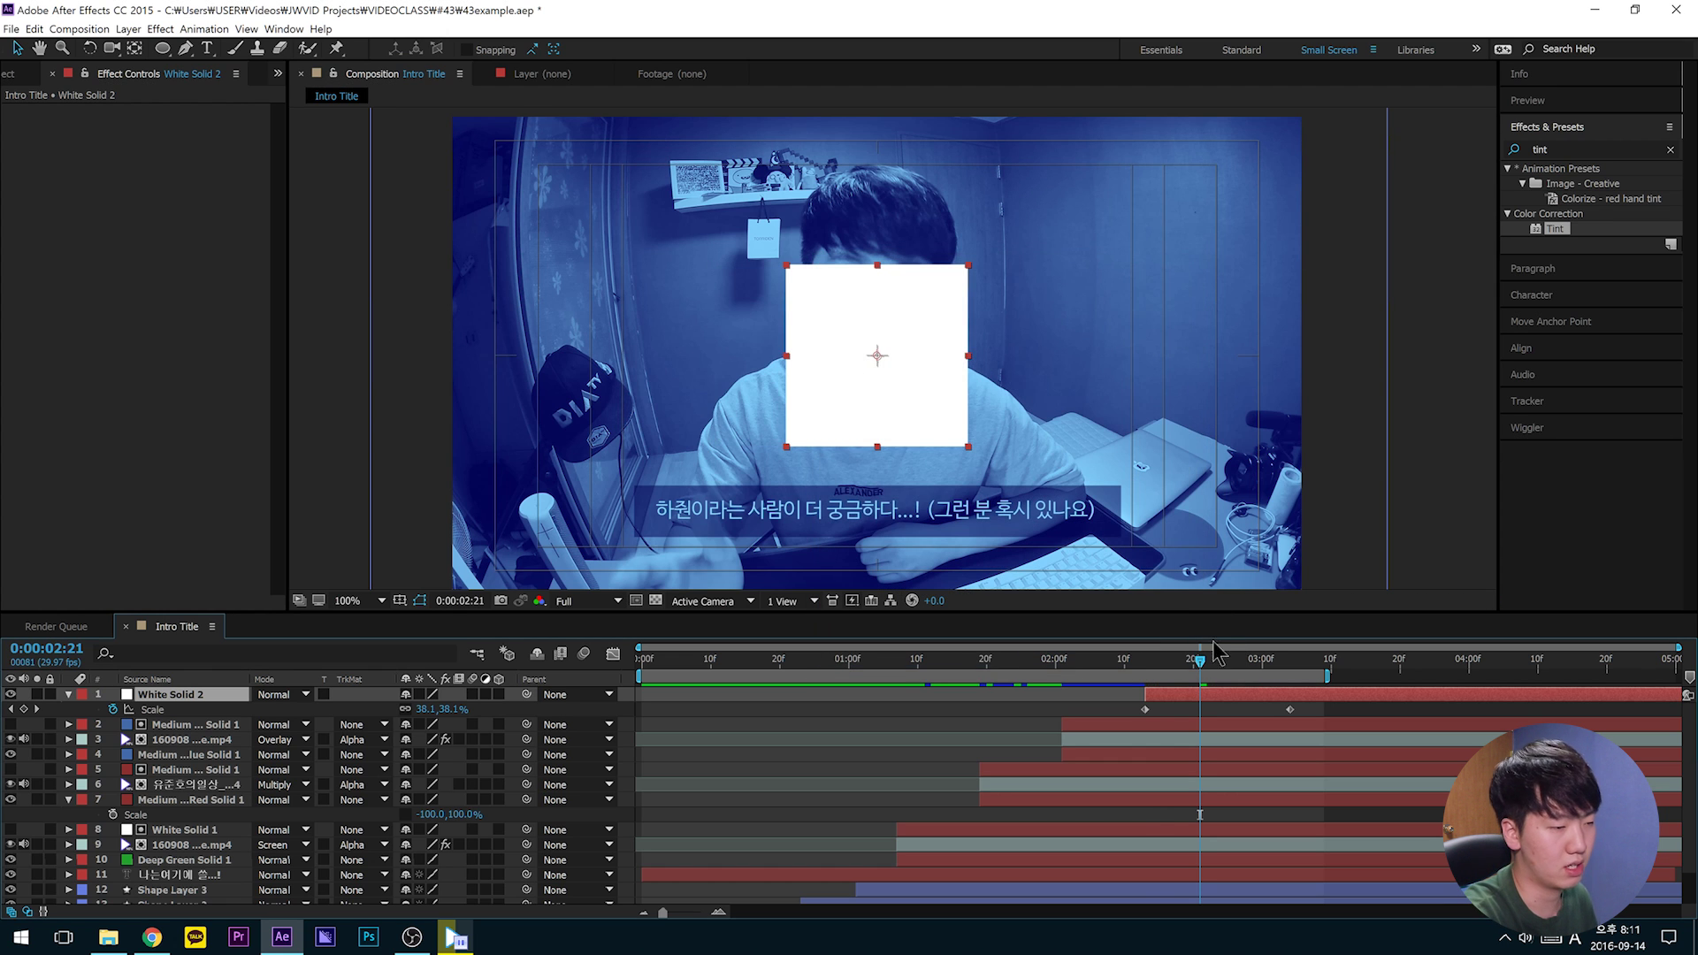
Step: Raise White Solid 2's final Scale keyframe to 181% so that the square covers the whole frame
left_click(1155, 663)
left_click_drag(1161, 674, 1294, 703)
left_click_drag(434, 709, 495, 710)
left_click_drag(506, 696, 497, 703)
left_click_drag(1132, 662, 1255, 745)
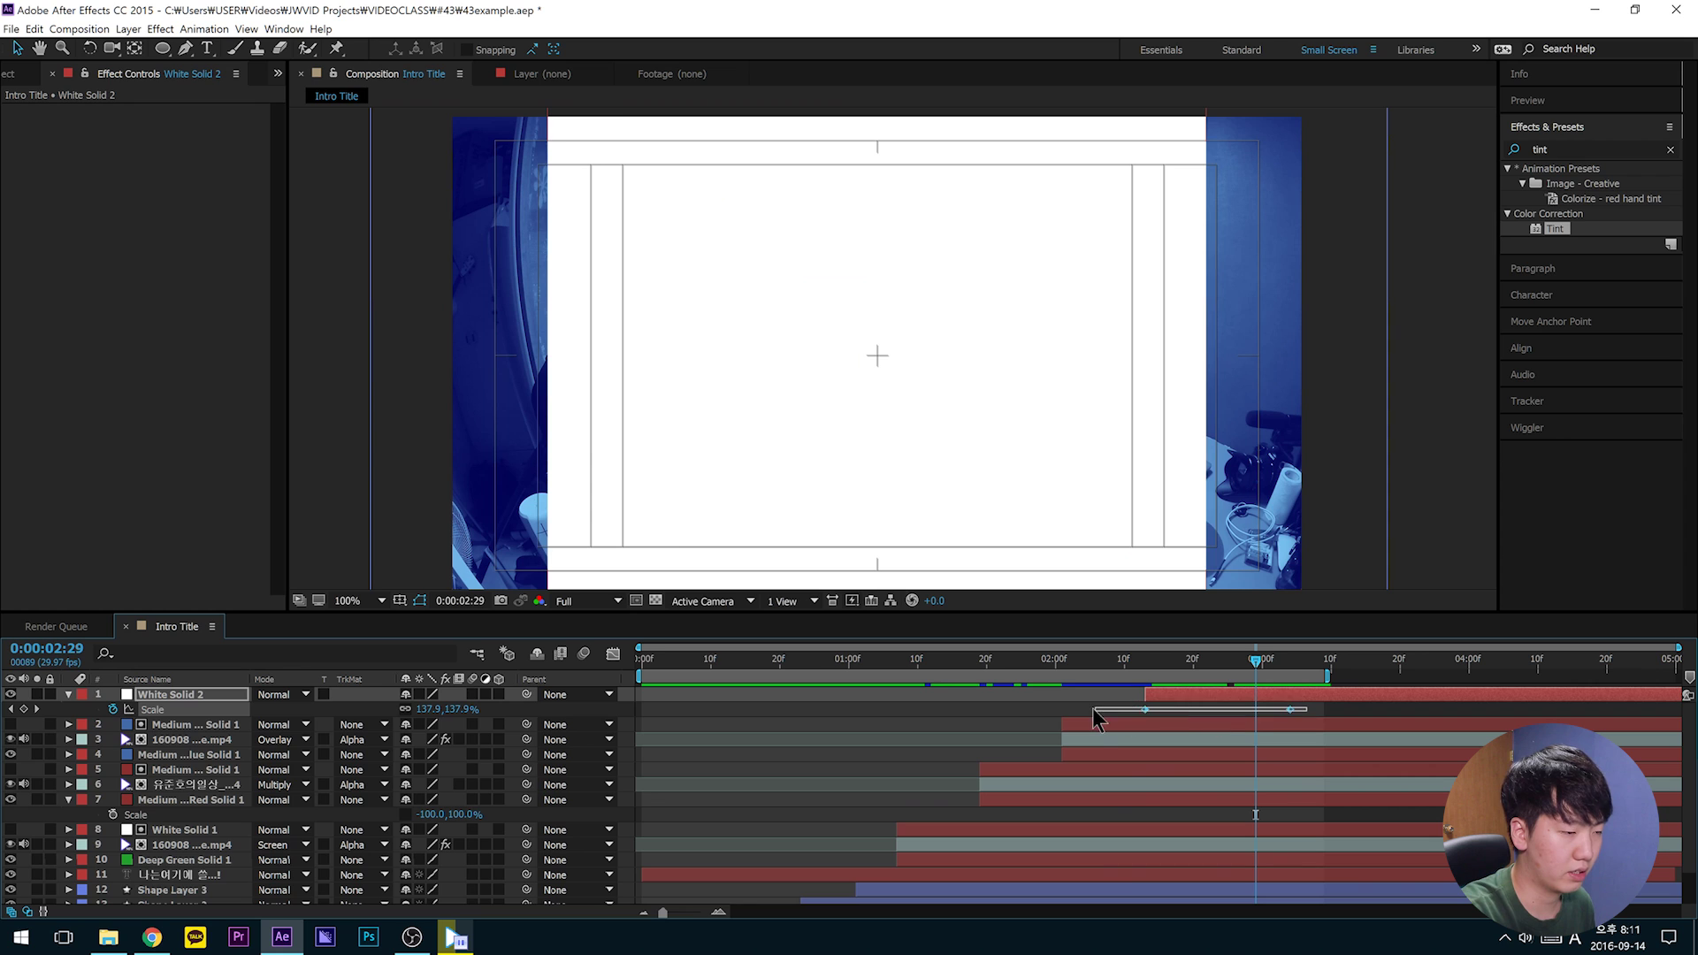
Step: Apply Easy Ease to both Scale keyframes of White Solid 2 and shape their speed graph into a steep central peak
left_click(613, 654)
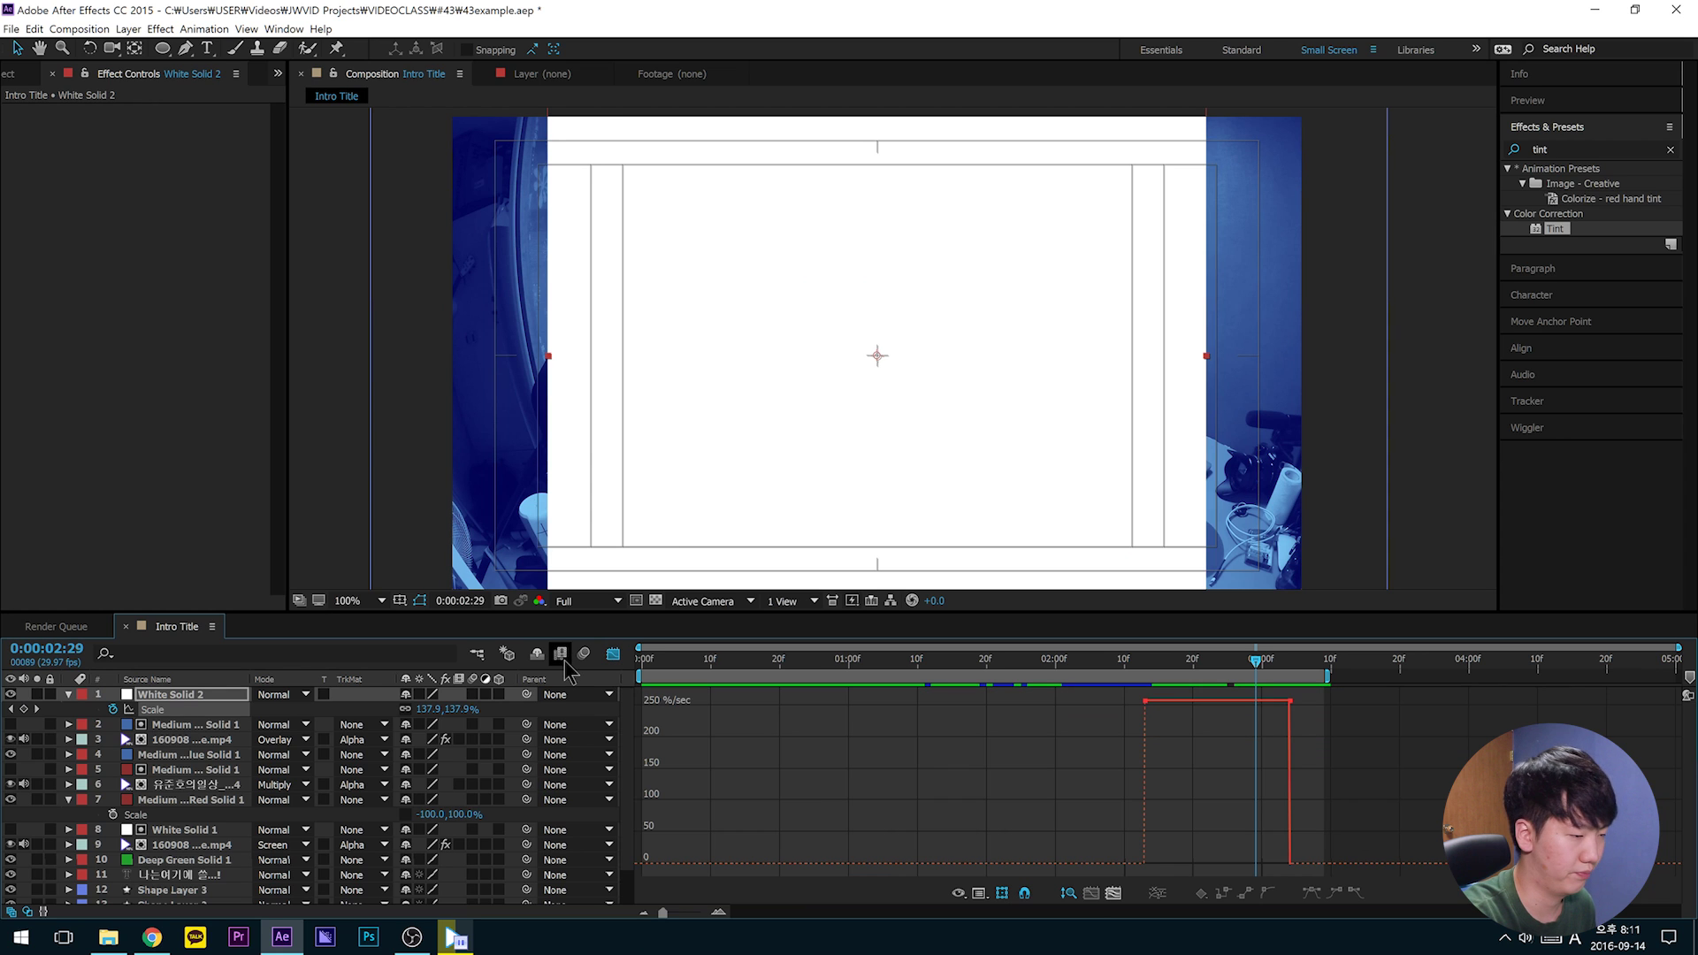
left_click_drag(1337, 734, 1084, 705)
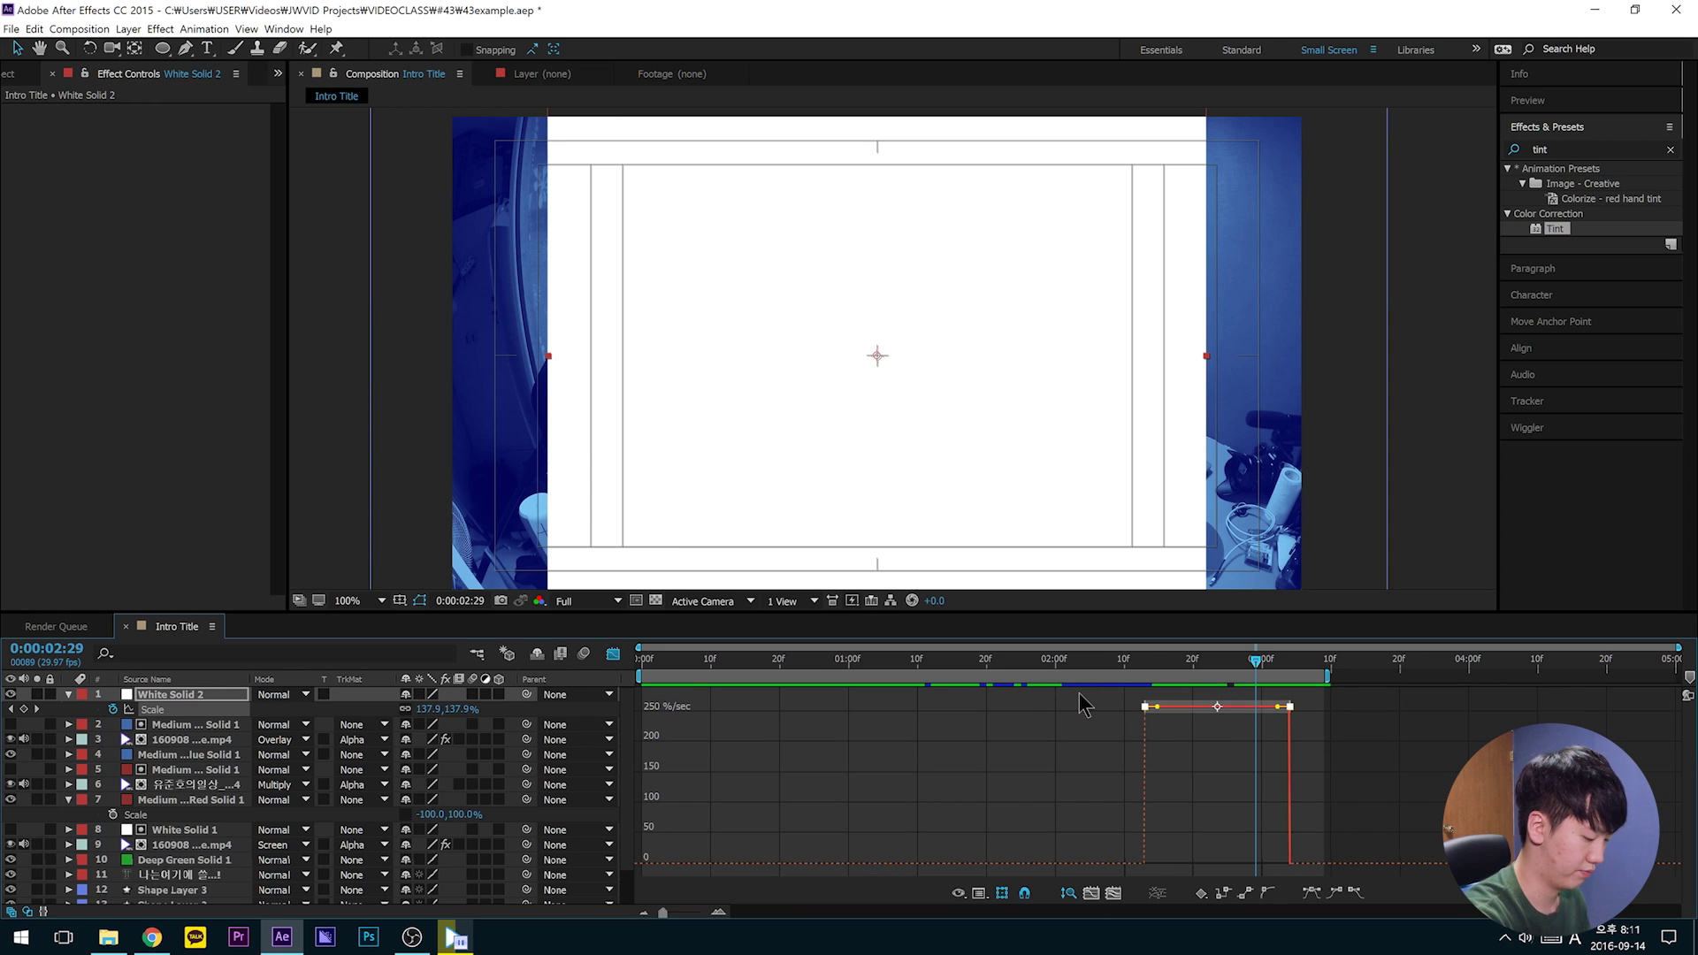
key("F9")
left_click_drag(1198, 752, 1084, 876)
left_click_drag(1166, 863, 1201, 864)
left_click_drag(1342, 837, 1212, 794)
Step: Start the work area at about 0:00:02:09 and preview the eased growth of the white square
left_click_drag(1116, 679, 1115, 677)
key("space")
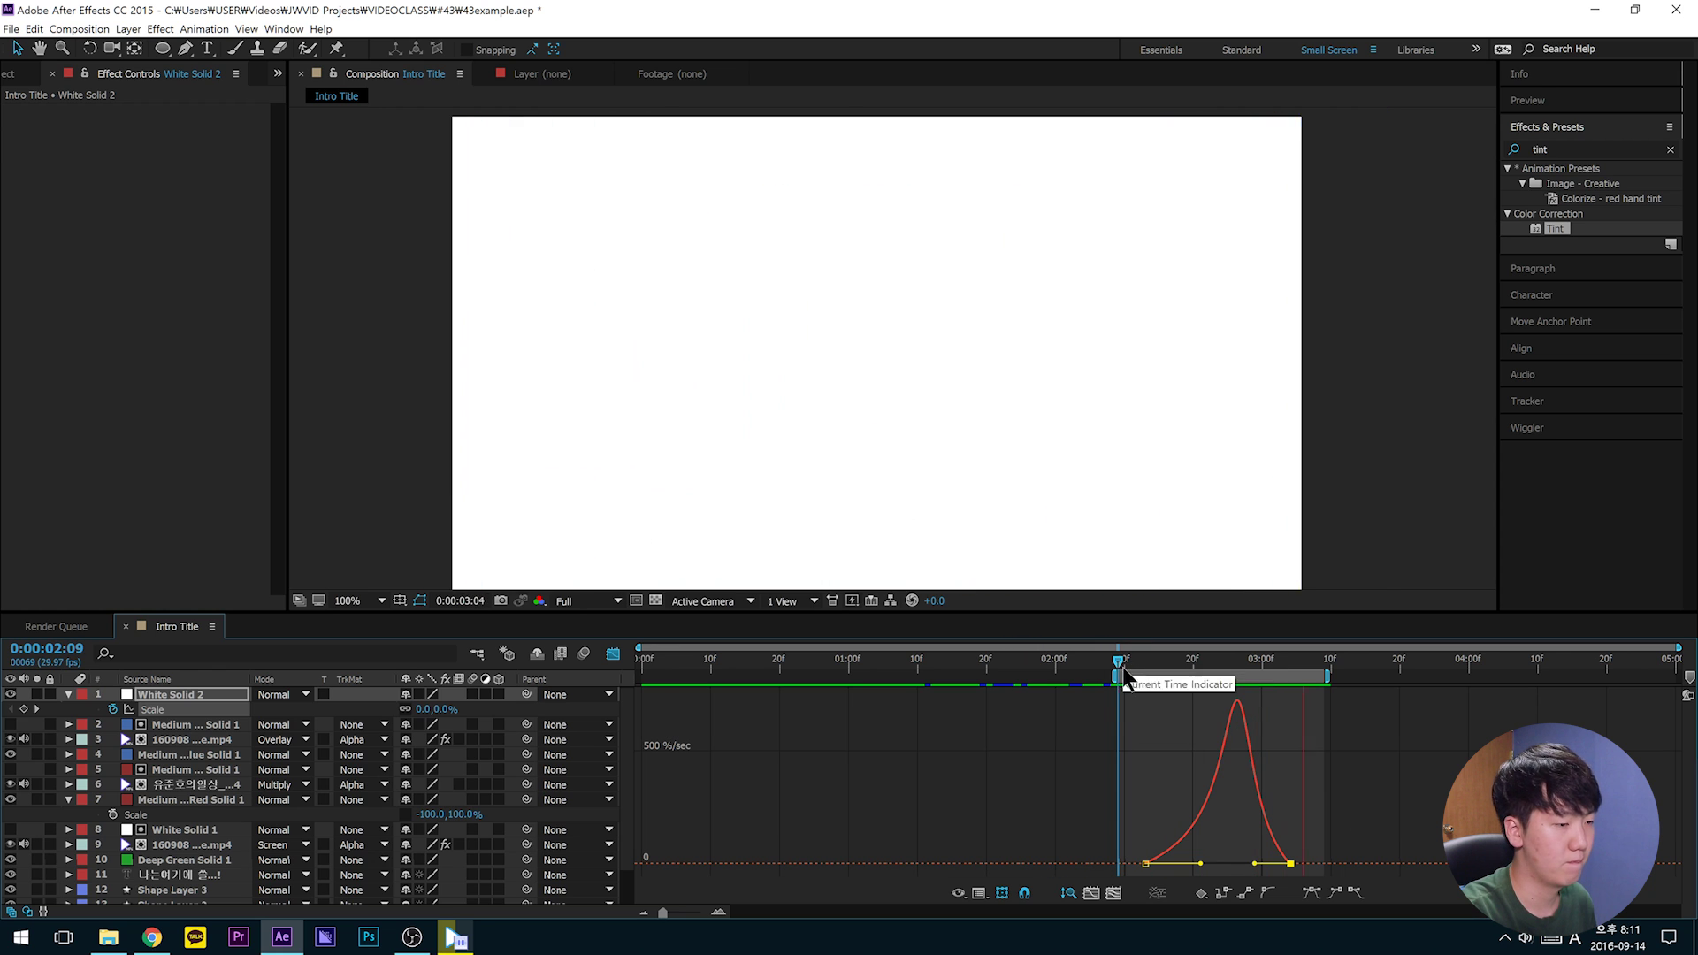
key("space")
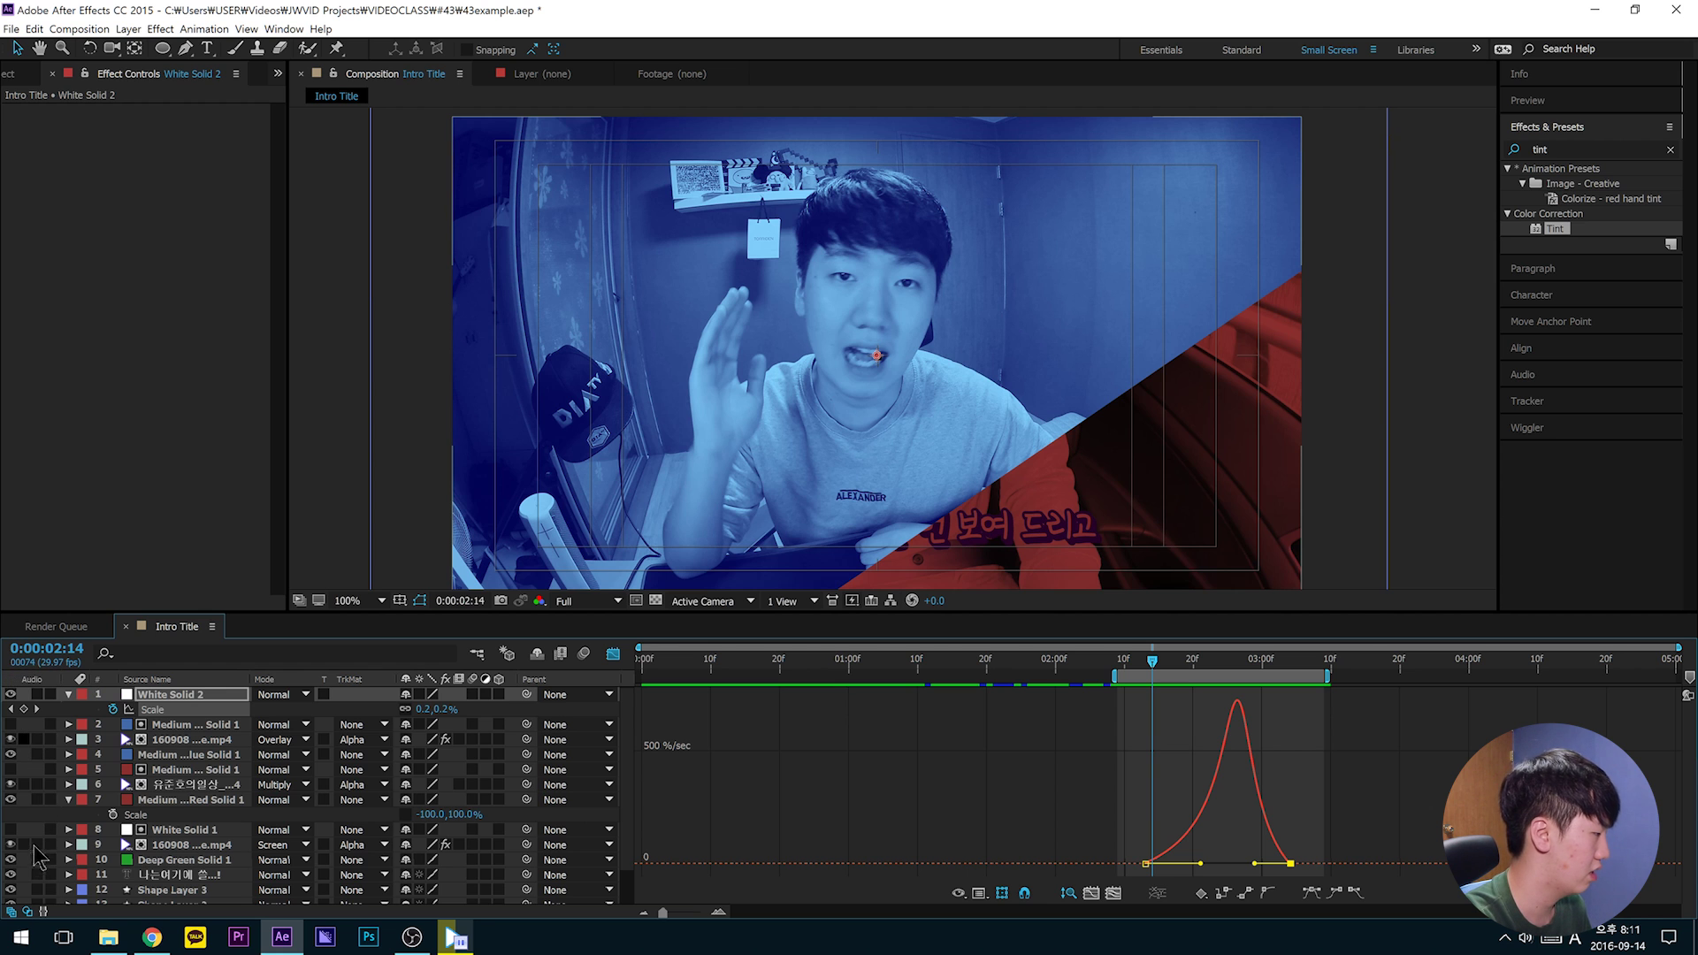
key("space")
key("space")
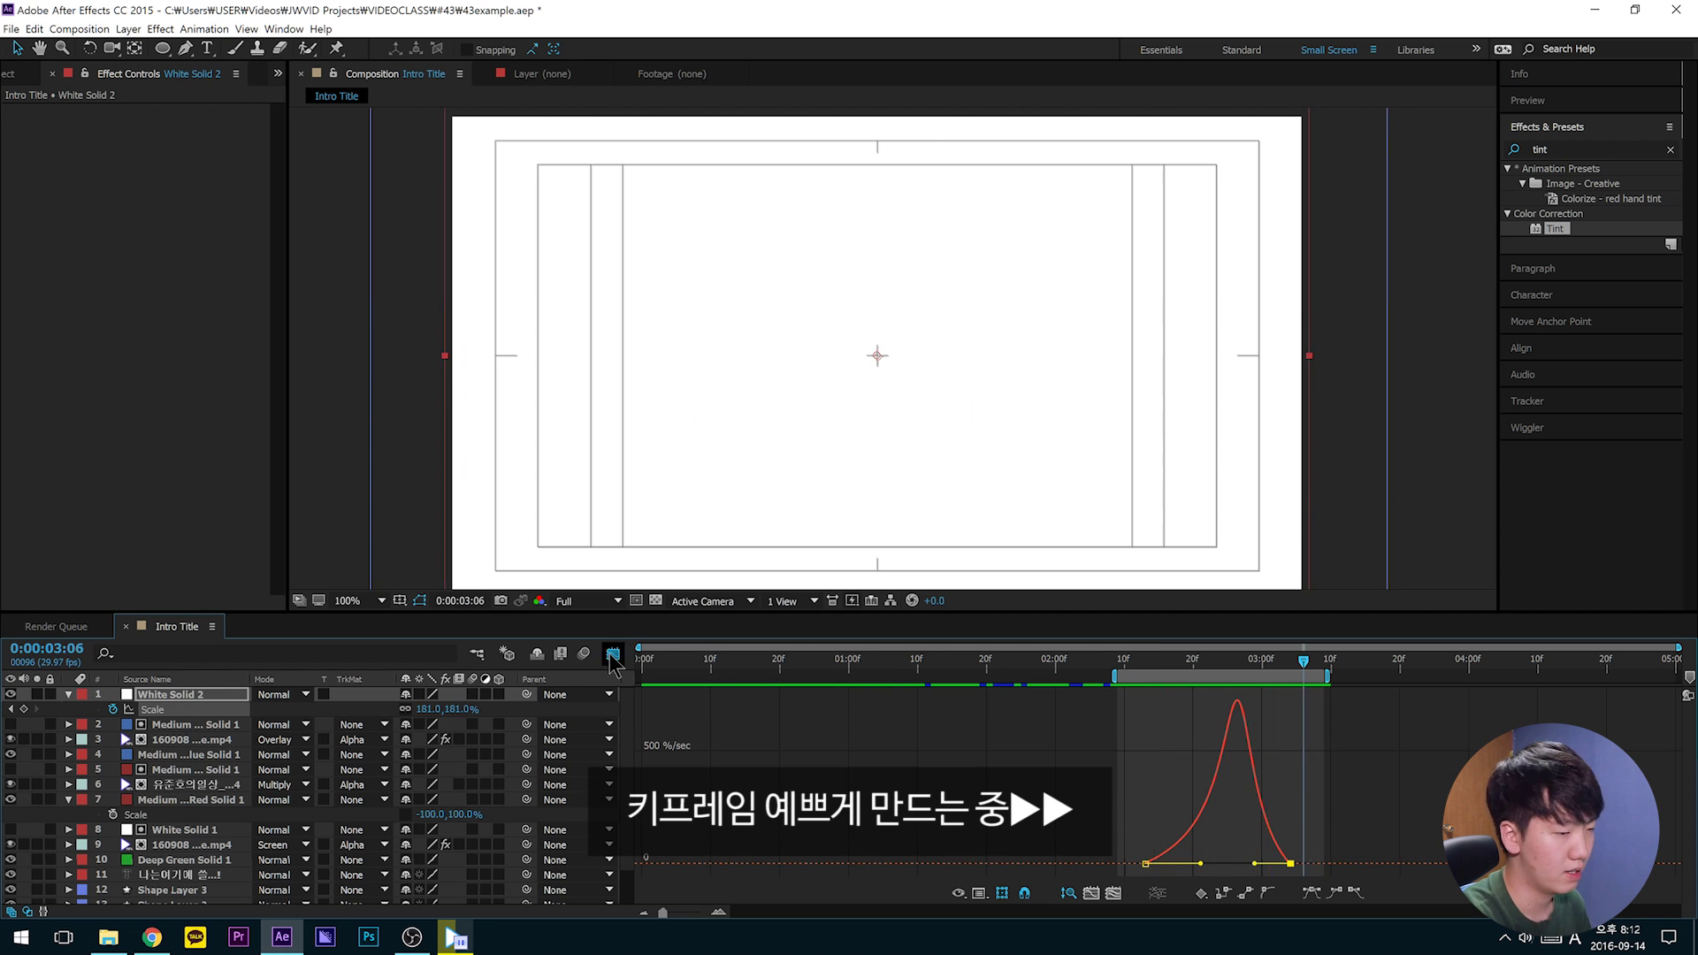
Step: Move White Solid 2's final Scale keyframe to about 0:00:03:12 and extend the work area to about 0:00:04:07
left_click(613, 654)
left_click_drag(1290, 710, 1344, 709)
left_click_drag(1327, 677, 1519, 678)
left_click_drag(1304, 660, 1200, 661)
key("space")
key("space")
Step: Refine the Scale speed graph of White Solid 2 so that its peak comes early and the ending slows gradually
left_click(613, 654)
key("space")
left_click_drag(1220, 863, 1265, 864)
key("space")
key("space")
key("space")
left_click_drag(1206, 864, 1201, 864)
key("space")
key("space")
Step: Preview the white square's growth from 0:00:02:13
left_click_drag(1427, 661, 1145, 671)
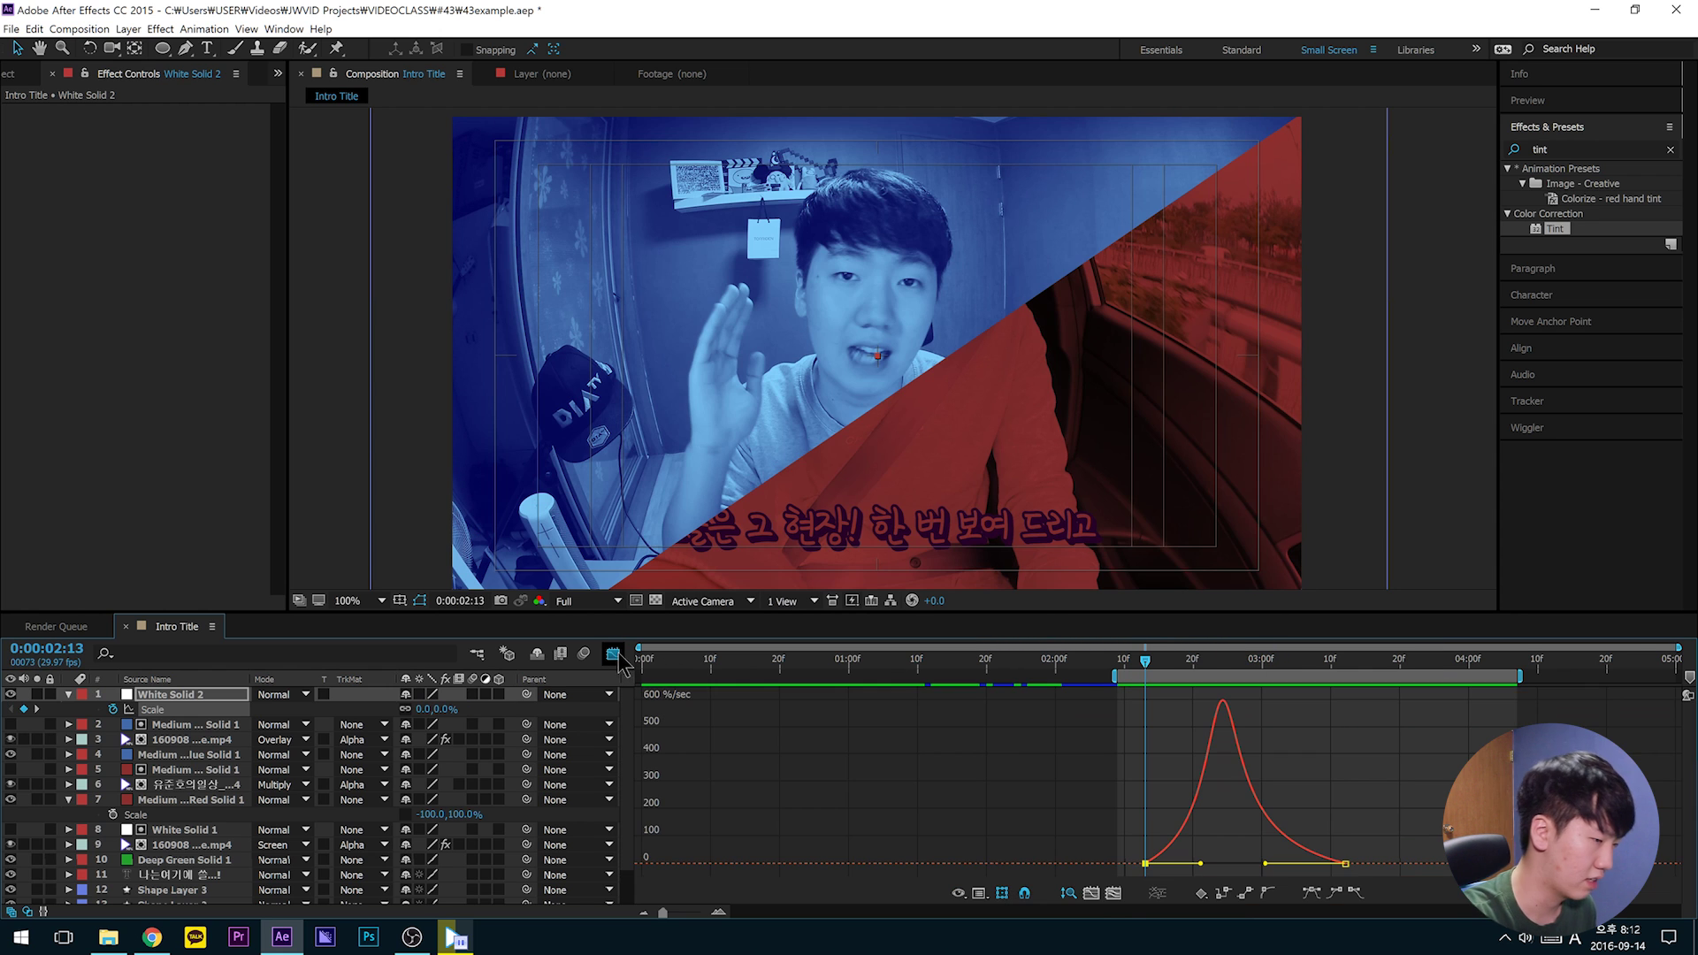
left_click(614, 655)
key("space")
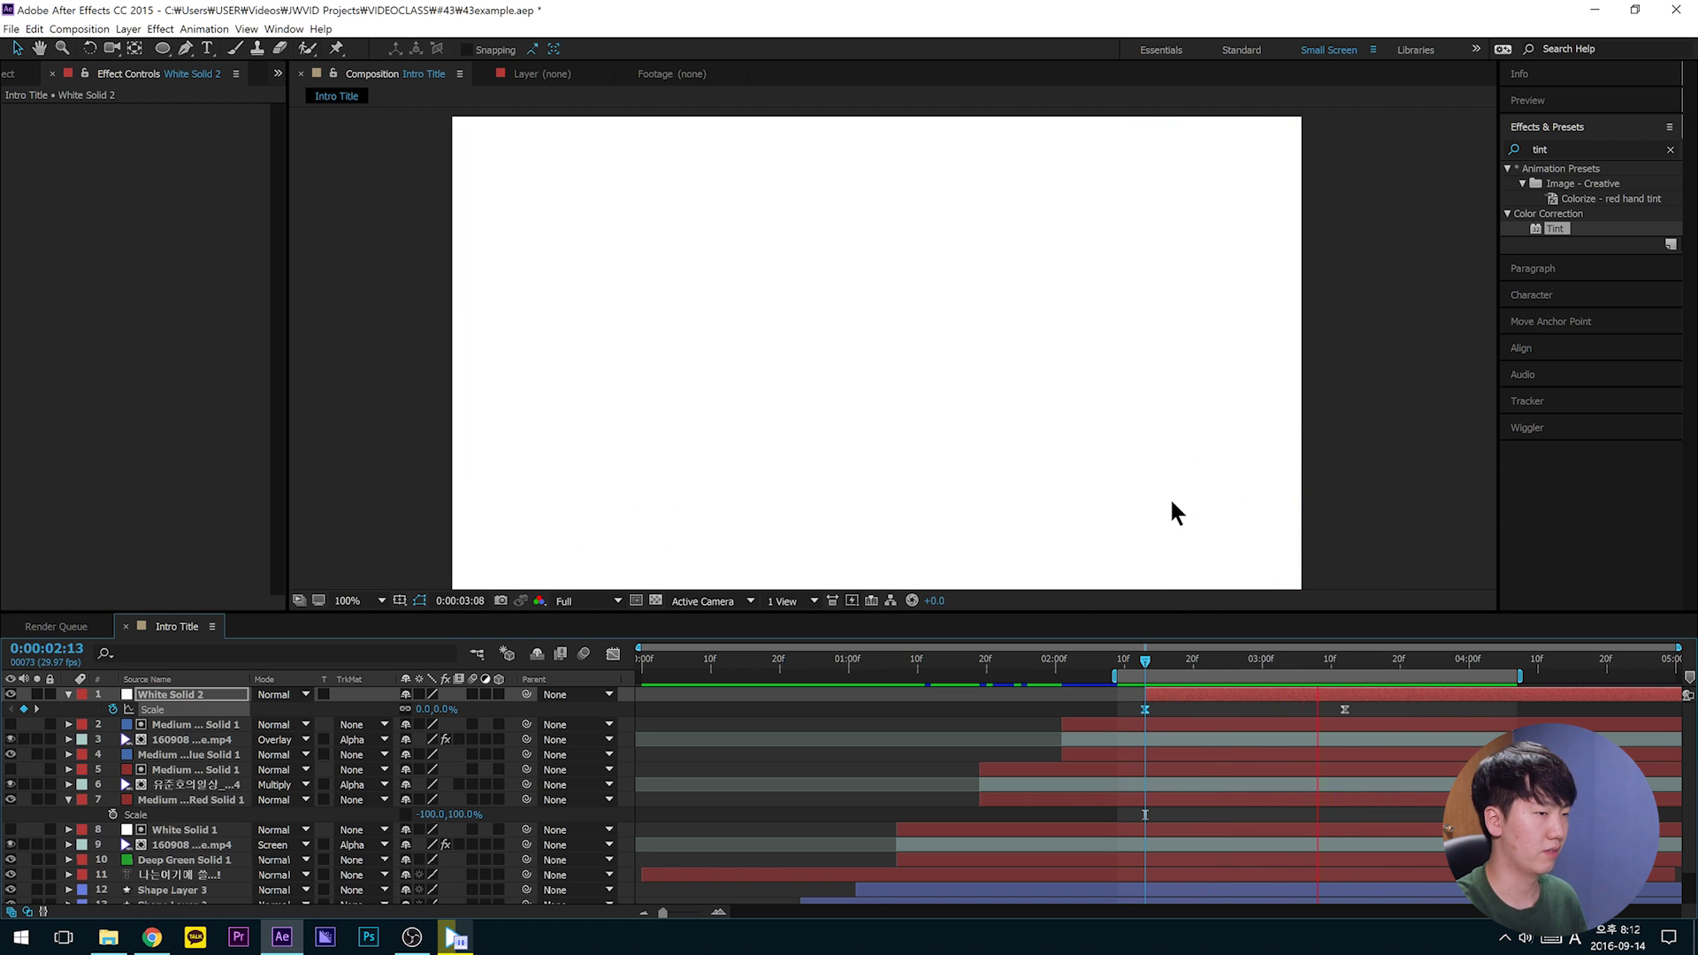
key("space")
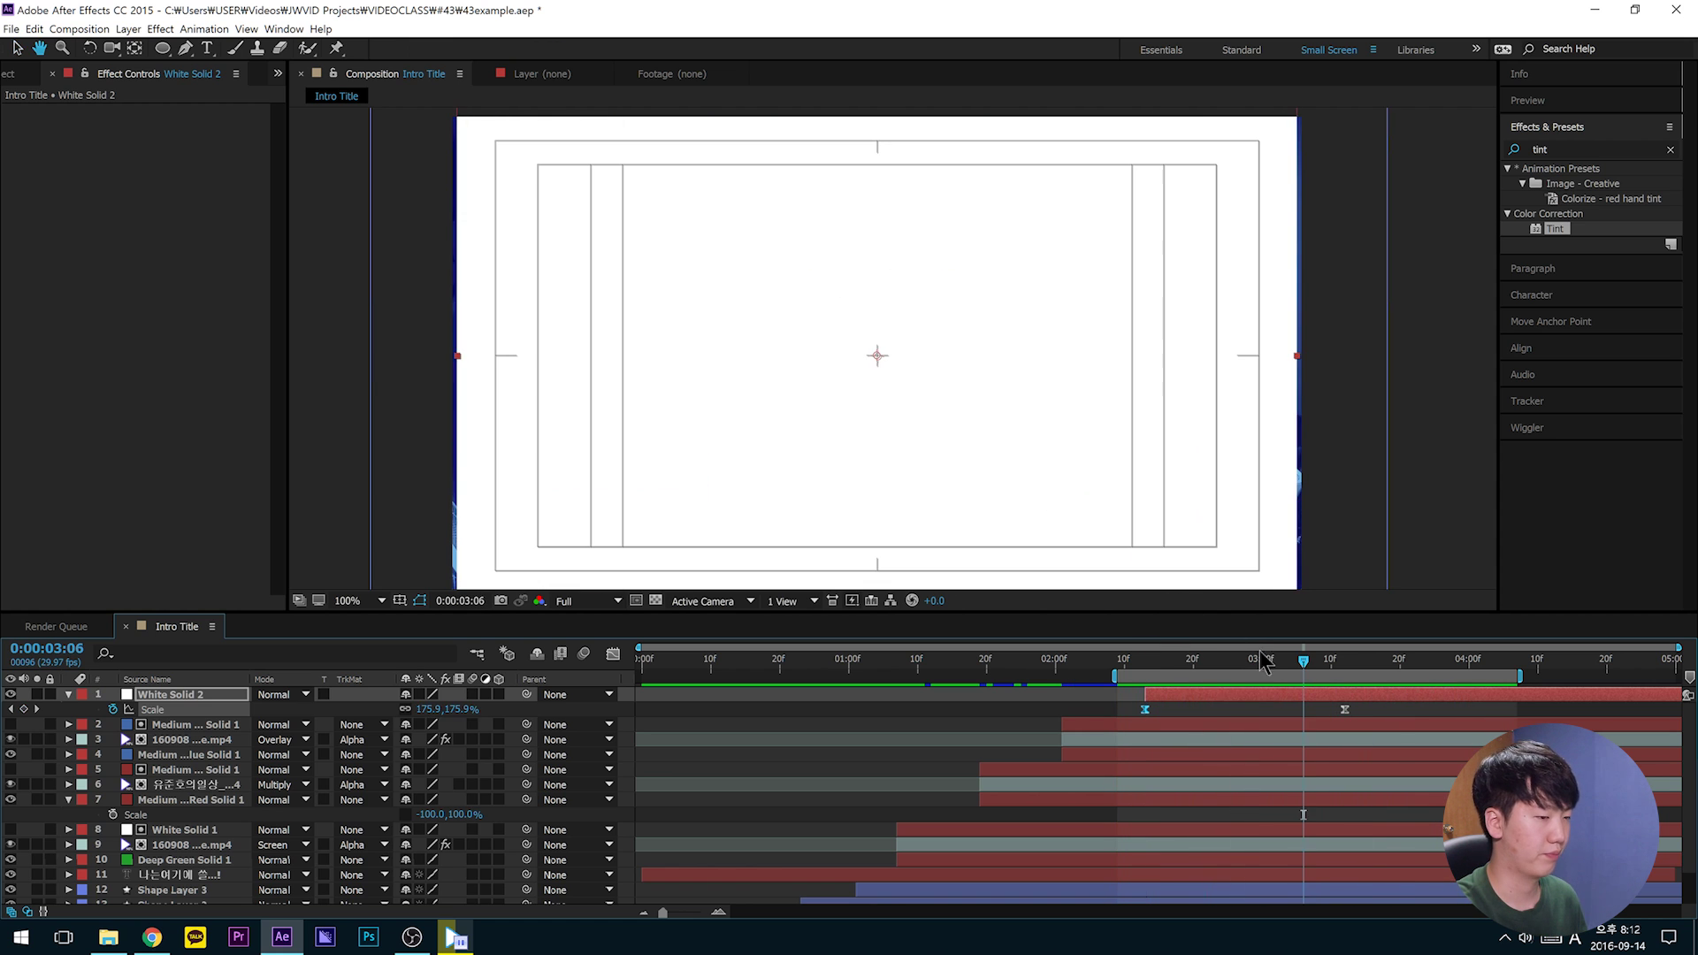
Step: Import JWVID_LOGO White.png from the JWVID_LOGO 2016 folder and add it above White Solid 2, viewing it at 0:00:03:13
left_click_drag(1304, 662, 1350, 679)
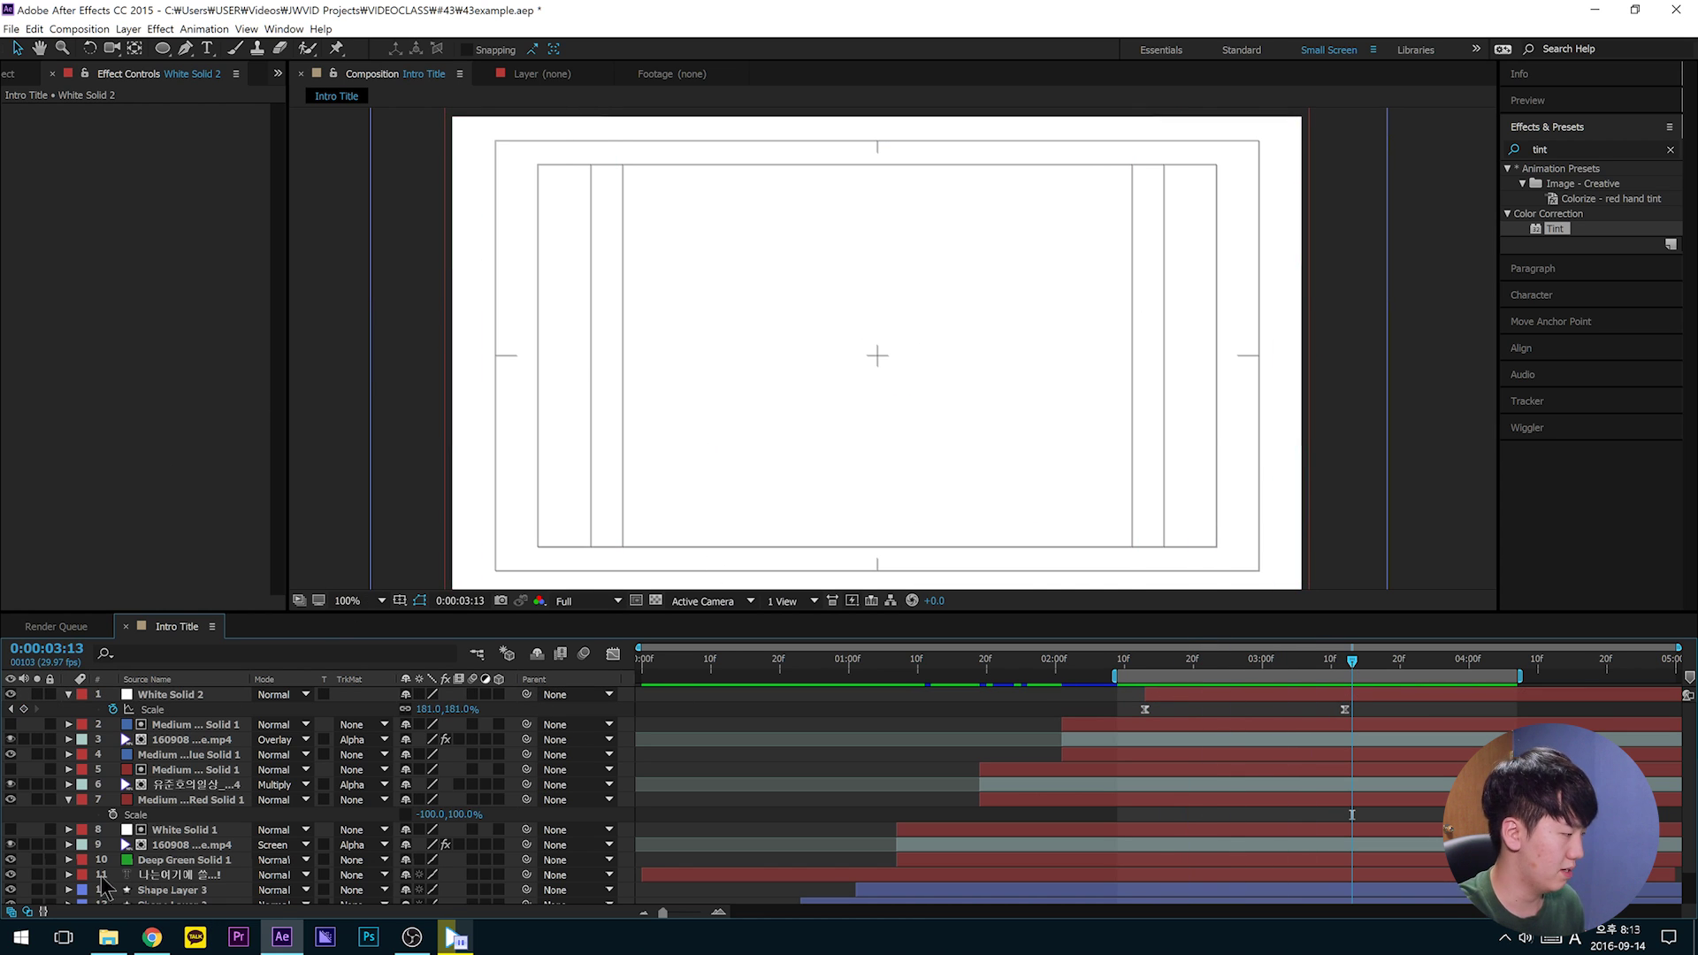
left_click(108, 937)
left_click_drag(1139, 560, 667, 333)
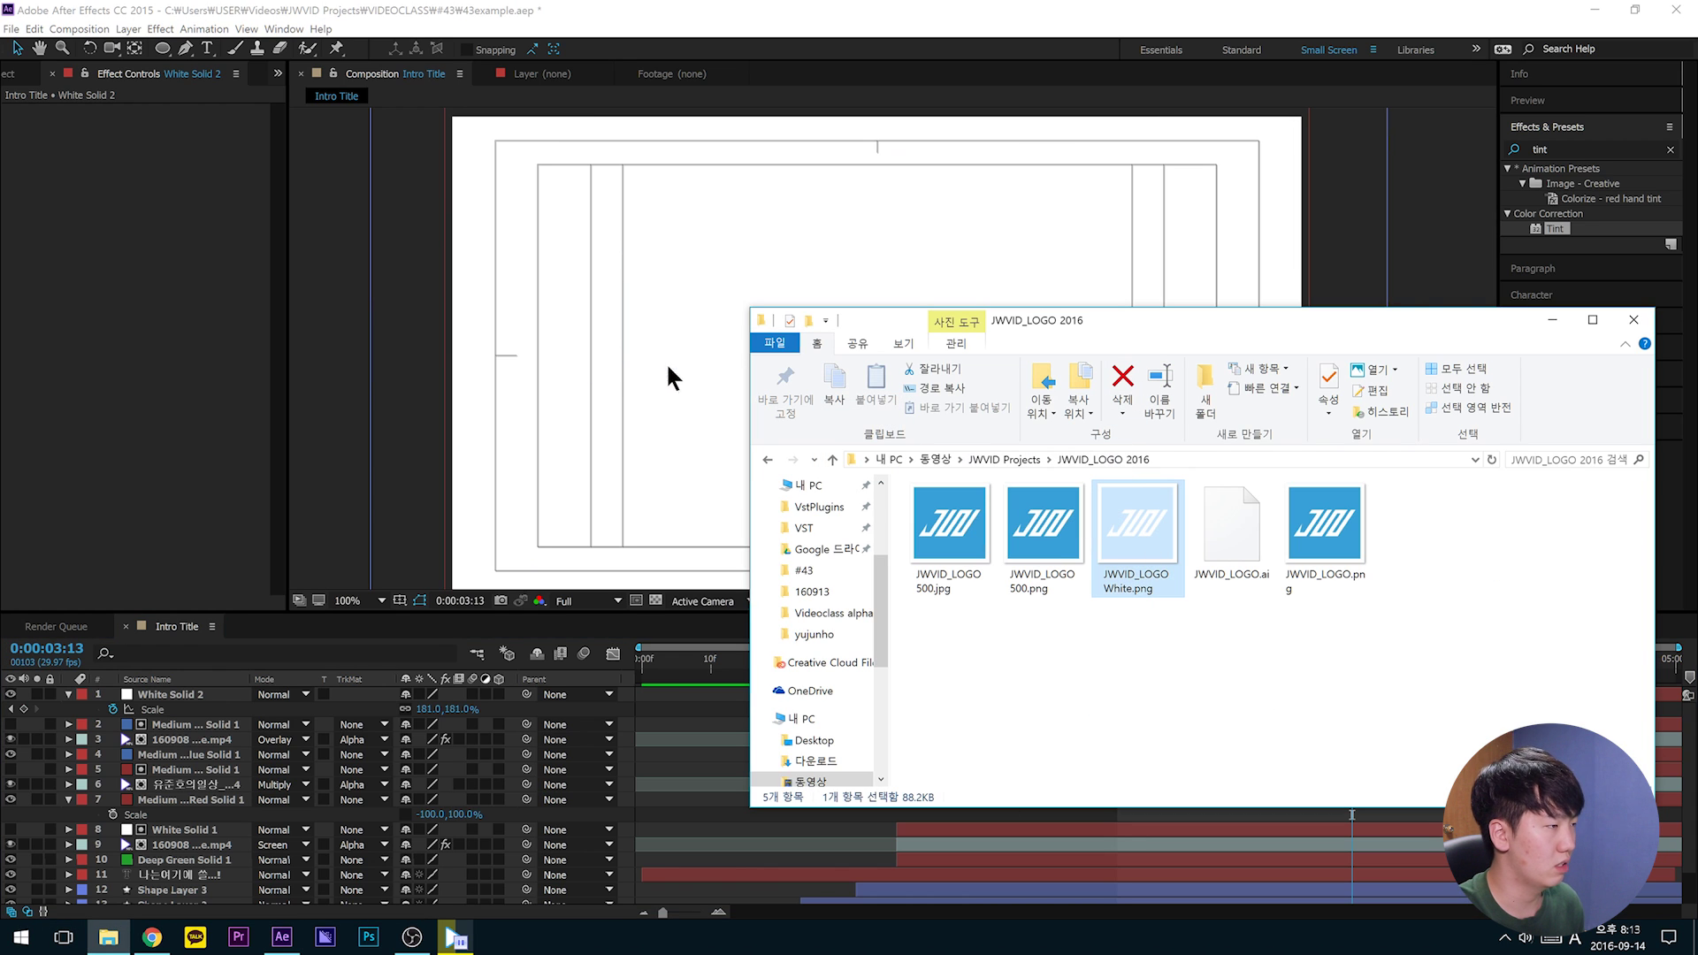
left_click(11, 146)
left_click_drag(26, 79, 619, 336)
scroll(929, 390, "down", 9)
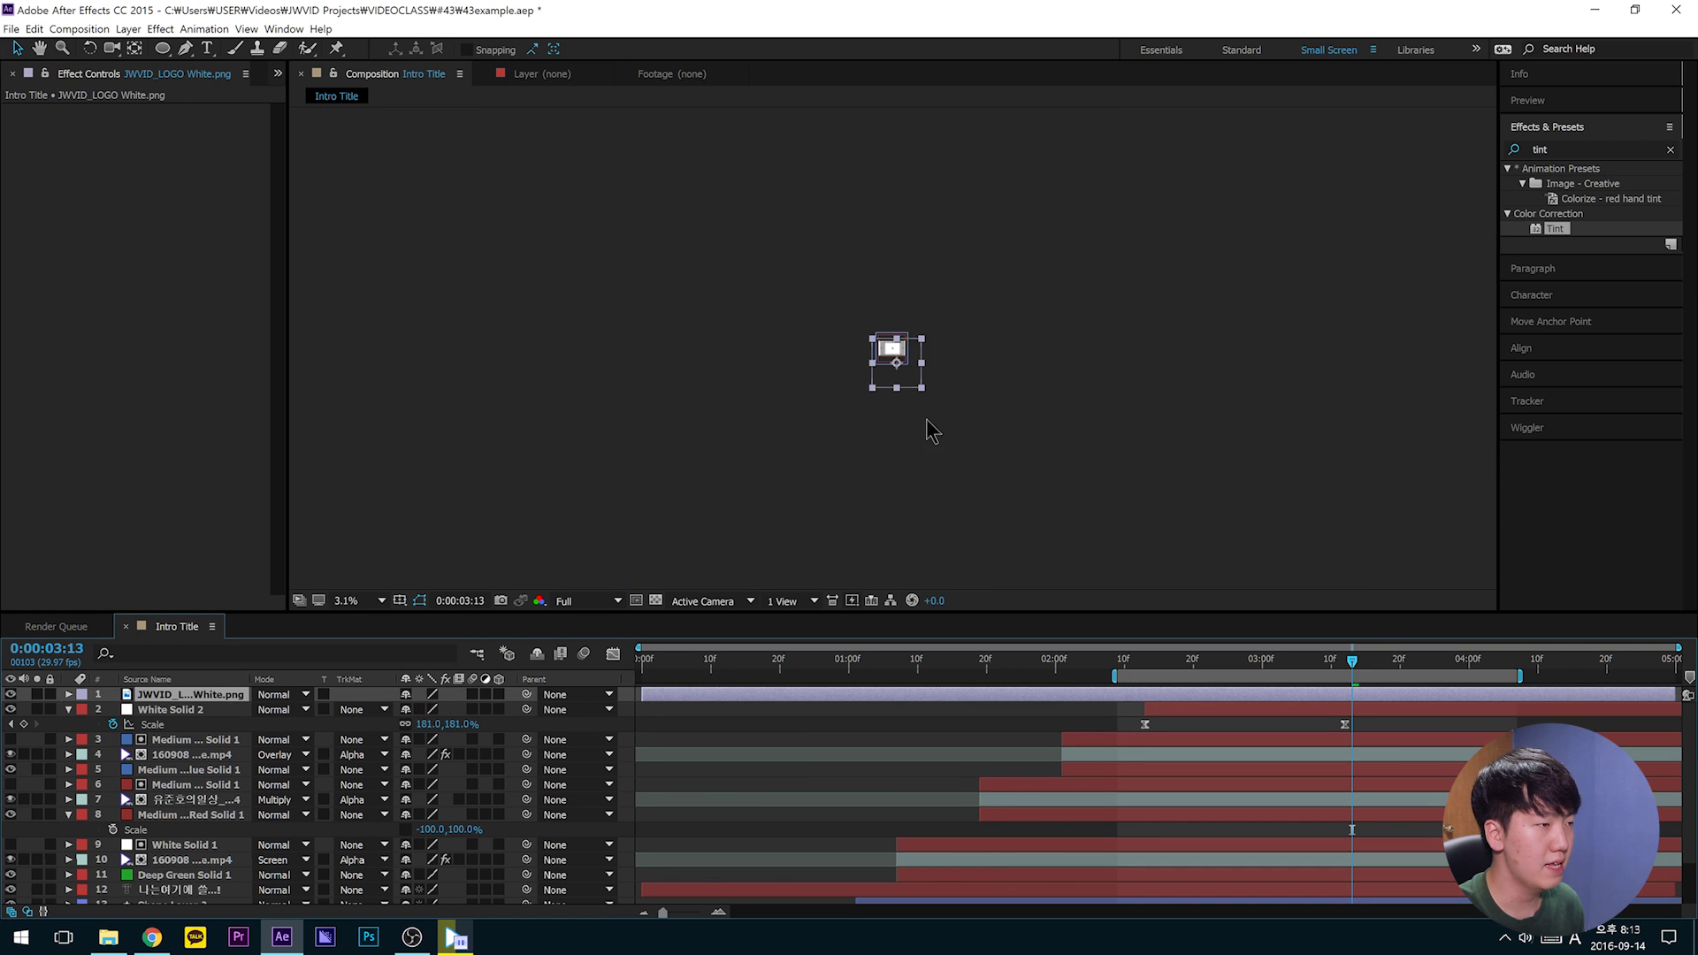
scroll(929, 424, "up", 7)
Step: Find the Fill effect and apply it to the JWVID_LOGO White.png layer
left_click(1645, 150)
type("fi;;")
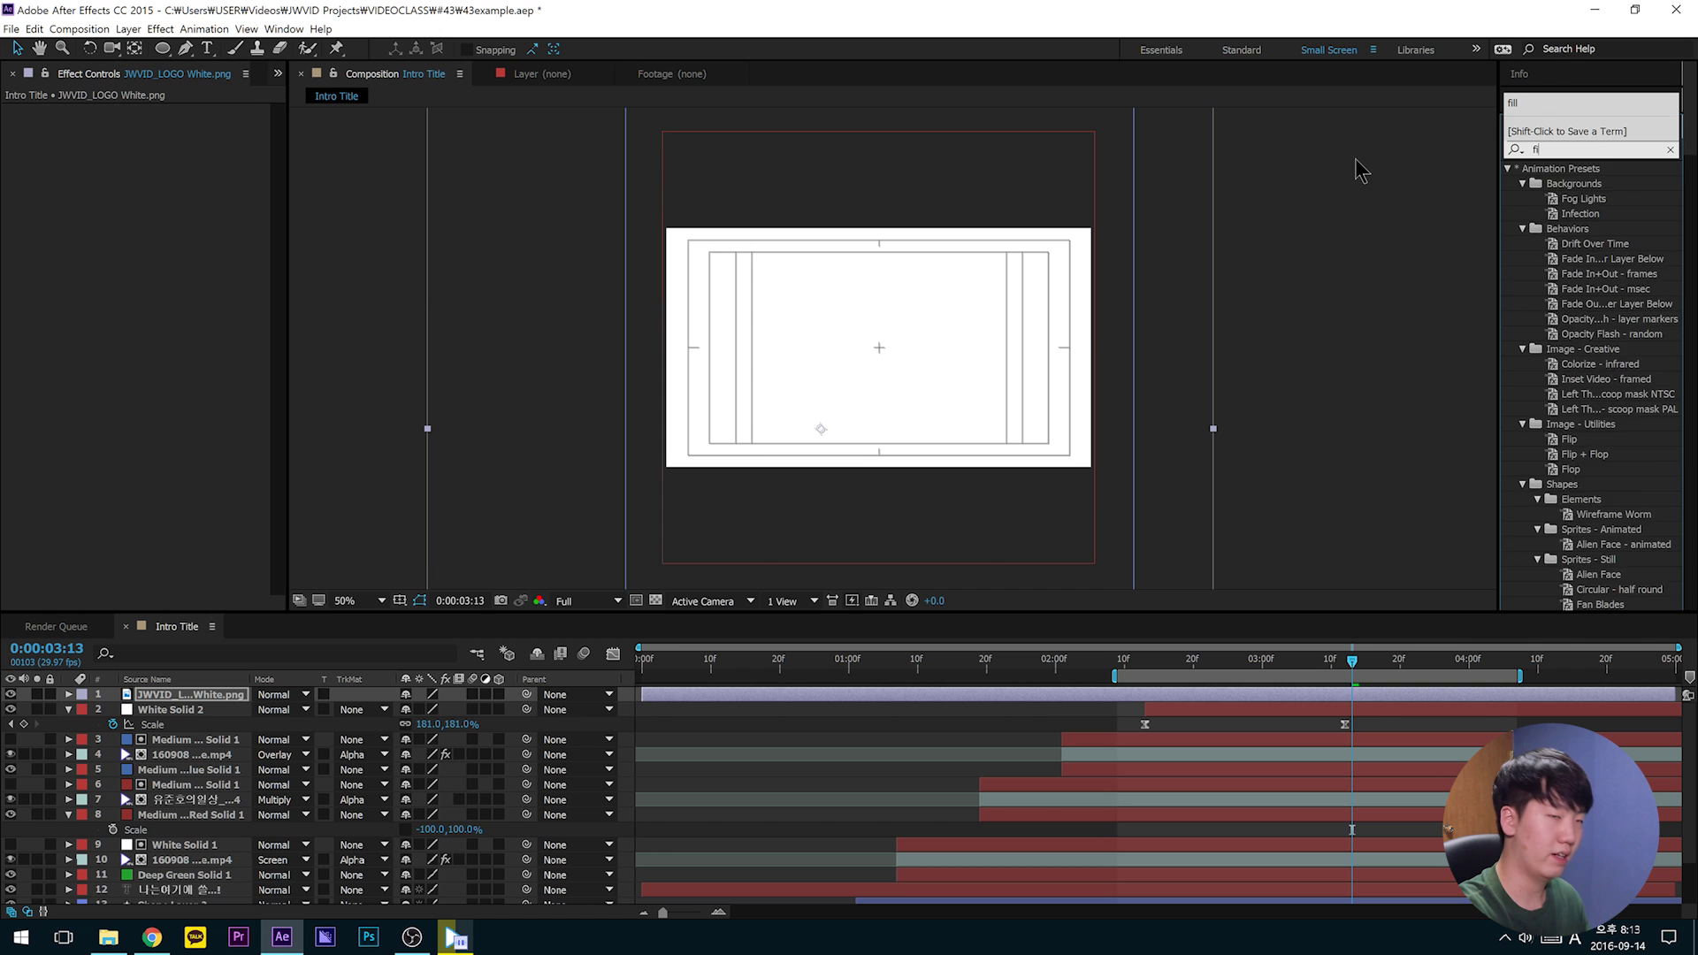
key("BackSpace")
key("BackSpace")
key("BackSpace")
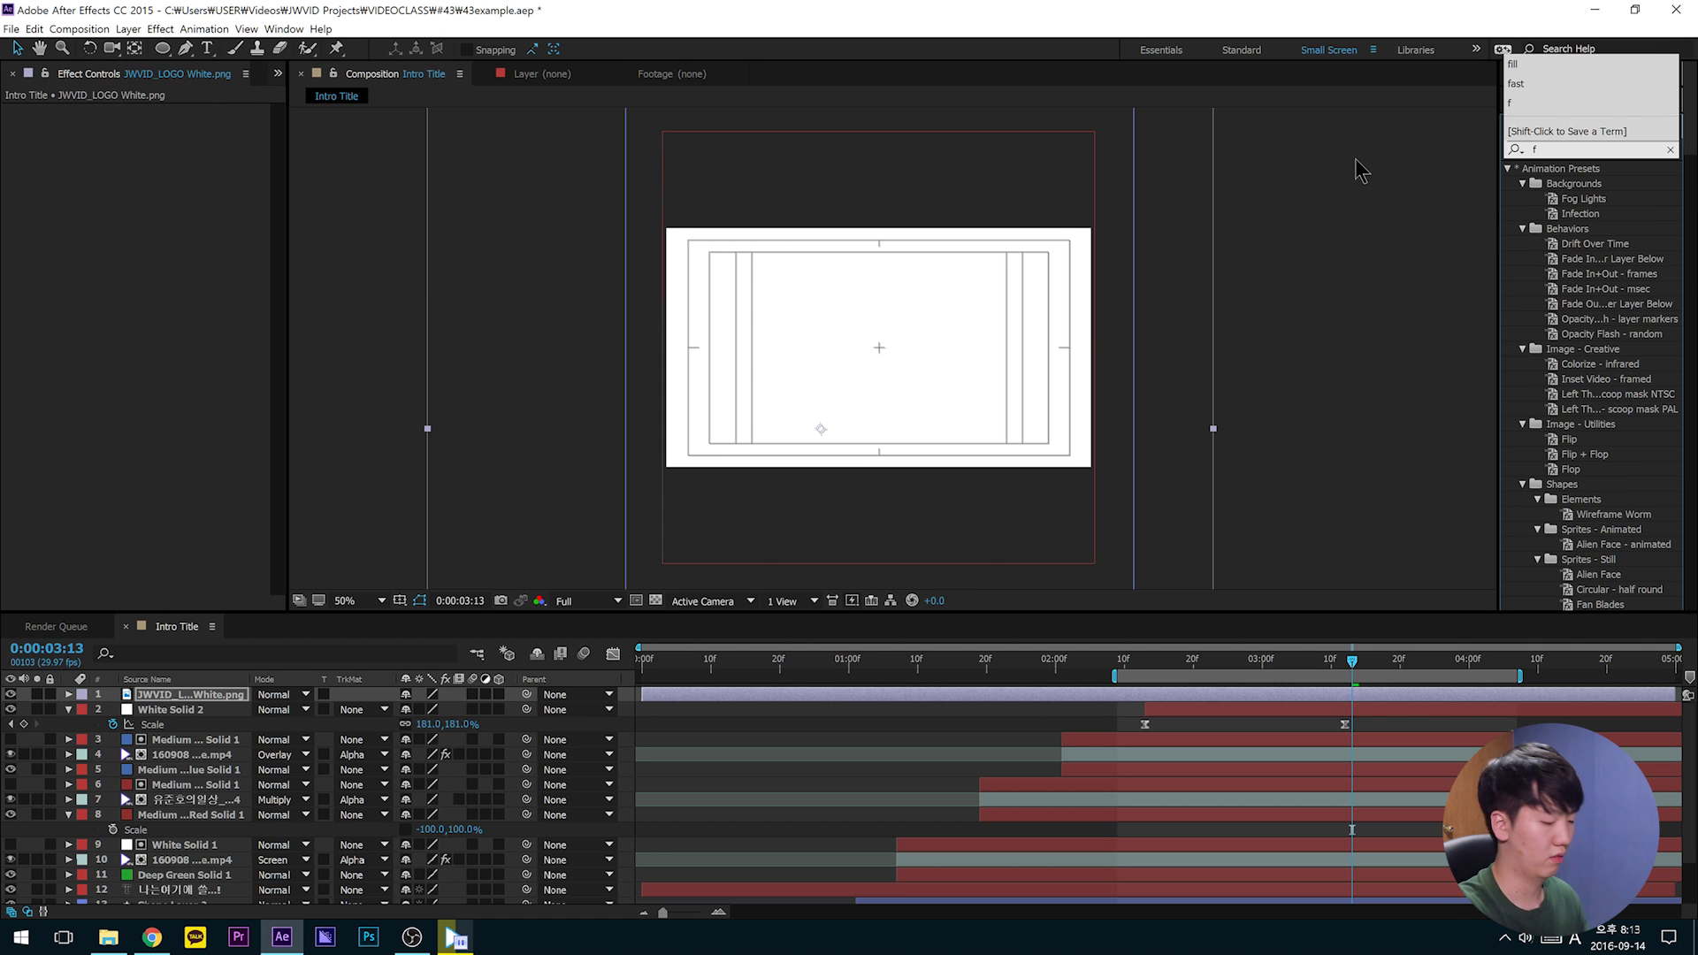
type("ill")
left_click_drag(1537, 262, 940, 313)
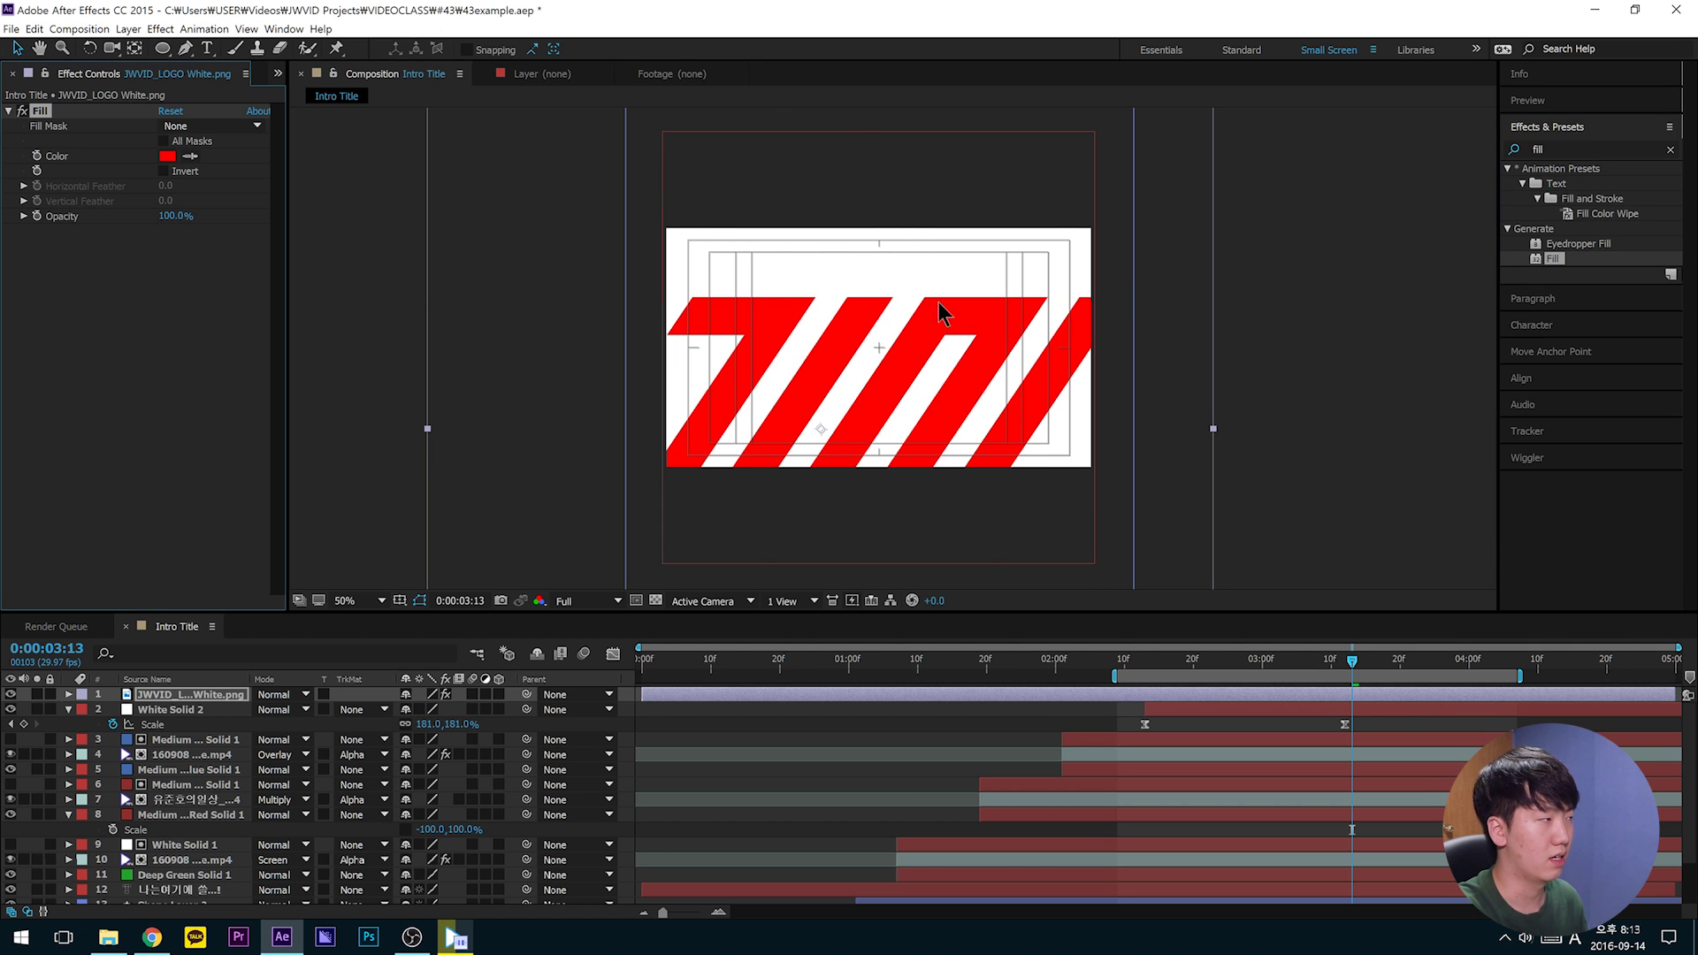
Step: Set the logo's Fill colour to dark grey
left_click(166, 159)
left_click_drag(903, 647, 856, 693)
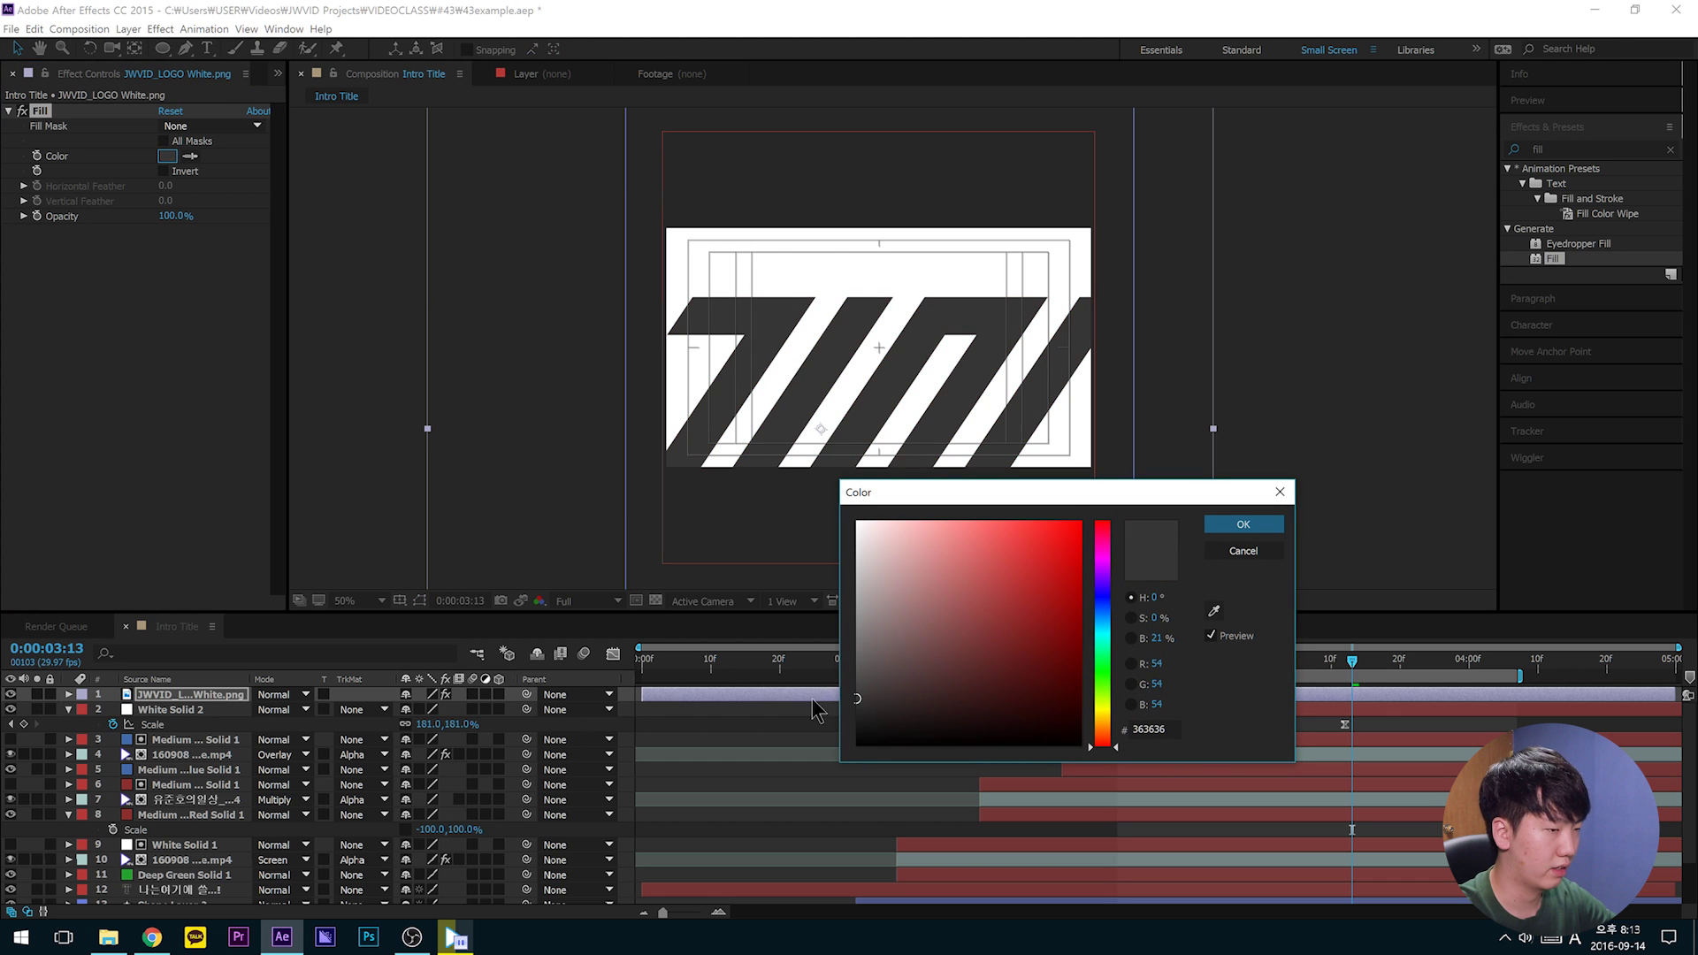
left_click(1243, 524)
Step: Scale the JWVID_LOGO White.png layer down to 6.8% so it sits small near the middle of the composition
key("s")
left_click(430, 710)
type("2")
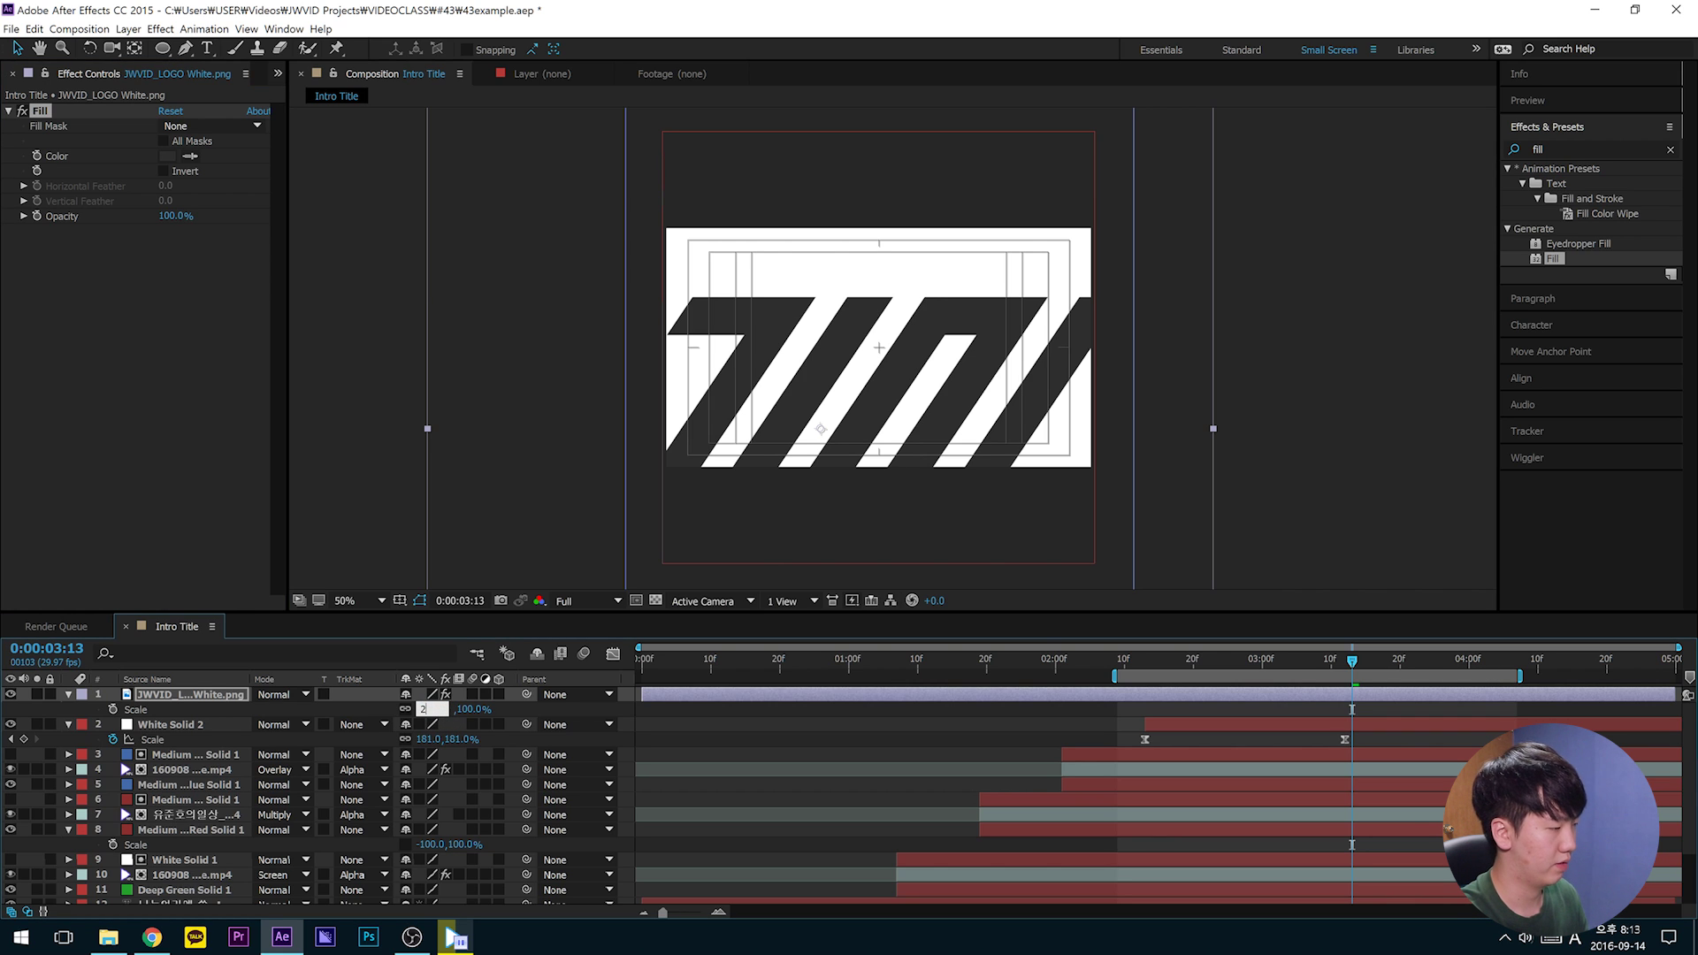
type("0")
key("Return")
key("period")
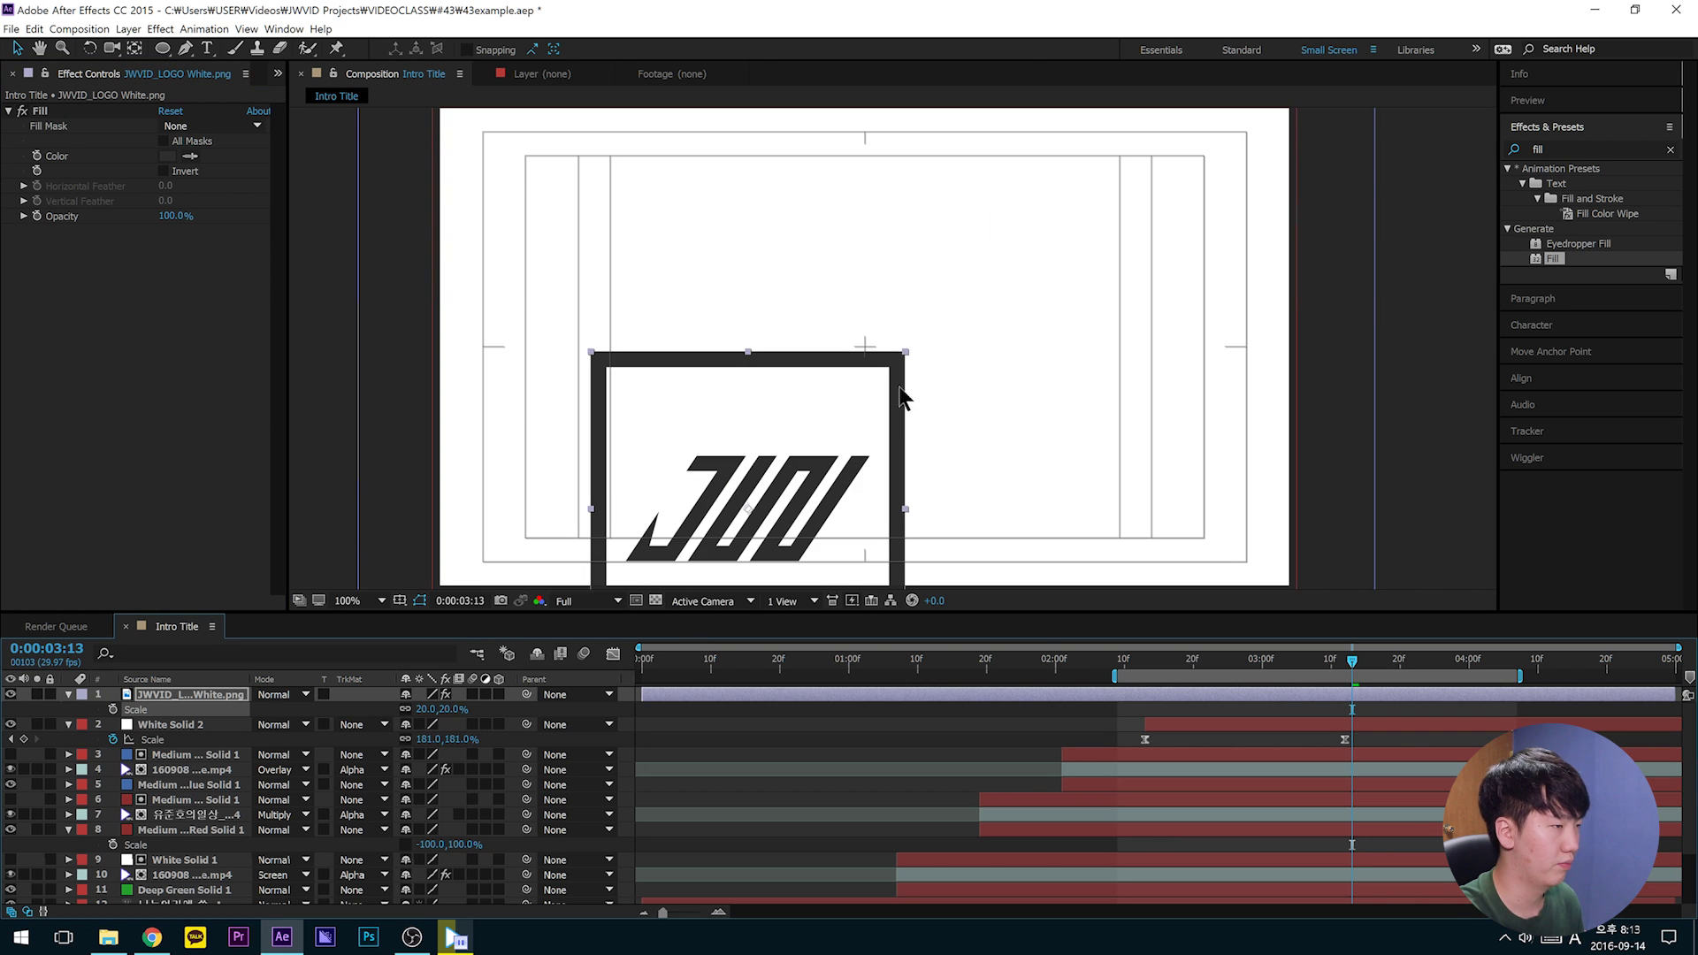
mouse_move(906, 351)
left_mouse_down()
mouse_move(801, 447)
mouse_move(888, 325)
left_mouse_up()
Step: Centre the logo layer horizontally and vertically in the composition
left_click(1517, 381)
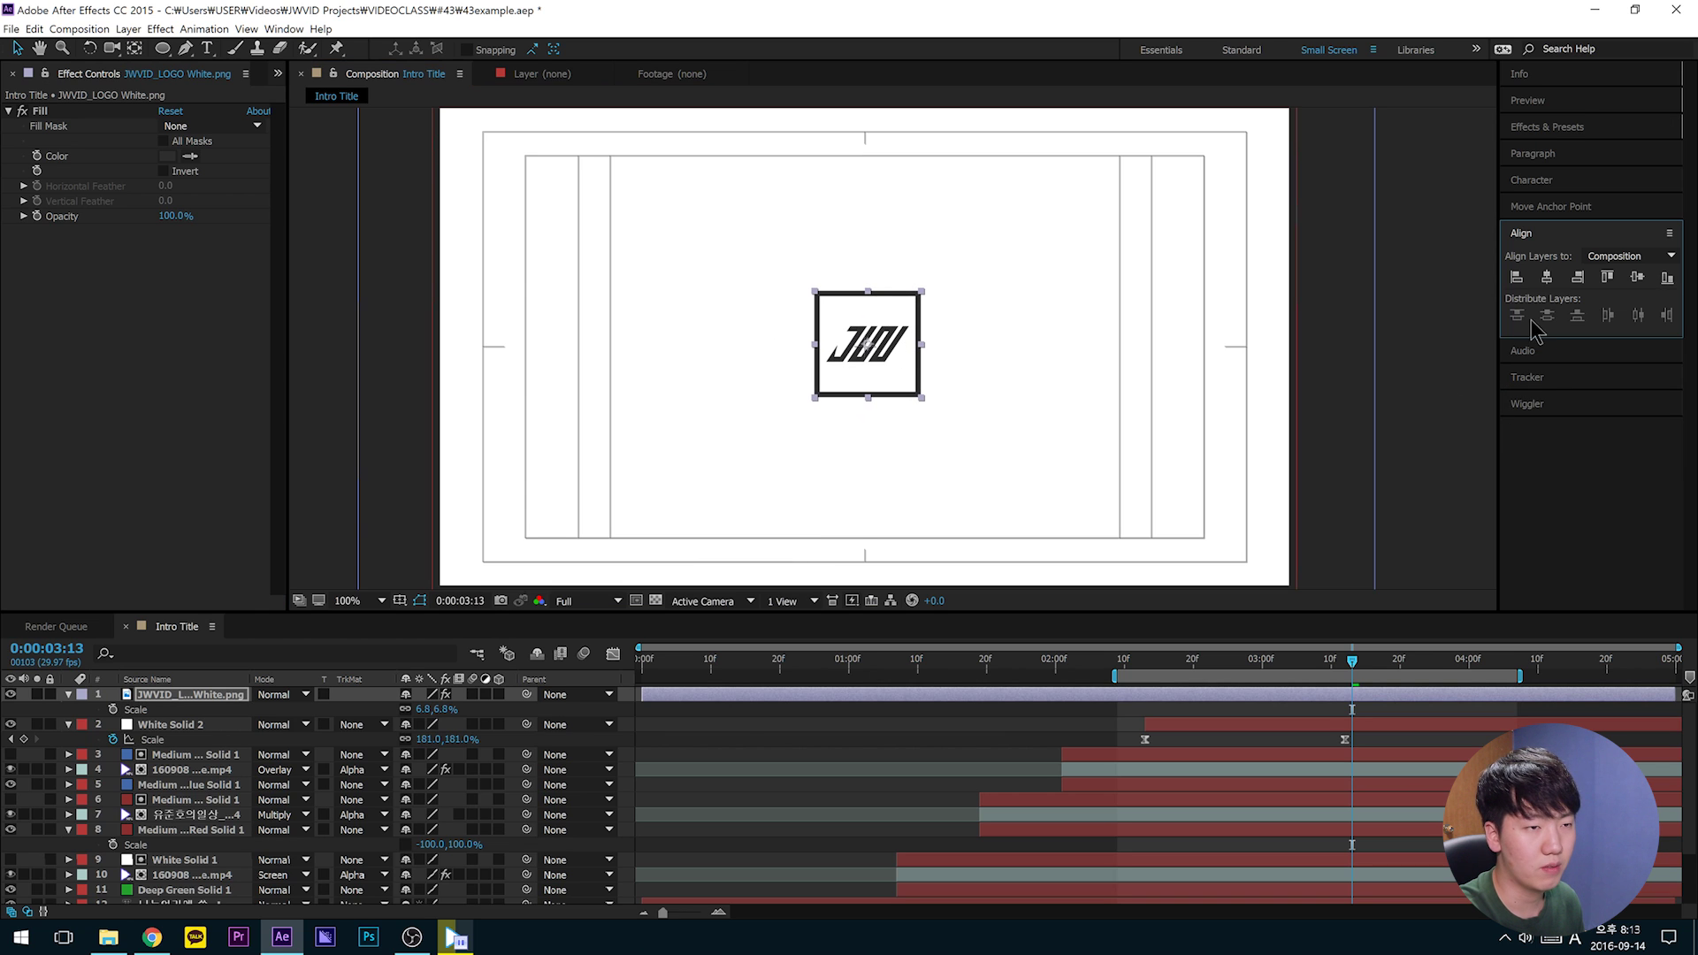
left_click(1547, 277)
left_click(1637, 278)
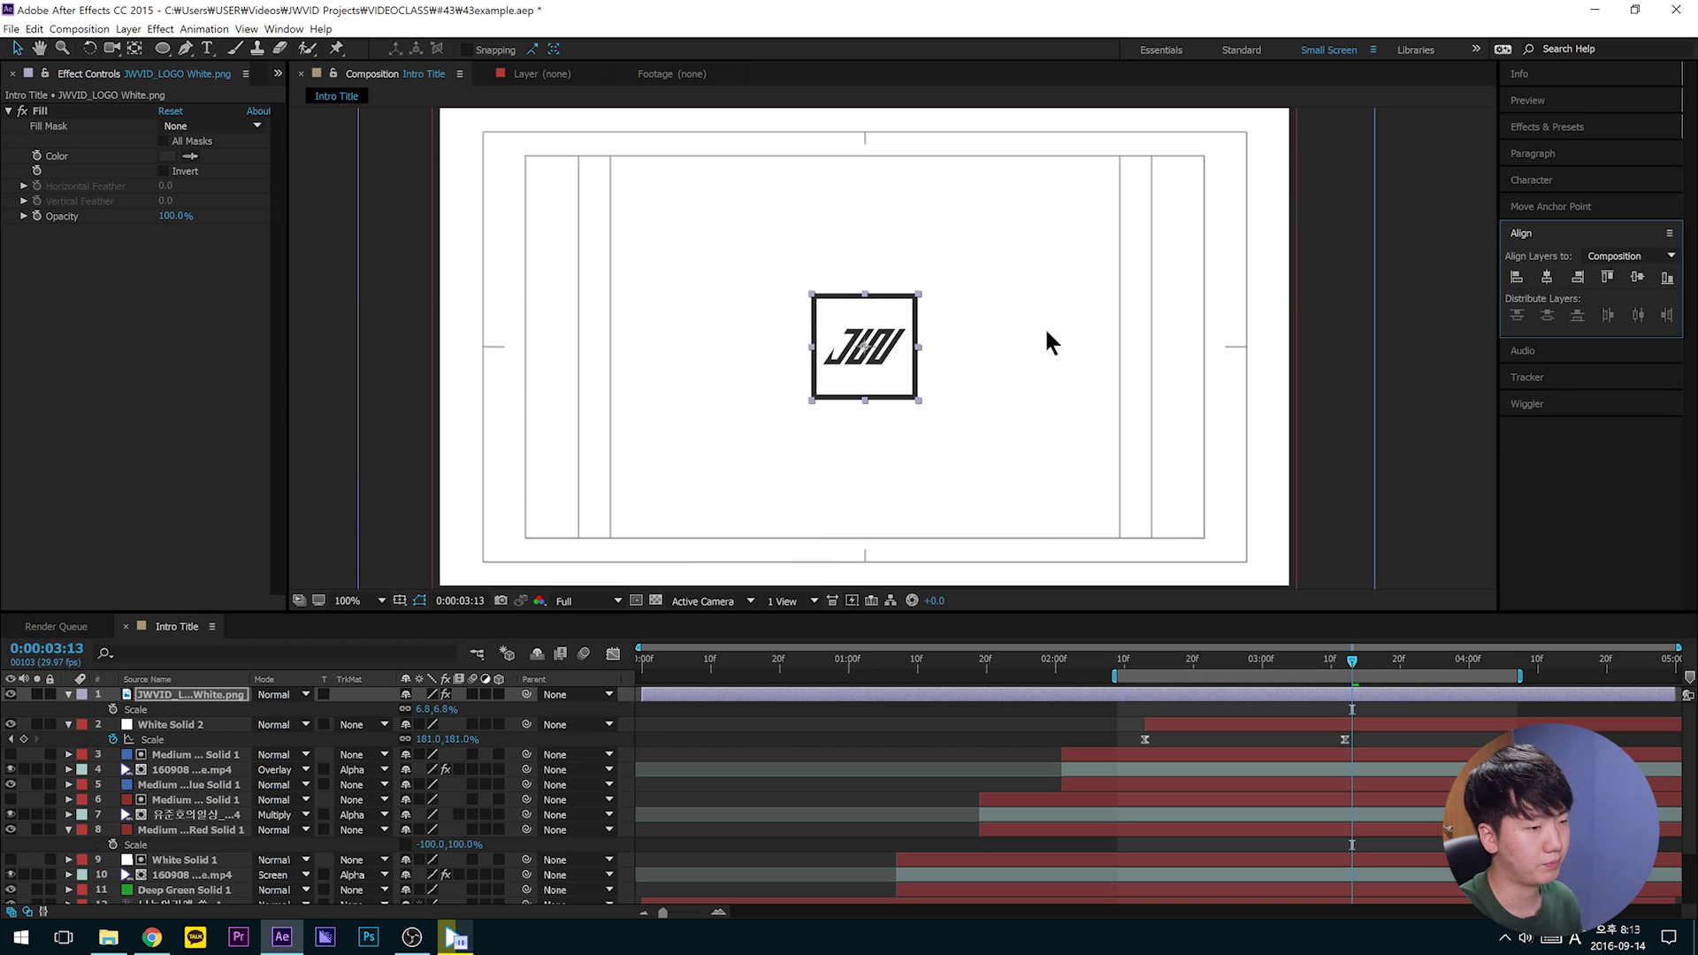
Step: Trim the start of the logo layer to 0:00:02:13, in line with White Solid 2, and consult the reference video
key("Page_Up")
left_click_drag(670, 703, 1180, 727)
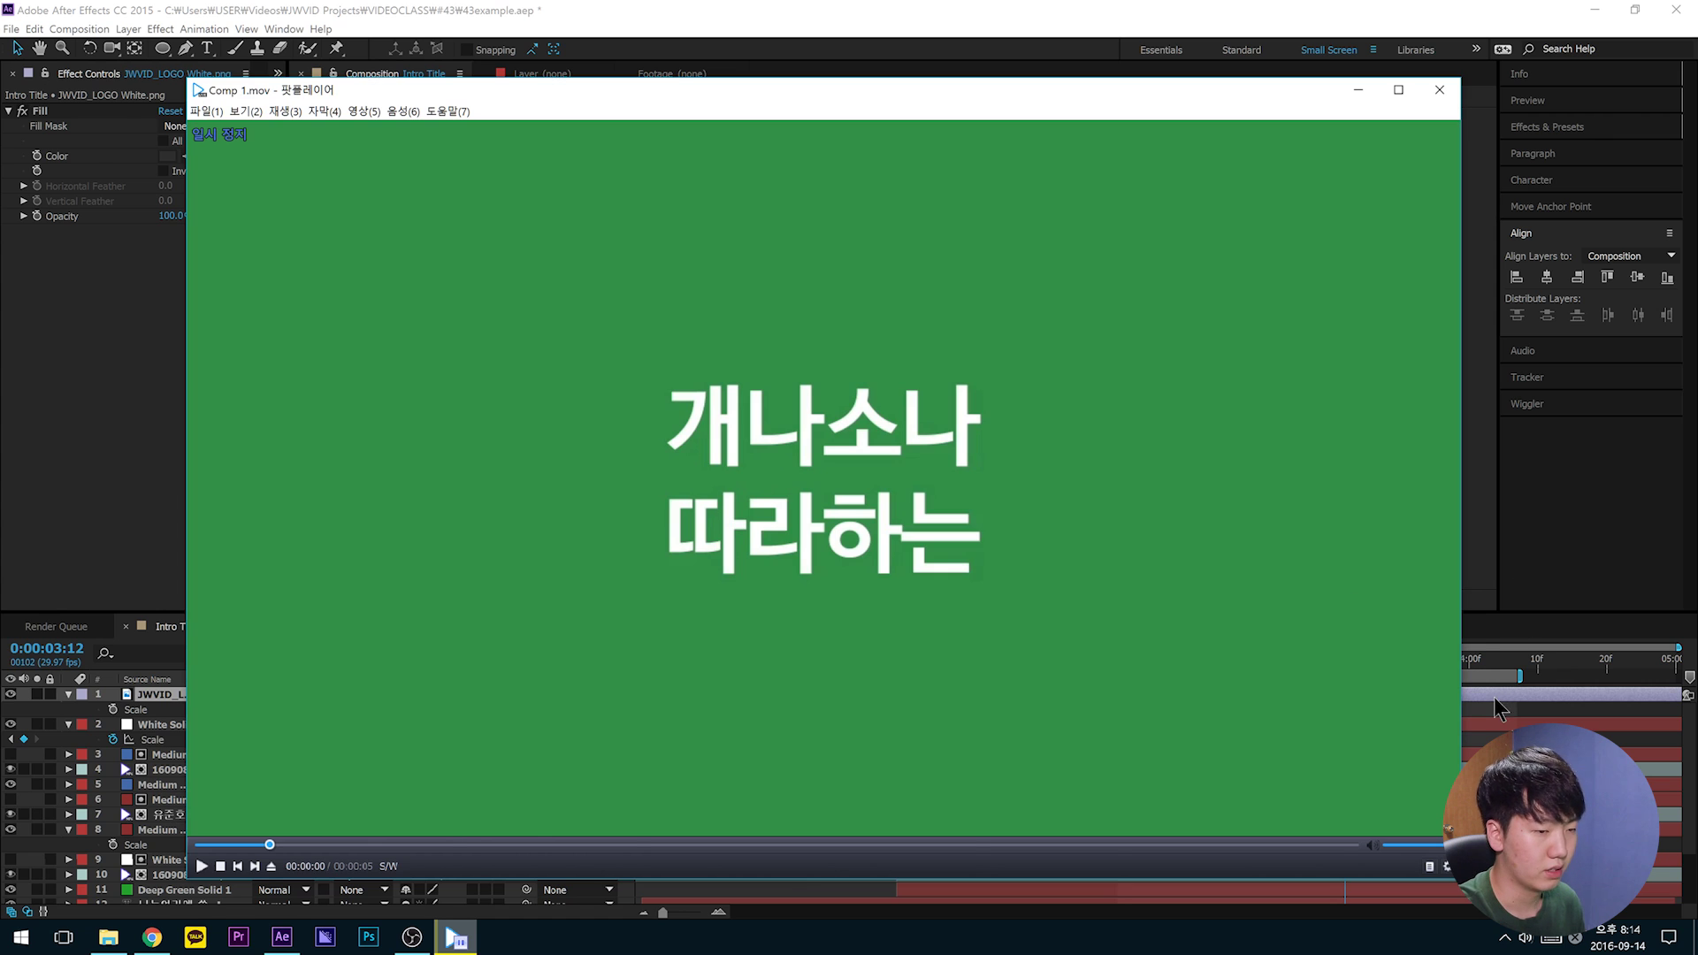
left_click(1497, 708)
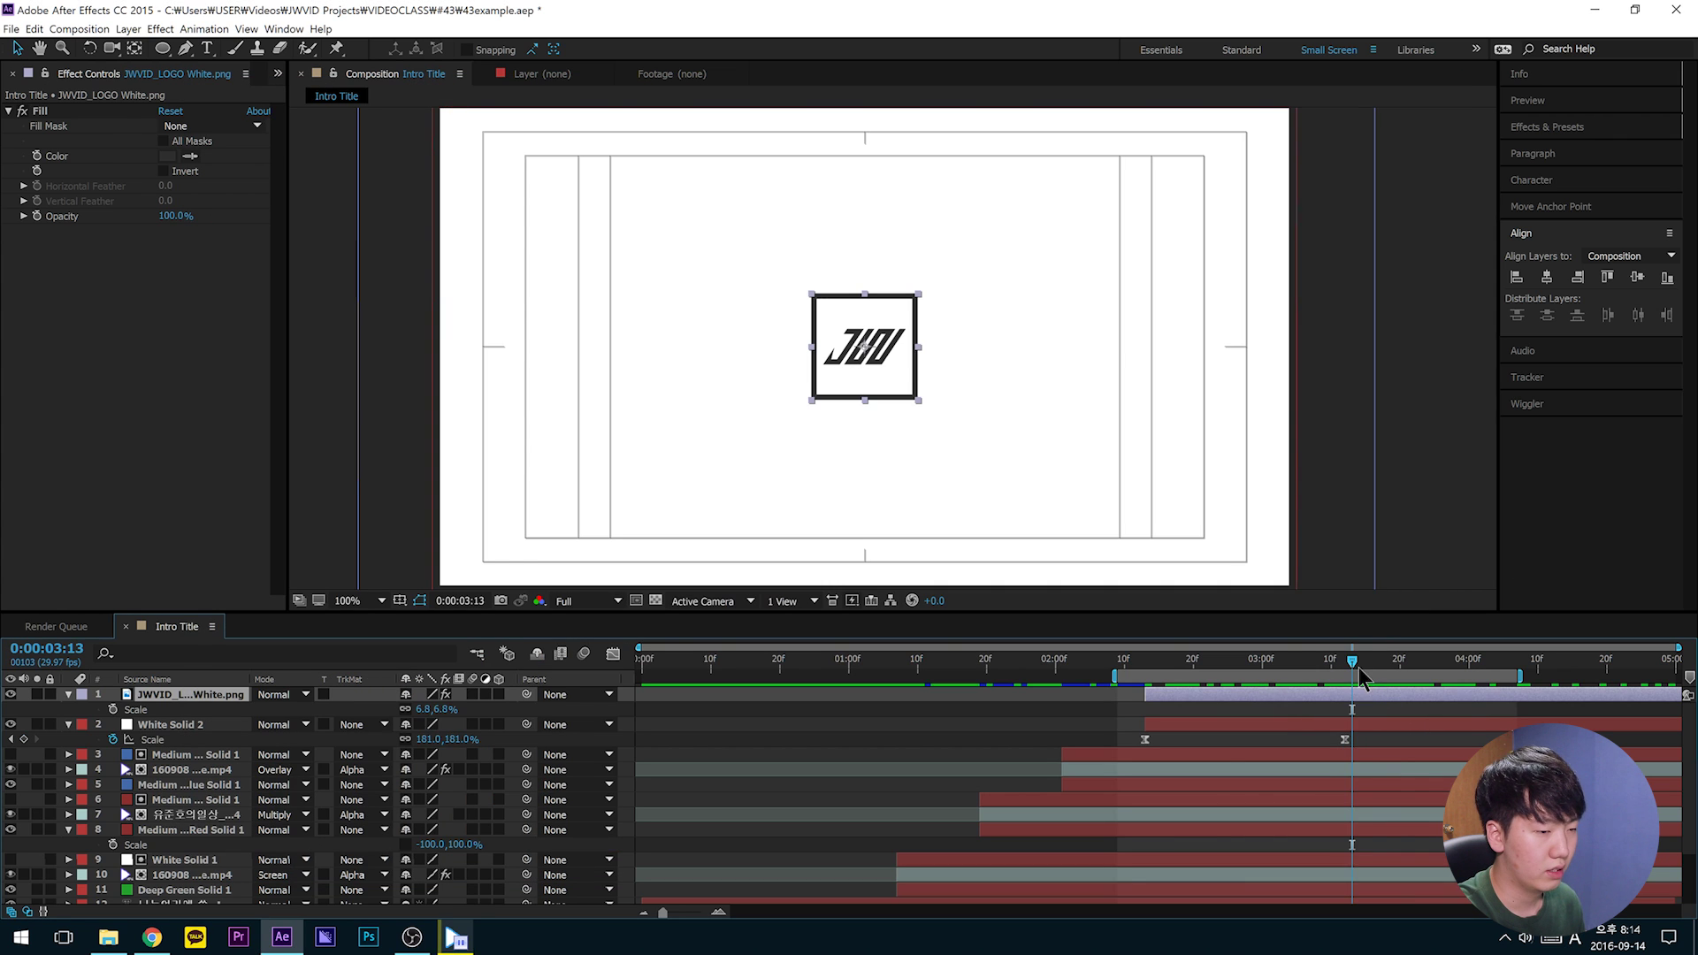
Step: Add Scale keyframes to the logo layer at 0:00:04:29 and 0:00:02:13
left_click_drag(1471, 666, 1435, 681)
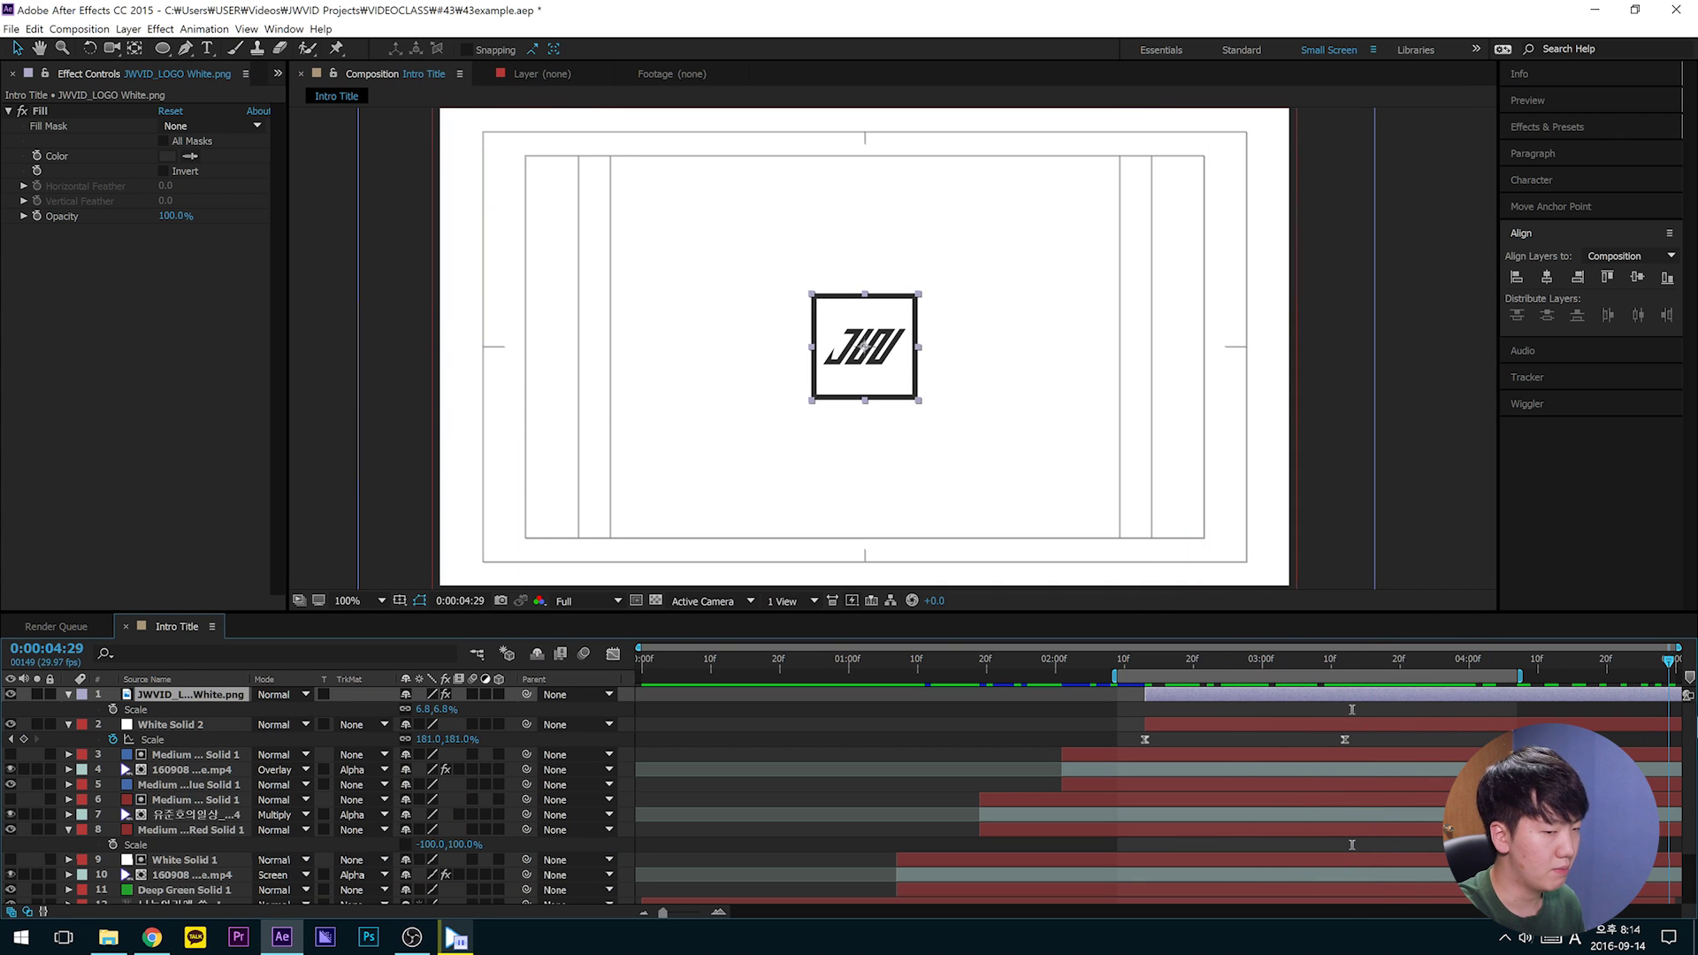
left_click(113, 709)
left_click_drag(1312, 656, 1145, 665)
left_click(24, 709)
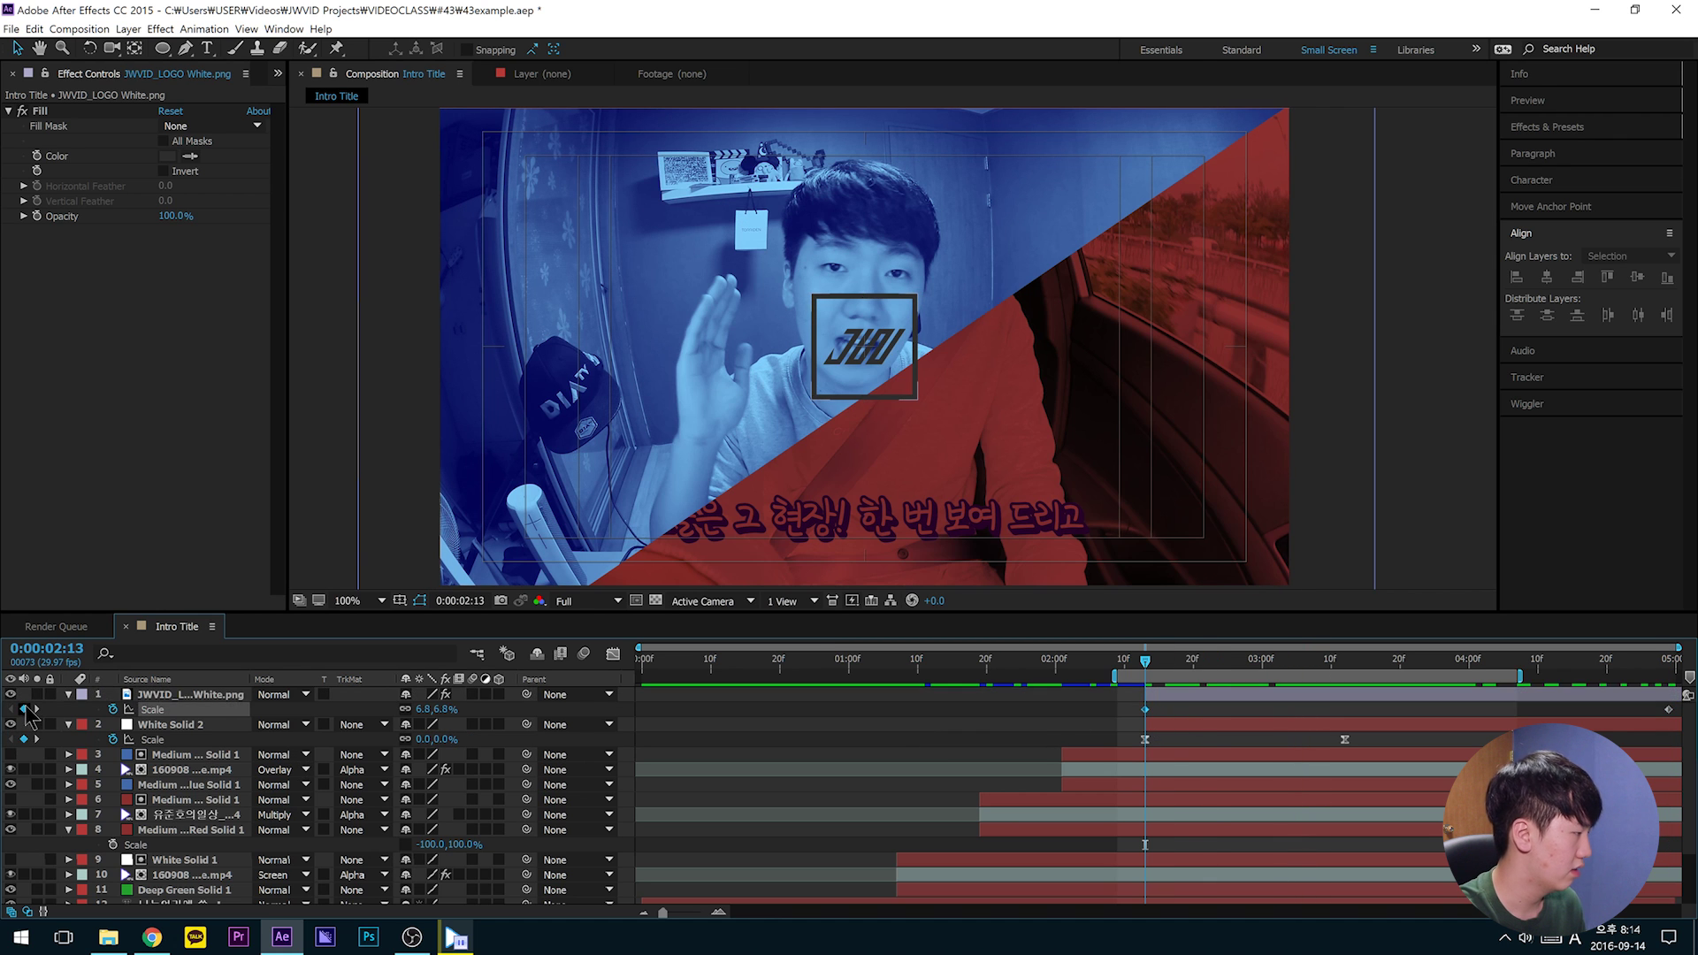
Step: Raise the logo's Scale keyframe at 0:00:04:29 to 8.8%
left_click(1641, 658)
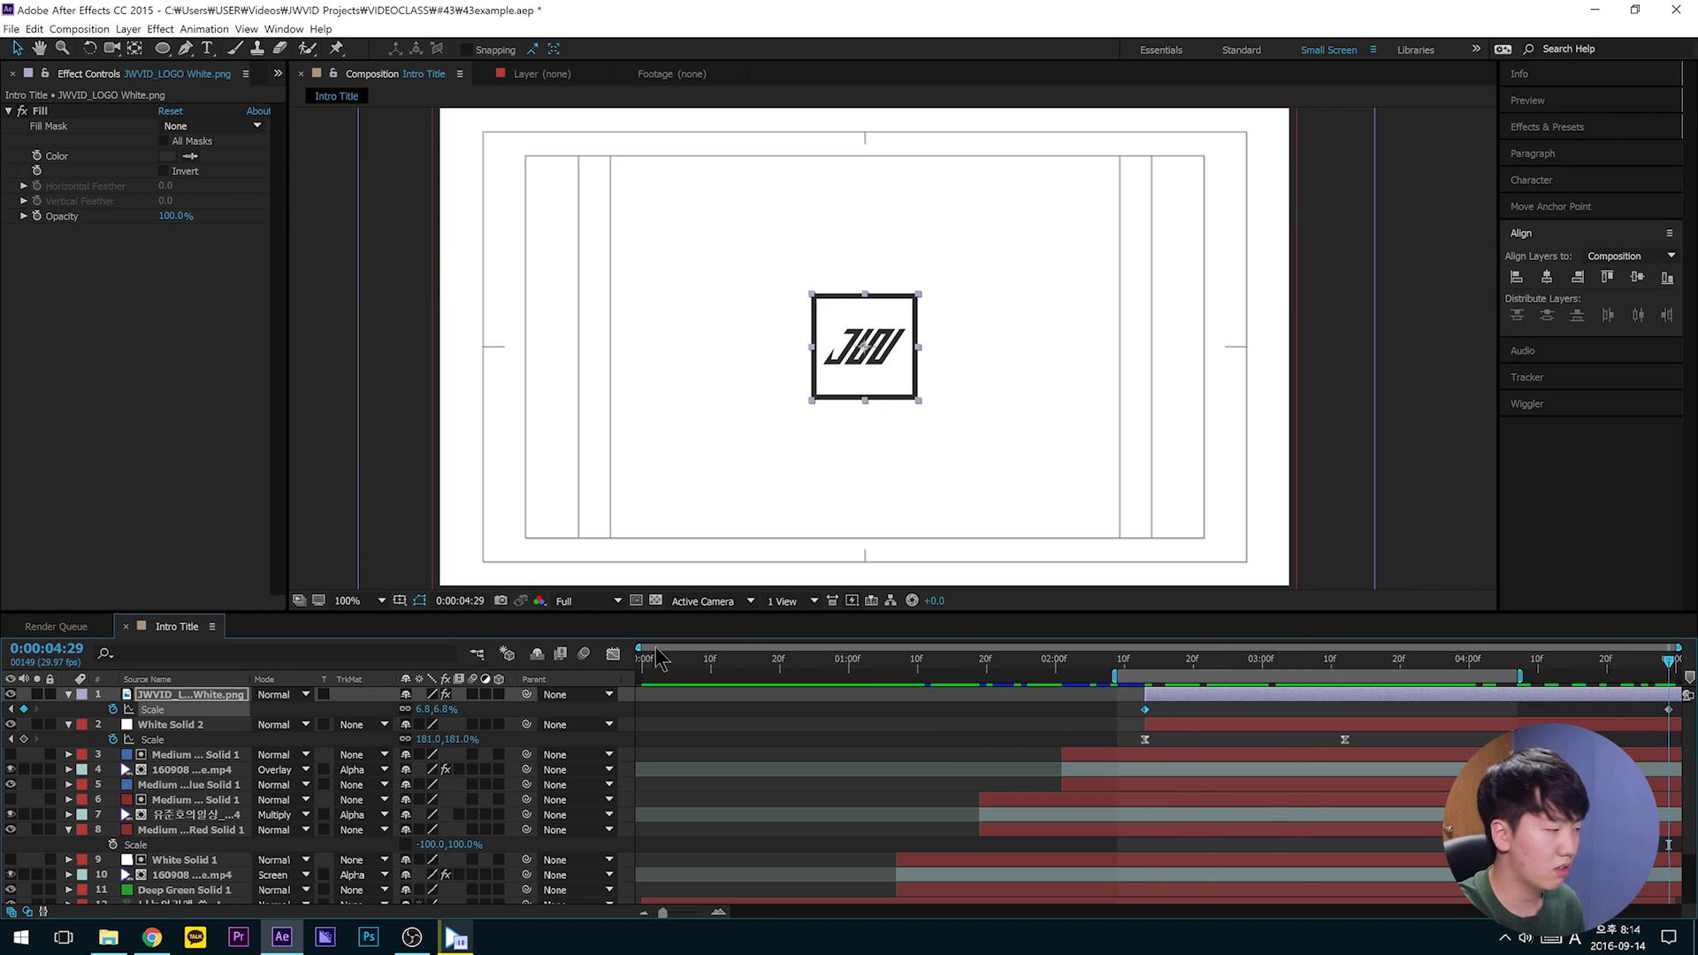
left_click(433, 718)
mouse_move(431, 713)
left_mouse_down()
mouse_move(504, 709)
mouse_move(444, 707)
left_mouse_up()
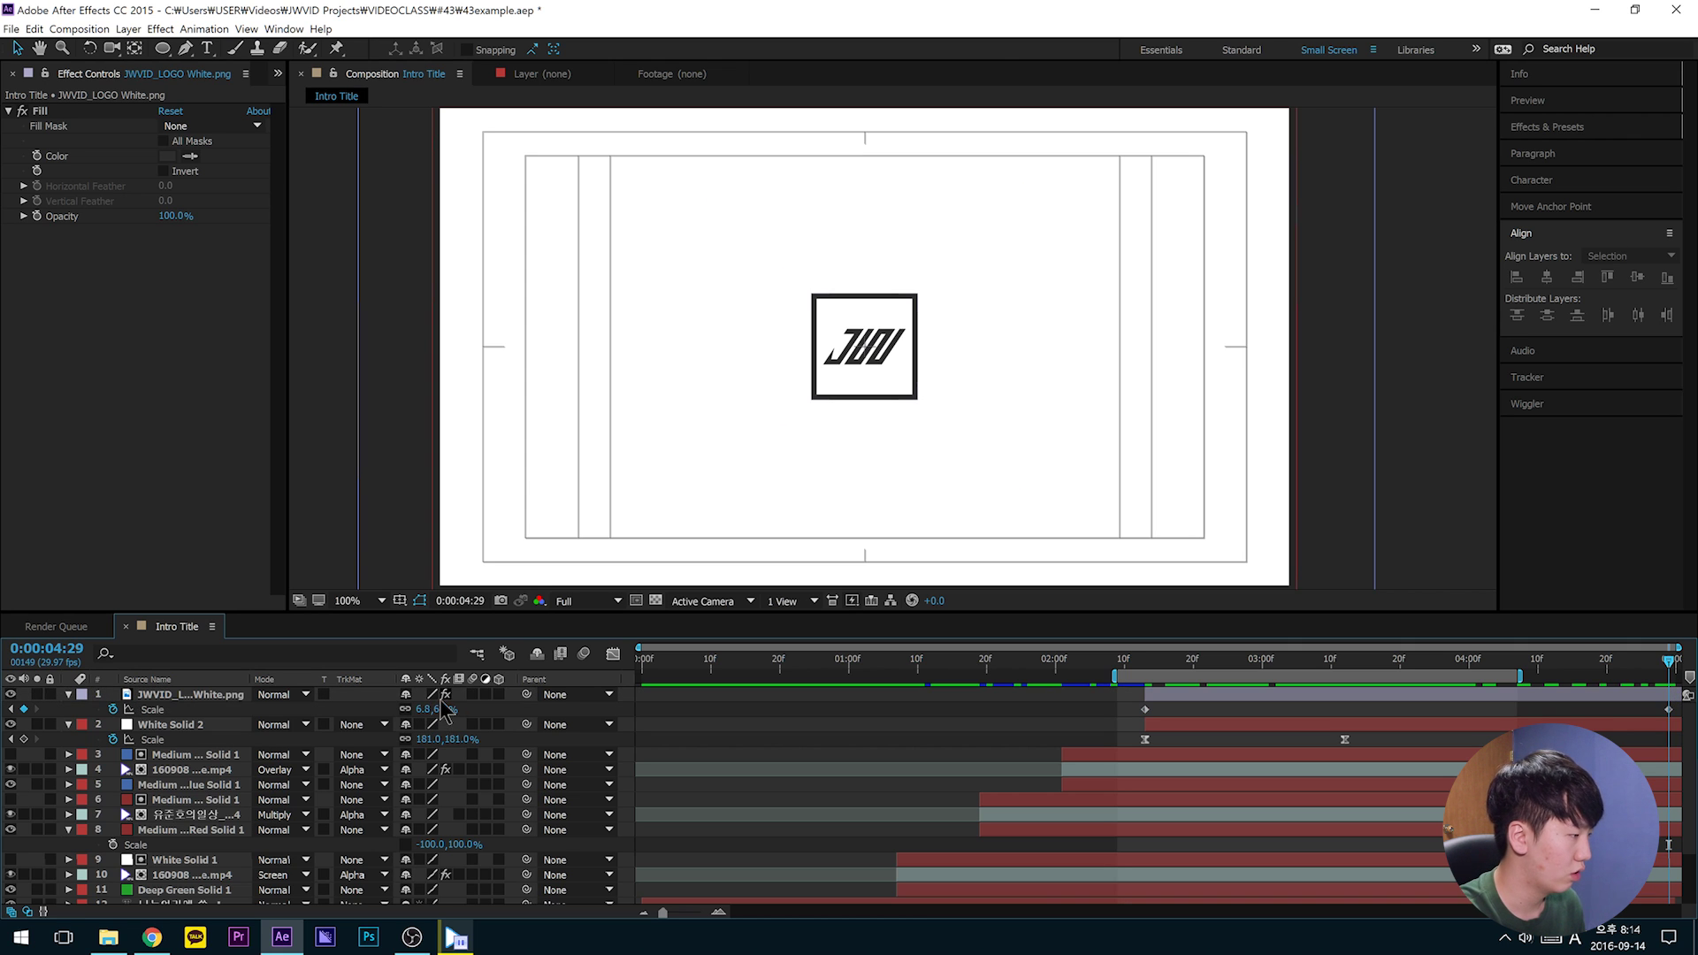
key("Up")
key("Up")
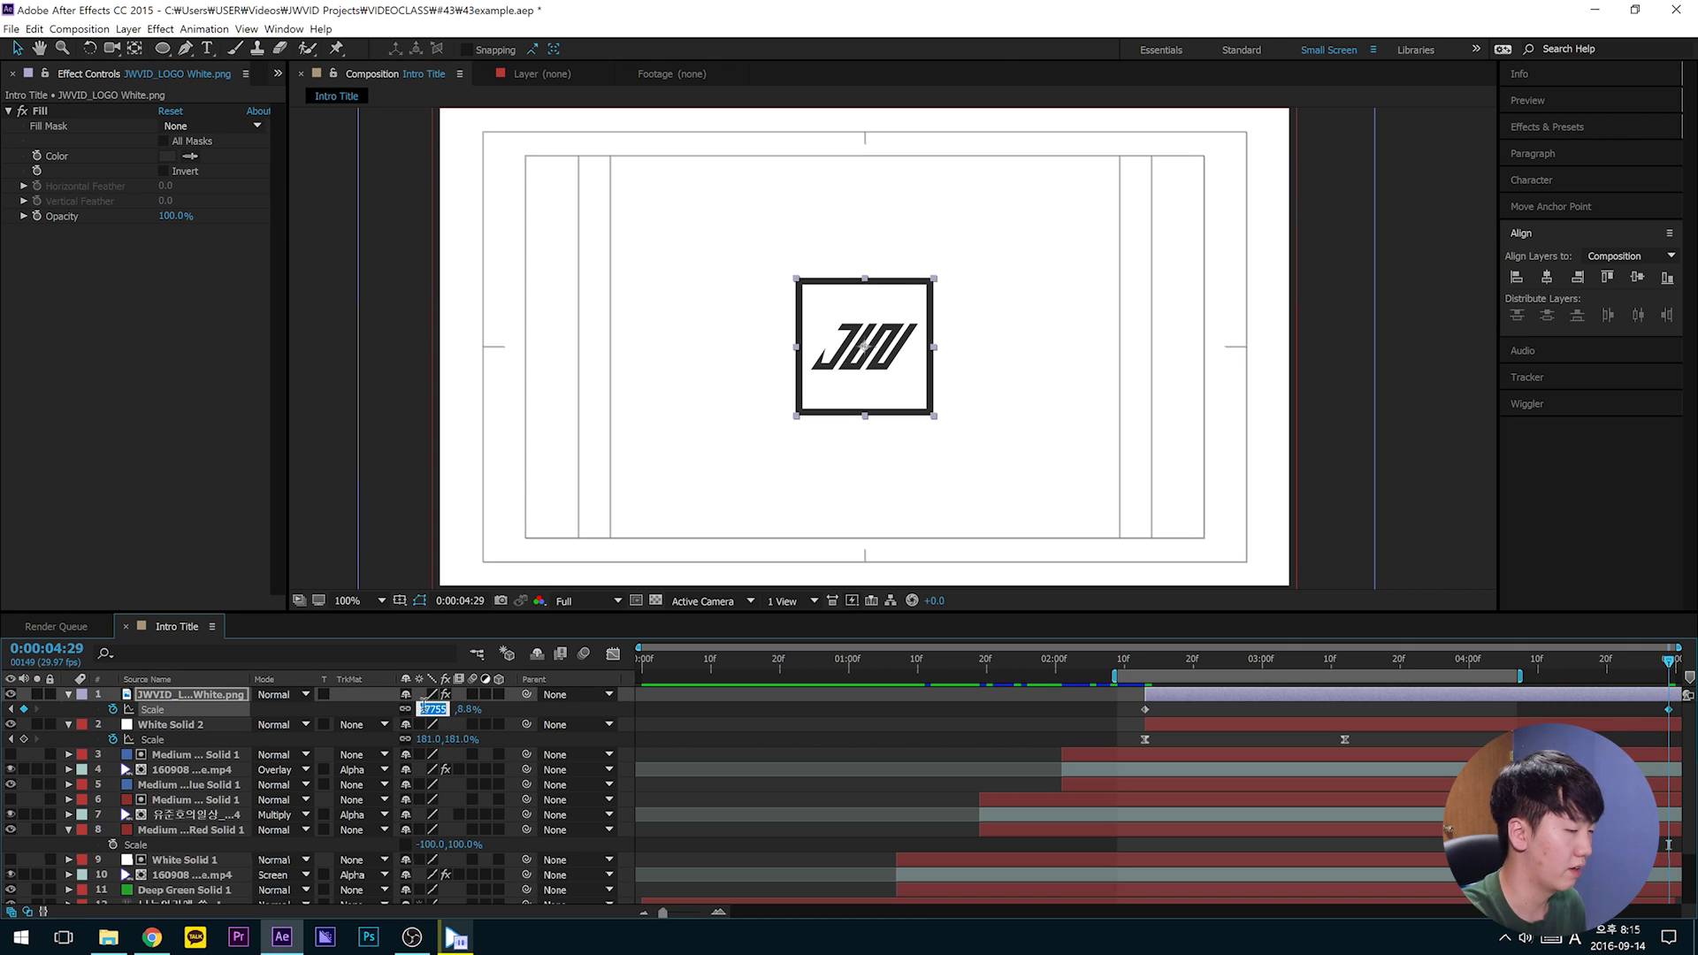
Step: At 0:00:03:12, parent the JWVID_LOGO White.png layer to White Solid 2
left_click_drag(1663, 674, 1345, 698)
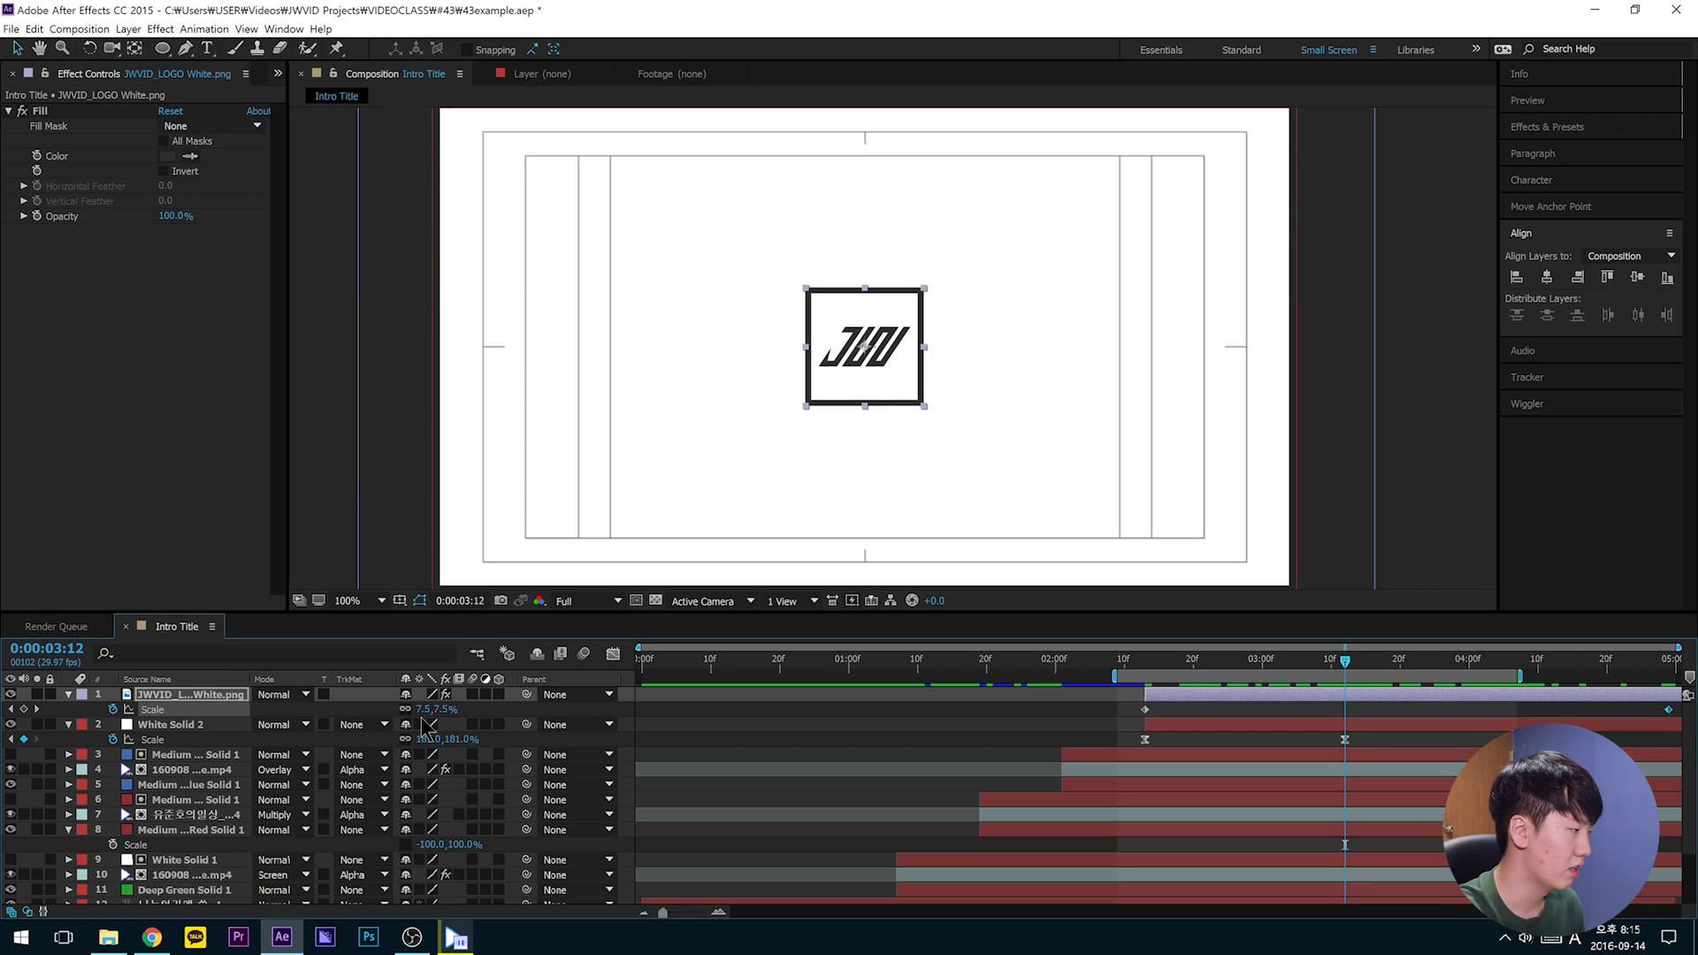
left_click(190, 696)
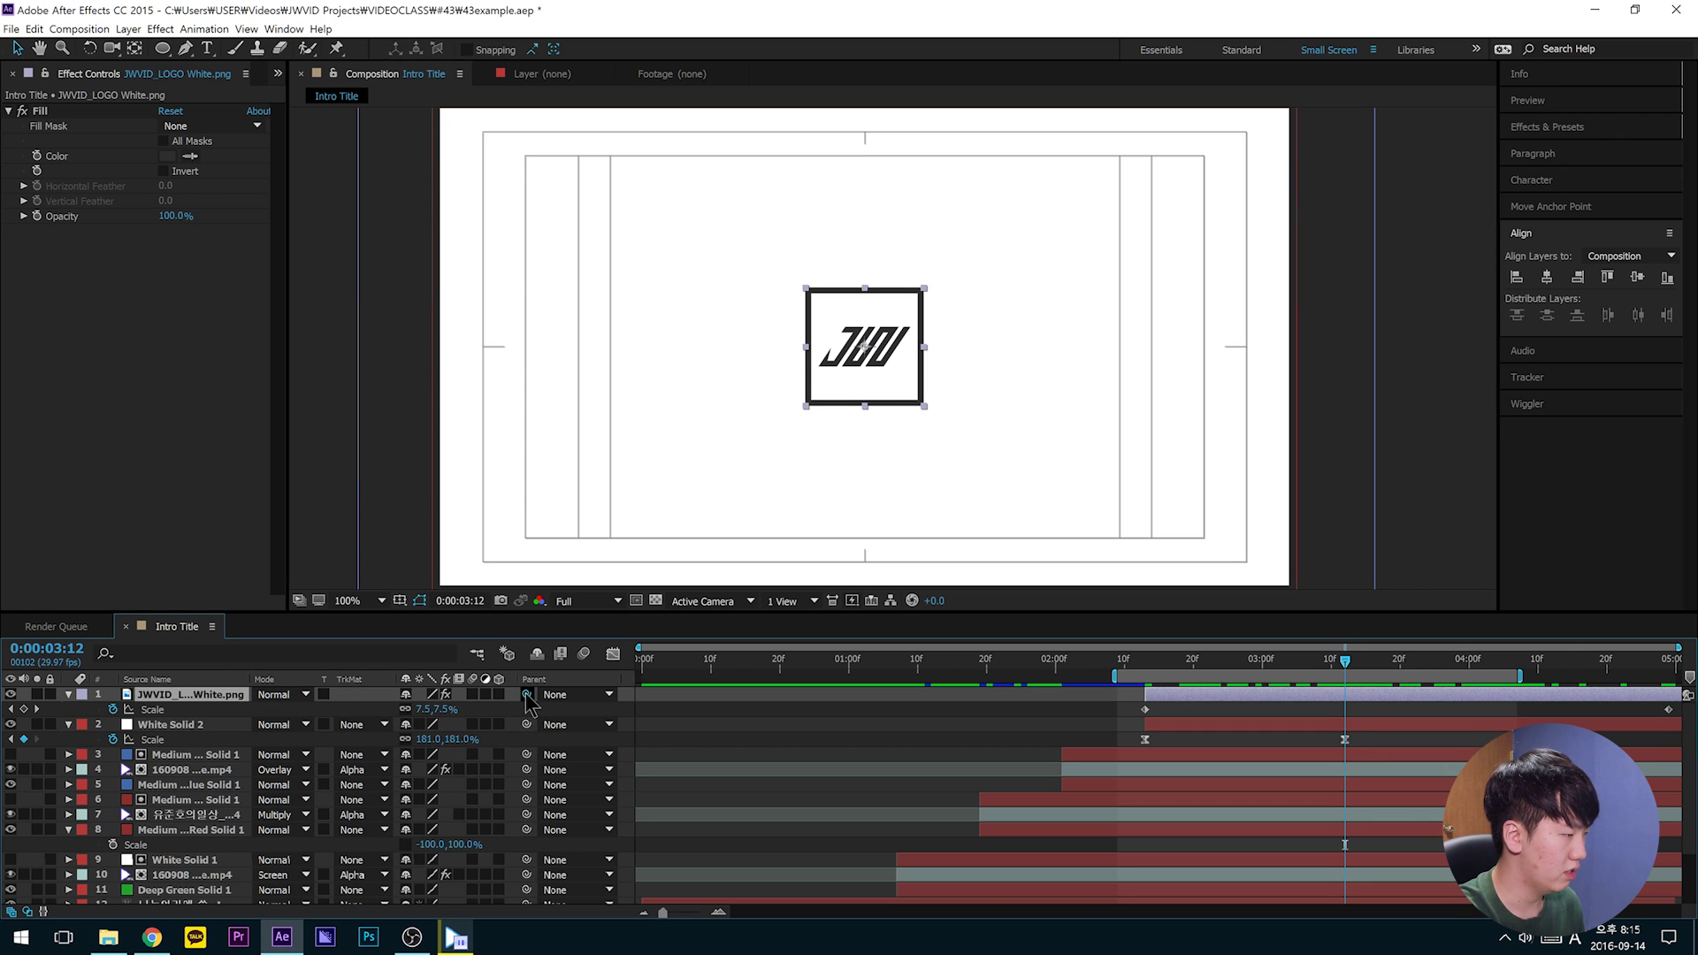
left_click_drag(485, 715, 362, 733)
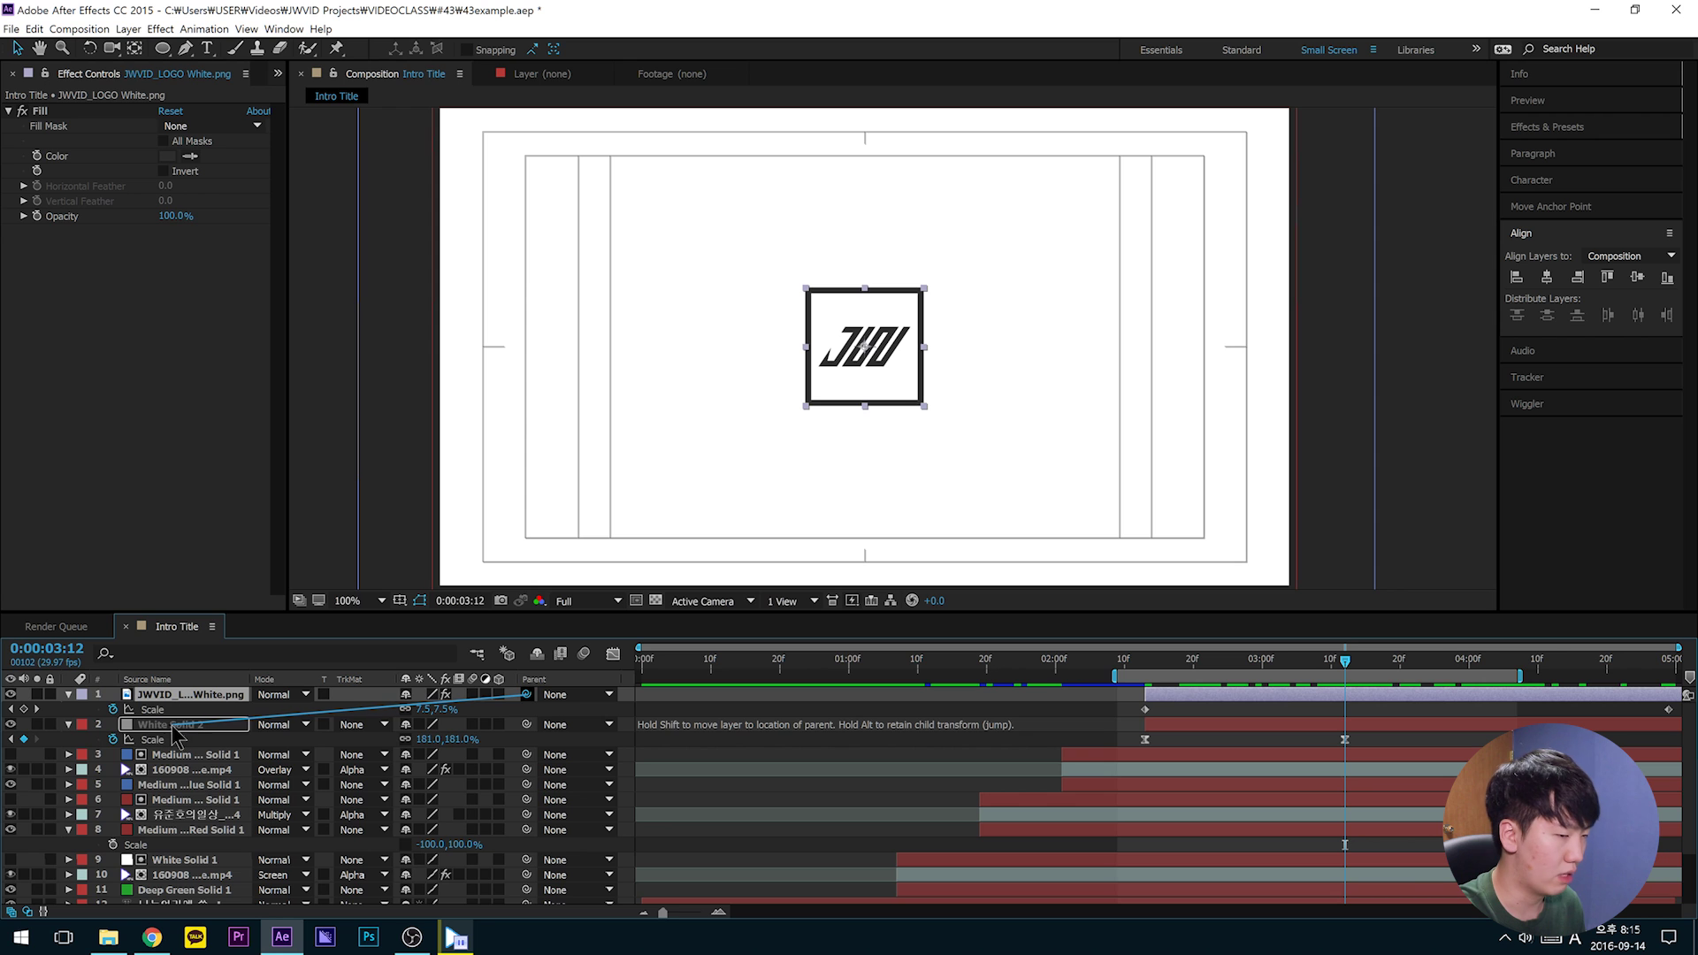
left_click_drag(172, 736, 171, 734)
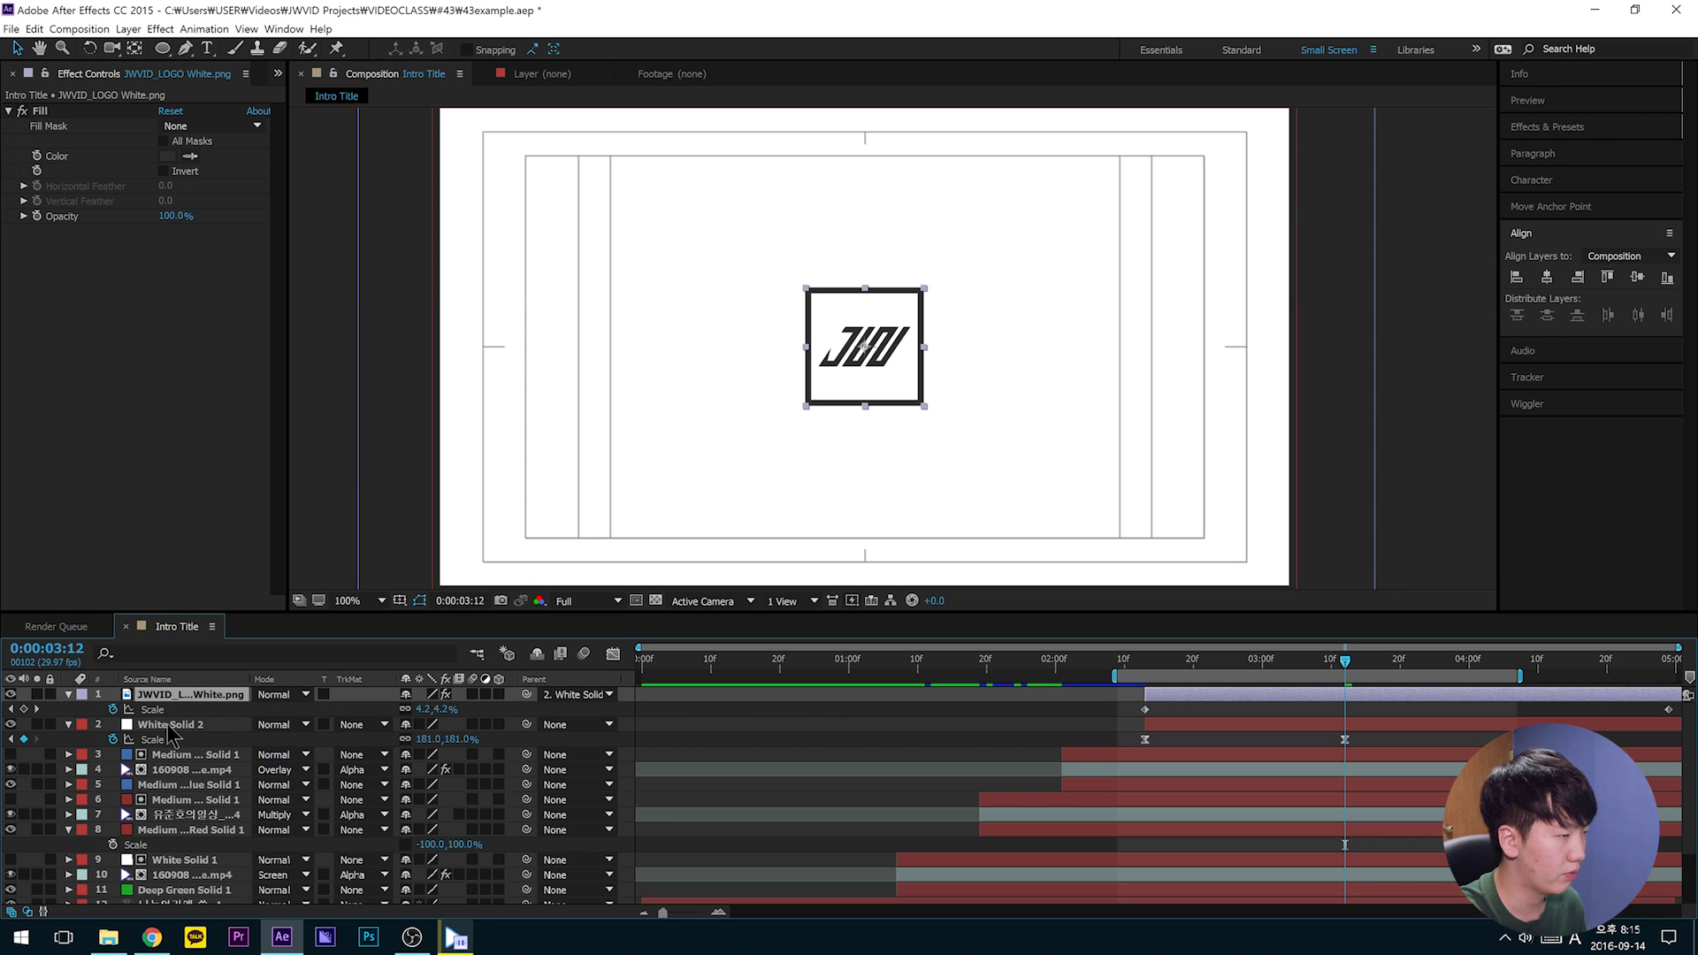
Step: Preview the logo reveal from 0:00:02:10 and replay the intro from 0:00:01:06
left_click_drag(1339, 661, 1123, 680)
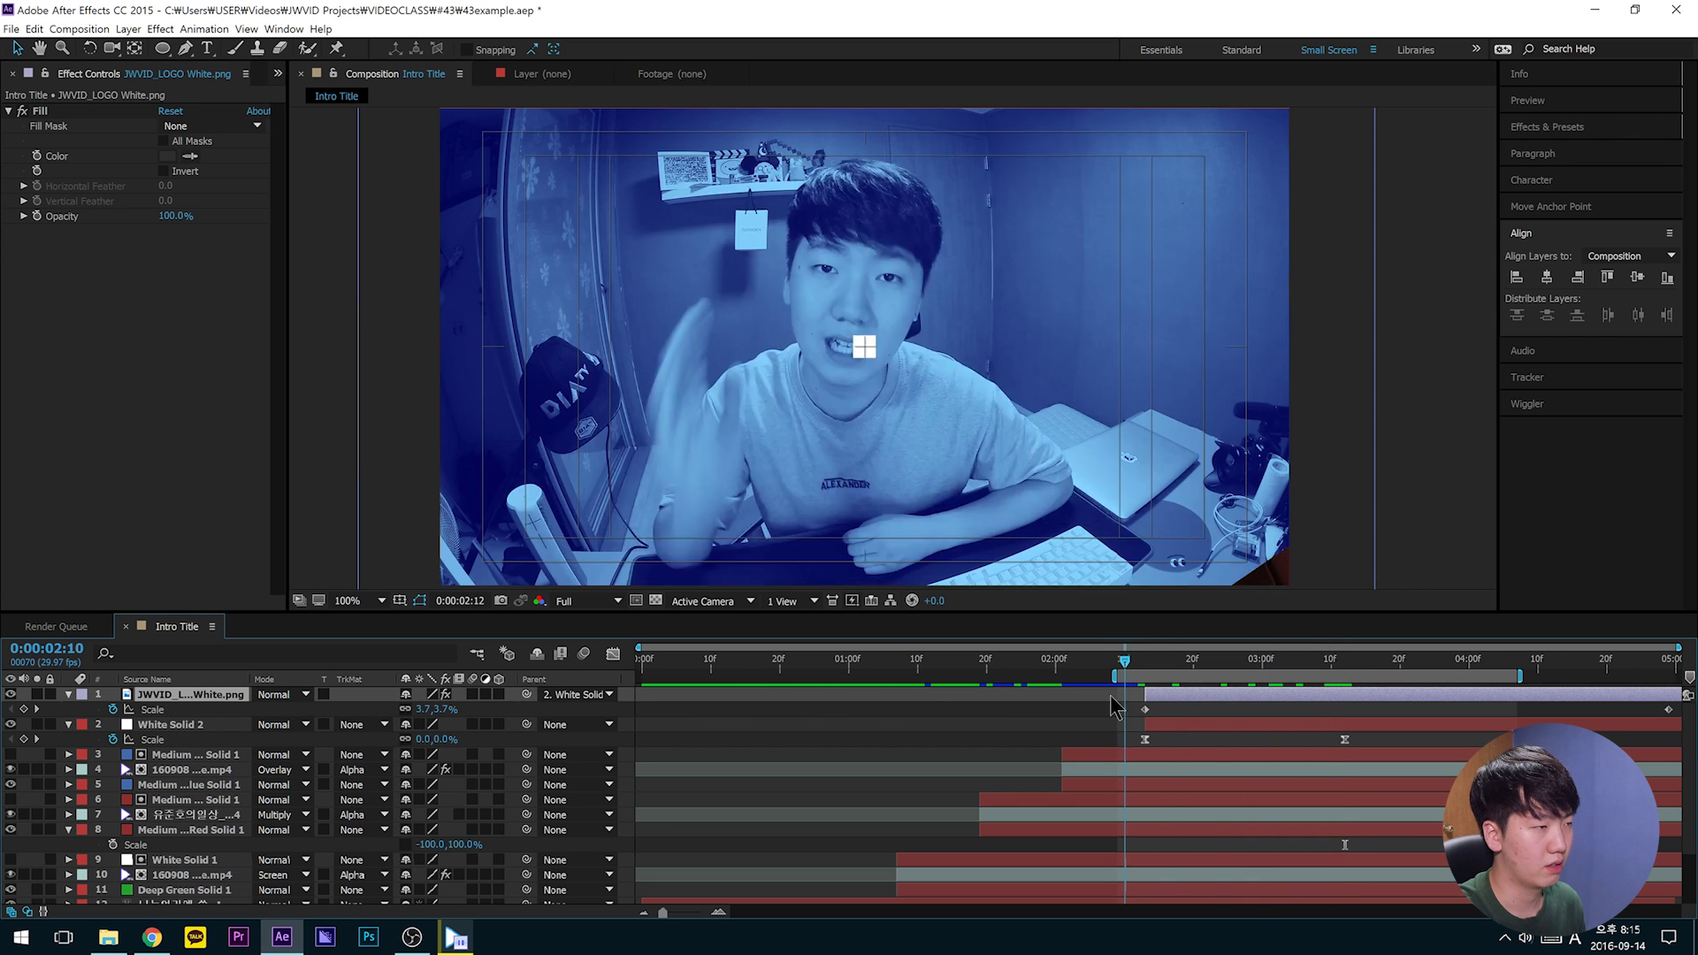
key("space")
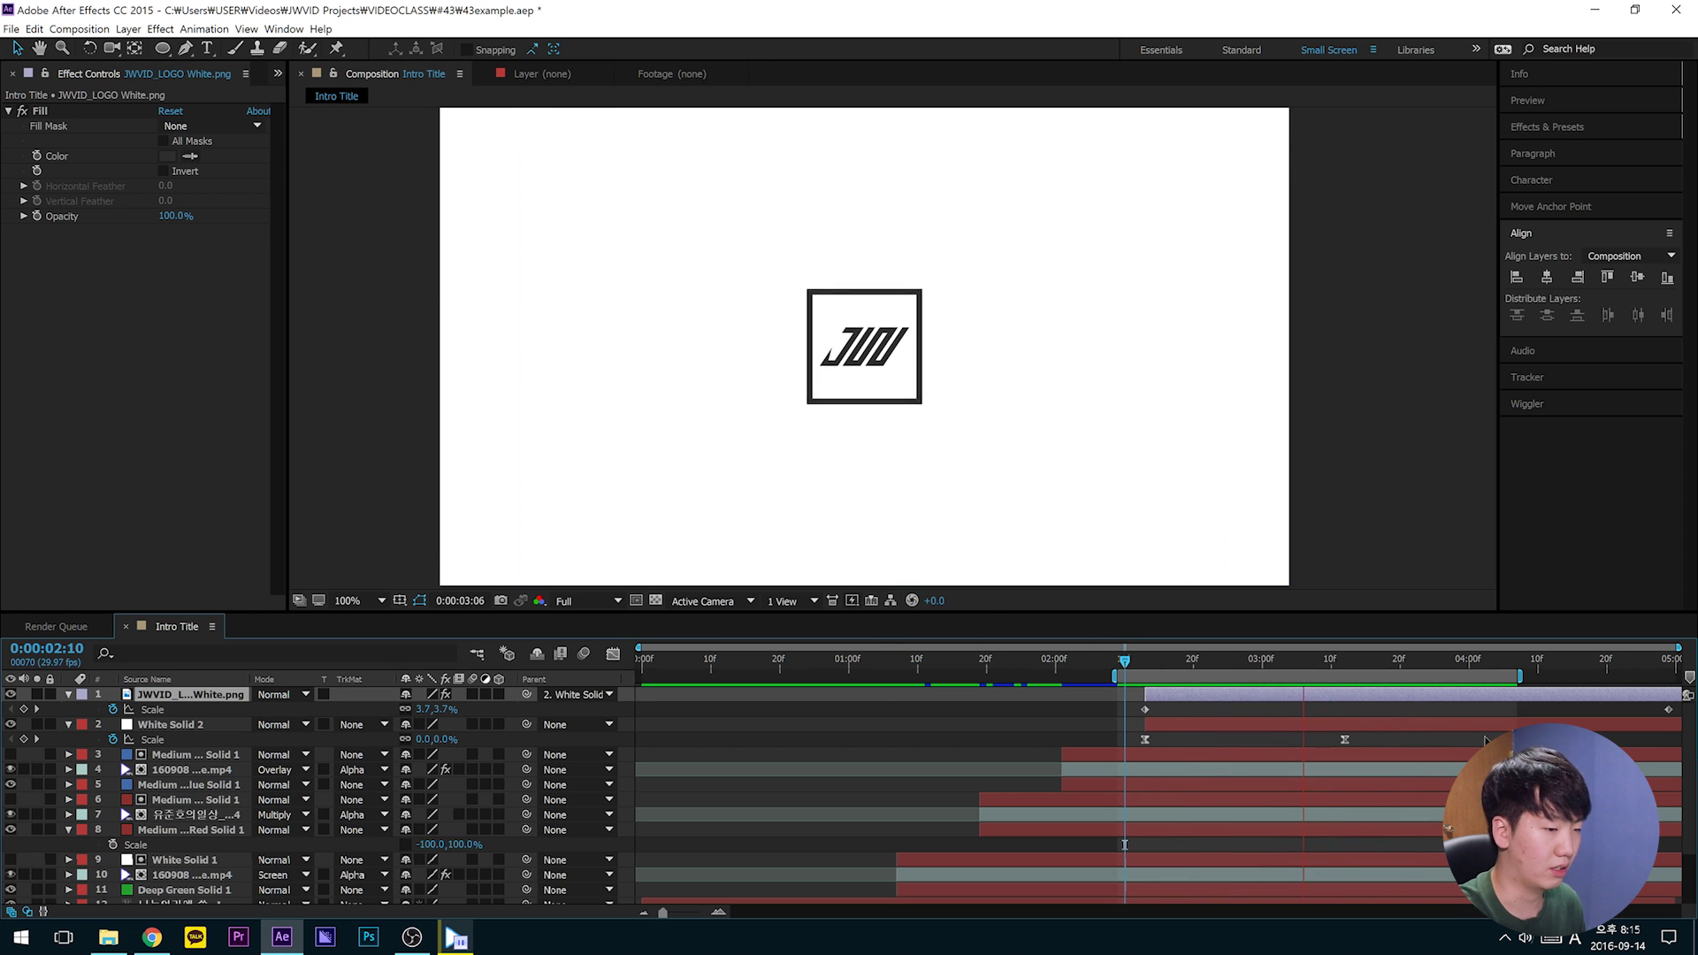
left_click(1061, 727)
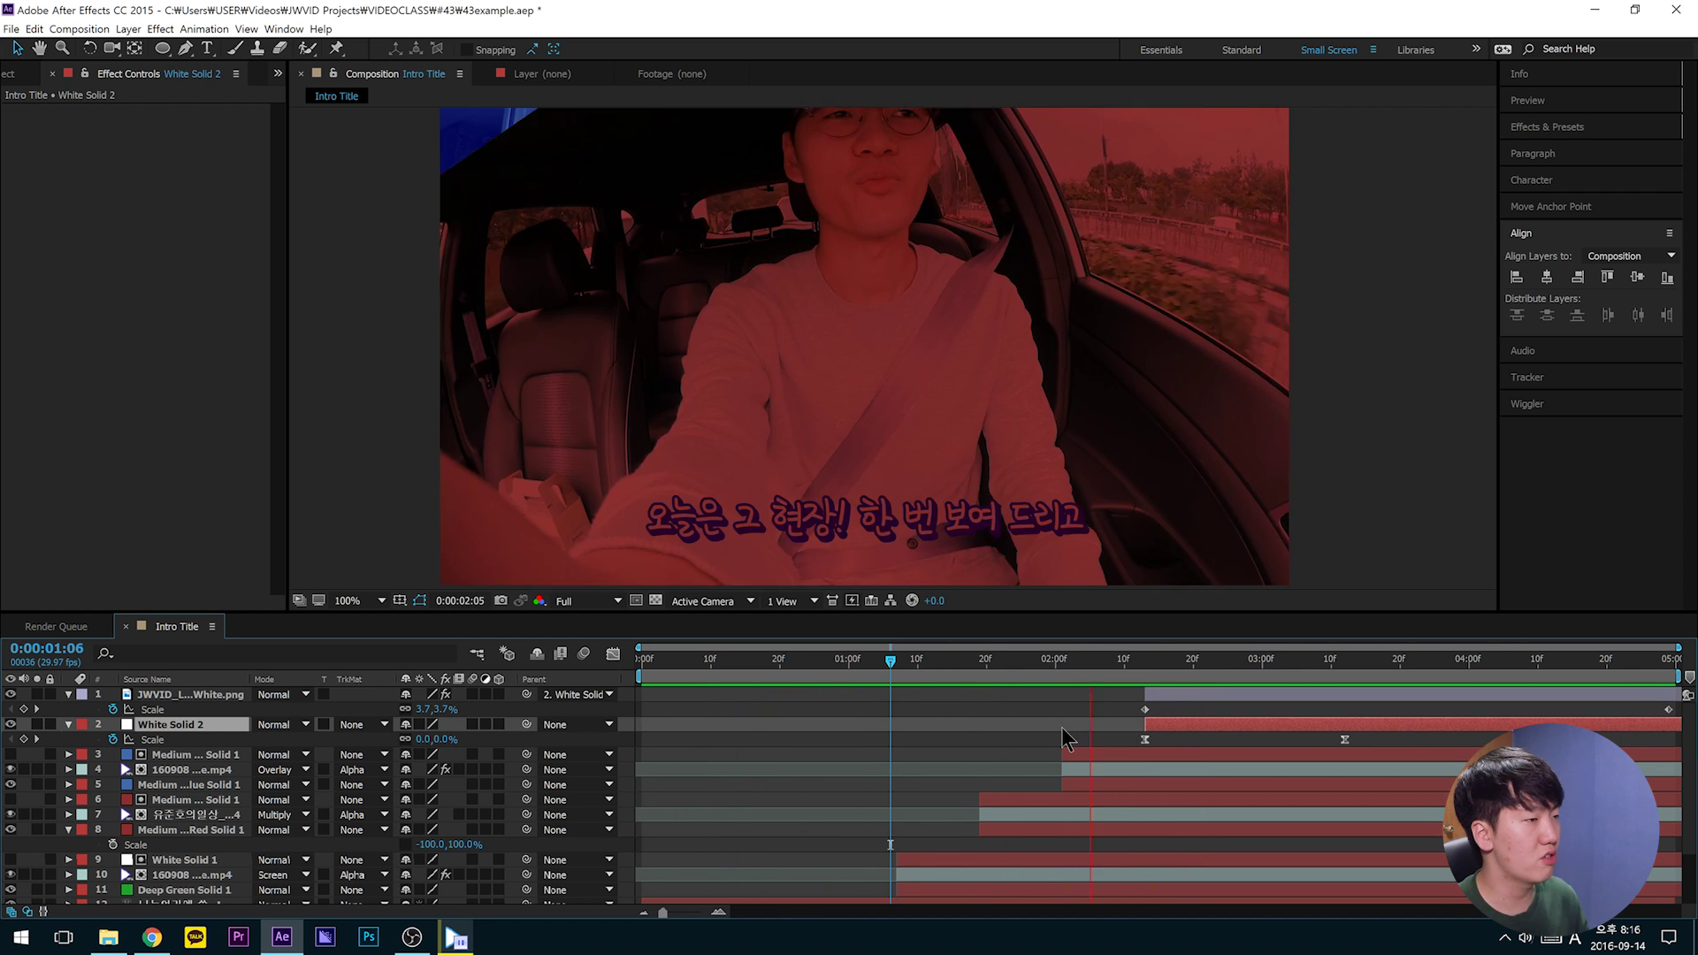
key("space")
Step: At 0:00:00:23, reduce the font size of the yellow title text layer to 92 px
left_click_drag(764, 661, 809, 796)
scroll(813, 827, "down", 2)
scroll(814, 827, "down", 1)
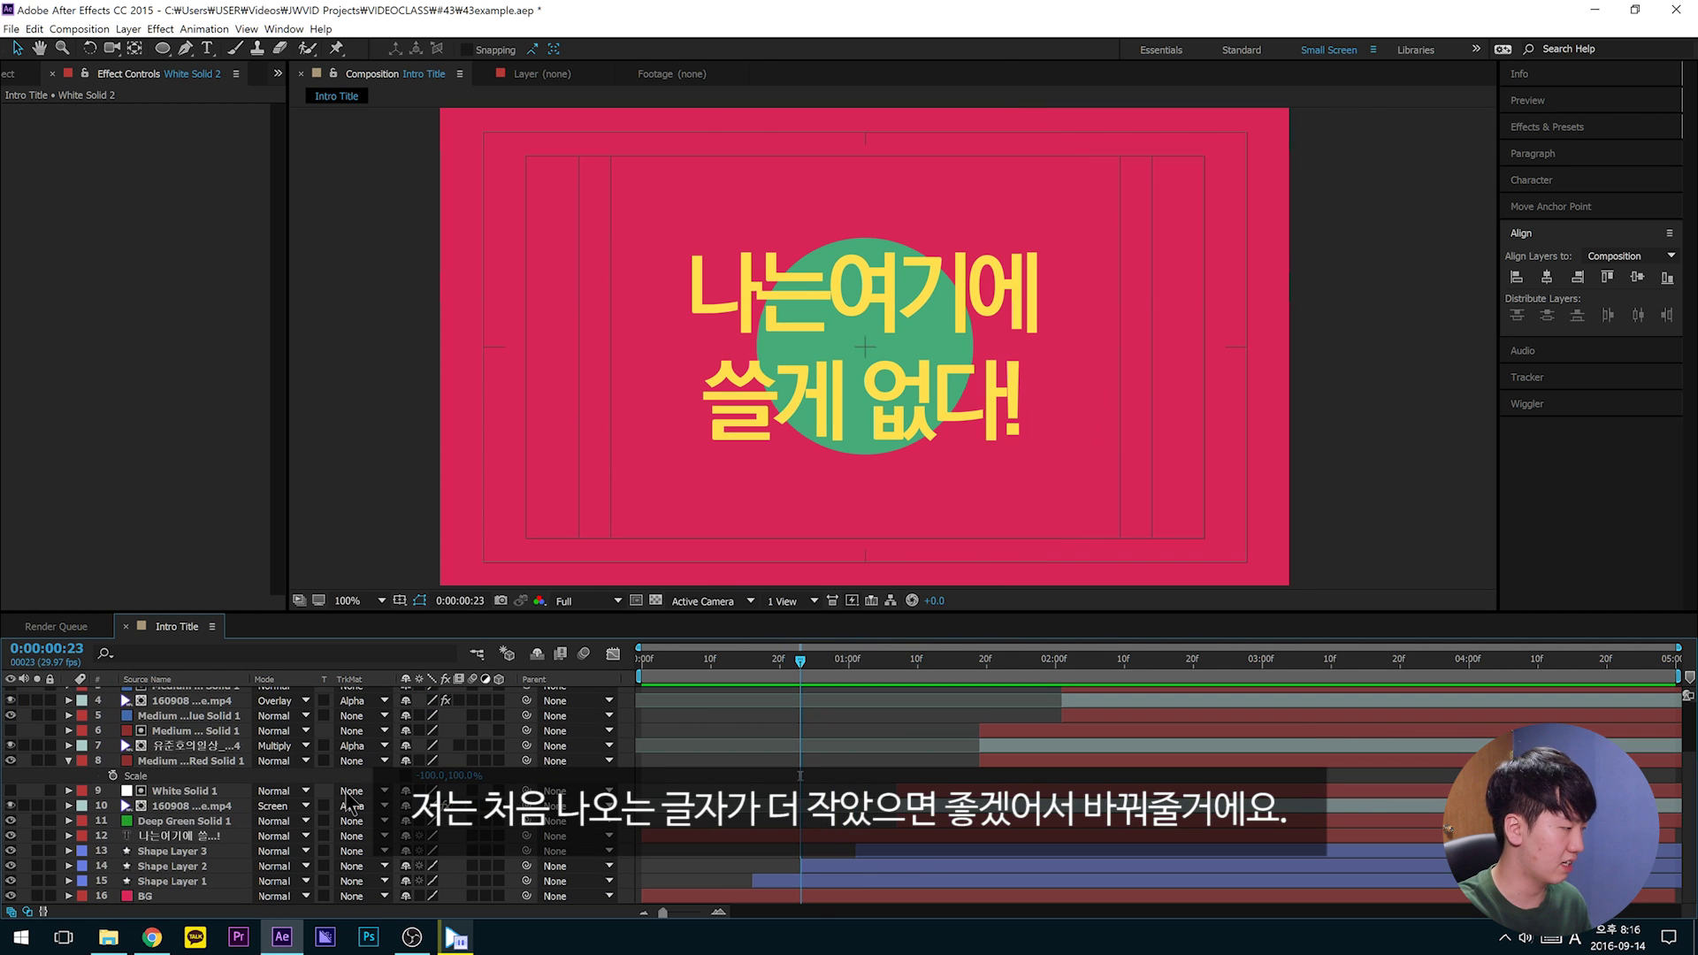
left_click(217, 836)
left_click(1561, 182)
left_click_drag(1552, 259, 1492, 259)
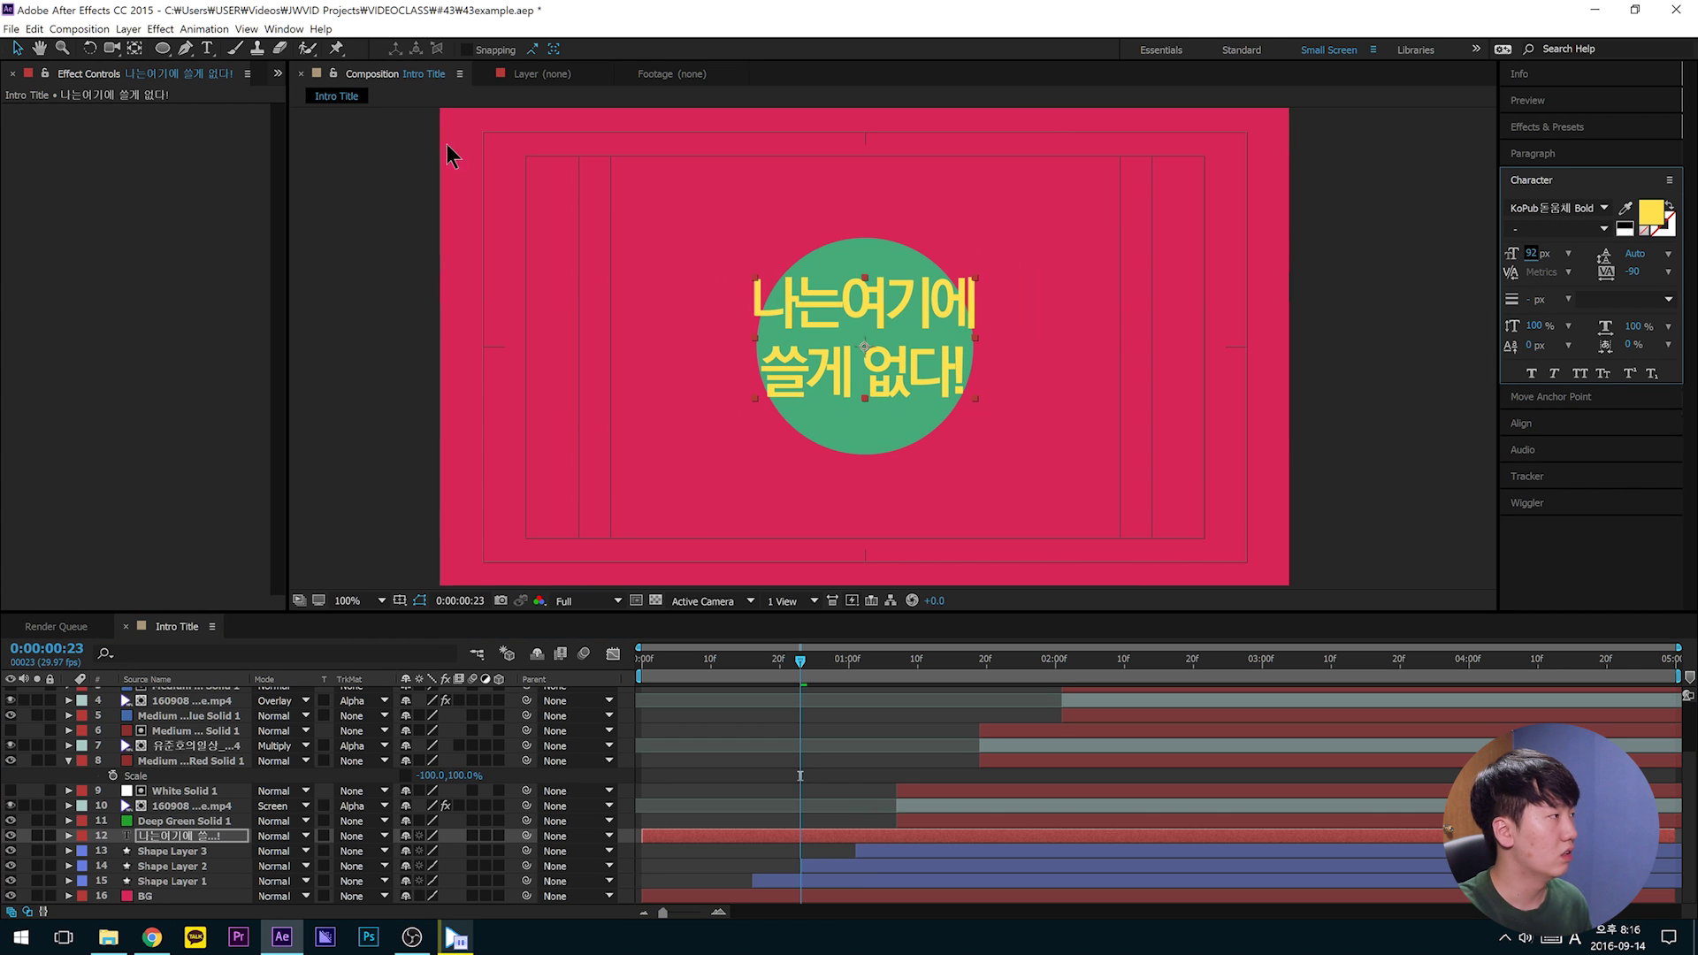
Step: Centre the title's anchor point on its text, align the layer to the composition's vertical centre, and preview the intro
left_click(136, 48)
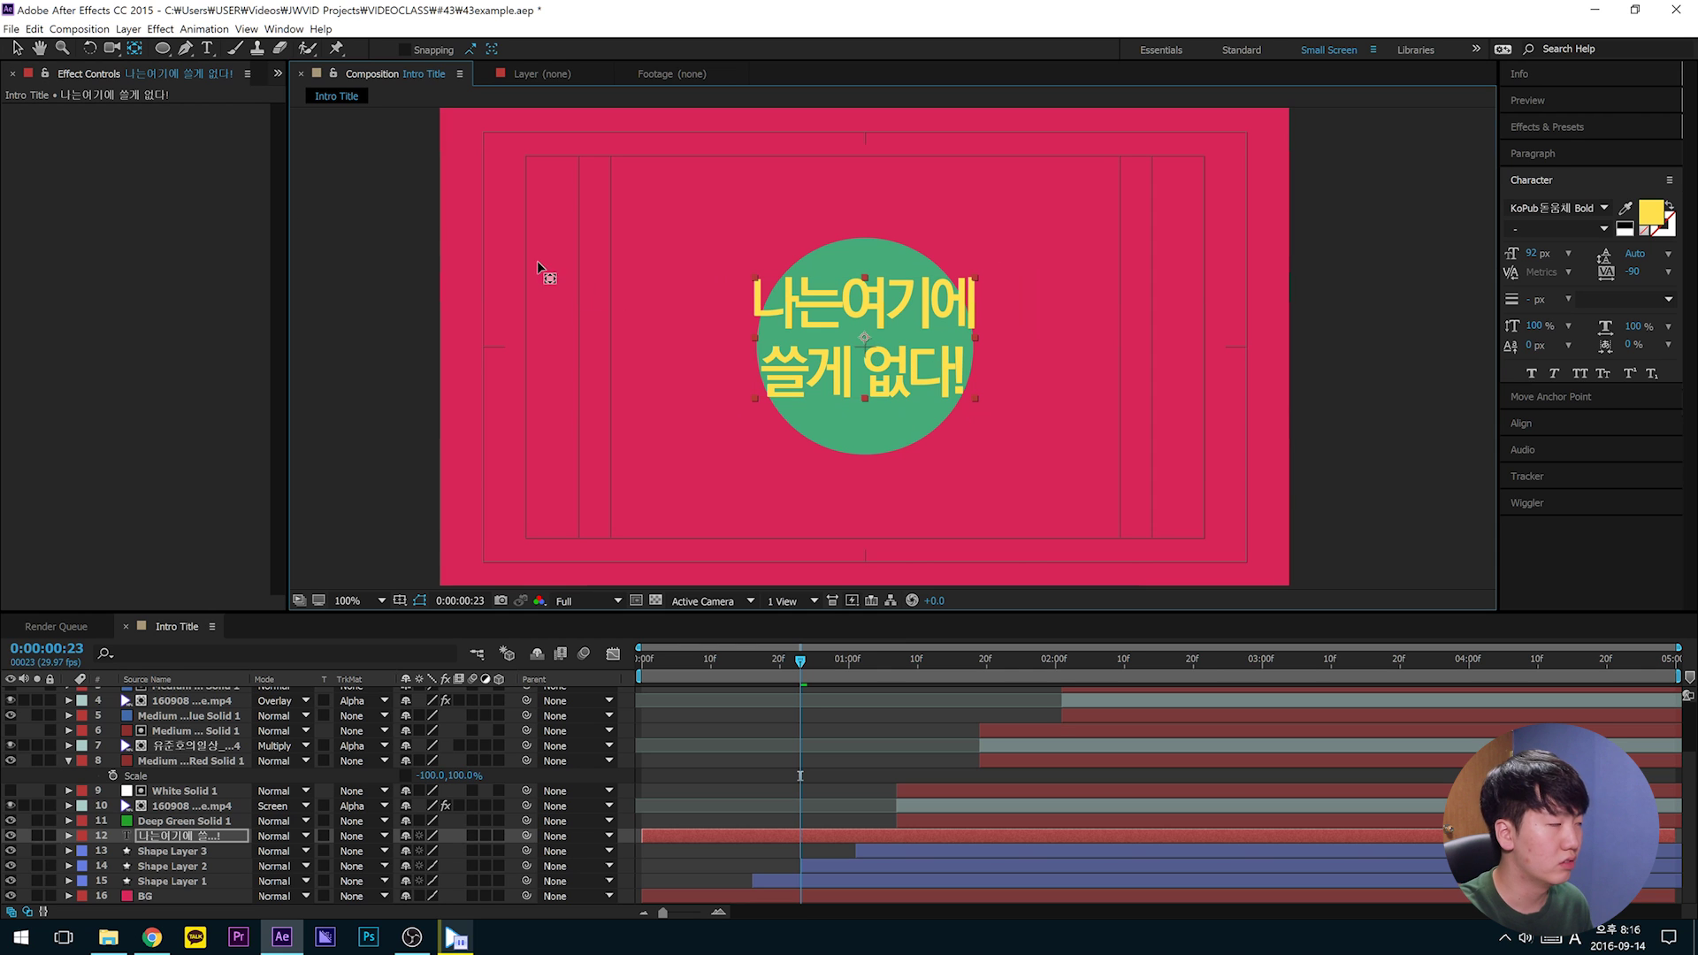
left_click(18, 50)
left_click(1545, 426)
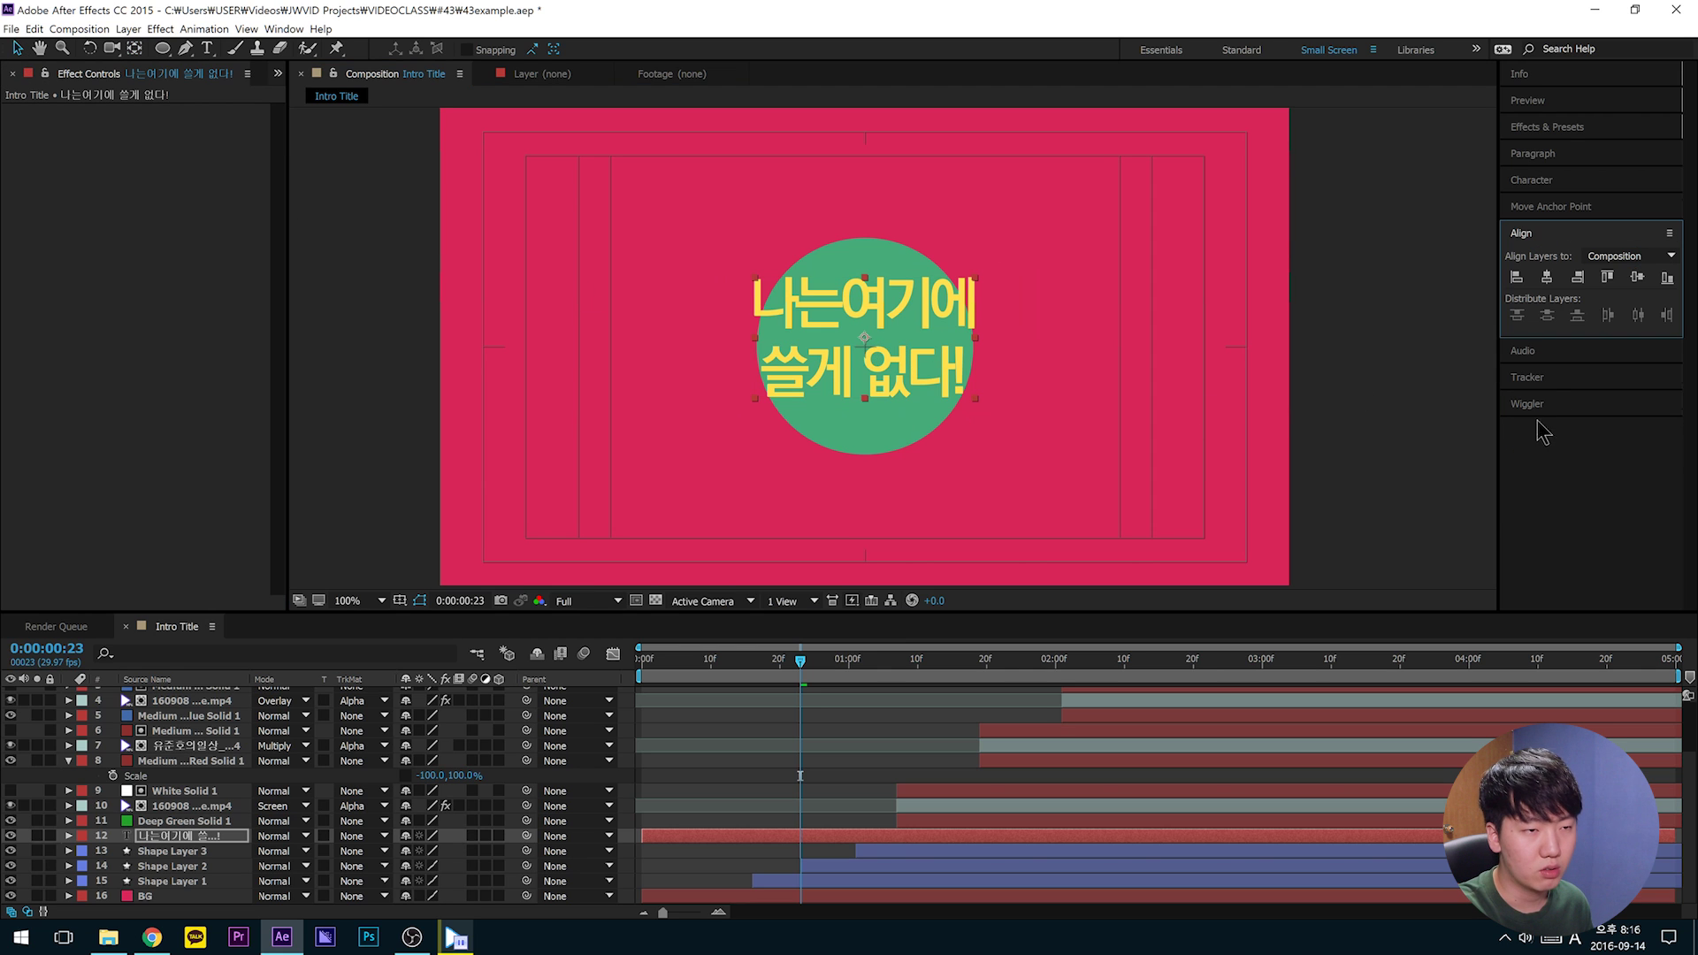
left_click(1638, 278)
key("space")
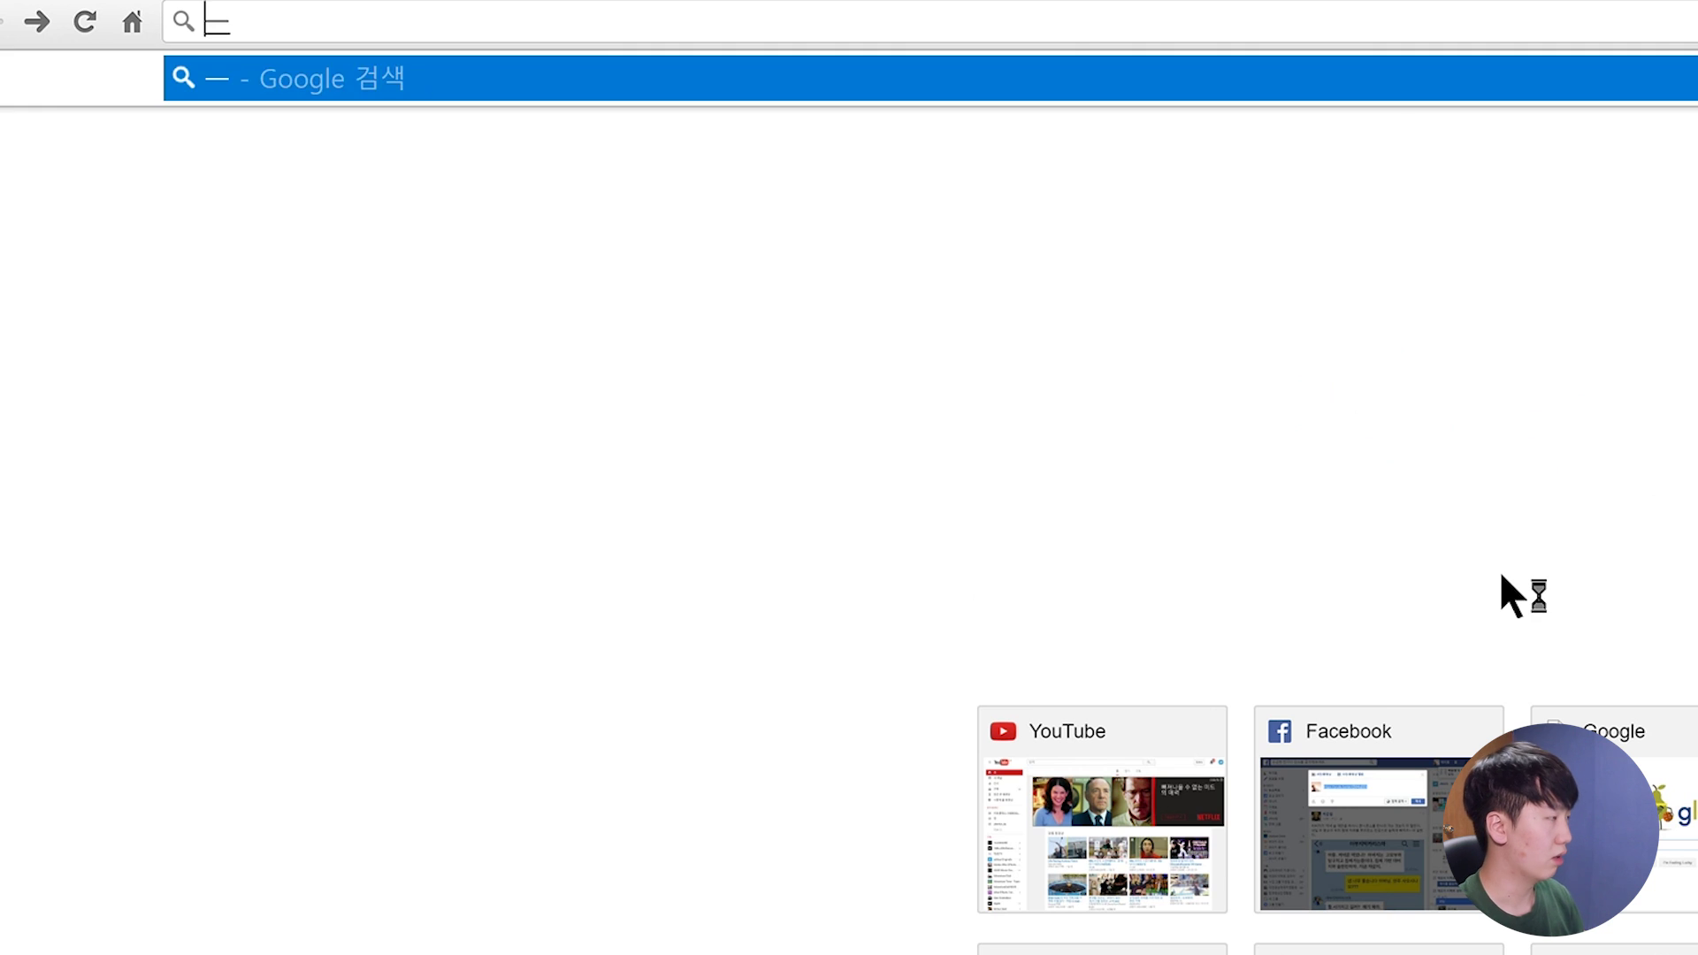
Step: Search Google in Chrome for "motion graphic reference" and look through the video results
type("새ㅑㅜ")
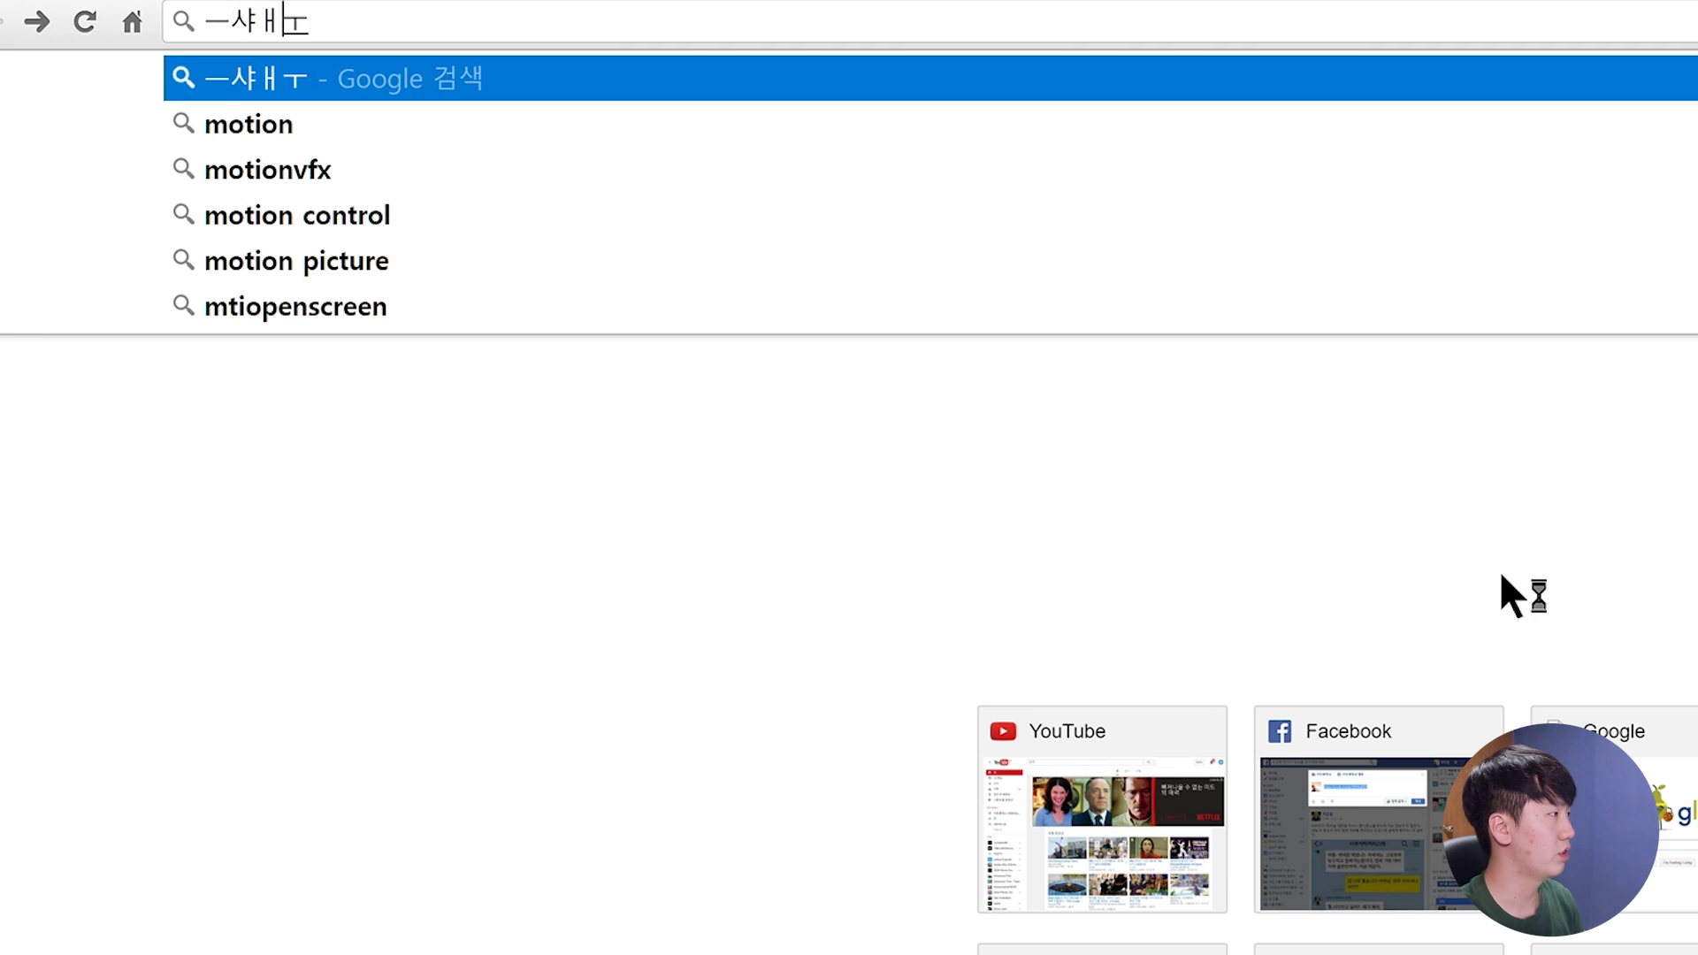
key("ctrl+a")
key("Hangul")
type("motion")
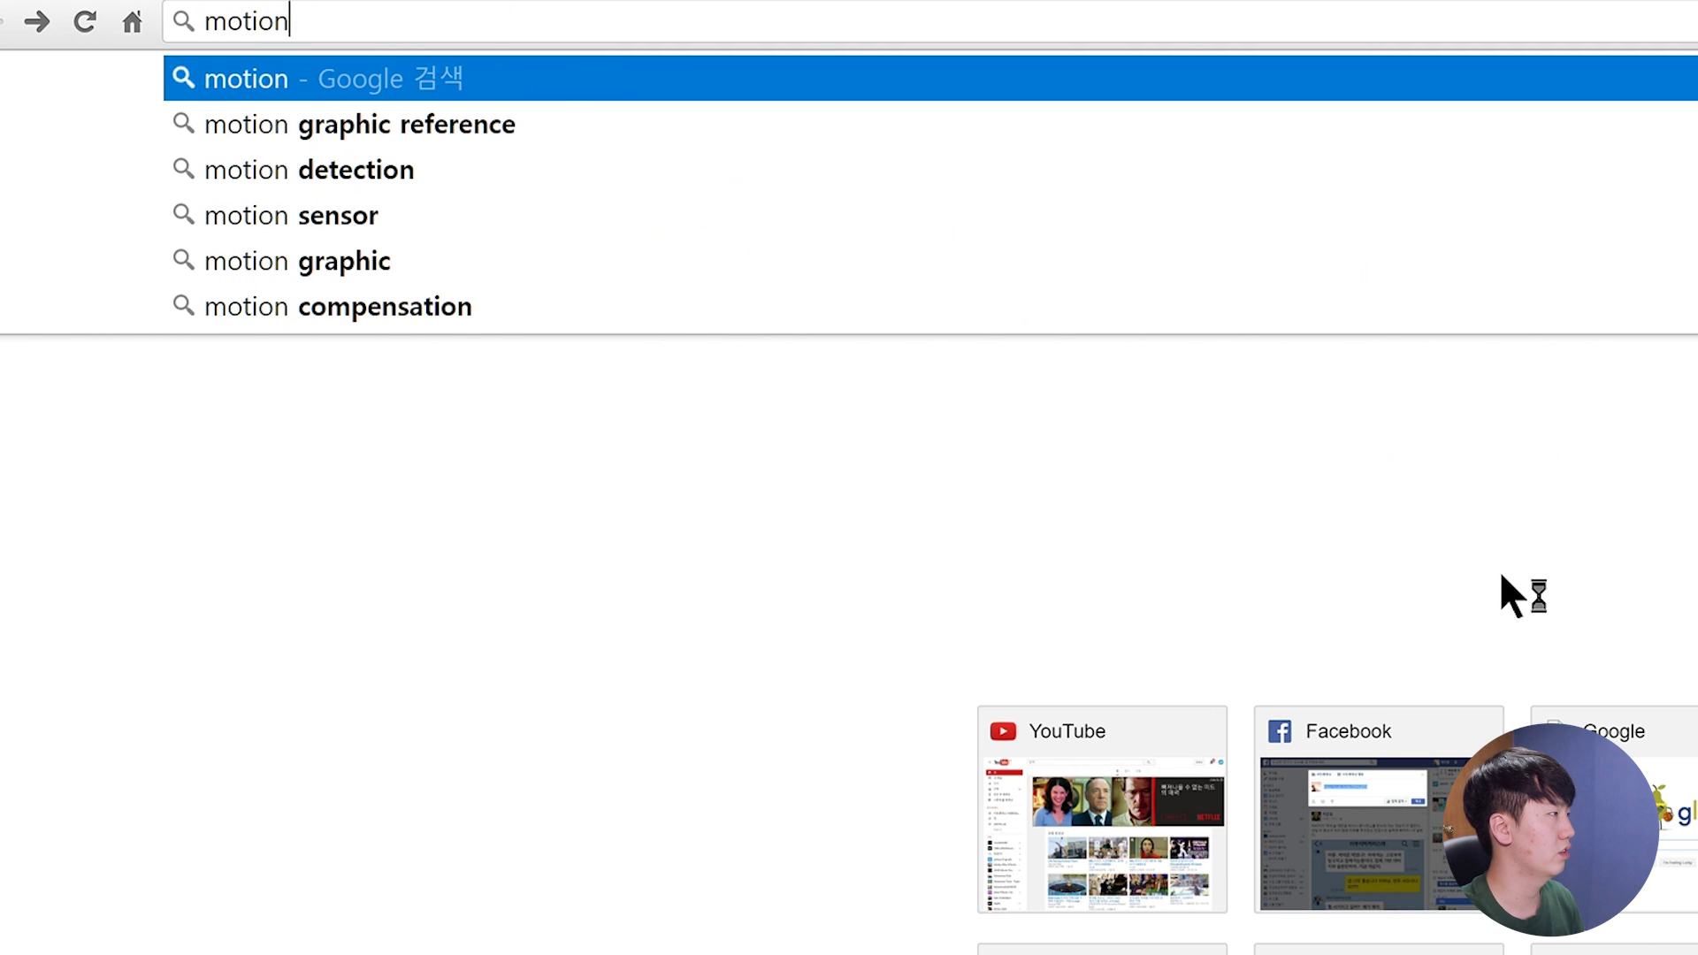
key("Down")
key("Return")
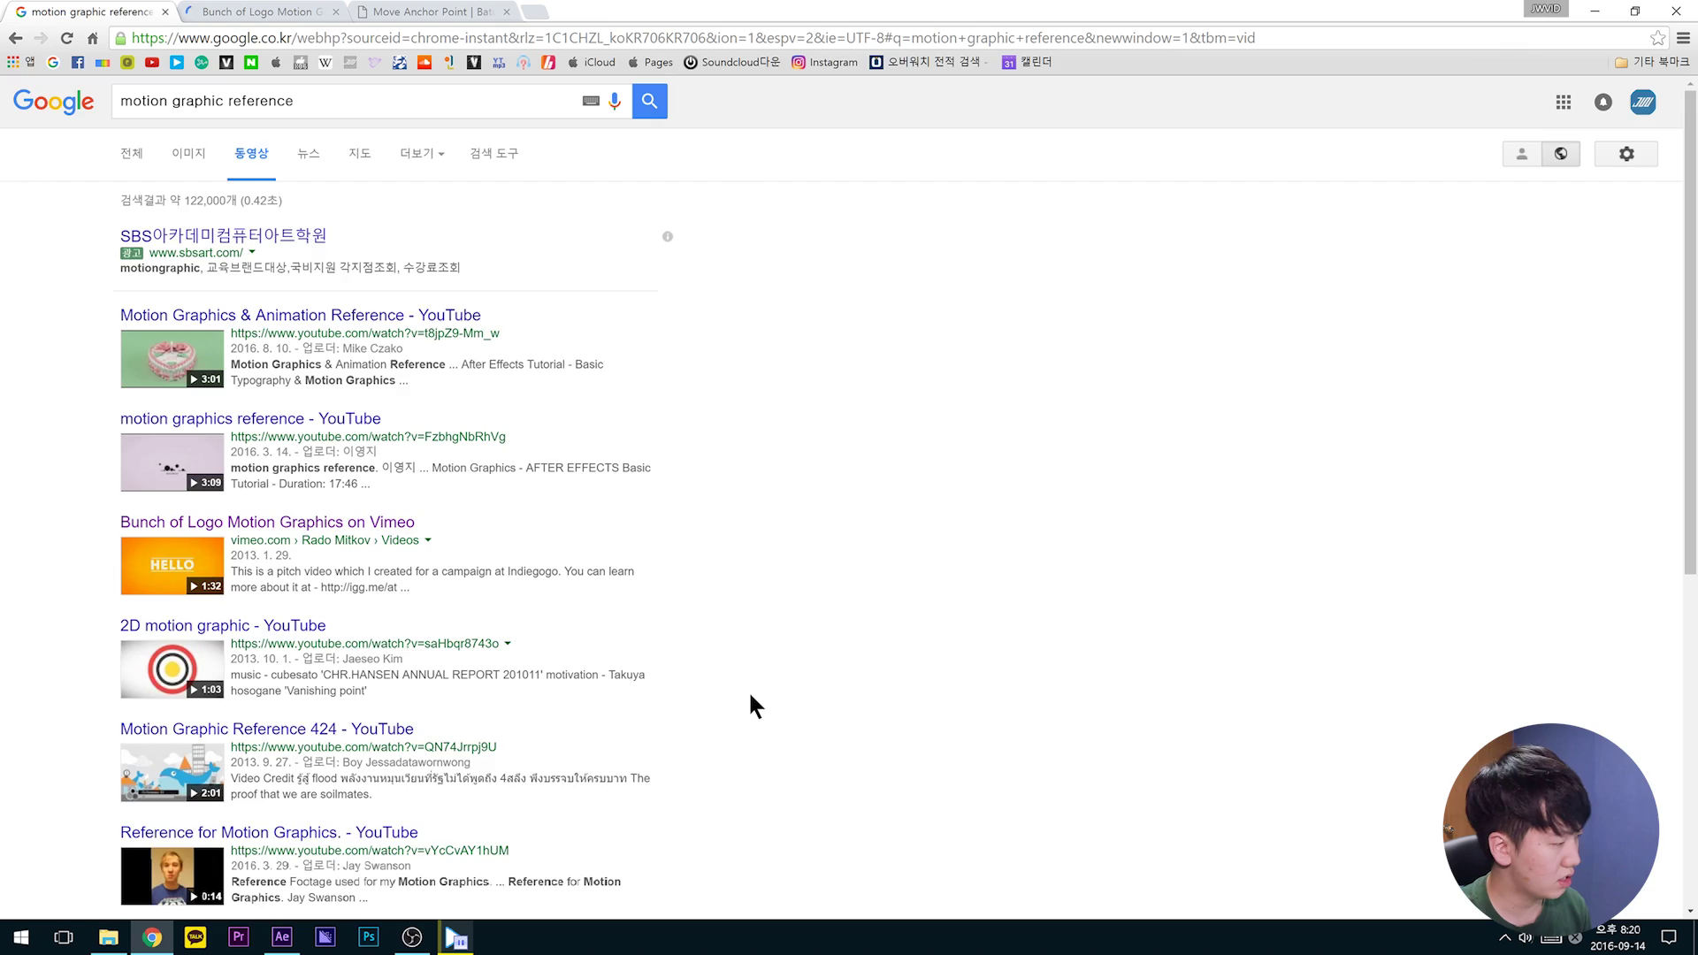
scroll(748, 690, "down", 6)
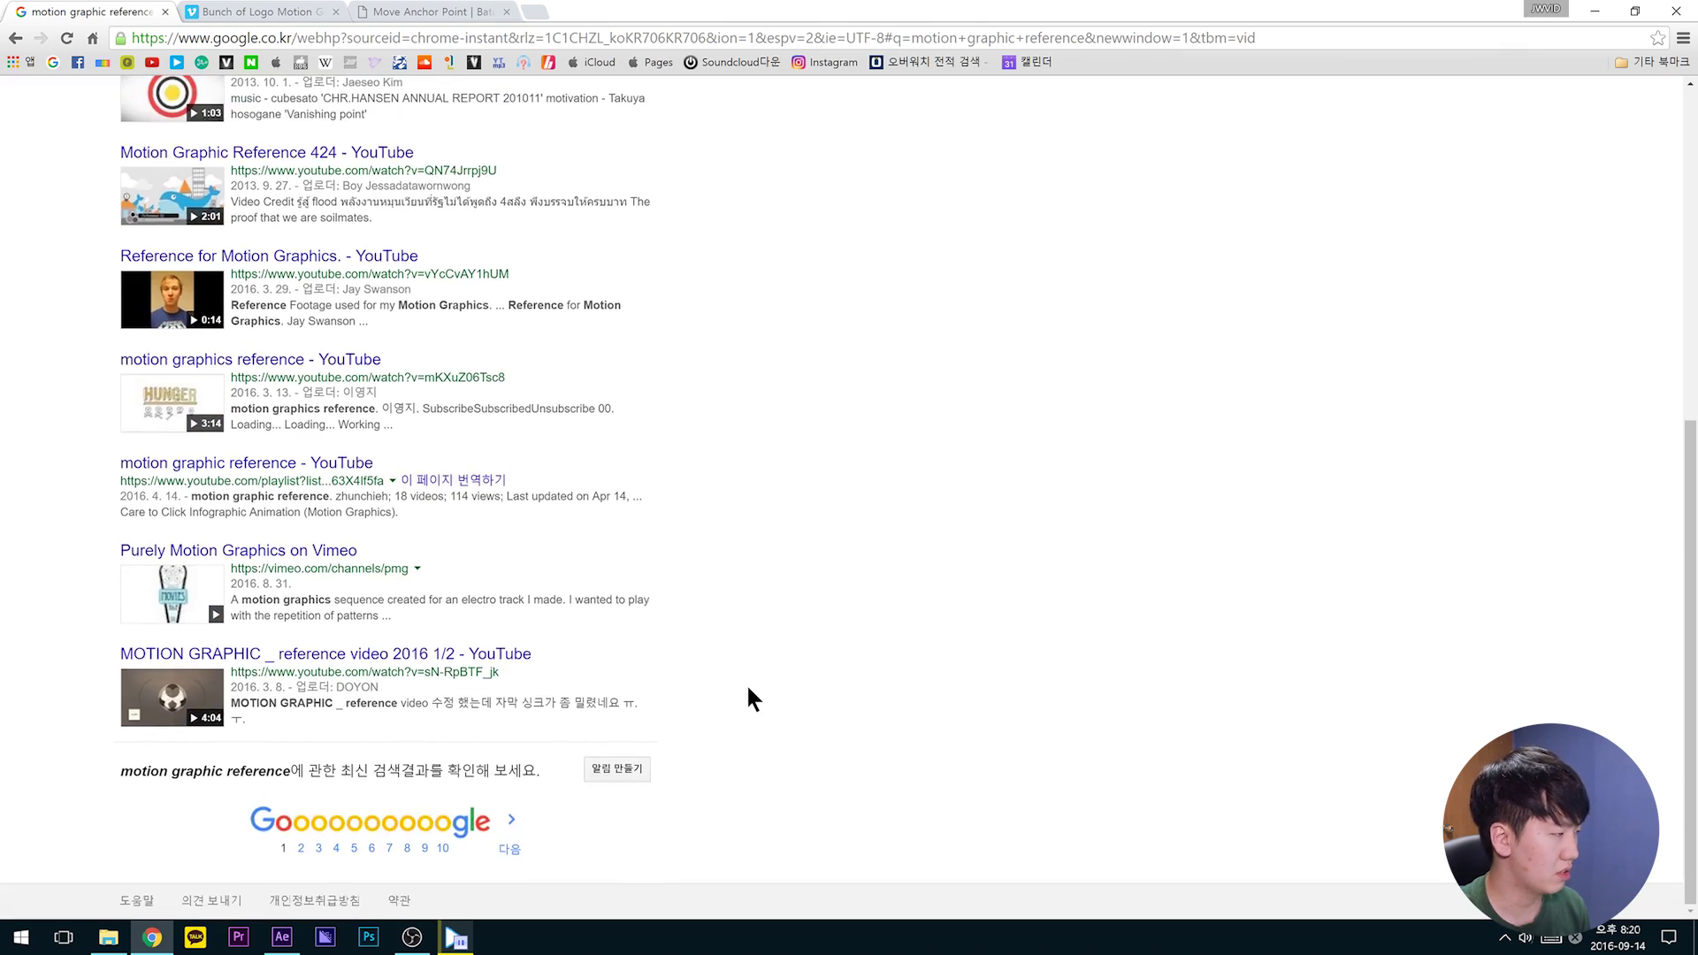
scroll(746, 683, "up", 5)
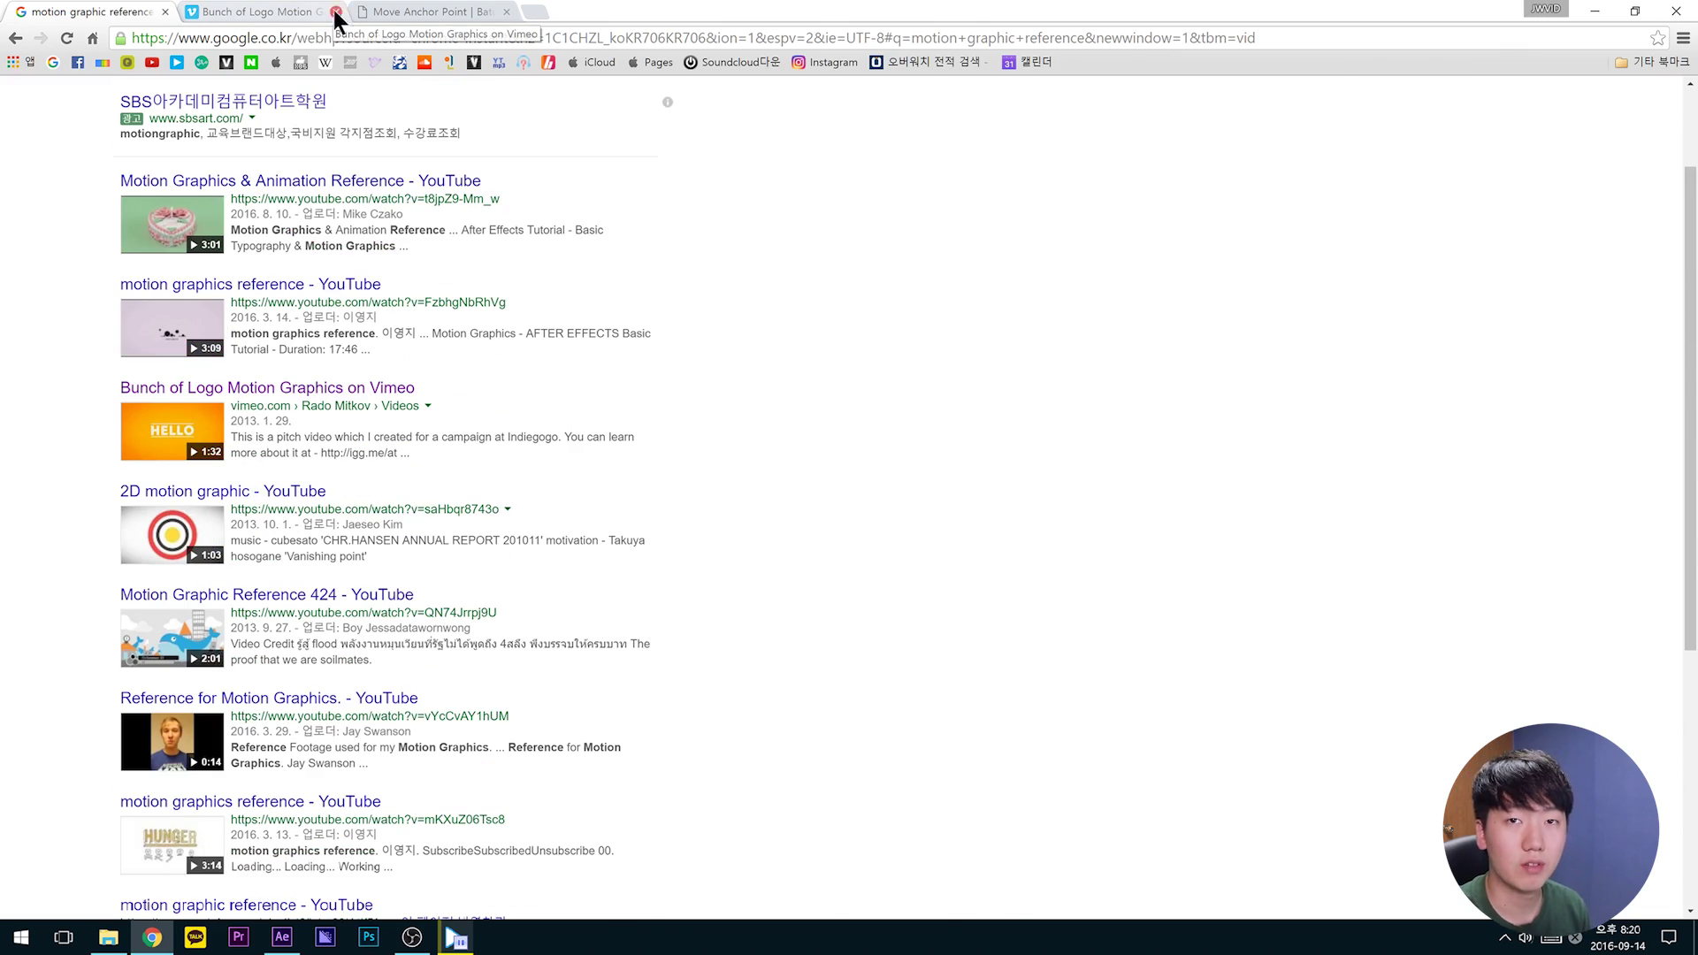